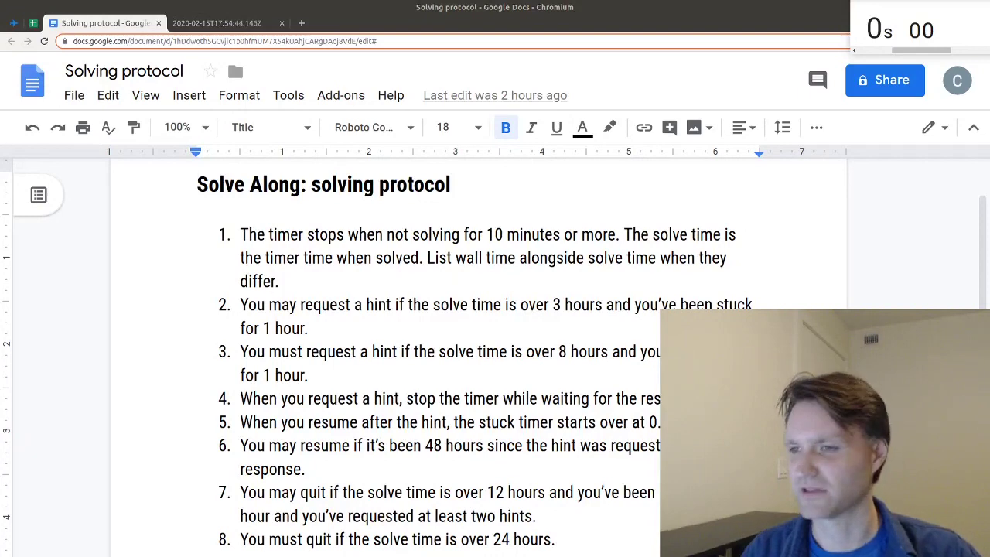
Step: Read through the eight numbered rules of the Solve Along solving protocol
{"action": "scroll", "coordinate": [550, 264], "scroll_direction": "down", "scroll_amount": 5}
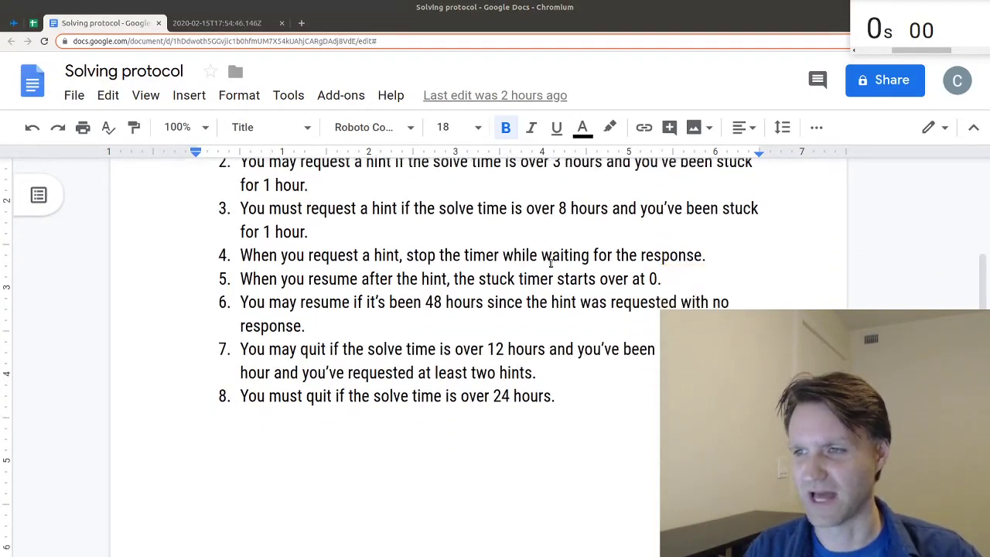
{"action": "scroll", "coordinate": [173, 250], "scroll_direction": "up", "scroll_amount": 5}
{"action": "scroll", "coordinate": [172, 250], "scroll_direction": "down", "scroll_amount": 6}
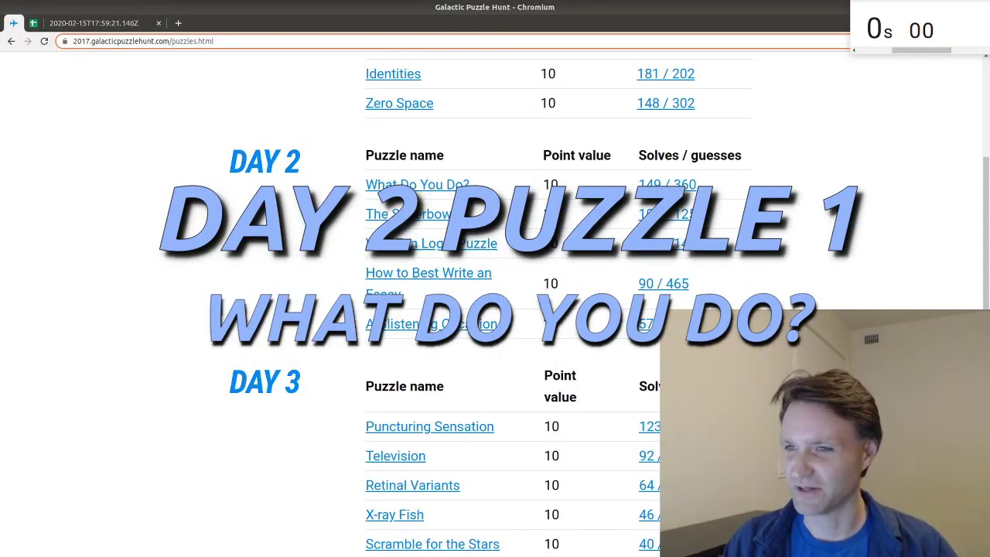
Step: Start the solve timer and bring up the Day 2 puzzle page What Do You Do?
{"action": "left_click", "coordinate": [922, 31]}
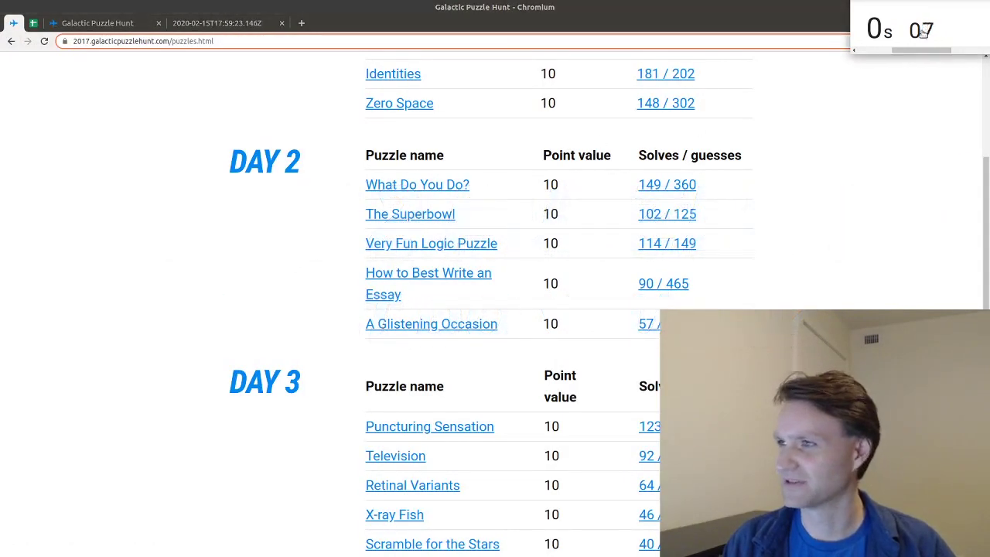
{"action": "left_click", "coordinate": [118, 25]}
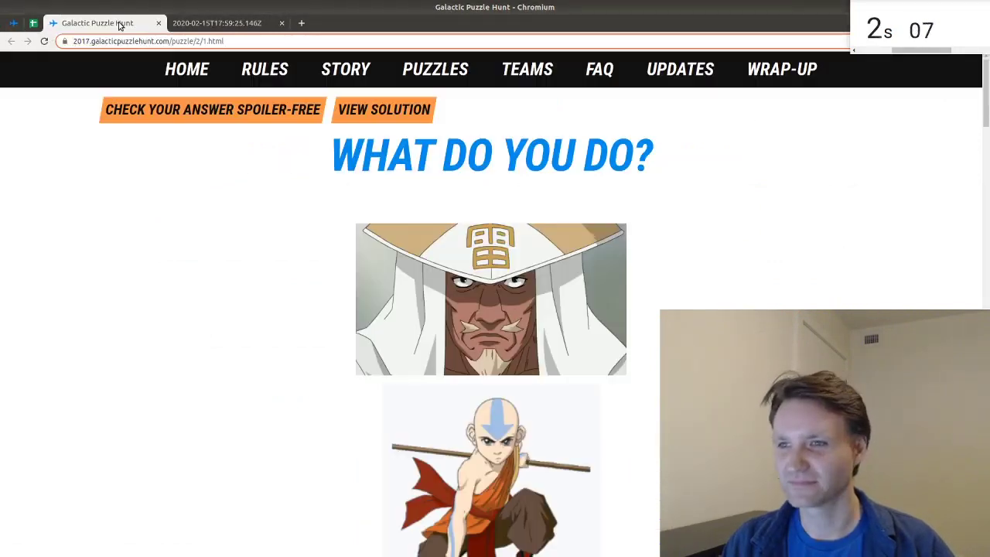
Step: Examine the puzzle's series of character images and the word list below them
{"action": "scroll", "coordinate": [290, 261], "scroll_direction": "down", "scroll_amount": 10}
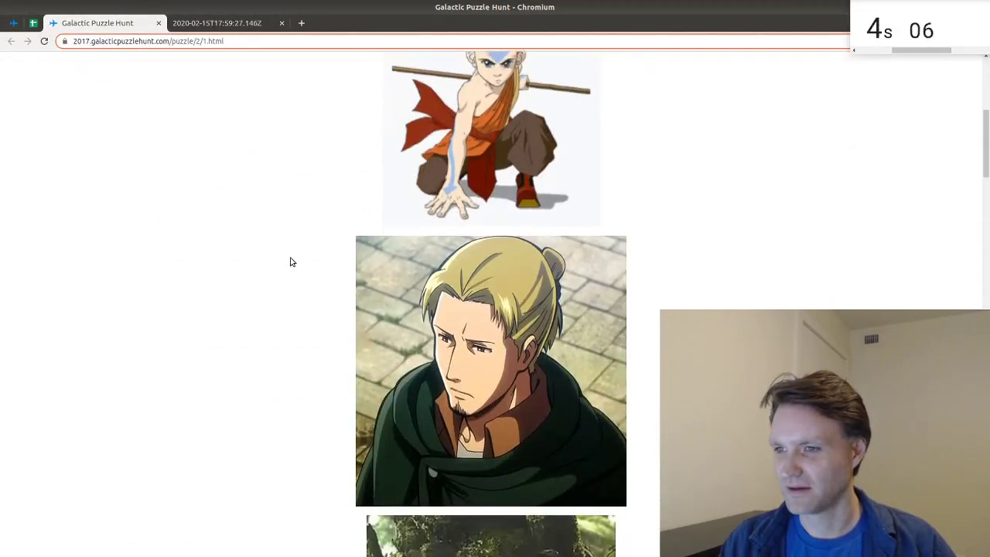
{"action": "scroll", "coordinate": [290, 261], "scroll_direction": "down", "scroll_amount": 18}
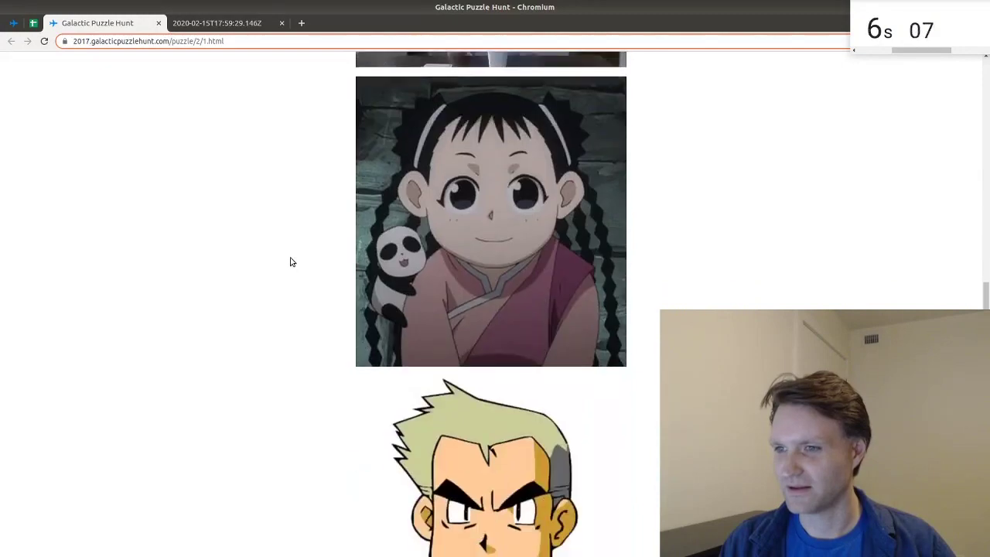
{"action": "scroll", "coordinate": [292, 261], "scroll_direction": "down", "scroll_amount": 12}
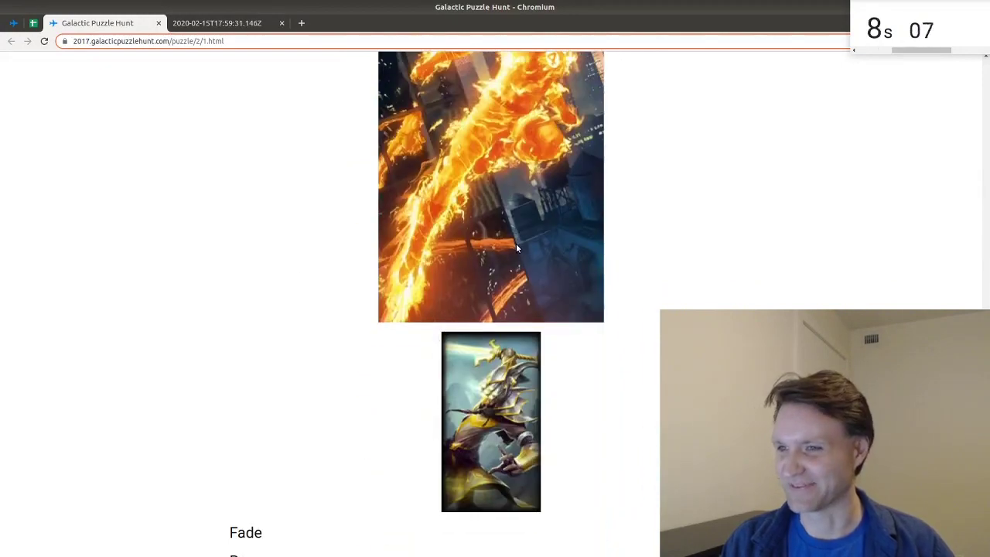
{"action": "scroll", "coordinate": [818, 190], "scroll_direction": "up", "scroll_amount": 10}
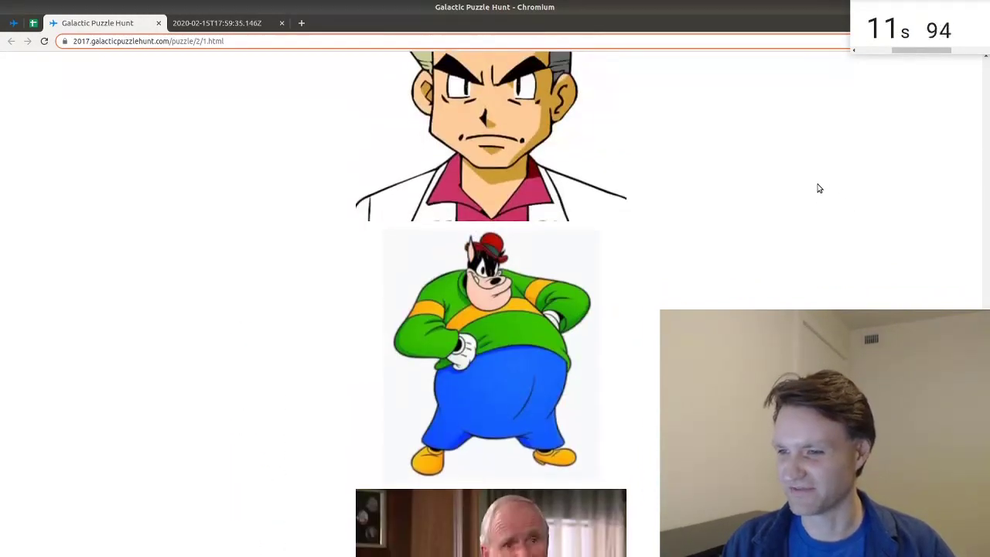
{"action": "scroll", "coordinate": [819, 189], "scroll_direction": "down", "scroll_amount": 3}
{"action": "scroll", "coordinate": [819, 189], "scroll_direction": "up", "scroll_amount": 11}
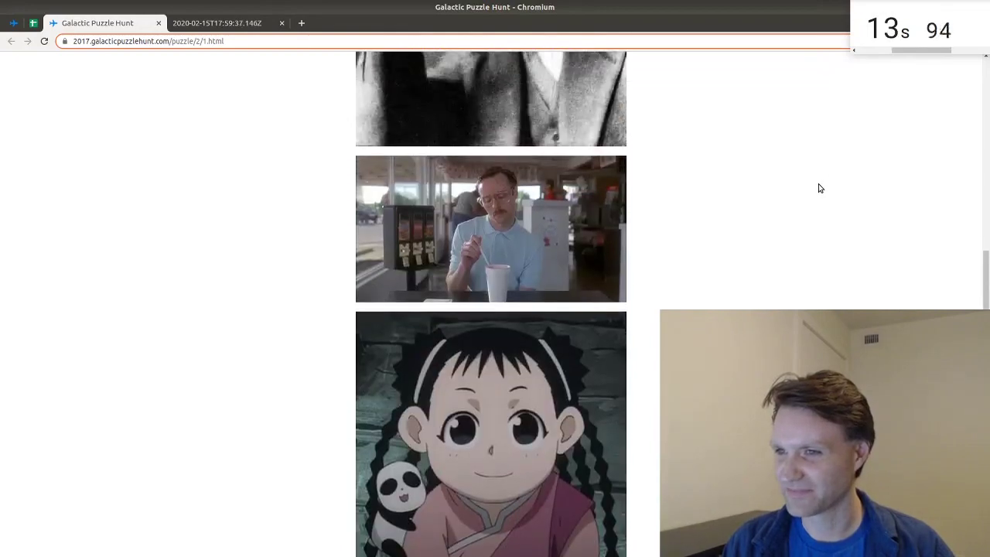
{"action": "scroll", "coordinate": [820, 188], "scroll_direction": "down", "scroll_amount": 3}
{"action": "scroll", "coordinate": [818, 189], "scroll_direction": "down", "scroll_amount": 15}
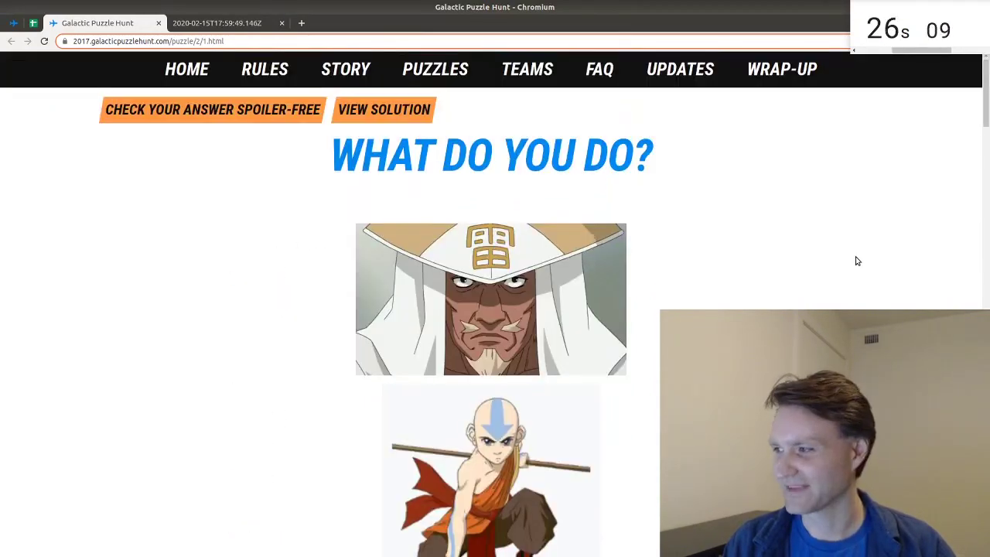
{"action": "scroll", "coordinate": [285, 274], "scroll_direction": "down", "scroll_amount": 1}
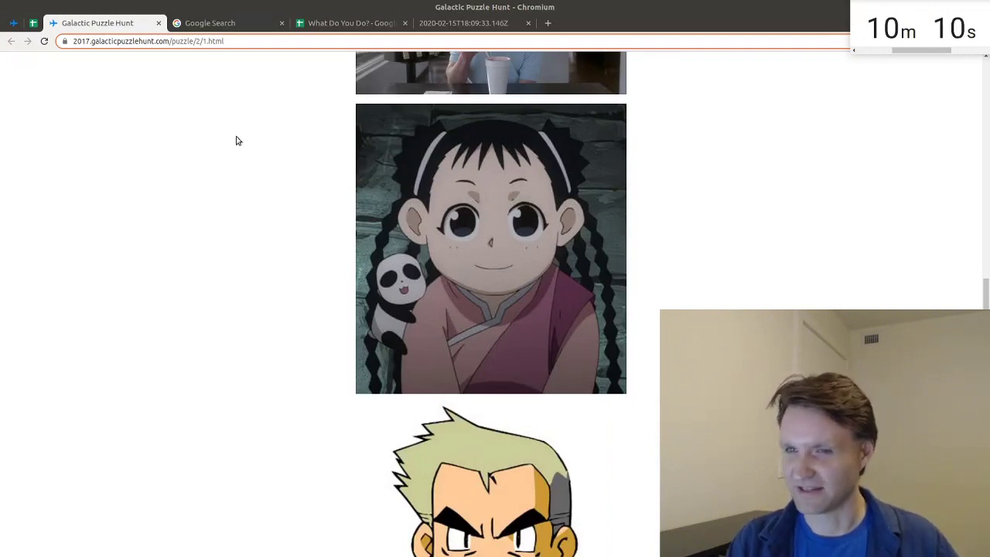
Step: Check the reverse image search for the girl with the panda and review the character names recorded in the spreadsheet
{"action": "left_click", "coordinate": [216, 23]}
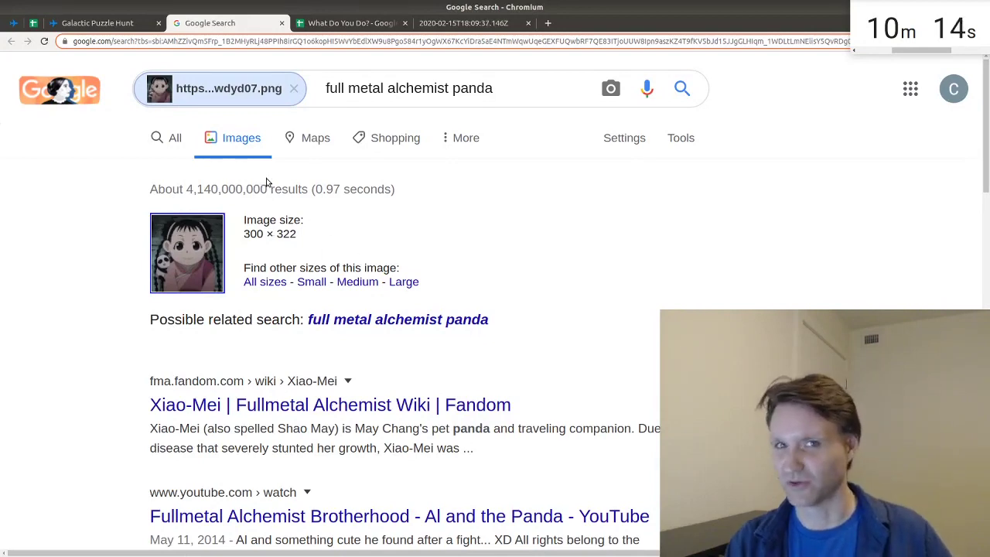
{"action": "left_click", "coordinate": [99, 22]}
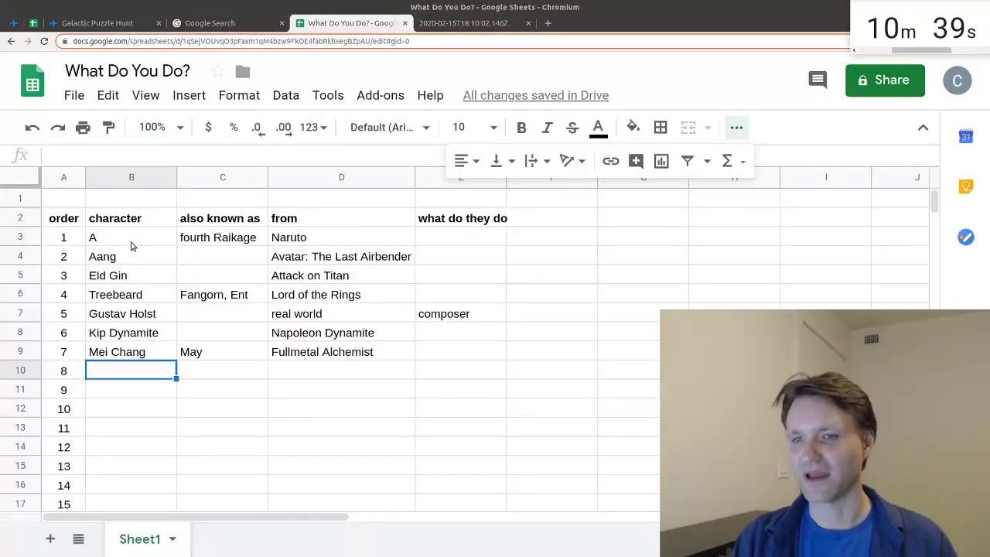
{"action": "left_click_drag", "start_coordinate": [131, 246], "coordinate": [158, 354]}
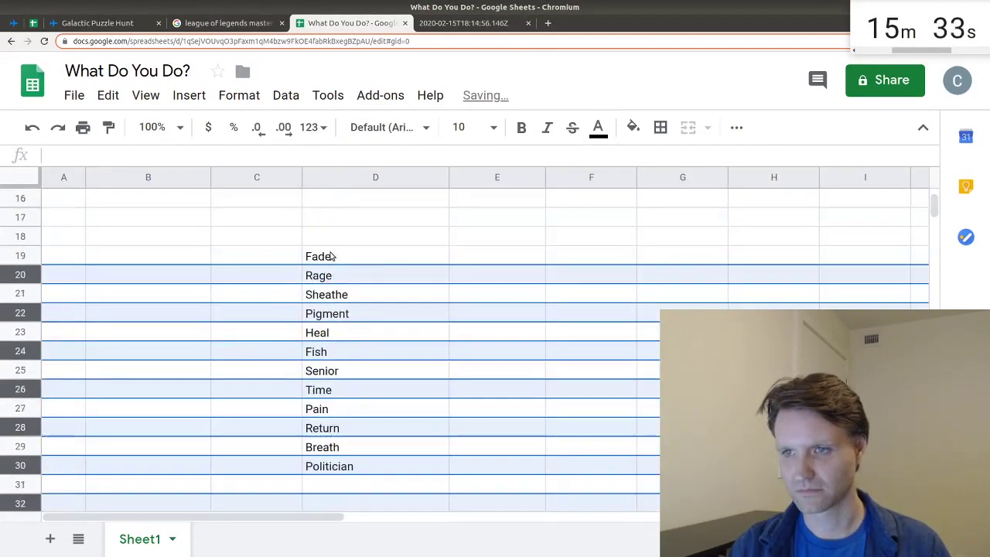
Step: Move the words from Fade to Politician beside the character table and number them 1 to 12 in an order column
{"action": "left_click", "coordinate": [323, 258]}
{"action": "left_click_drag", "start_coordinate": [377, 278], "coordinate": [356, 464]}
{"action": "right_click", "coordinate": [356, 464]}
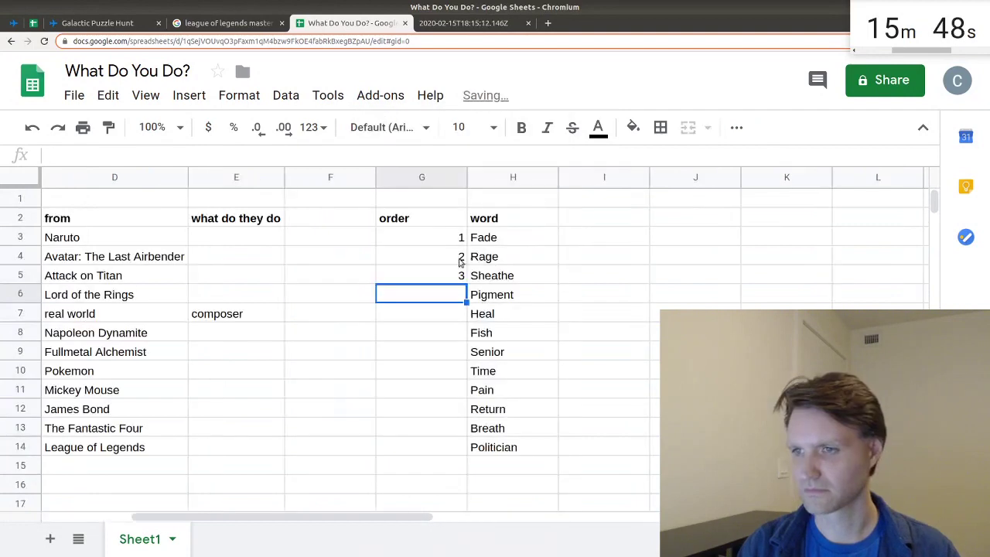
{"action": "left_click_drag", "start_coordinate": [449, 257], "coordinate": [452, 448]}
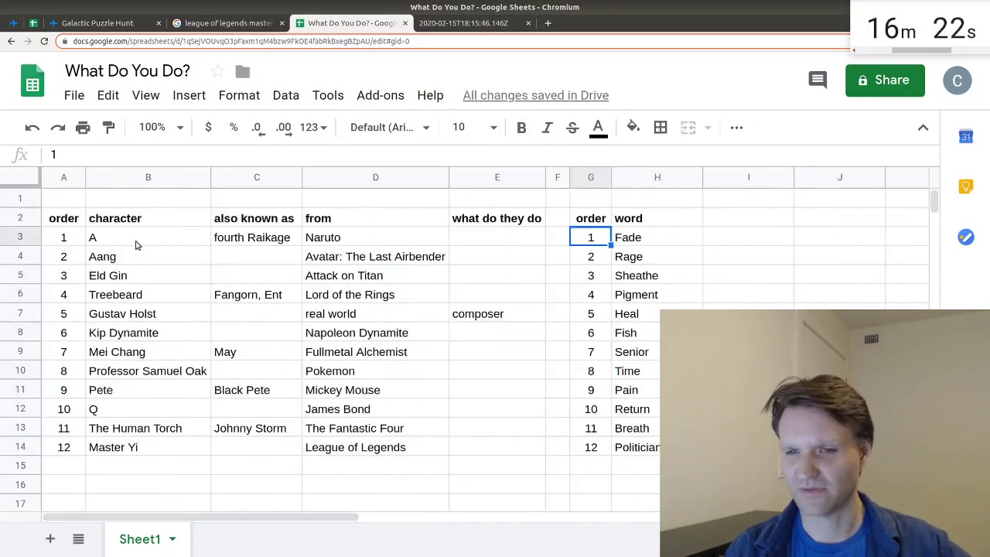
Step: Compare the list of characters with the word list and the characters' alternative names
{"action": "left_click_drag", "start_coordinate": [136, 245], "coordinate": [103, 454]}
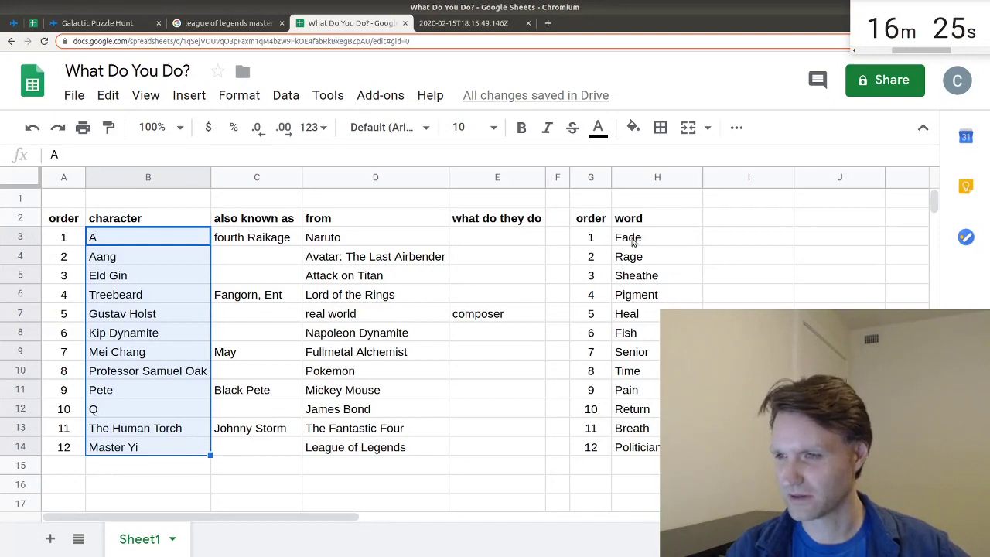
{"action": "left_click_drag", "start_coordinate": [633, 241], "coordinate": [629, 447]}
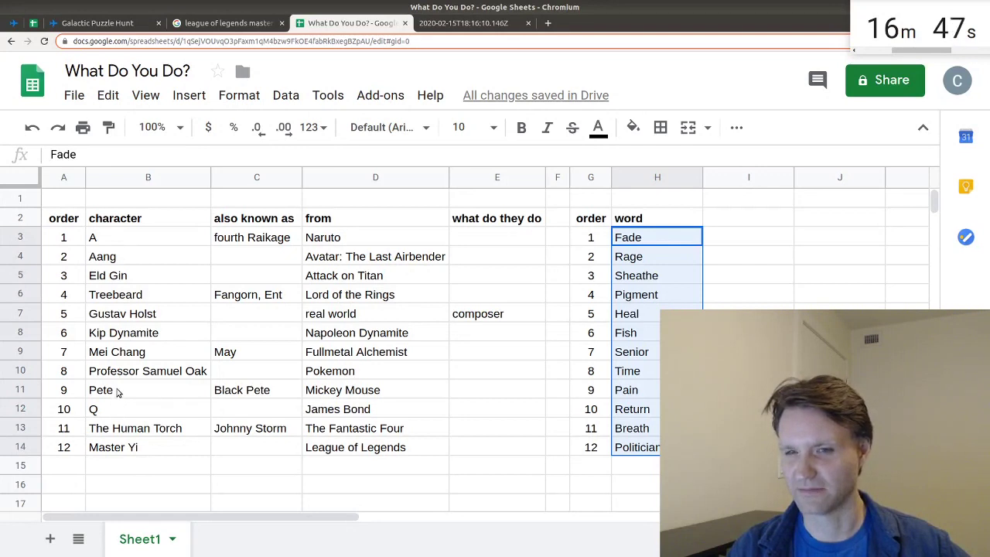
{"action": "left_click", "coordinate": [257, 177]}
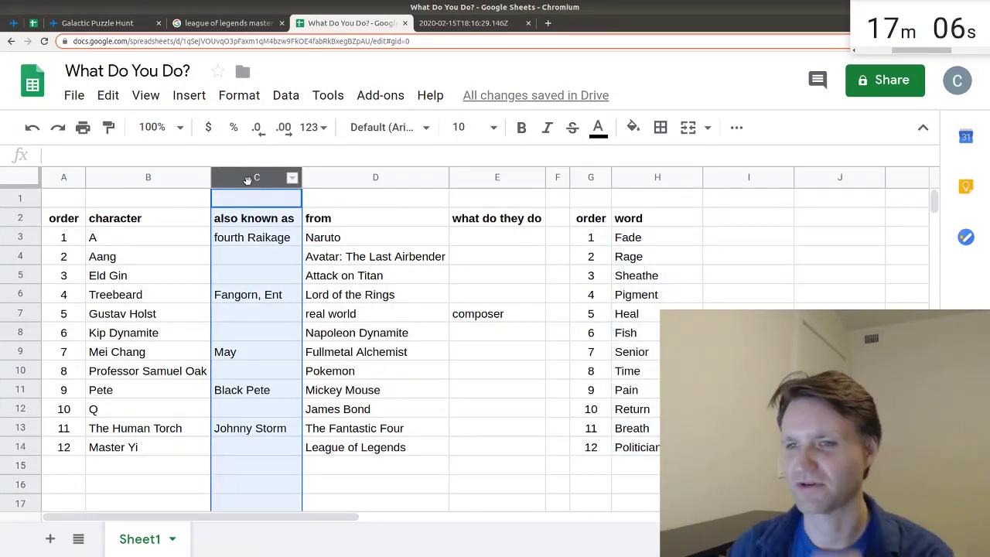
Step: Insert a "name" column before the character column and rename the character heading to "full name"
{"action": "left_click", "coordinate": [151, 177]}
{"action": "right_click", "coordinate": [155, 179]}
{"action": "left_click", "coordinate": [209, 255]}
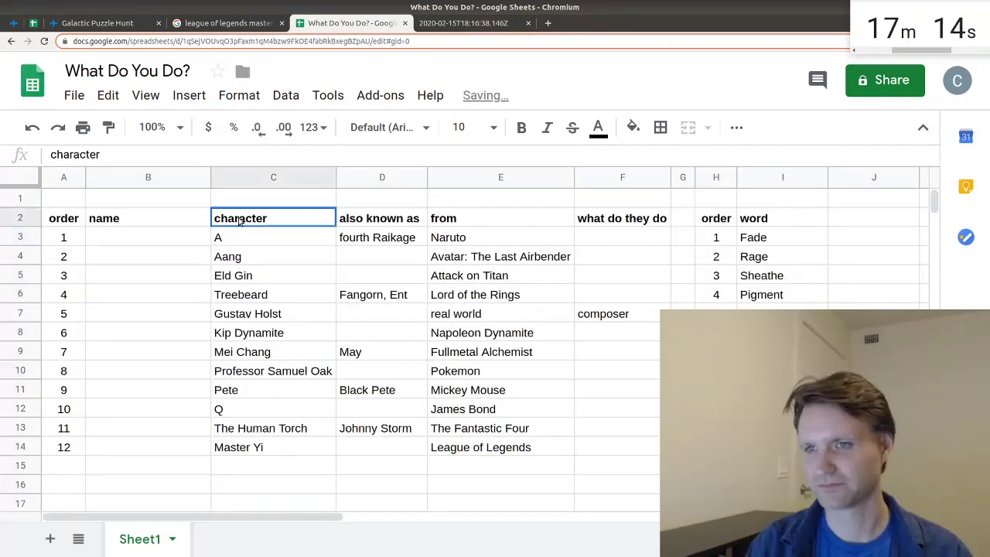
{"action": "type", "text": "full name"}
{"action": "key", "text": "Return"}
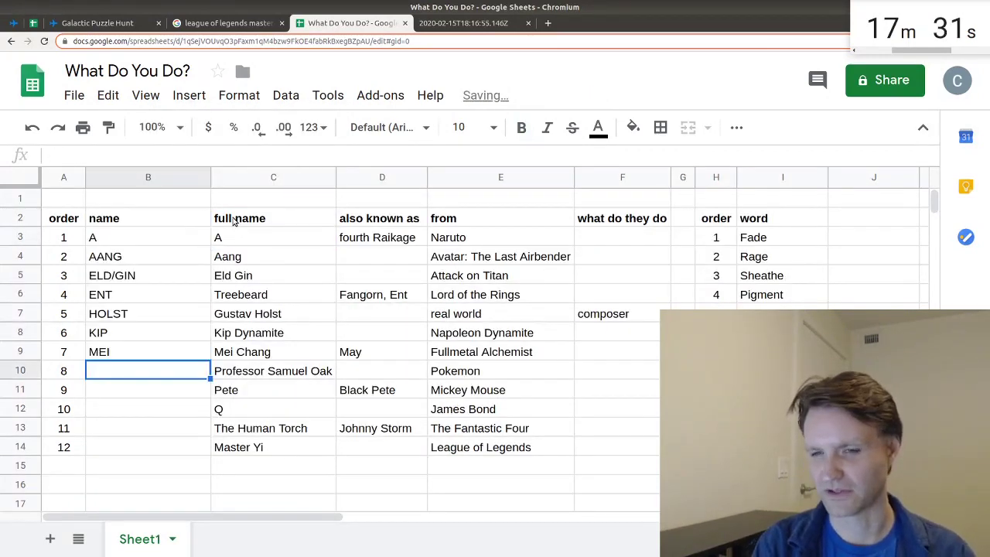
Step: Enter the short names OAK, PETE and Q for characters 8 to 10 in the name column
{"action": "type", "text": "OKA"}
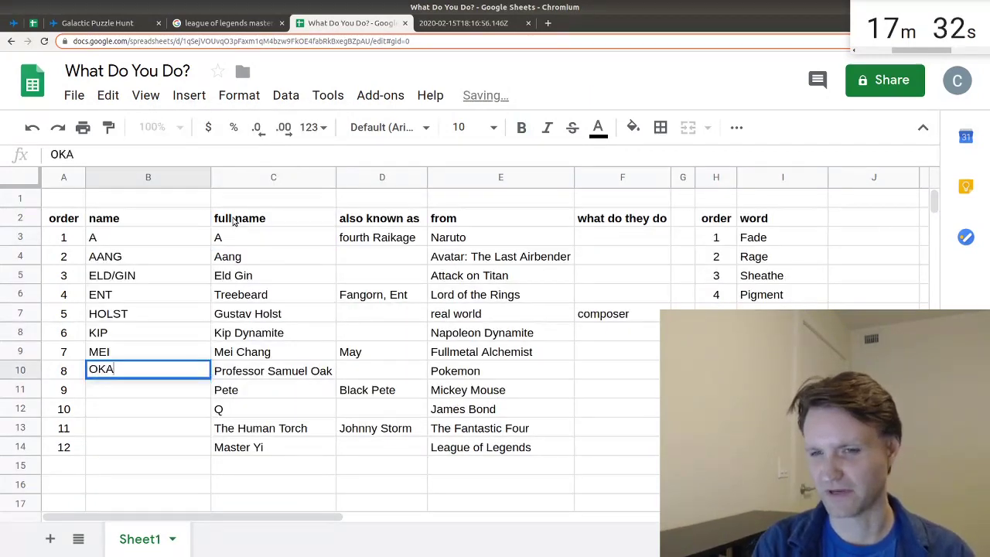
{"action": "type", "text": "K"}
{"action": "key", "text": "Return"}
{"action": "type", "text": "PETE"}
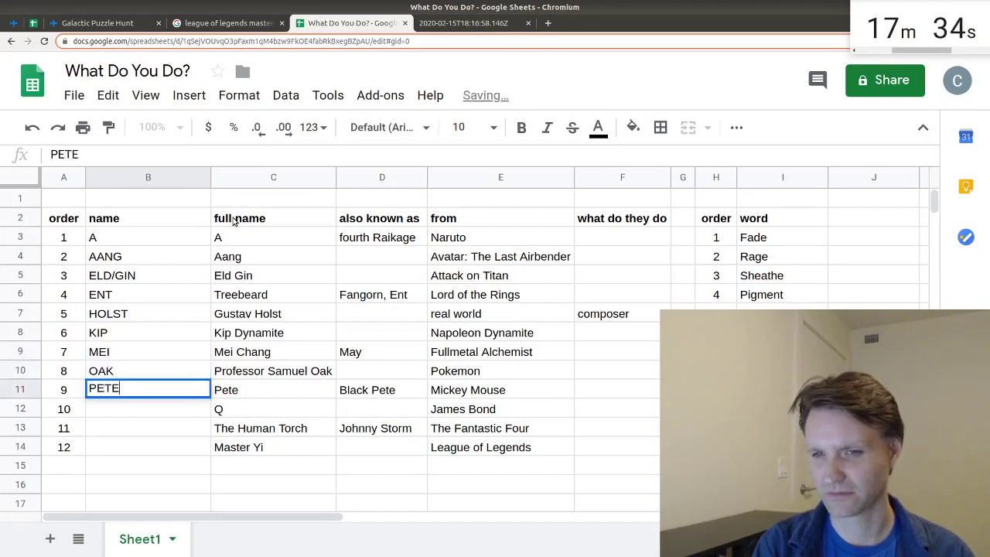
{"action": "key", "text": "Return"}
{"action": "type", "text": "Q"}
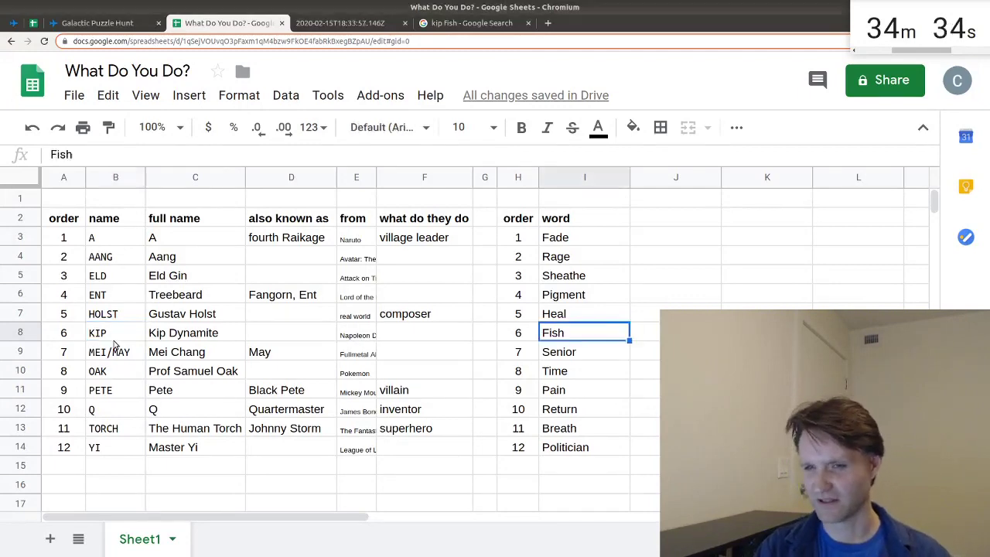
Step: Check the name KIP against the word Fish using the "kip fish" search results
{"action": "left_click", "coordinate": [114, 337]}
{"action": "left_click", "coordinate": [464, 22]}
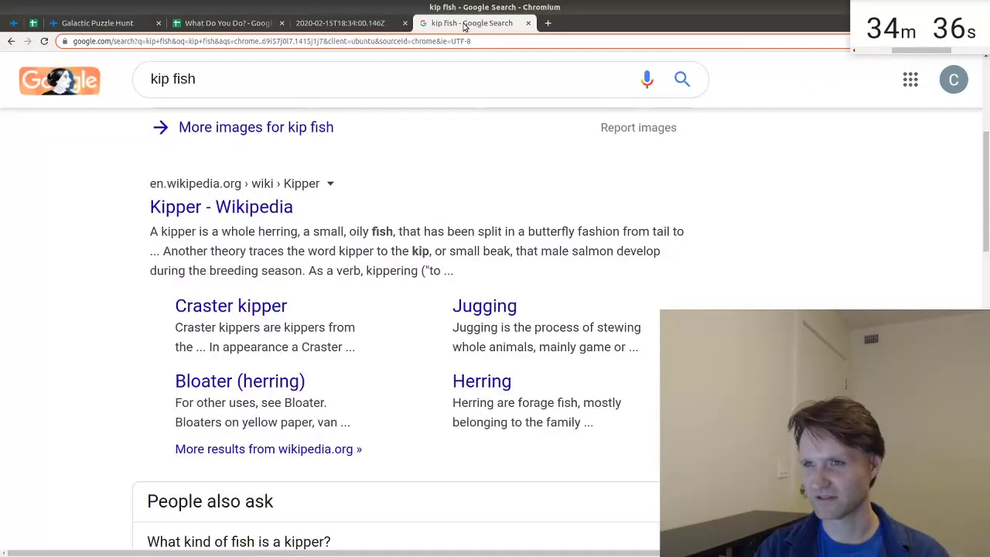
{"action": "scroll", "coordinate": [300, 248], "scroll_direction": "up", "scroll_amount": 2}
{"action": "key", "text": "ctrl+shift+Tab"}
{"action": "key", "text": "ctrl+shift+Tab"}
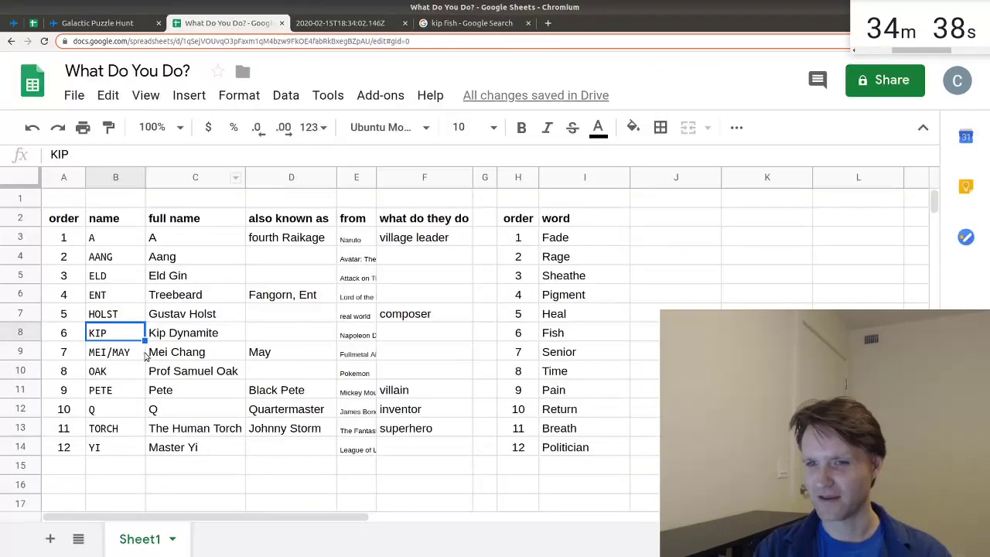
Step: Compare the short names with the words, pairing HOLST with Sheathe, AANG with Rage, ELD with Senior, TORCH with Pain and YI with Time
{"action": "left_click", "coordinate": [118, 317]}
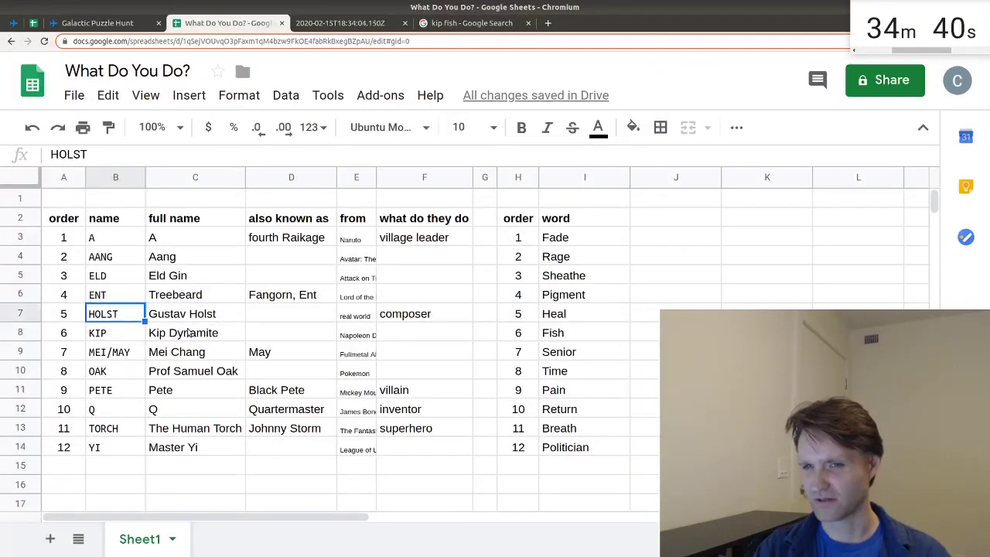
{"action": "left_click", "coordinate": [567, 283]}
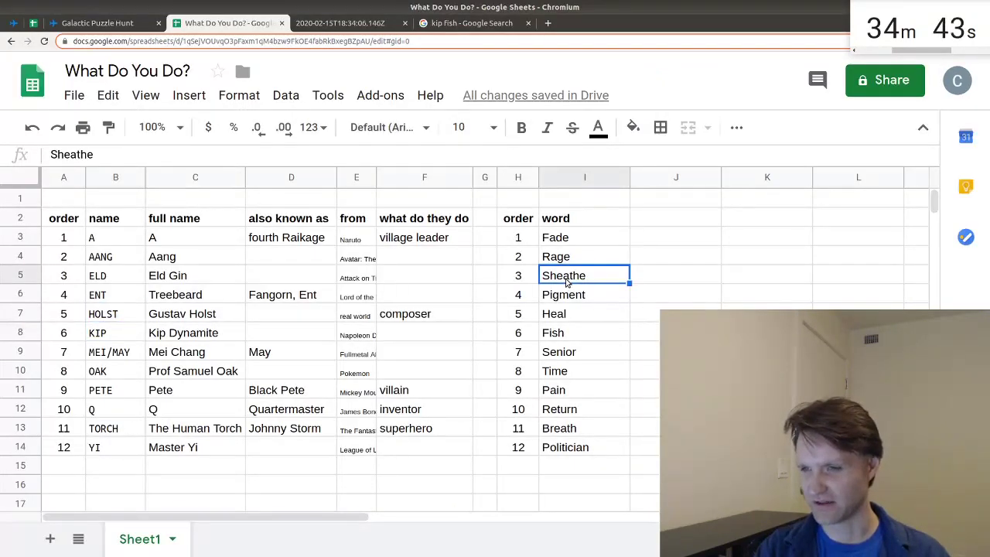
{"action": "left_click", "coordinate": [109, 258]}
{"action": "left_click", "coordinate": [577, 256]}
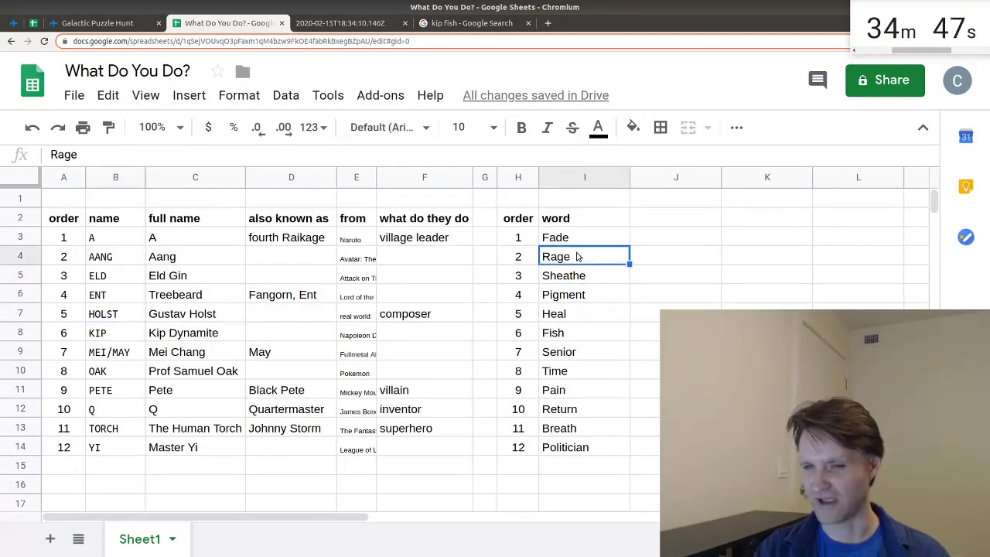
{"action": "left_click", "coordinate": [117, 278]}
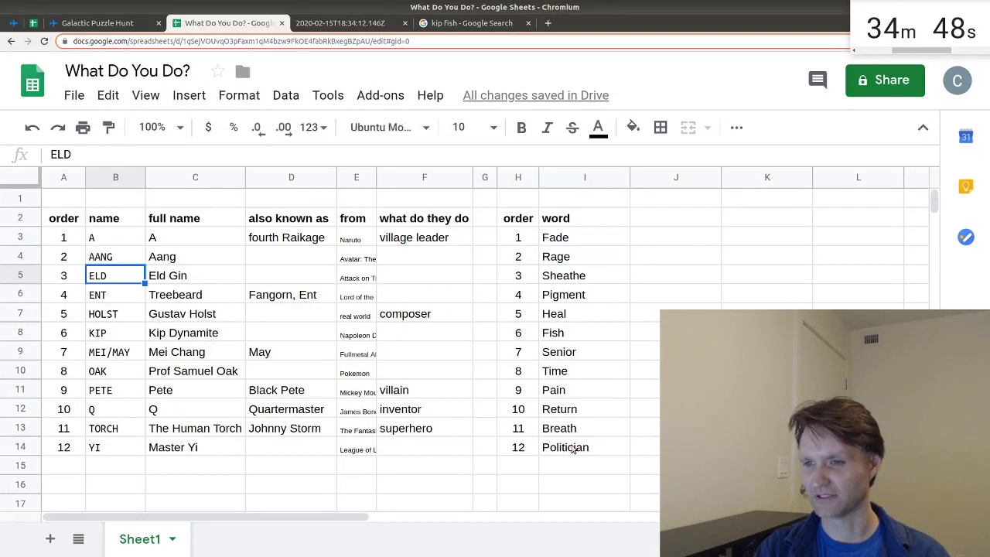
{"action": "left_click", "coordinate": [557, 349]}
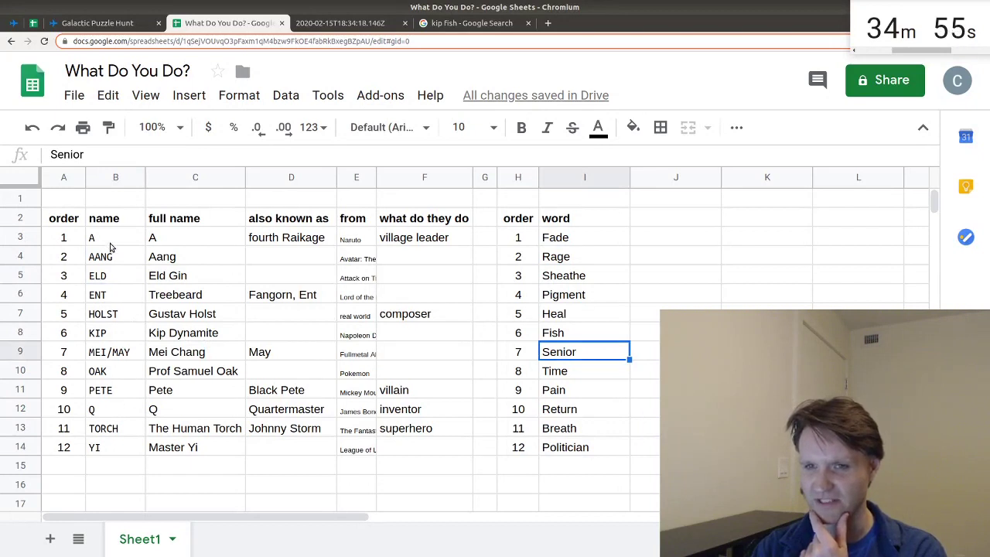
{"action": "left_click", "coordinate": [117, 434]}
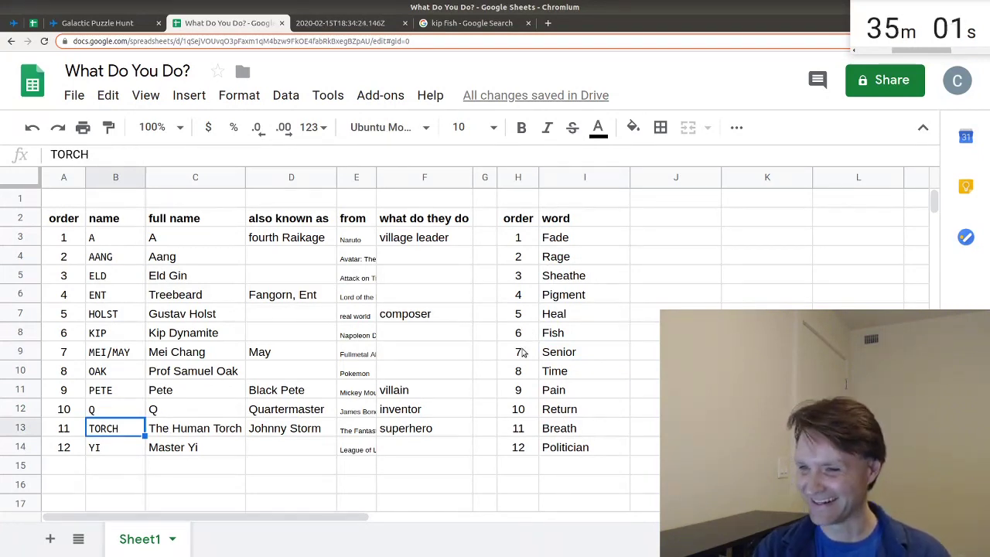
{"action": "left_click", "coordinate": [558, 393]}
{"action": "left_click", "coordinate": [123, 452]}
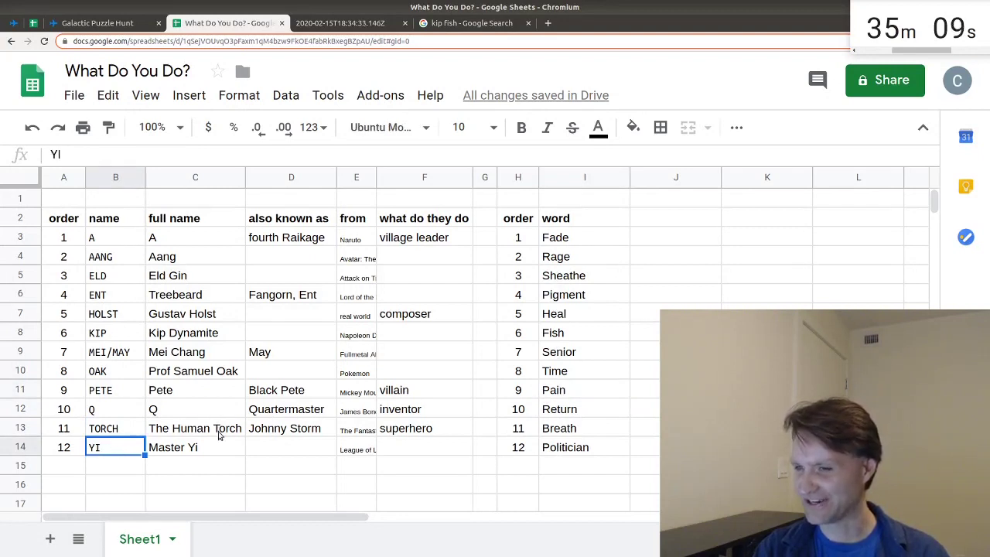
{"action": "left_click", "coordinate": [584, 371]}
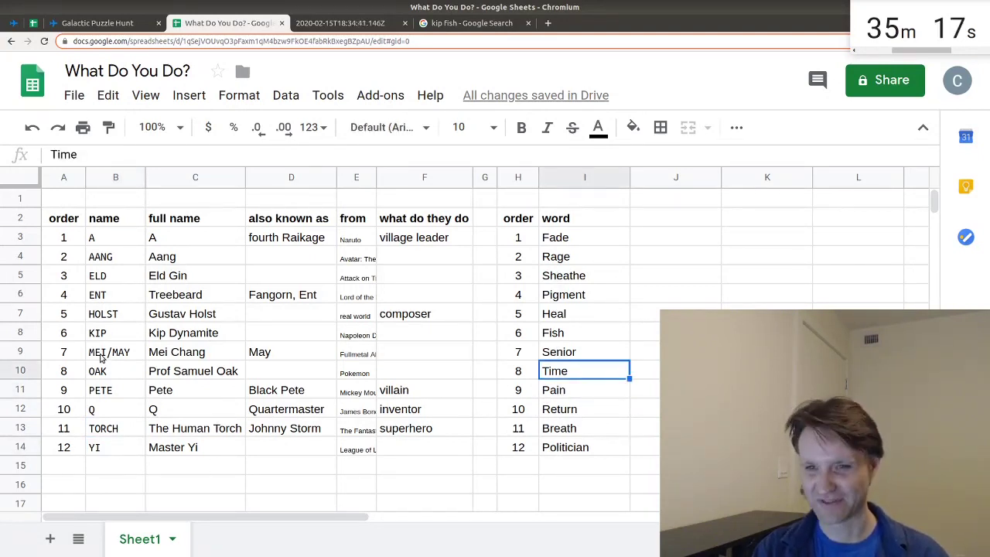
{"action": "left_click", "coordinate": [100, 357]}
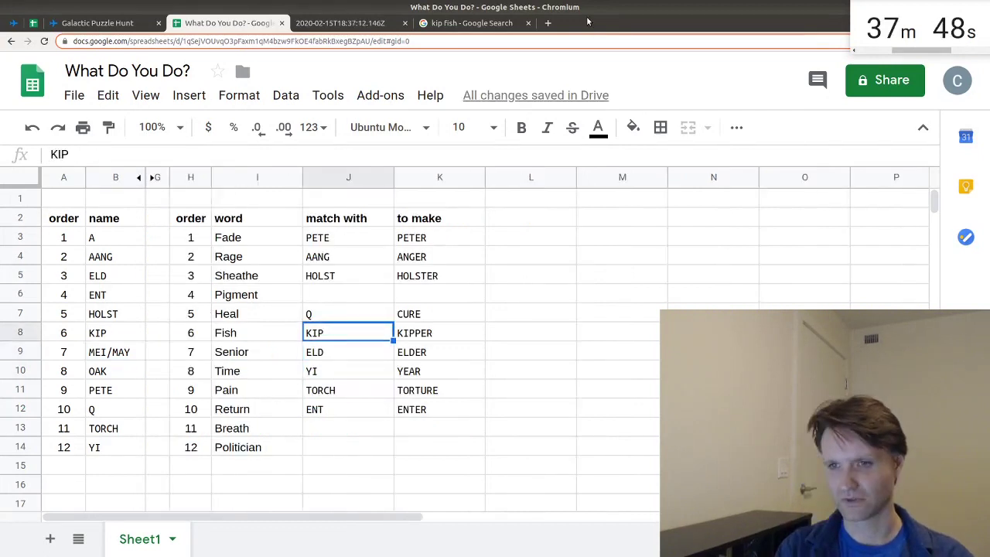
Step: Complete the matches: A with Breath to make AIR, MEI with Politician to make MAYOR, and OAK with Pigment to make OCHRE
{"action": "key", "text": "Down"}
{"action": "key", "text": "Down"}
{"action": "key", "text": "Down"}
{"action": "key", "text": "Down"}
{"action": "key", "text": "Down"}
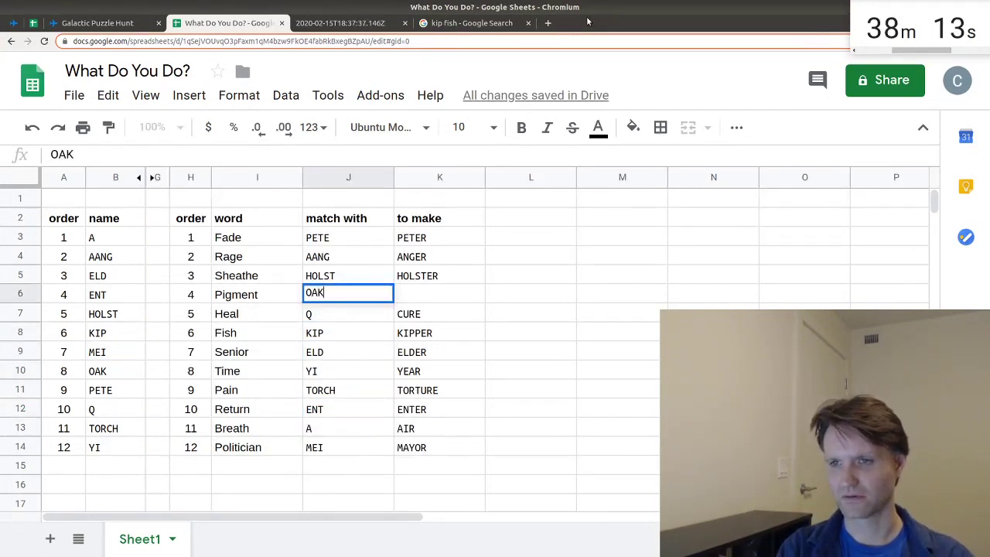
{"action": "key", "text": "Tab"}
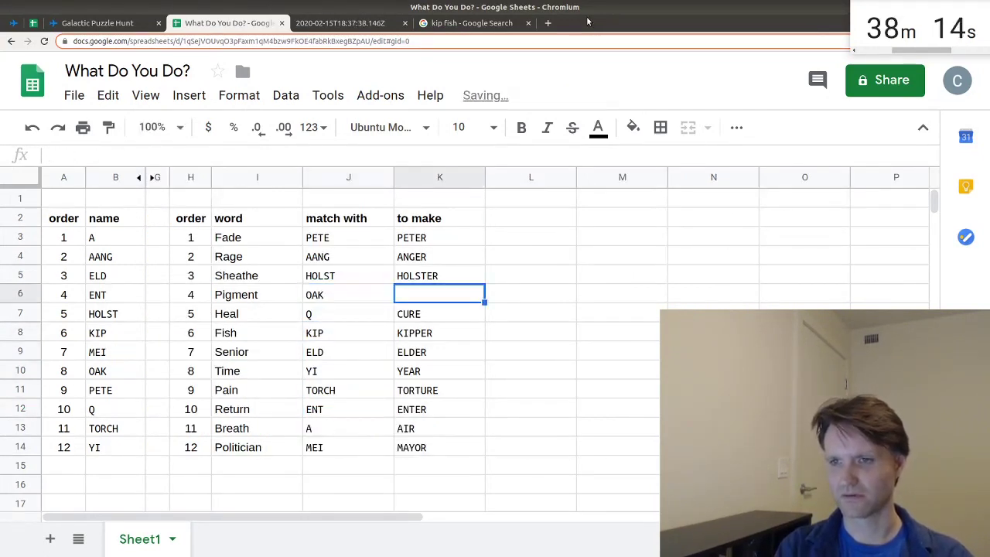
{"action": "type", "text": "OCHRE"}
{"action": "key", "text": "Return"}
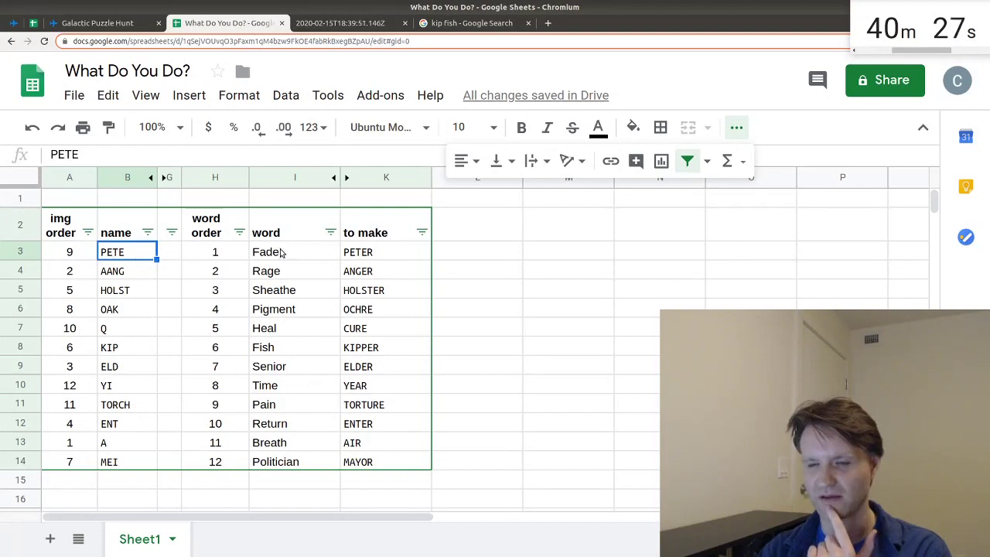
Step: Compare the word, name and "to make" columns of the sorted match table
{"action": "left_click_drag", "start_coordinate": [283, 253], "coordinate": [270, 480]}
{"action": "left_click", "coordinate": [121, 261]}
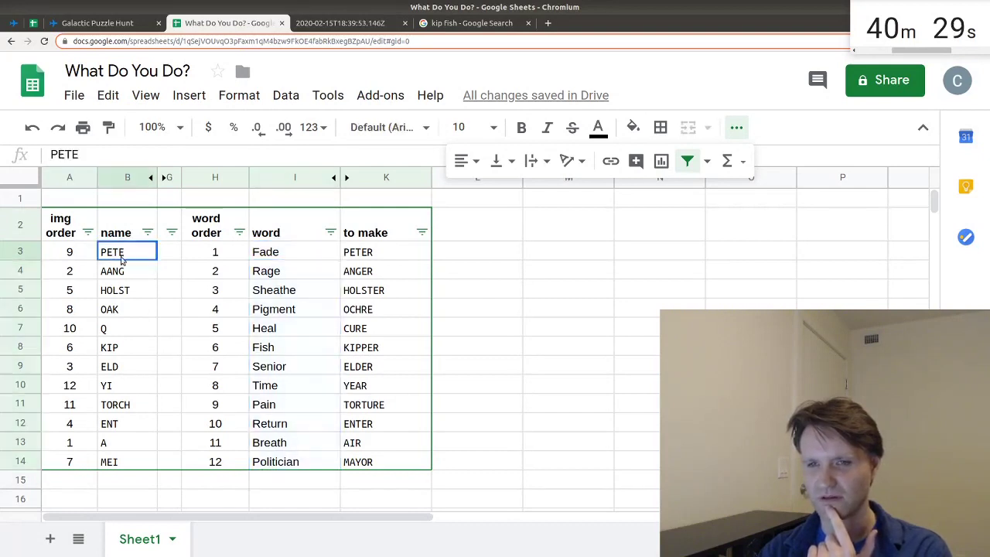
{"action": "left_click_drag", "start_coordinate": [122, 261], "coordinate": [146, 426]}
{"action": "left_click_drag", "start_coordinate": [358, 252], "coordinate": [360, 460]}
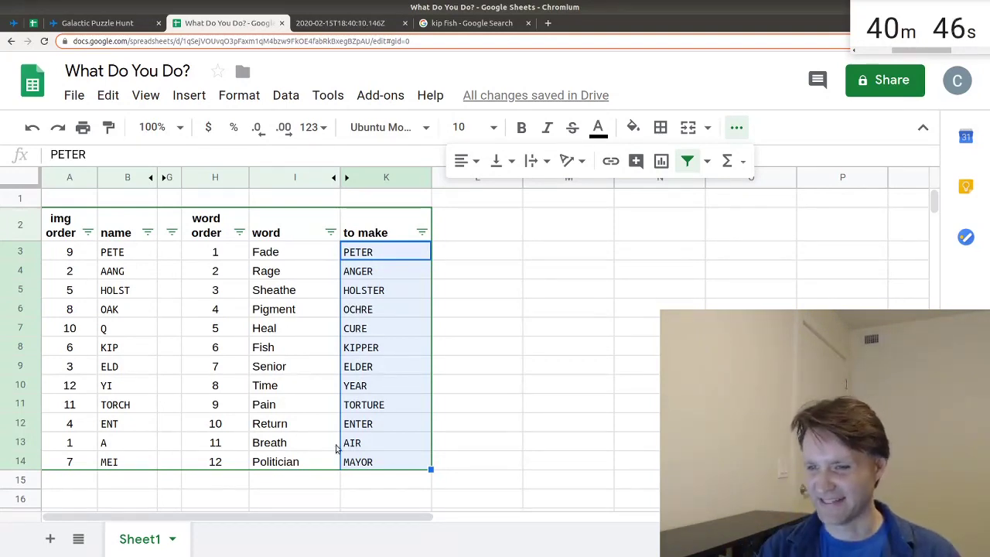
Step: Put the first letters of the "to make" words in column L and join L3:L14 with CONCATENATE in L16
{"action": "left_click", "coordinate": [376, 496]}
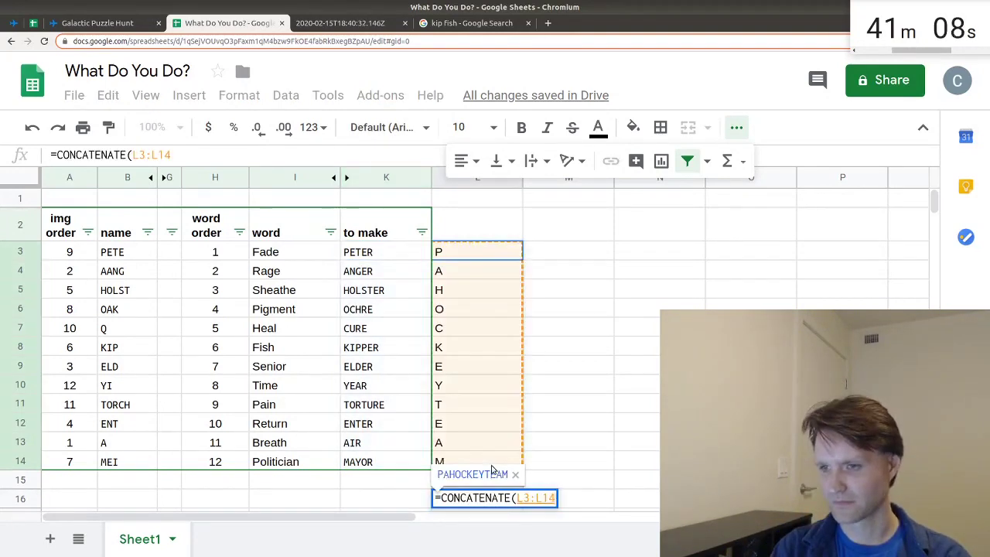
{"action": "key", "text": "Return"}
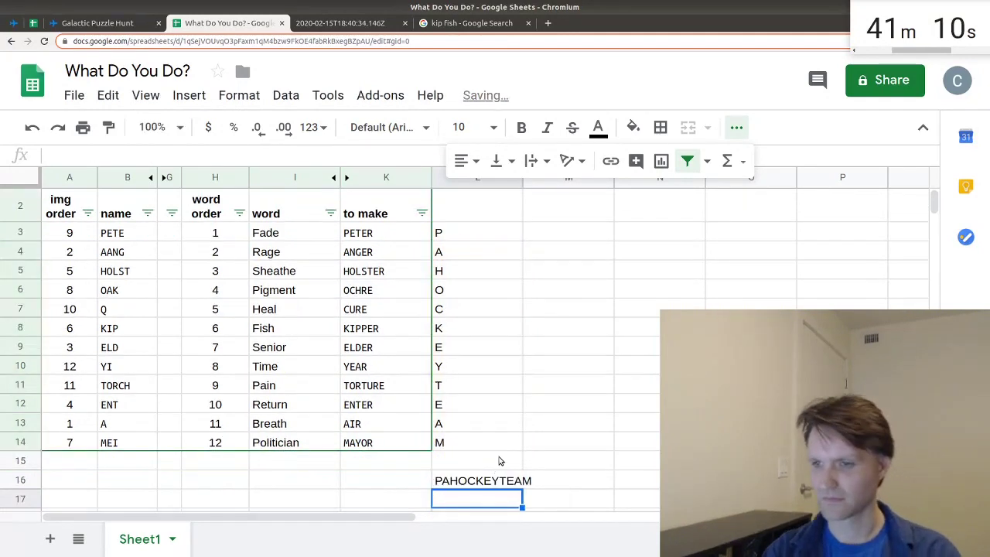
{"action": "key", "text": "Up"}
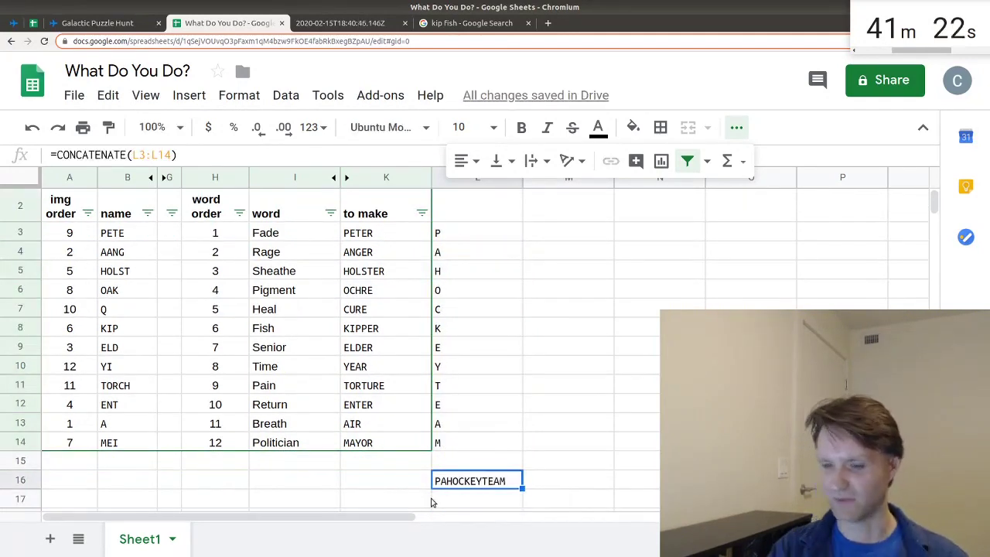
Step: Search the web for "pa hockey teams" and open the Wikipedia category of professional ice hockey teams in Pennsylvania
{"action": "key", "text": "ctrl+t"}
{"action": "type", "text": "pa hockey"}
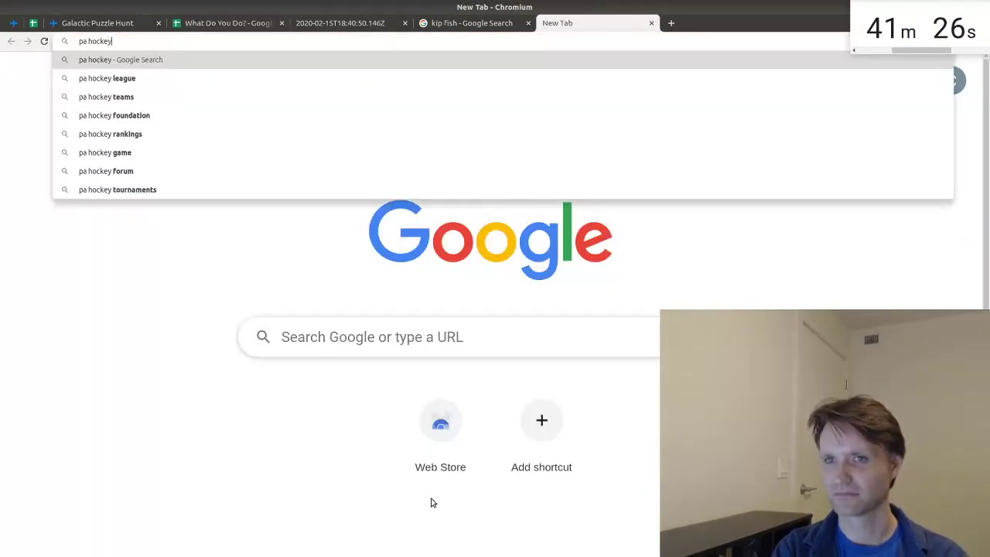
{"action": "type", "text": " team"}
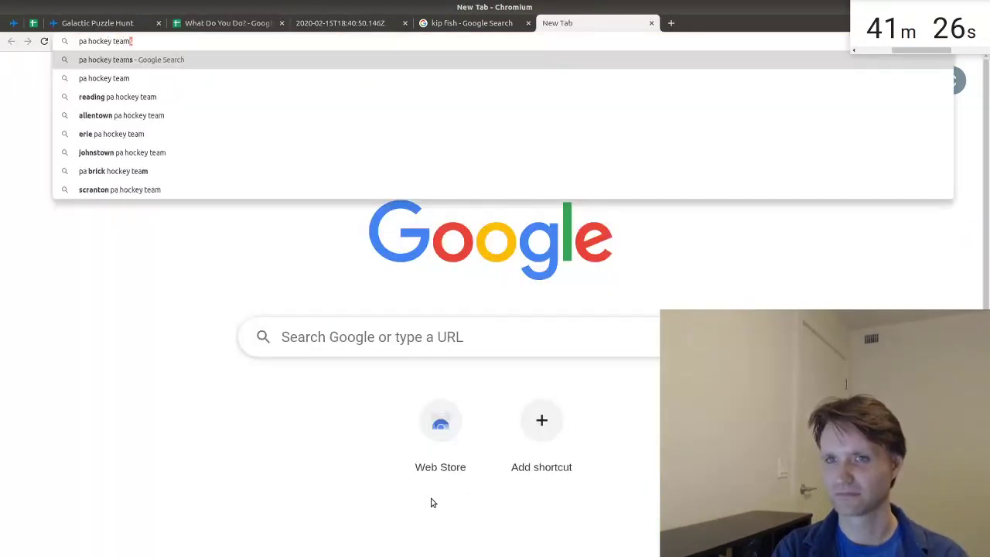
{"action": "key", "text": "Return"}
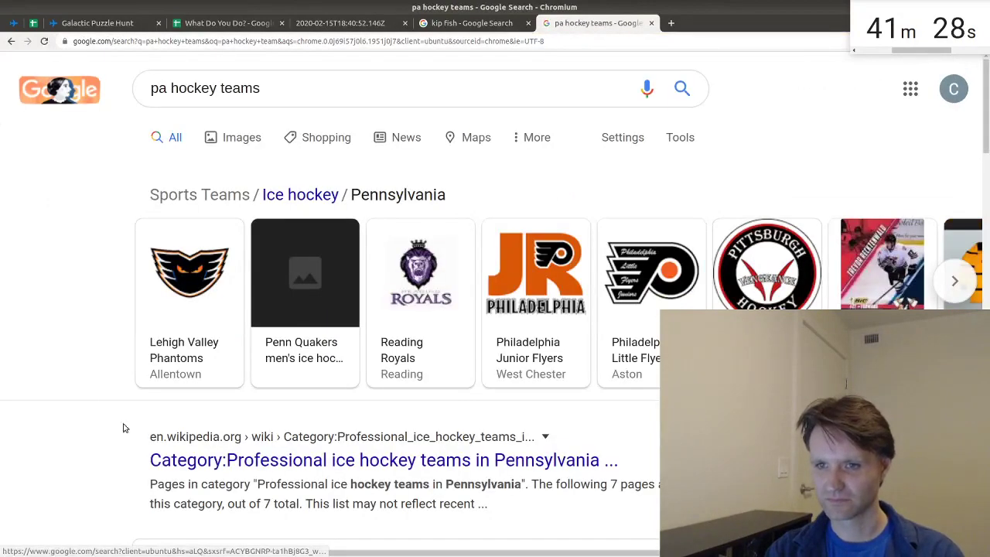
{"action": "scroll", "coordinate": [250, 374], "scroll_direction": "down", "scroll_amount": 2}
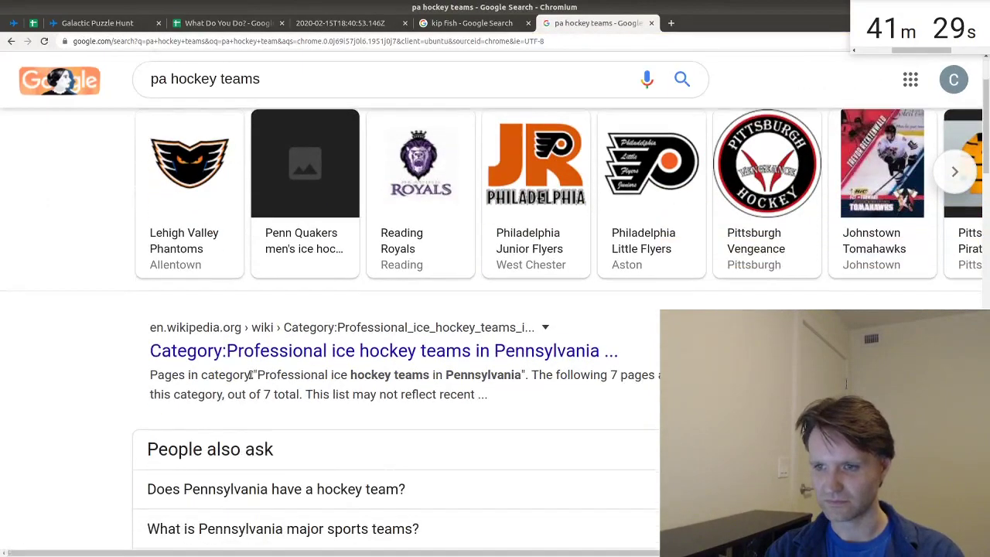
{"action": "left_click", "coordinate": [308, 352]}
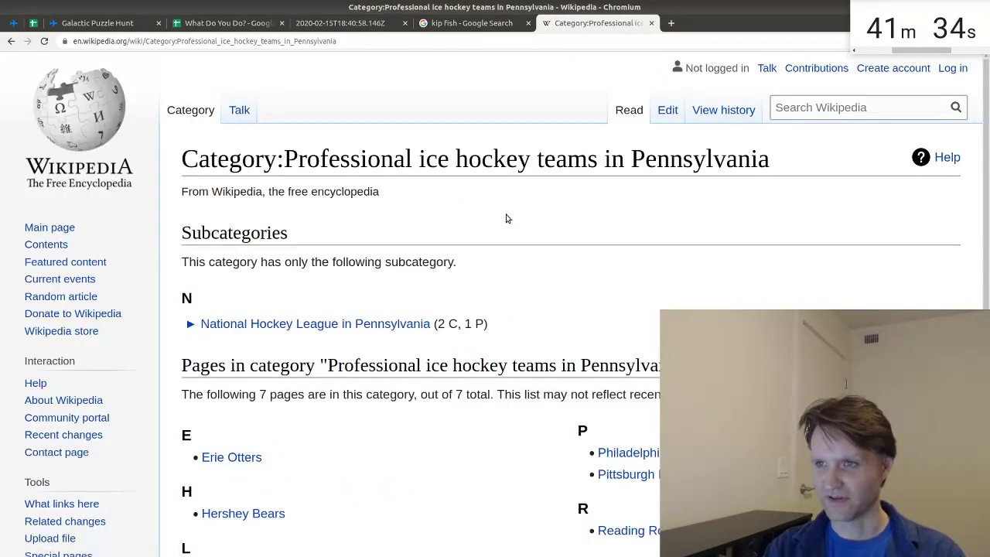
Step: Examine the category's team list, singling out the Philadelphia Flyers and Pittsburgh Penguins
{"action": "scroll", "coordinate": [516, 233], "scroll_direction": "down", "scroll_amount": 2}
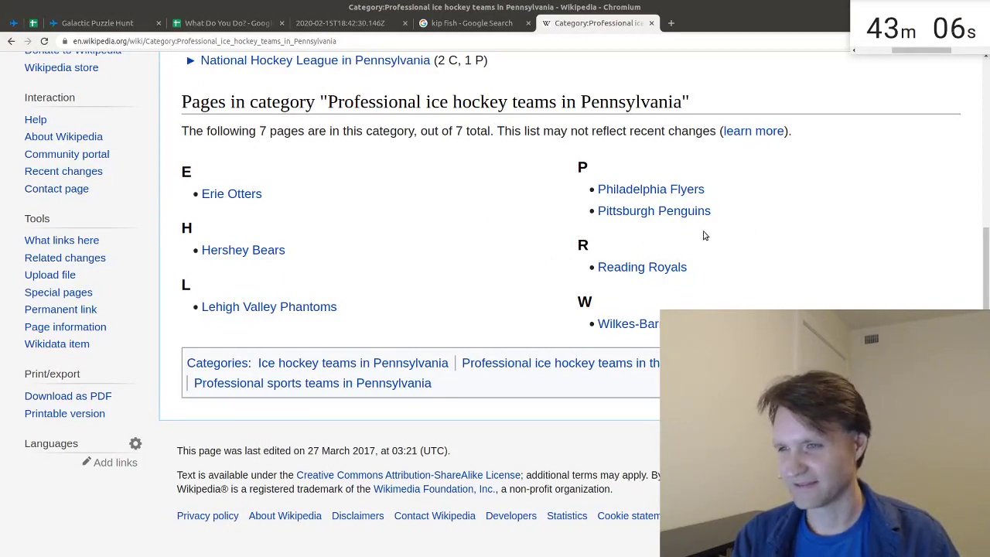
{"action": "left_click_drag", "start_coordinate": [664, 172], "coordinate": [729, 219]}
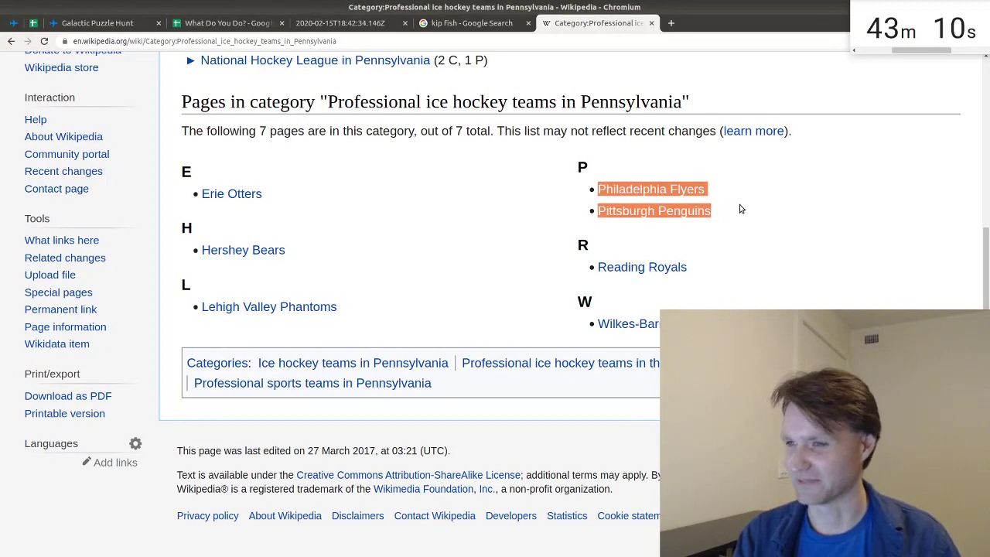
{"action": "left_click", "coordinate": [740, 205]}
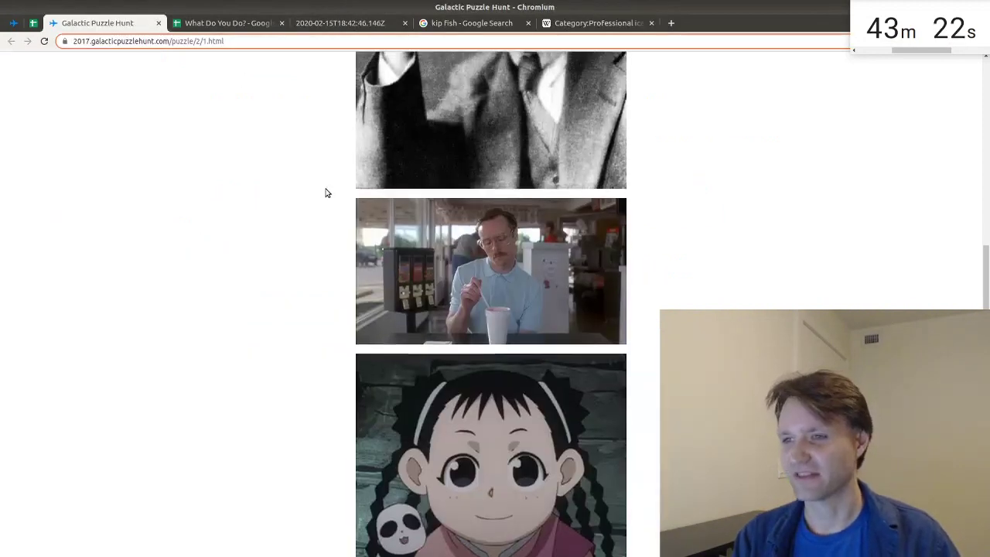
Step: Re-examine the puzzle page's character pictures against the words Fade and Rage for a hint to the right team
{"action": "scroll", "coordinate": [325, 190], "scroll_direction": "up", "scroll_amount": 5}
{"action": "scroll", "coordinate": [325, 191], "scroll_direction": "up", "scroll_amount": 15}
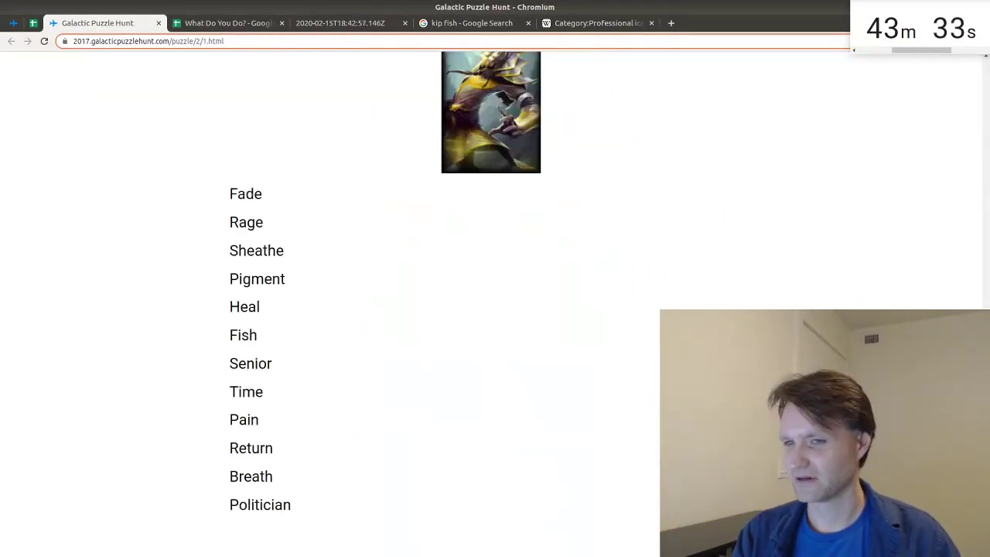
{"action": "double_click", "coordinate": [239, 200]}
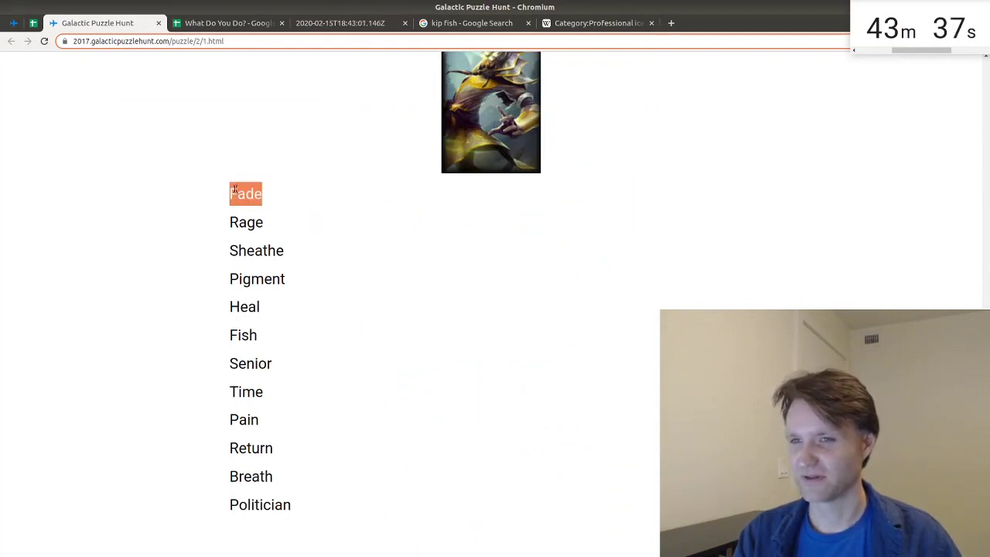
{"action": "left_click", "coordinate": [301, 215]}
{"action": "scroll", "coordinate": [491, 303], "scroll_direction": "up", "scroll_amount": 15}
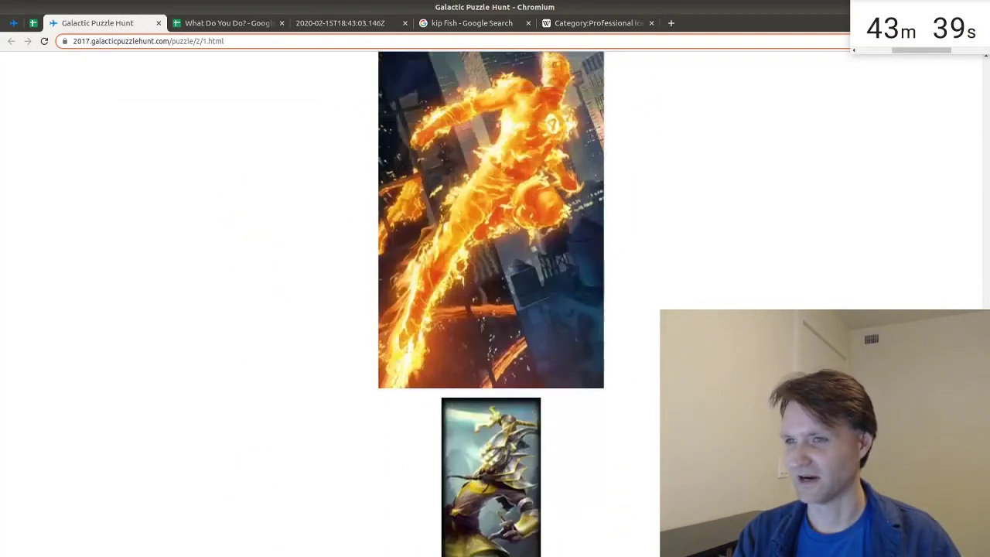
{"action": "scroll", "coordinate": [492, 303], "scroll_direction": "up", "scroll_amount": 1}
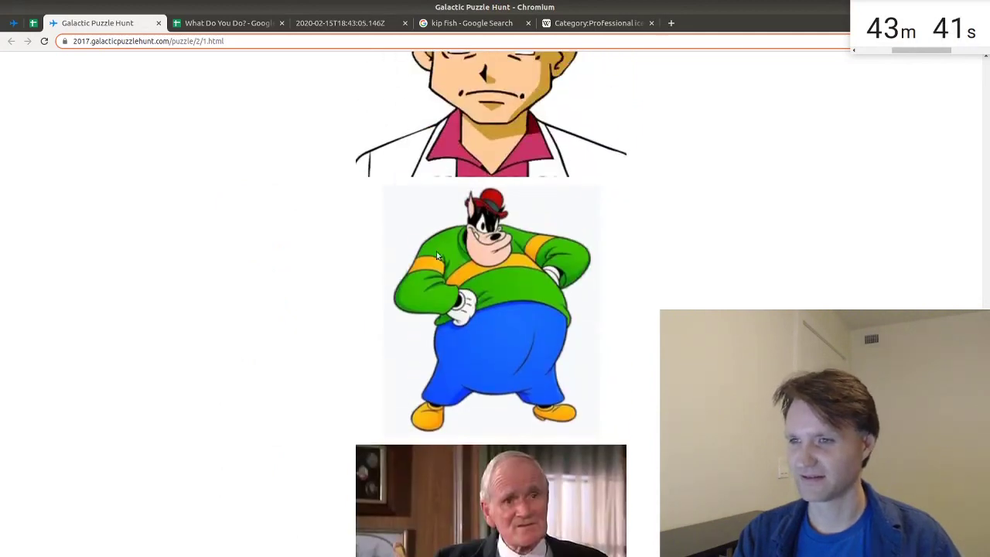
{"action": "scroll", "coordinate": [437, 256], "scroll_direction": "down", "scroll_amount": 12}
{"action": "double_click", "coordinate": [238, 224]}
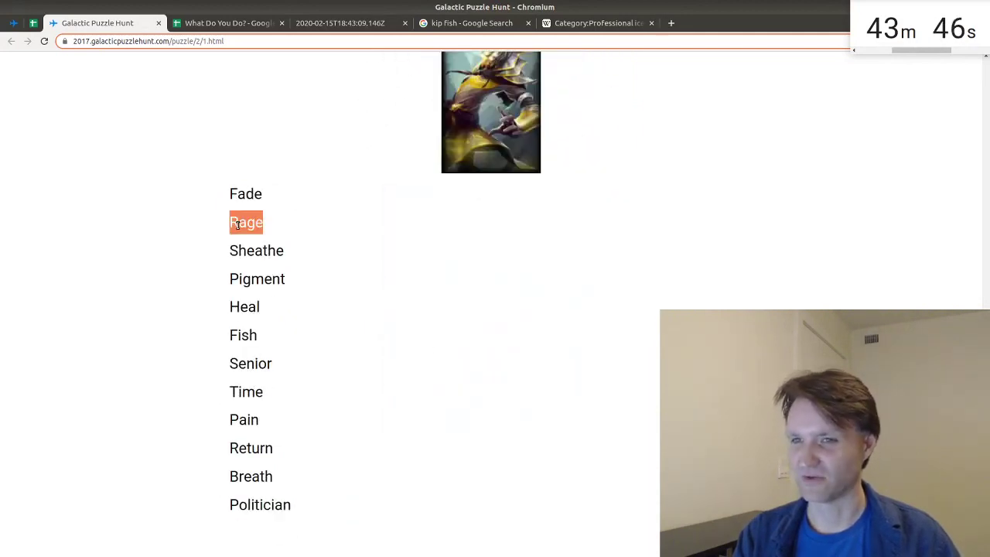
{"action": "scroll", "coordinate": [931, 301], "scroll_direction": "up", "scroll_amount": 15}
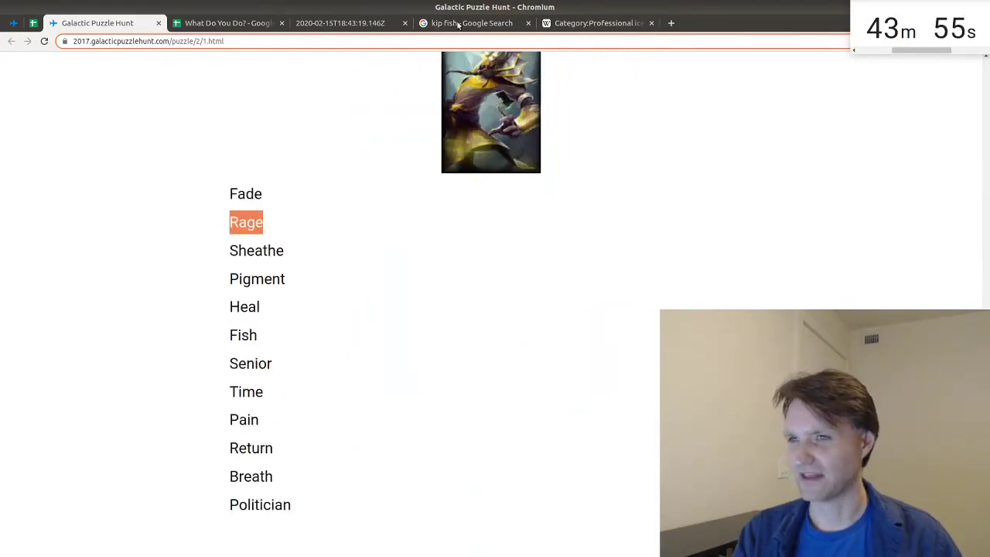
Step: Go back to the Wikipedia list of Pennsylvania hockey teams and single out the Philadelphia Flyers
{"action": "left_click", "coordinate": [557, 23]}
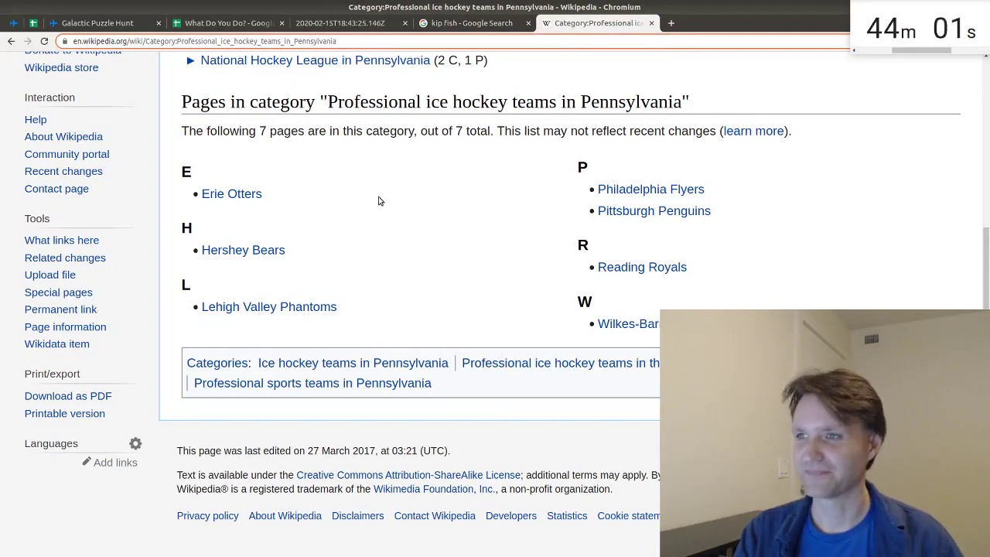
{"action": "triple_click", "coordinate": [287, 197]}
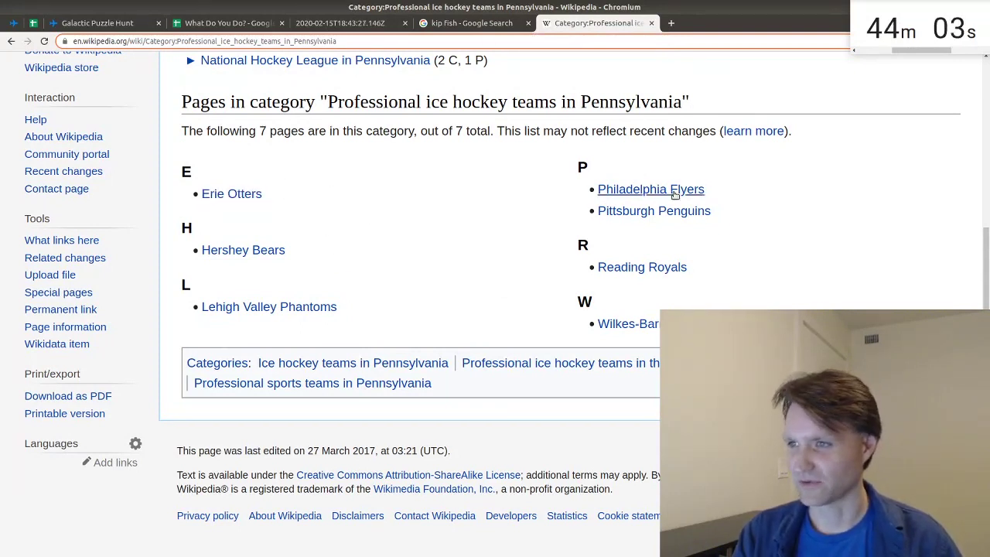
{"action": "triple_click", "coordinate": [730, 190]}
{"action": "triple_click", "coordinate": [732, 191]}
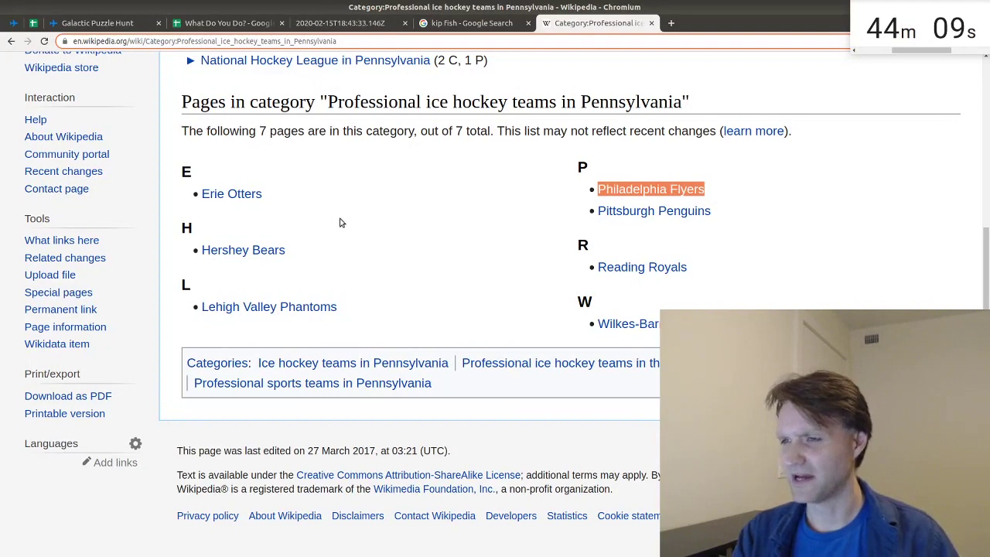
{"action": "left_click", "coordinate": [725, 196]}
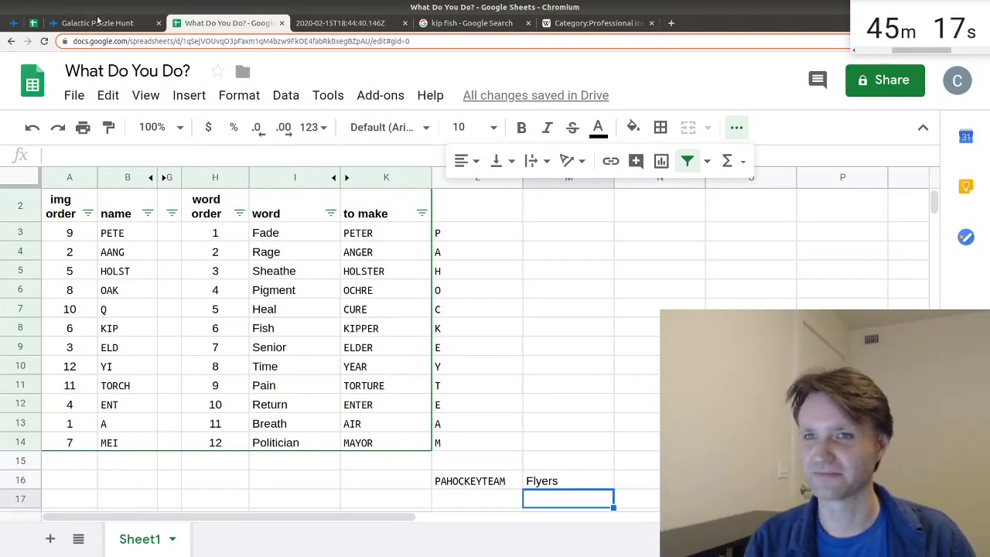
Step: Submit FLYERS as the answer guess in the puzzle's spoiler-free answer checker
{"action": "left_click", "coordinate": [98, 23]}
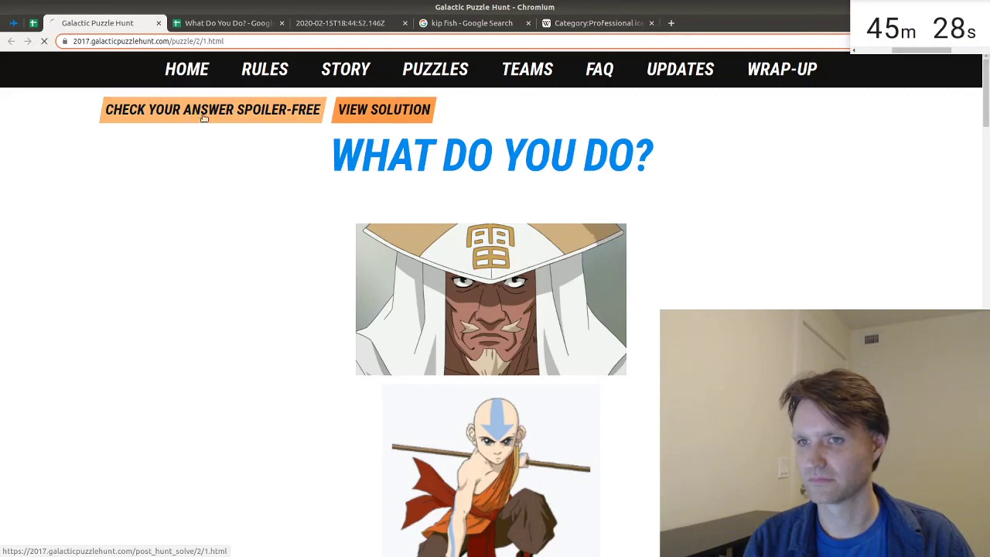
{"action": "left_click", "coordinate": [194, 114]}
{"action": "type", "text": "FLY"}
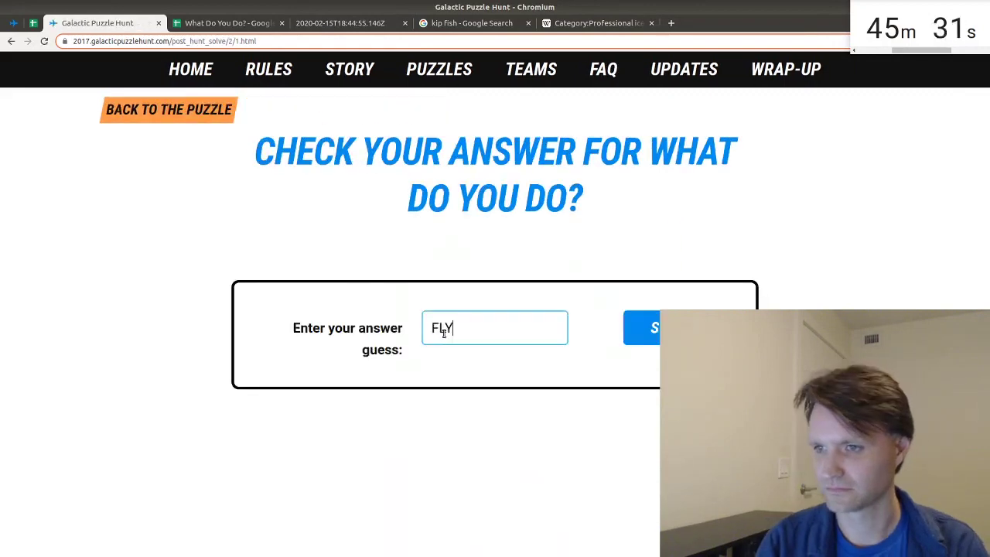
{"action": "key", "text": "Return"}
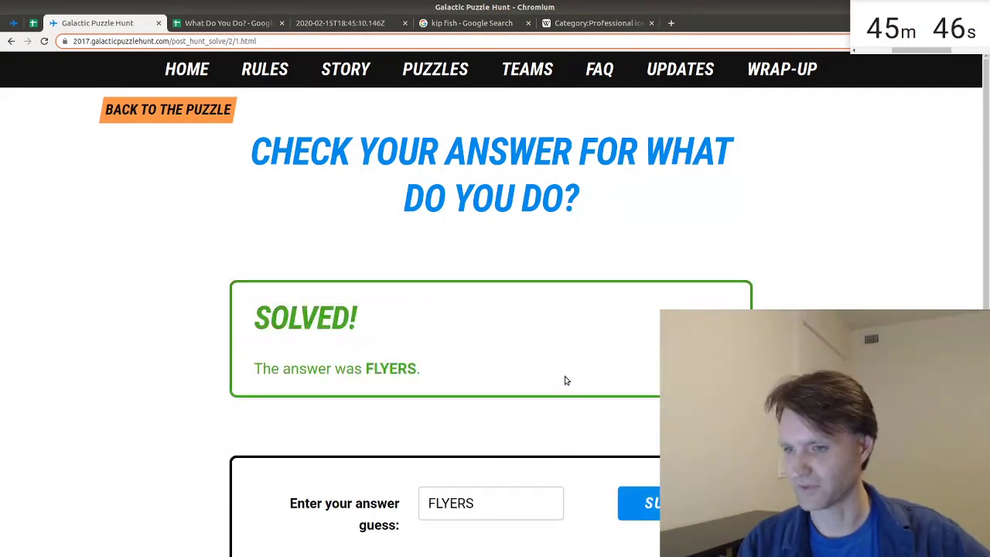
{"action": "scroll", "coordinate": [563, 377], "scroll_direction": "down", "scroll_amount": 2}
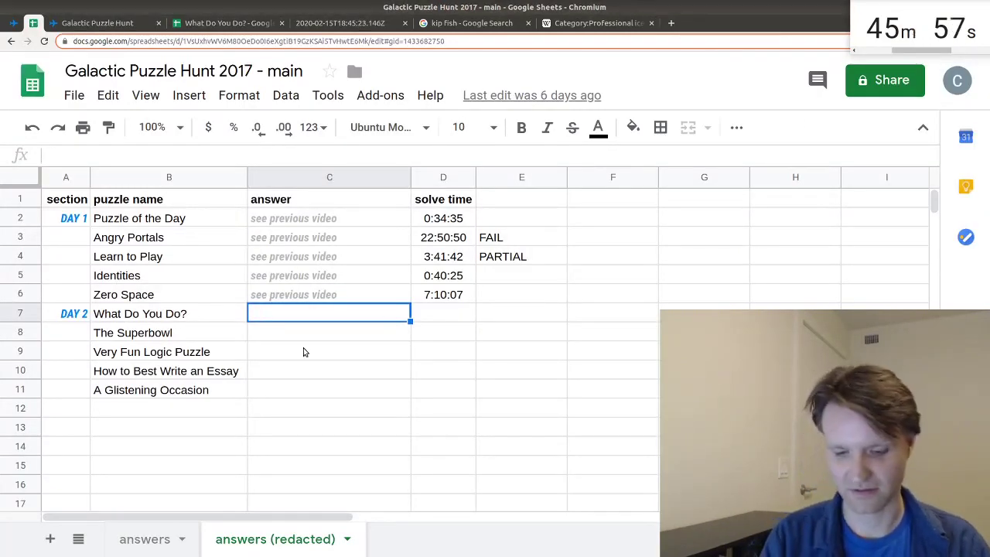
Step: Record the answer FLYERS and the solve time for "What Do You Do?" in the main puzzle hunt spreadsheet
{"action": "type", "text": "FLYERS"}
{"action": "key", "text": "Tab"}
{"action": "type", "text": "0:45:57"}
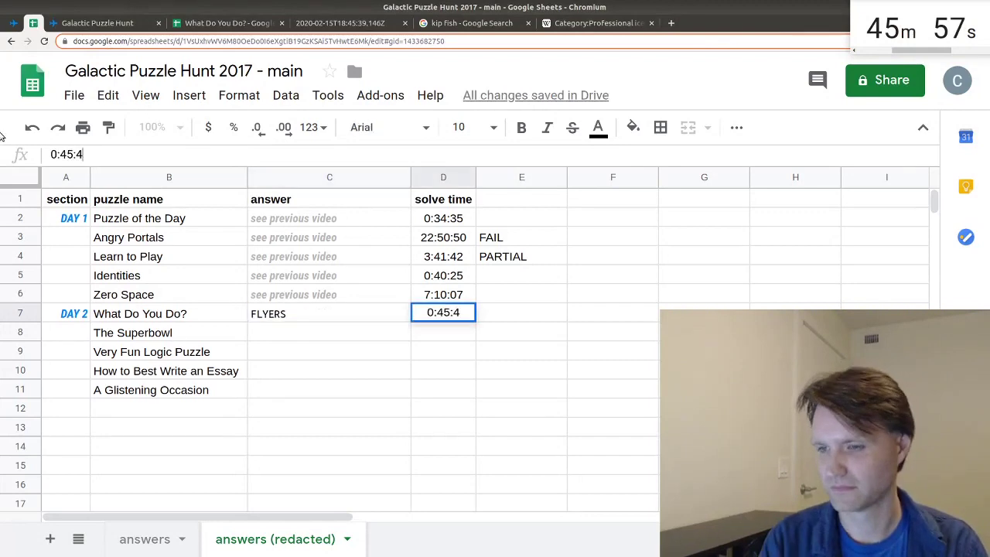
{"action": "key", "text": "Return"}
Step: Review the official solution's final answer explanation, author's notes and table of words with their "-er" matches
{"action": "key", "text": "alt+Left"}
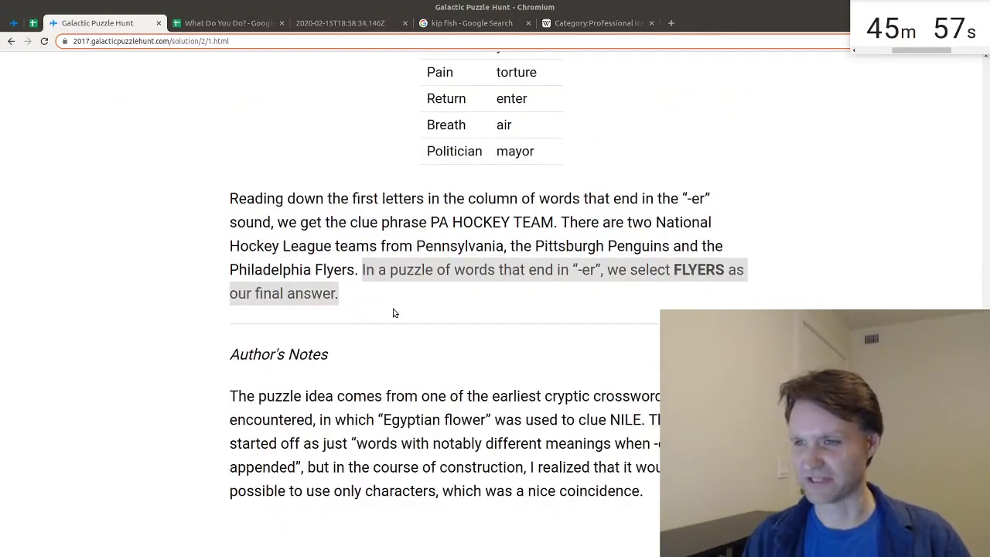
{"action": "left_click", "coordinate": [360, 369]}
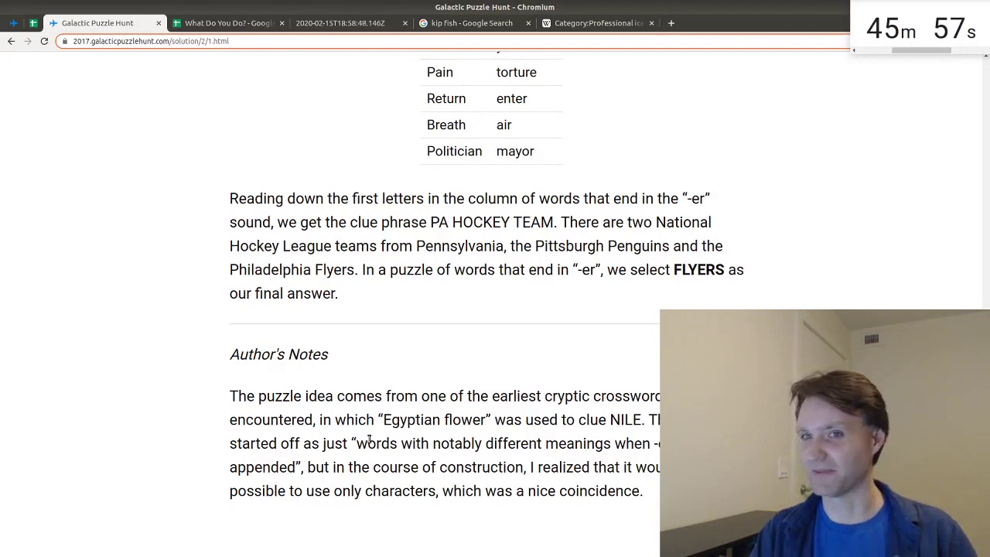
{"action": "scroll", "coordinate": [391, 410], "scroll_direction": "up", "scroll_amount": 5}
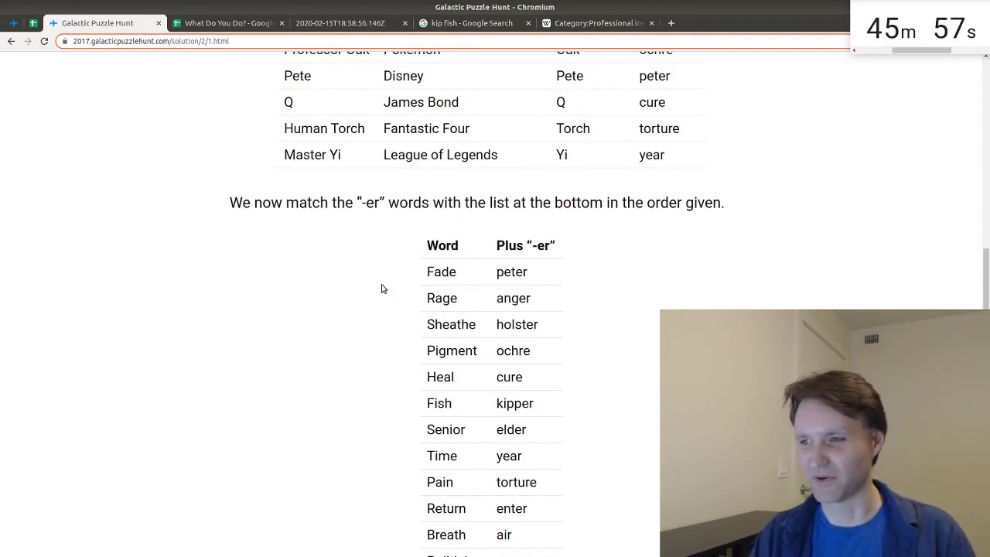
{"action": "scroll", "coordinate": [405, 280], "scroll_direction": "down", "scroll_amount": 1}
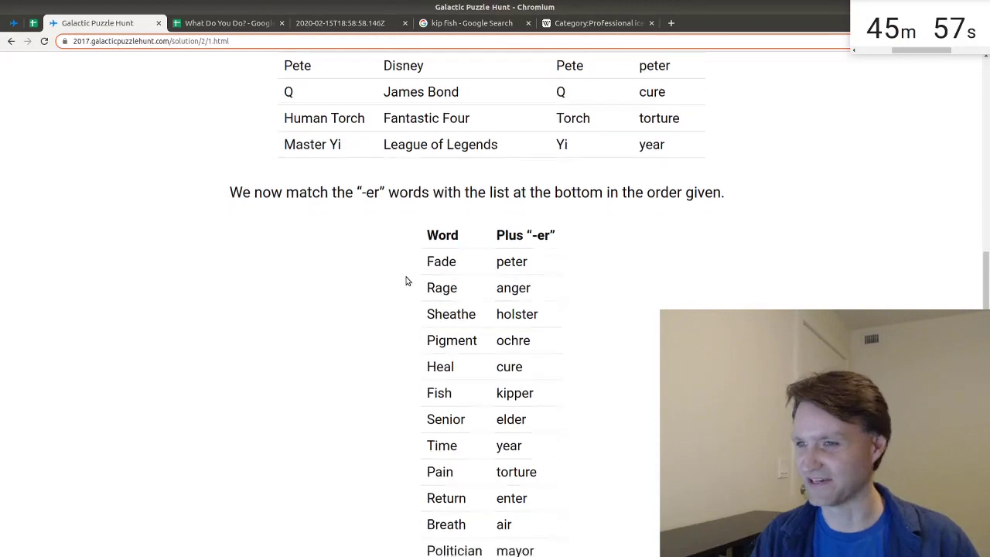
Step: Return to the puzzle list and compare the solve and guess counts of the Day 1 and Day 2 puzzles
{"action": "left_click", "coordinate": [13, 24]}
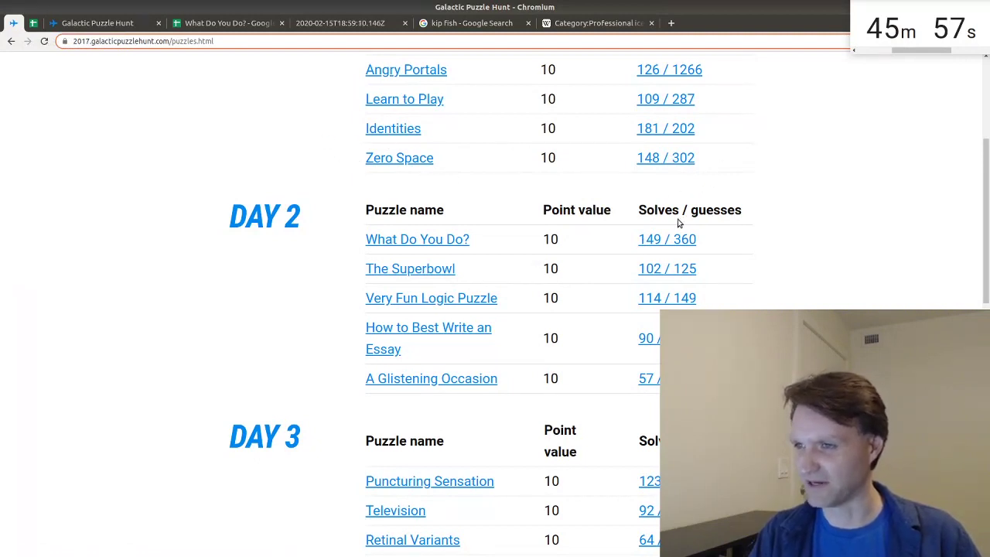
{"action": "scroll", "coordinate": [184, 225], "scroll_direction": "down", "scroll_amount": 1}
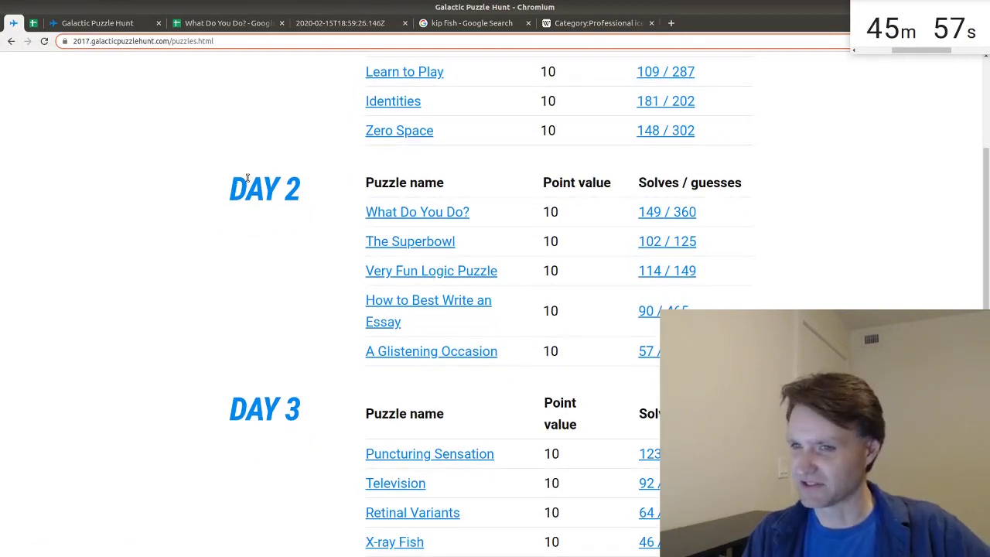
{"action": "scroll", "coordinate": [778, 169], "scroll_direction": "down", "scroll_amount": 3}
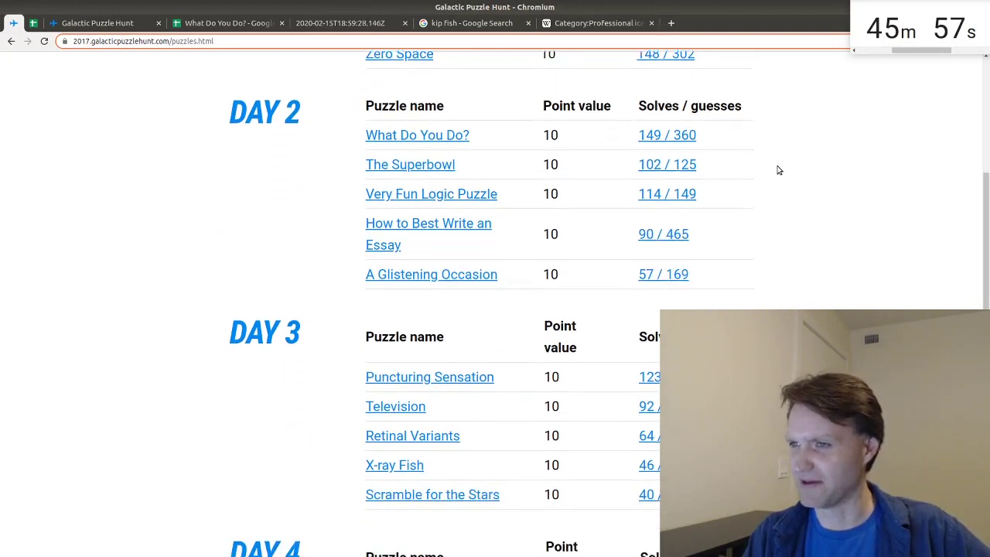
{"action": "scroll", "coordinate": [761, 172], "scroll_direction": "up", "scroll_amount": 5}
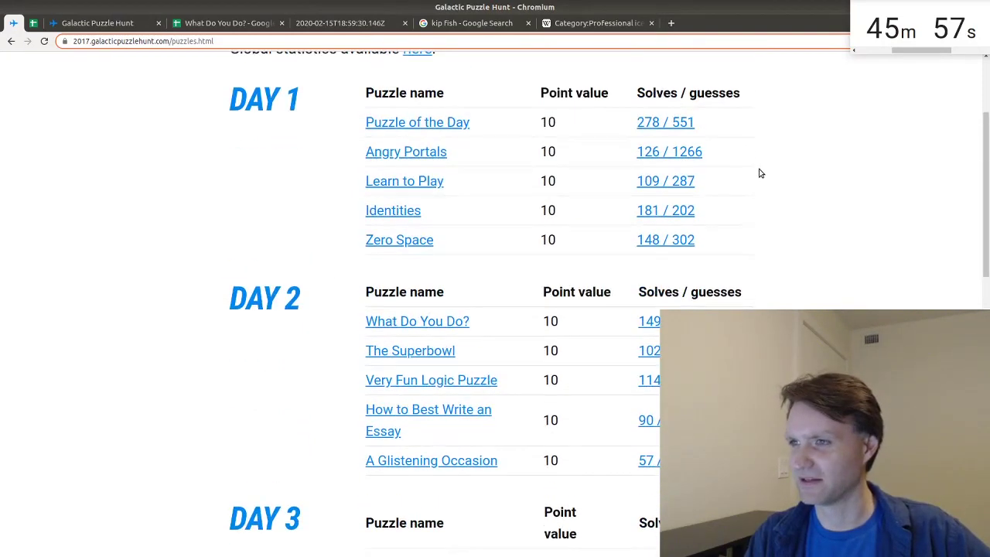
{"action": "scroll", "coordinate": [761, 174], "scroll_direction": "down", "scroll_amount": 2}
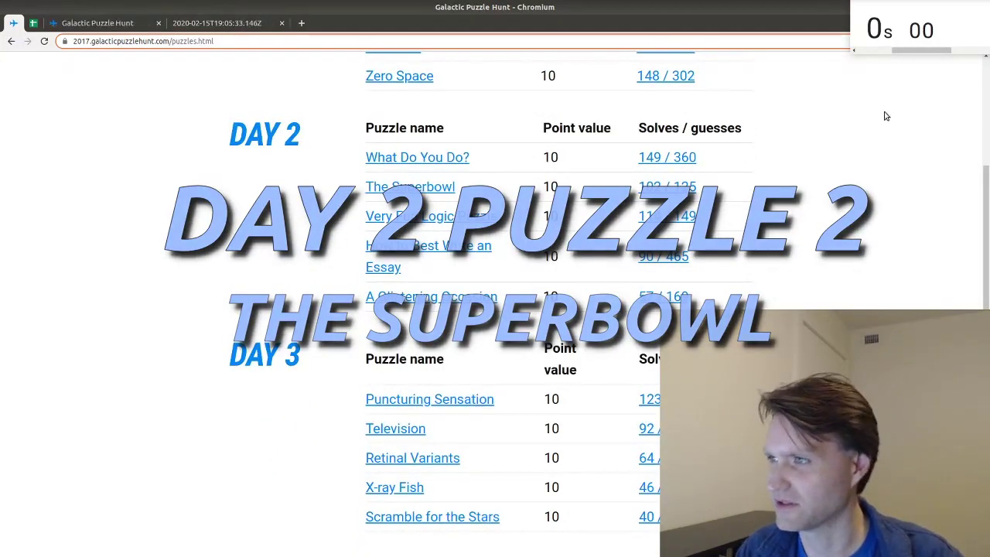
Step: Switch to the Day 2 puzzle "The Superbowl" and read its whole story for hidden clues
{"action": "left_click", "coordinate": [108, 23]}
{"action": "scroll", "coordinate": [213, 263], "scroll_direction": "down", "scroll_amount": 1}
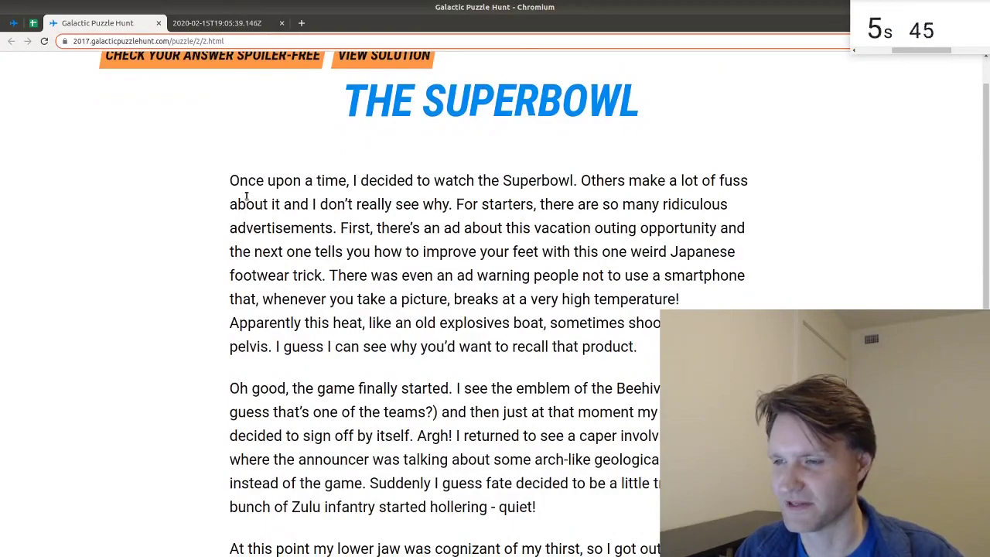
{"action": "scroll", "coordinate": [434, 220], "scroll_direction": "down", "scroll_amount": 2}
{"action": "scroll", "coordinate": [434, 220], "scroll_direction": "down", "scroll_amount": 5}
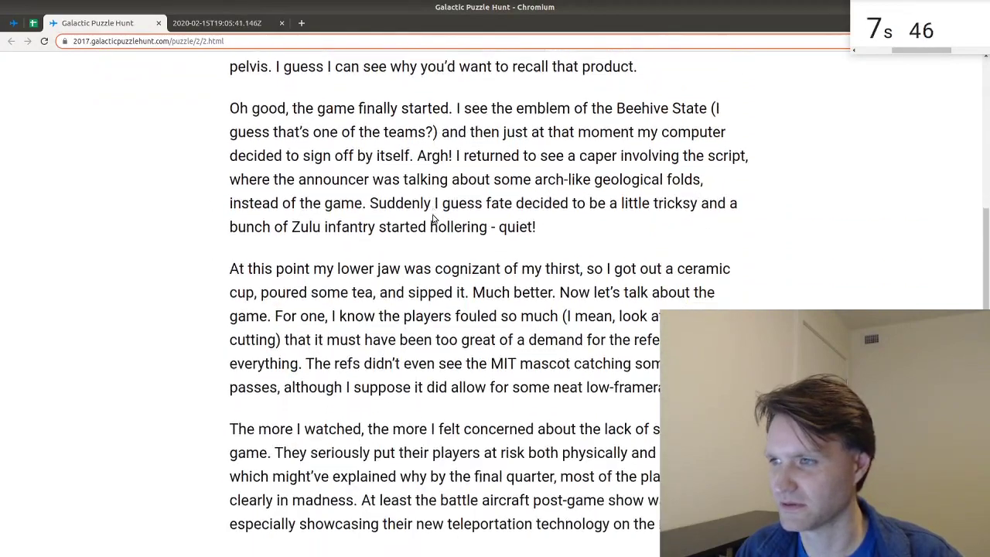
{"action": "scroll", "coordinate": [410, 280], "scroll_direction": "up", "scroll_amount": 8}
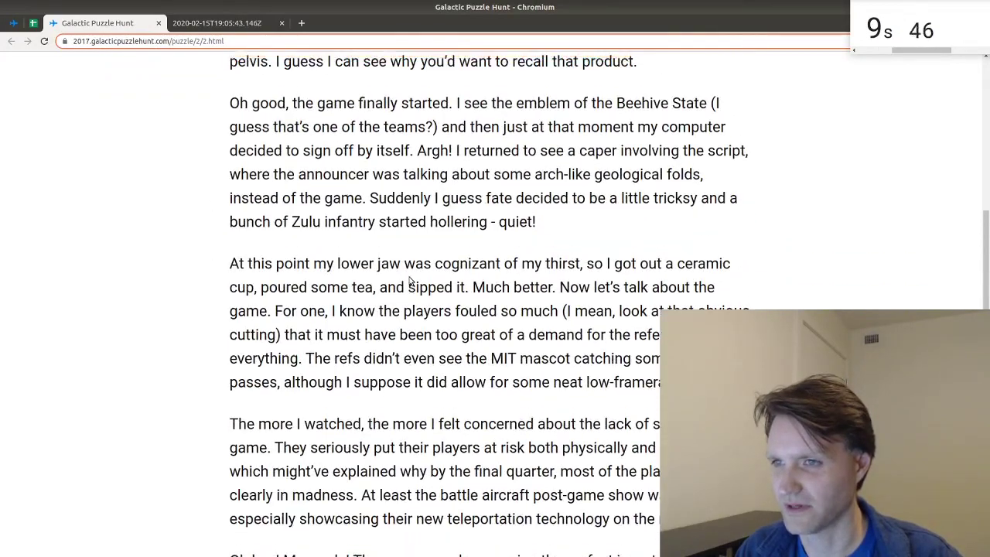
{"action": "scroll", "coordinate": [409, 276], "scroll_direction": "down", "scroll_amount": 3}
{"action": "scroll", "coordinate": [409, 276], "scroll_direction": "down", "scroll_amount": 5}
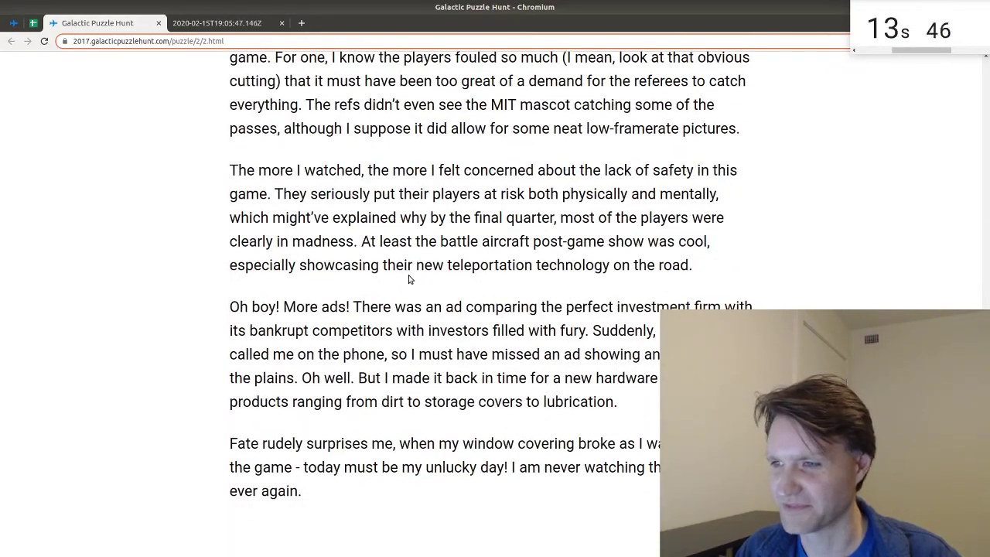
{"action": "scroll", "coordinate": [410, 279], "scroll_direction": "up", "scroll_amount": 5}
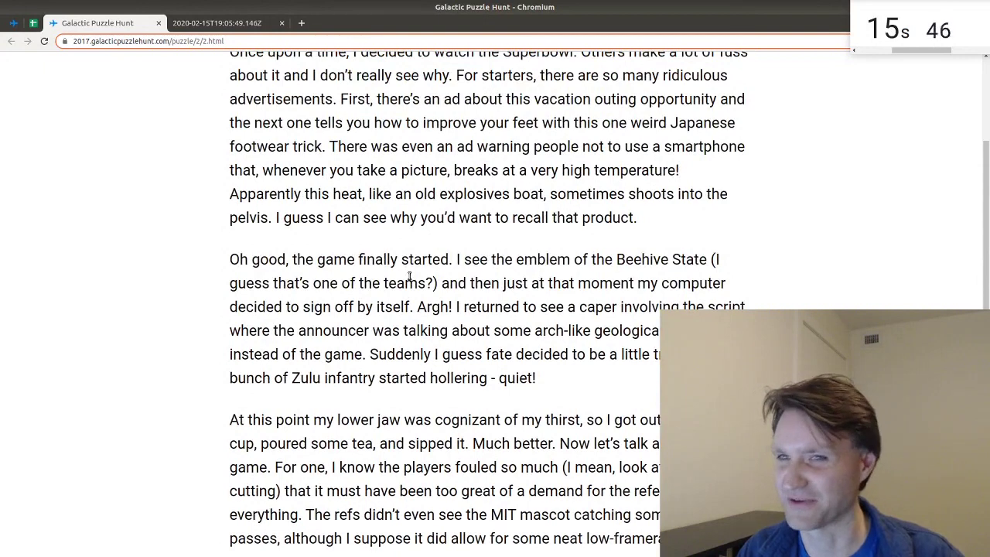
{"action": "scroll", "coordinate": [410, 277], "scroll_direction": "up", "scroll_amount": 2}
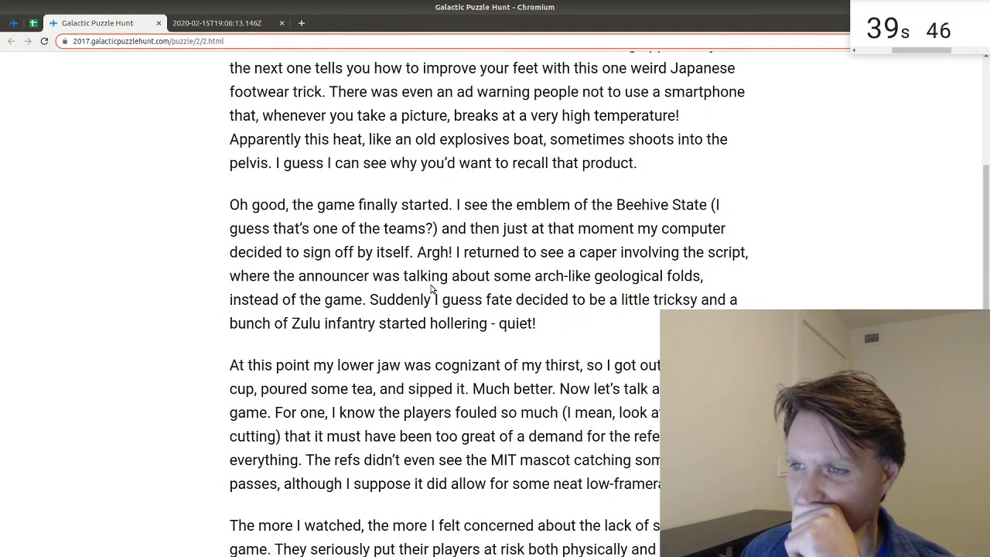
{"action": "scroll", "coordinate": [432, 289], "scroll_direction": "down", "scroll_amount": 2}
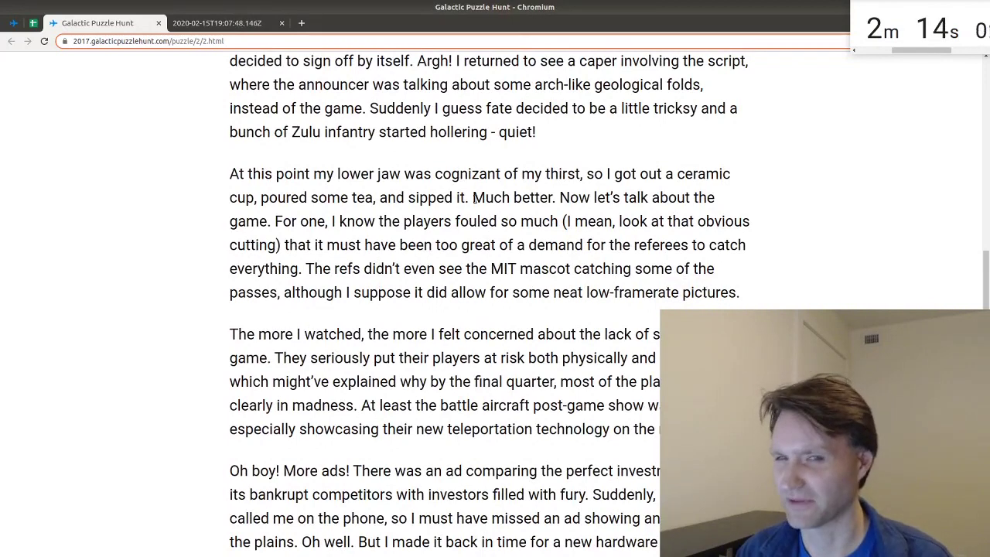
{"action": "scroll", "coordinate": [492, 229], "scroll_direction": "down", "scroll_amount": 1}
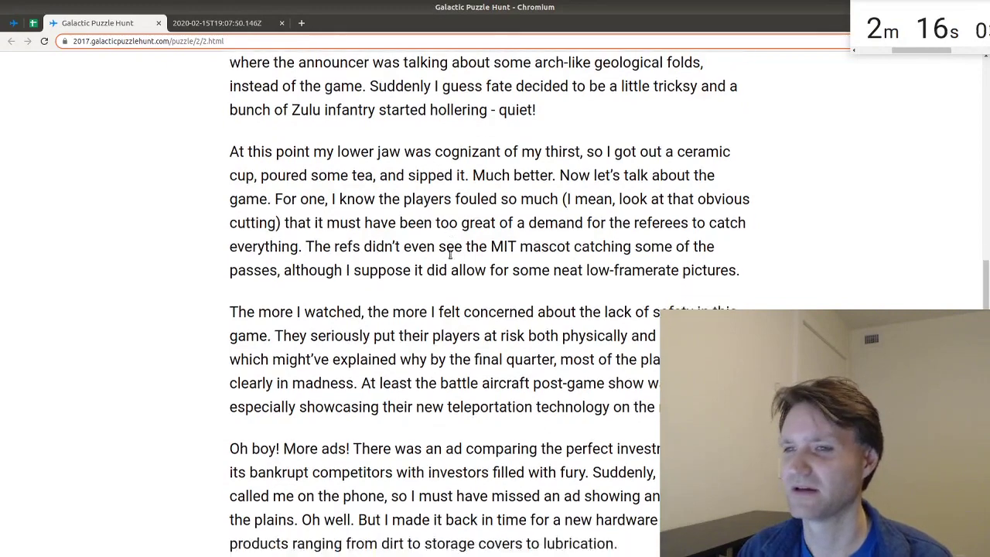
{"action": "scroll", "coordinate": [451, 252], "scroll_direction": "up", "scroll_amount": 2}
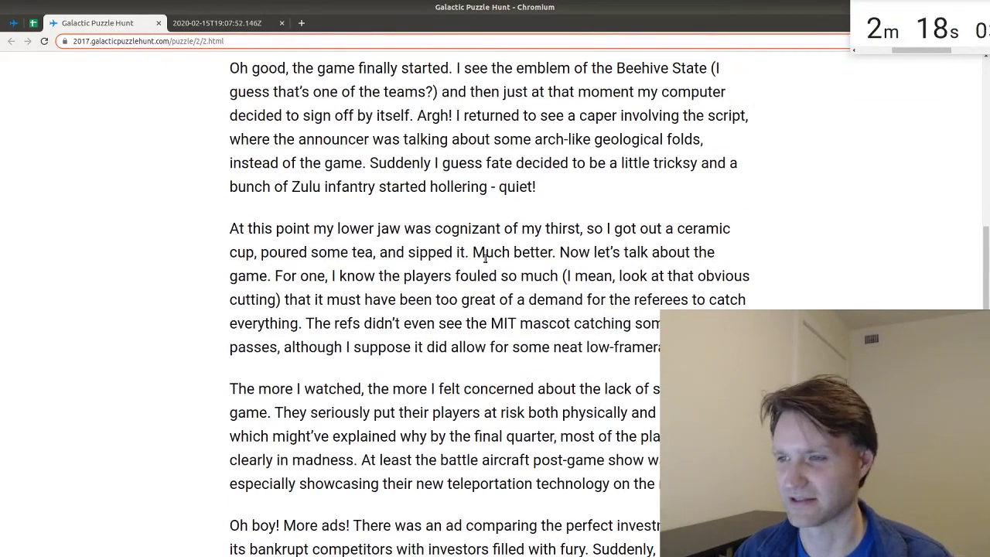
Step: Single out candidate clue phrases in the Superbowl story, including "low-framerate pictures" in the third paragraph
{"action": "scroll", "coordinate": [480, 256], "scroll_direction": "up", "scroll_amount": 1}
{"action": "left_click_drag", "start_coordinate": [252, 241], "coordinate": [344, 240]}
{"action": "scroll", "coordinate": [469, 240], "scroll_direction": "up", "scroll_amount": 2}
{"action": "left_click_drag", "start_coordinate": [534, 260], "coordinate": [680, 260]}
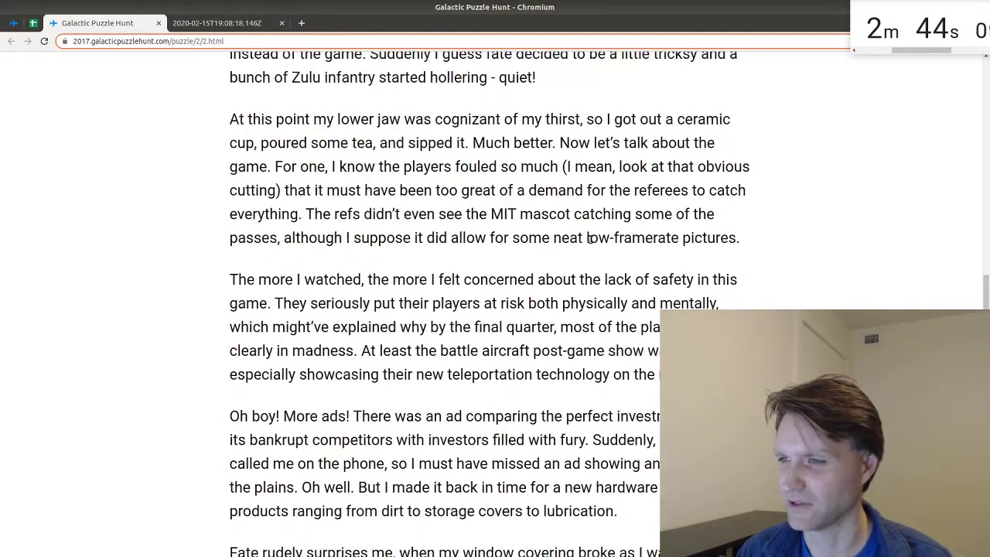
{"action": "left_click_drag", "start_coordinate": [589, 238], "coordinate": [707, 240]}
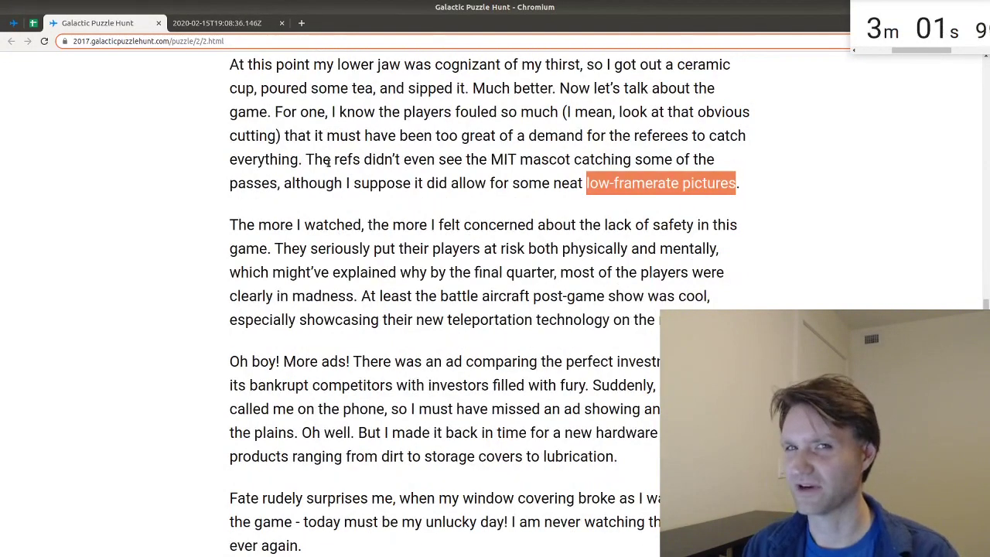
{"action": "left_click_drag", "start_coordinate": [461, 300], "coordinate": [504, 297]}
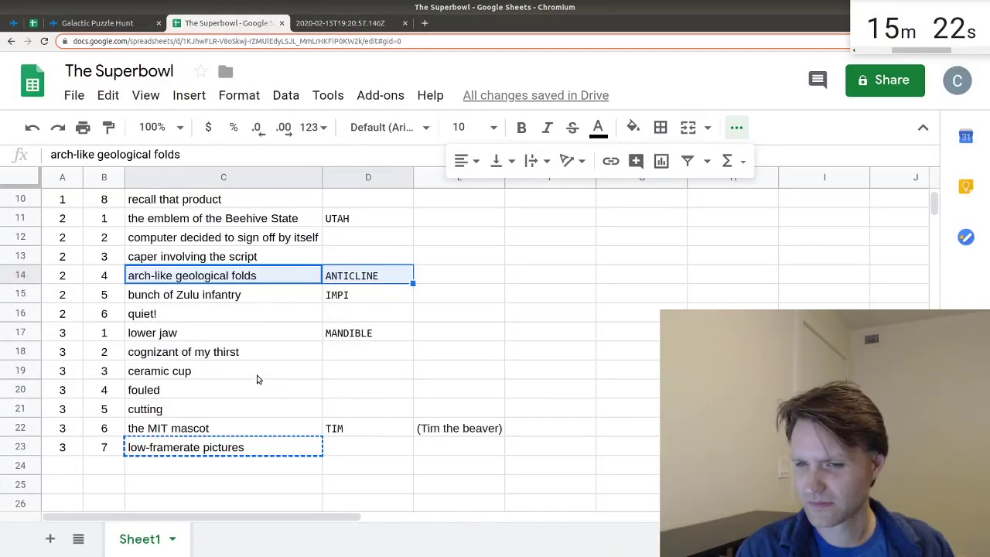
Step: Review the extracted clue phrases and the answer column in the "The Superbowl" spreadsheet, from "Japanese footwear" to "low-framerate pictures"
{"action": "scroll", "coordinate": [258, 379], "scroll_direction": "up", "scroll_amount": 3}
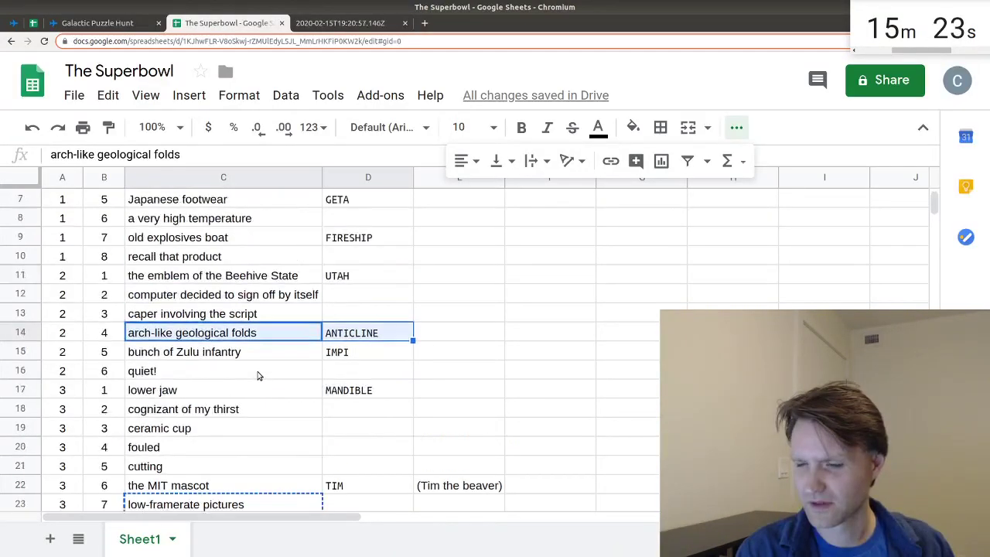
{"action": "scroll", "coordinate": [389, 262], "scroll_direction": "down", "scroll_amount": 1}
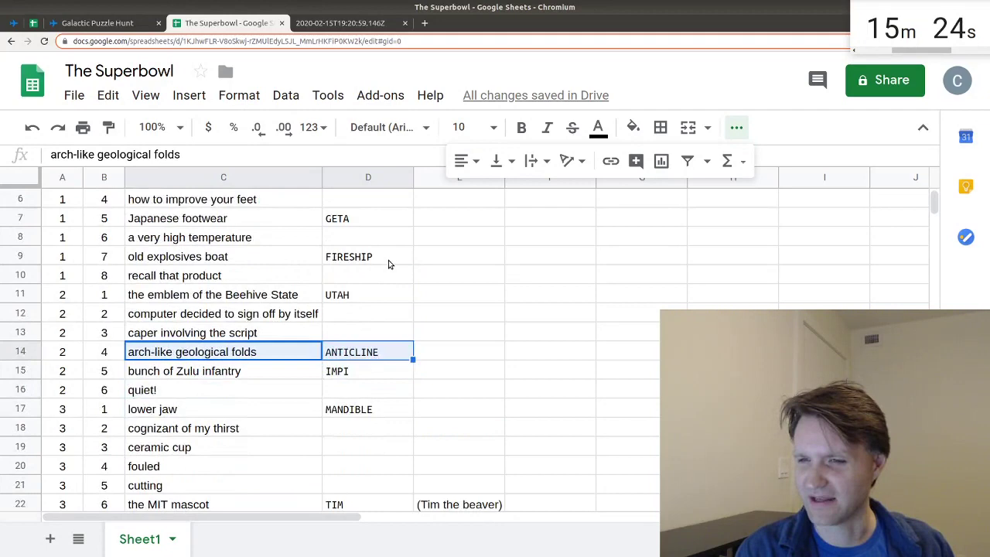
{"action": "left_click", "coordinate": [368, 220]}
{"action": "left_click", "coordinate": [376, 180]}
{"action": "scroll", "coordinate": [385, 296], "scroll_direction": "down", "scroll_amount": 1}
{"action": "scroll", "coordinate": [387, 309], "scroll_direction": "down", "scroll_amount": 2}
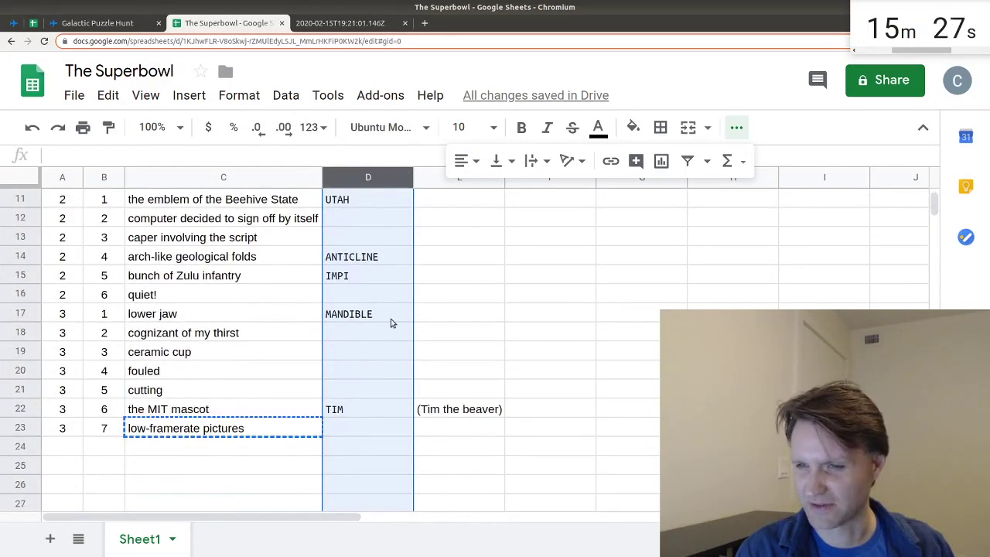
{"action": "scroll", "coordinate": [377, 405], "scroll_direction": "up", "scroll_amount": 1}
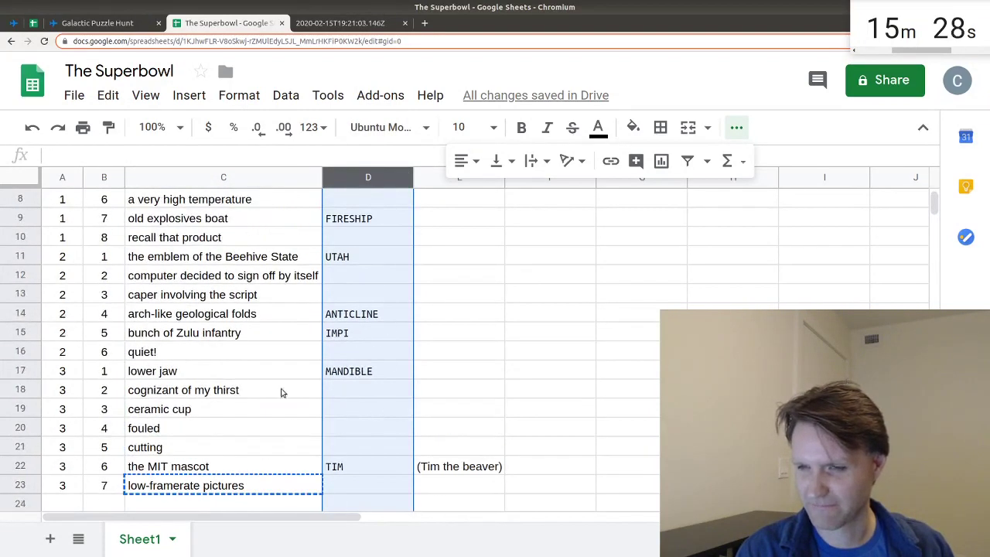
{"action": "left_click", "coordinate": [274, 317]}
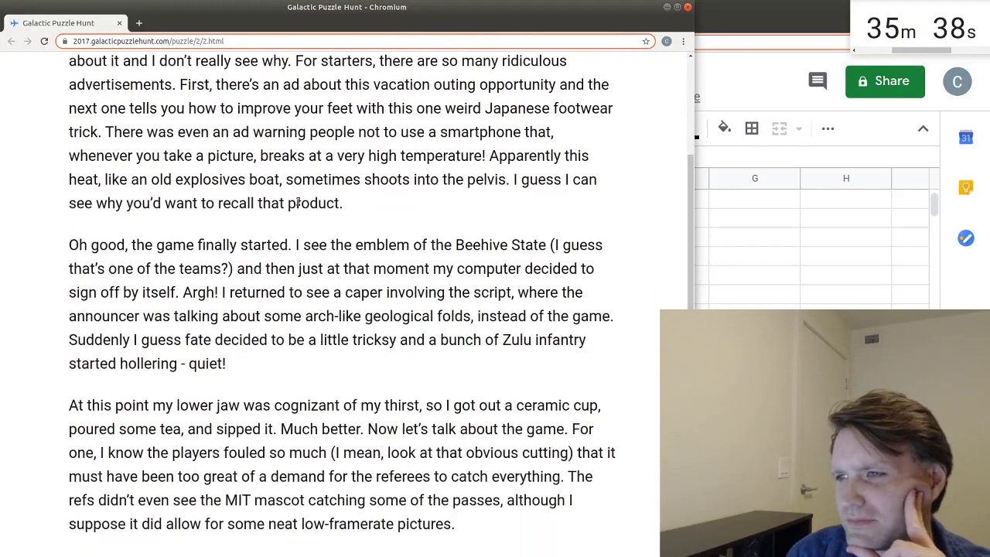
Step: Reread the story's first paragraph and single out "whenever you take a picture" and "breaks at a very high temperature" as possible clues
{"action": "scroll", "coordinate": [298, 201], "scroll_direction": "up", "scroll_amount": 3}
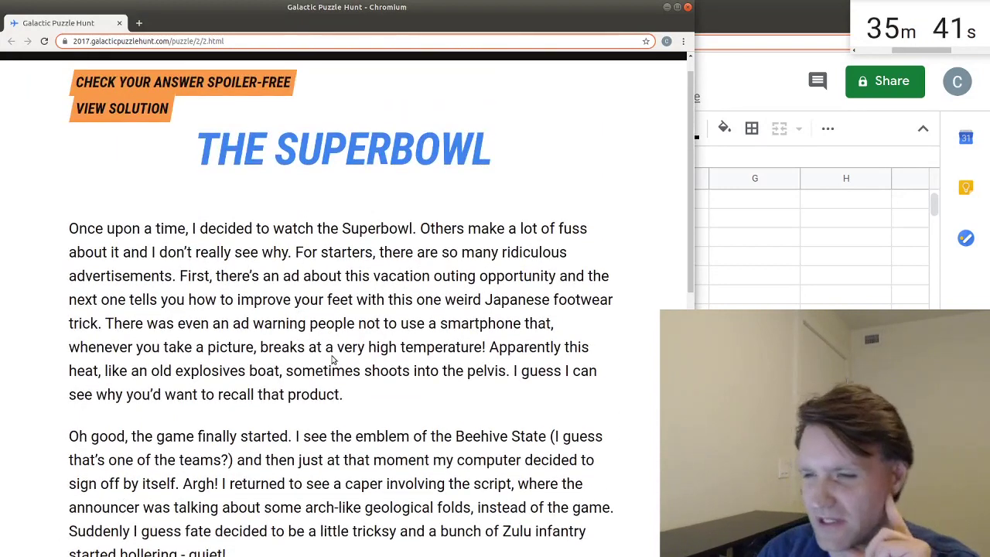
{"action": "scroll", "coordinate": [360, 320], "scroll_direction": "down", "scroll_amount": 2}
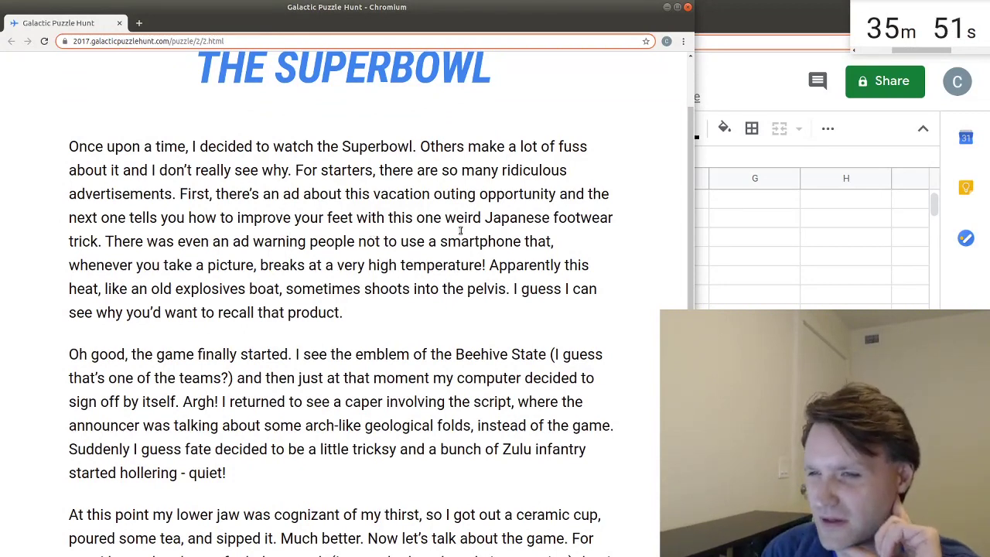
{"action": "scroll", "coordinate": [359, 232], "scroll_direction": "down", "scroll_amount": 1}
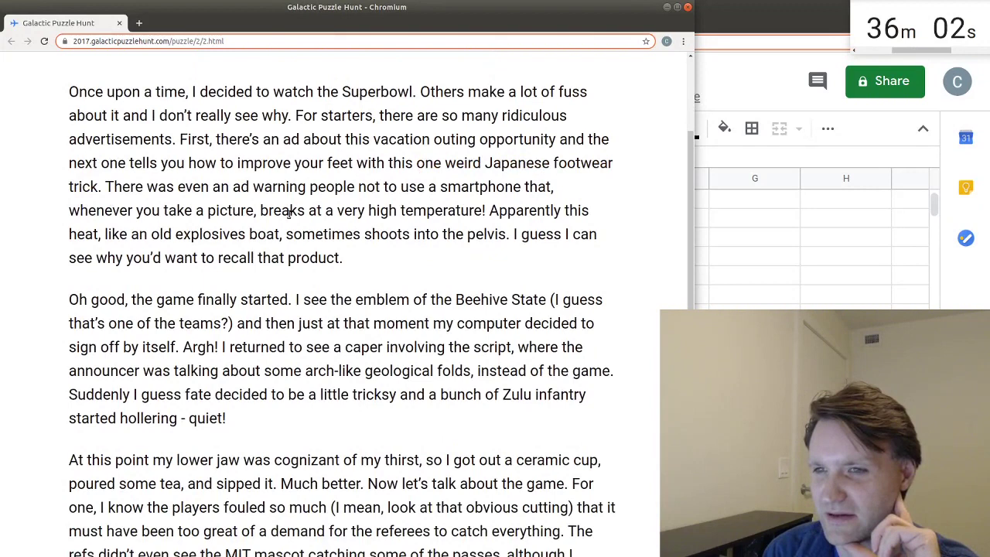
{"action": "left_click_drag", "start_coordinate": [260, 214], "coordinate": [455, 214]}
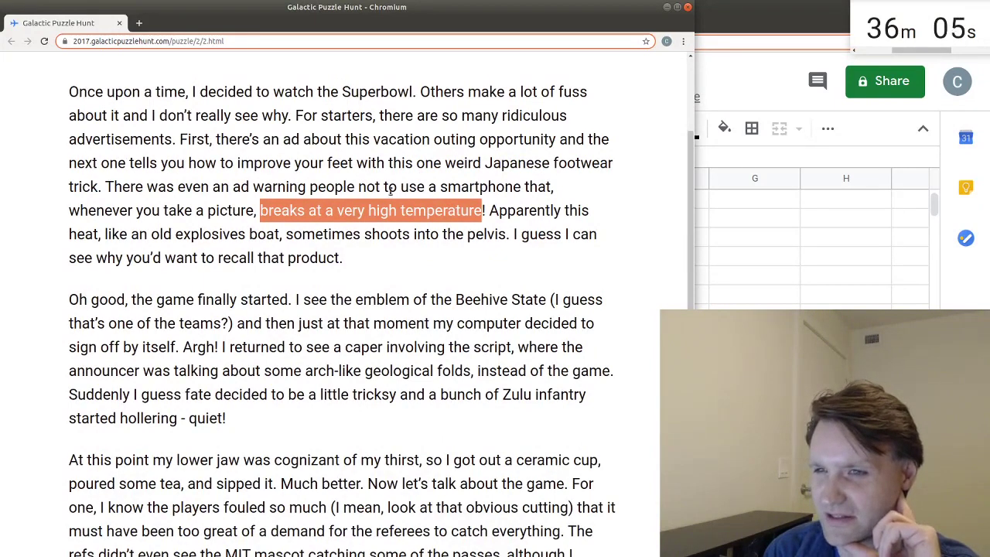
{"action": "left_click_drag", "start_coordinate": [69, 211], "coordinate": [424, 209]}
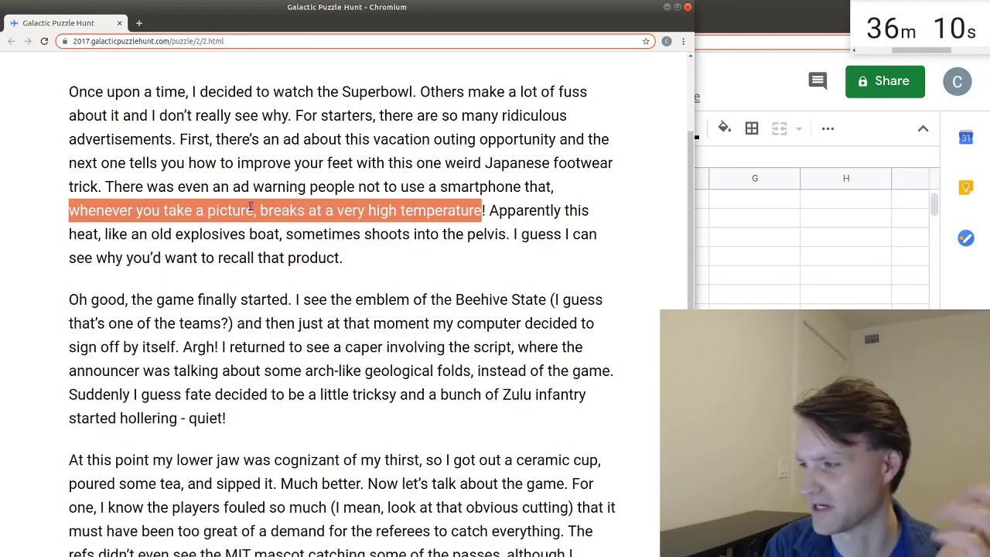
{"action": "double_click", "coordinate": [98, 215]}
{"action": "left_click_drag", "start_coordinate": [98, 215], "coordinate": [420, 212]}
{"action": "double_click", "coordinate": [283, 215]}
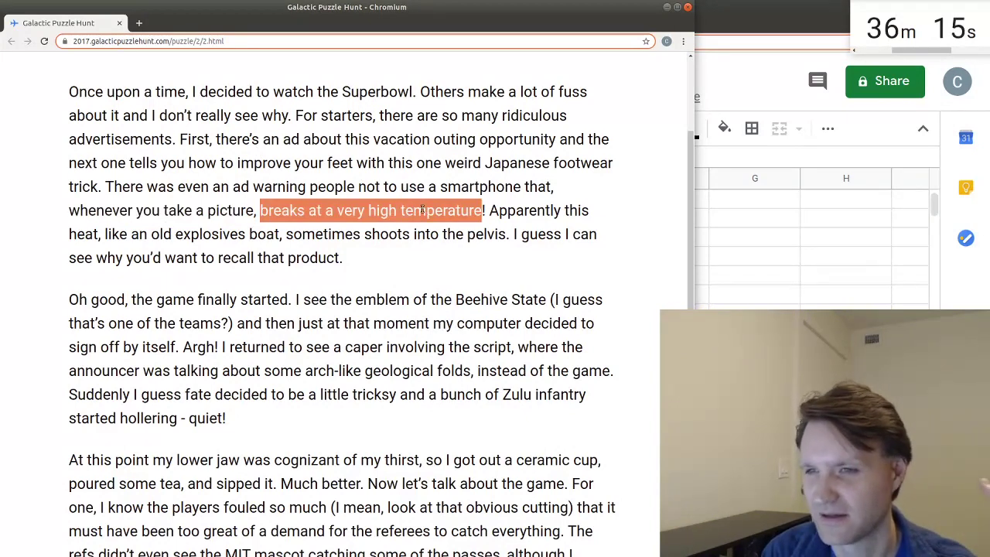
Step: Examine "like an old explosives boat" and "sometimes shoots into the pelvis" as separate clues, and continue to the second paragraph
{"action": "double_click", "coordinate": [537, 214]}
{"action": "left_click_drag", "start_coordinate": [538, 215], "coordinate": [262, 232]}
{"action": "double_click", "coordinate": [118, 235]}
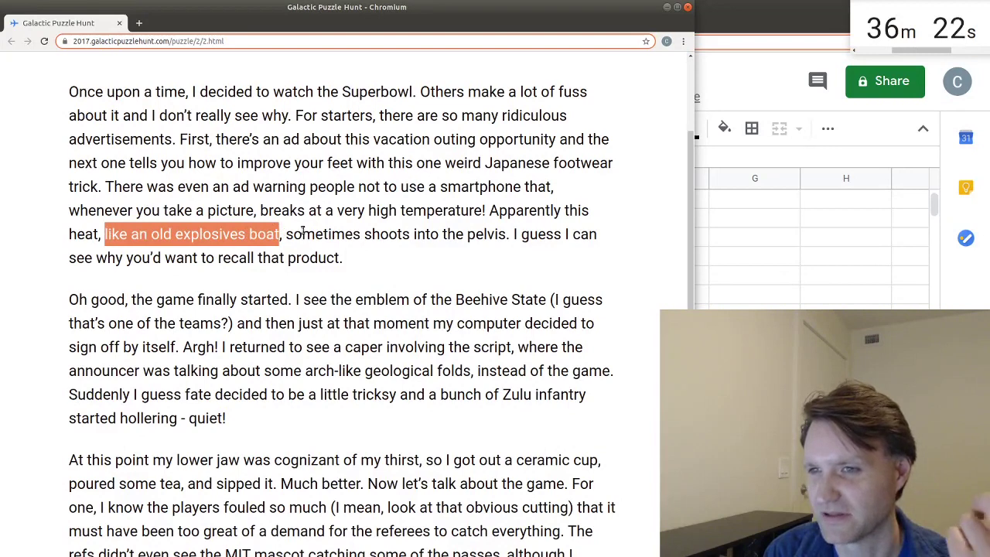
{"action": "left_click_drag", "start_coordinate": [287, 235], "coordinate": [506, 234]}
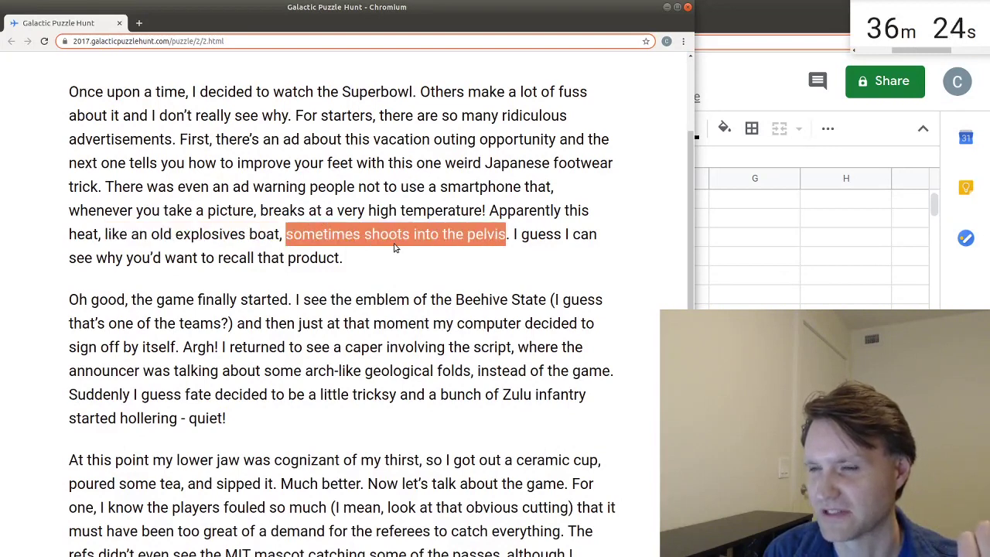
{"action": "left_click_drag", "start_coordinate": [341, 241], "coordinate": [383, 242]}
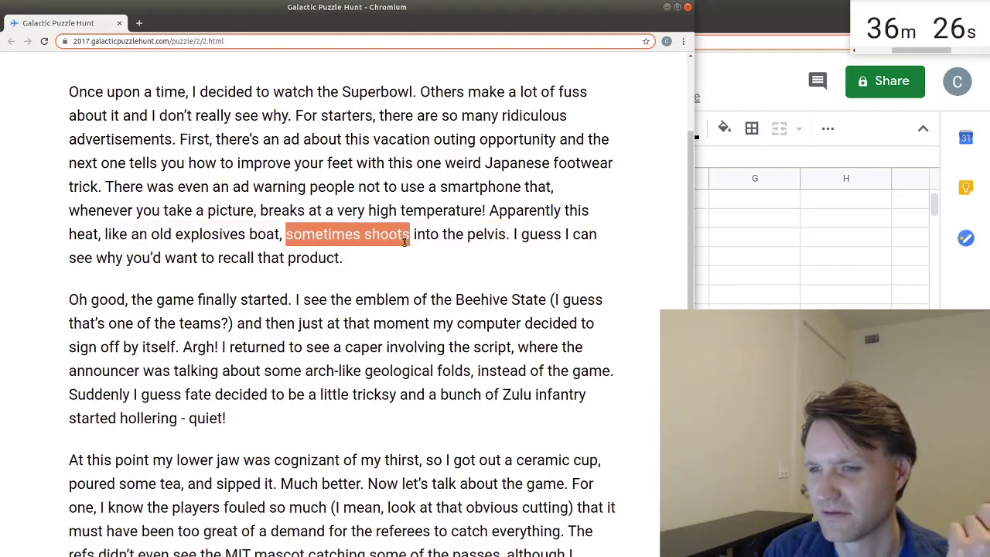
{"action": "left_click_drag", "start_coordinate": [315, 237], "coordinate": [490, 248]}
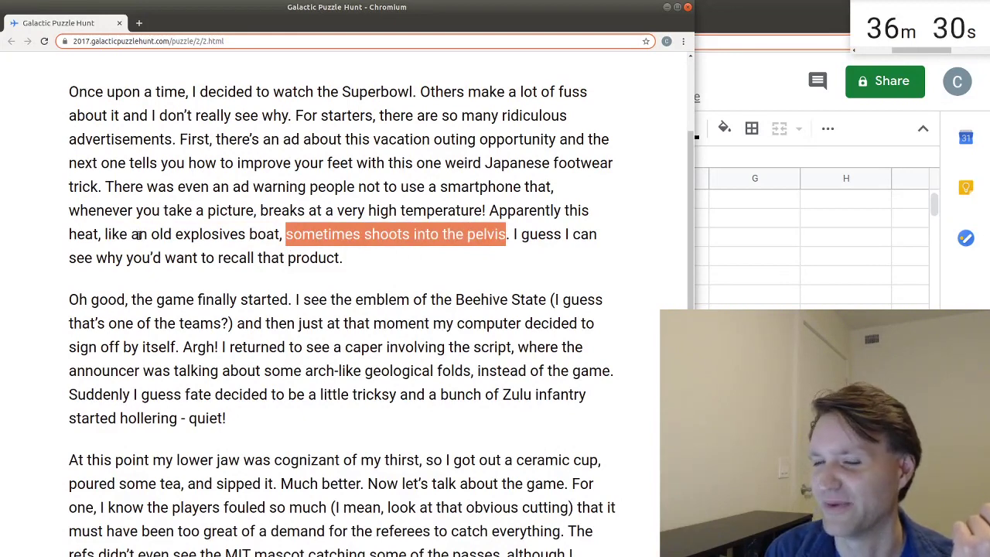
{"action": "left_click_drag", "start_coordinate": [149, 234], "coordinate": [248, 234]}
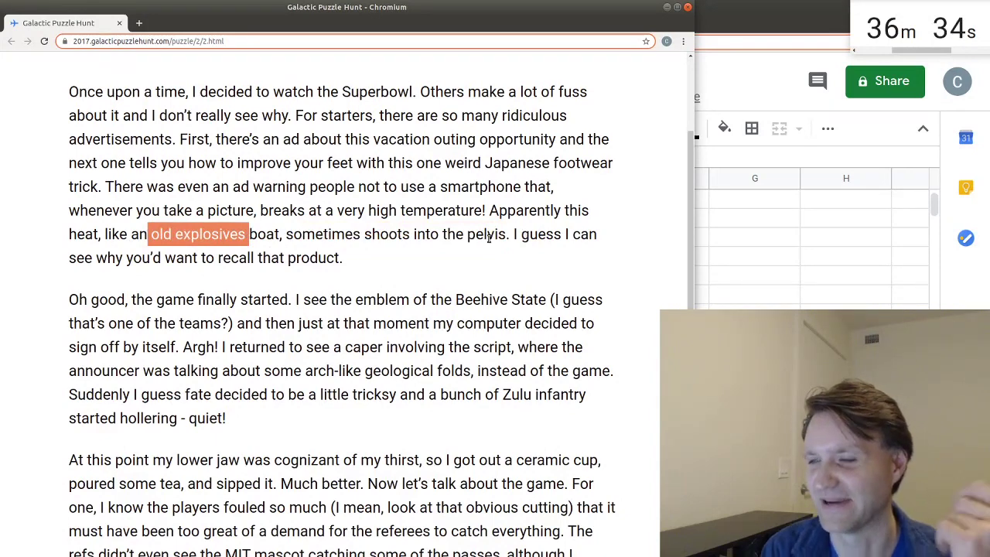
{"action": "scroll", "coordinate": [436, 260], "scroll_direction": "down", "scroll_amount": 3}
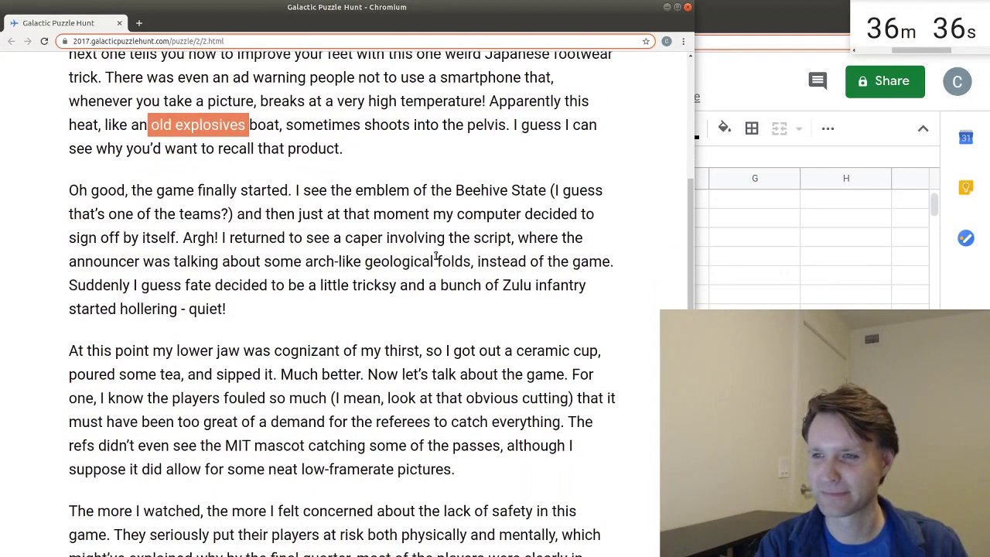
{"action": "left_click", "coordinate": [325, 242]}
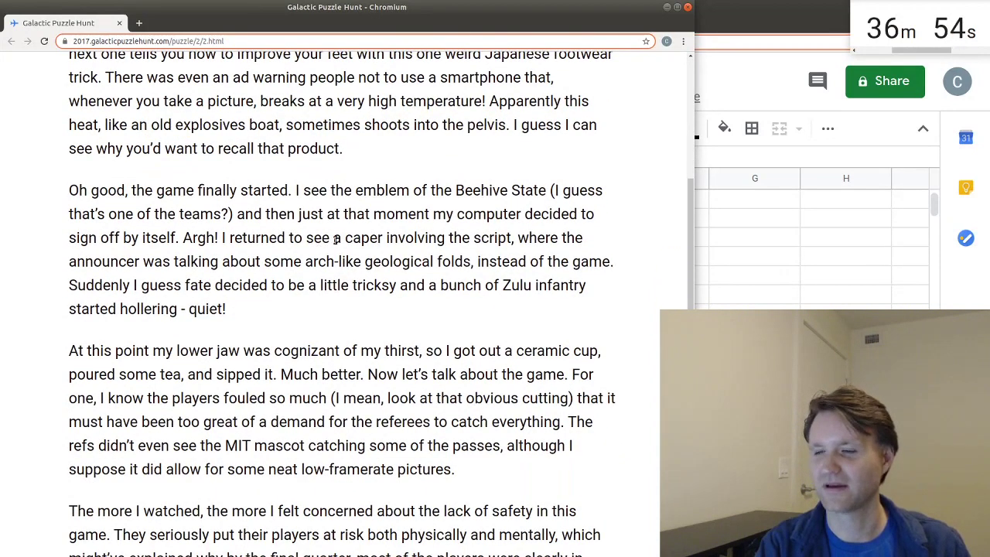
Step: Single out "a caper involving the script" and "arch-like geological folds" as clues in the story's second paragraph
{"action": "left_click_drag", "start_coordinate": [334, 239], "coordinate": [495, 239]}
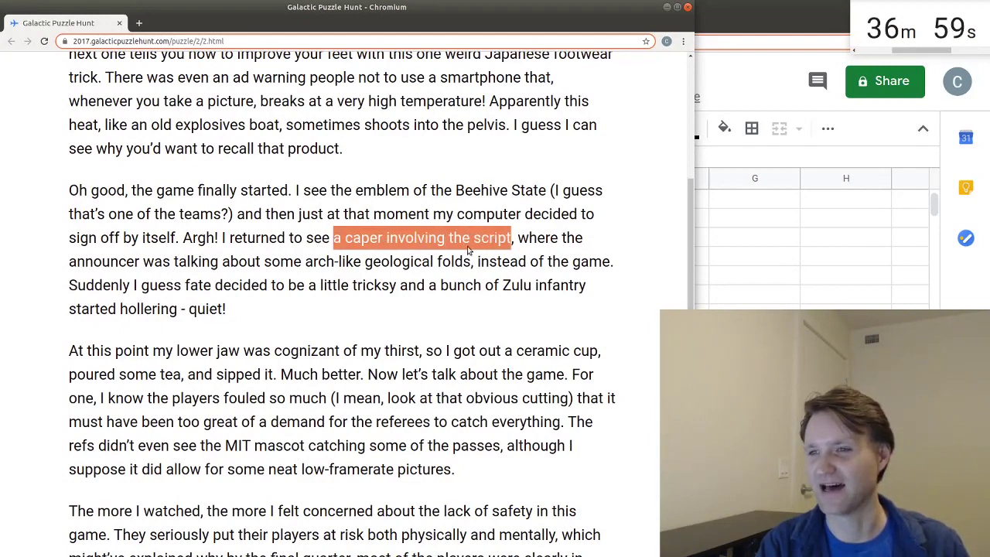
{"action": "left_click_drag", "start_coordinate": [304, 263], "coordinate": [440, 266]}
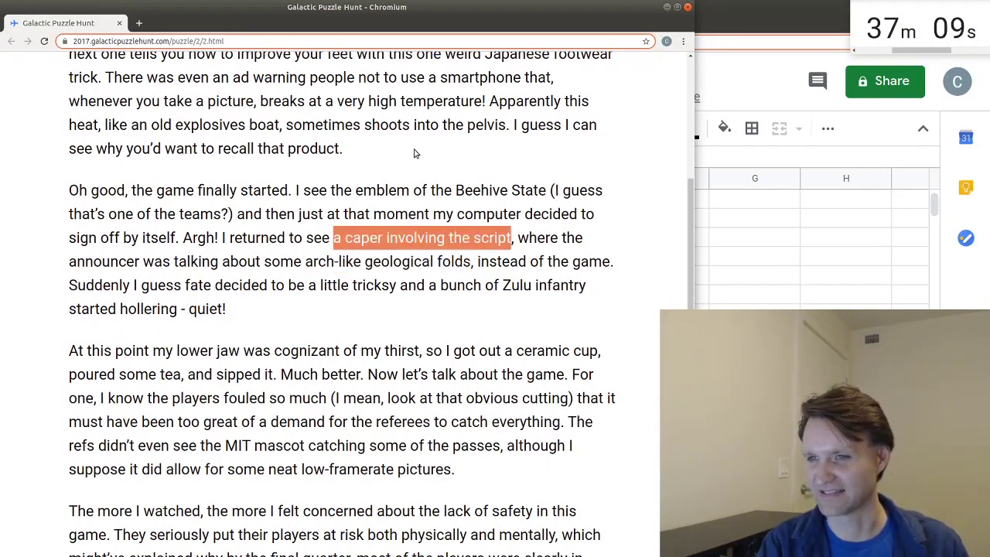
{"action": "left_click_drag", "start_coordinate": [325, 263], "coordinate": [452, 267]}
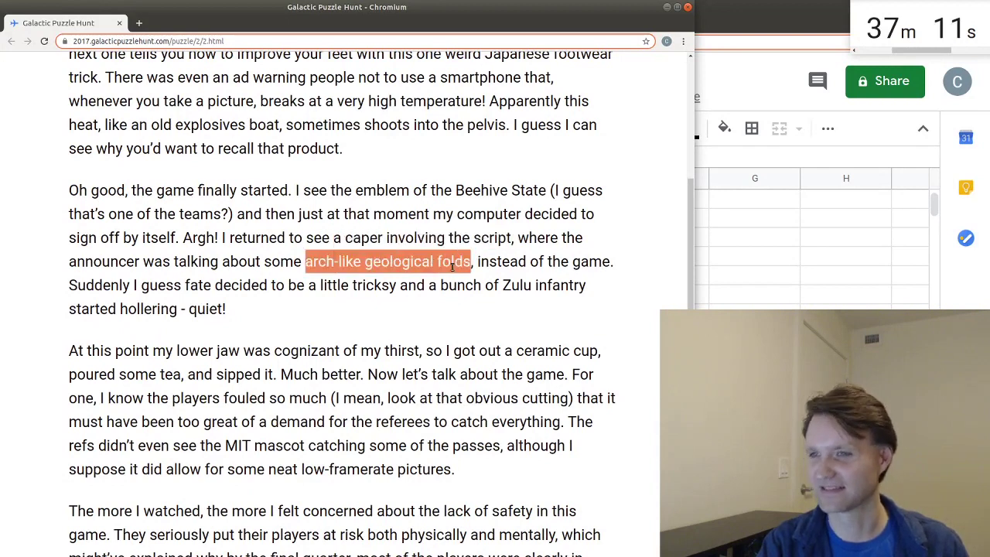
{"action": "left_click", "coordinate": [419, 258]}
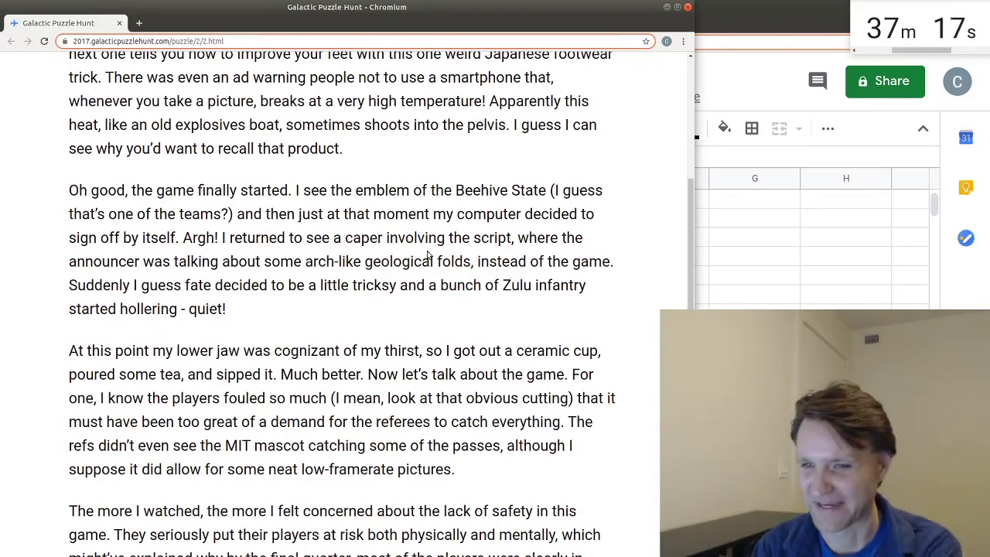
Step: Examine "tricksy", "bunch of Zulu infantry" and "quiet" as clue candidates at the end of the second paragraph
{"action": "scroll", "coordinate": [420, 258], "scroll_direction": "down", "scroll_amount": 5}
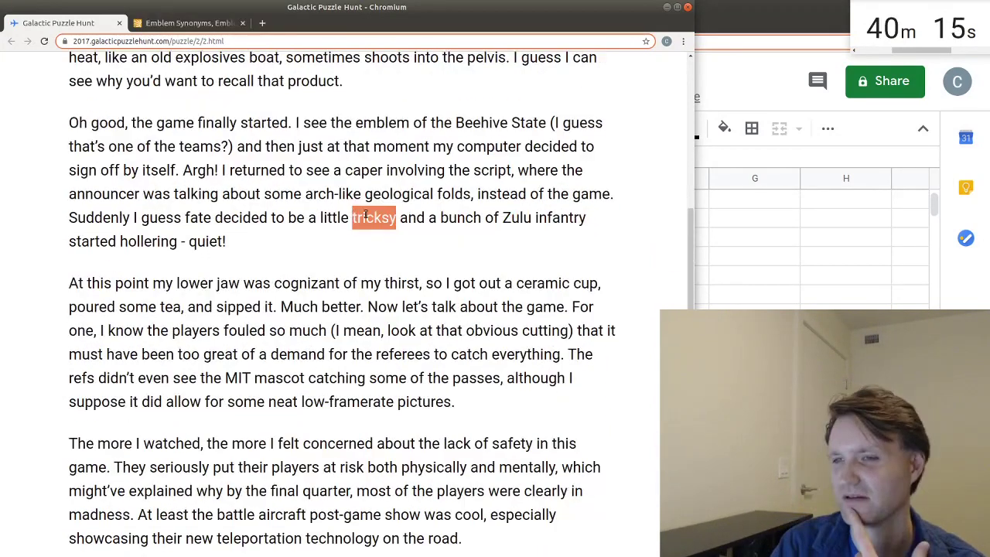
{"action": "double_click", "coordinate": [464, 218]}
{"action": "left_click", "coordinate": [584, 219], "text": "shift"}
{"action": "double_click", "coordinate": [205, 241]}
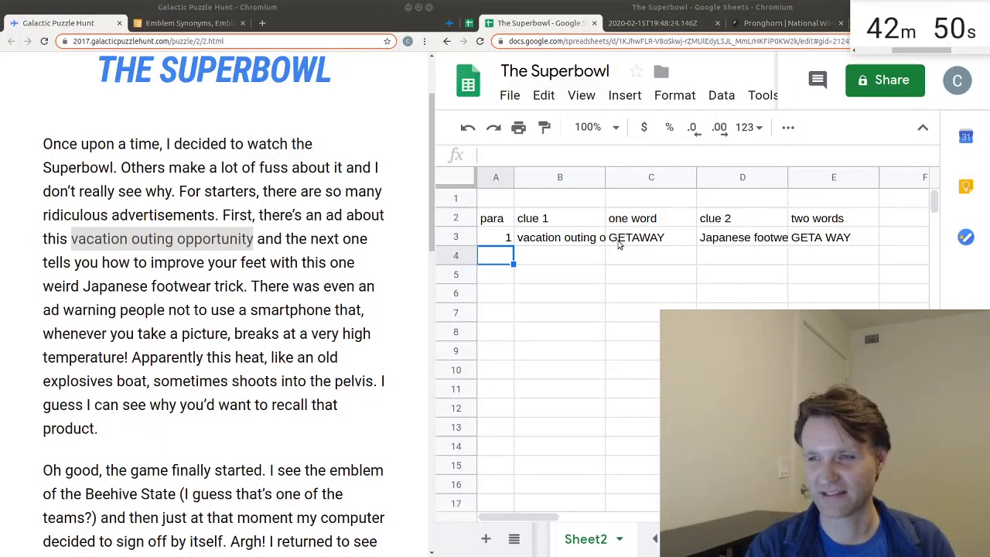
Step: Examine how the word "Superbowl" in the puzzle title splits into "Superb" and "owl"
{"action": "scroll", "coordinate": [255, 211], "scroll_direction": "up", "scroll_amount": 3}
{"action": "double_click", "coordinate": [249, 184]}
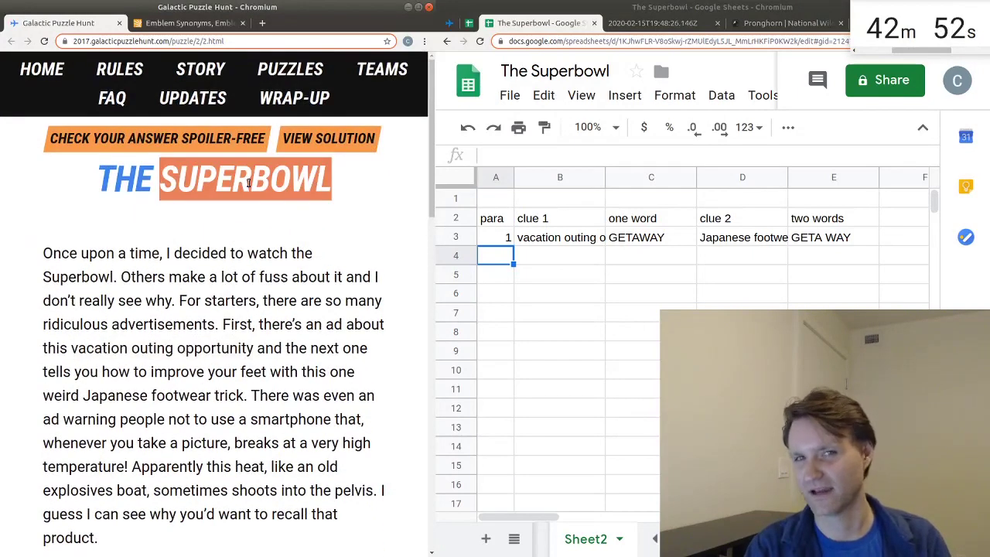
{"action": "left_click", "coordinate": [247, 184]}
{"action": "left_click_drag", "start_coordinate": [164, 182], "coordinate": [277, 184]}
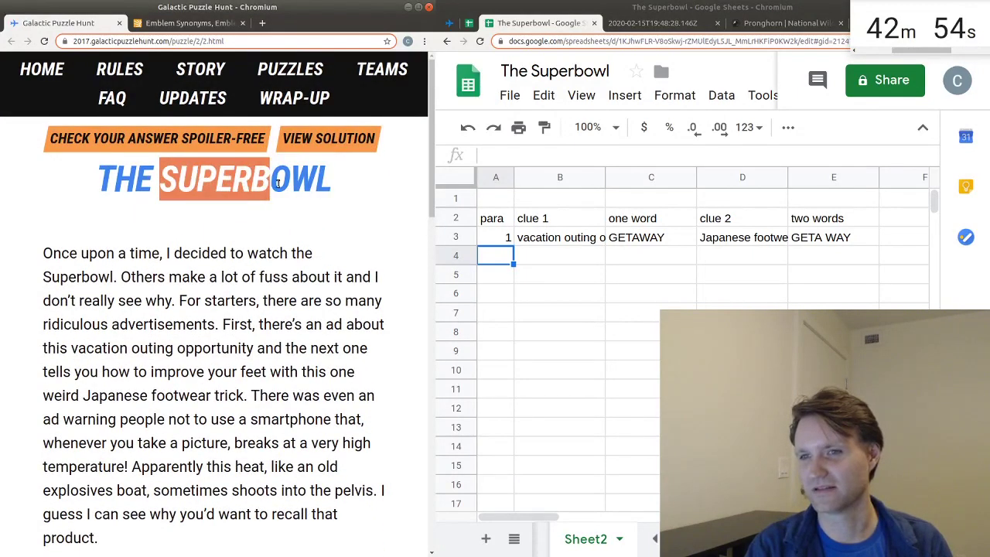
{"action": "left_click", "coordinate": [167, 183]}
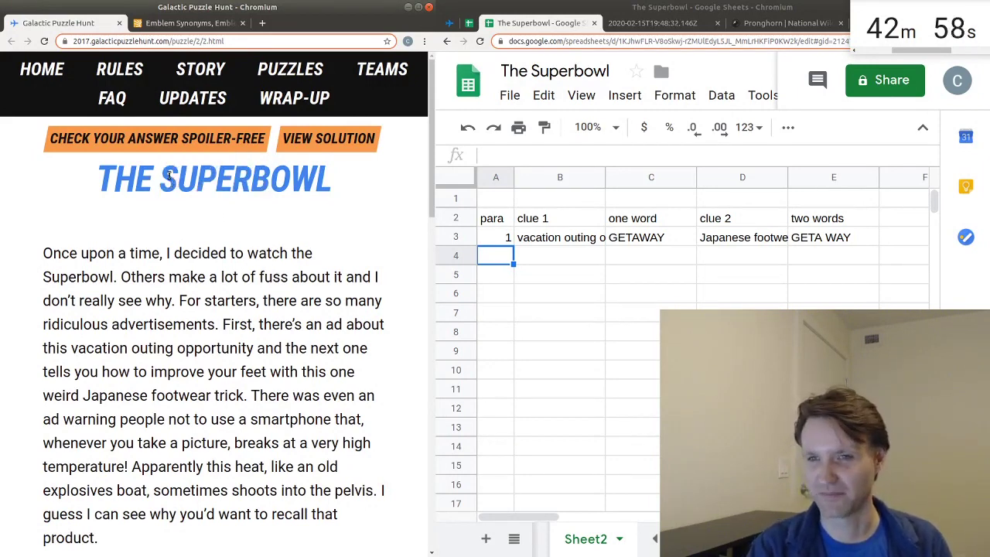
{"action": "left_click_drag", "start_coordinate": [167, 176], "coordinate": [277, 183]}
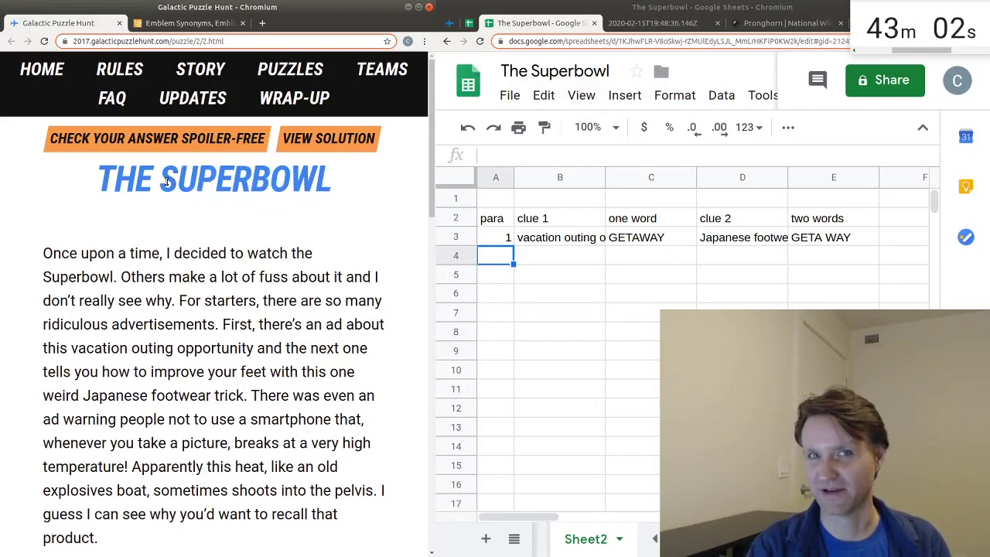
{"action": "left_click_drag", "start_coordinate": [167, 182], "coordinate": [269, 186]}
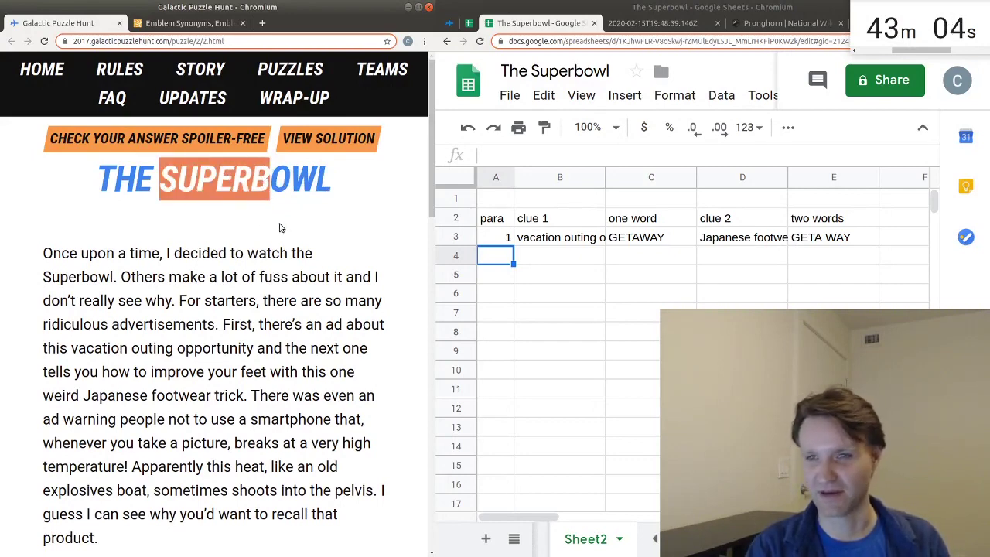
{"action": "left_click_drag", "start_coordinate": [272, 179], "coordinate": [331, 181]}
{"action": "left_click", "coordinate": [358, 269]}
Step: Compare the one-word answer GETAWAY with its two-word split GETA WAY in the first clue row of Sheet2
{"action": "left_click", "coordinate": [623, 241]}
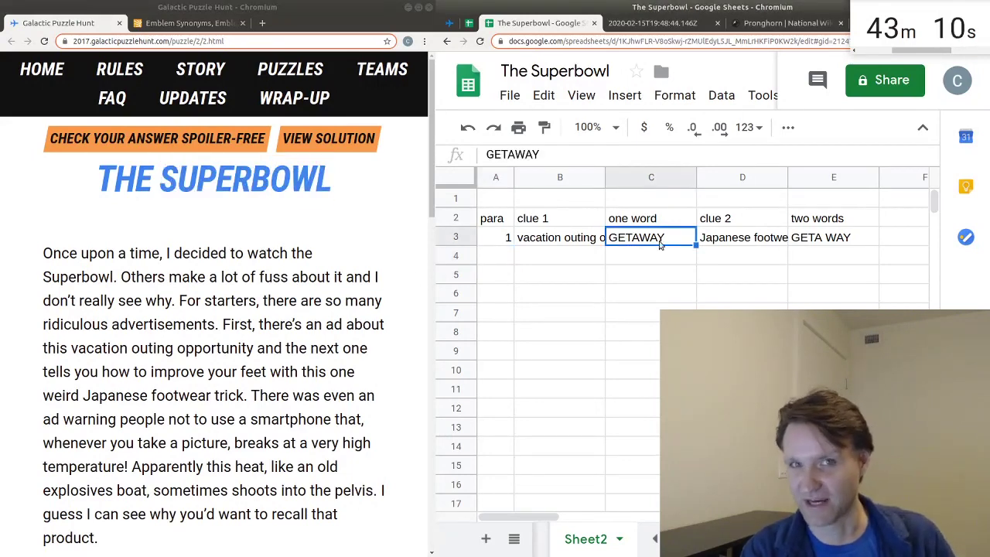
{"action": "left_click", "coordinate": [805, 243]}
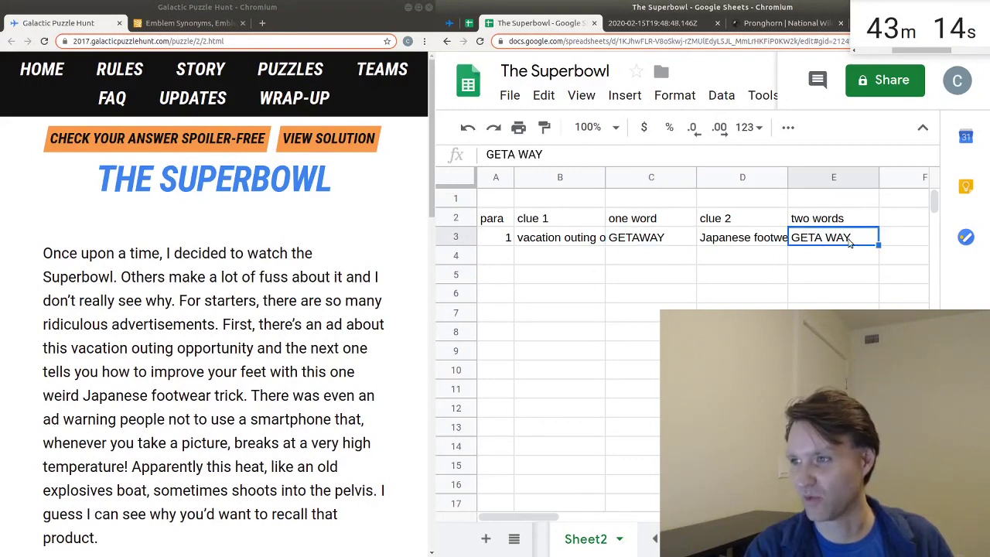
{"action": "left_click", "coordinate": [516, 262]}
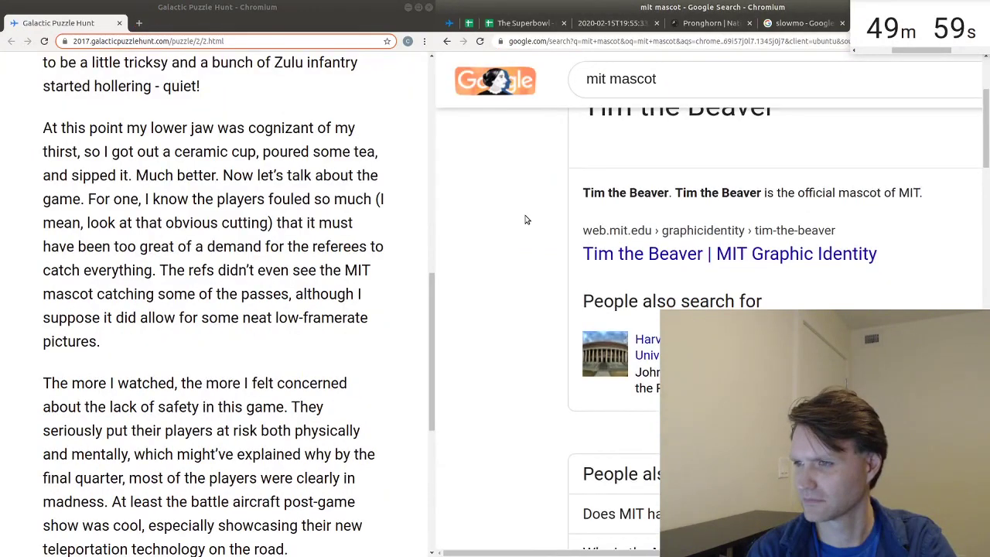
Step: Look through the search results for "mit mascot" and review the spreadsheet's clue rows from "vacation outing opportunity" to "low-framerate pictures"
{"action": "scroll", "coordinate": [525, 220], "scroll_direction": "down", "scroll_amount": 3}
{"action": "scroll", "coordinate": [525, 220], "scroll_direction": "down", "scroll_amount": 8}
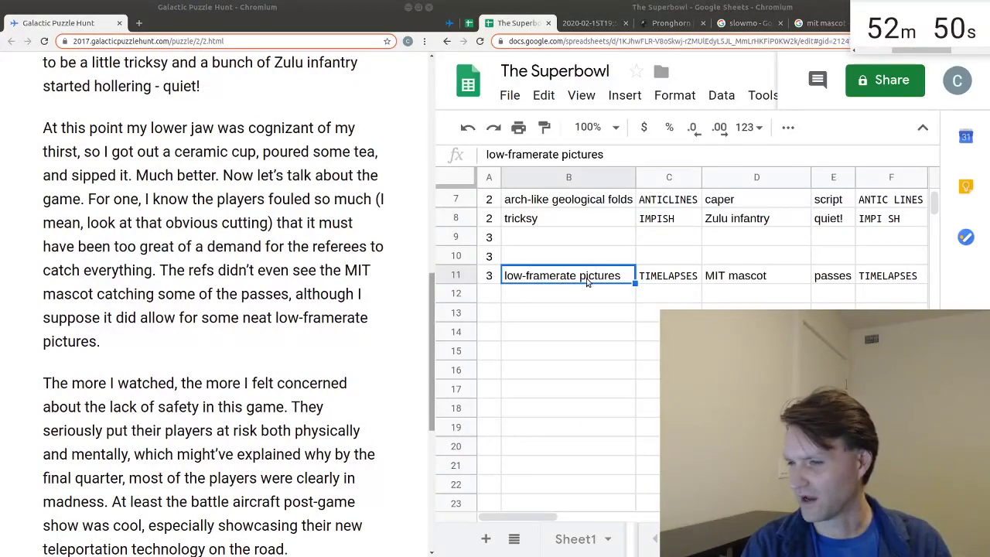
{"action": "scroll", "coordinate": [602, 274], "scroll_direction": "up", "scroll_amount": 3}
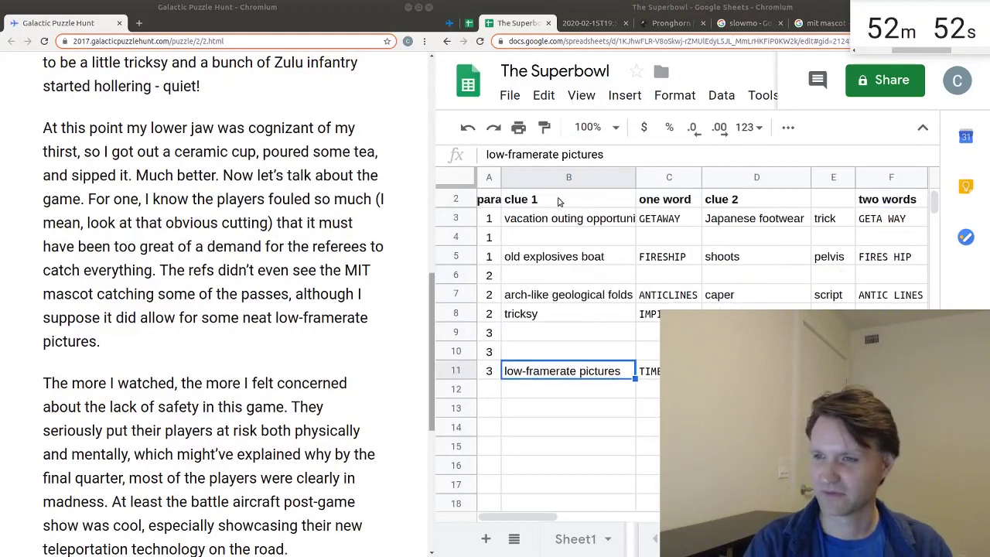
{"action": "scroll", "coordinate": [582, 270], "scroll_direction": "down", "scroll_amount": 1}
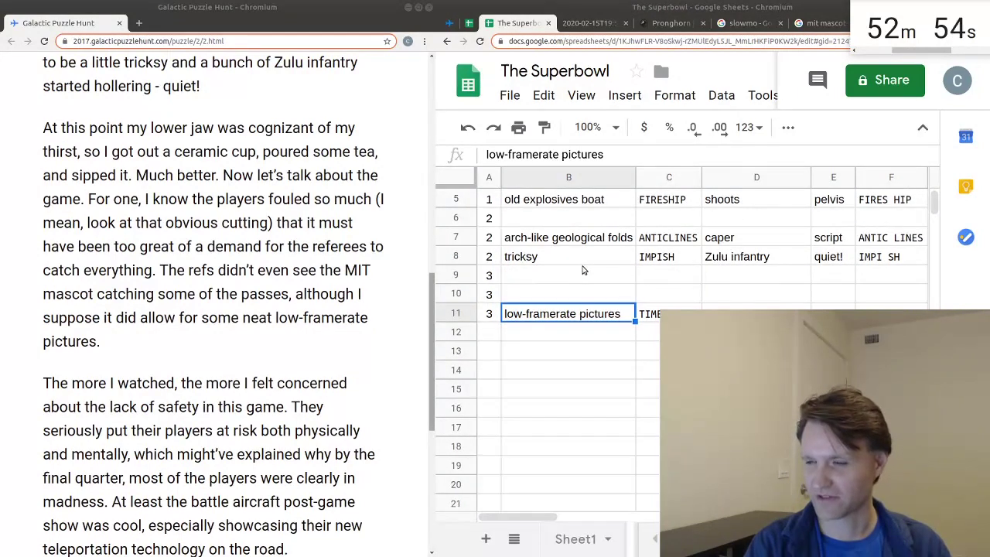
{"action": "scroll", "coordinate": [665, 240], "scroll_direction": "up", "scroll_amount": 2}
{"action": "scroll", "coordinate": [687, 253], "scroll_direction": "down", "scroll_amount": 3}
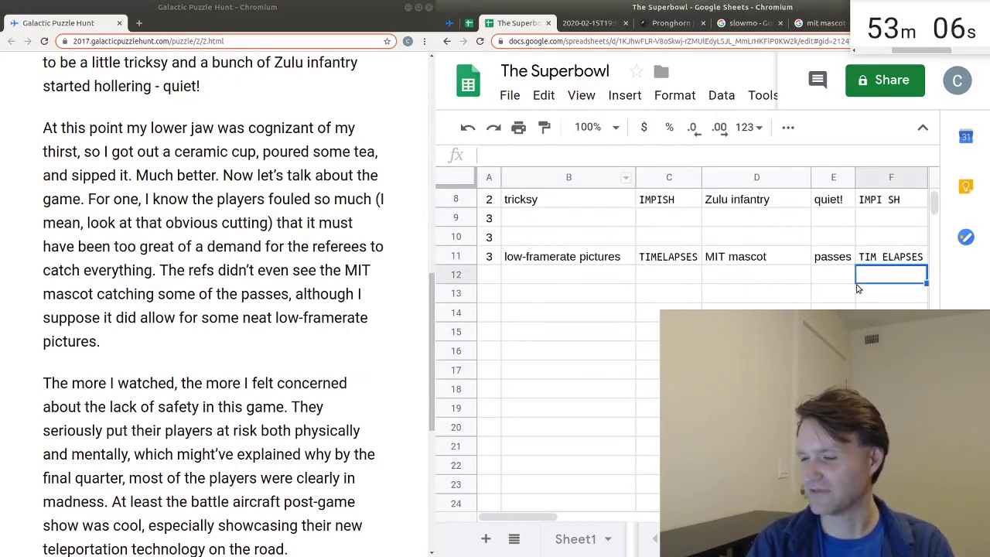
Step: Check the TIM ELAPSES split against its clues "MIT mascot" and "passes" in the spreadsheet and the story's third paragraph
{"action": "left_click", "coordinate": [888, 262]}
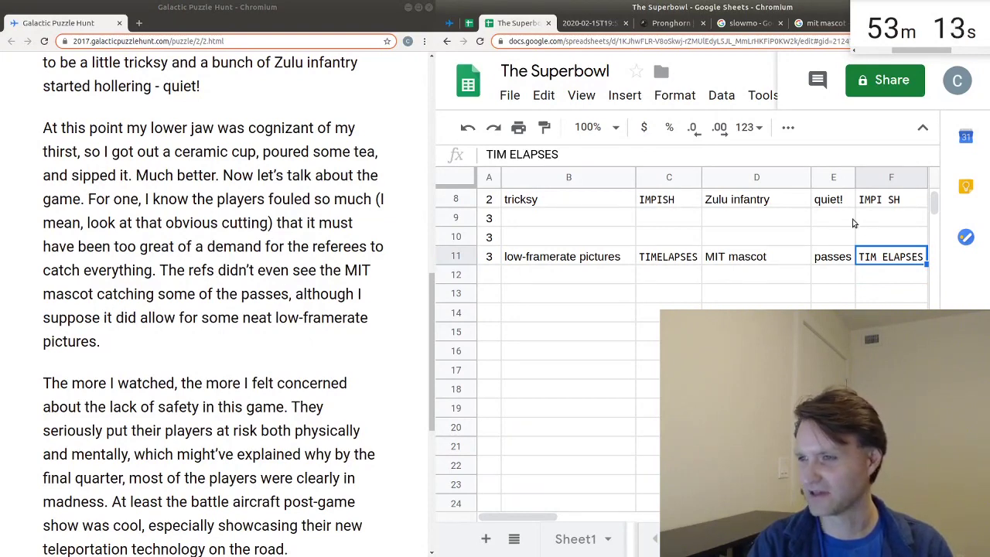
{"action": "left_click", "coordinate": [726, 261]}
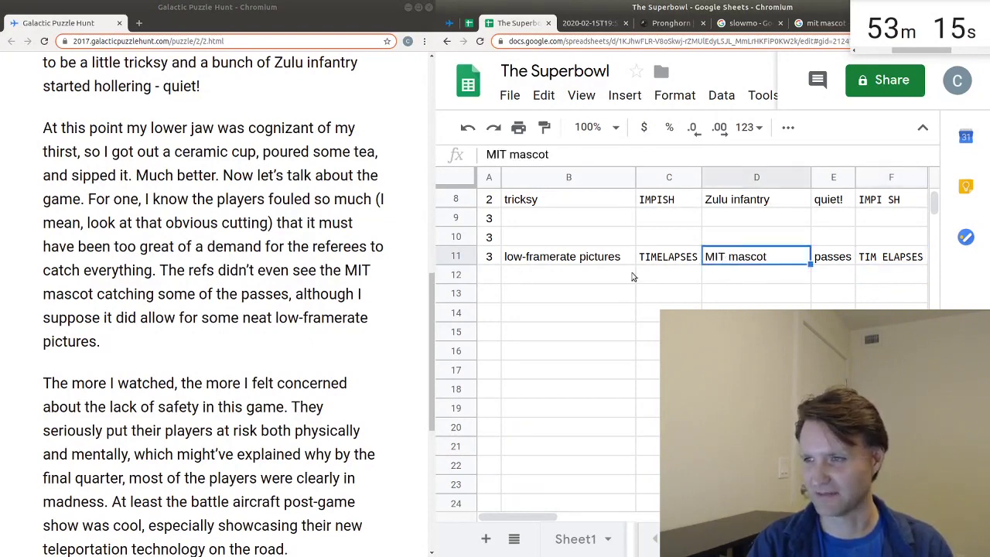
{"action": "left_click", "coordinate": [847, 263]}
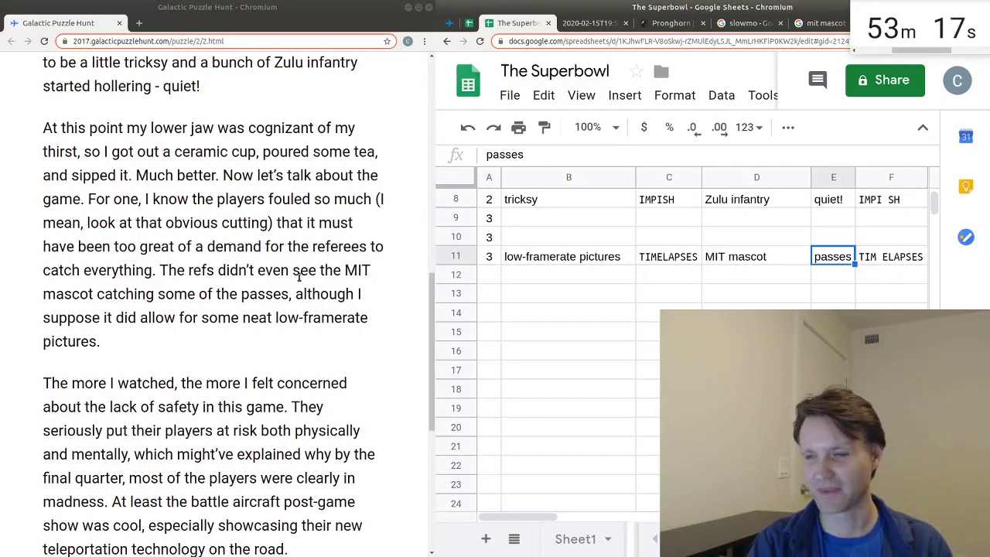
{"action": "left_click", "coordinate": [875, 262]}
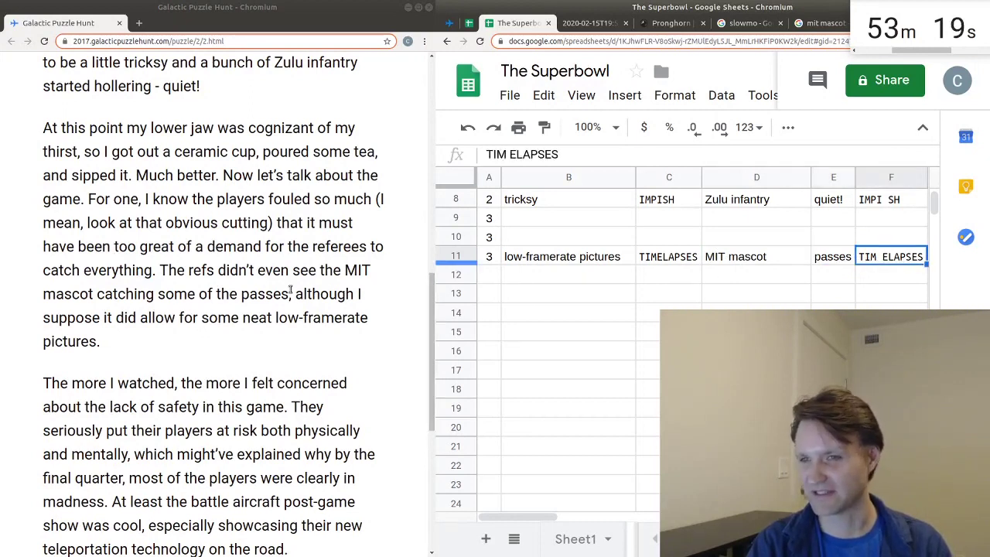
{"action": "left_click_drag", "start_coordinate": [320, 270], "coordinate": [255, 296]}
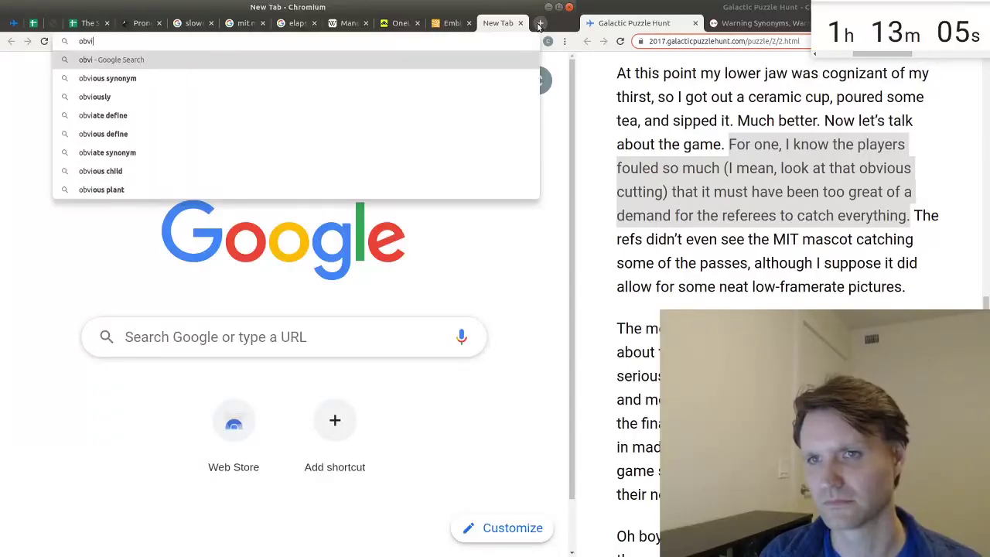
Step: Search the web for "obvious synonym"
{"action": "type", "text": "ous sy"}
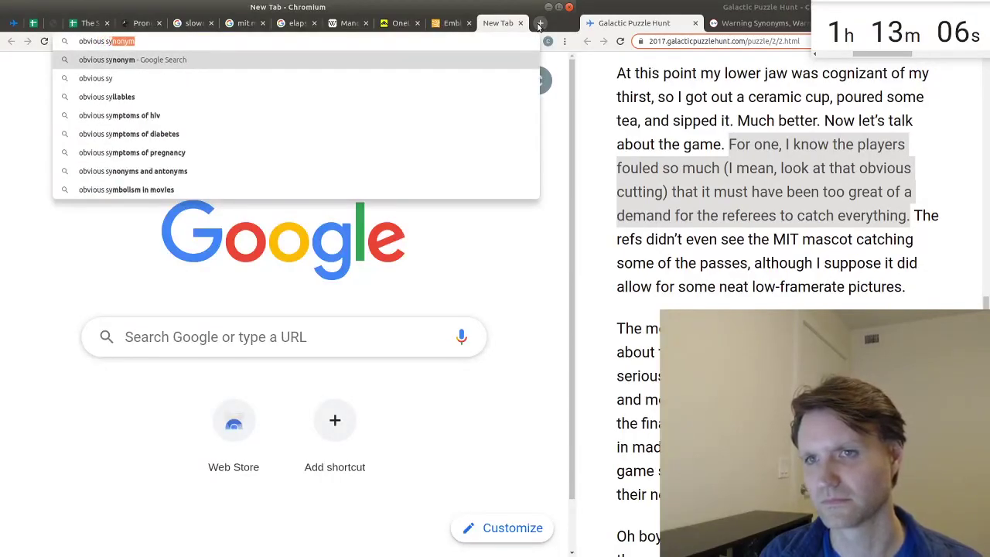
{"action": "key", "text": "Return"}
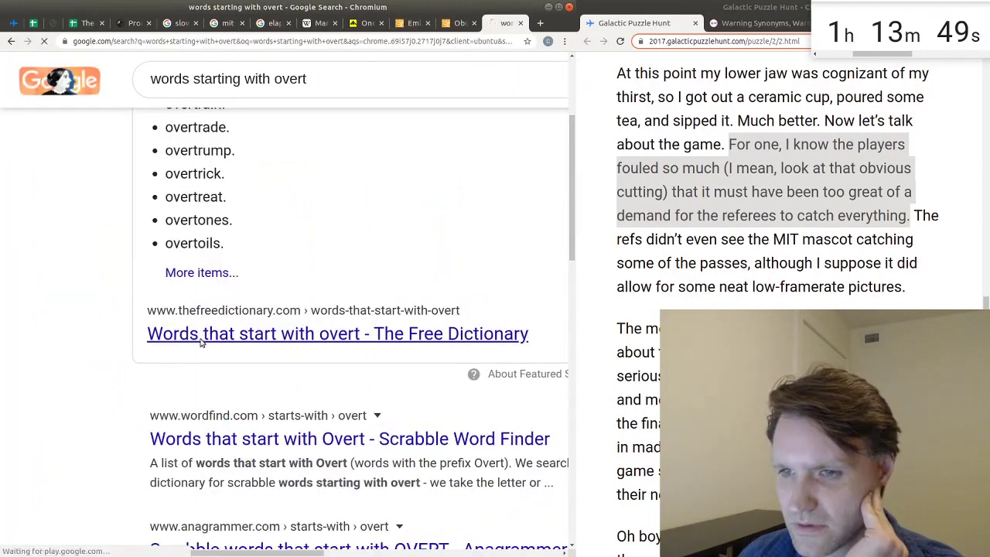
Step: Browse The Free Dictionary's words that start with "overt" for a match to the clues "too great of a demand" and "cutting"
{"action": "left_click", "coordinate": [202, 338]}
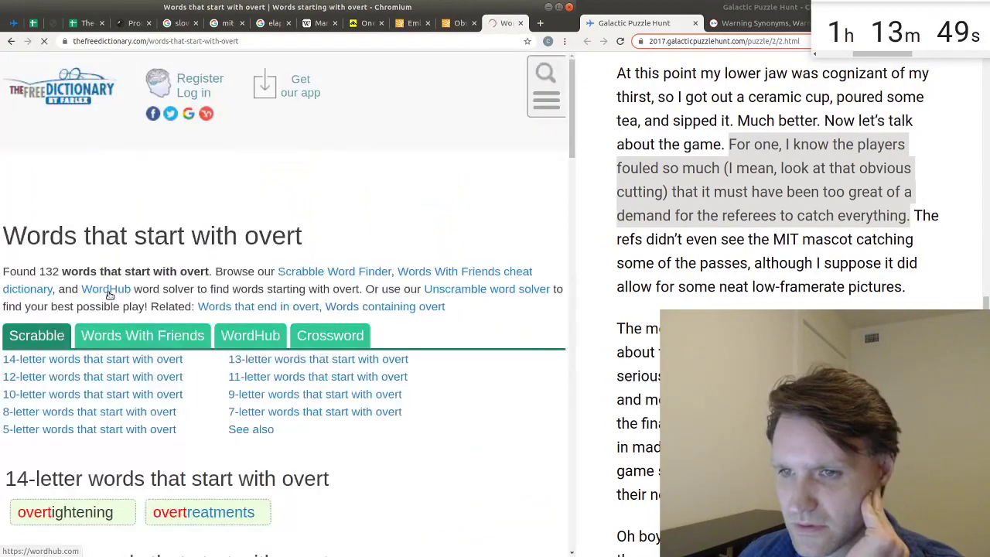
{"action": "scroll", "coordinate": [142, 314], "scroll_direction": "down", "scroll_amount": 4}
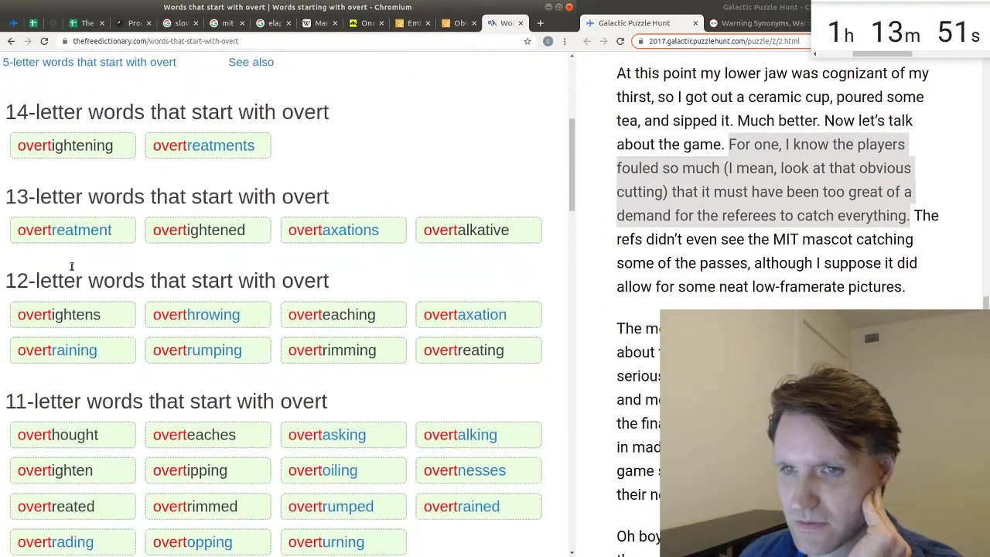
{"action": "scroll", "coordinate": [60, 275], "scroll_direction": "down", "scroll_amount": 1}
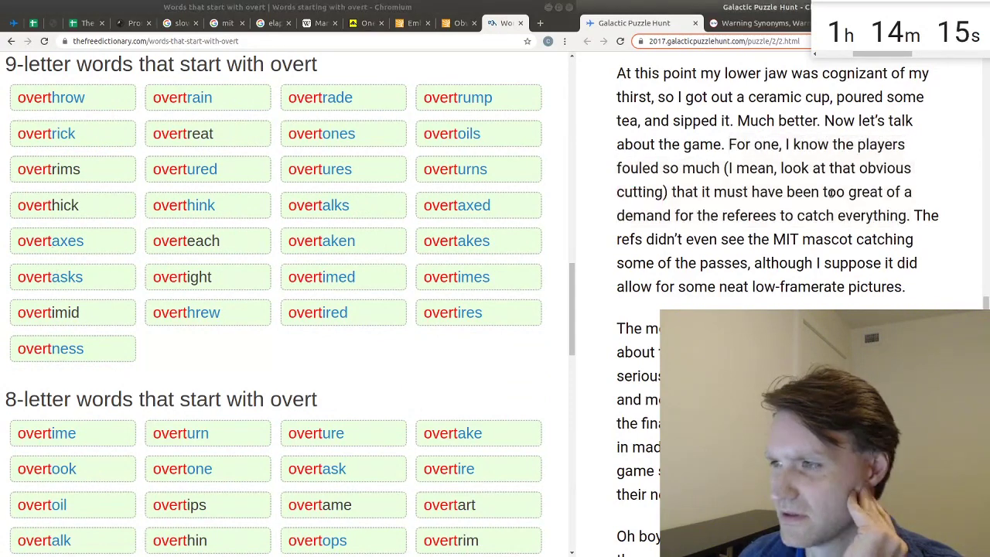
{"action": "left_click_drag", "start_coordinate": [823, 191], "coordinate": [646, 219]}
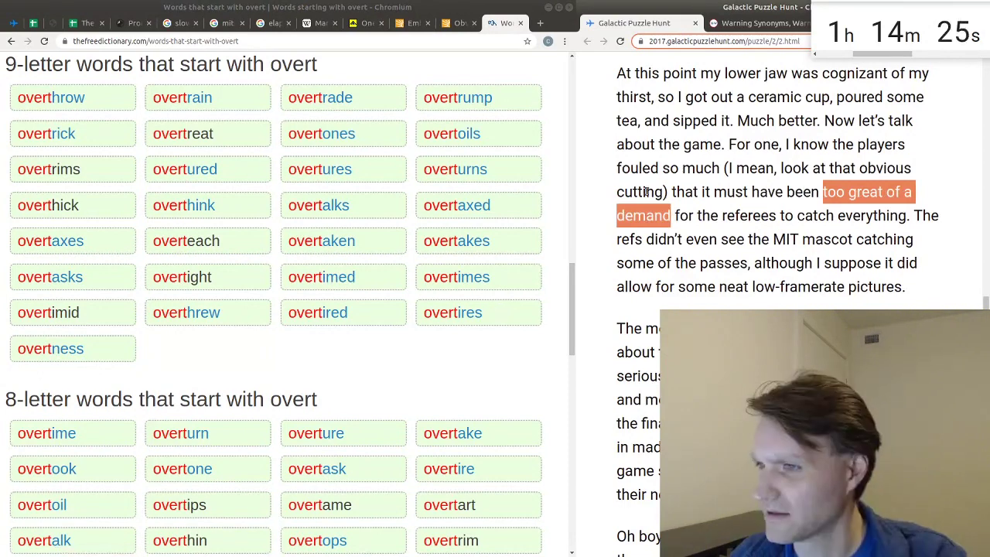
{"action": "double_click", "coordinate": [640, 192]}
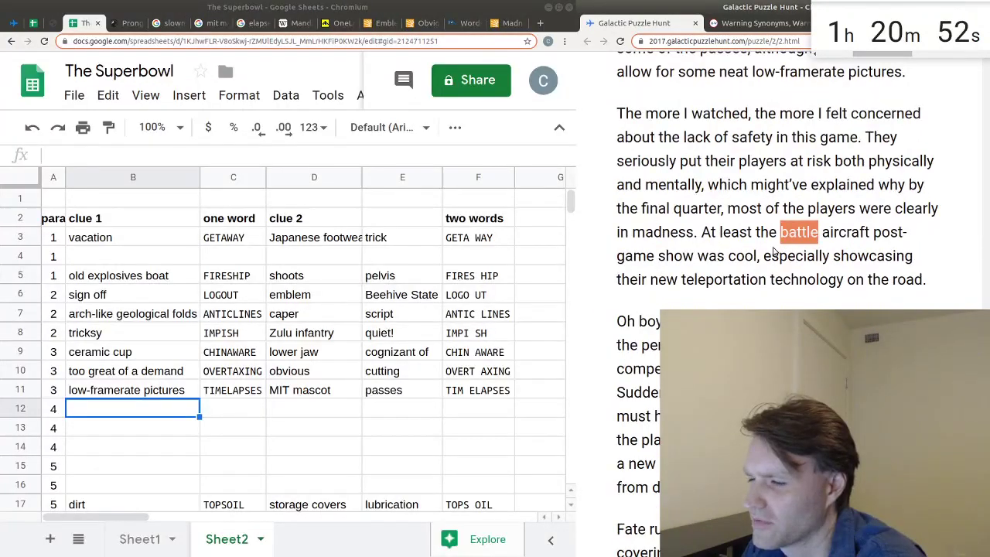
Step: Single out the clue "teleportation technology" and search for "words starting with warp" to examine how "warplane" splits
{"action": "double_click", "coordinate": [713, 278]}
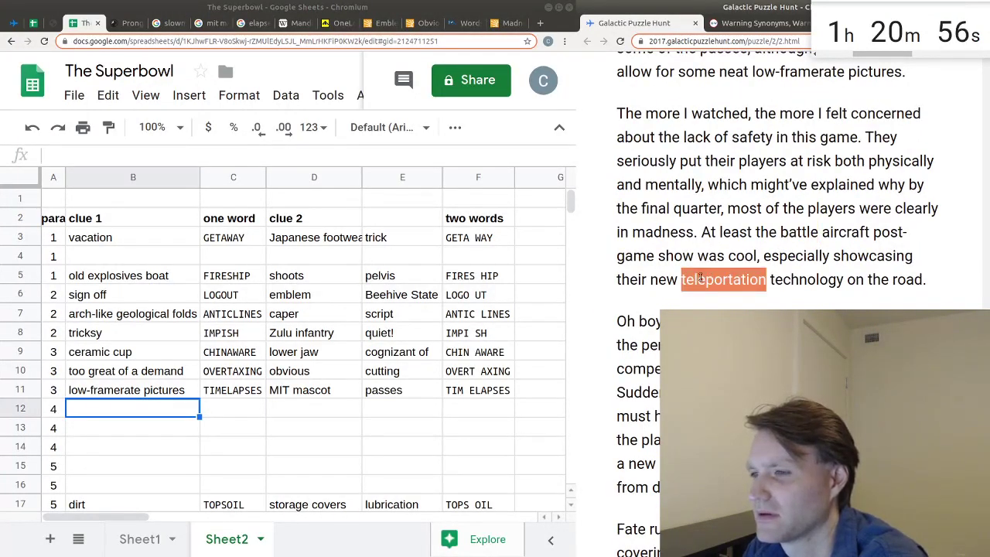
{"action": "left_click", "coordinate": [770, 283], "text": "shift"}
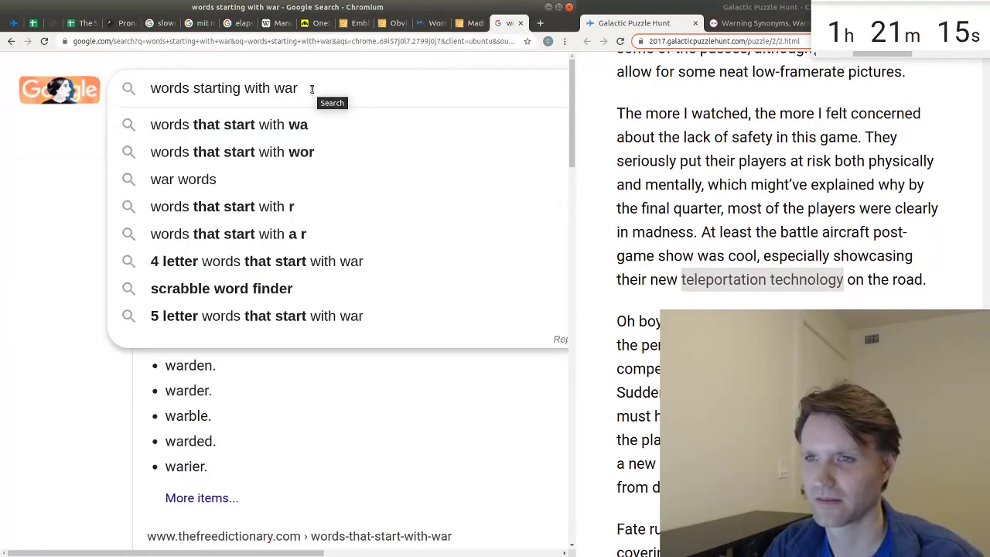
{"action": "type", "text": "p"}
{"action": "key", "text": "Return"}
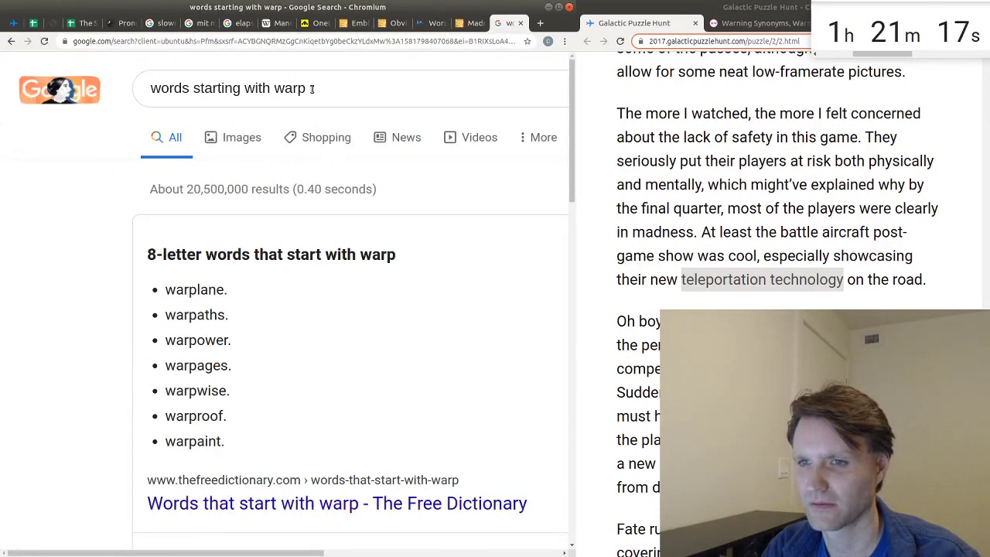
{"action": "left_click_drag", "start_coordinate": [196, 291], "coordinate": [226, 292]}
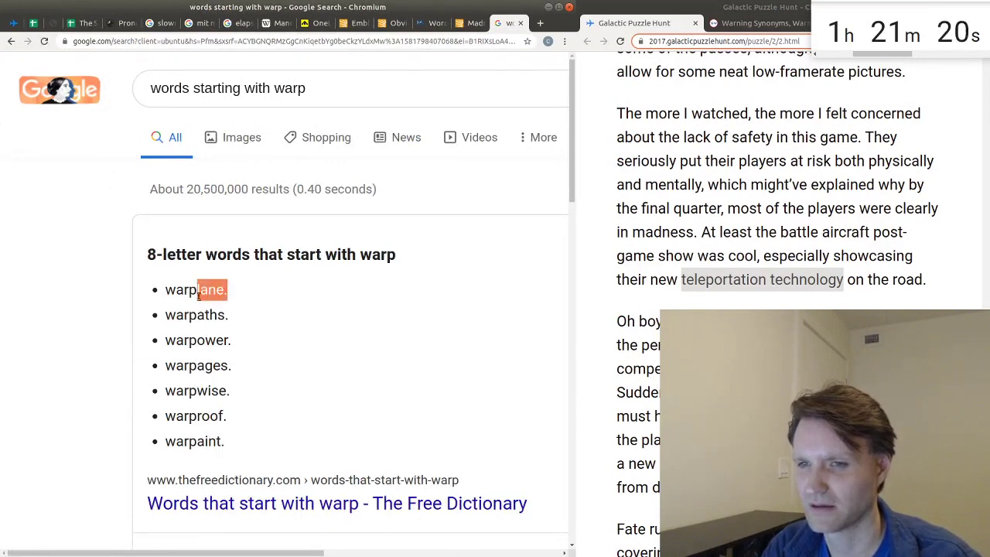
{"action": "left_click", "coordinate": [191, 298]}
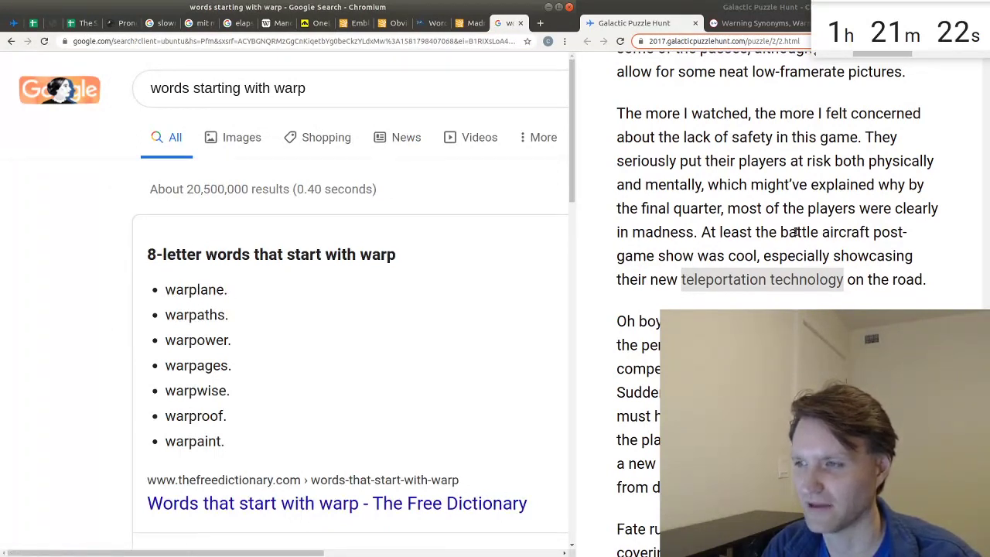
Step: Single out the clues "teleportation" and "road" in the story and enter WARP LANE in the spreadsheet as the two-word split of WARPLANE
{"action": "double_click", "coordinate": [708, 279]}
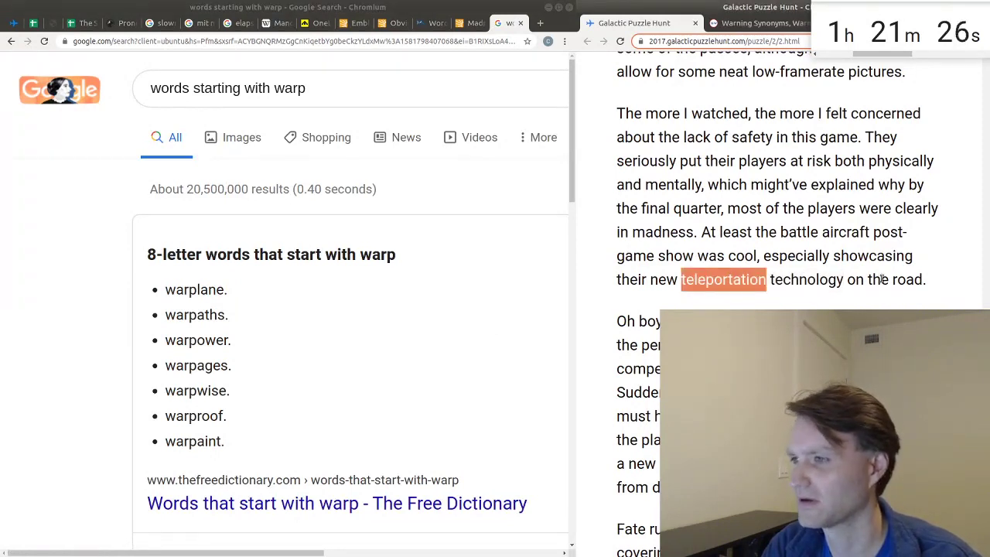
{"action": "double_click", "coordinate": [906, 280]}
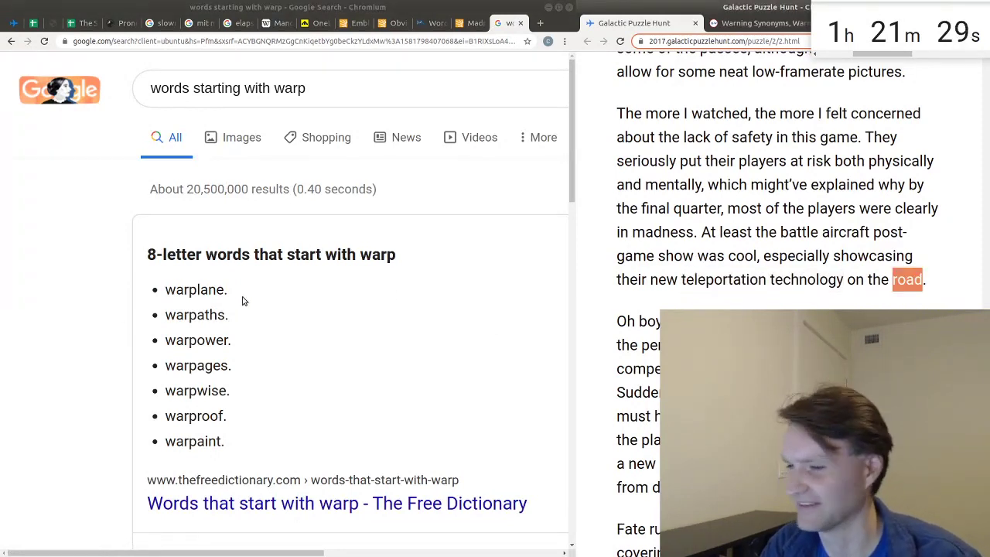
{"action": "left_click", "coordinate": [81, 22]}
{"action": "type", "text": "WARP LA"}
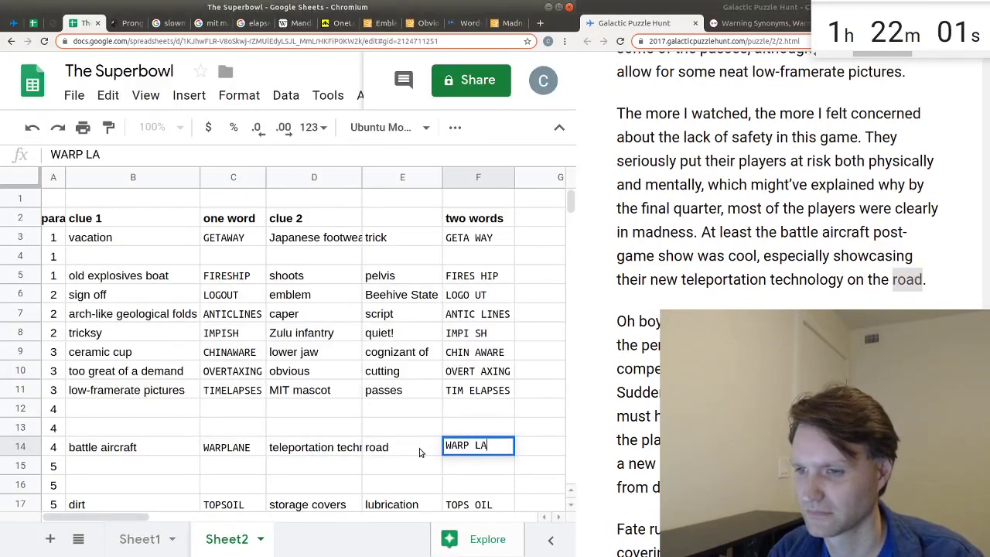
{"action": "type", "text": "NE"}
{"action": "key", "text": "Return"}
{"action": "key", "text": "Left"}
{"action": "key", "text": "Up"}
{"action": "key", "text": "Up"}
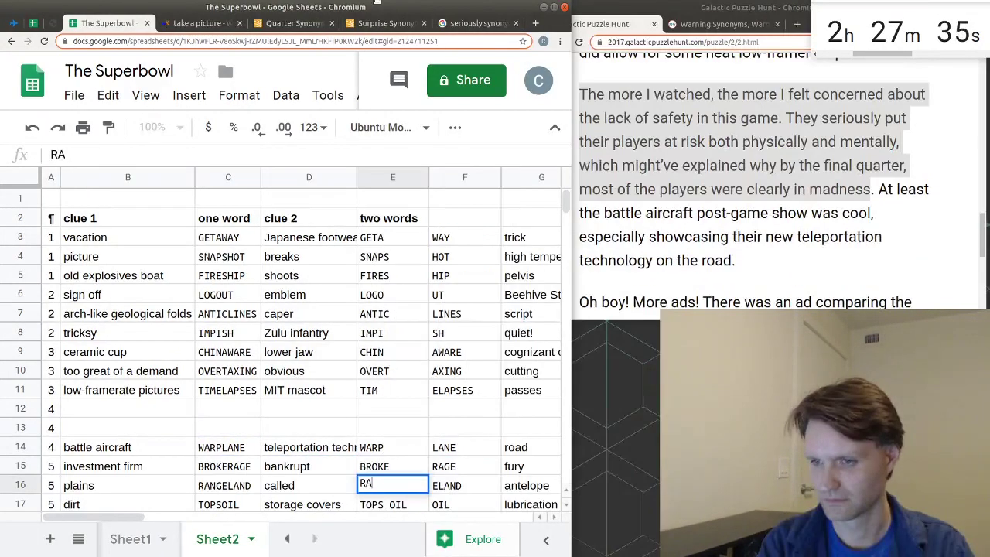
Step: Set the first split words for RANGELAND and TOPSOIL to RANG and TOPS
{"action": "type", "text": "NG"}
{"action": "key", "text": "Return"}
{"action": "type", "text": "TOPS"}
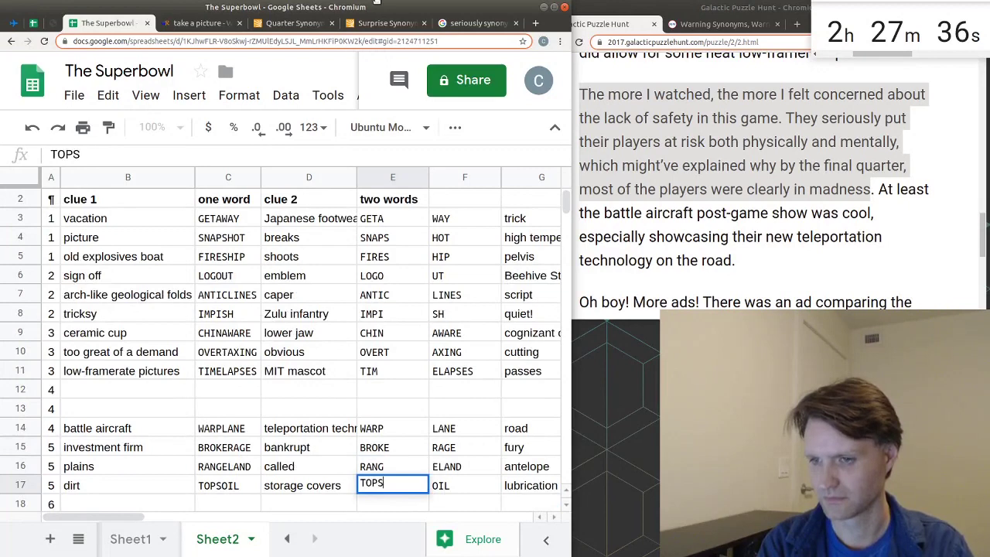
{"action": "key", "text": "Return"}
{"action": "scroll", "coordinate": [389, 180], "scroll_direction": "up", "scroll_amount": 1}
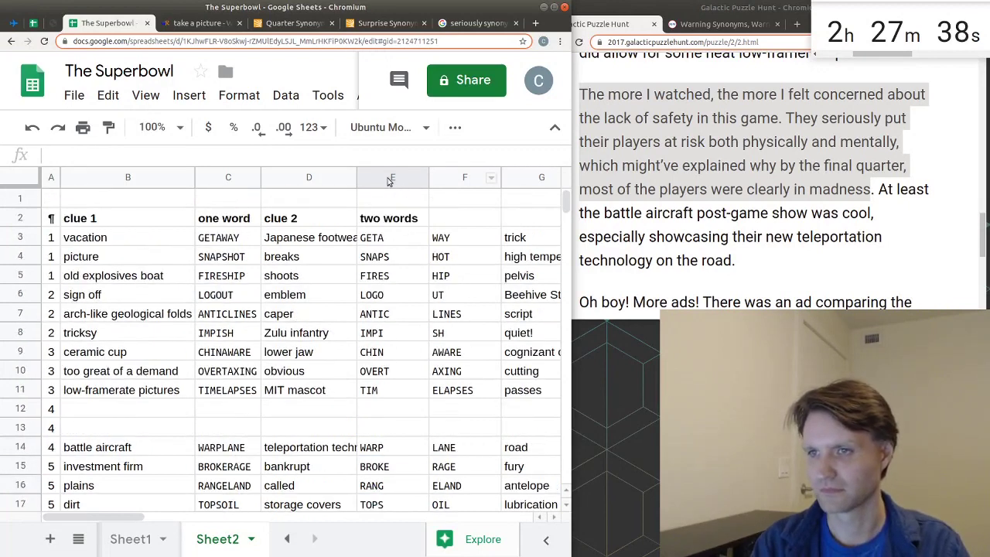
Step: Right-align column E, which holds the first word of each split
{"action": "right_click", "coordinate": [390, 180]}
{"action": "left_click", "coordinate": [362, 185]}
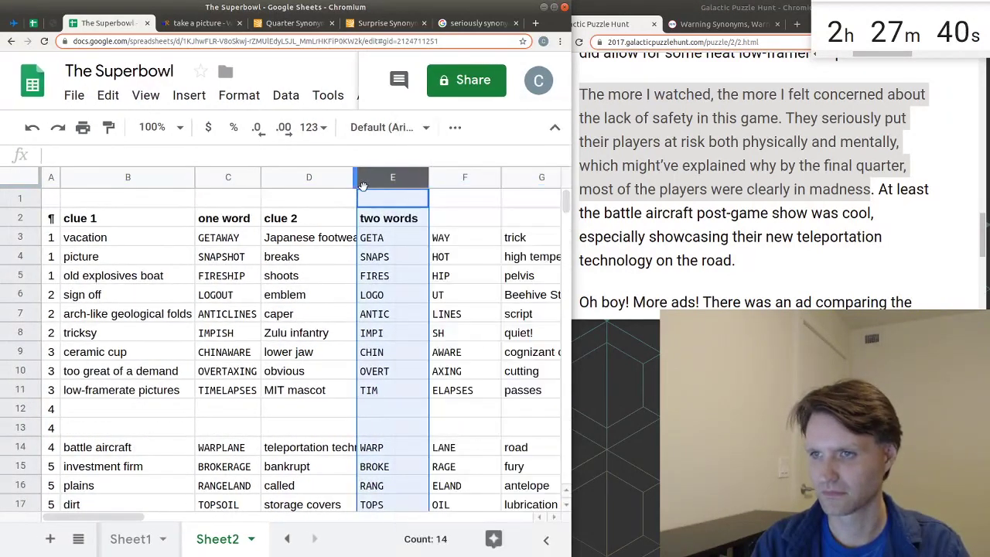
{"action": "left_click", "coordinate": [455, 127]}
{"action": "left_click", "coordinate": [302, 161]}
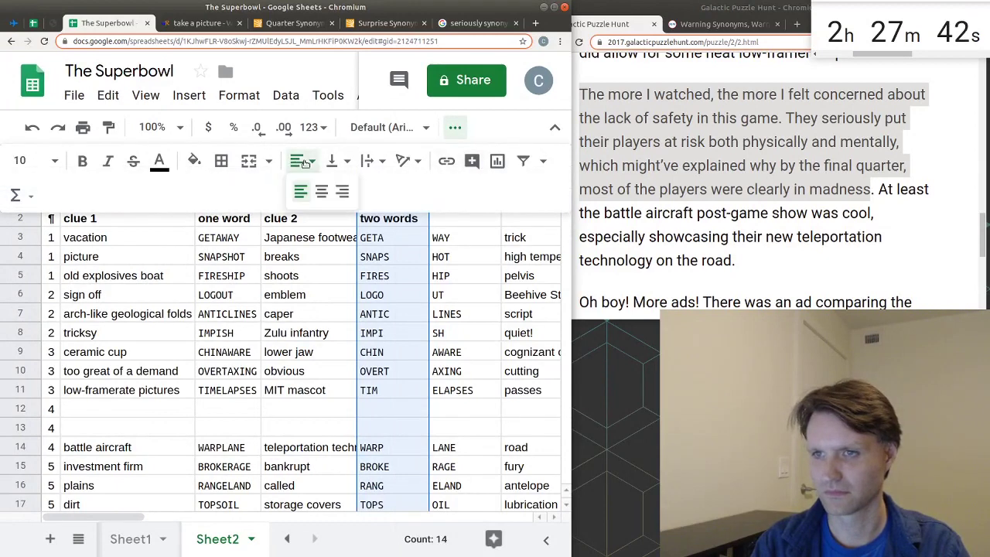
{"action": "left_click", "coordinate": [342, 191]}
{"action": "left_click", "coordinate": [391, 276]}
{"action": "left_click", "coordinate": [308, 256]}
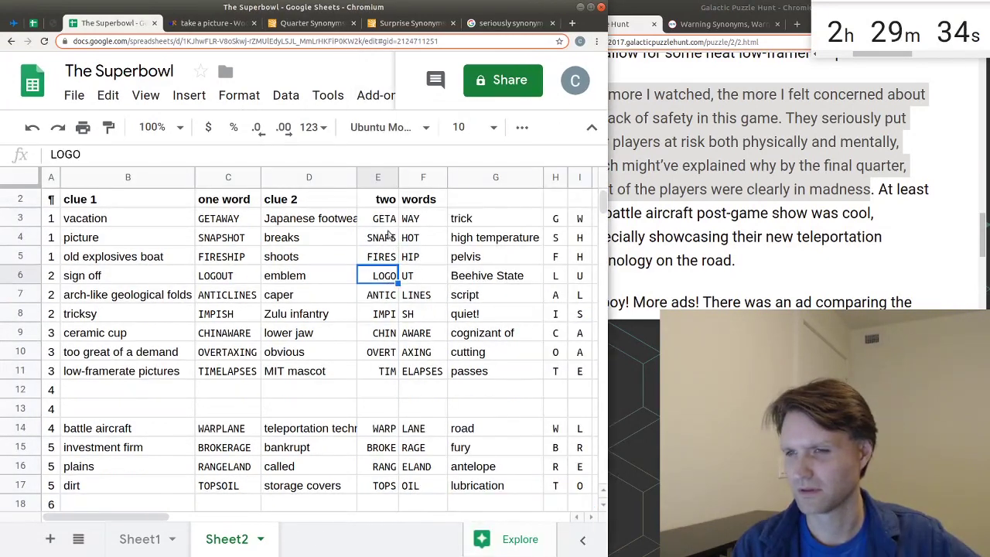
Step: Mark the split words GETA through IMPI, AWARE, OVERT and ELAPSES to examine which half supplies each extra letter
{"action": "left_click_drag", "start_coordinate": [387, 219], "coordinate": [394, 317]}
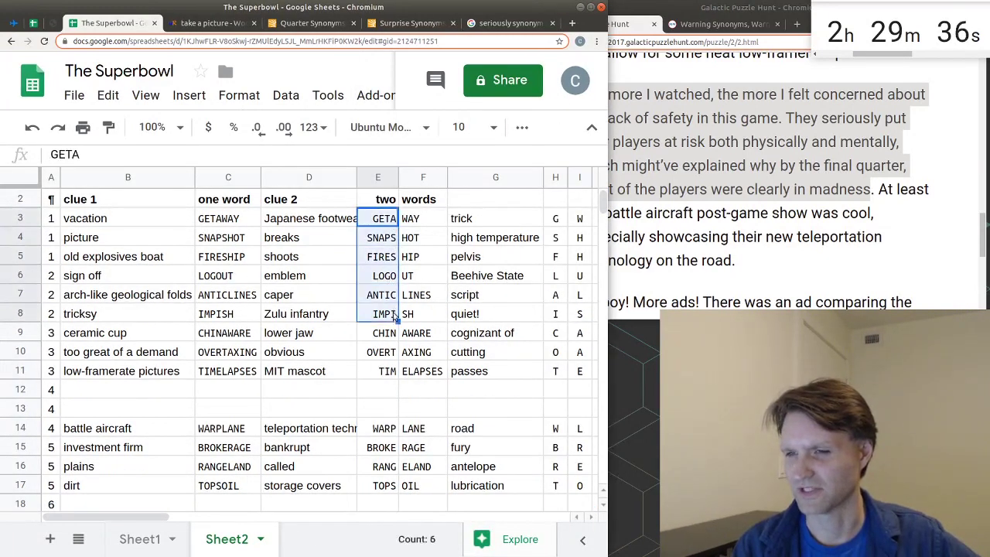
{"action": "left_click", "coordinate": [402, 338]}
{"action": "left_click", "coordinate": [394, 354]}
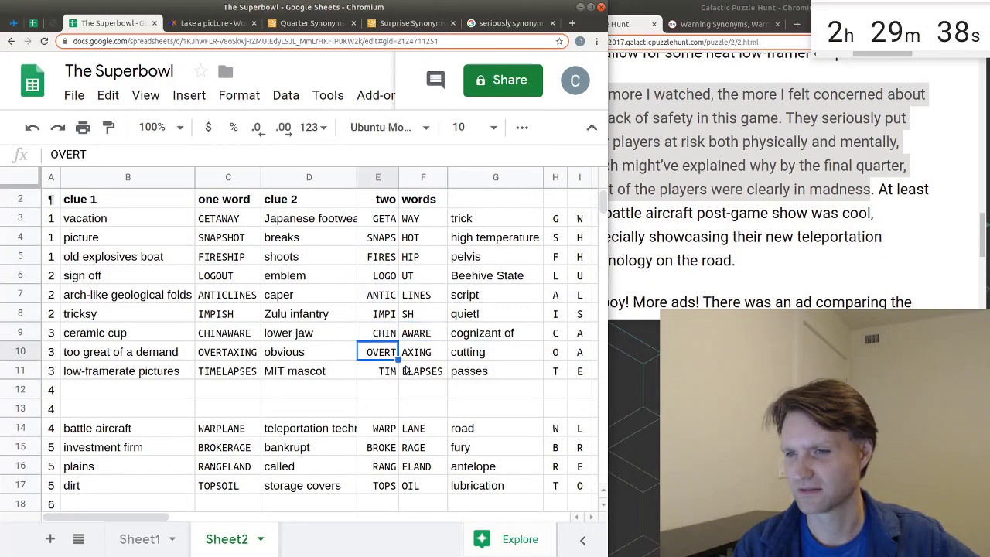
{"action": "left_click_drag", "start_coordinate": [385, 219], "coordinate": [387, 316]}
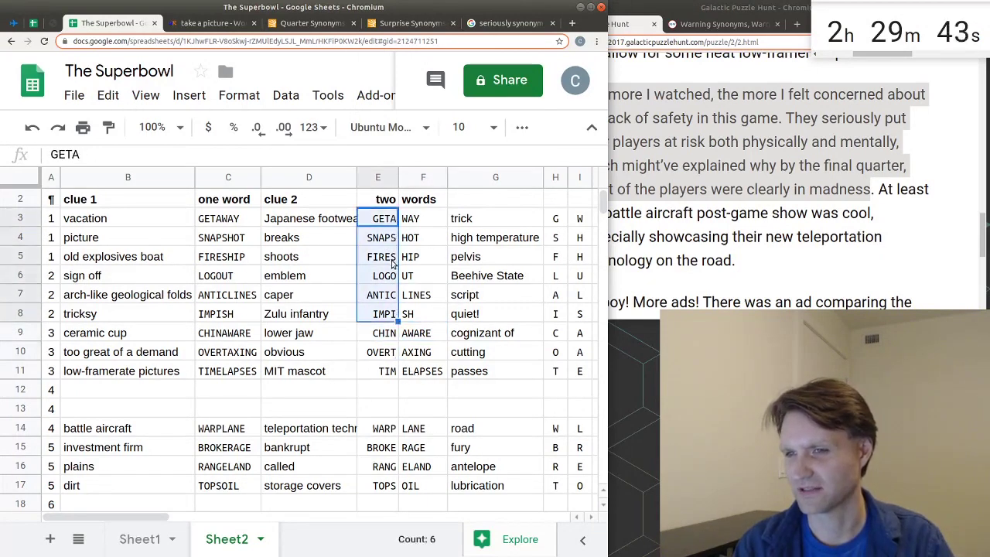
{"action": "left_click", "coordinate": [410, 337], "text": "ctrl"}
{"action": "left_click", "coordinate": [394, 352], "text": "ctrl"}
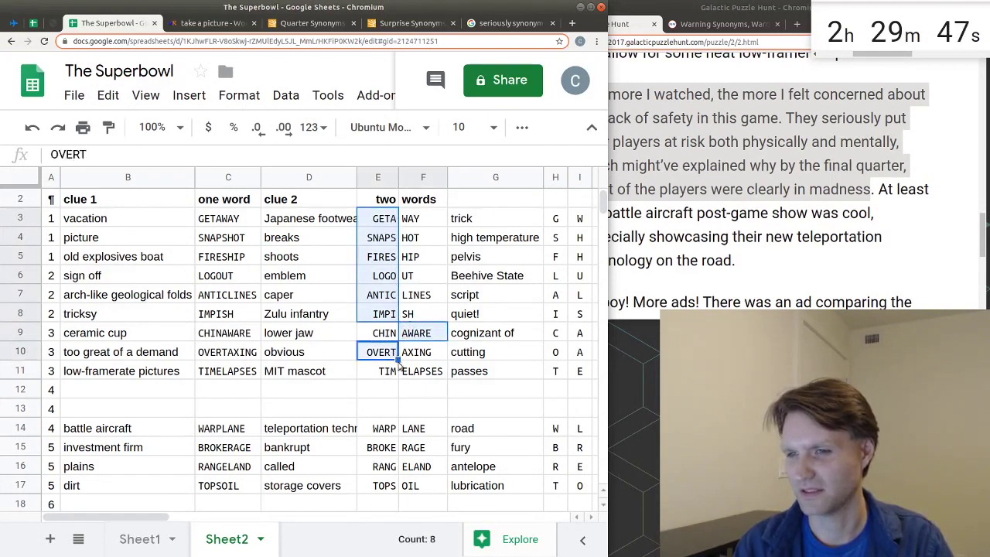
{"action": "left_click", "coordinate": [404, 372], "text": "ctrl"}
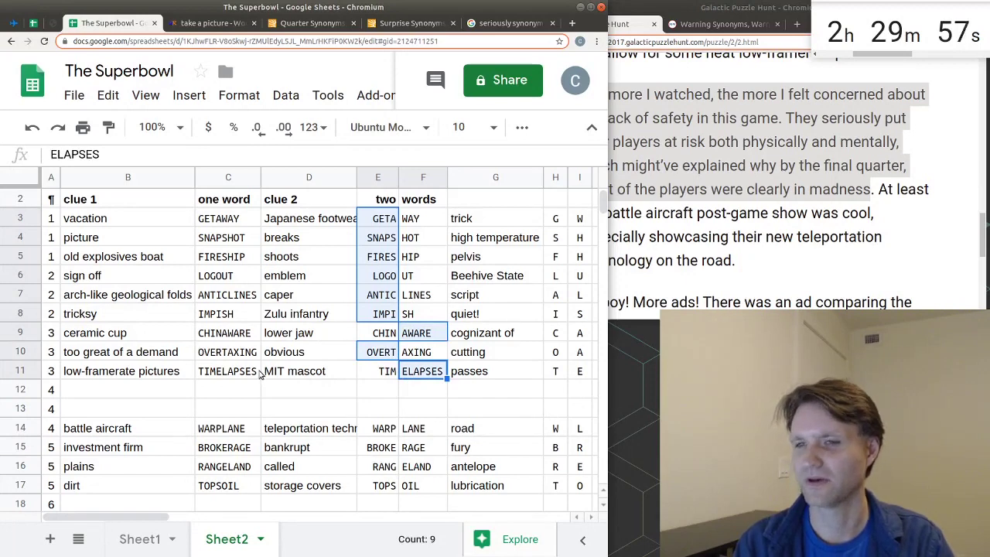
Step: Compare GETAWAY and CHINAWARE with their two-word splits, and check SNAPS, for the letter where the halves meet
{"action": "left_click", "coordinate": [226, 221]}
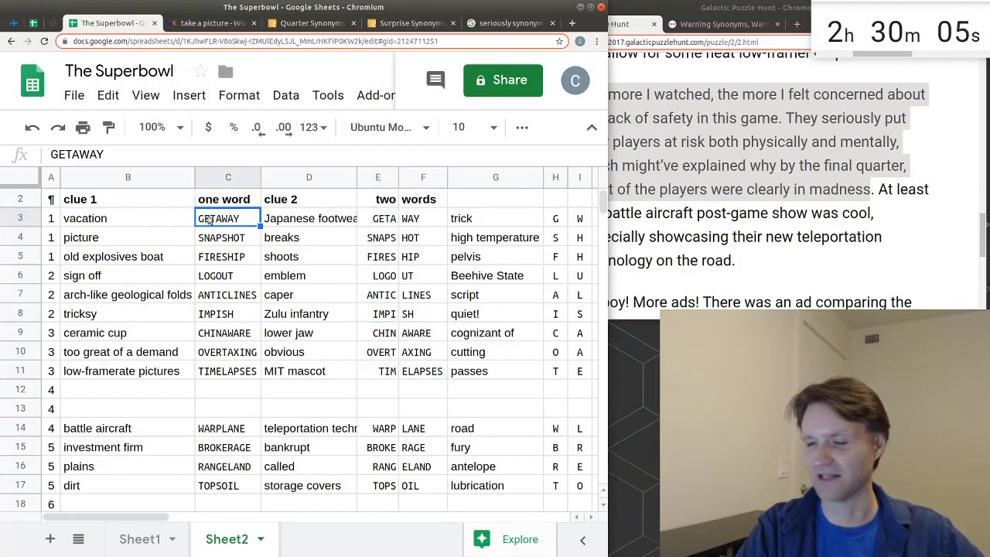
{"action": "left_click", "coordinate": [394, 223]}
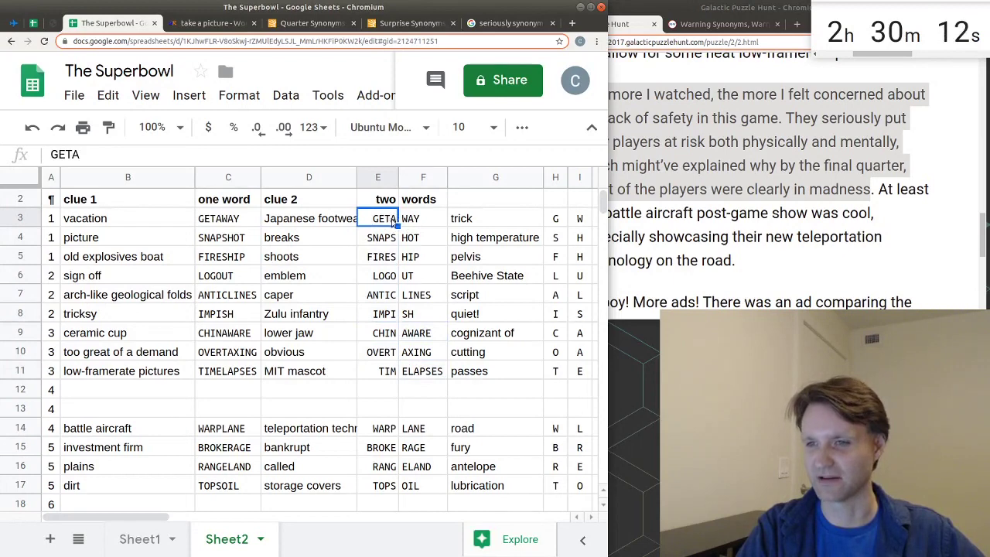
{"action": "left_click", "coordinate": [395, 241]}
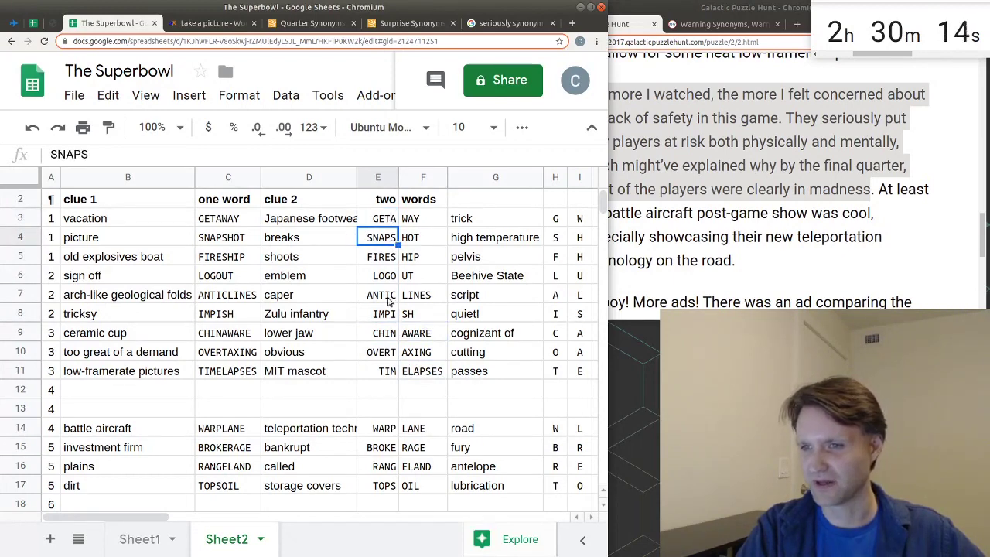
{"action": "left_click", "coordinate": [393, 337]}
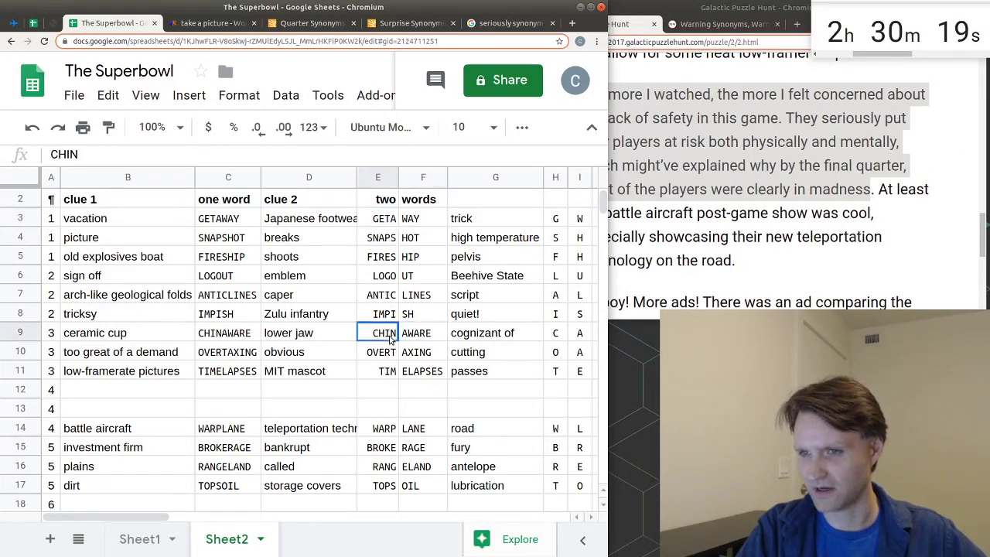
{"action": "left_click", "coordinate": [229, 338]}
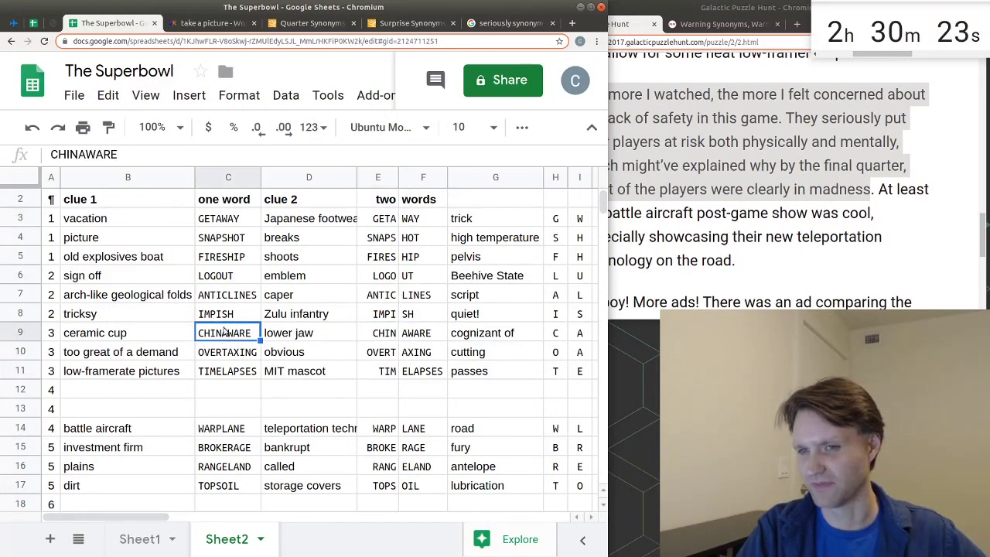
{"action": "left_click", "coordinate": [401, 331]}
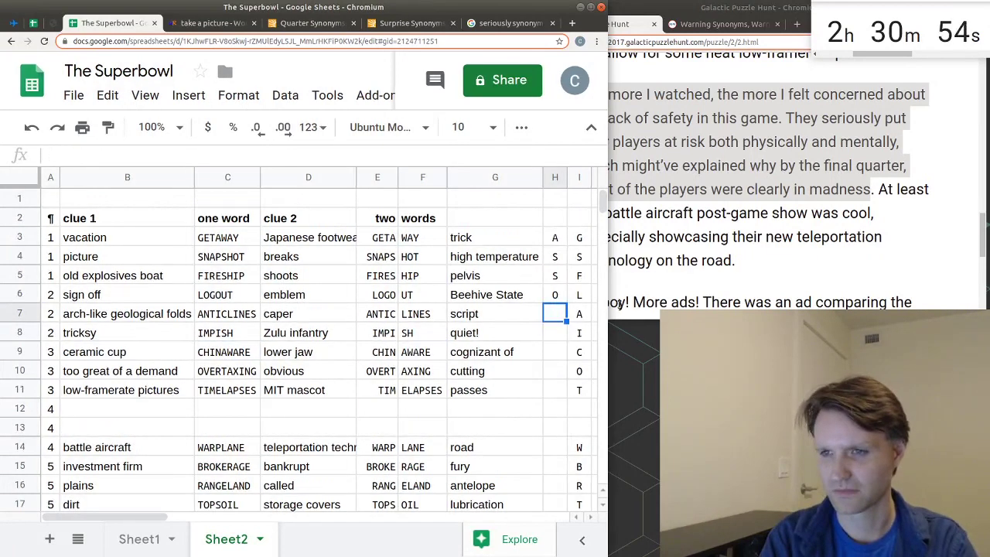
Step: Enter the letter C for ANTICLINES in column H and check IMPISH for its letter
{"action": "type", "text": "C"}
{"action": "key", "text": "Return"}
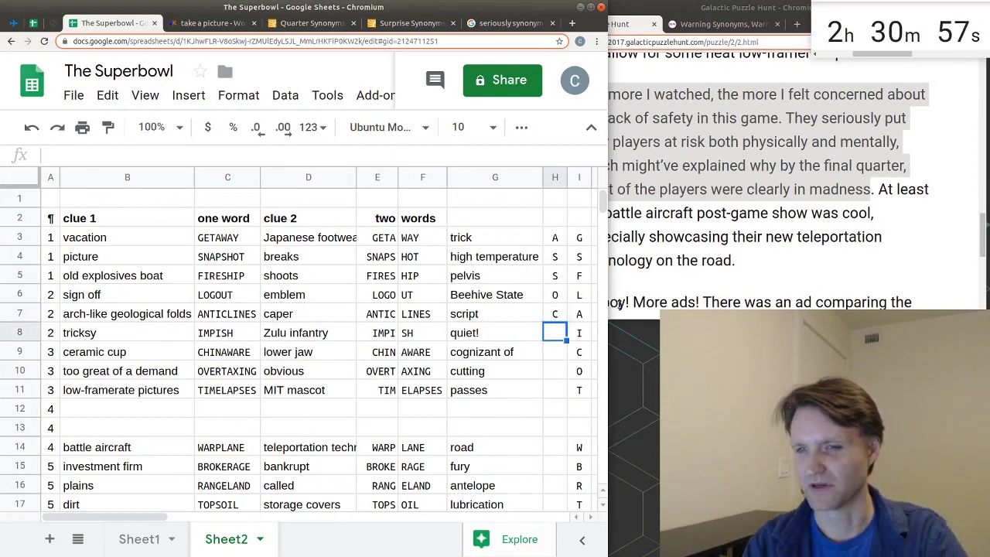
{"action": "left_click", "coordinate": [219, 340]}
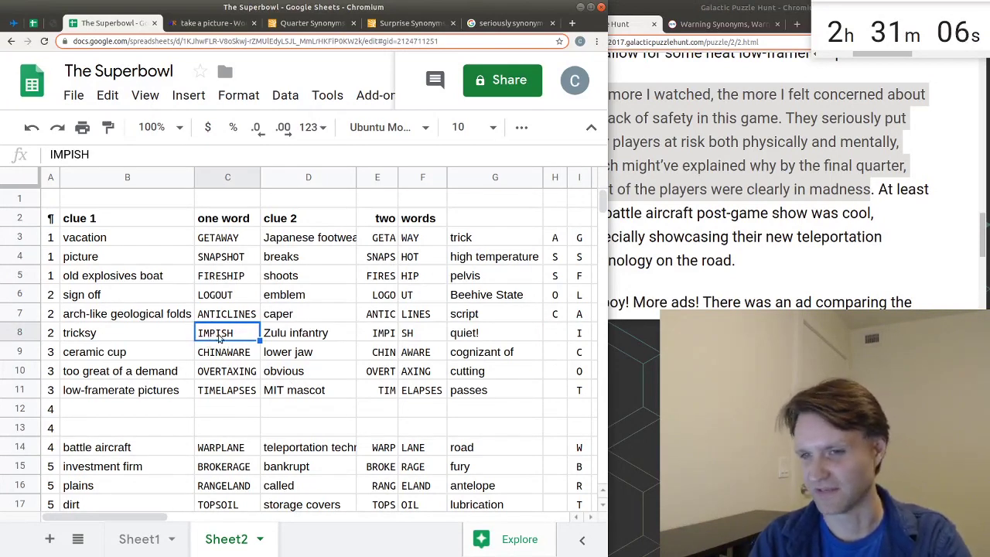
{"action": "left_click", "coordinate": [554, 334]}
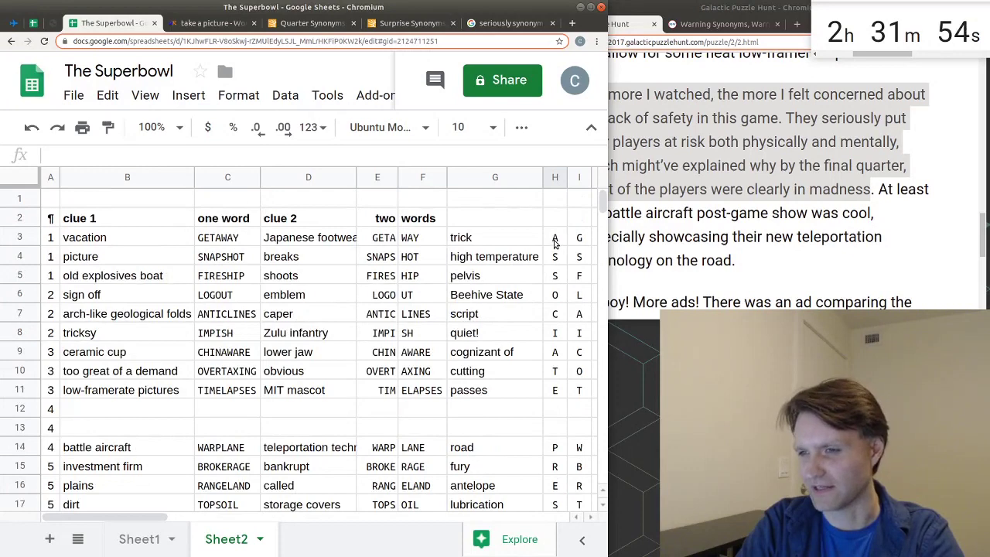
Step: Read down the extracted letters in column H and check the empty paragraph 4 rows
{"action": "scroll", "coordinate": [511, 418], "scroll_direction": "down", "scroll_amount": 3}
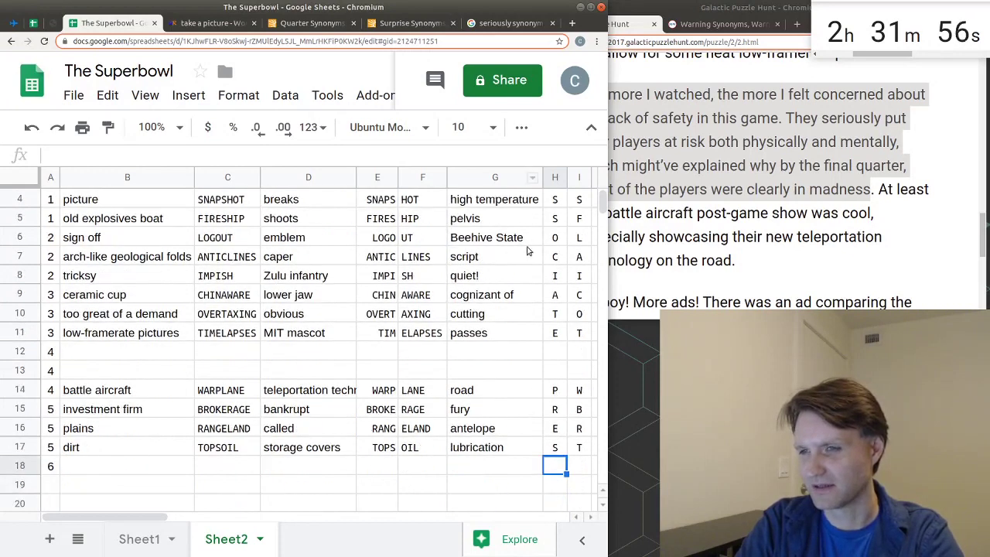
{"action": "scroll", "coordinate": [529, 250], "scroll_direction": "up", "scroll_amount": 3}
{"action": "scroll", "coordinate": [230, 402], "scroll_direction": "down", "scroll_amount": 2}
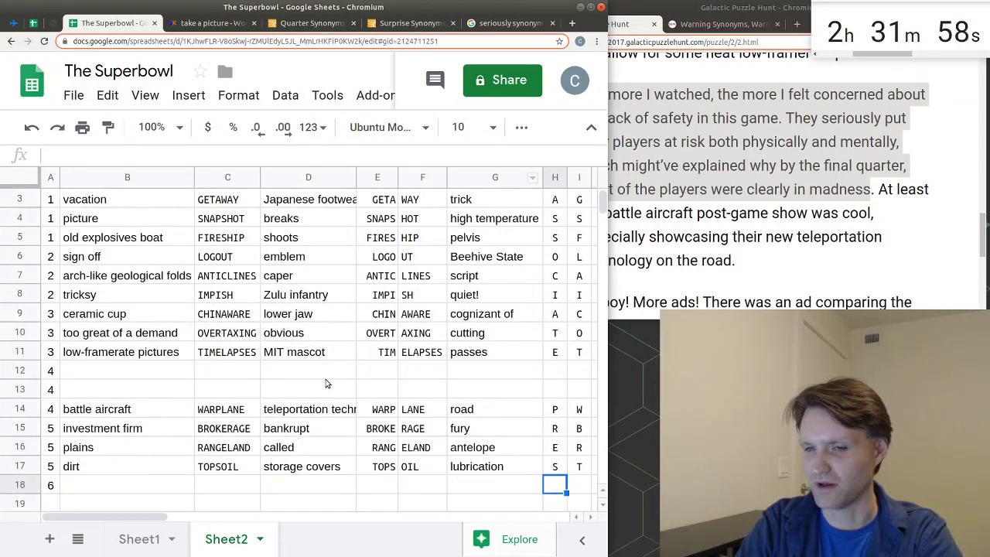
{"action": "left_click", "coordinate": [228, 389]}
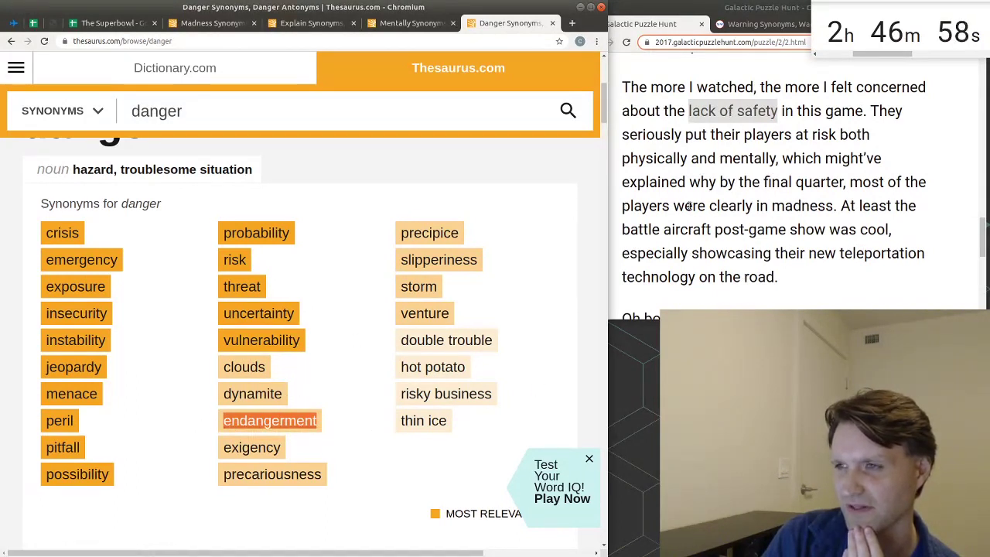
Step: Single out the clues "final quarter" and "madness" in the story's fourth paragraph
{"action": "left_click_drag", "start_coordinate": [764, 182], "coordinate": [843, 182]}
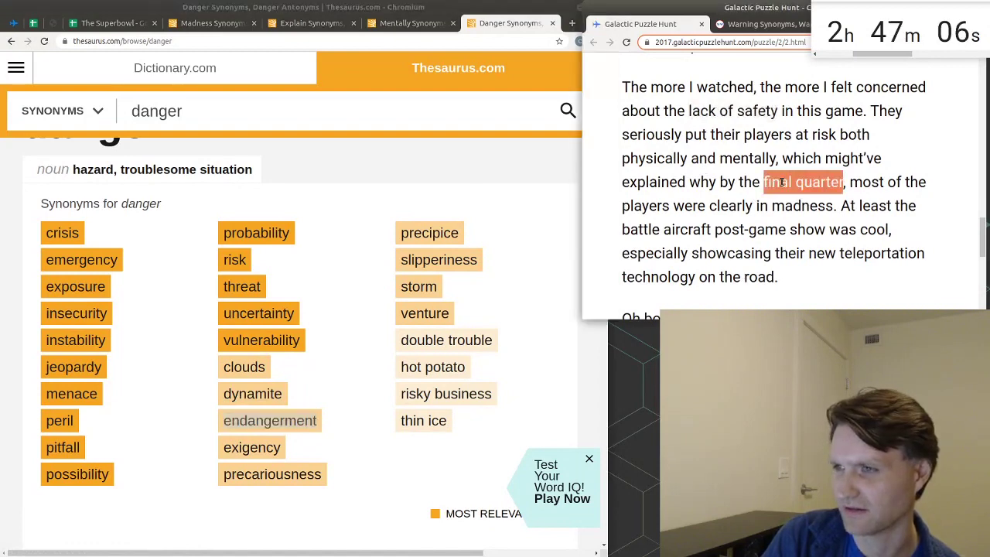
{"action": "double_click", "coordinate": [792, 206]}
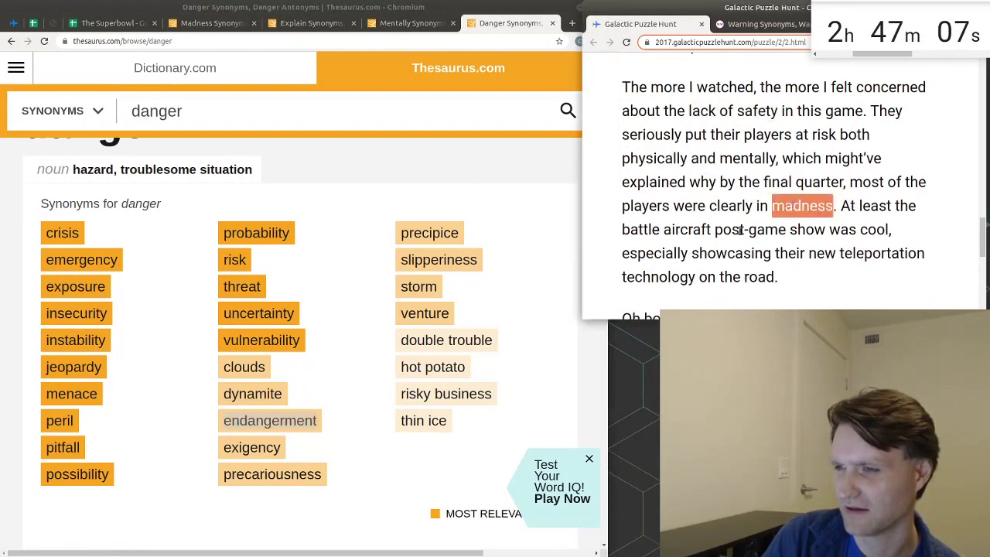
{"action": "left_click", "coordinate": [348, 433]}
{"action": "key", "text": "ctrl+t"}
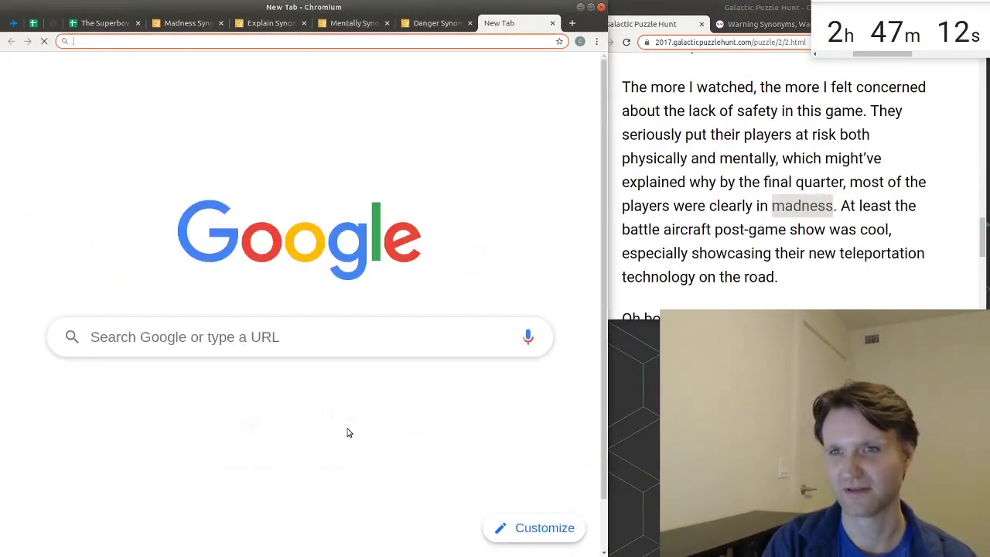
{"action": "key", "text": "ctrl+w"}
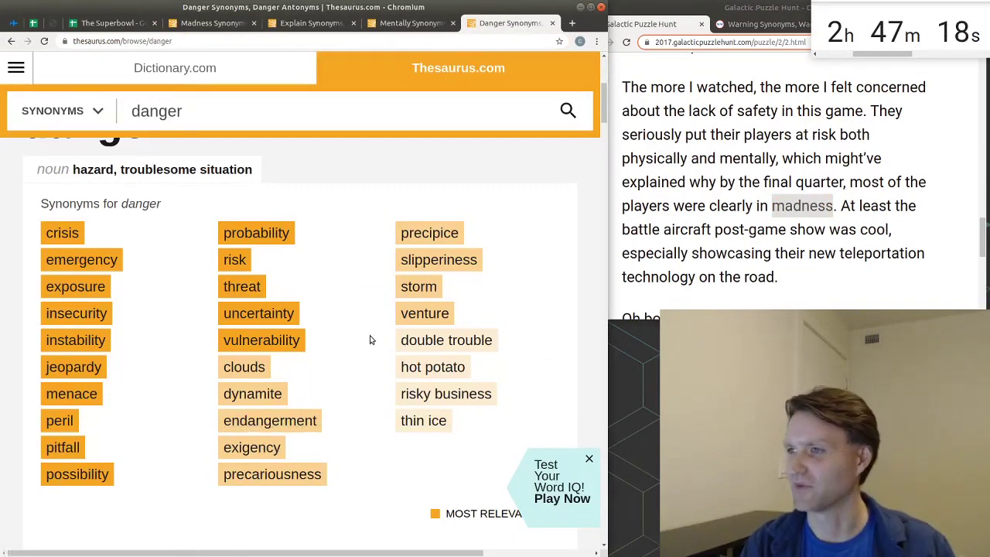
Step: Fill in the ENDANGER row of the spreadsheet with the clue "final" and the split words END and ANGER
{"action": "key", "text": "ctrl+3"}
{"action": "type", "text": "final"}
{"action": "key", "text": "Tab"}
{"action": "type", "text": "END"}
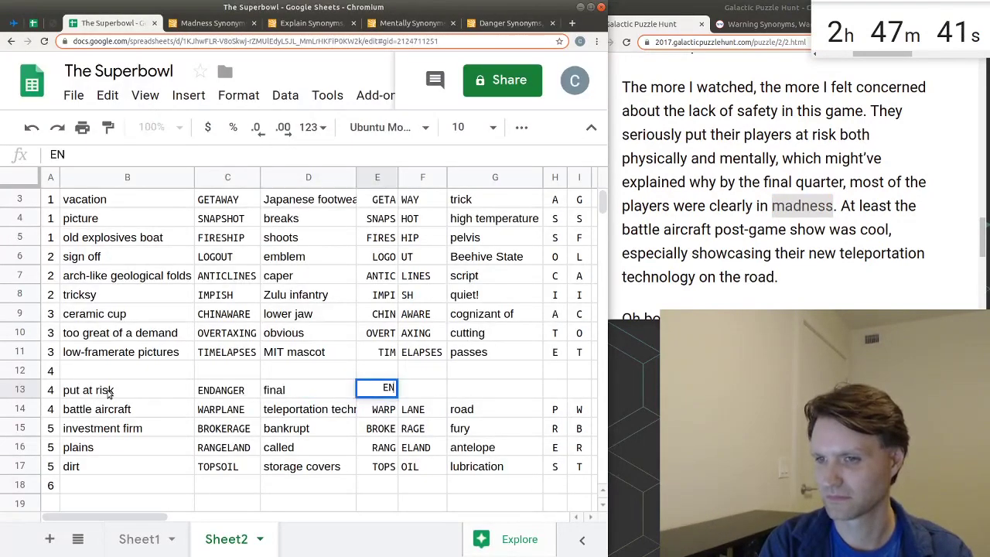
{"action": "key", "text": "Tab"}
{"action": "type", "text": "ANGER"}
{"action": "key", "text": "Tab"}
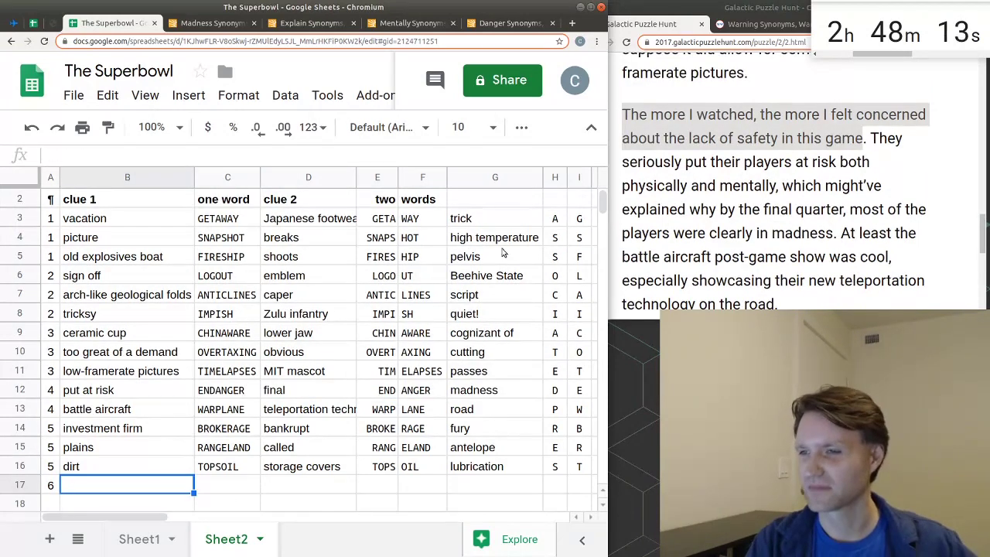
Step: Single out the clues "window covering" and "rudely" in the story's last paragraph to examine them
{"action": "scroll", "coordinate": [774, 193], "scroll_direction": "down", "scroll_amount": 5}
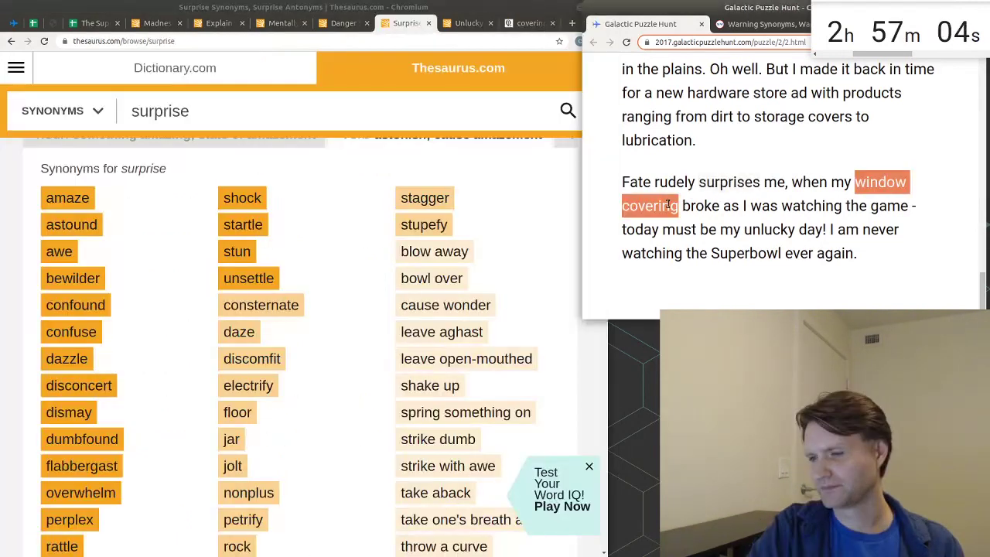
{"action": "left_click", "coordinate": [667, 205]}
{"action": "triple_click", "coordinate": [667, 206]}
{"action": "left_click_drag", "start_coordinate": [679, 205], "coordinate": [894, 177]}
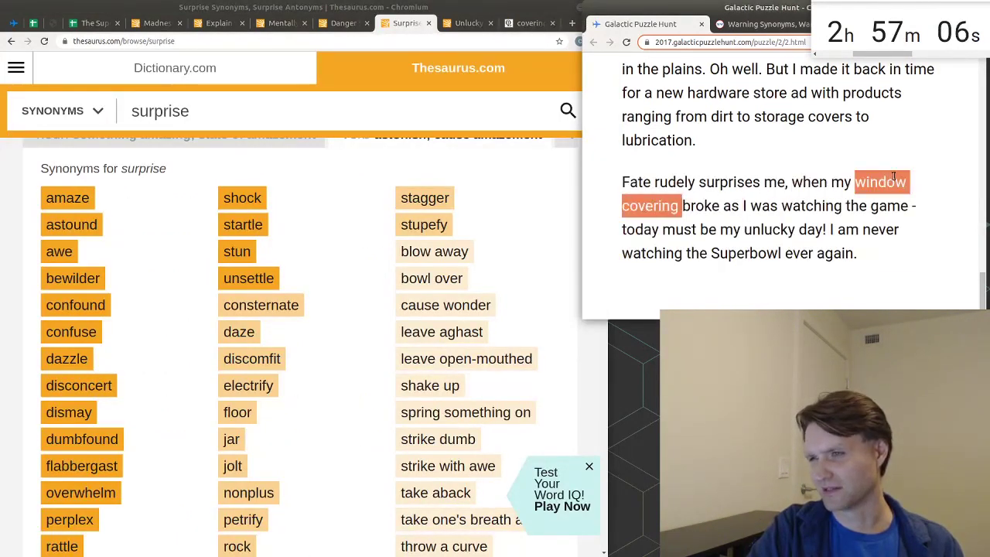
{"action": "double_click", "coordinate": [674, 183]}
{"action": "left_click_drag", "start_coordinate": [675, 182], "coordinate": [704, 183]}
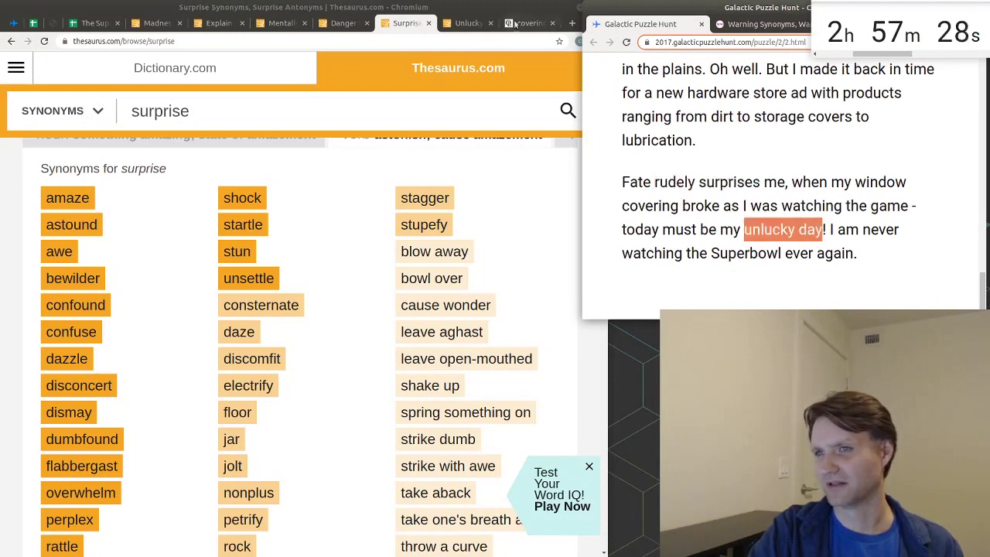
Step: Check the definition of "ides" in the Google search results and on its Merriam-Webster page
{"action": "left_click", "coordinate": [532, 23]}
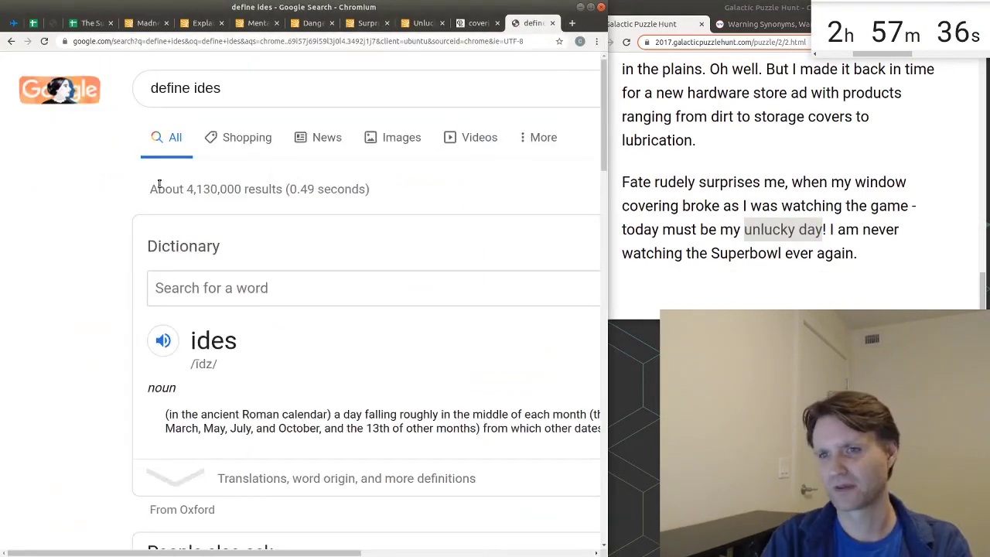
{"action": "scroll", "coordinate": [131, 188], "scroll_direction": "down", "scroll_amount": 2}
{"action": "scroll", "coordinate": [128, 188], "scroll_direction": "down", "scroll_amount": 2}
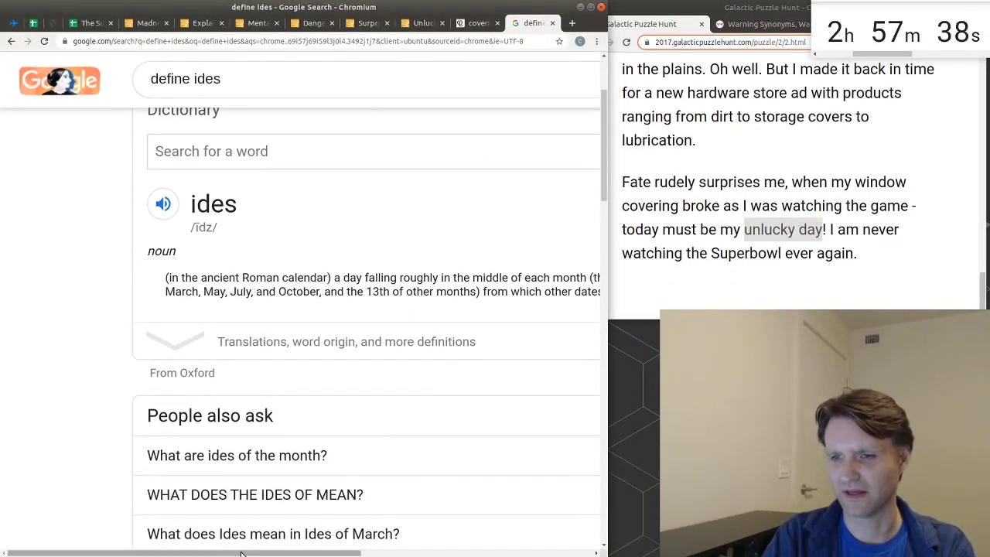
{"action": "left_click_drag", "start_coordinate": [243, 554], "coordinate": [306, 554]}
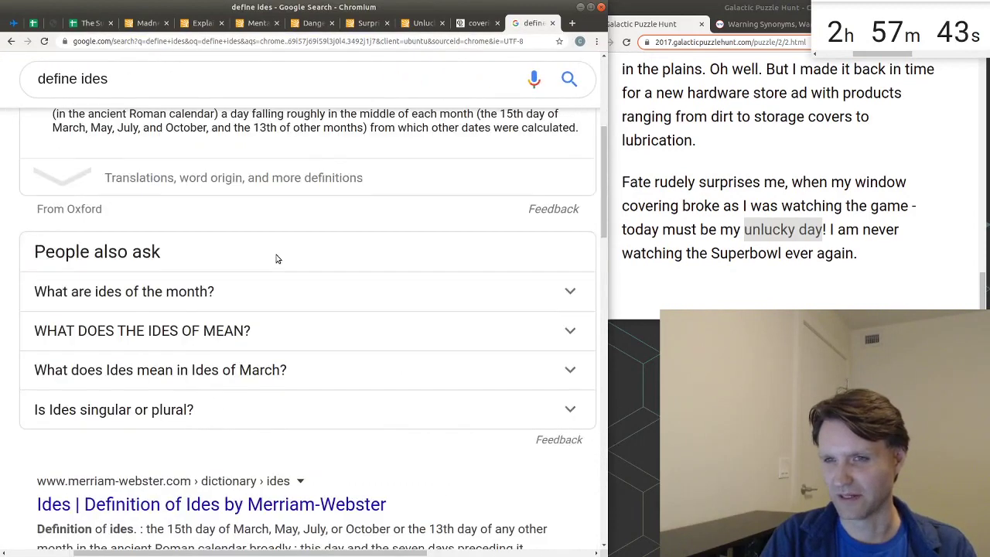
{"action": "scroll", "coordinate": [276, 258], "scroll_direction": "up", "scroll_amount": 2}
{"action": "left_click_drag", "start_coordinate": [276, 237], "coordinate": [278, 217]}
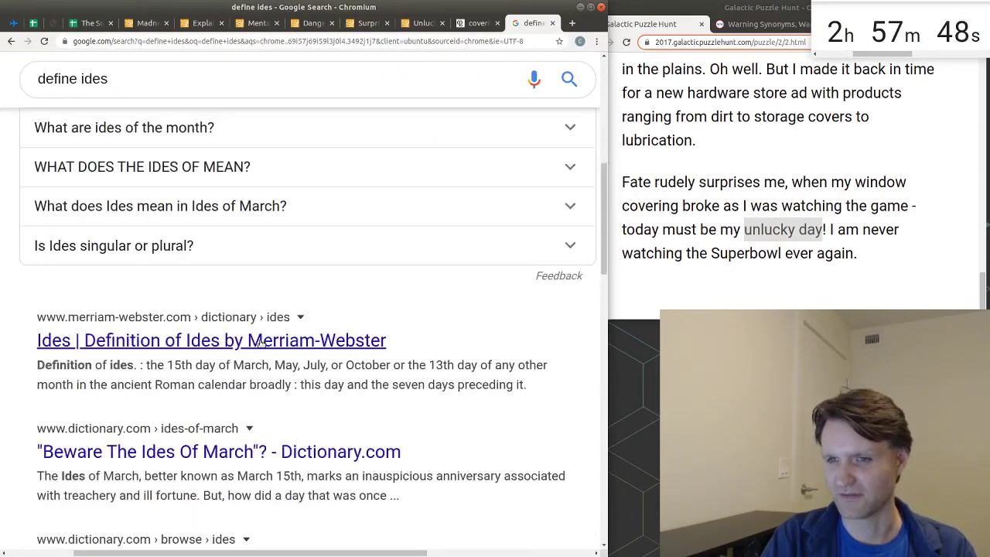
{"action": "left_click", "coordinate": [166, 278]}
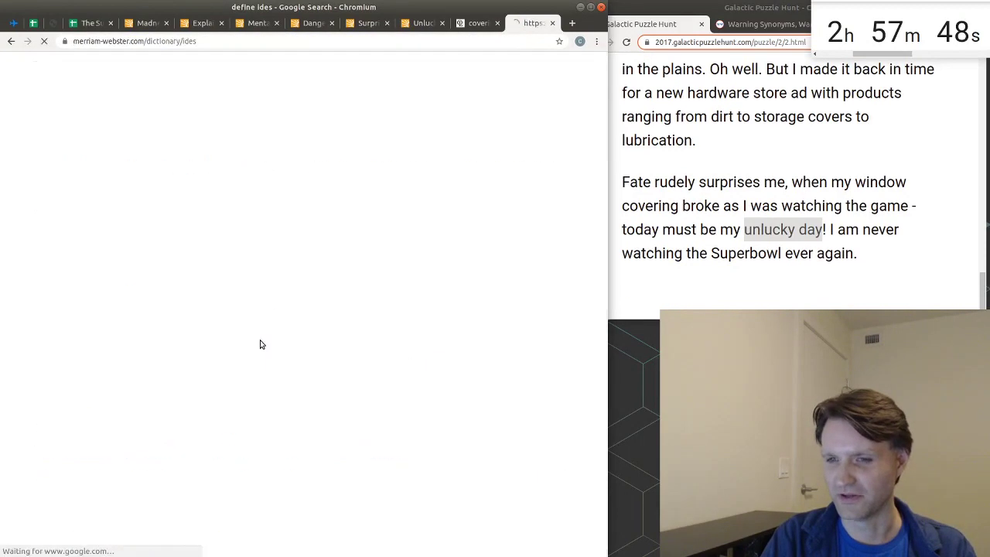
{"action": "scroll", "coordinate": [260, 344], "scroll_direction": "down", "scroll_amount": 4}
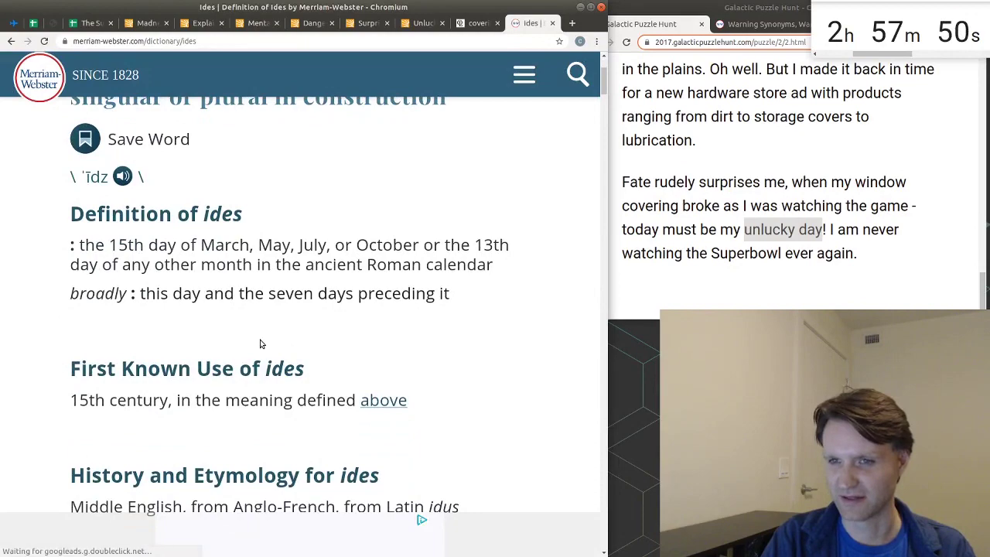
{"action": "scroll", "coordinate": [248, 344], "scroll_direction": "up", "scroll_amount": 2}
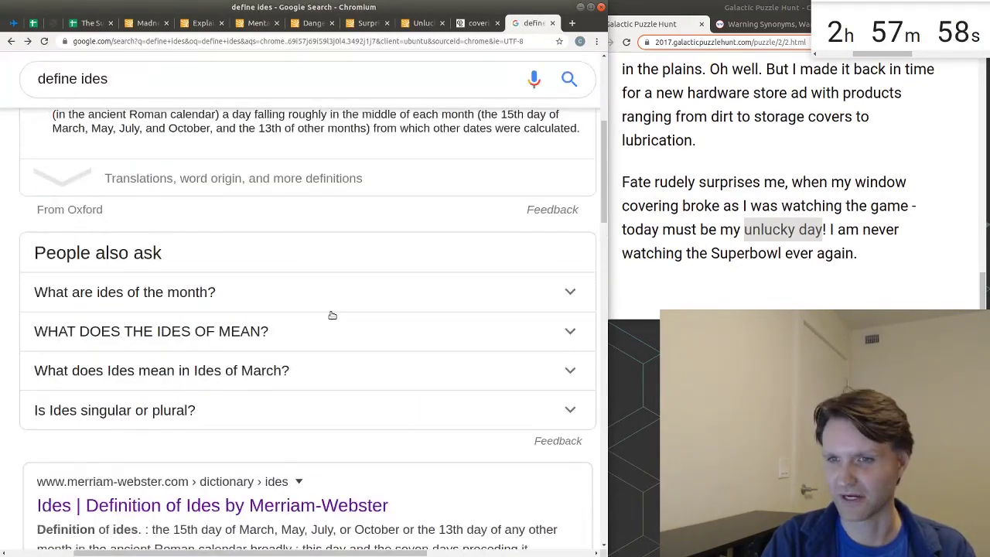
{"action": "scroll", "coordinate": [339, 280], "scroll_direction": "up", "scroll_amount": 2}
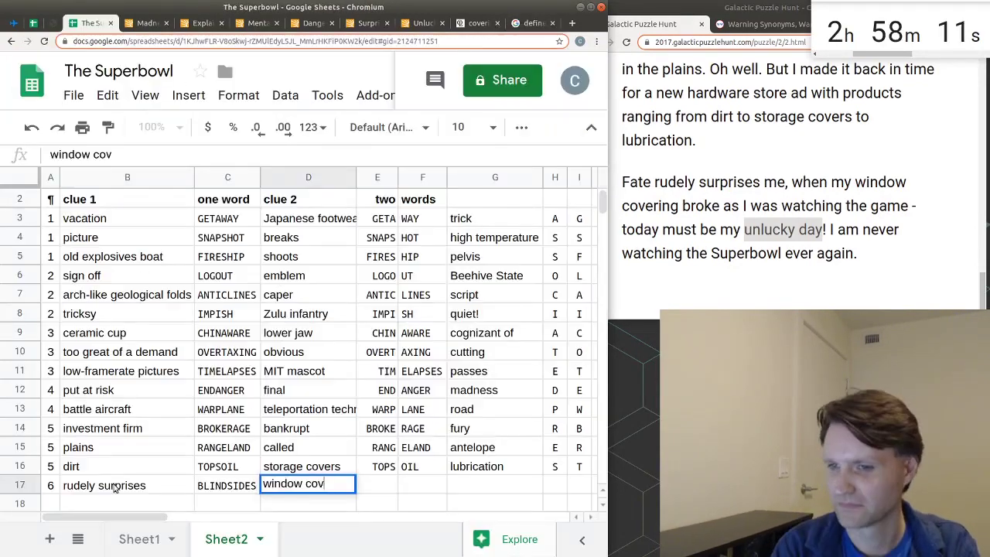
Step: Complete the BLINDSIDES row's second clue as "window covering" and submit ASSOCIATEDPRESS as the answer guess for The Superbowl
{"action": "type", "text": "ering"}
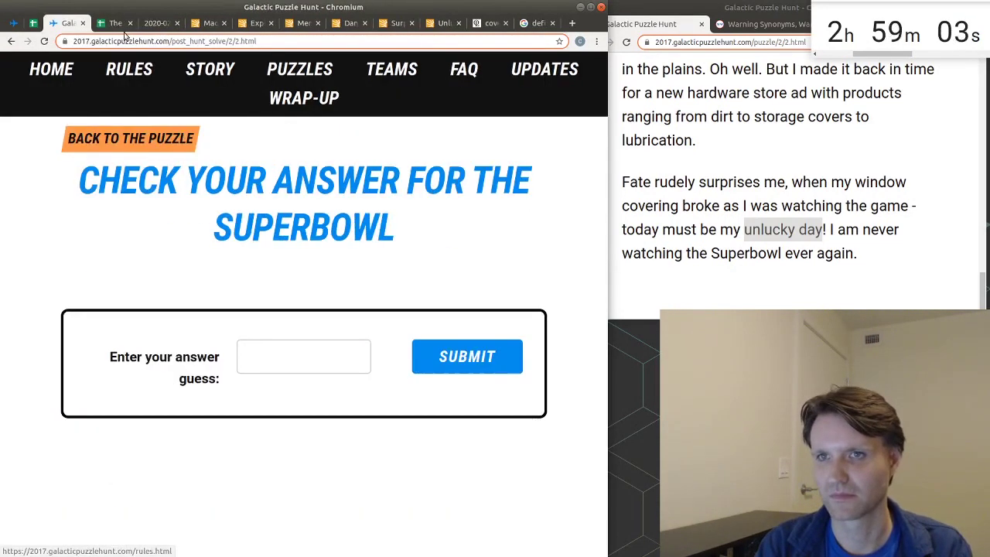
{"action": "left_click", "coordinate": [118, 23]}
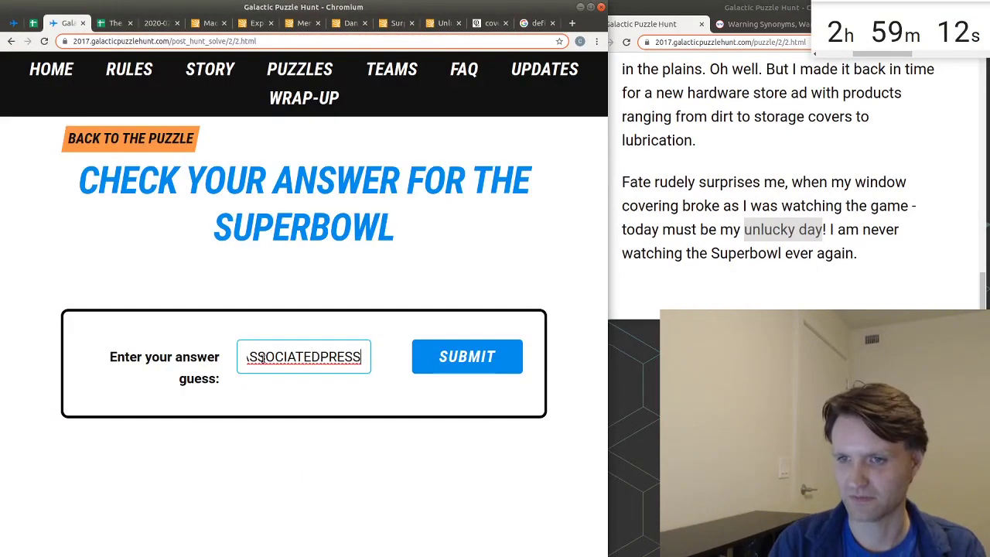
{"action": "left_click", "coordinate": [483, 356]}
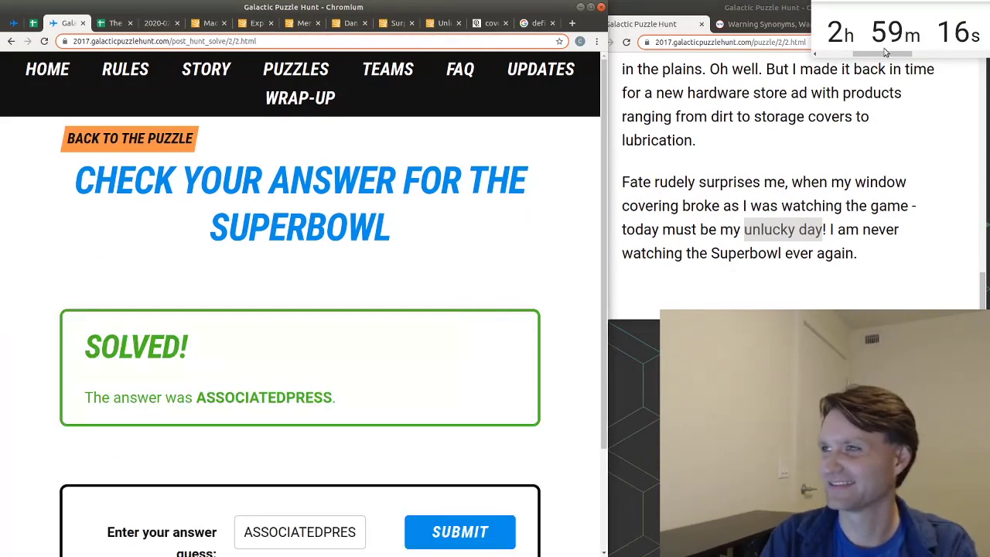
Step: Record the answer ASSOCIATEDPRESS and the solve time 2:59:18 for The Superbowl in the main hunt spreadsheet
{"action": "left_click", "coordinate": [285, 147]}
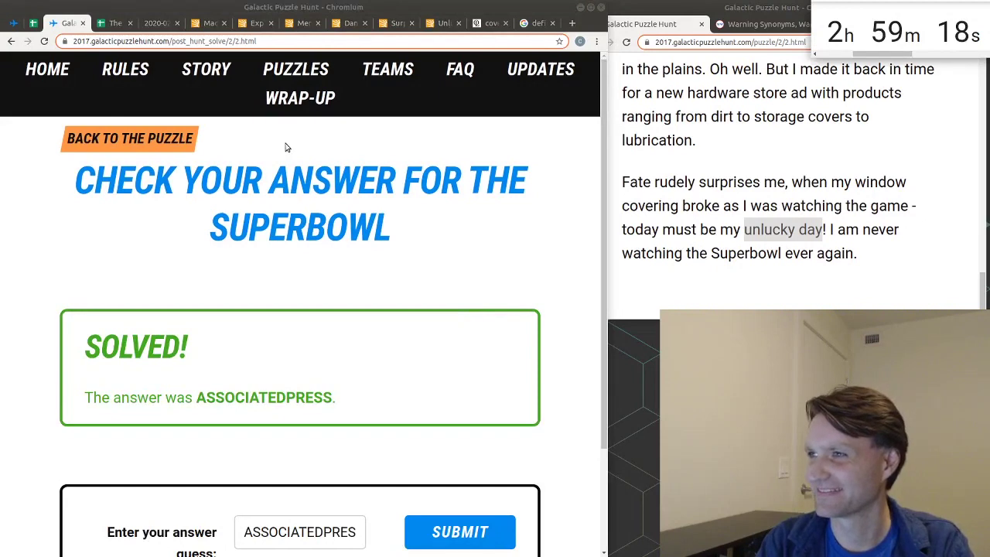
{"action": "key", "text": "ctrl+shift+Tab"}
{"action": "key", "text": "Return"}
{"action": "key", "text": "Up"}
{"action": "key", "text": "Right"}
{"action": "type", "text": "2:59:18"}
{"action": "key", "text": "Return"}
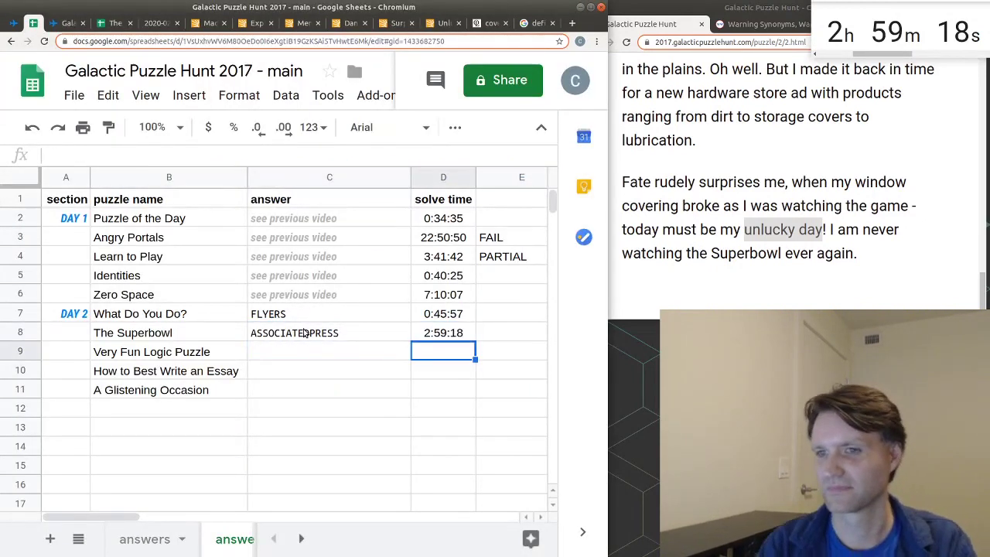
Step: Switch to the puzzle's solution page and highlight SUPERB within the title word SUPERBOWL
{"action": "key", "text": "alt+Tab"}
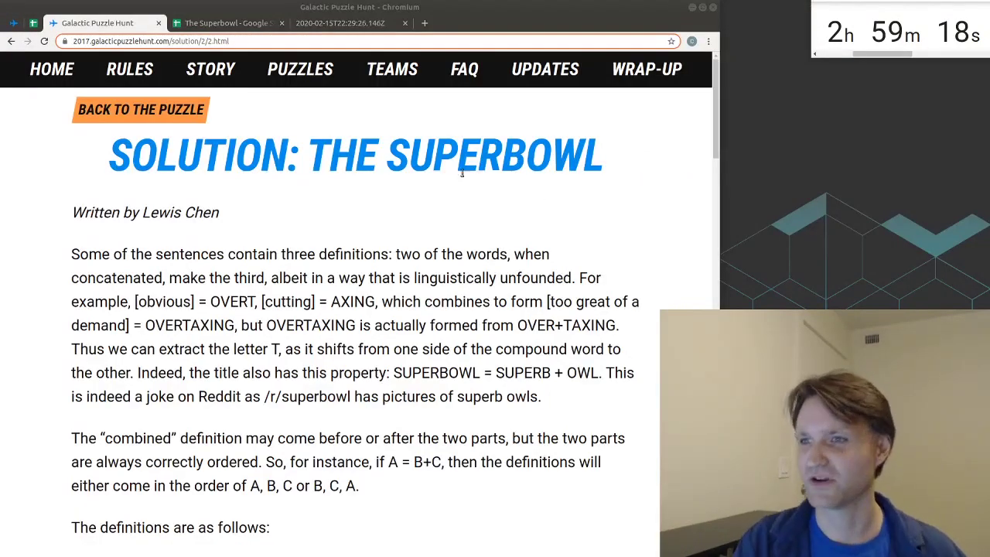
{"action": "left_click_drag", "start_coordinate": [390, 158], "coordinate": [526, 160]}
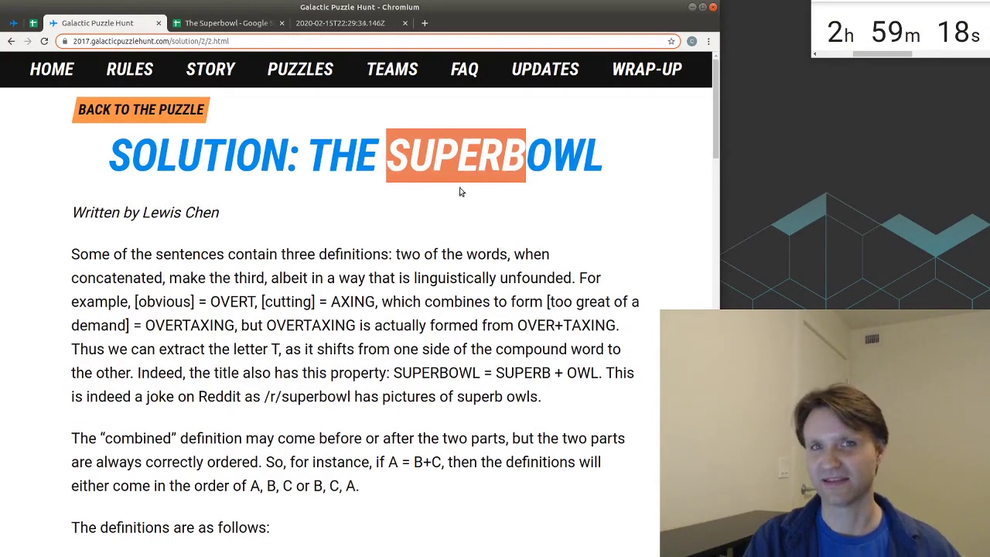
{"action": "left_click_drag", "start_coordinate": [476, 137], "coordinate": [469, 206]}
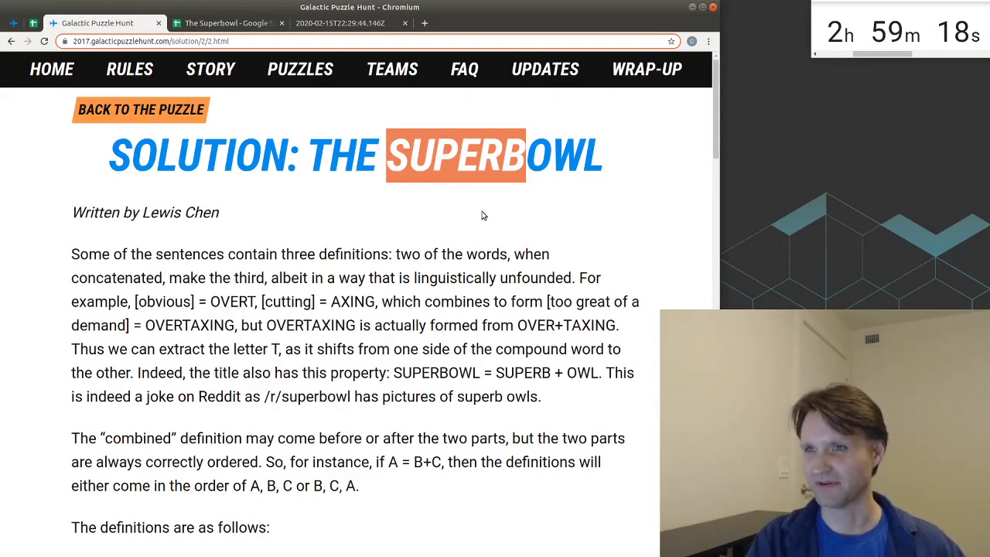
Step: Review the solution's list of definitions and single out IDES, "today" and "March 15th" in the "unlucky day" entry
{"action": "scroll", "coordinate": [542, 247], "scroll_direction": "down", "scroll_amount": 10}
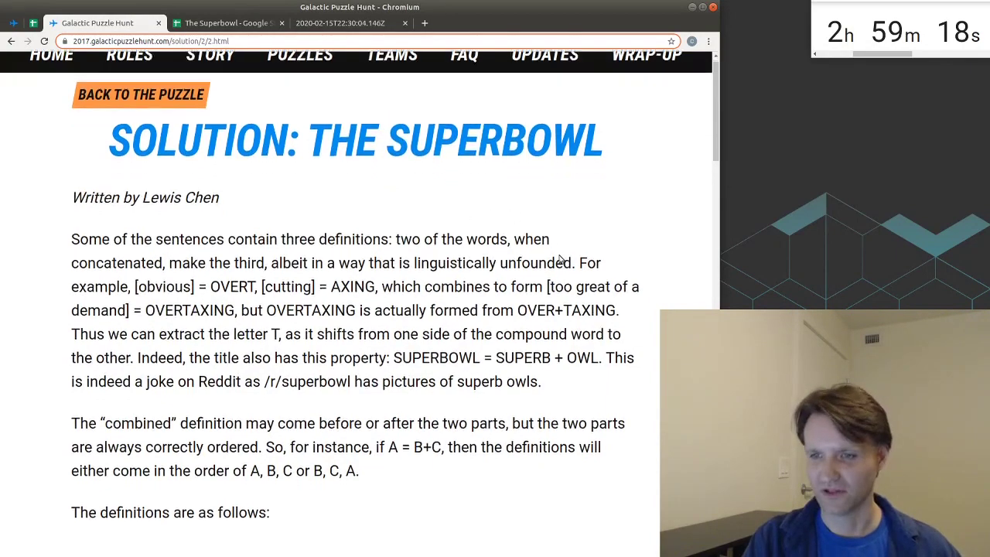
{"action": "scroll", "coordinate": [560, 260], "scroll_direction": "down", "scroll_amount": 5}
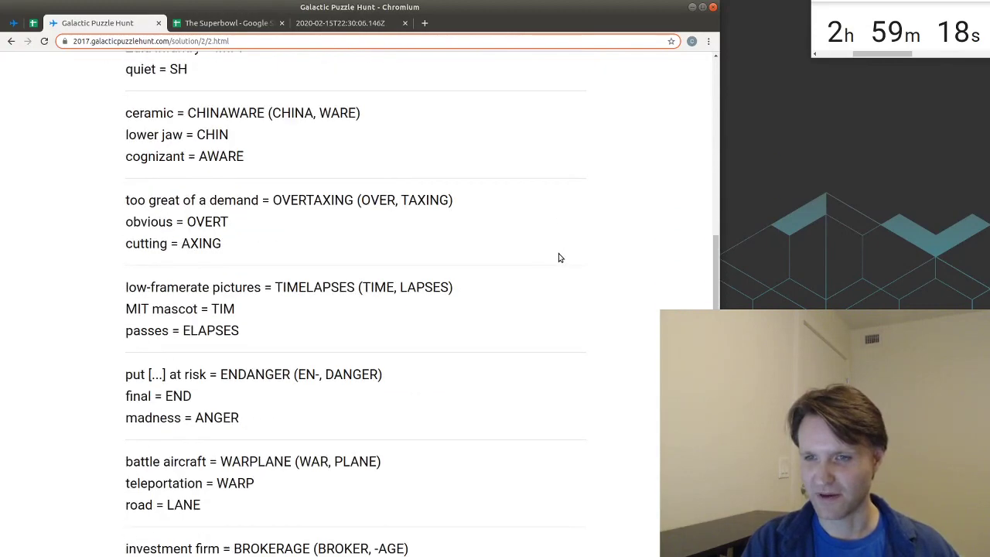
{"action": "scroll", "coordinate": [560, 257], "scroll_direction": "down", "scroll_amount": 12}
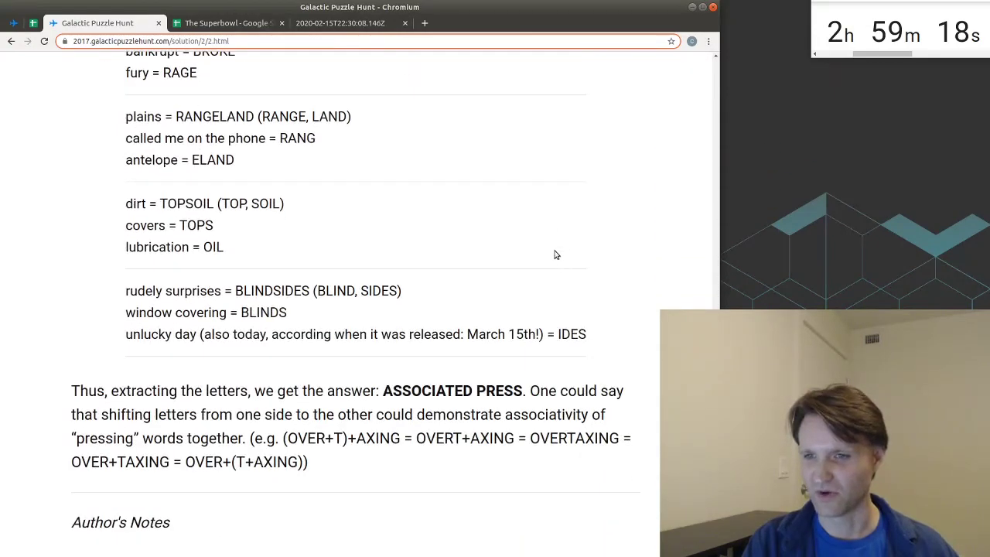
{"action": "scroll", "coordinate": [252, 293], "scroll_direction": "down", "scroll_amount": 3}
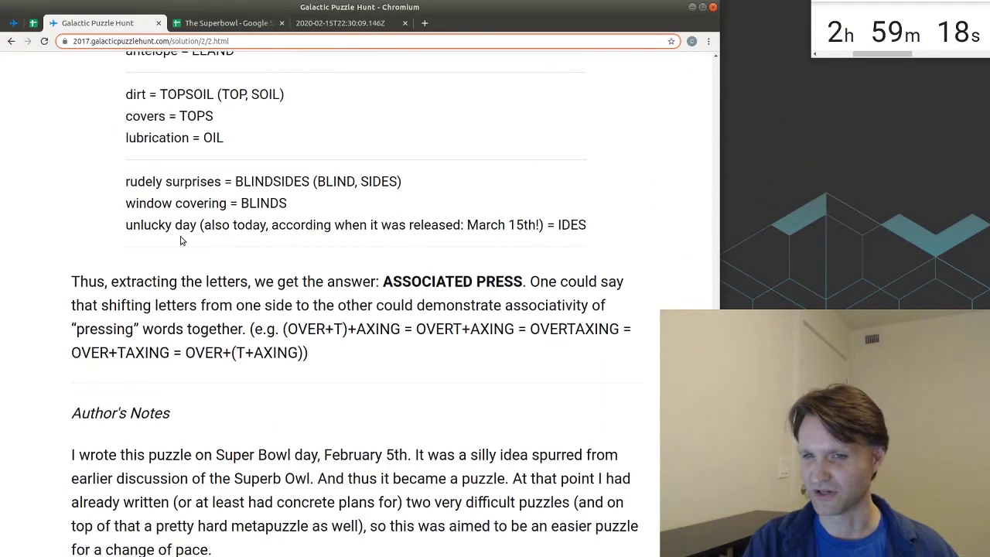
{"action": "double_click", "coordinate": [561, 224]}
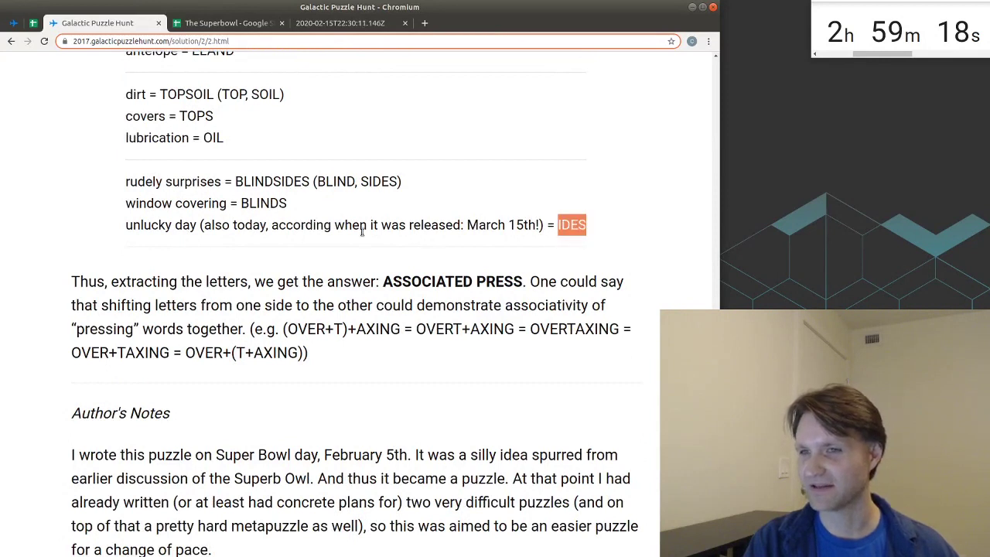
{"action": "double_click", "coordinate": [246, 224]}
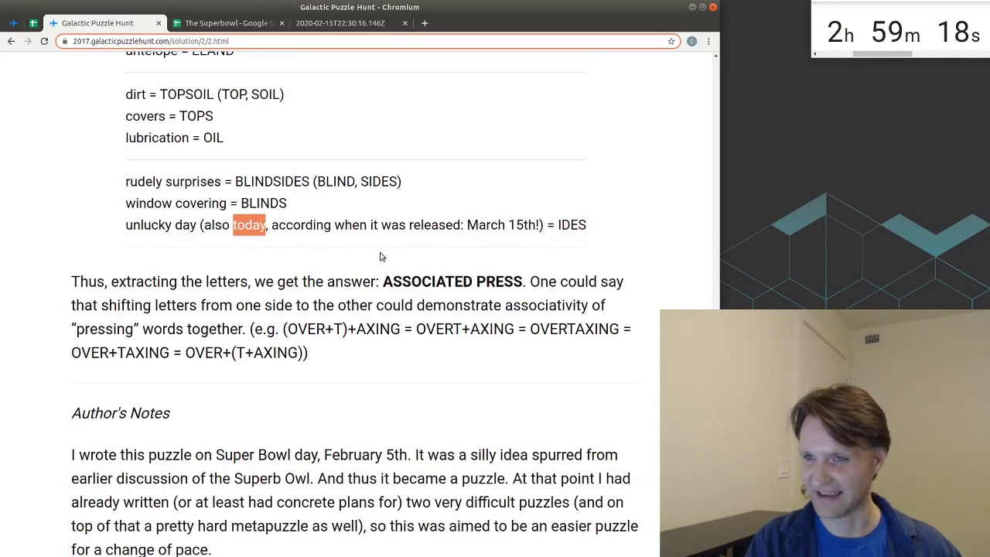
{"action": "left_click_drag", "start_coordinate": [469, 224], "coordinate": [535, 224]}
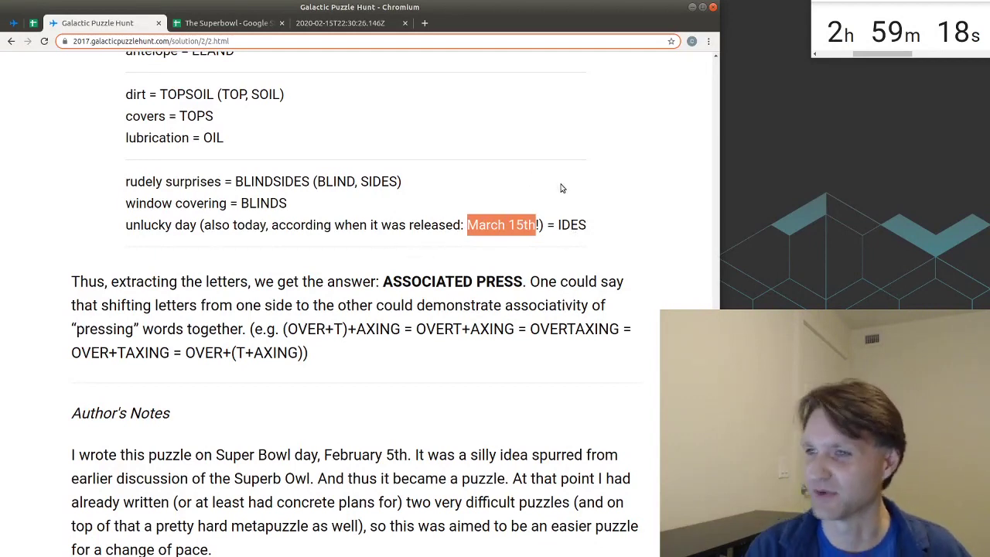
Step: Read the Author's Notes of the solution and highlight the phrase "compound words"
{"action": "scroll", "coordinate": [493, 198], "scroll_direction": "down", "scroll_amount": 3}
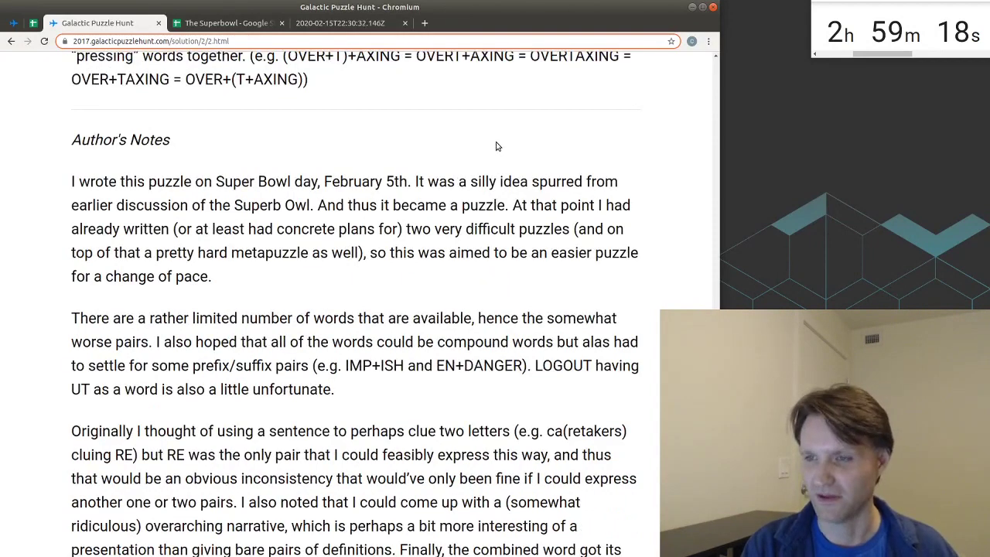
{"action": "scroll", "coordinate": [498, 146], "scroll_direction": "down", "scroll_amount": 2}
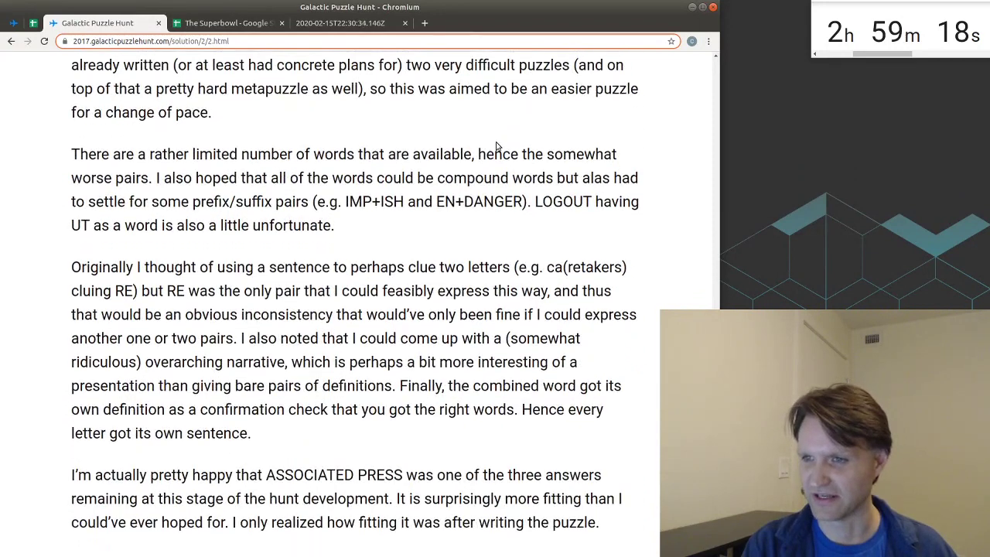
{"action": "scroll", "coordinate": [422, 227], "scroll_direction": "up", "scroll_amount": 1}
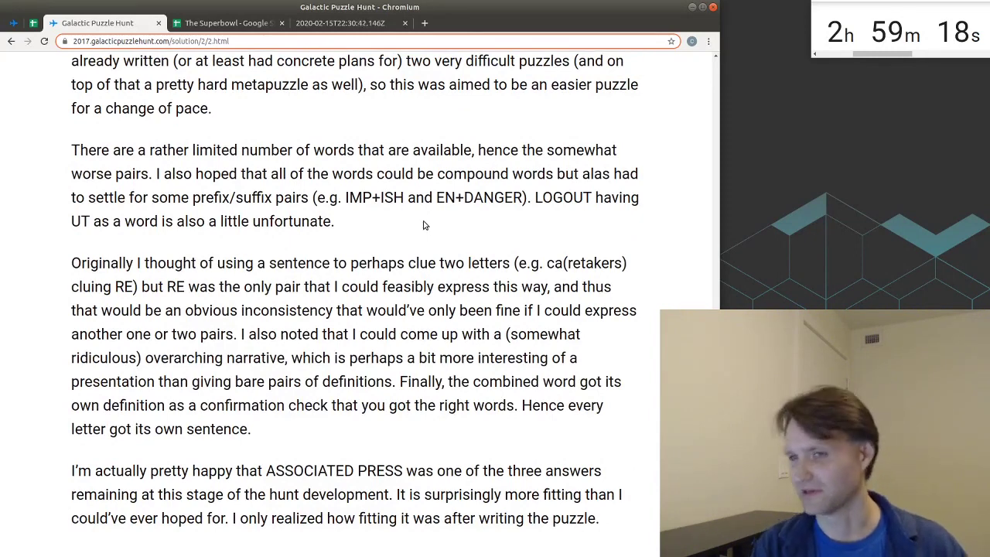
{"action": "left_click_drag", "start_coordinate": [448, 178], "coordinate": [527, 173]}
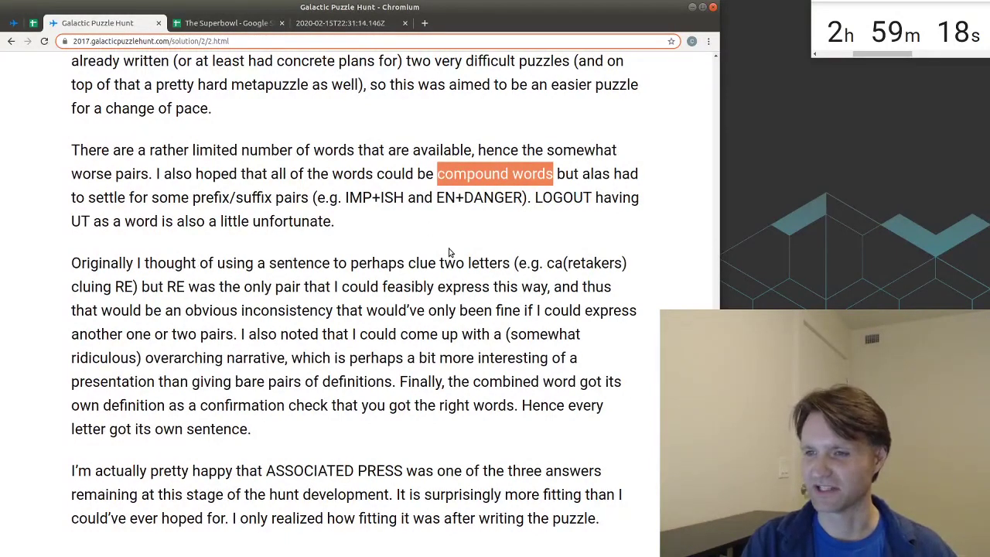
Step: Go back to the solution's extraction paragraph and highlight the answer ASSOCIATED PRESS
{"action": "scroll", "coordinate": [446, 253], "scroll_direction": "up", "scroll_amount": 9}
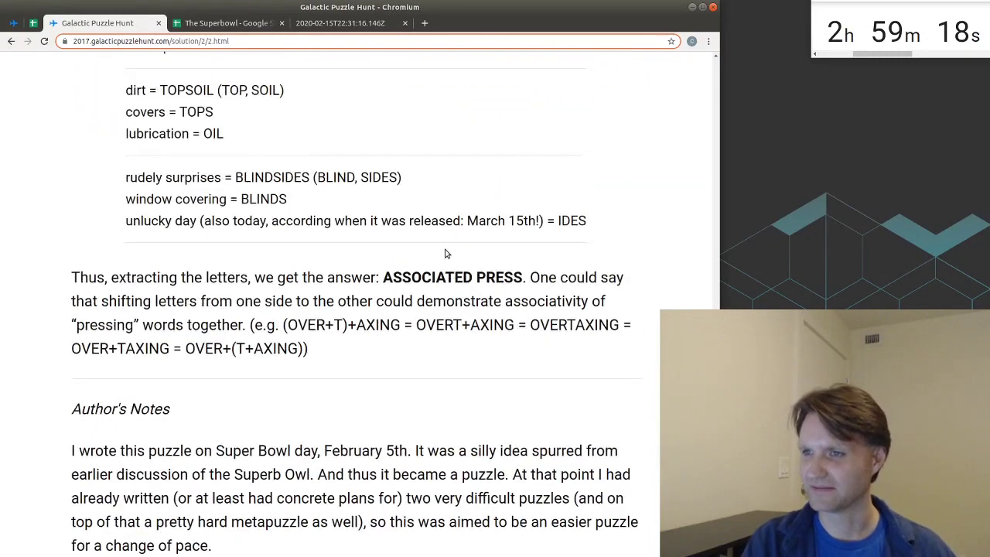
{"action": "scroll", "coordinate": [464, 253], "scroll_direction": "down", "scroll_amount": 4}
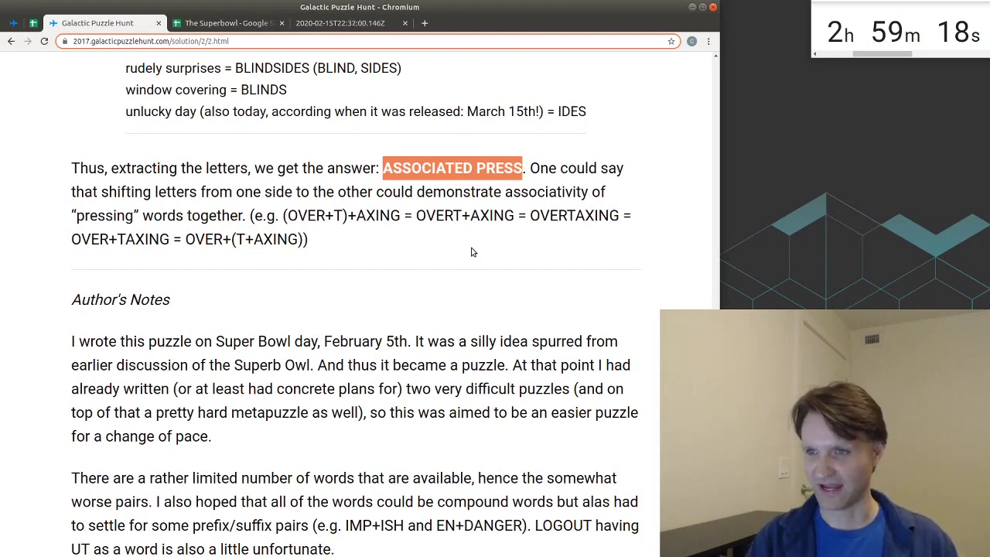
{"action": "left_click_drag", "start_coordinate": [418, 173], "coordinate": [402, 304]}
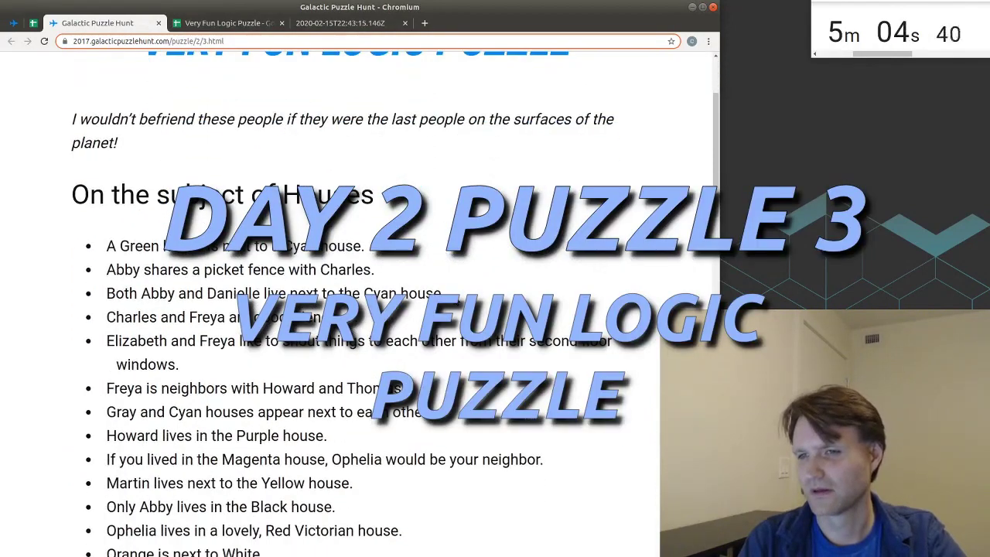
Step: Read through the "On the subject of Houses" clues of the Very Fun Logic Puzzle
{"action": "scroll", "coordinate": [455, 301], "scroll_direction": "down", "scroll_amount": 2}
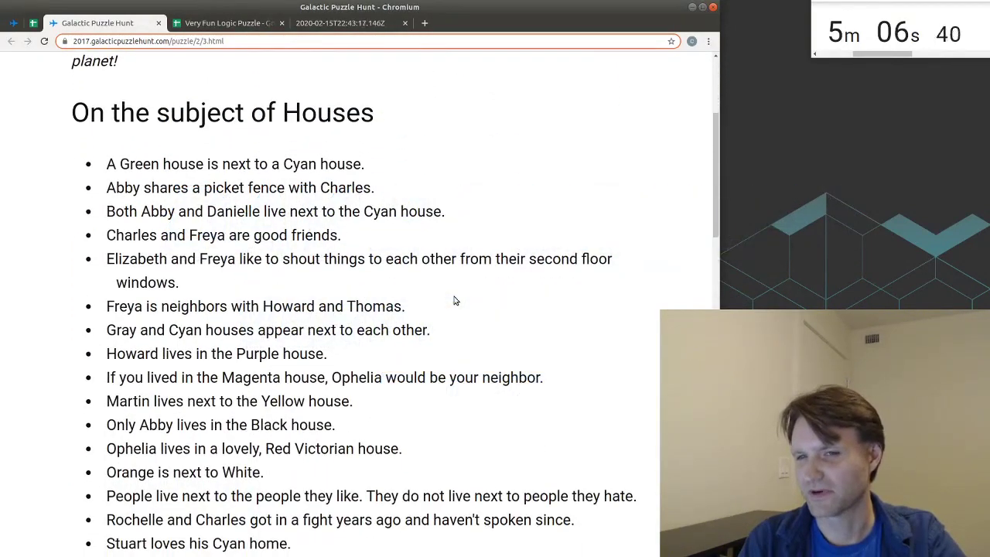
{"action": "scroll", "coordinate": [455, 301], "scroll_direction": "down", "scroll_amount": 4}
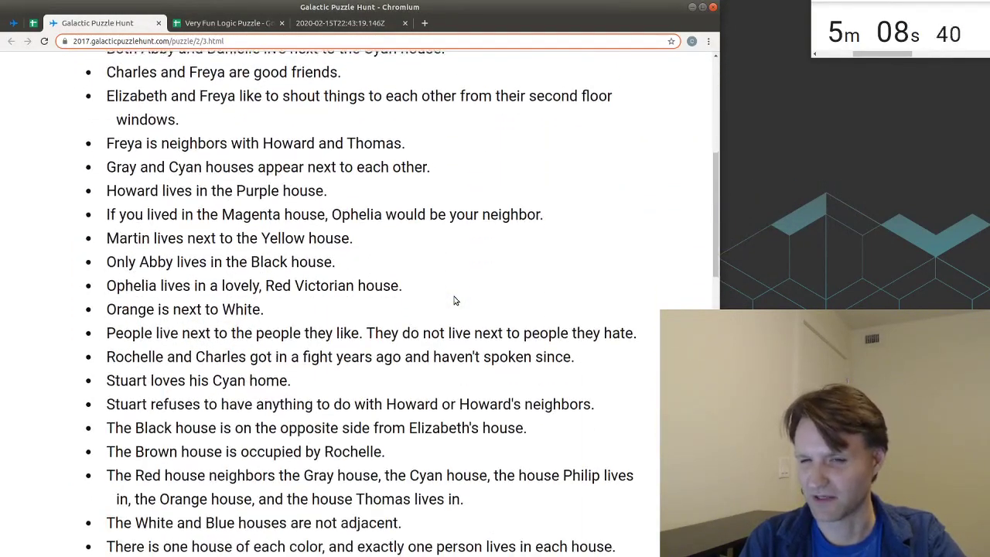
{"action": "scroll", "coordinate": [455, 301], "scroll_direction": "down", "scroll_amount": 3}
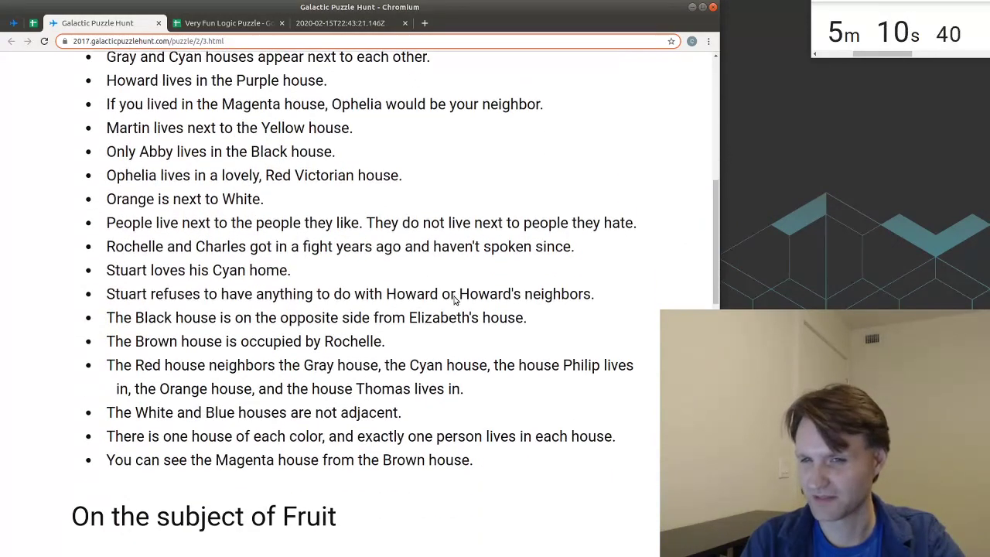
{"action": "scroll", "coordinate": [455, 297], "scroll_direction": "up", "scroll_amount": 4}
{"action": "scroll", "coordinate": [455, 301], "scroll_direction": "up", "scroll_amount": 4}
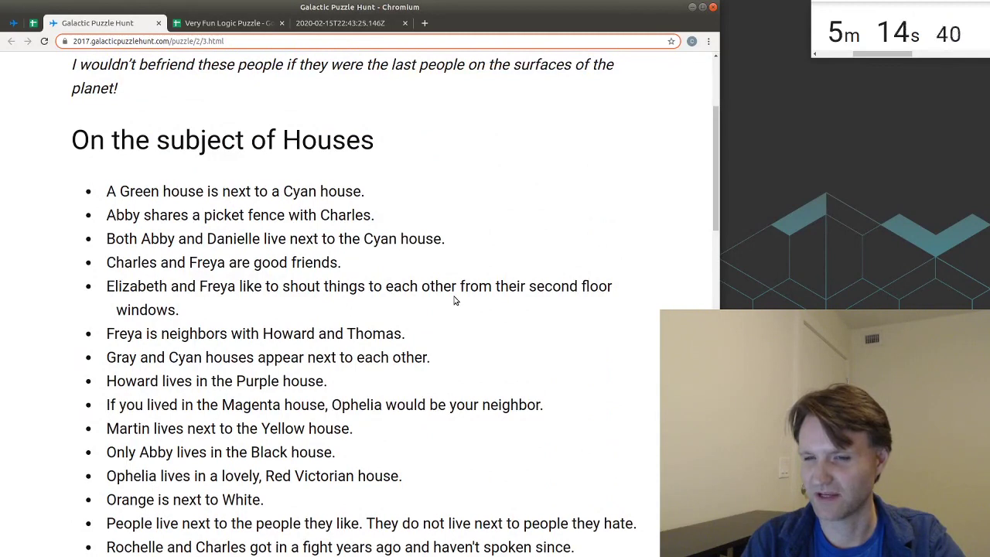
{"action": "scroll", "coordinate": [455, 301], "scroll_direction": "down", "scroll_amount": 7}
{"action": "scroll", "coordinate": [458, 298], "scroll_direction": "up", "scroll_amount": 1}
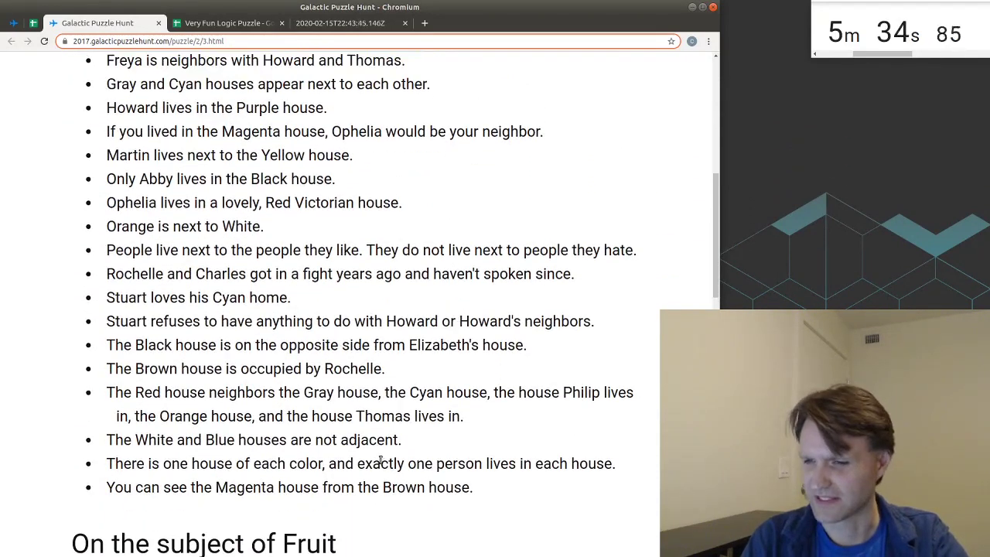
Step: Highlight the clues on one person per house and on the Black house, and look over the start of the Fruit clues
{"action": "left_click_drag", "start_coordinate": [381, 464], "coordinate": [595, 463]}
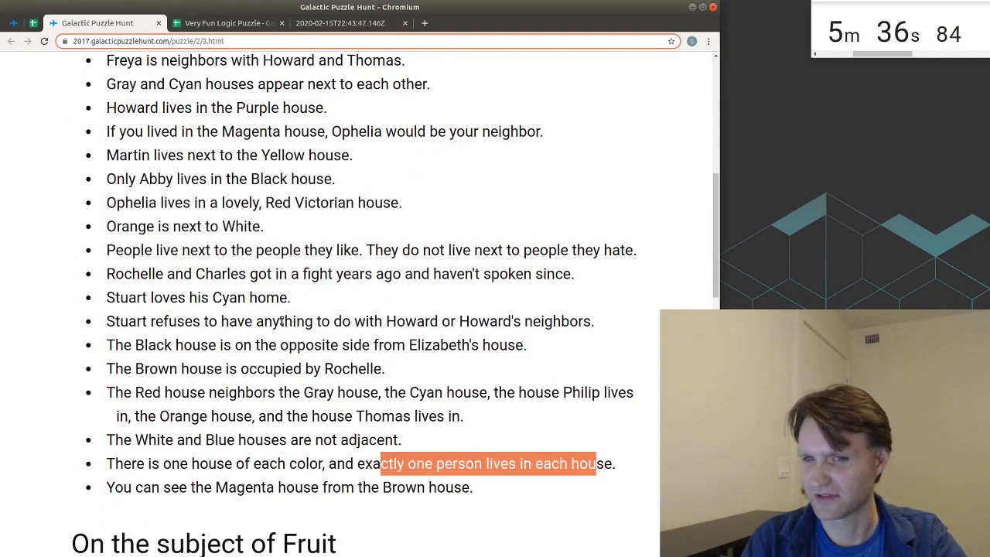
{"action": "left_click_drag", "start_coordinate": [107, 178], "coordinate": [314, 178]}
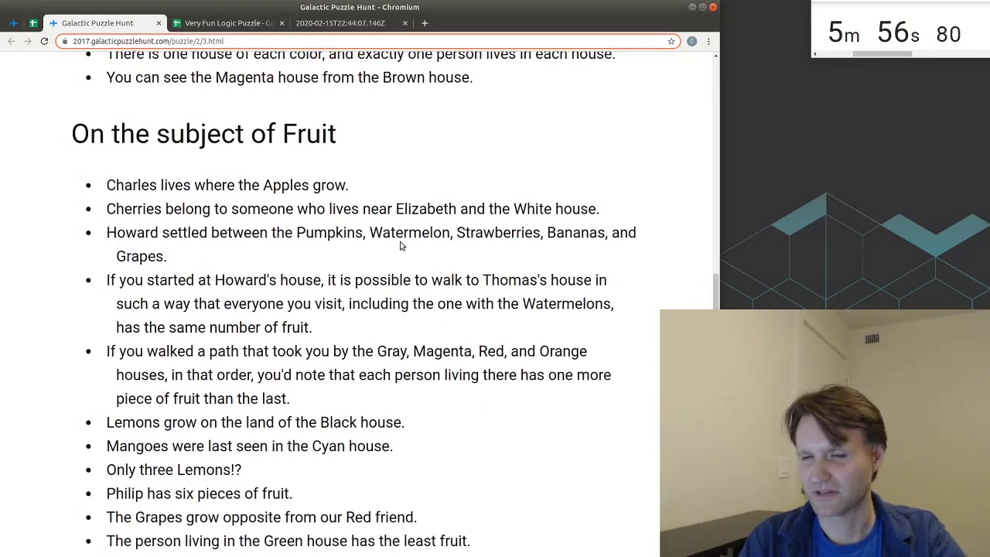
{"action": "scroll", "coordinate": [400, 247], "scroll_direction": "up", "scroll_amount": 3}
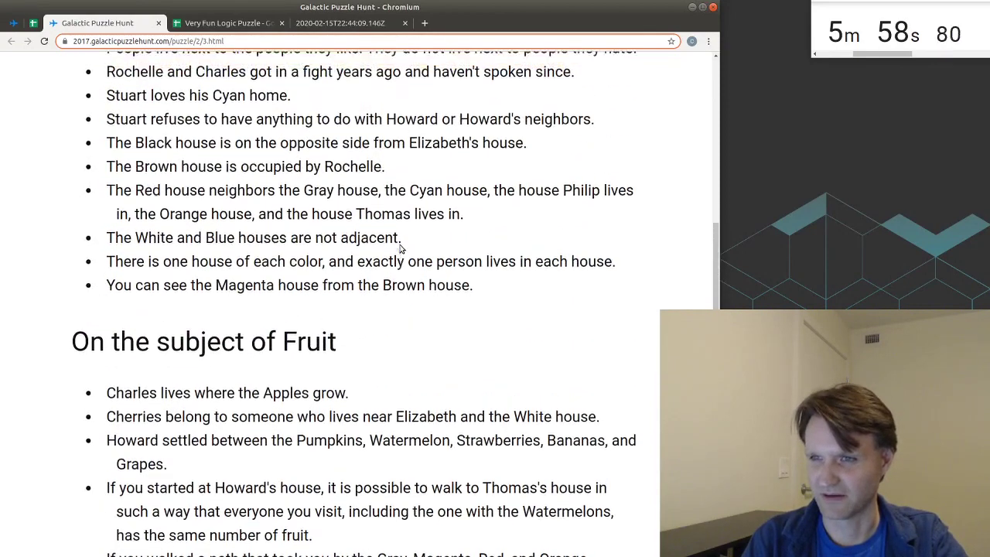
{"action": "scroll", "coordinate": [401, 246], "scroll_direction": "up", "scroll_amount": 5}
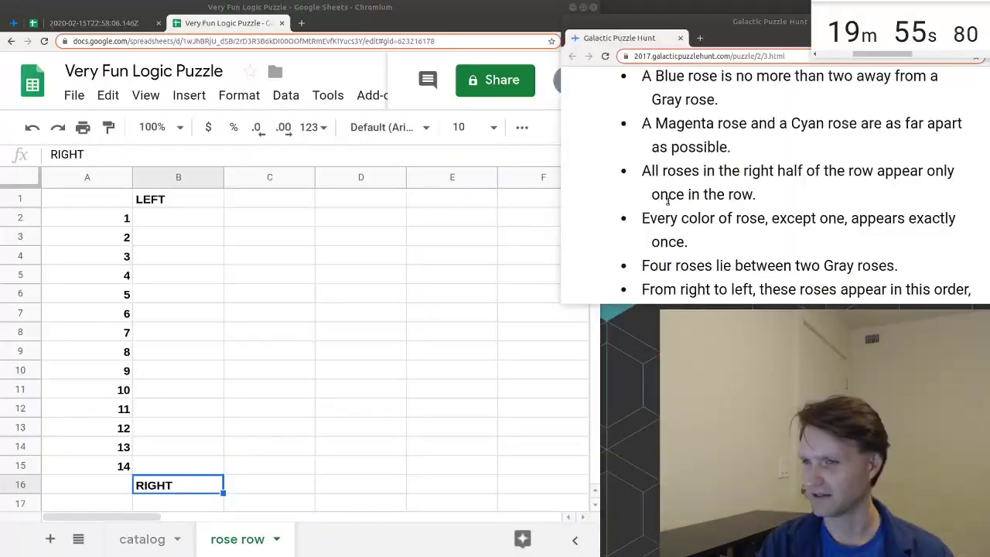
Step: Read through the rose row clues, from the Magenta and Cyan spacing to the Green, Orange, Black, Red ordering
{"action": "scroll", "coordinate": [665, 195], "scroll_direction": "up", "scroll_amount": 2}
{"action": "scroll", "coordinate": [665, 194], "scroll_direction": "down", "scroll_amount": 3}
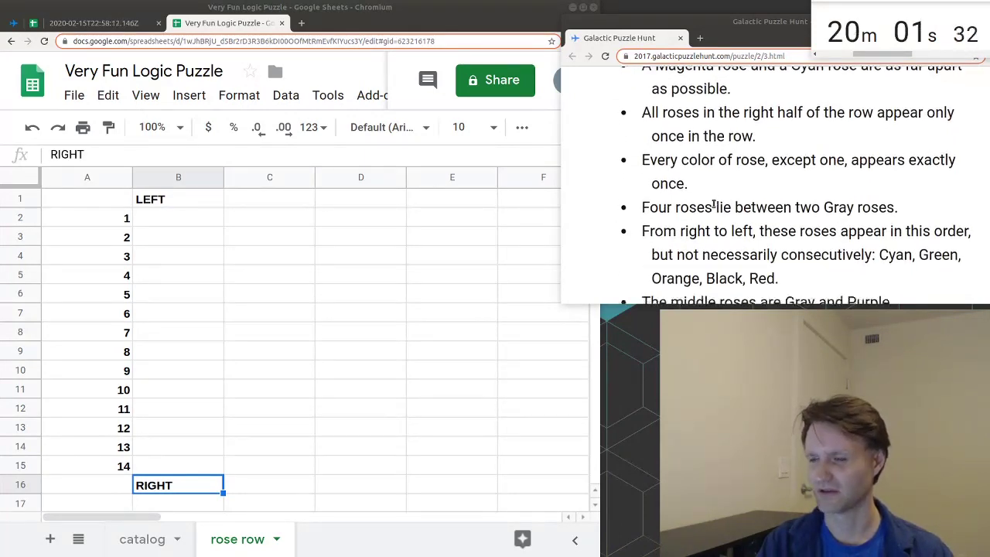
{"action": "scroll", "coordinate": [724, 220], "scroll_direction": "down", "scroll_amount": 3}
{"action": "left_click_drag", "start_coordinate": [672, 233], "coordinate": [777, 248]}
{"action": "scroll", "coordinate": [776, 249], "scroll_direction": "up", "scroll_amount": 3}
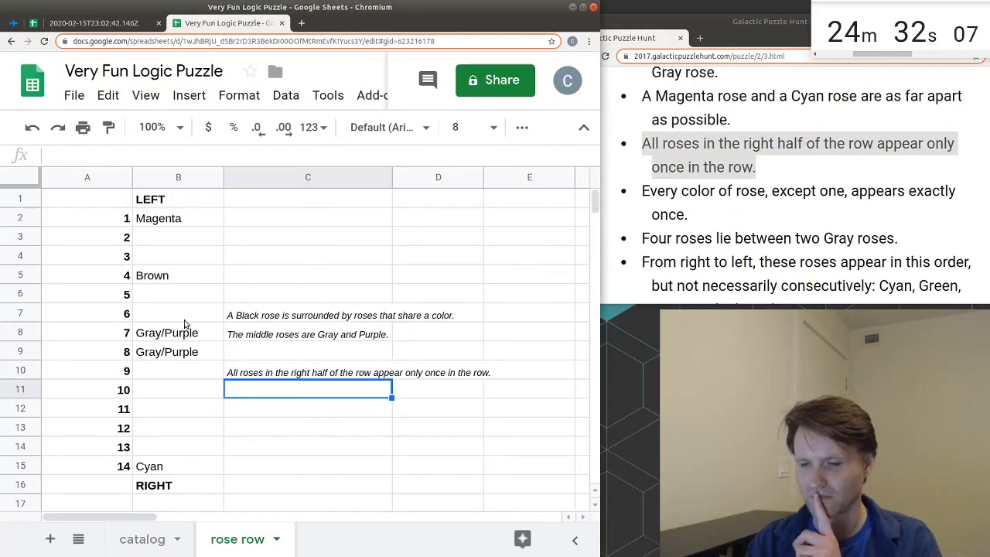
Step: Check the Black rose clue and the right-half clue against positions 5 to 10 of the rose row
{"action": "left_click", "coordinate": [261, 319]}
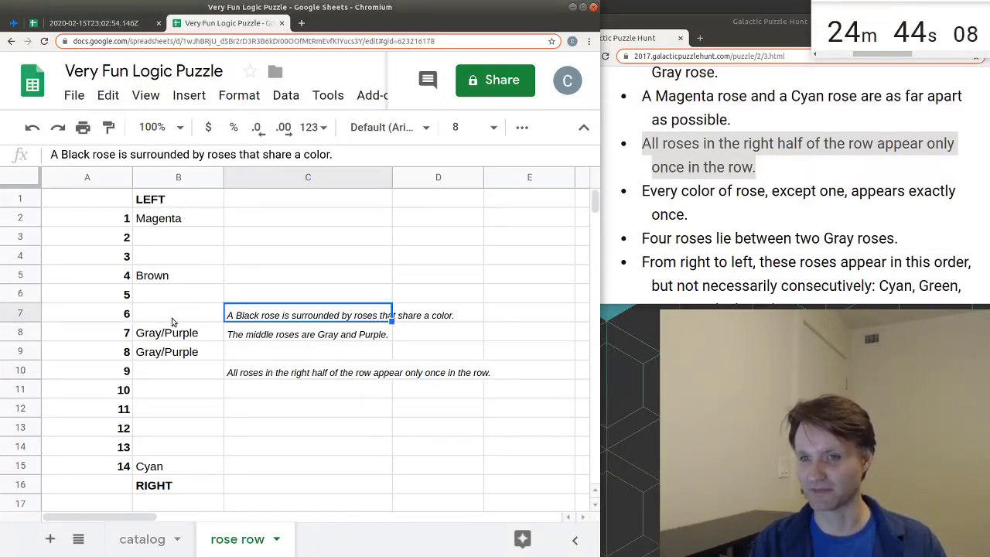
{"action": "left_click", "coordinate": [147, 318]}
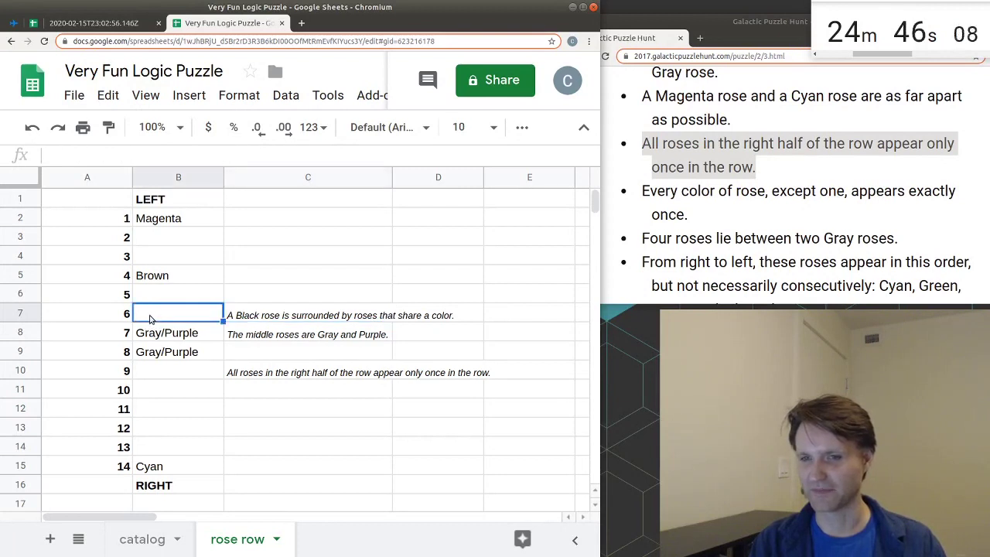
{"action": "left_click", "coordinate": [152, 334]}
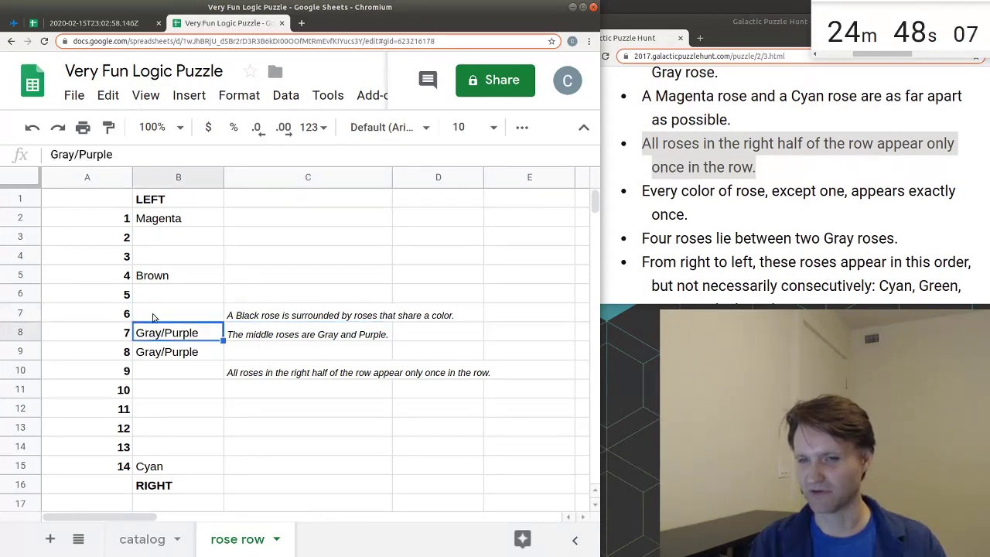
{"action": "left_click", "coordinate": [157, 317]}
{"action": "left_click", "coordinate": [153, 301]}
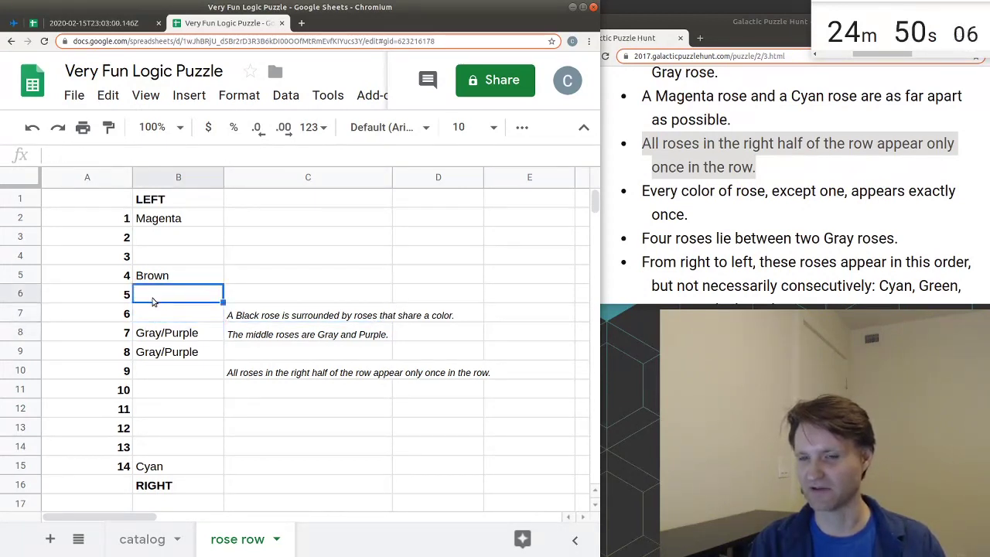
{"action": "left_click", "coordinate": [155, 358]}
{"action": "left_click", "coordinate": [157, 373]}
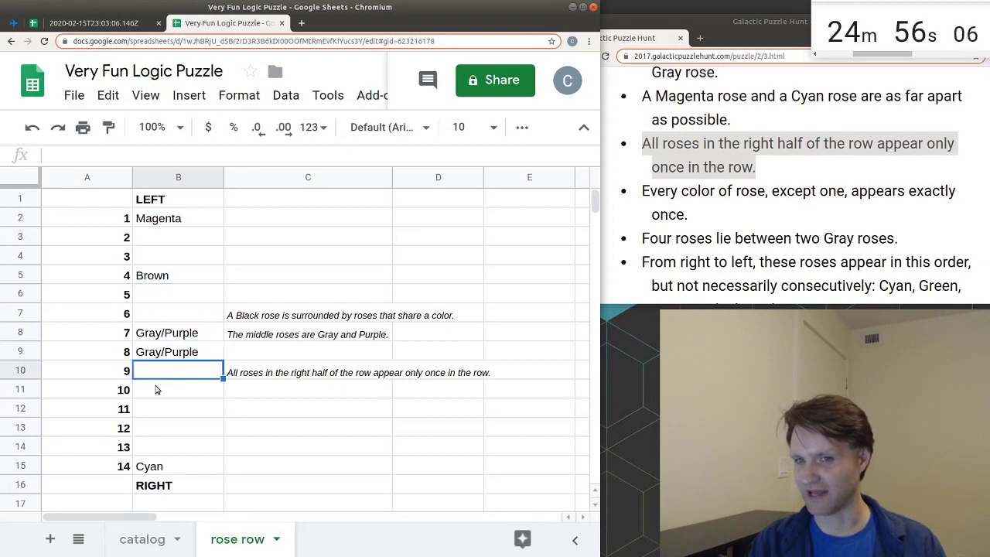
{"action": "left_click", "coordinate": [157, 389]}
{"action": "left_click", "coordinate": [239, 379]}
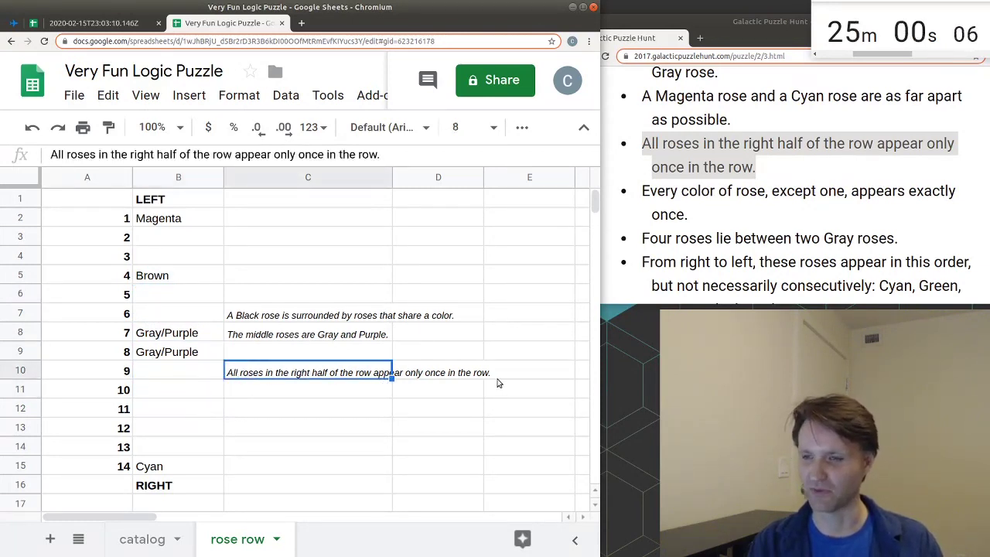
Step: Single out the right half of the rose row and set the rose at position 8 to Purple
{"action": "left_click_drag", "start_coordinate": [166, 352], "coordinate": [172, 470]}
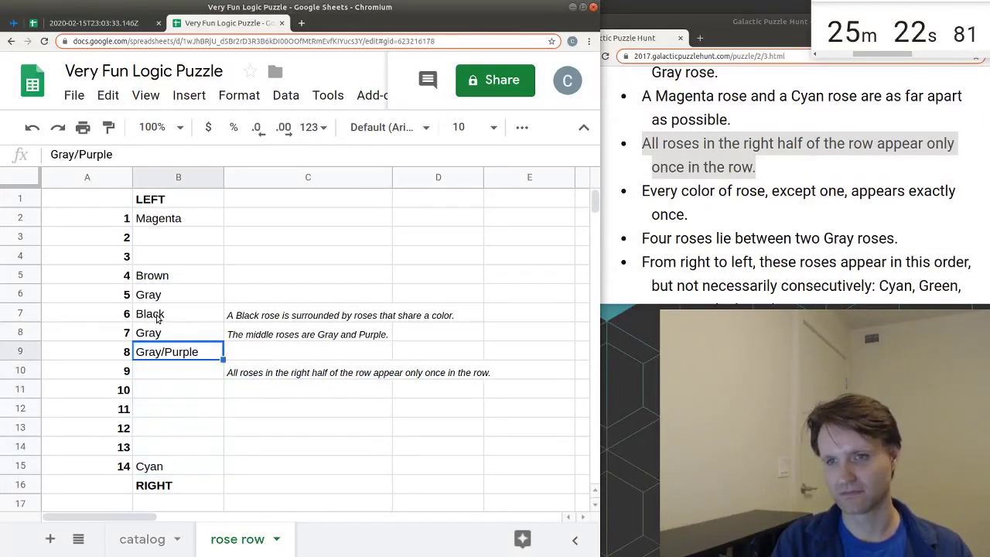
{"action": "type", "text": "Purple"}
{"action": "key", "text": "Return"}
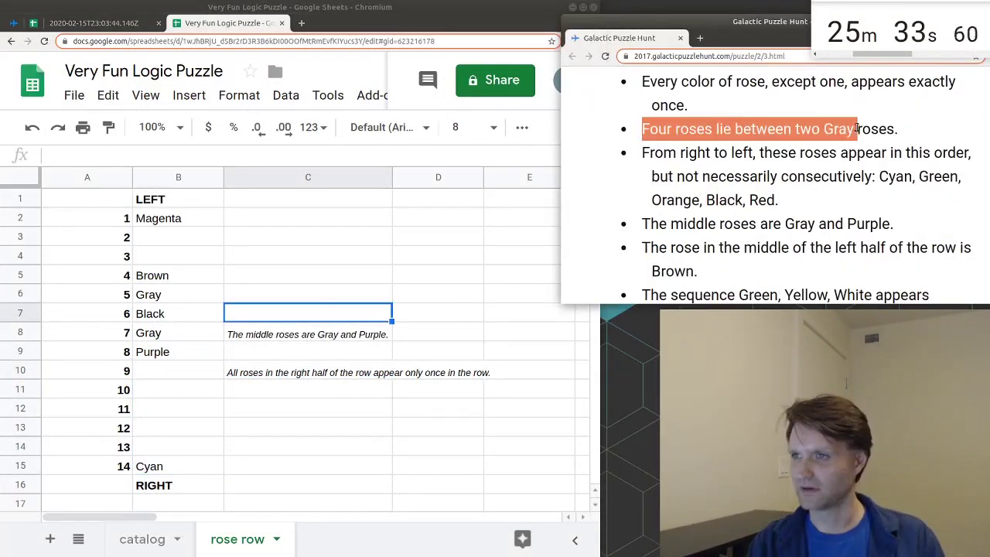
Step: Highlight the clue "Four roses lie between two Gray roses" and test it against positions 5 to 11 of the row
{"action": "left_click_drag", "start_coordinate": [857, 129], "coordinate": [894, 129]}
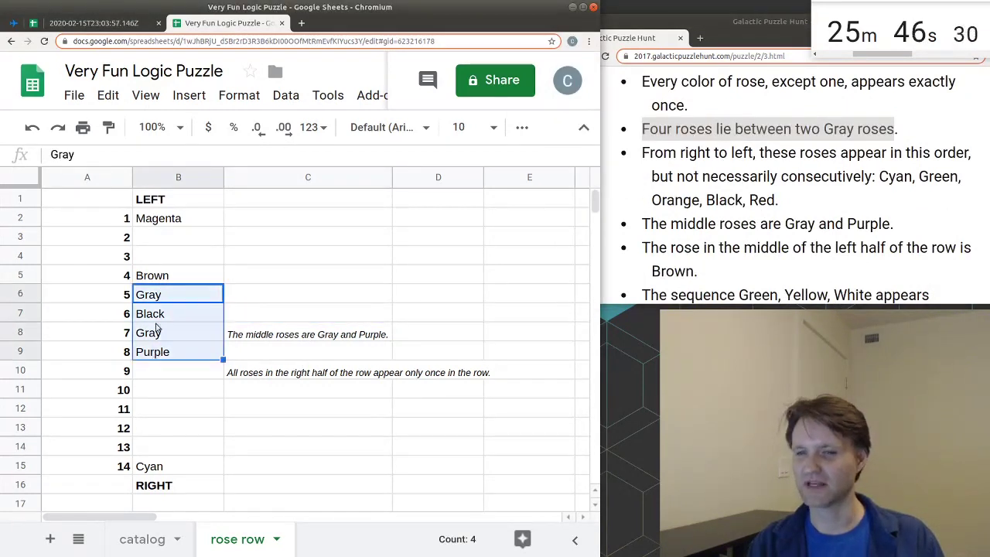
{"action": "left_click", "coordinate": [157, 338]}
{"action": "left_click", "coordinate": [155, 370]}
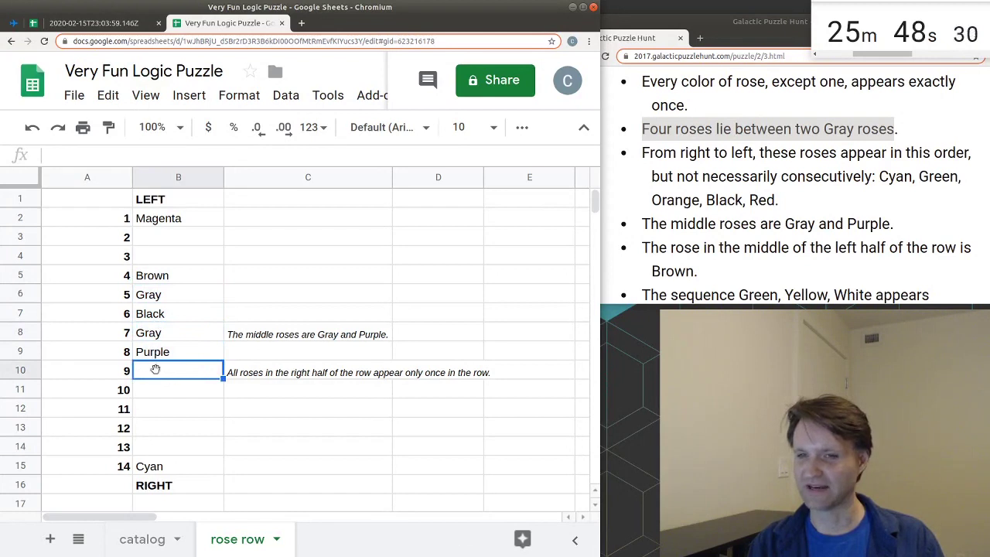
{"action": "left_click_drag", "start_coordinate": [150, 295], "coordinate": [162, 381]}
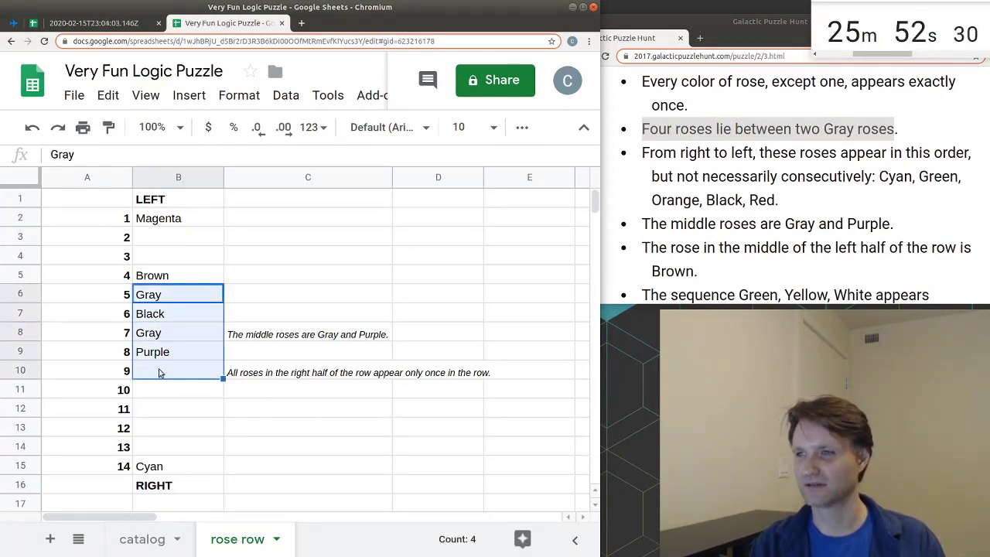
{"action": "left_click", "coordinate": [177, 370]}
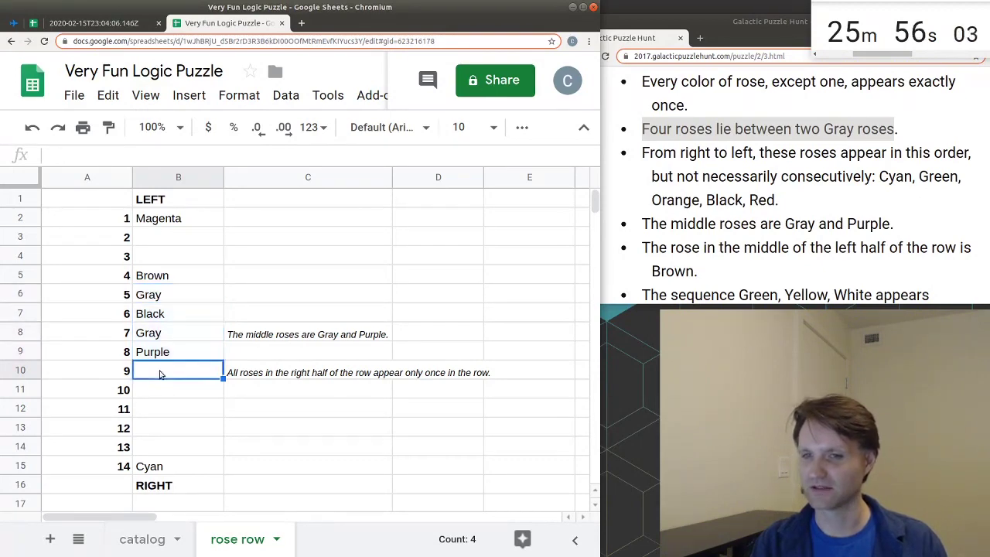
{"action": "left_click", "coordinate": [159, 407]}
{"action": "left_click", "coordinate": [157, 379]}
{"action": "left_click", "coordinate": [157, 410]}
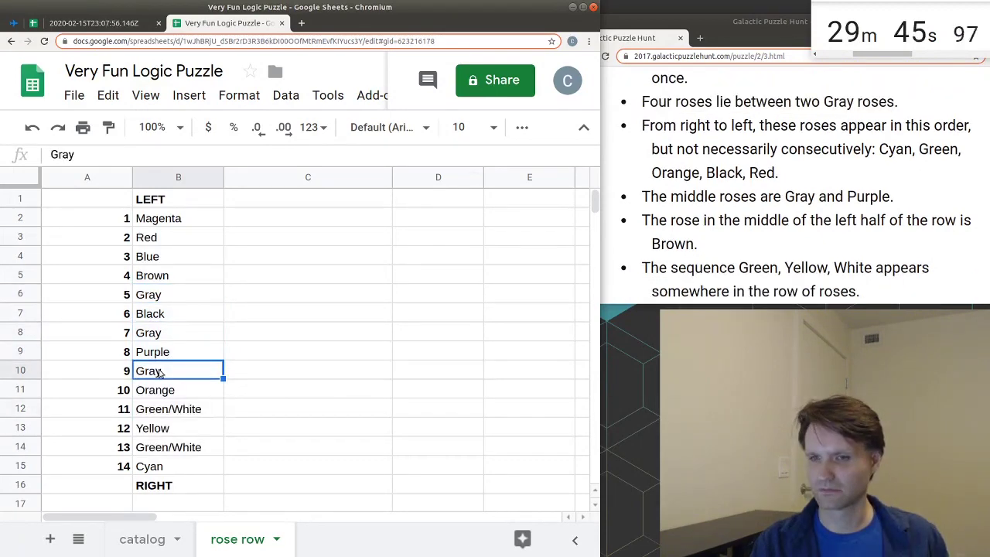
Step: Check the spacing of the Gray roses at positions 5, 7 and 9 in the filled row
{"action": "left_click", "coordinate": [164, 331]}
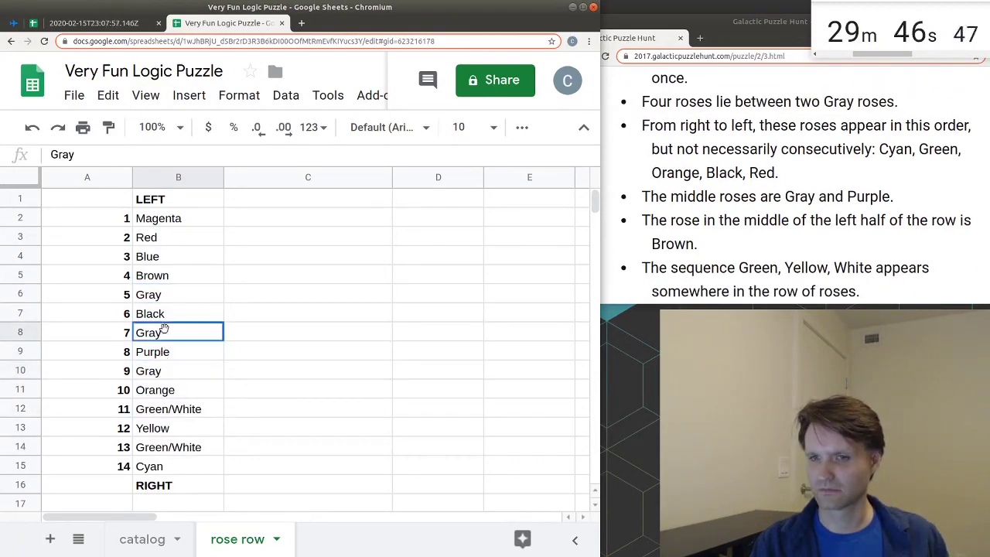
{"action": "left_click", "coordinate": [163, 301]}
{"action": "left_click_drag", "start_coordinate": [181, 313], "coordinate": [178, 350]}
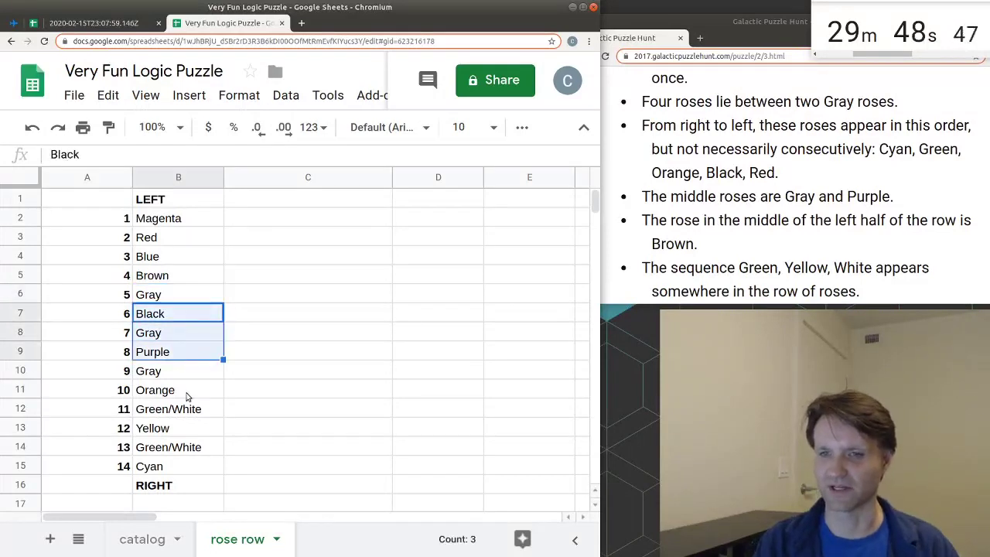
{"action": "left_click", "coordinate": [187, 377]}
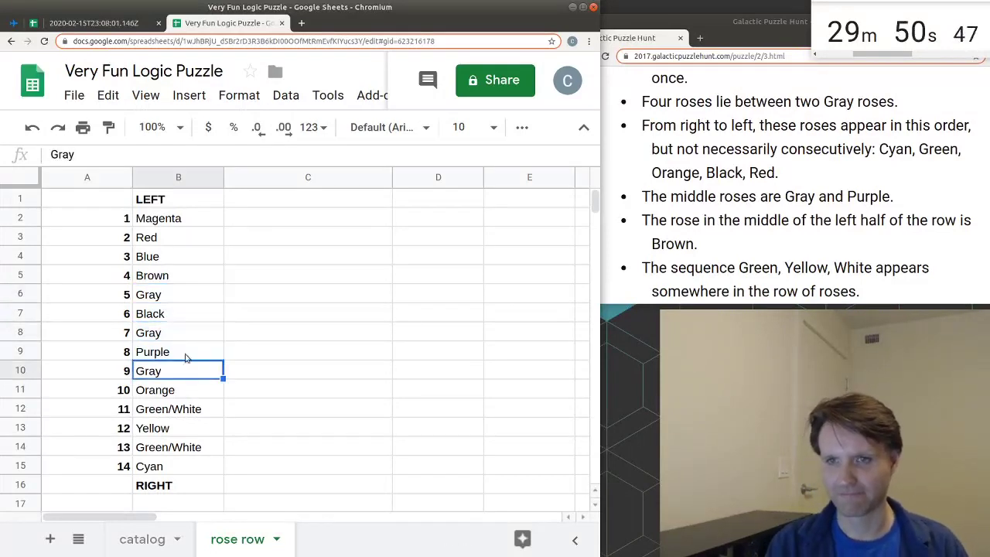
Step: Undo the recent rose row entries and note deletions, back to before Gray was placed at position 9
{"action": "left_click", "coordinate": [32, 128]}
{"action": "left_click", "coordinate": [33, 127]}
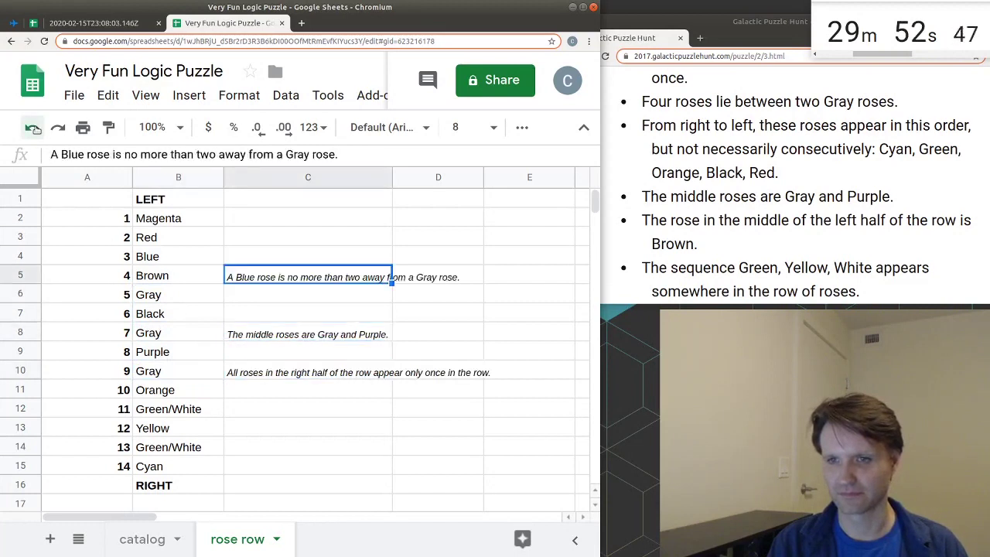
{"action": "left_click", "coordinate": [33, 128]}
{"action": "left_click", "coordinate": [32, 128]}
{"action": "left_click", "coordinate": [33, 128]}
{"action": "left_click", "coordinate": [32, 128]}
{"action": "left_click", "coordinate": [33, 128]}
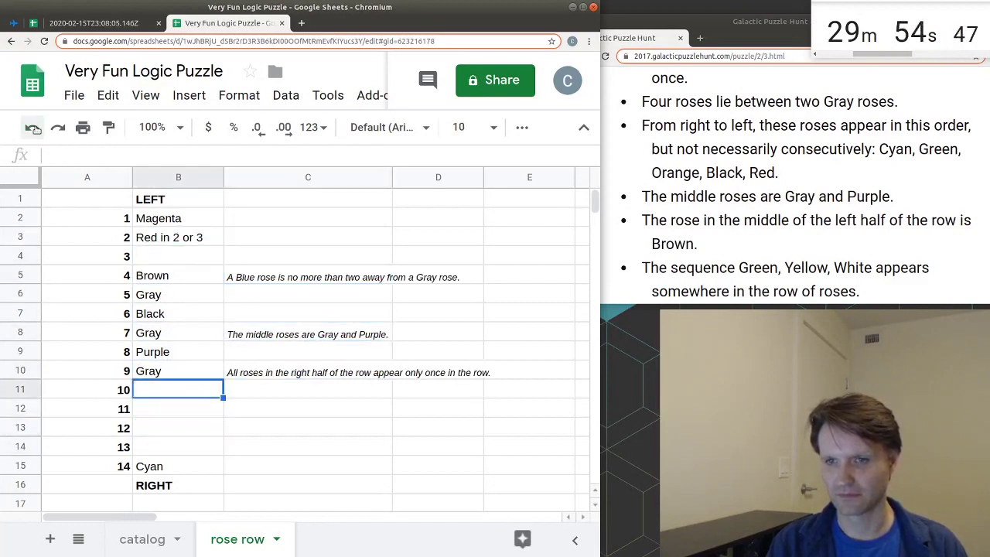
{"action": "left_click", "coordinate": [32, 128]}
{"action": "key", "text": "Up"}
{"action": "key", "text": "Up"}
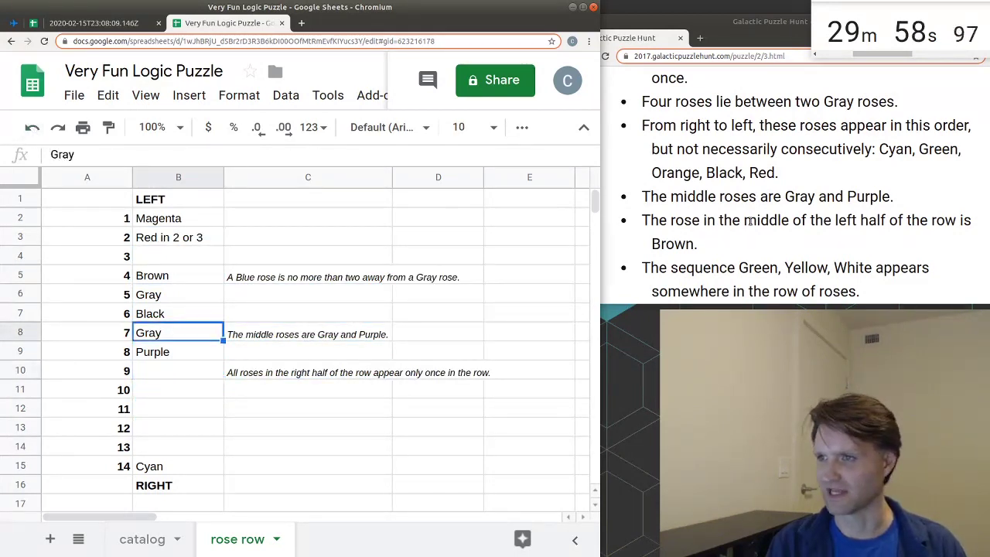
Step: Highlight the clue "Four roses lie between two Gray roses" again and count from the middle roses at positions 7 and 8
{"action": "left_click", "coordinate": [776, 105]}
{"action": "triple_click", "coordinate": [776, 105]}
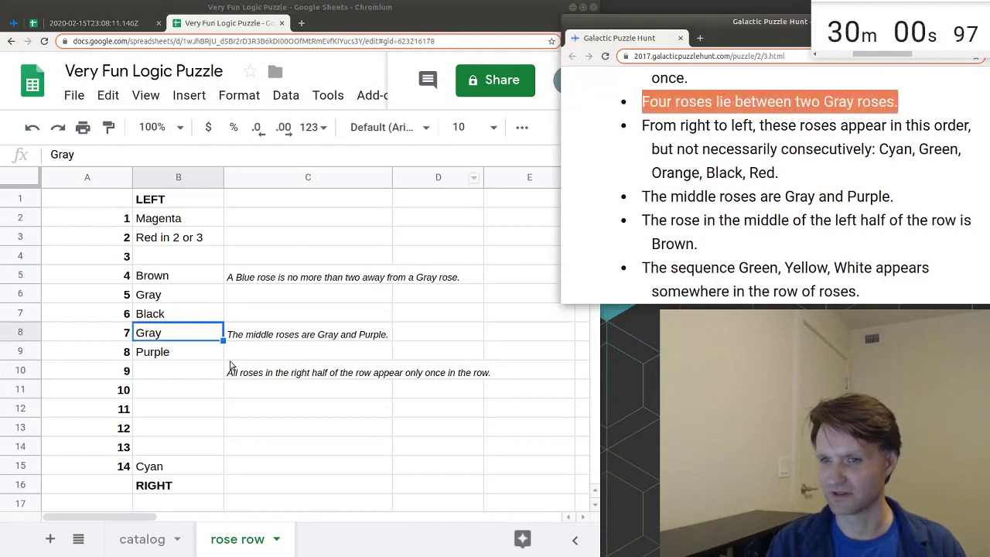
{"action": "left_click", "coordinate": [167, 356]}
{"action": "left_click", "coordinate": [162, 338]}
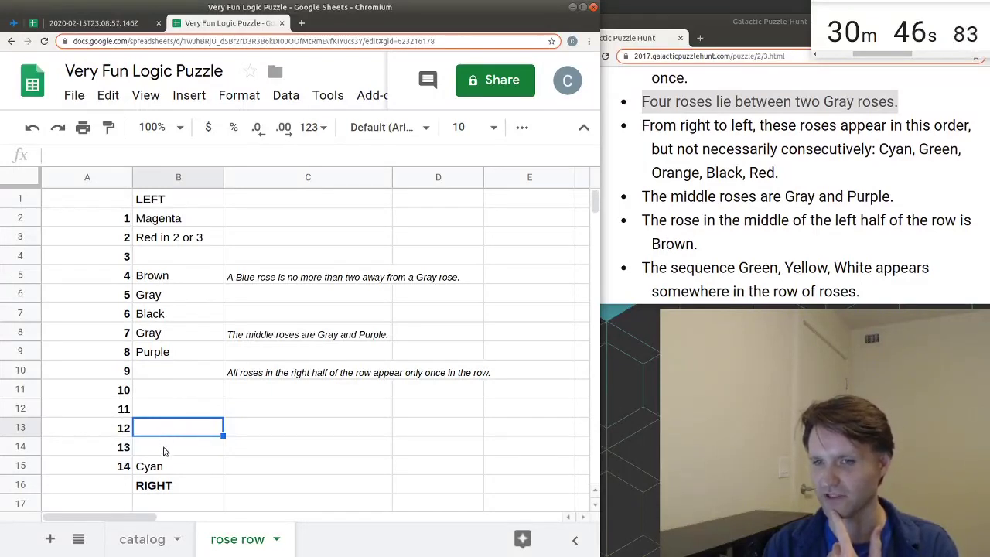
Step: Enter Gray as the rose at position 10 of the rose row
{"action": "left_click", "coordinate": [184, 391]}
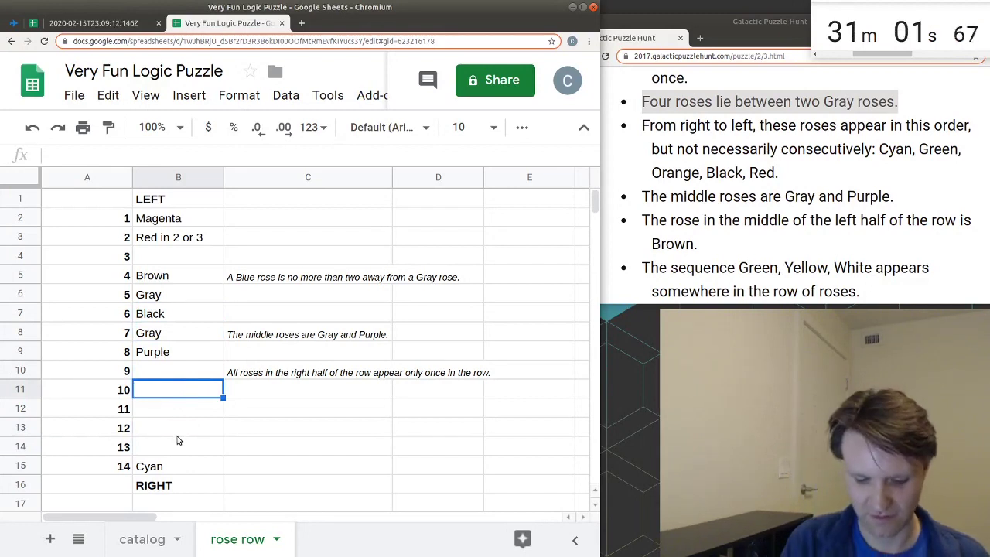
{"action": "type", "text": "Gray"}
{"action": "key", "text": "Return"}
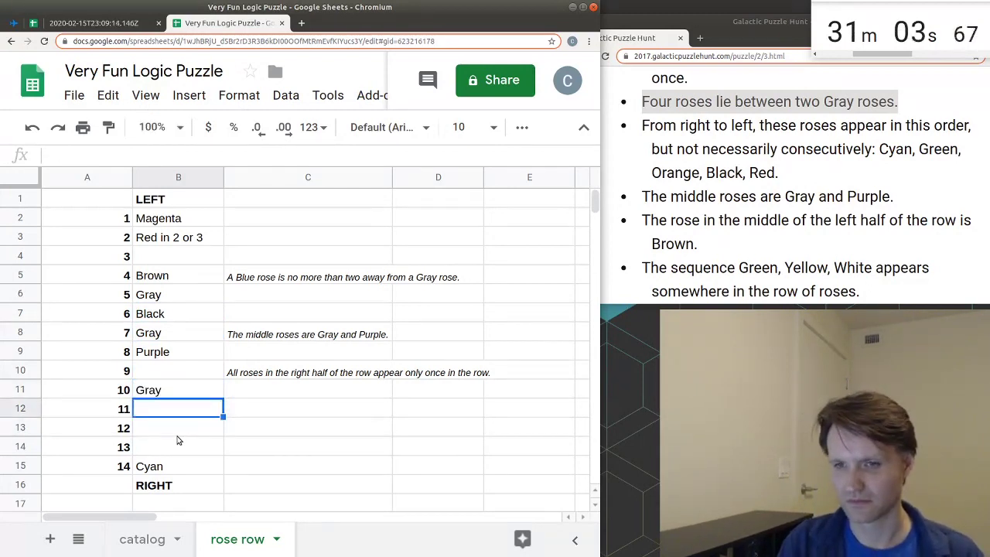
{"action": "key", "text": "Down"}
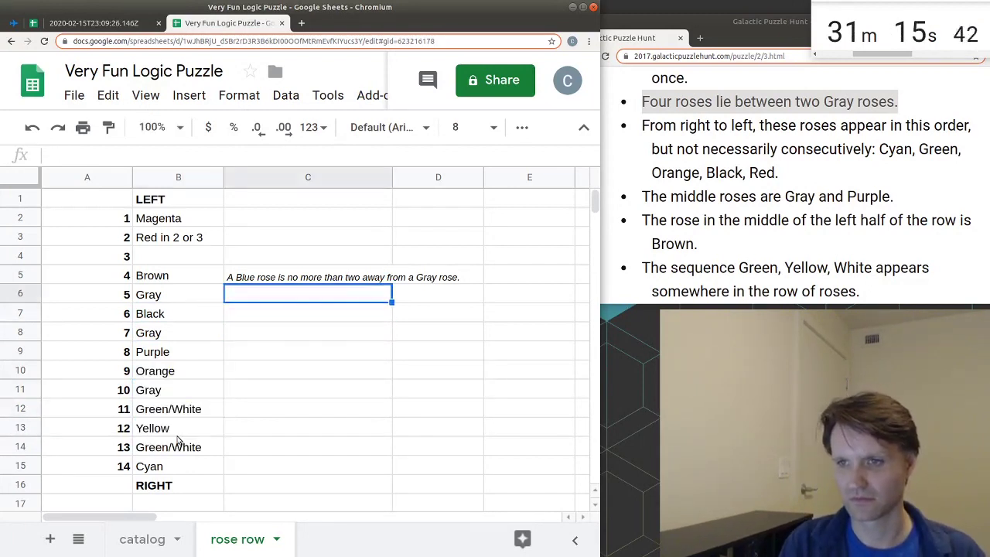
{"action": "key", "text": "Up"}
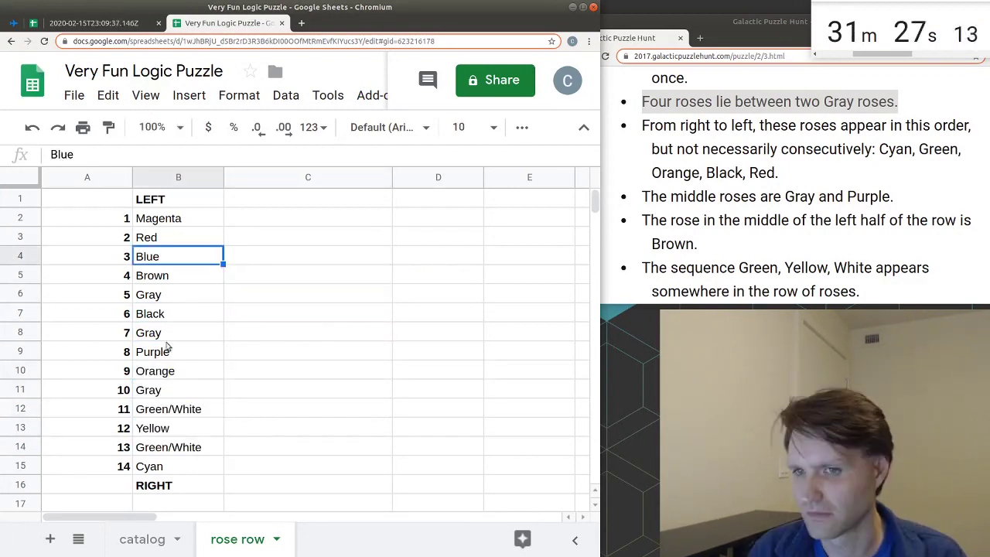
Step: Highlight the Green, Yellow, White sequence clue and compare it with the colors at positions 1 to 14
{"action": "left_click", "coordinate": [696, 221]}
{"action": "triple_click", "coordinate": [683, 232]}
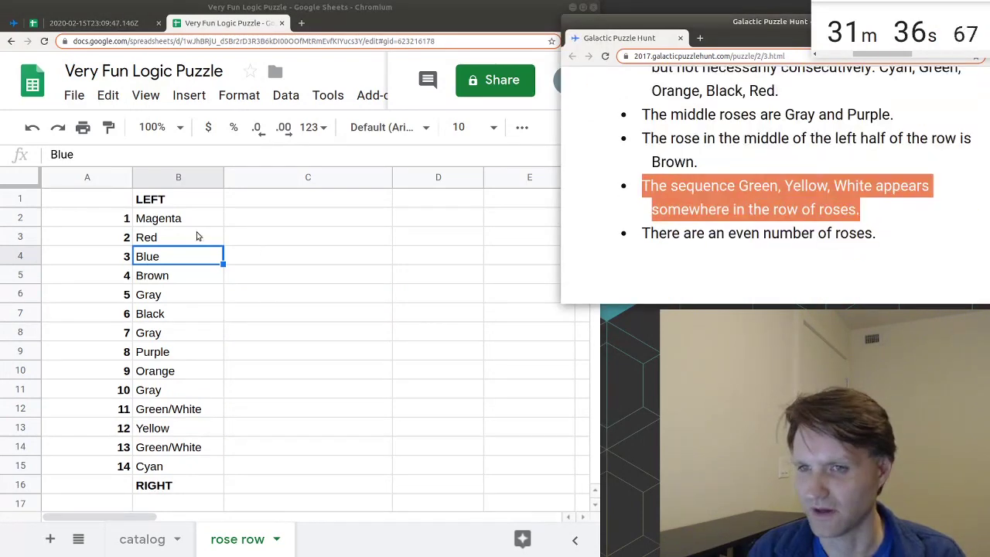
{"action": "left_click_drag", "start_coordinate": [192, 224], "coordinate": [189, 466]}
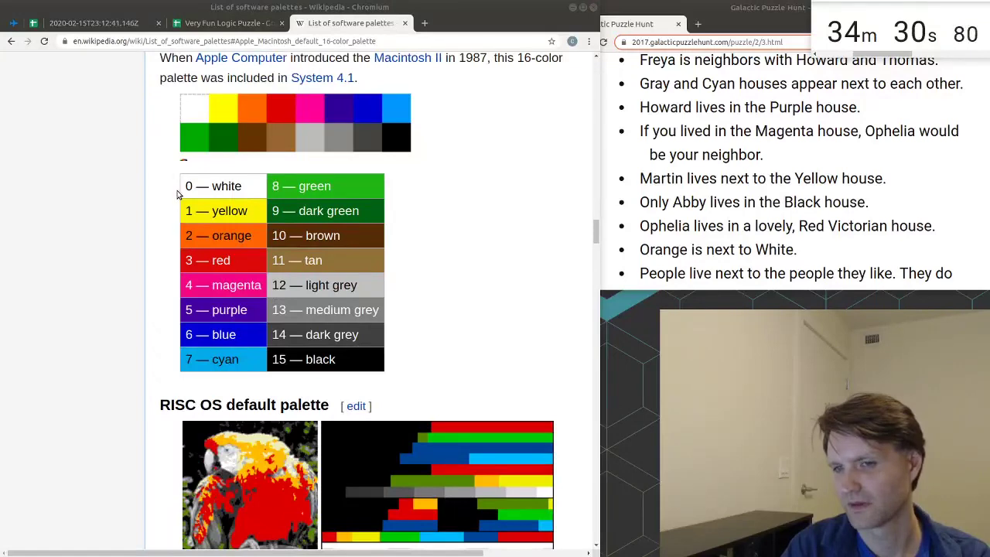
Step: Examine the numbered color table of the Apple Macintosh default 16-color palette on Wikipedia's list of software palettes
{"action": "left_click_drag", "start_coordinate": [177, 195], "coordinate": [356, 364]}
{"action": "left_click", "coordinate": [273, 242]}
{"action": "scroll", "coordinate": [273, 242], "scroll_direction": "up", "scroll_amount": 3}
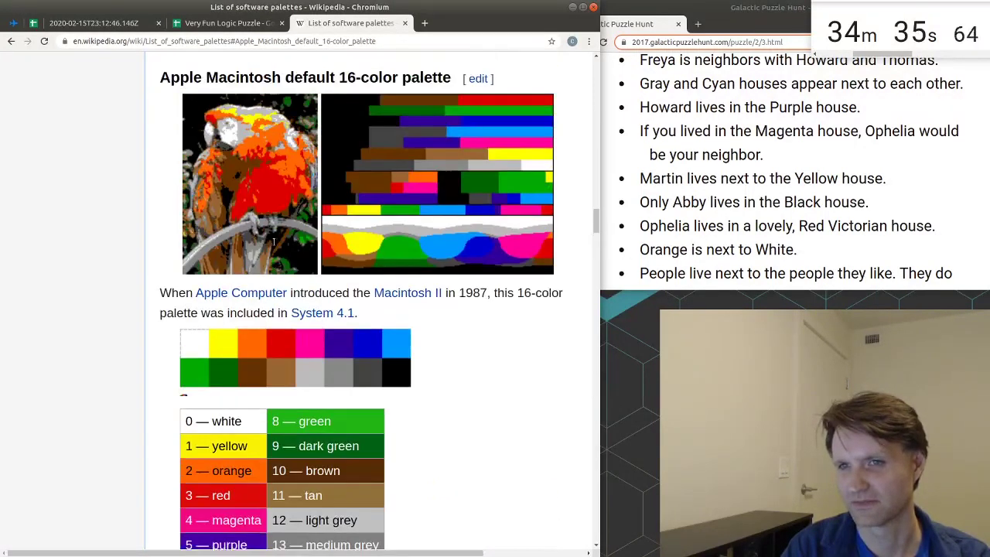
{"action": "scroll", "coordinate": [150, 219], "scroll_direction": "down", "scroll_amount": 2}
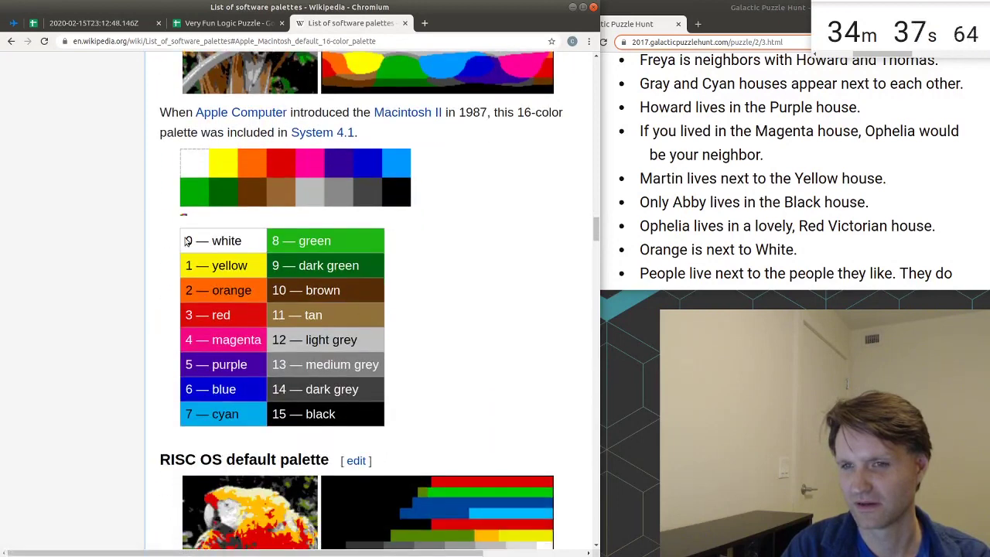
Step: Compare the dark green, tan and grey entries in the Macintosh 16-color palette table by highlighting them
{"action": "scroll", "coordinate": [429, 363], "scroll_direction": "up", "scroll_amount": 3}
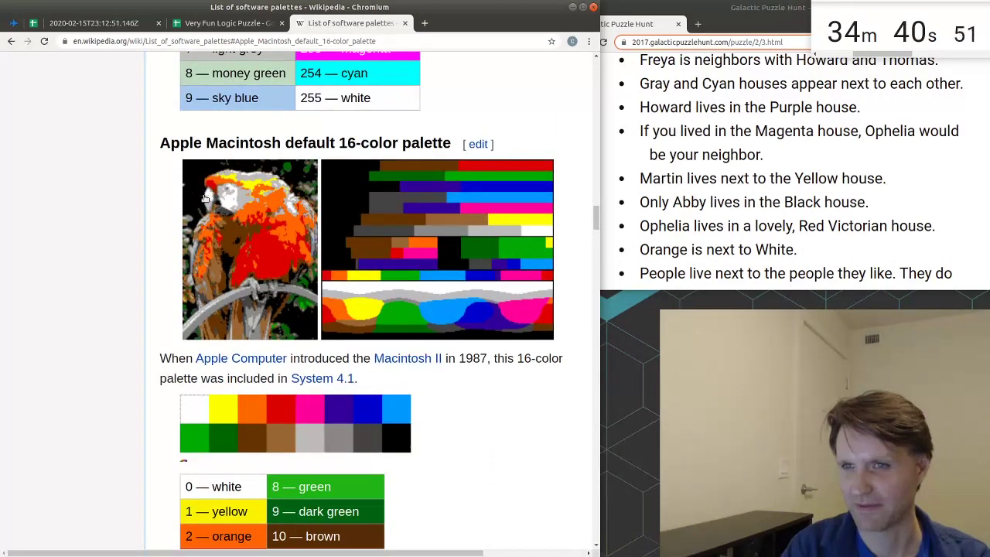
{"action": "scroll", "coordinate": [456, 232], "scroll_direction": "down", "scroll_amount": 2}
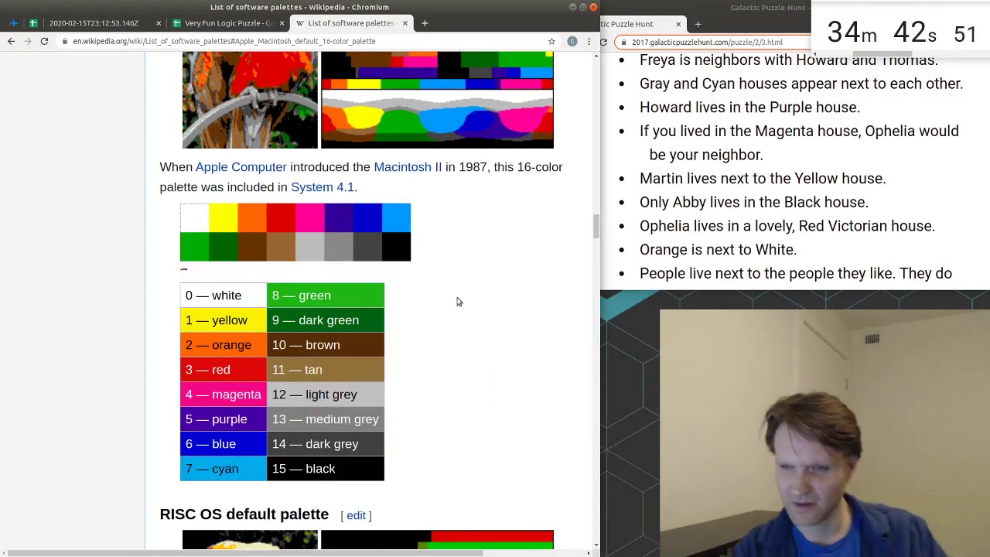
{"action": "left_click_drag", "start_coordinate": [271, 320], "coordinate": [387, 328]}
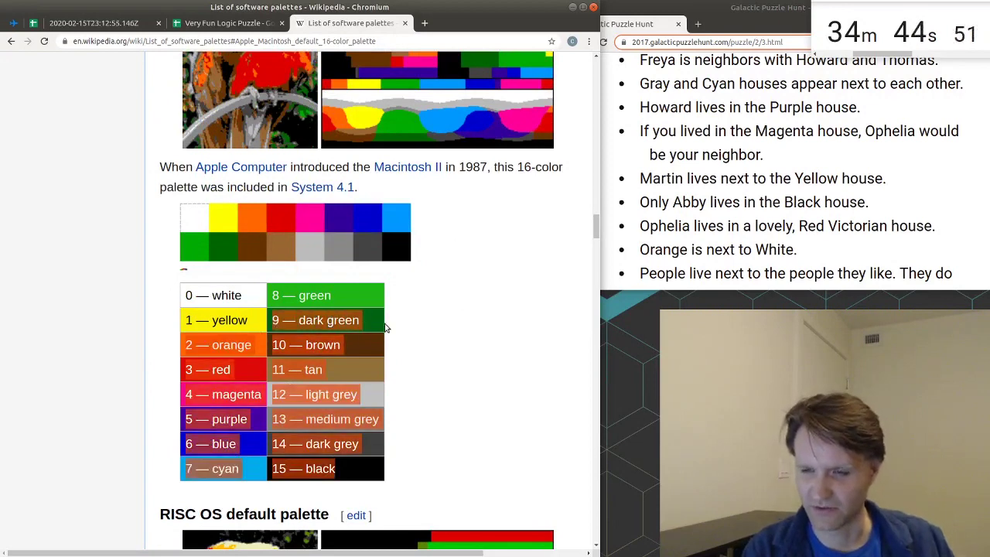
{"action": "left_click", "coordinate": [390, 330]}
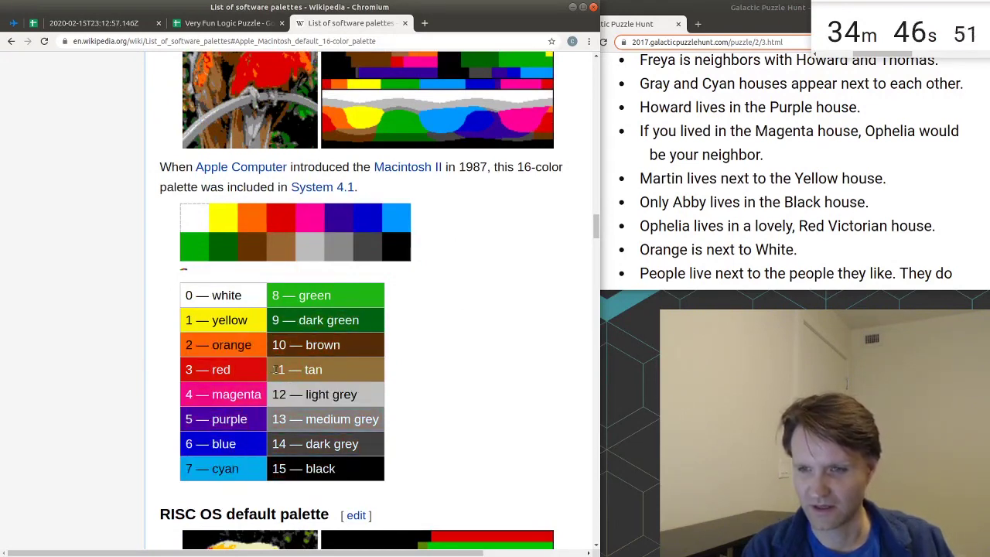
{"action": "left_click_drag", "start_coordinate": [275, 370], "coordinate": [332, 373]}
{"action": "scroll", "coordinate": [367, 364], "scroll_direction": "down", "scroll_amount": 1}
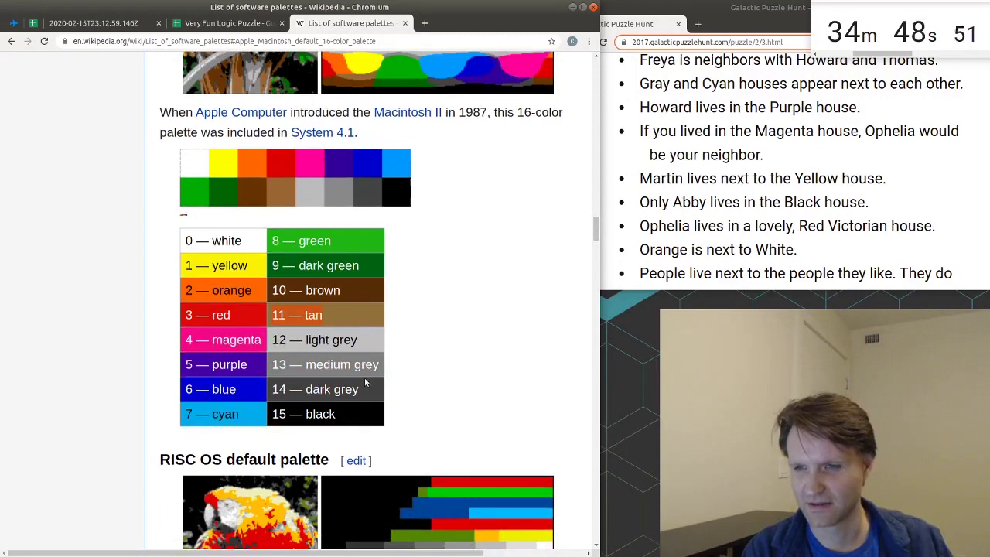
{"action": "left_click_drag", "start_coordinate": [361, 393], "coordinate": [275, 340]}
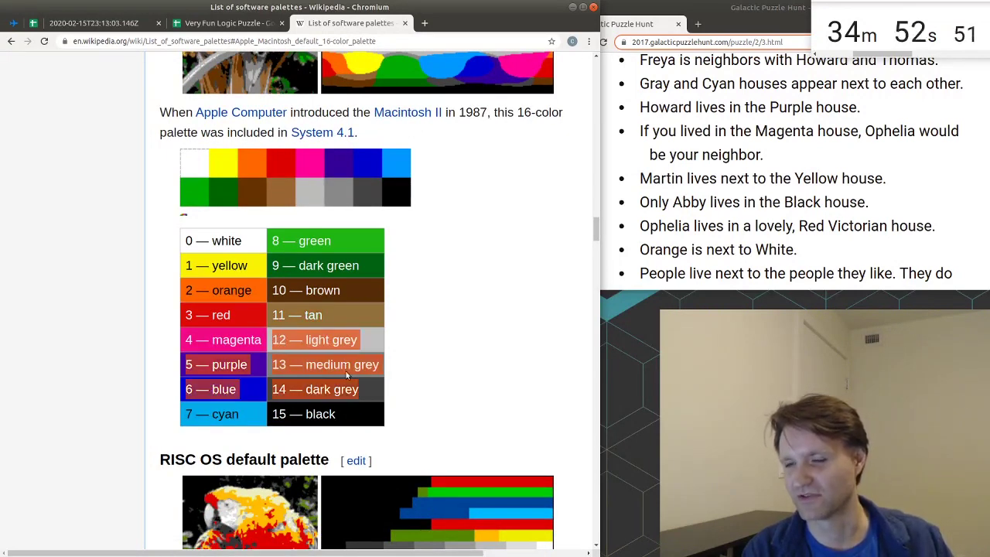
{"action": "left_click", "coordinate": [369, 393]}
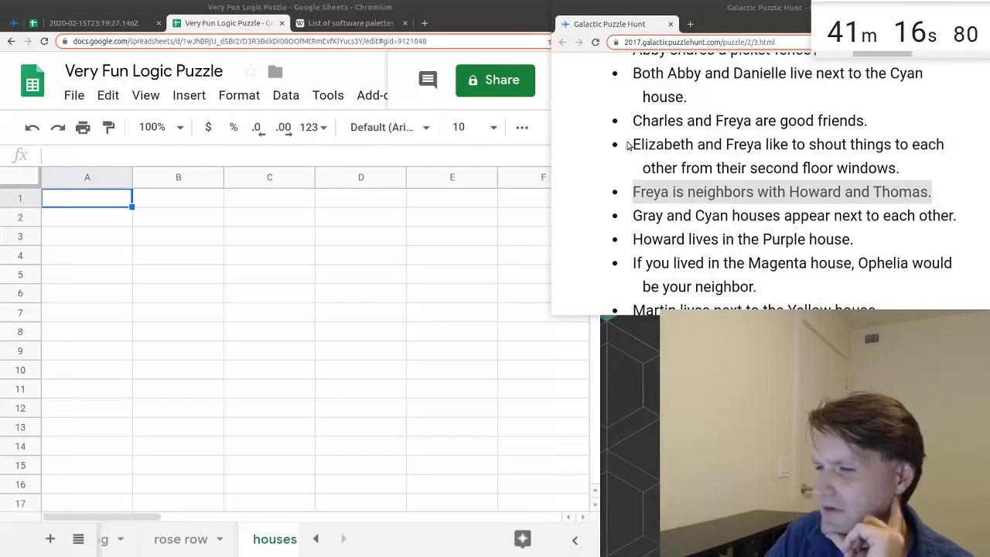
Step: Read through the puzzle page's clues on the subjects of Houses and Fruit, alongside the empty houses sheet
{"action": "scroll", "coordinate": [629, 143], "scroll_direction": "up", "scroll_amount": 2}
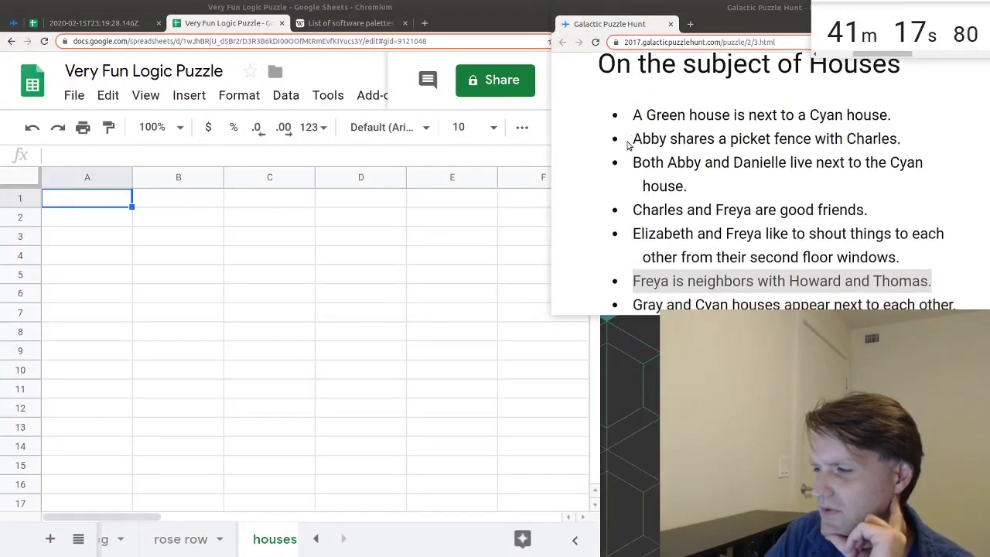
{"action": "scroll", "coordinate": [629, 143], "scroll_direction": "down", "scroll_amount": 6}
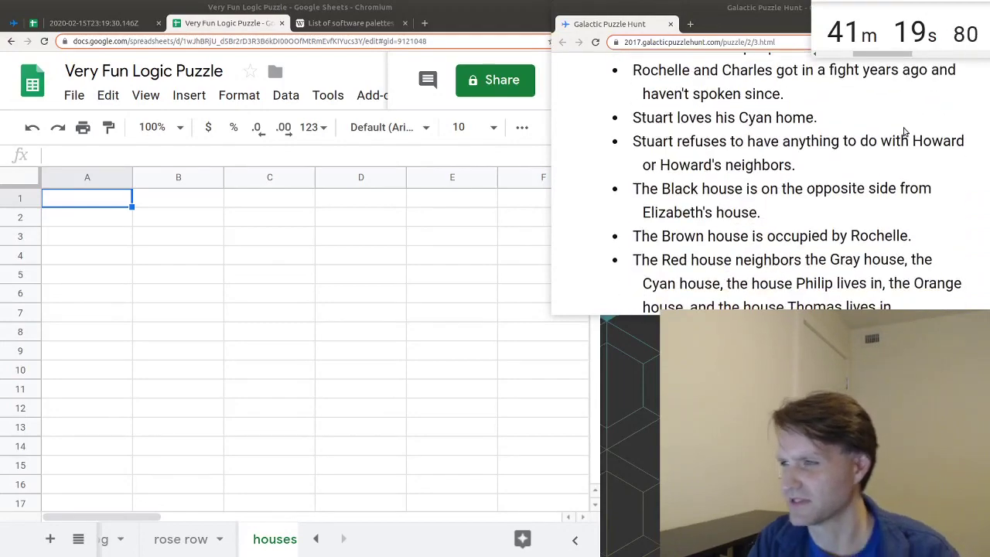
{"action": "scroll", "coordinate": [905, 132], "scroll_direction": "down", "scroll_amount": 10}
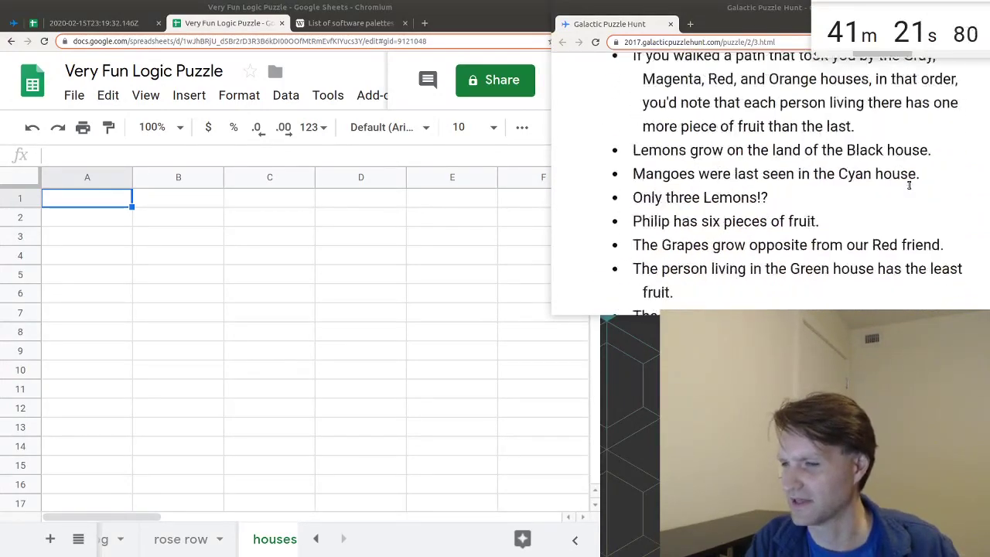
{"action": "scroll", "coordinate": [909, 185], "scroll_direction": "down", "scroll_amount": 8}
{"action": "scroll", "coordinate": [908, 188], "scroll_direction": "up", "scroll_amount": 5}
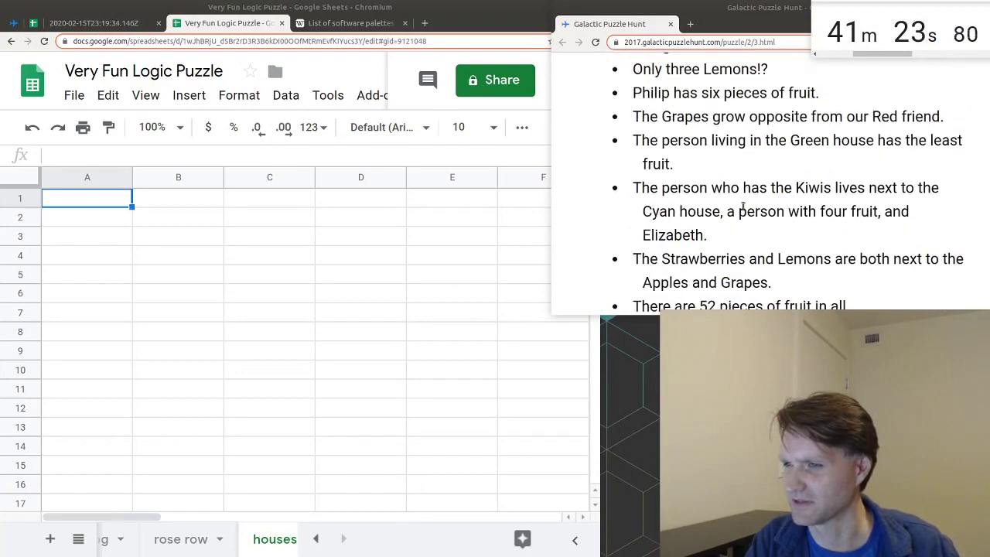
{"action": "scroll", "coordinate": [786, 204], "scroll_direction": "up", "scroll_amount": 10}
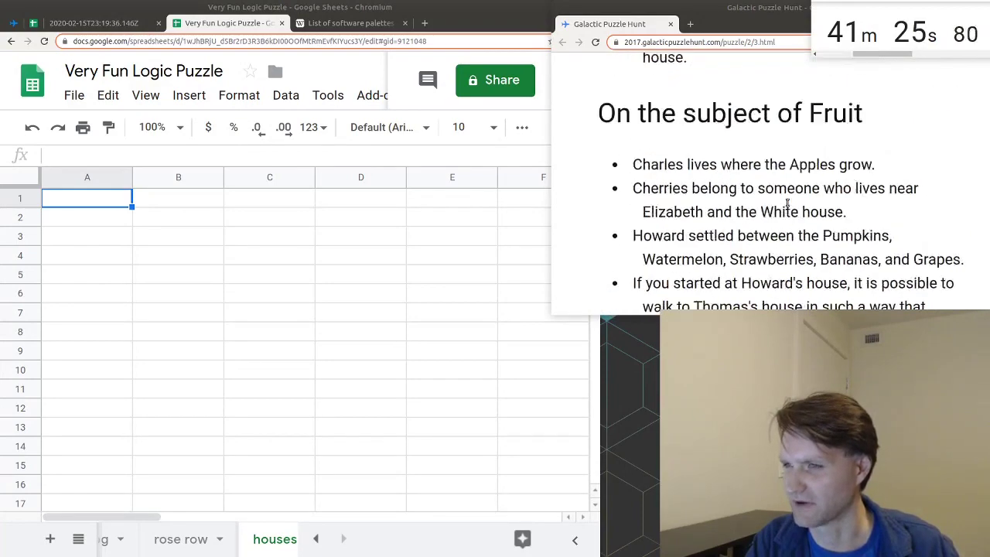
{"action": "scroll", "coordinate": [799, 203], "scroll_direction": "up", "scroll_amount": 2}
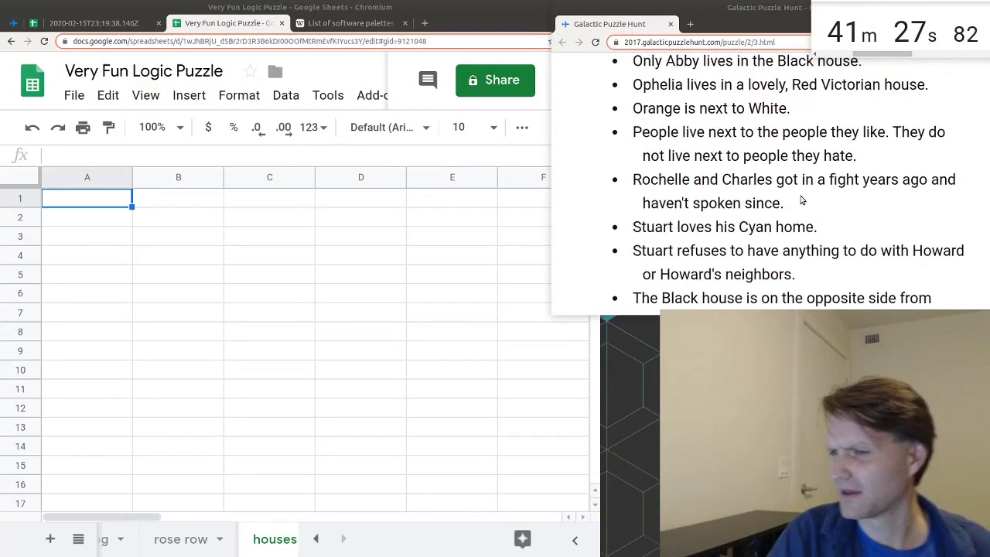
{"action": "scroll", "coordinate": [803, 198], "scroll_direction": "up", "scroll_amount": 2}
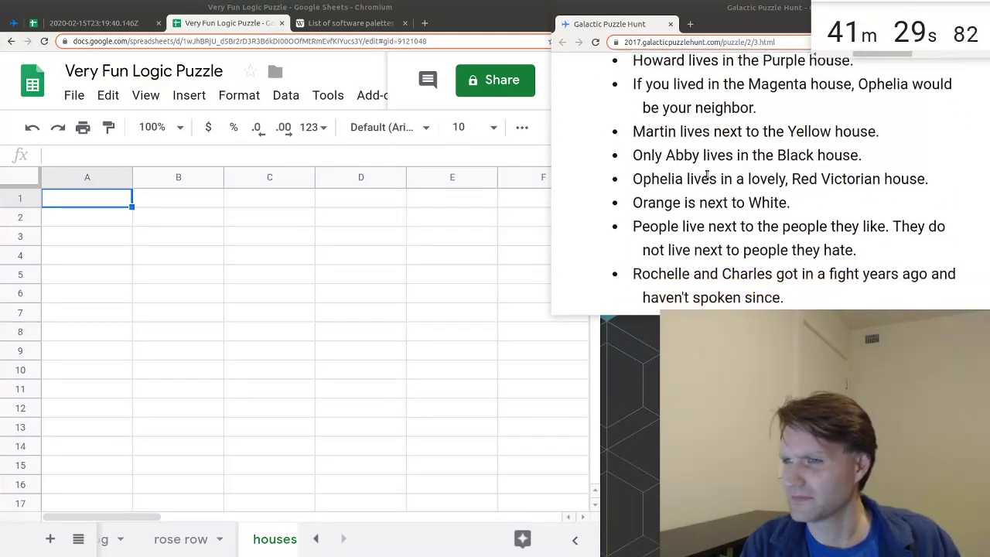
{"action": "scroll", "coordinate": [711, 180], "scroll_direction": "down", "scroll_amount": 1}
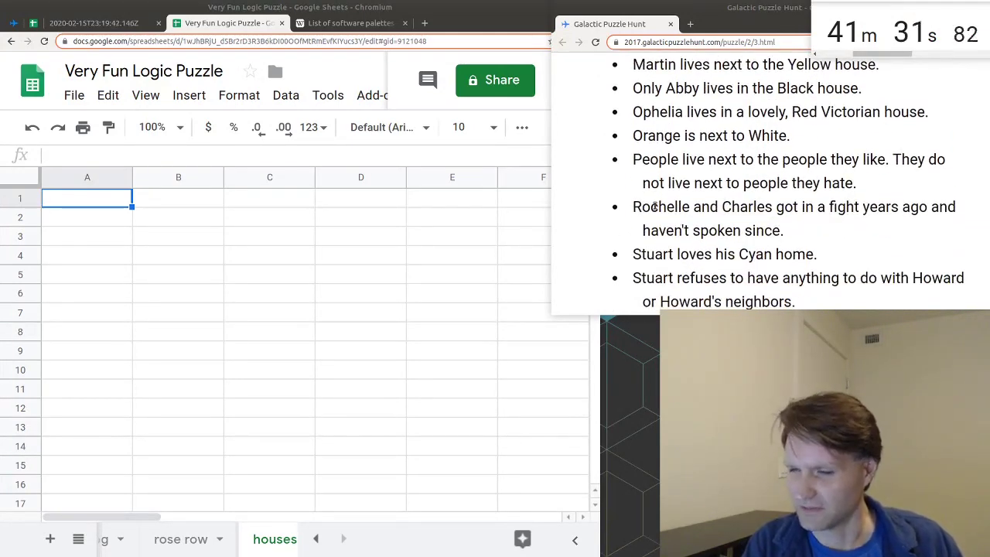
{"action": "scroll", "coordinate": [660, 204], "scroll_direction": "down", "scroll_amount": 5}
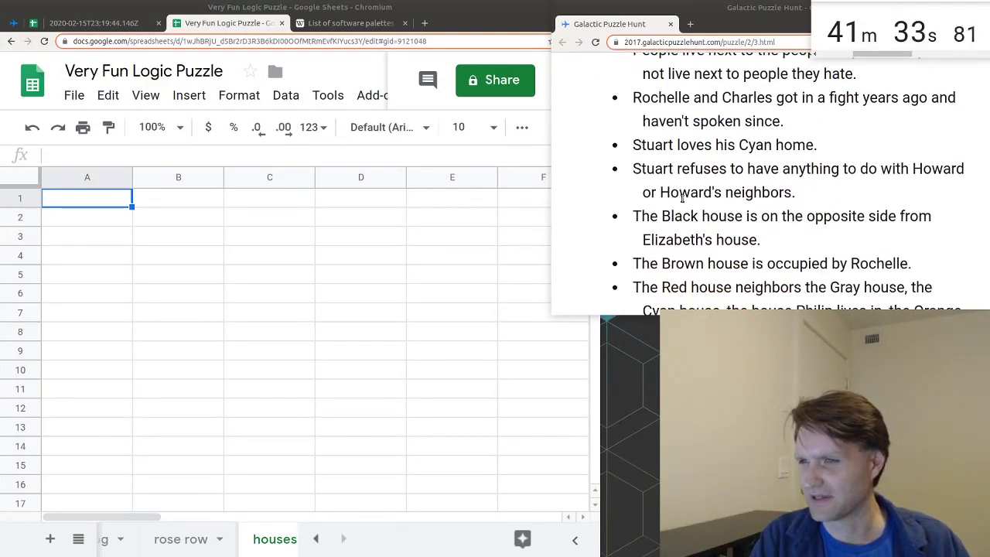
{"action": "scroll", "coordinate": [720, 186], "scroll_direction": "down", "scroll_amount": 1}
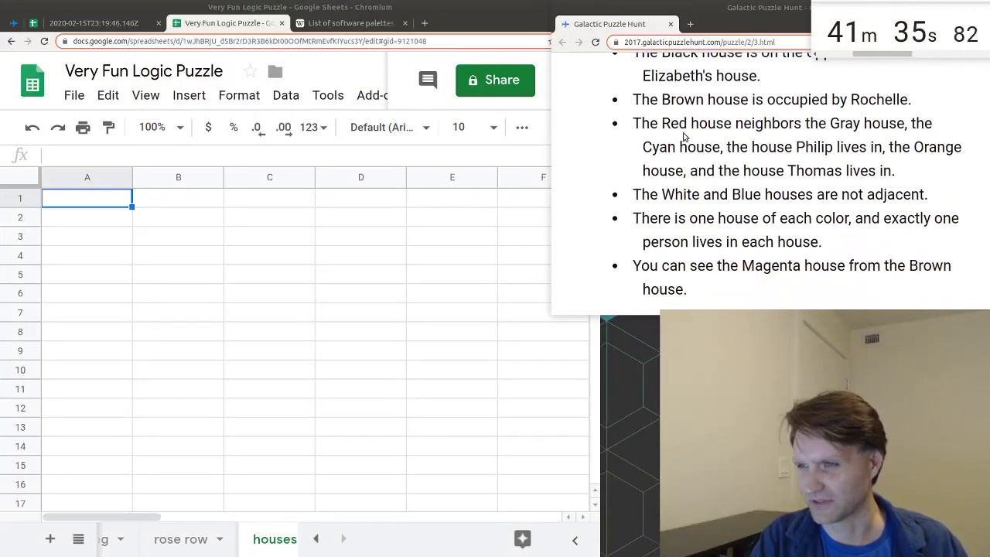
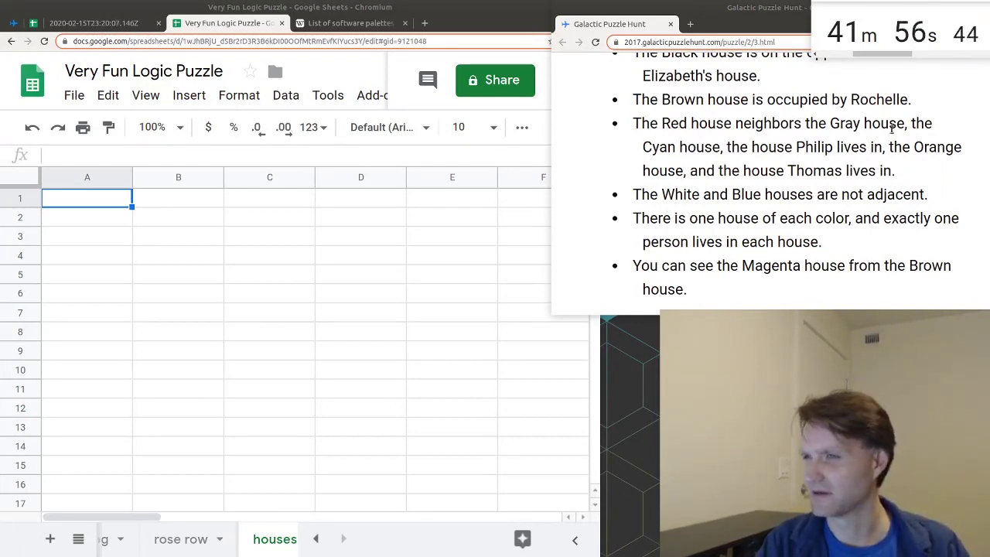
Step: Highlight the wordings "opposite side" and "next to" in the Houses clues to compare how positions are described
{"action": "scroll", "coordinate": [831, 162], "scroll_direction": "up", "scroll_amount": 2}
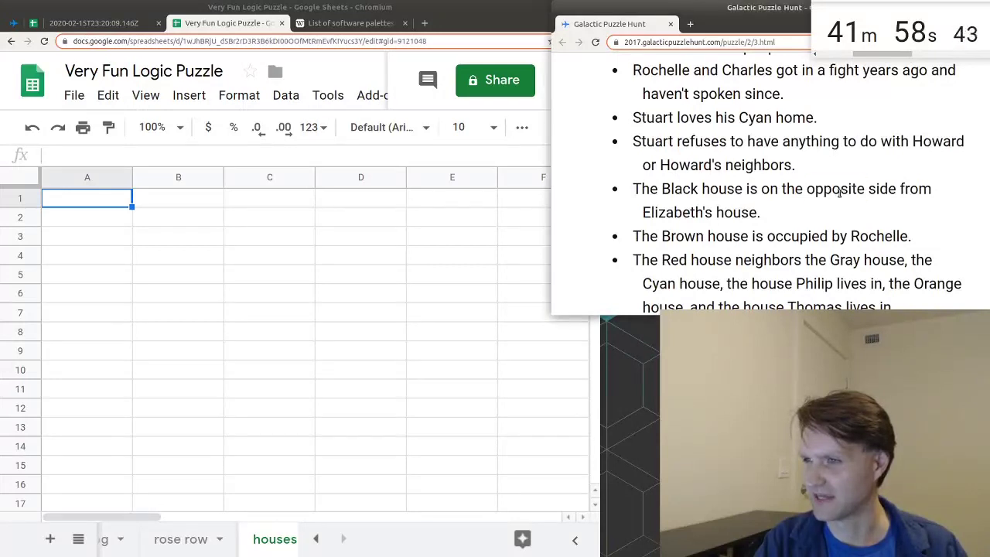
{"action": "left_click_drag", "start_coordinate": [807, 188], "coordinate": [896, 189]}
{"action": "scroll", "coordinate": [856, 217], "scroll_direction": "up", "scroll_amount": 3}
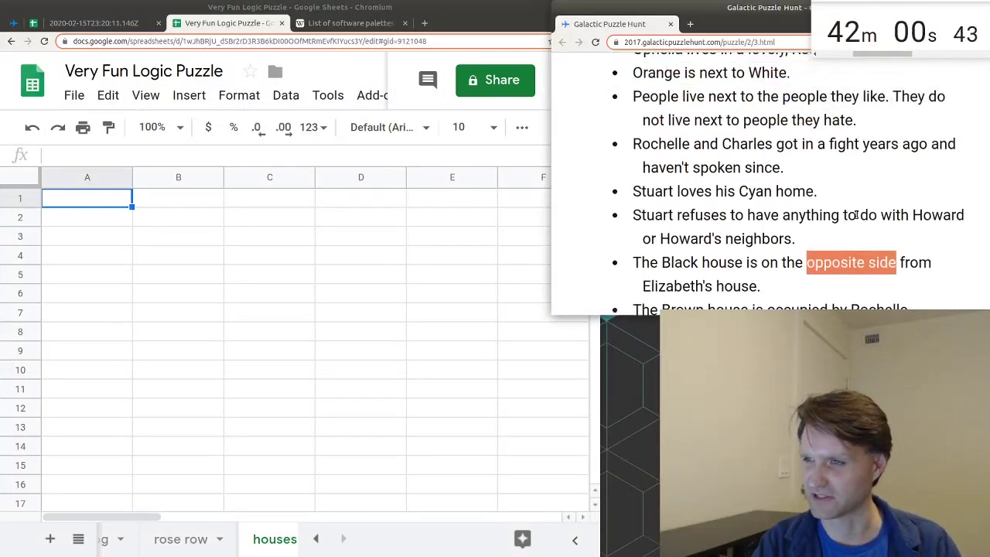
{"action": "scroll", "coordinate": [823, 161], "scroll_direction": "down", "scroll_amount": 1}
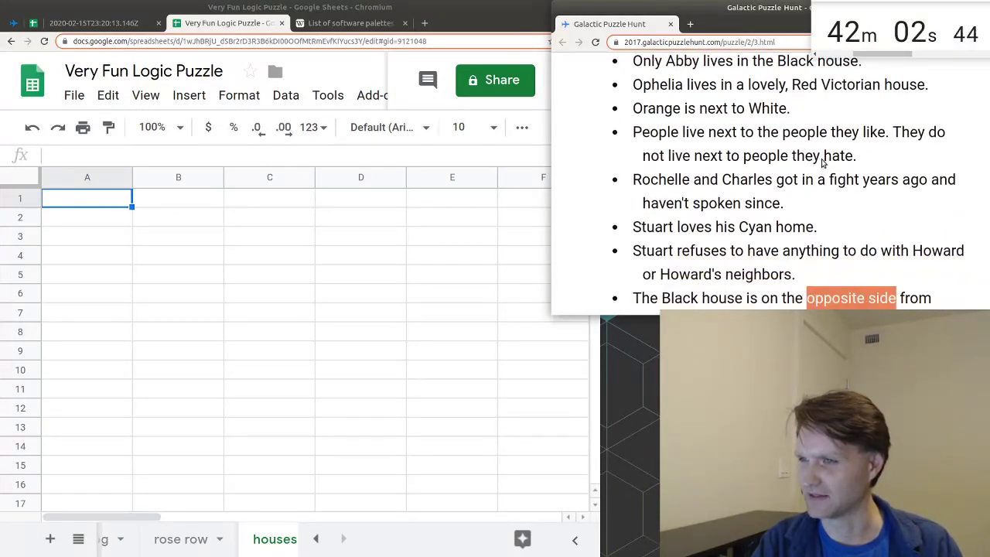
{"action": "left_click_drag", "start_coordinate": [700, 108], "coordinate": [744, 110]}
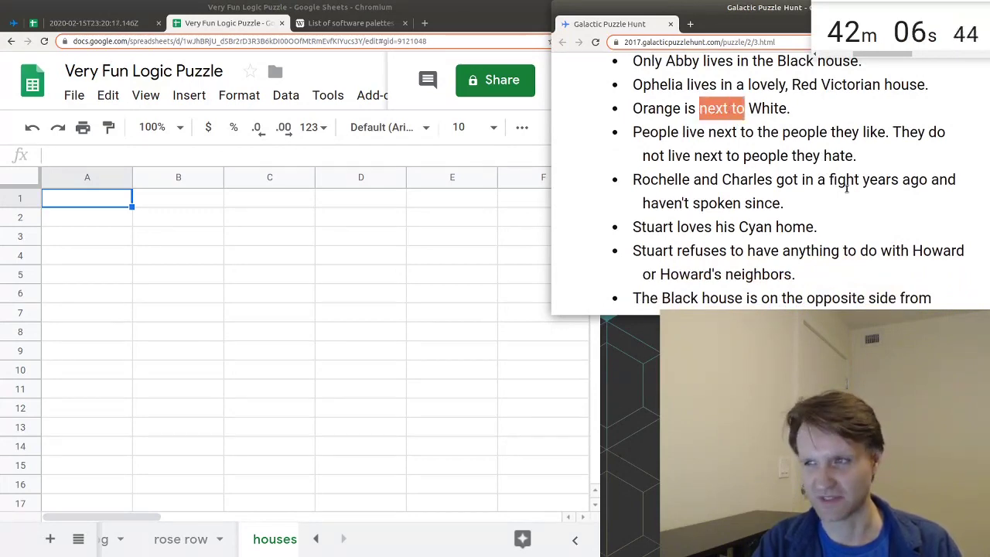
{"action": "scroll", "coordinate": [849, 207], "scroll_direction": "up", "scroll_amount": 2}
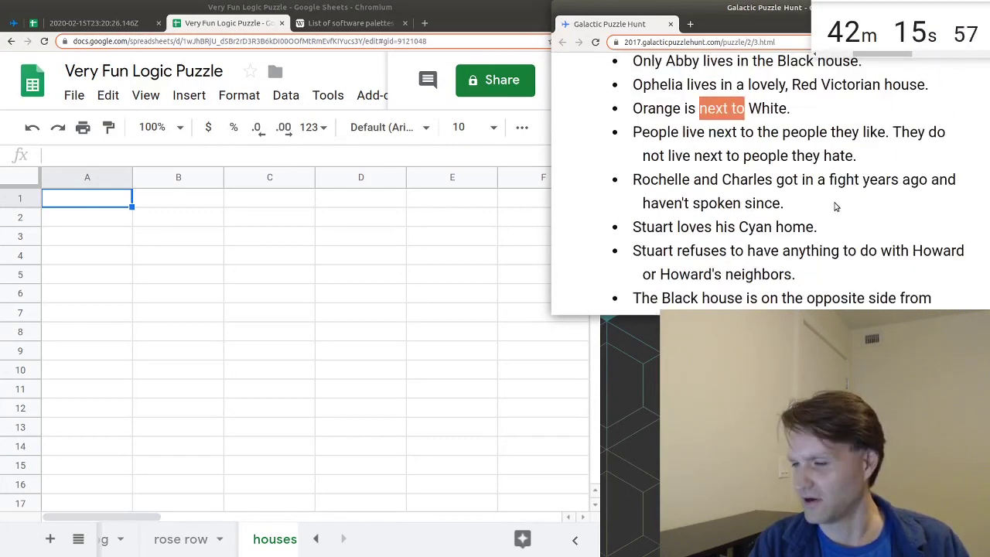
{"action": "scroll", "coordinate": [840, 197], "scroll_direction": "down", "scroll_amount": 3}
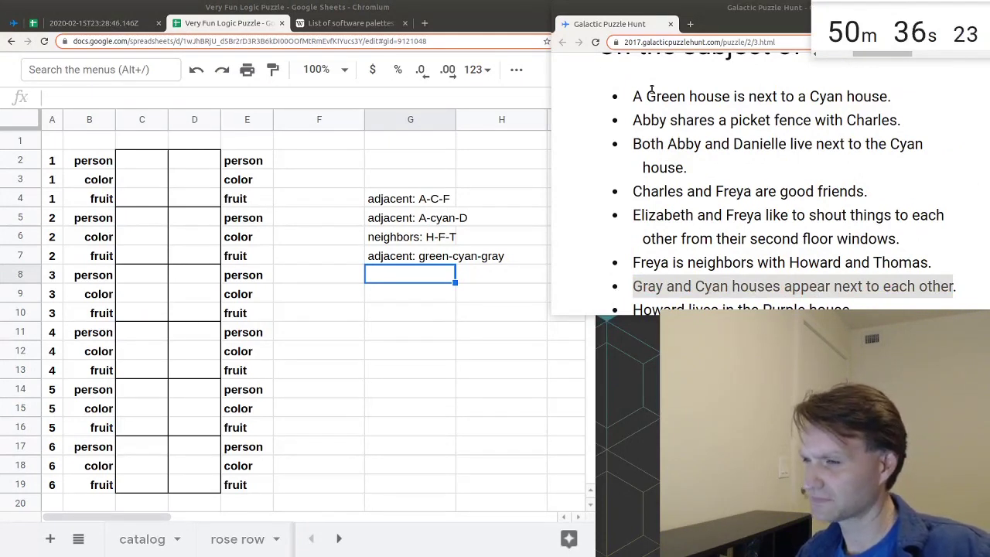
Step: Highlight the three clues about neighbors of the Cyan house and check them against the adjacency notes in column G
{"action": "left_click_drag", "start_coordinate": [639, 93], "coordinate": [895, 103]}
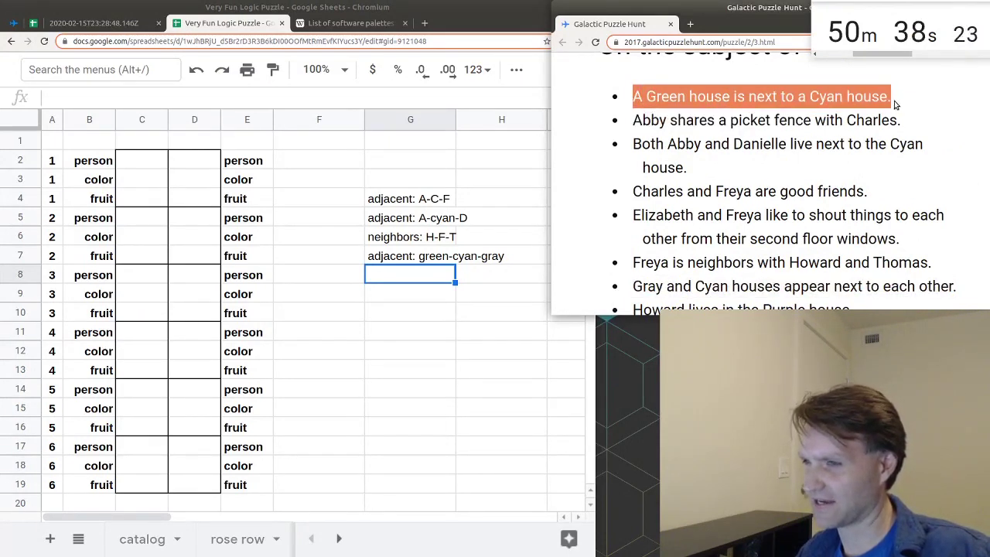
{"action": "left_click_drag", "start_coordinate": [635, 286], "coordinate": [944, 286]}
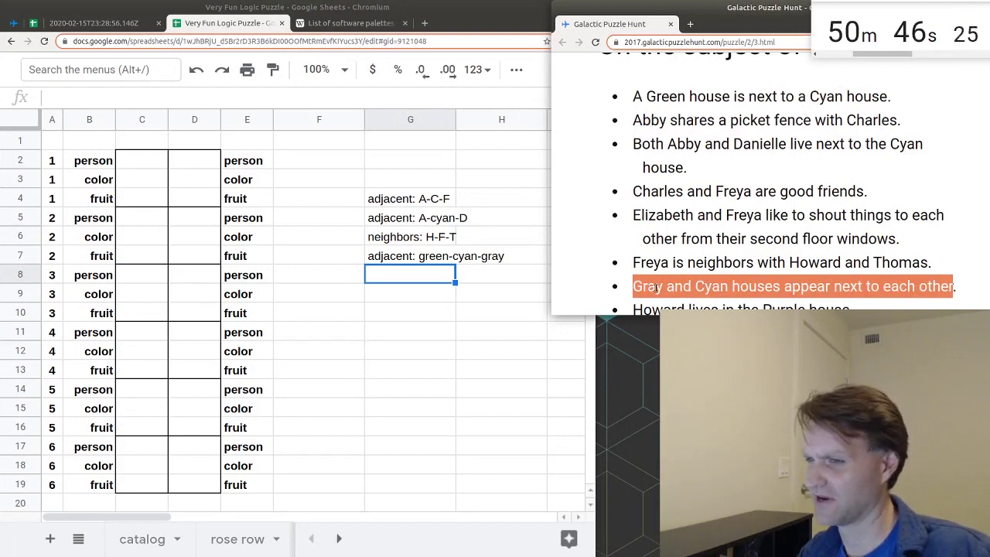
{"action": "left_click_drag", "start_coordinate": [669, 145], "coordinate": [731, 176]}
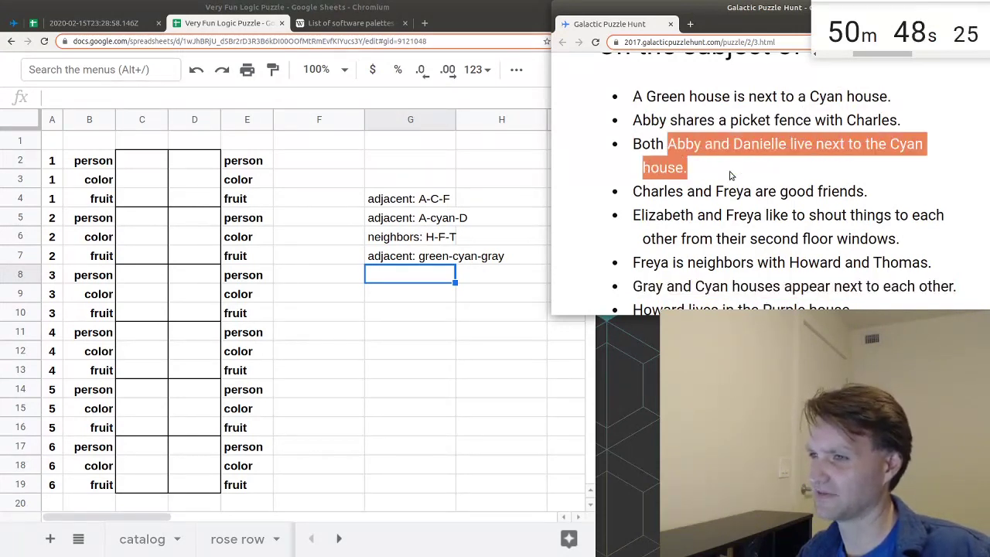
{"action": "scroll", "coordinate": [724, 172], "scroll_direction": "down", "scroll_amount": 1}
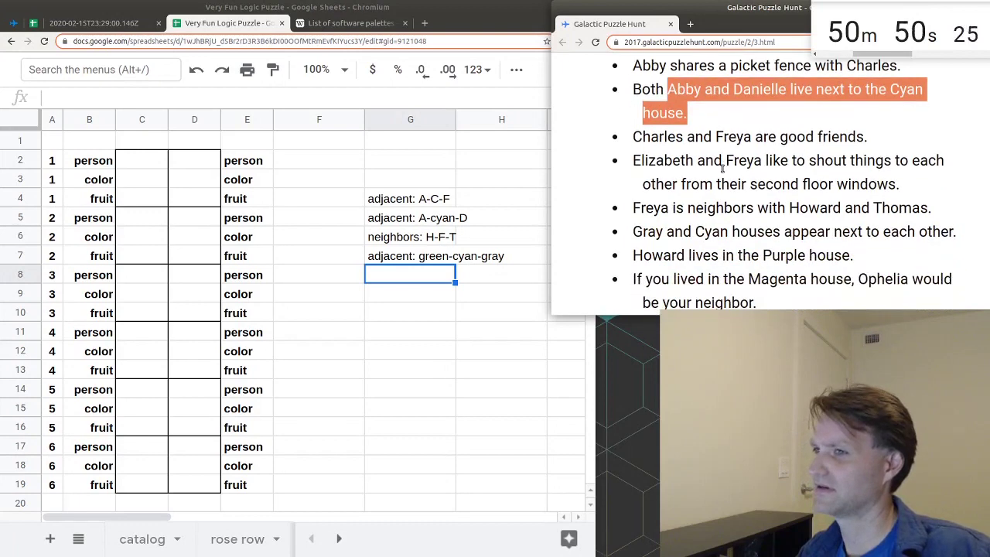
{"action": "scroll", "coordinate": [674, 88], "scroll_direction": "up", "scroll_amount": 1}
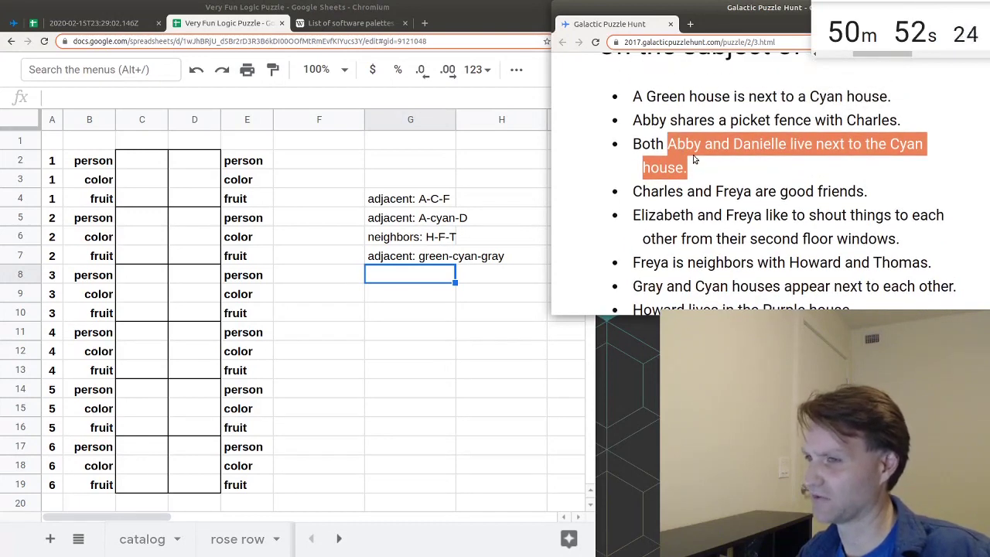
{"action": "scroll", "coordinate": [692, 163], "scroll_direction": "down", "scroll_amount": 1}
{"action": "scroll", "coordinate": [694, 173], "scroll_direction": "down", "scroll_amount": 3}
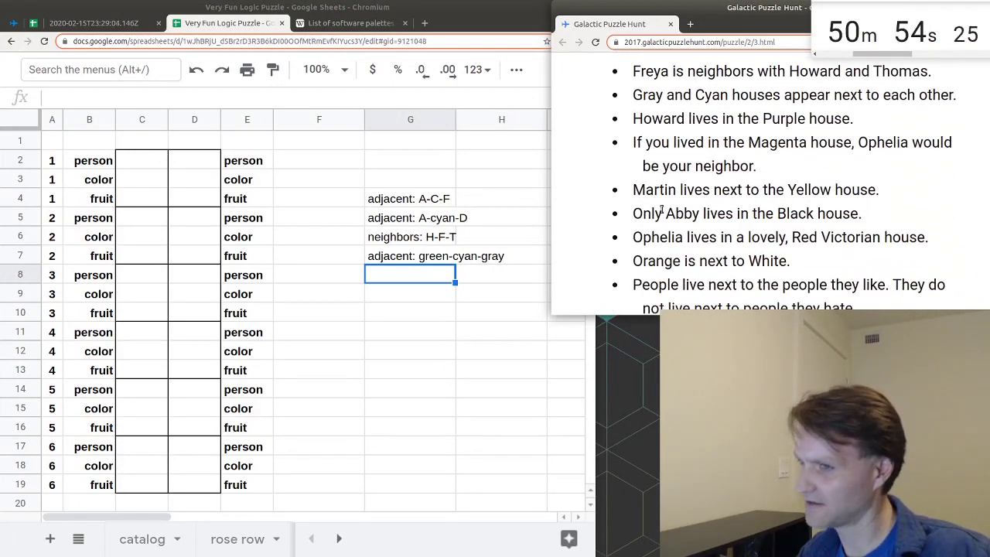
Step: Highlight the clue naming the Black house's resident and recheck the first Houses clues
{"action": "left_click_drag", "start_coordinate": [664, 220], "coordinate": [830, 214]}
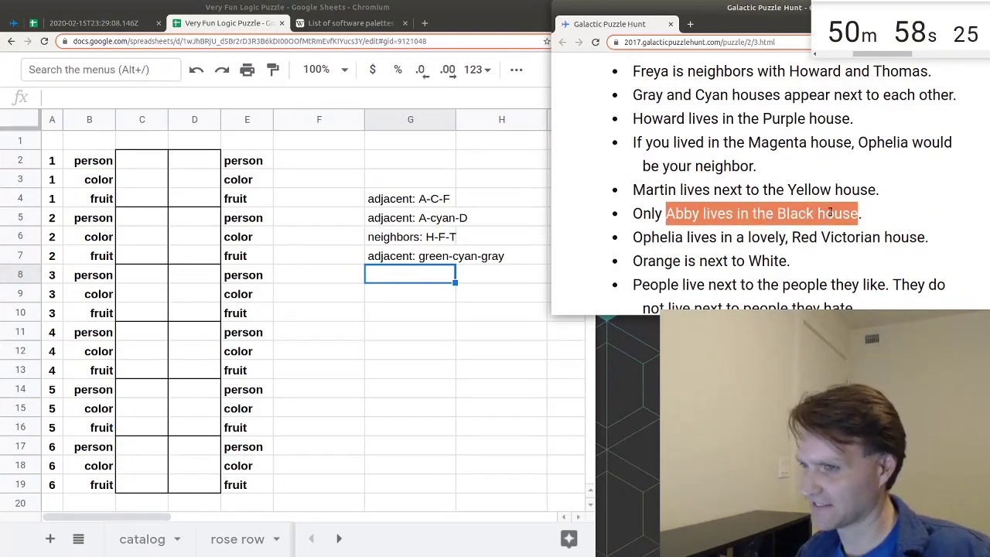
{"action": "left_click", "coordinate": [887, 210]}
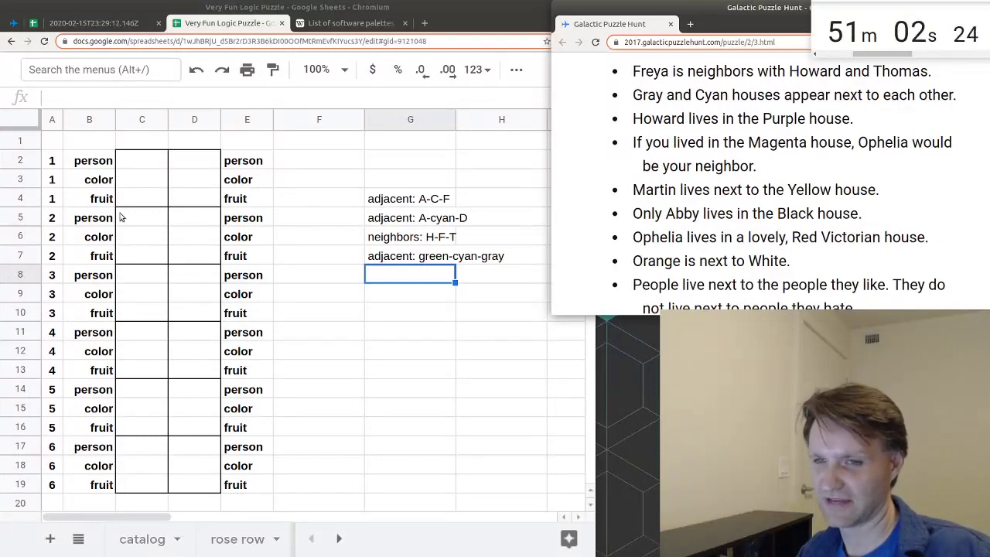
{"action": "scroll", "coordinate": [771, 205], "scroll_direction": "up", "scroll_amount": 5}
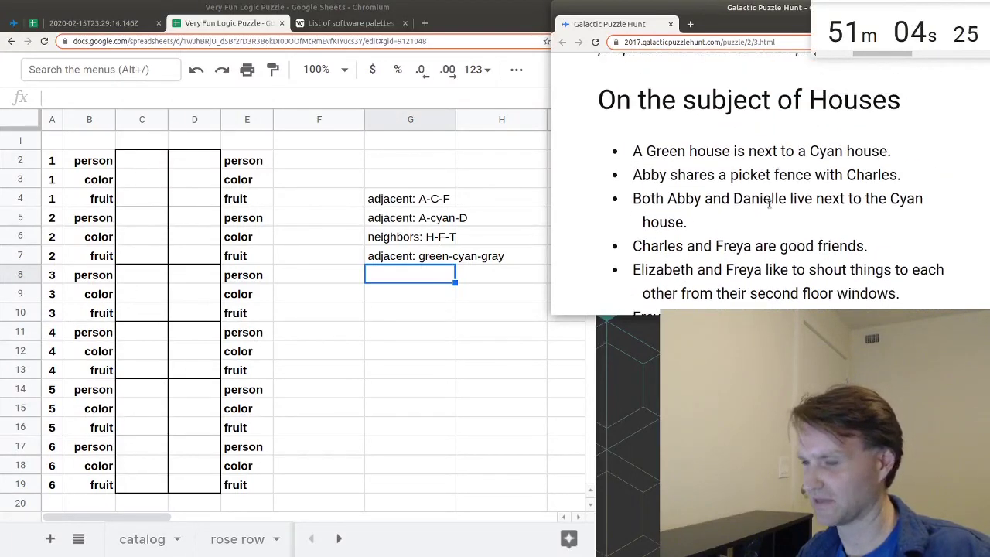
{"action": "scroll", "coordinate": [774, 164], "scroll_direction": "down", "scroll_amount": 1}
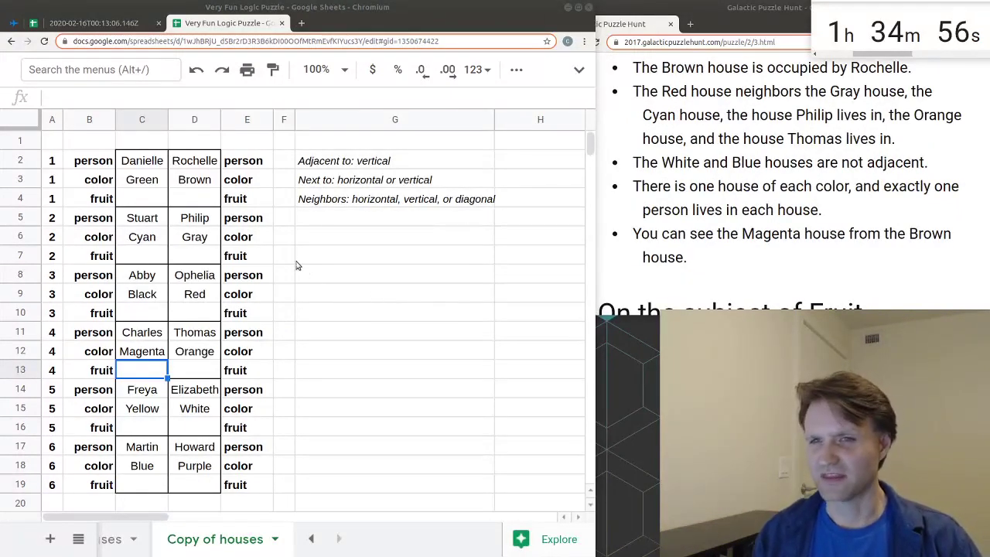
Step: Review the row labels of the filled Copy of houses grid and the adjacent, next to and neighbors definitions in G2:G4
{"action": "left_click_drag", "start_coordinate": [104, 163], "coordinate": [93, 486]}
{"action": "left_click_drag", "start_coordinate": [346, 162], "coordinate": [349, 199]}
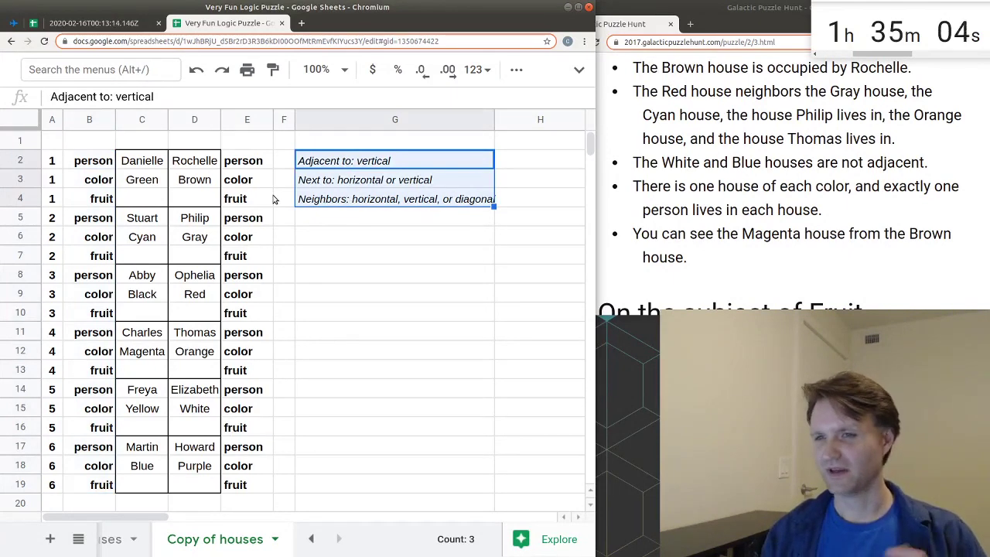
Step: Check the adjacent, next to and neighbors definitions in G2:G4 against the Houses clues about the Magenta and Yellow houses
{"action": "left_click", "coordinate": [314, 199]}
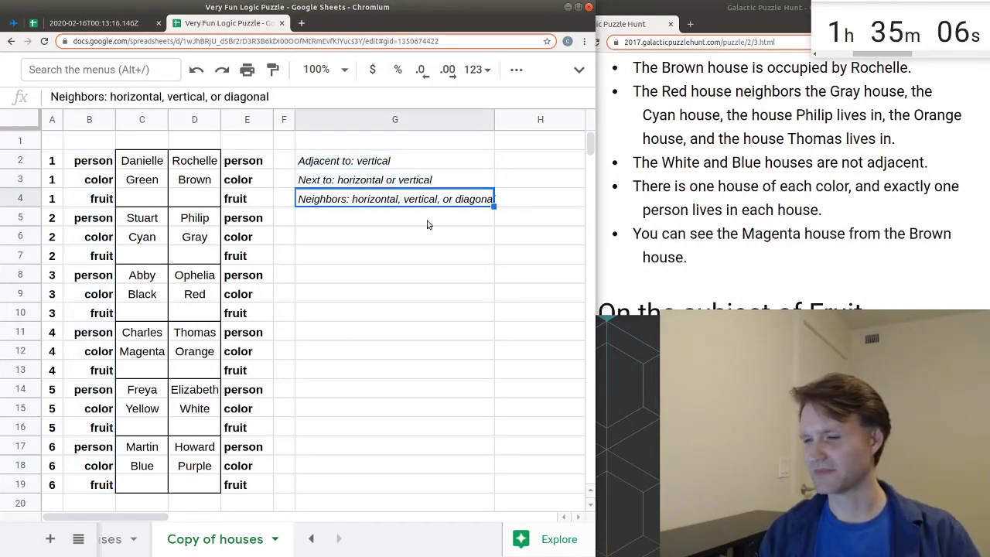
{"action": "scroll", "coordinate": [766, 163], "scroll_direction": "up", "scroll_amount": 6}
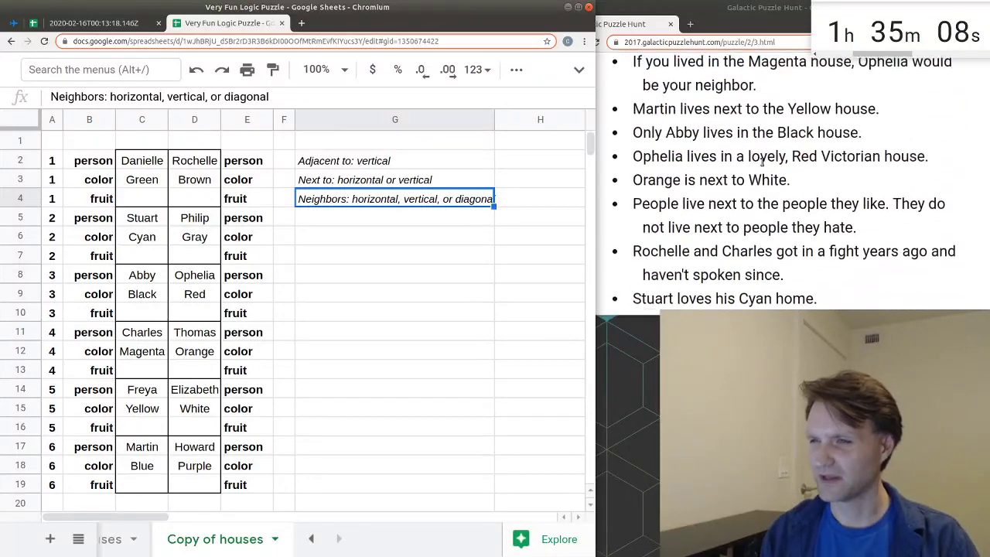
{"action": "left_click", "coordinate": [366, 165]}
{"action": "left_click_drag", "start_coordinate": [366, 165], "coordinate": [338, 198]}
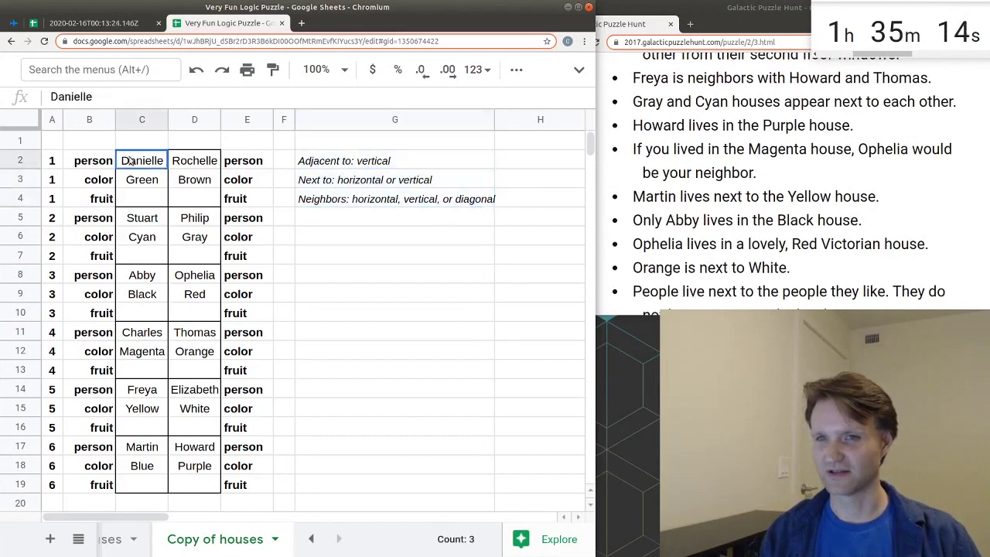
Step: Mark the Green and Cyan houses in C2:C7 and the Cyan and Gray pair in C5:D7 as example placements
{"action": "left_click_drag", "start_coordinate": [130, 159], "coordinate": [142, 259]}
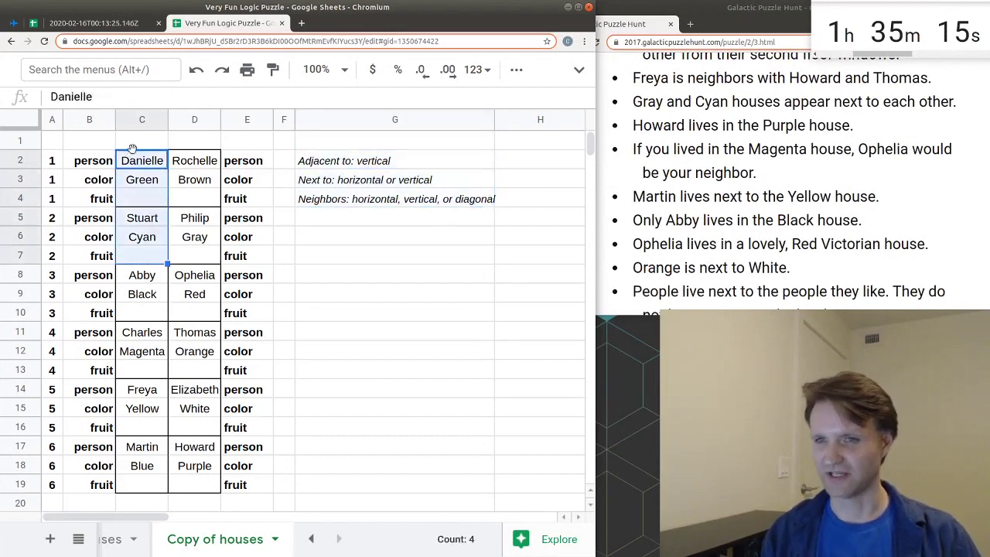
{"action": "left_click", "coordinate": [152, 243]}
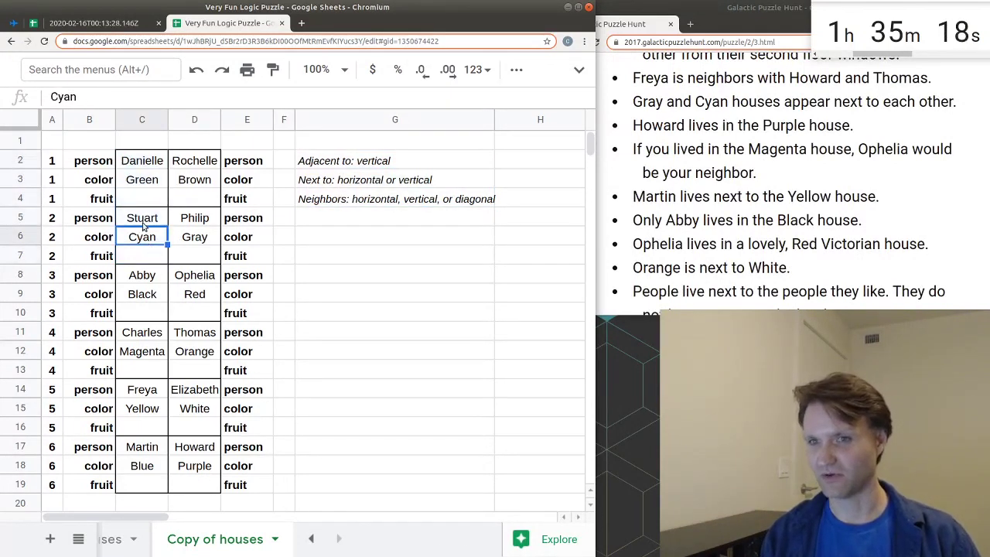
{"action": "left_click", "coordinate": [145, 223]}
{"action": "left_click", "coordinate": [187, 252], "text": "shift"}
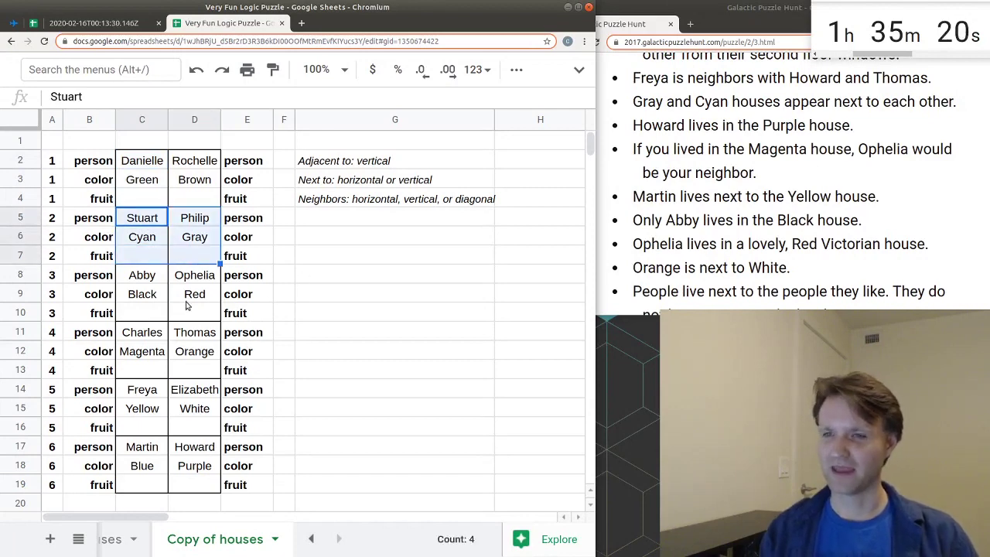
Step: Mark the block of six houses in rows 3 to 5 of the street, cells C8:D16, to illustrate neighbors
{"action": "left_click_drag", "start_coordinate": [122, 275], "coordinate": [189, 409]}
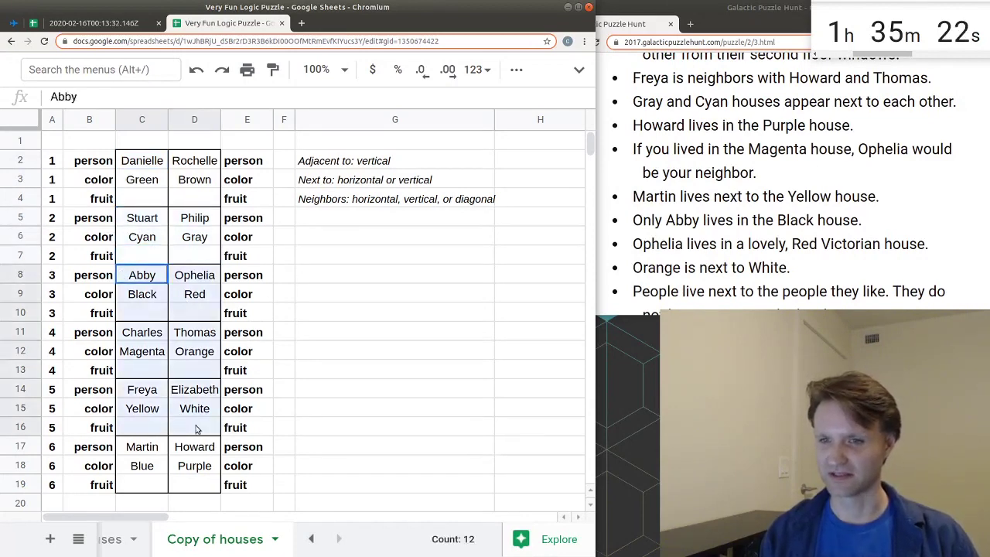
{"action": "left_click", "coordinate": [143, 333]}
{"action": "left_click_drag", "start_coordinate": [142, 276], "coordinate": [193, 427]}
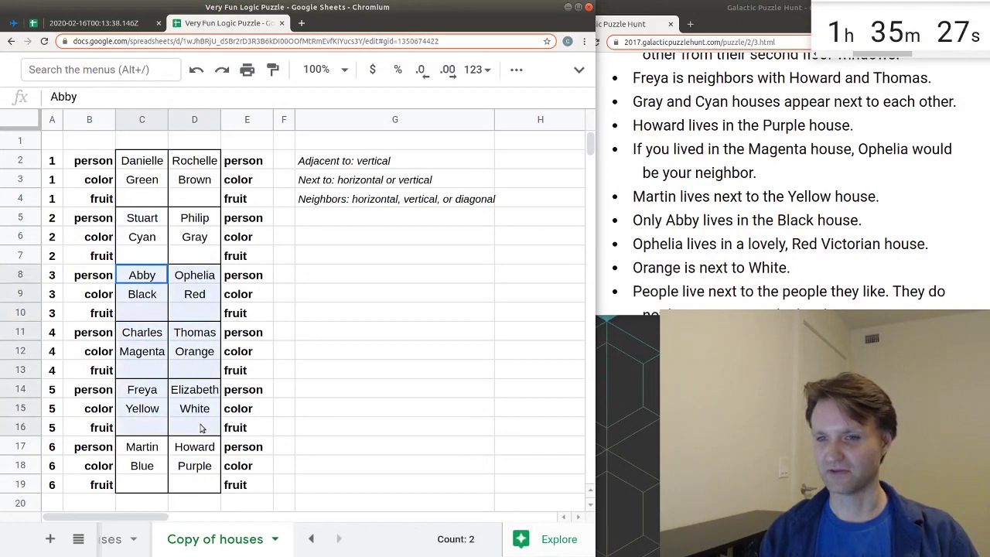
Step: Highlight the clue about the Yellow house resident's two neighbors and mark the Yellow, Orange and Purple houses in the grid
{"action": "scroll", "coordinate": [691, 240], "scroll_direction": "up", "scroll_amount": 2}
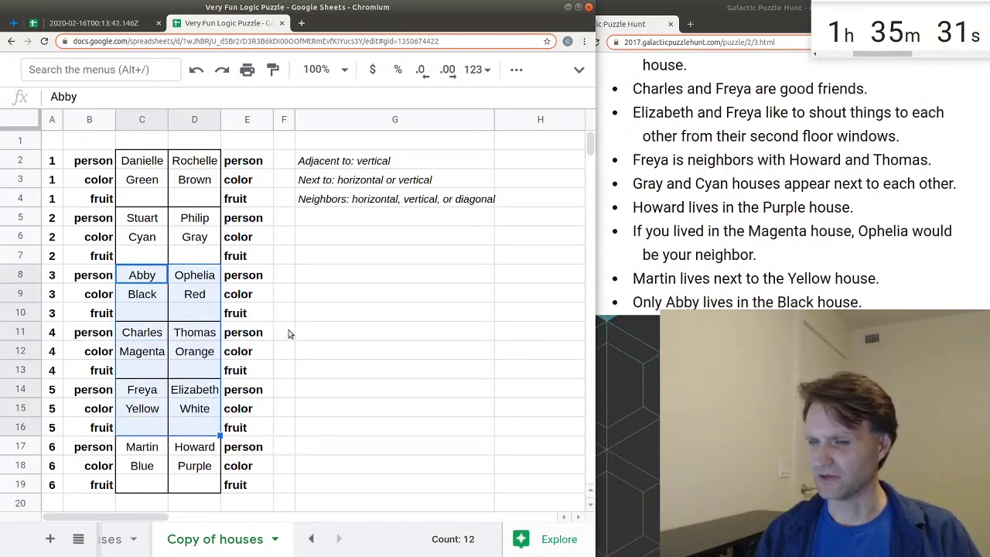
{"action": "scroll", "coordinate": [809, 232], "scroll_direction": "down", "scroll_amount": 5}
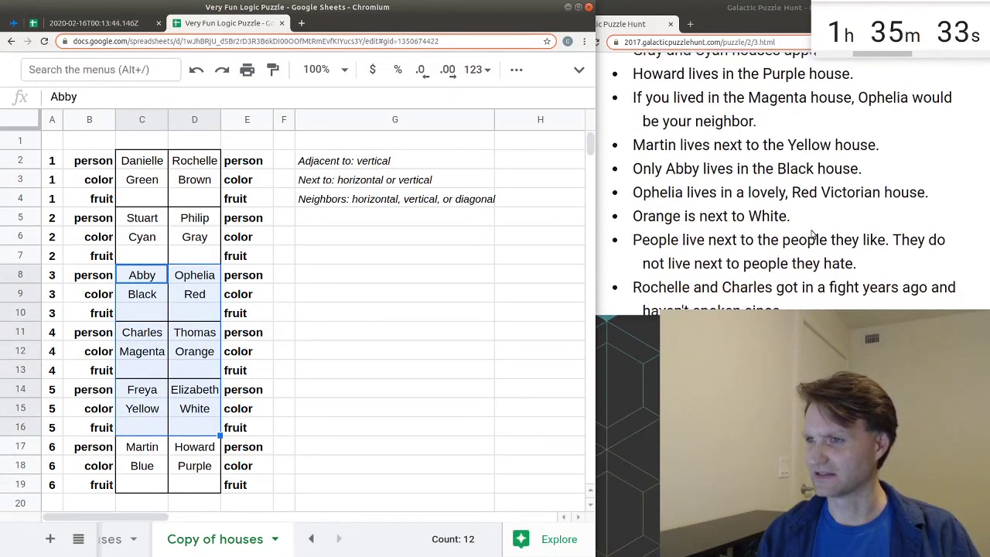
{"action": "scroll", "coordinate": [802, 237], "scroll_direction": "up", "scroll_amount": 5}
{"action": "left_click", "coordinate": [781, 160]}
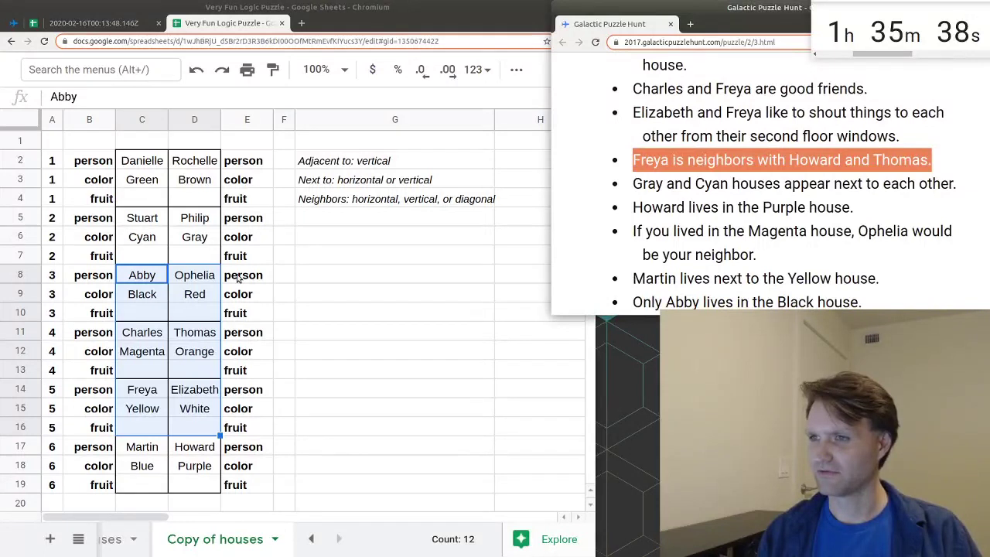
{"action": "left_click", "coordinate": [140, 342]}
{"action": "left_click", "coordinate": [142, 391]}
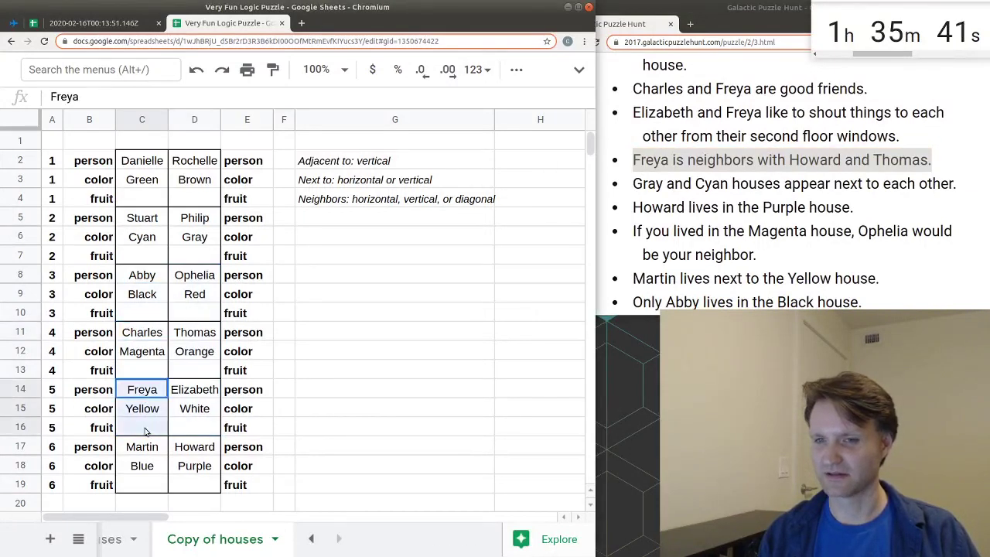
{"action": "left_click", "coordinate": [193, 442], "text": "ctrl"}
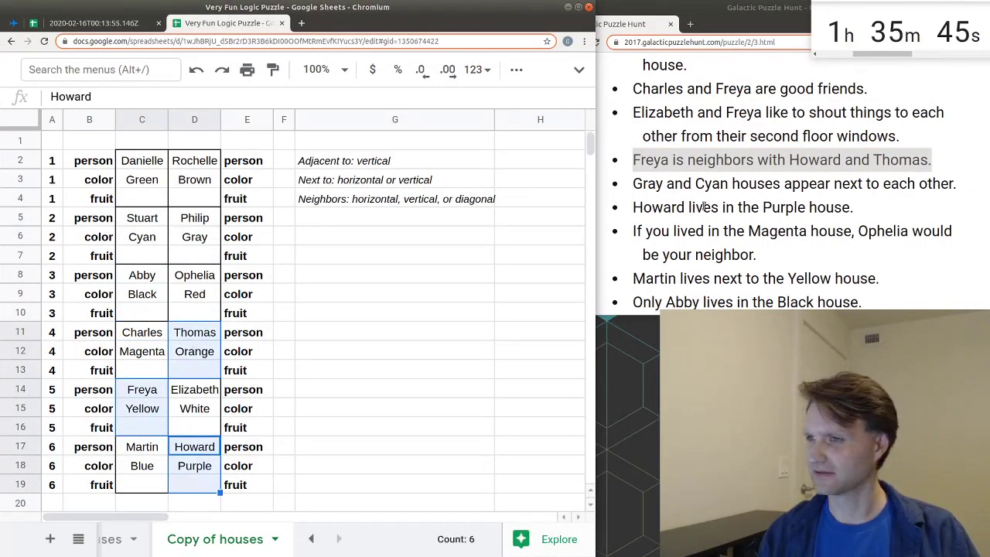
Step: Highlight the clue that Gray and Cyan houses appear next to each other and check it against C5:D7
{"action": "left_click", "coordinate": [642, 183]}
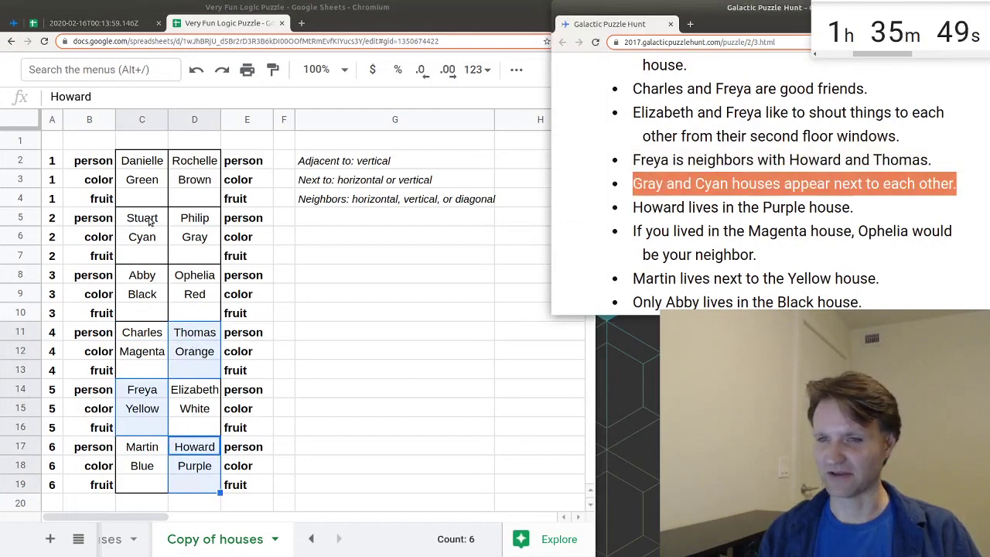
{"action": "left_click_drag", "start_coordinate": [147, 222], "coordinate": [200, 260]}
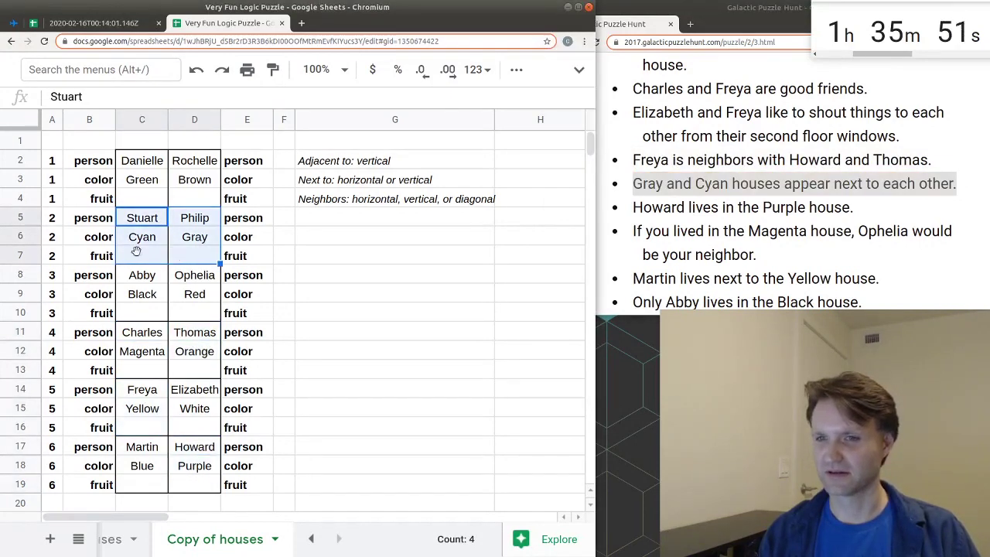
{"action": "scroll", "coordinate": [702, 226], "scroll_direction": "down", "scroll_amount": 1}
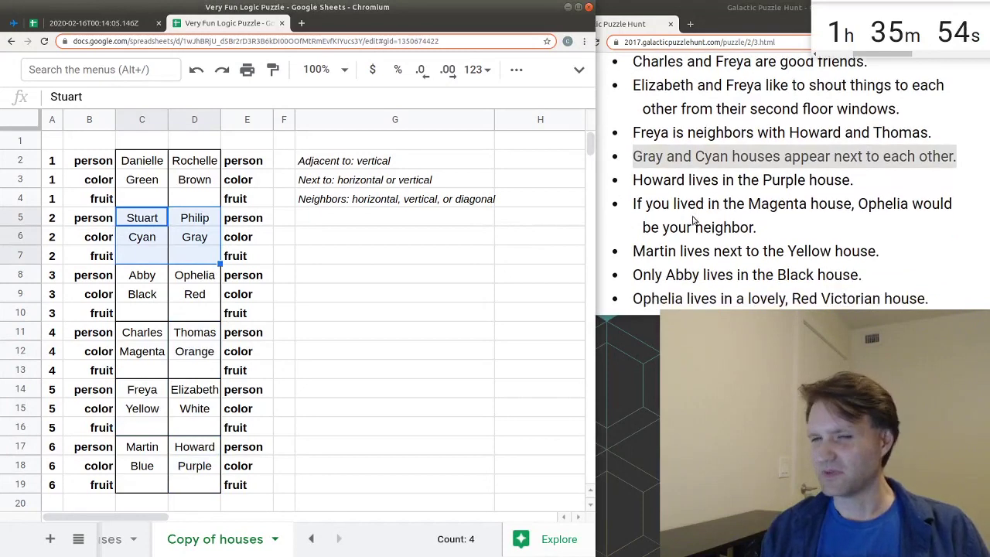
Step: Highlight the clues about the Magenta, Yellow and Black houses and compare their wording with the definitions in column G
{"action": "triple_click", "coordinate": [726, 203]}
{"action": "left_click_drag", "start_coordinate": [726, 203], "coordinate": [724, 251]}
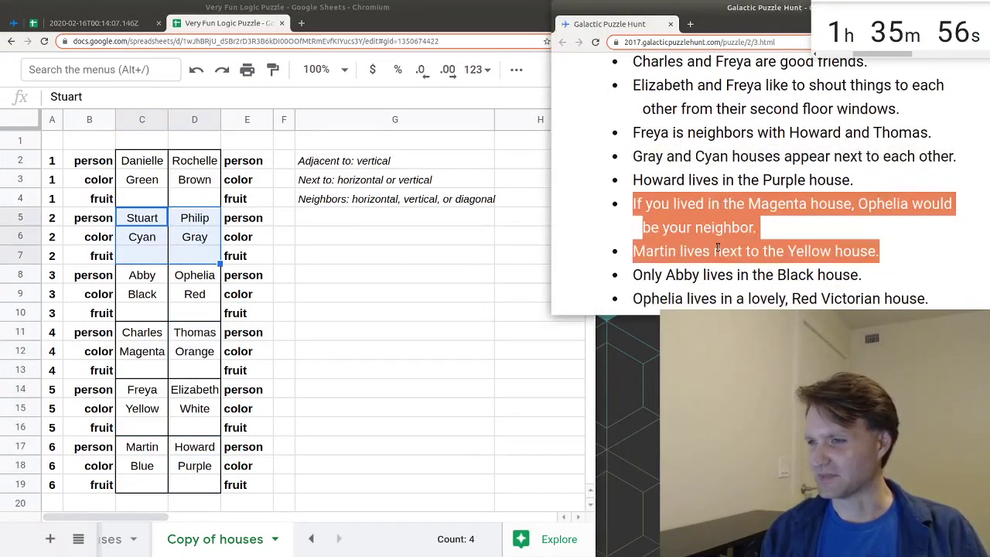
{"action": "triple_click", "coordinate": [723, 251]}
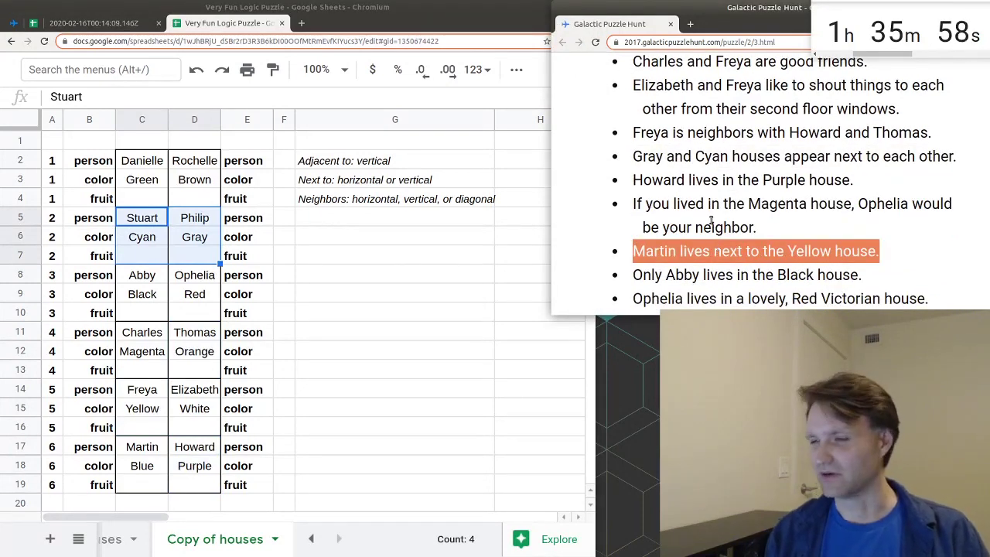
{"action": "scroll", "coordinate": [710, 224], "scroll_direction": "down", "scroll_amount": 3}
{"action": "left_click", "coordinate": [705, 193]}
{"action": "triple_click", "coordinate": [704, 194]}
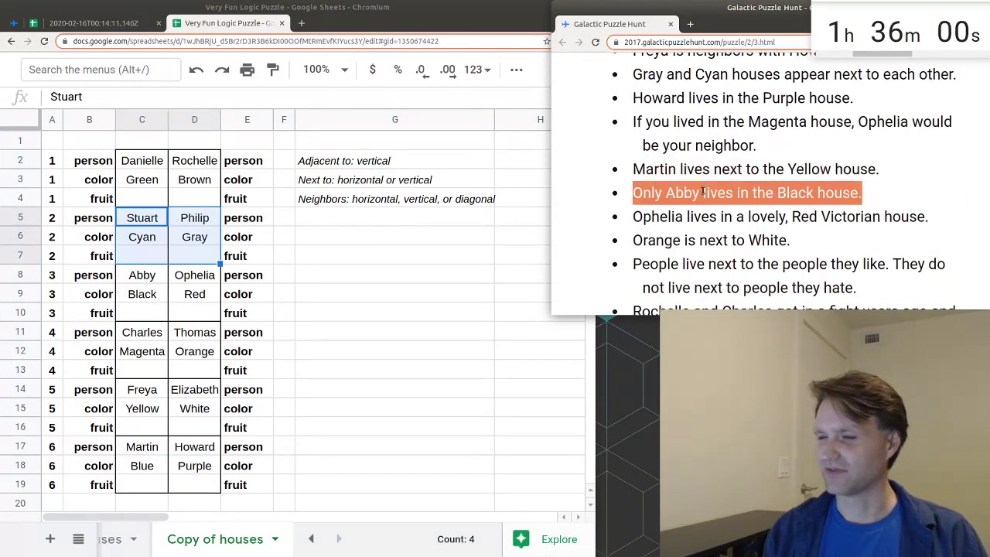
{"action": "left_click_drag", "start_coordinate": [704, 194], "coordinate": [701, 169]}
{"action": "left_click", "coordinate": [700, 169]}
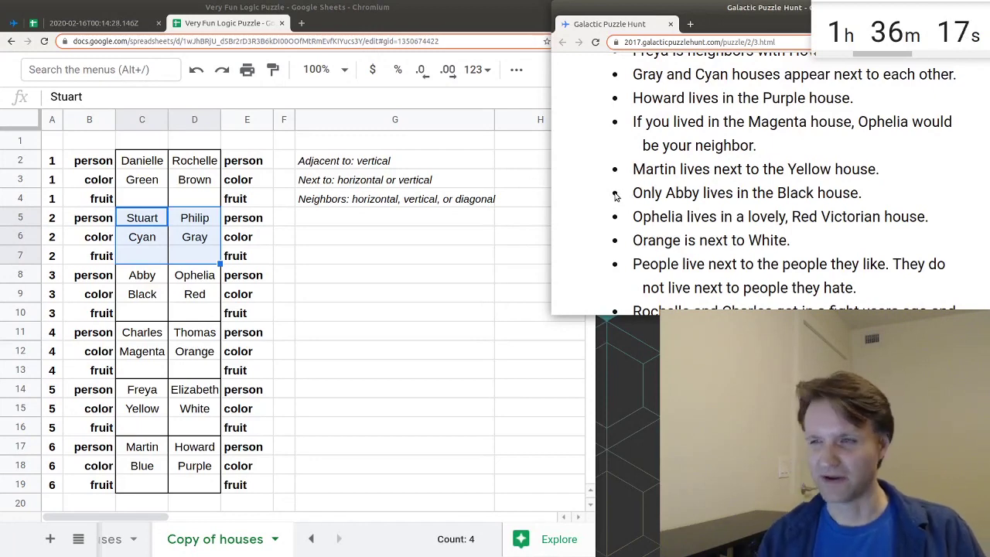
{"action": "left_click_drag", "start_coordinate": [342, 166], "coordinate": [380, 221]}
{"action": "left_click", "coordinate": [380, 224]}
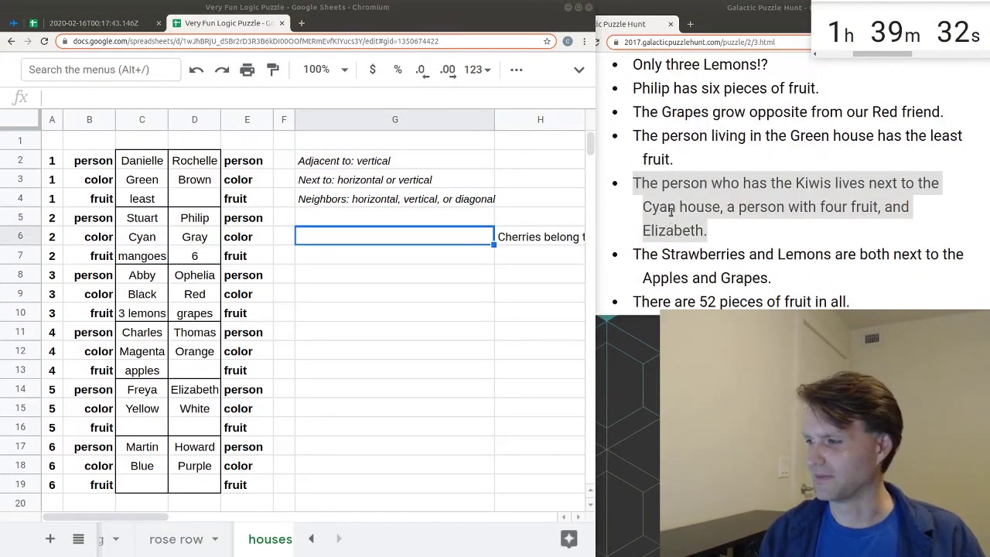
Step: Highlight the Kiwis clue and mark the Cyan and White houses it mentions in the houses grid
{"action": "triple_click", "coordinate": [671, 209]}
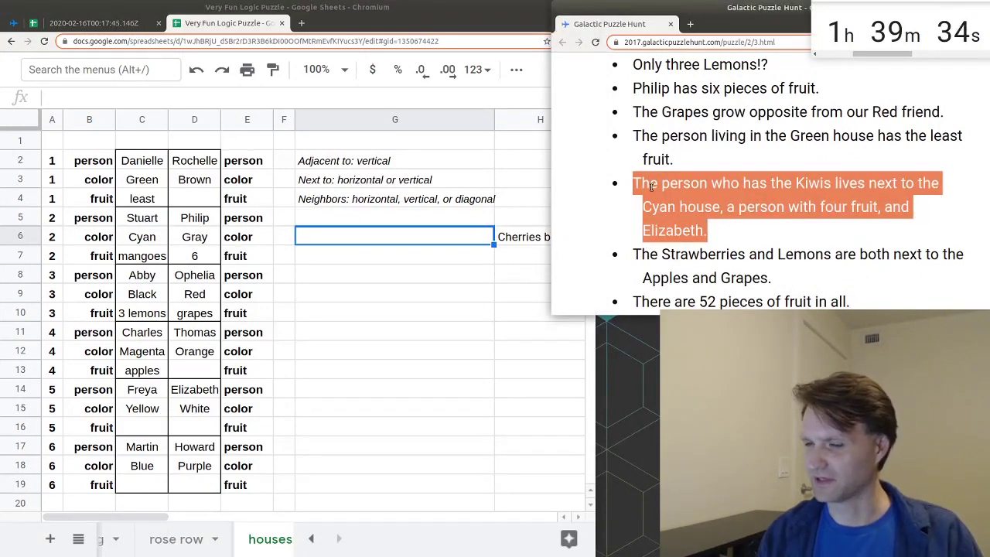
{"action": "scroll", "coordinate": [652, 187], "scroll_direction": "down", "scroll_amount": 1}
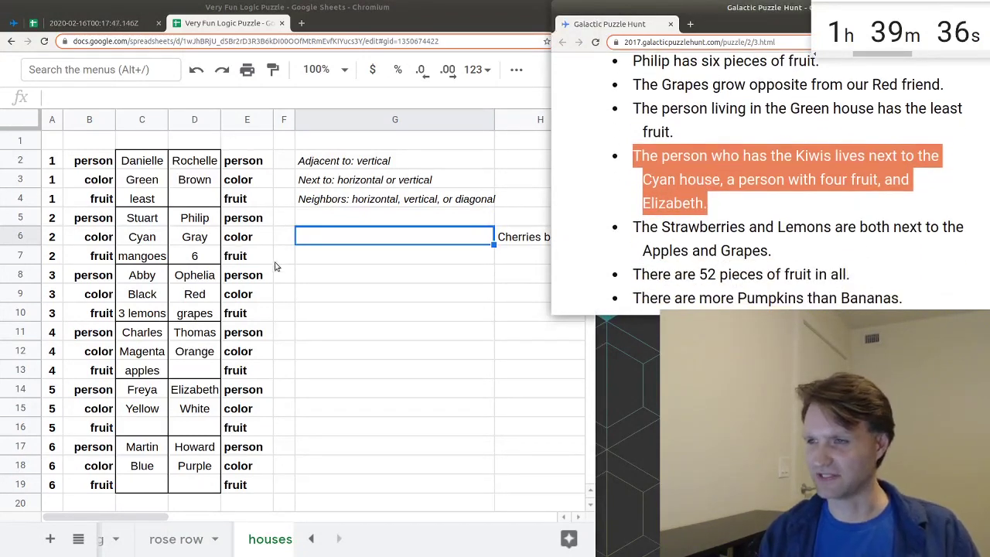
{"action": "left_click_drag", "start_coordinate": [141, 223], "coordinate": [137, 254]}
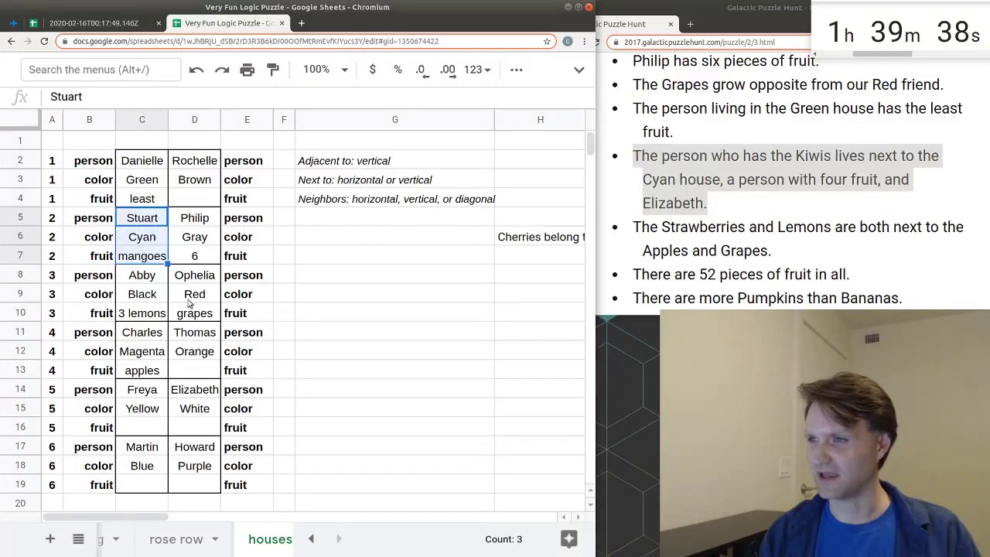
{"action": "left_click", "coordinate": [198, 427], "text": "shift"}
{"action": "left_click", "coordinate": [199, 427]}
{"action": "left_click", "coordinate": [195, 389]}
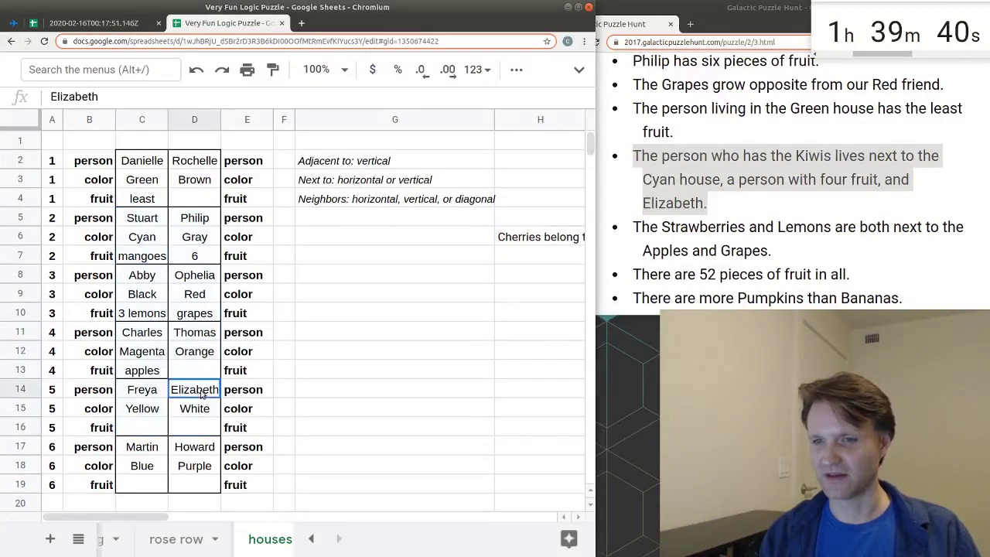
{"action": "left_click", "coordinate": [198, 427], "text": "shift"}
{"action": "left_click_drag", "start_coordinate": [157, 223], "coordinate": [139, 257]}
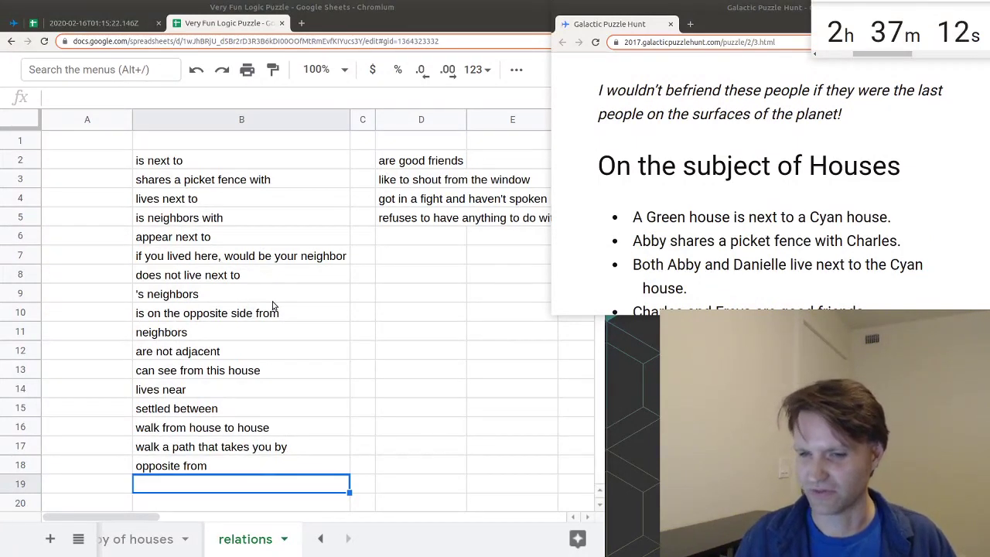
Step: Open the houses sheet to review the partly filled fruit grid
{"action": "scroll", "coordinate": [224, 539], "scroll_direction": "left", "scroll_amount": 3}
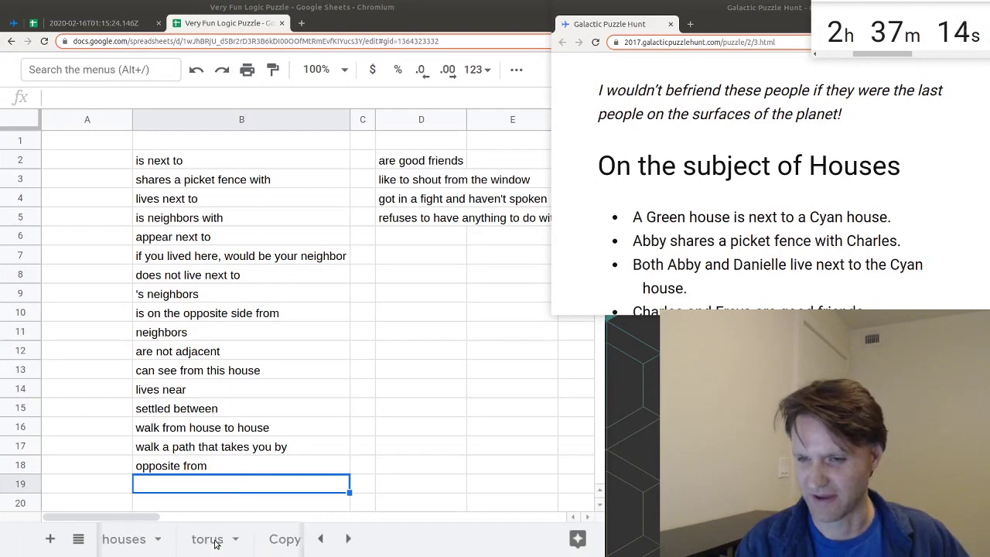
{"action": "left_click", "coordinate": [165, 544]}
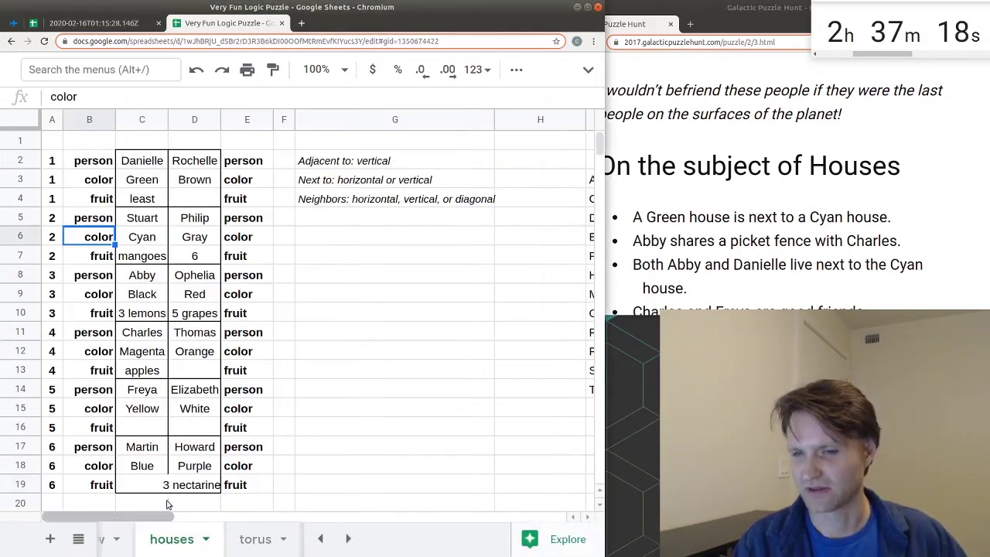
Step: Return to the relations sheet and review the relation phrases in B2:B18, singling out "is on the opposite side from" in B10
{"action": "scroll", "coordinate": [197, 539], "scroll_direction": "right", "scroll_amount": 3}
{"action": "scroll", "coordinate": [196, 540], "scroll_direction": "right", "scroll_amount": 1}
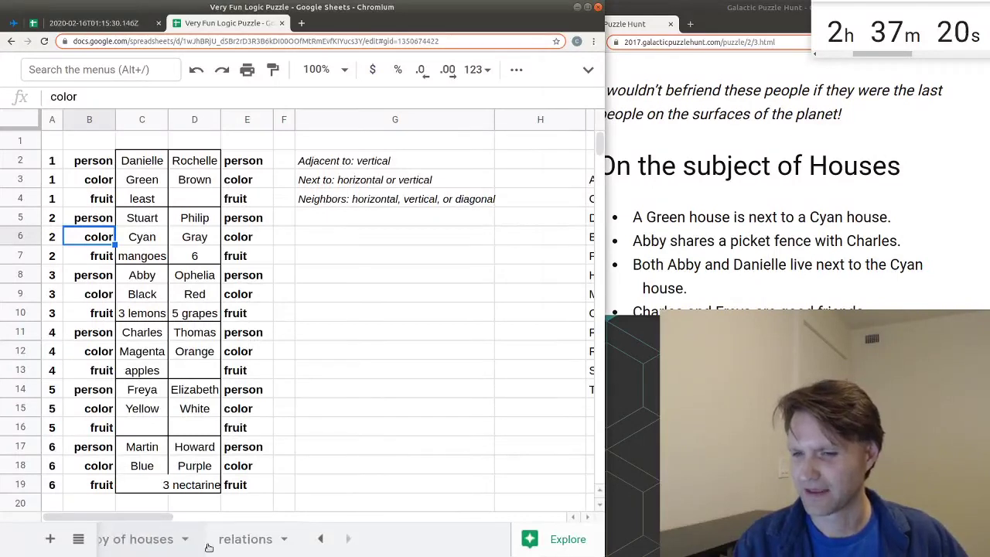
{"action": "left_click", "coordinate": [240, 539]}
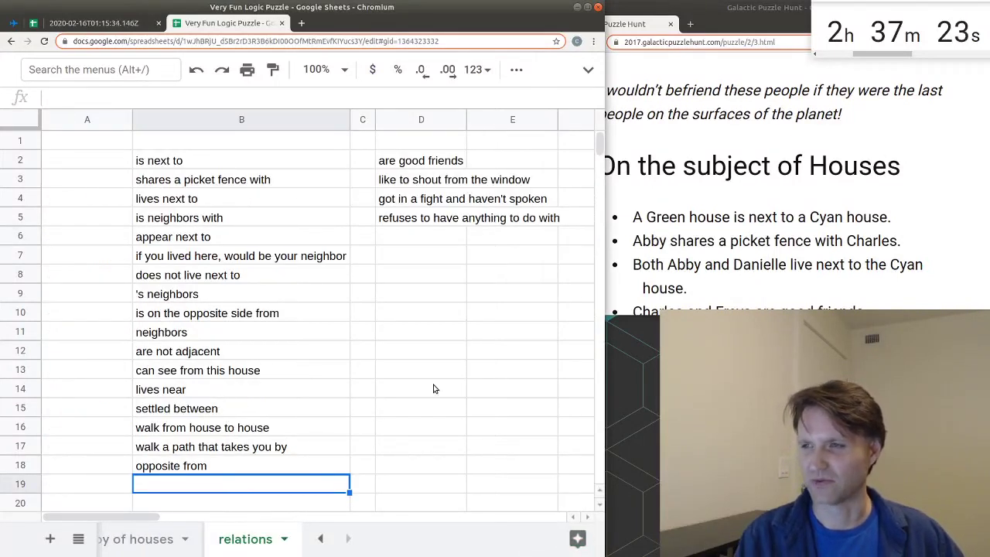
{"action": "left_click_drag", "start_coordinate": [288, 168], "coordinate": [287, 472]}
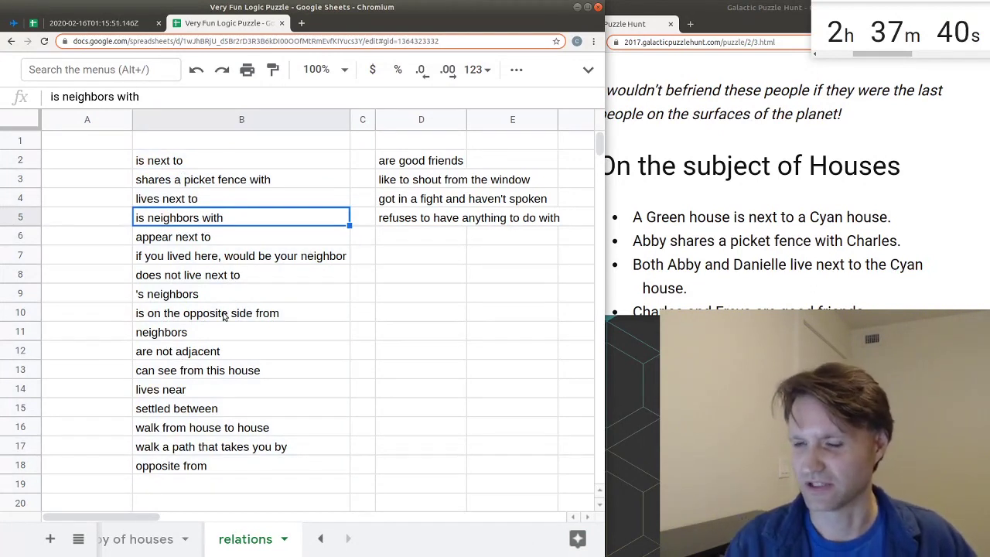
{"action": "left_click", "coordinate": [200, 315]}
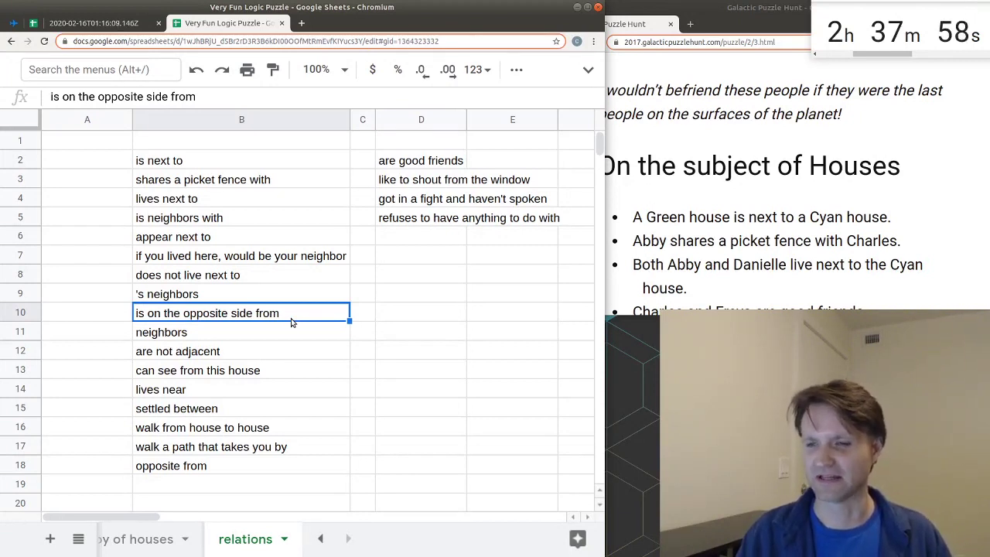
Step: Highlight the "surfaces of the planet" wording in the puzzle's introductory line to examine it as a hint
{"action": "double_click", "coordinate": [654, 96]}
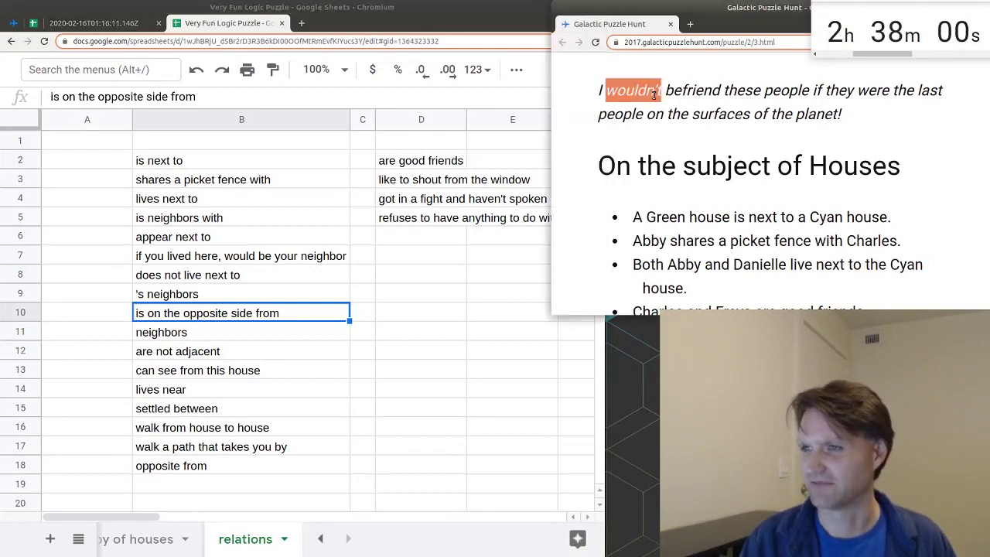
{"action": "left_click", "coordinate": [684, 122]}
{"action": "left_click_drag", "start_coordinate": [669, 114], "coordinate": [810, 114]}
{"action": "left_click", "coordinate": [796, 131]}
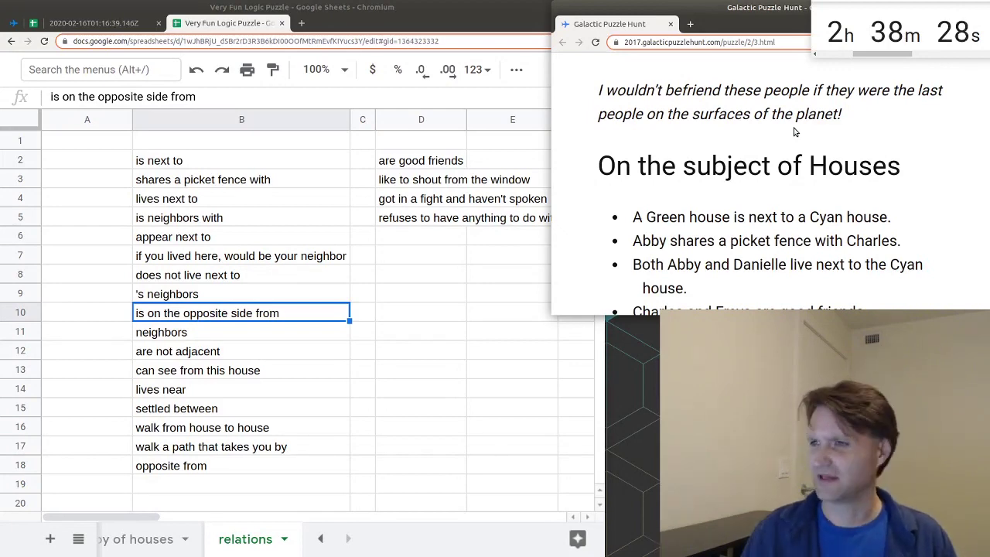
Step: Reread the house and fruit clues for opposite-side wording, including the Black house and Grapes clues
{"action": "scroll", "coordinate": [745, 174], "scroll_direction": "down", "scroll_amount": 5}
{"action": "scroll", "coordinate": [744, 174], "scroll_direction": "down", "scroll_amount": 10}
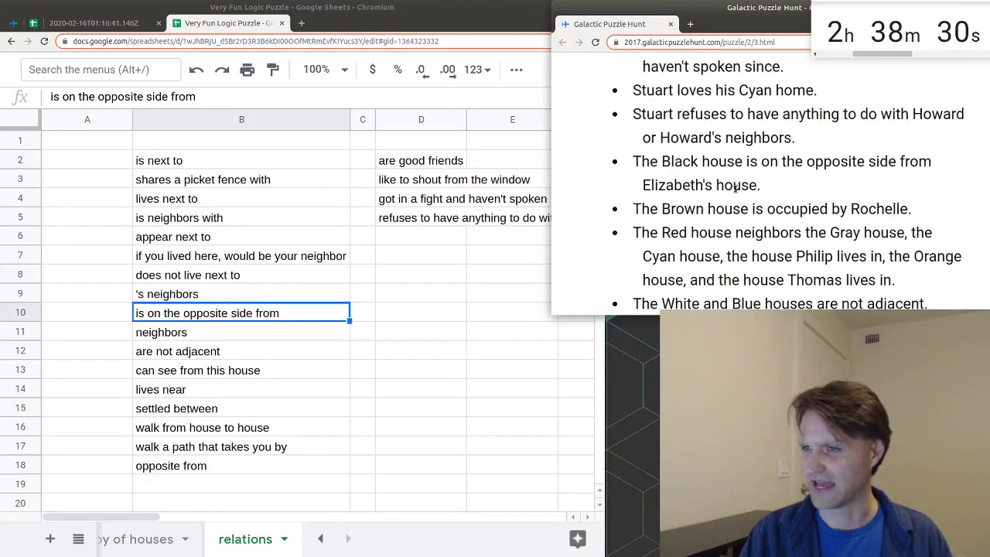
{"action": "scroll", "coordinate": [730, 194], "scroll_direction": "down", "scroll_amount": 5}
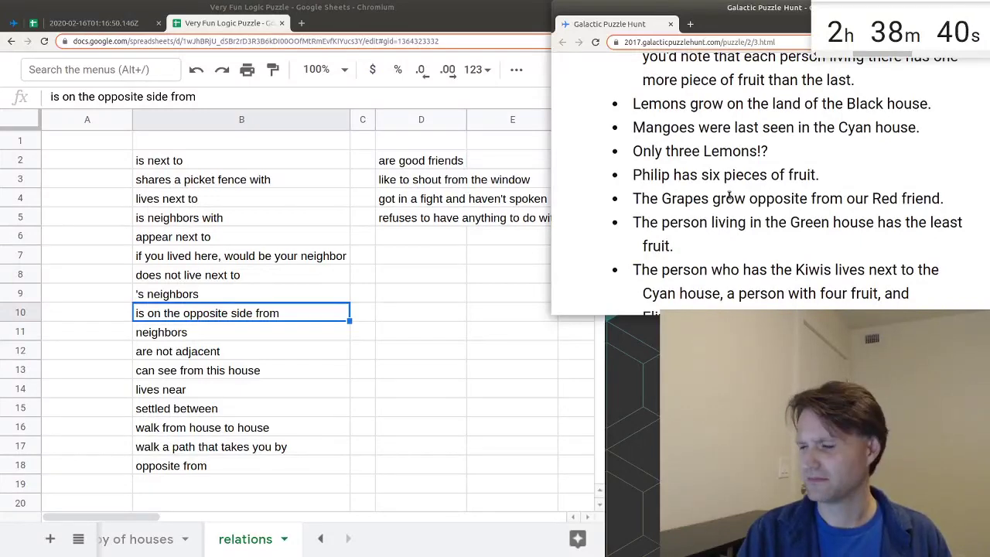
{"action": "scroll", "coordinate": [729, 195], "scroll_direction": "up", "scroll_amount": 5}
{"action": "scroll", "coordinate": [730, 194], "scroll_direction": "up", "scroll_amount": 8}
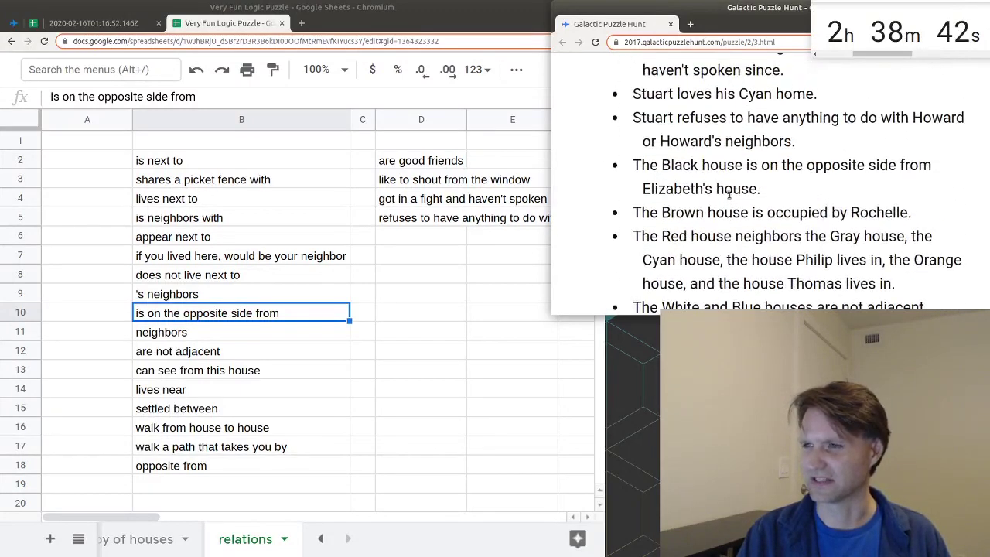
{"action": "scroll", "coordinate": [730, 195], "scroll_direction": "up", "scroll_amount": 3}
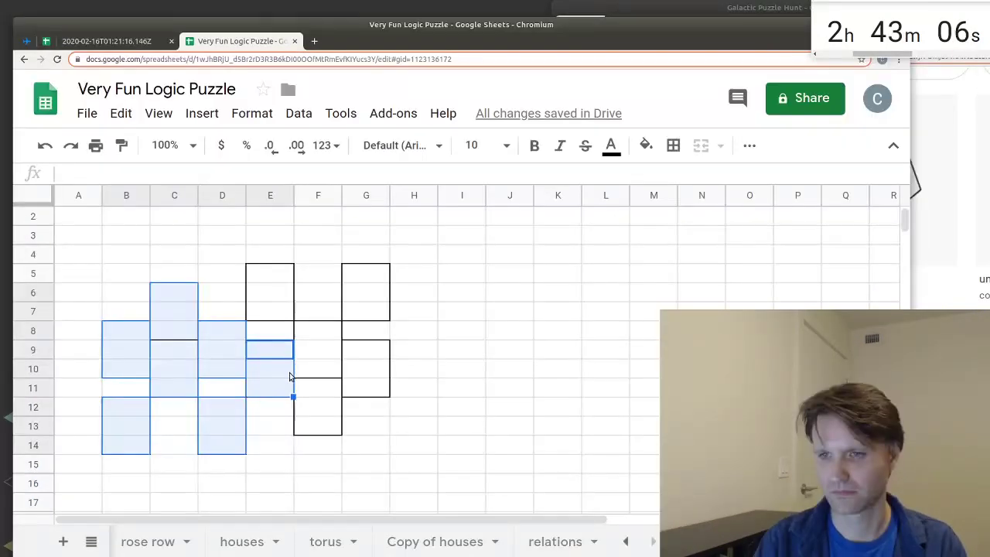
Step: Add the dodecahedron net faces F8:F13, G9:G11, E5:E7 and G5:G7 to the selected house blocks
{"action": "left_click_drag", "start_coordinate": [308, 337], "coordinate": [325, 420]}
{"action": "left_click_drag", "start_coordinate": [371, 355], "coordinate": [370, 377]}
{"action": "left_click_drag", "start_coordinate": [261, 276], "coordinate": [272, 307]}
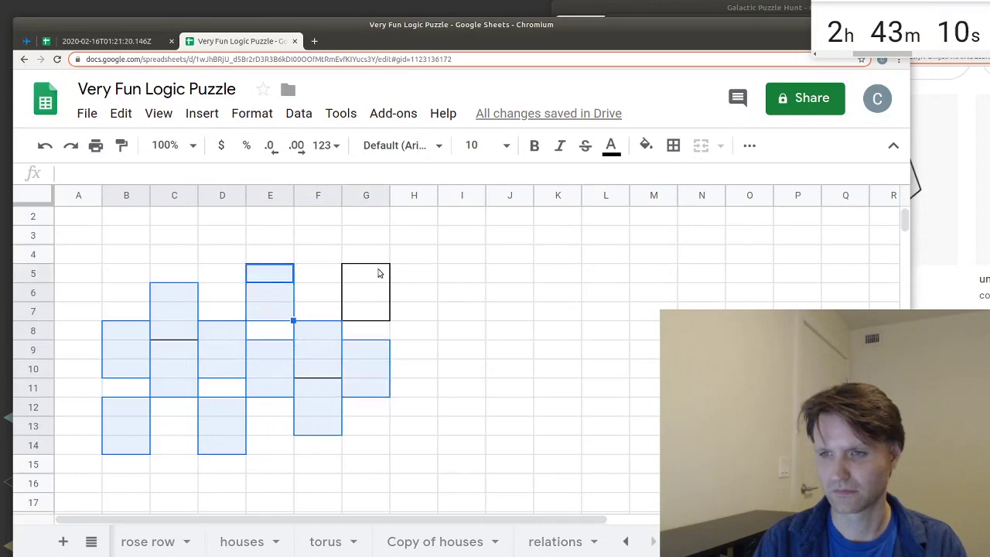
{"action": "left_click_drag", "start_coordinate": [380, 274], "coordinate": [369, 312]}
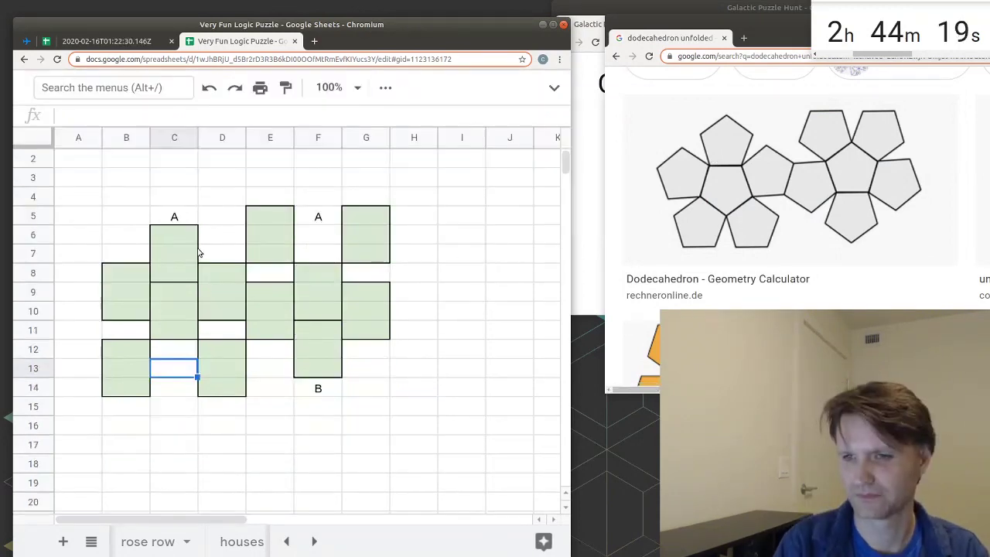
Step: Label the gap at C13 with a capital B to pair it with the B below the F11:F13 face
{"action": "type", "text": "b"}
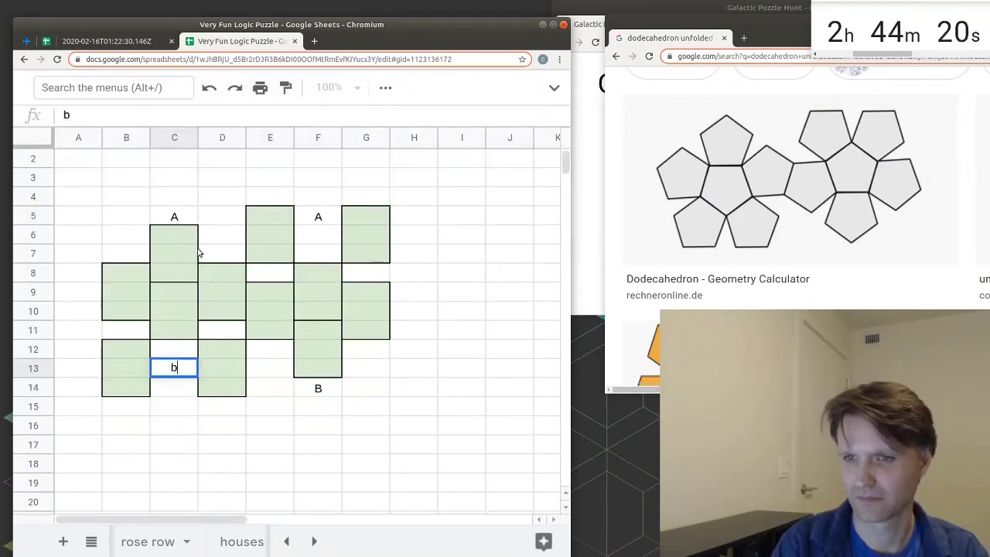
{"action": "key", "text": "BackSpace"}
{"action": "type", "text": "B"}
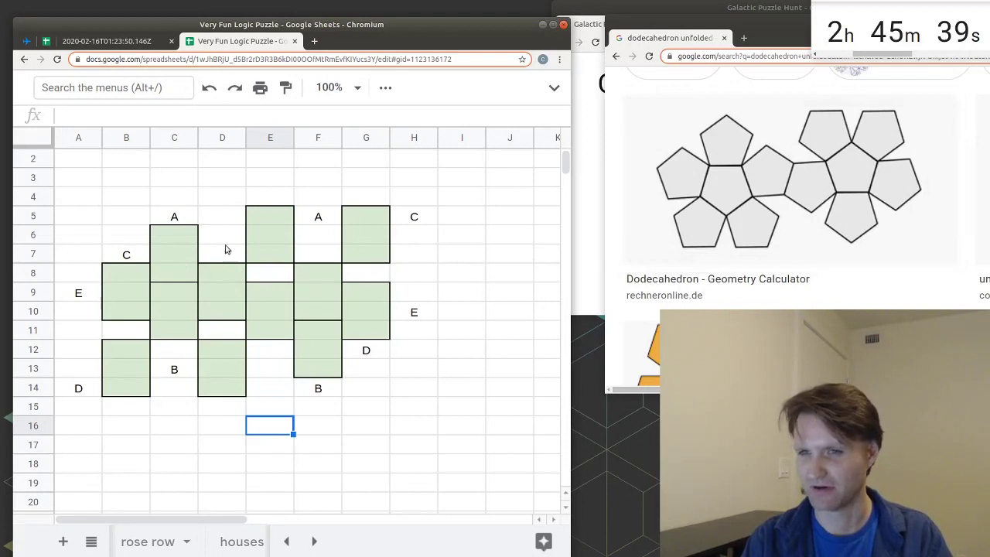
Step: Examine which faces of the net border the C6:C8 face, checking B8:B10, C9:C11 and D8:D10
{"action": "left_click", "coordinate": [193, 240]}
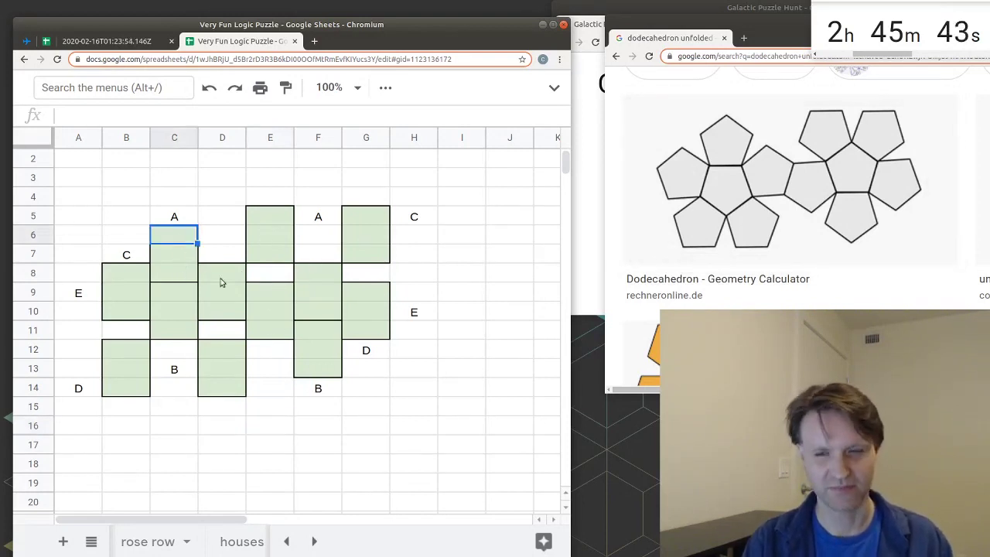
{"action": "left_click_drag", "start_coordinate": [182, 240], "coordinate": [186, 273]}
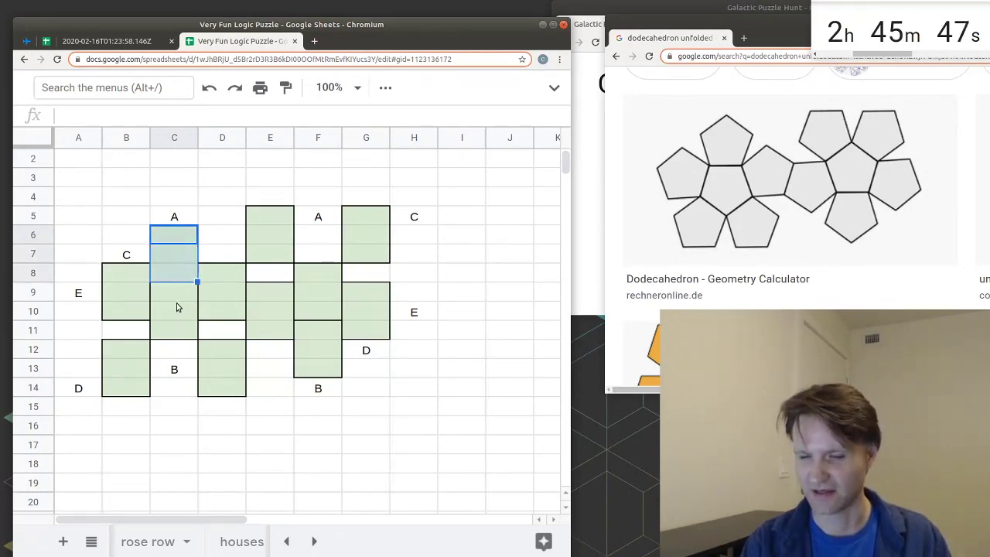
{"action": "left_click", "coordinate": [178, 255]}
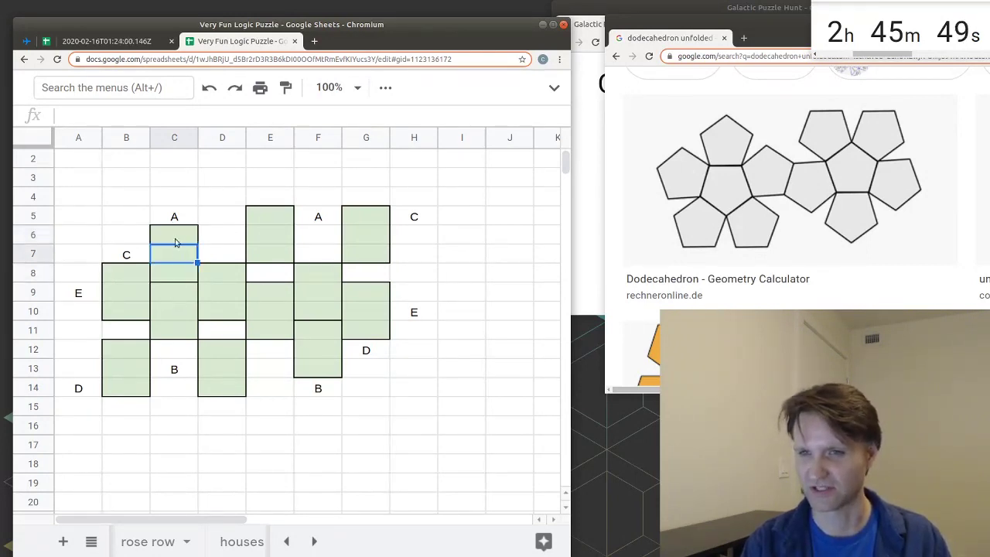
{"action": "left_click_drag", "start_coordinate": [175, 243], "coordinate": [177, 270]}
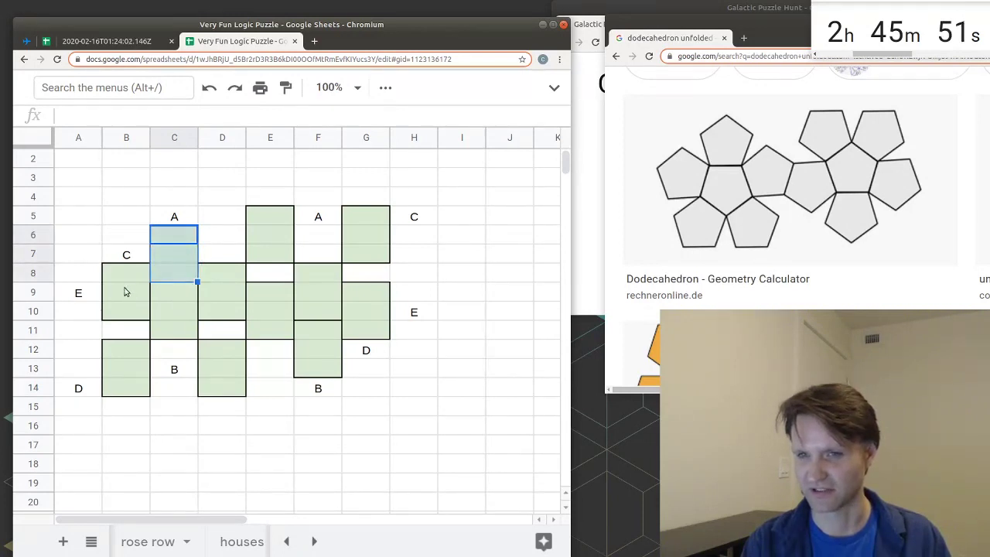
{"action": "left_click", "coordinate": [125, 292]}
{"action": "left_click", "coordinate": [172, 316]}
{"action": "left_click", "coordinate": [221, 299]}
{"action": "left_click", "coordinate": [171, 256]}
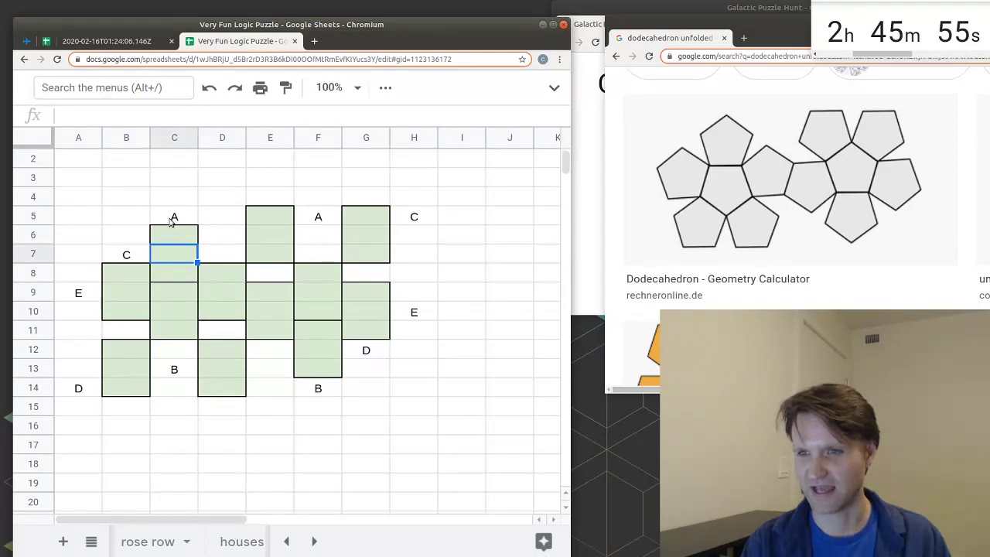
Step: Trace the A and C edge labels from the C6:C8 face to the matching faces E5:E7 and G5:G7
{"action": "left_click", "coordinate": [273, 234]}
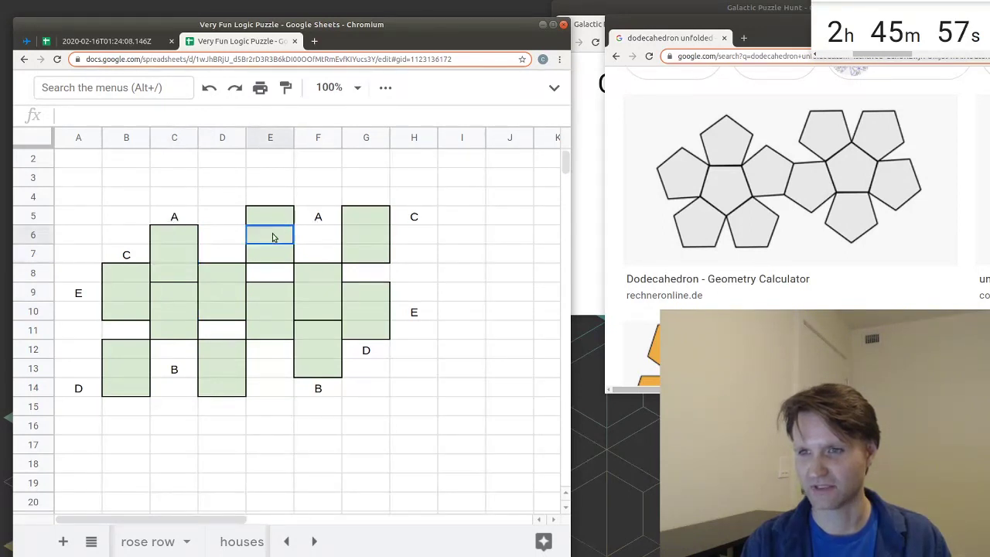
{"action": "left_click", "coordinate": [358, 235]}
{"action": "left_click", "coordinate": [128, 258]}
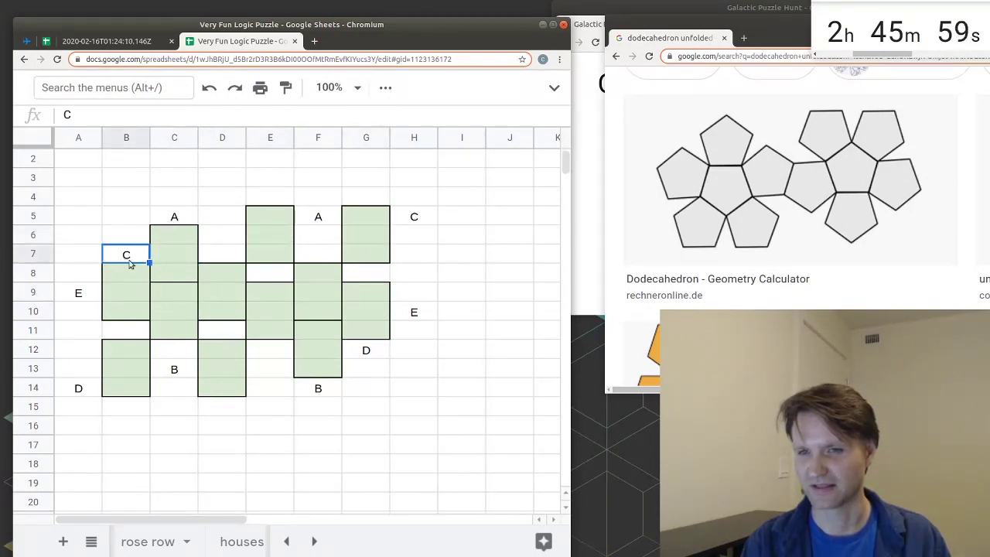
{"action": "left_click", "coordinate": [380, 218]}
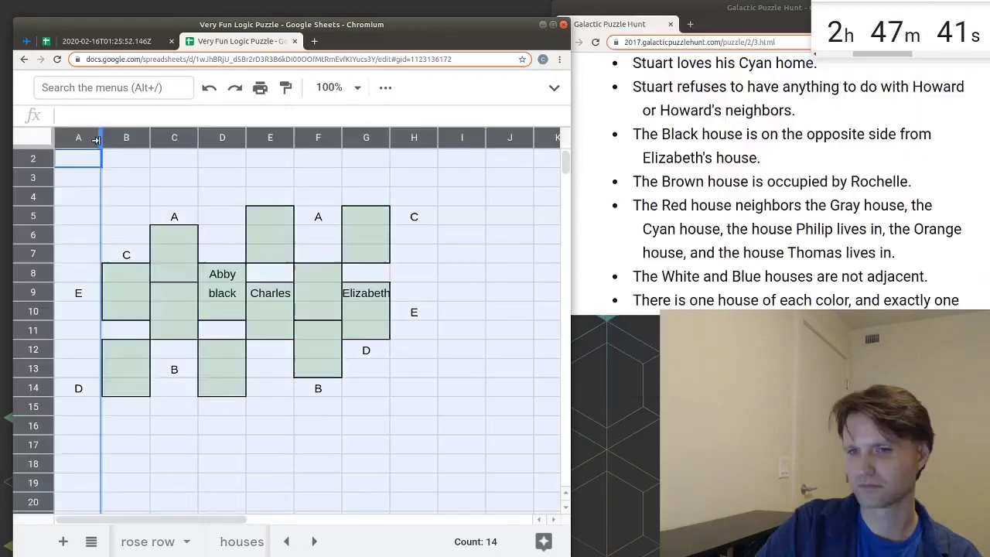
Step: Widen all the columns of the dodecahedron net sheet evenly
{"action": "left_click_drag", "start_coordinate": [99, 140], "coordinate": [111, 154]}
{"action": "left_click", "coordinate": [250, 330]}
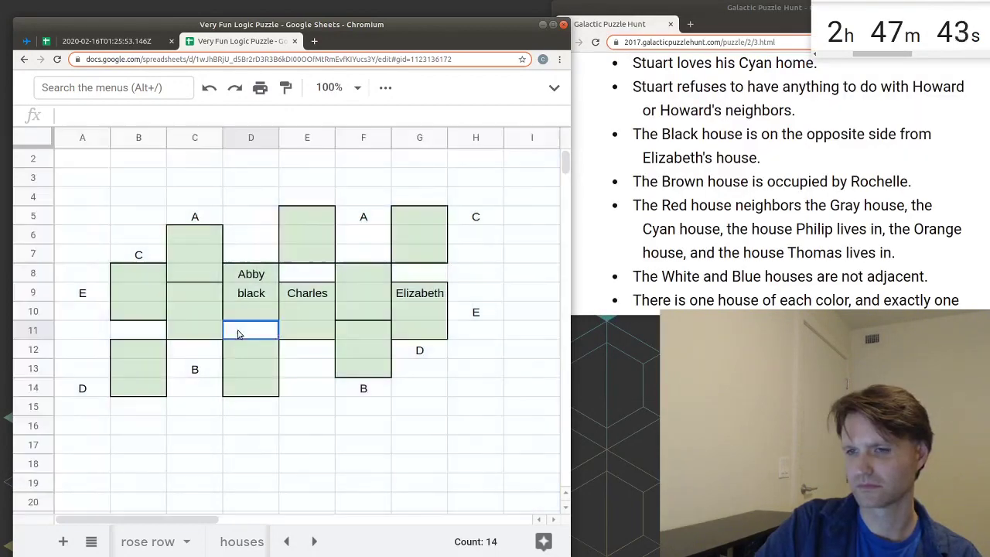
Step: Highlight the clue about seeing the Magenta house from the Brown house and mark the F8:F13 faces in the net
{"action": "left_click", "coordinate": [762, 207]}
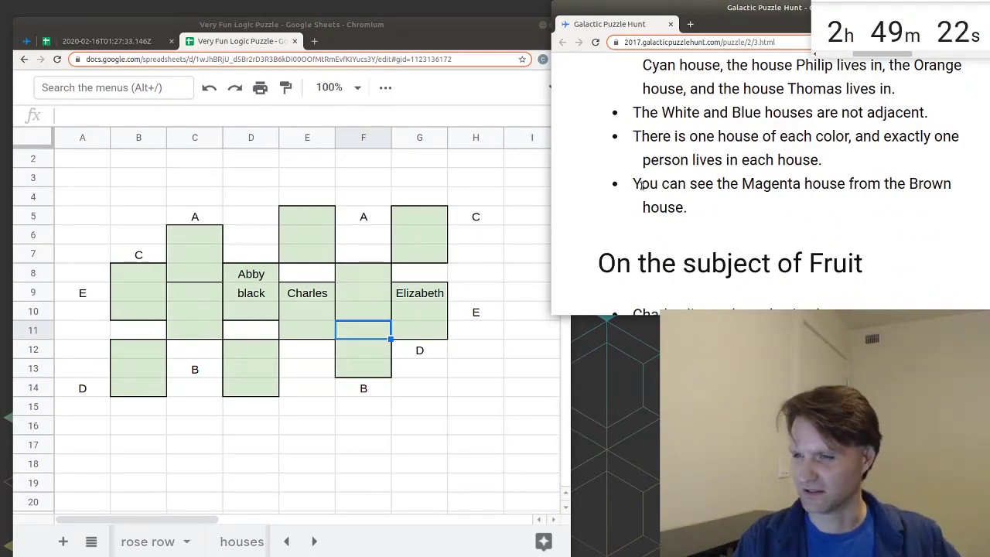
{"action": "triple_click", "coordinate": [643, 186]}
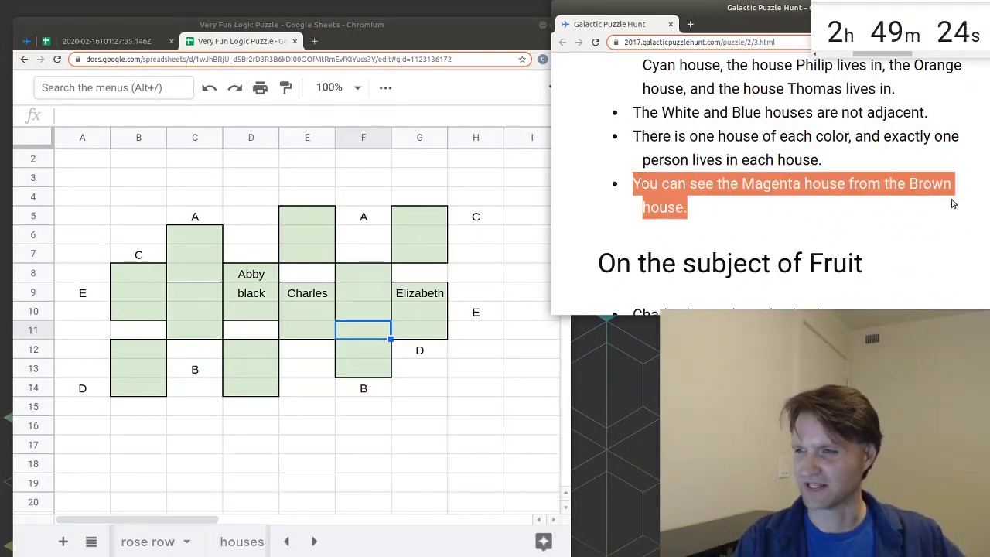
{"action": "left_click", "coordinate": [679, 207]}
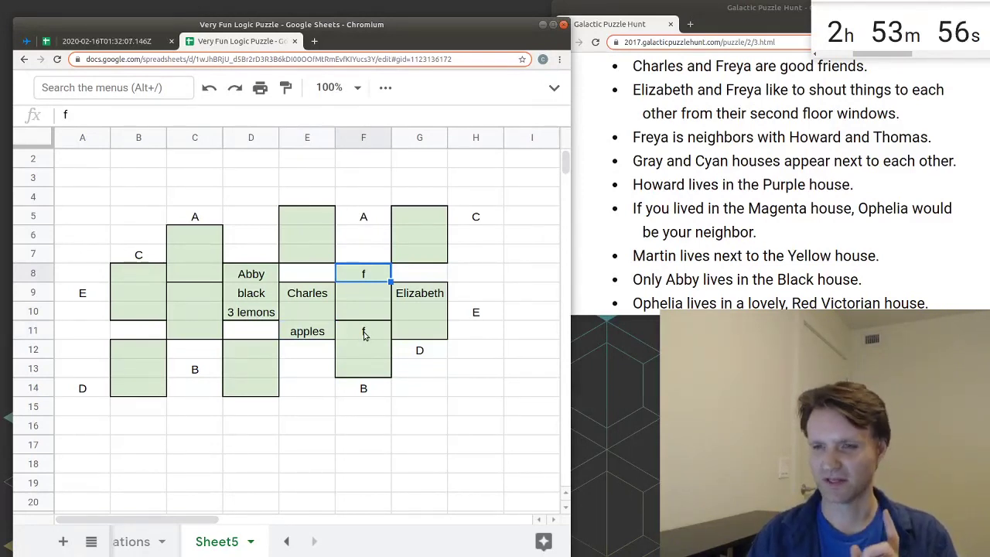
{"action": "left_click_drag", "start_coordinate": [372, 274], "coordinate": [371, 367]}
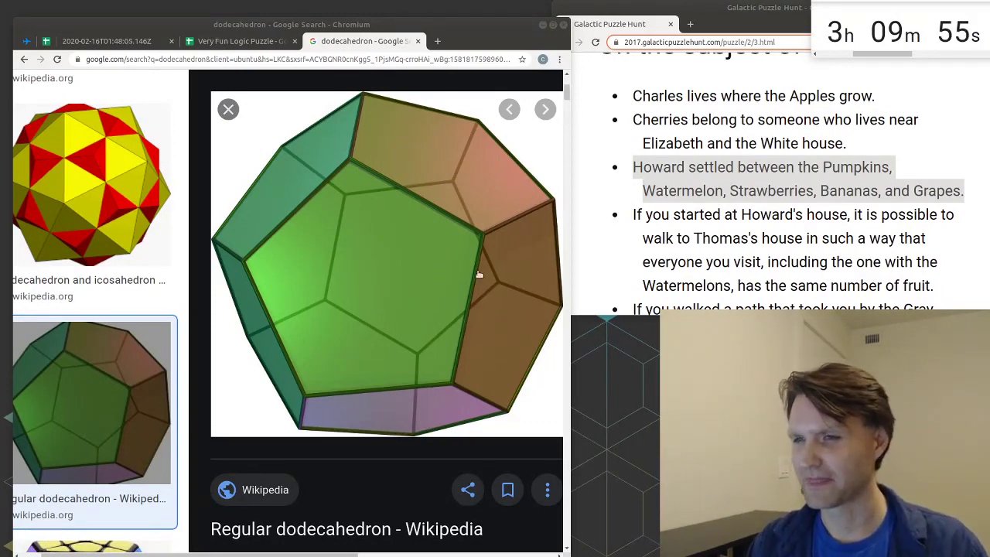
Step: Highlight the clue listing the fruit around the Purple house's owner, singling out the word Grapes
{"action": "left_click_drag", "start_coordinate": [633, 167], "coordinate": [938, 191]}
{"action": "double_click", "coordinate": [938, 191]}
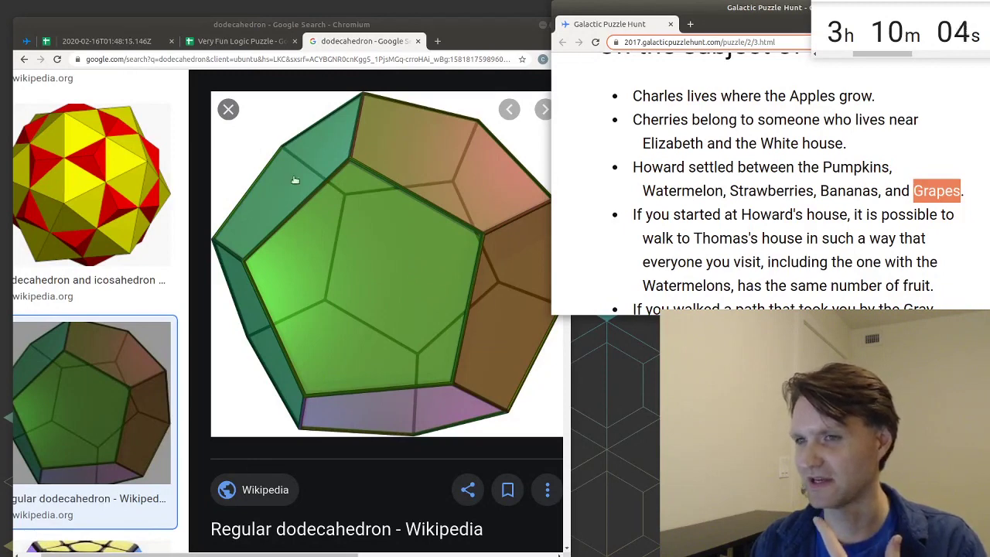
{"action": "left_click", "coordinate": [882, 207]}
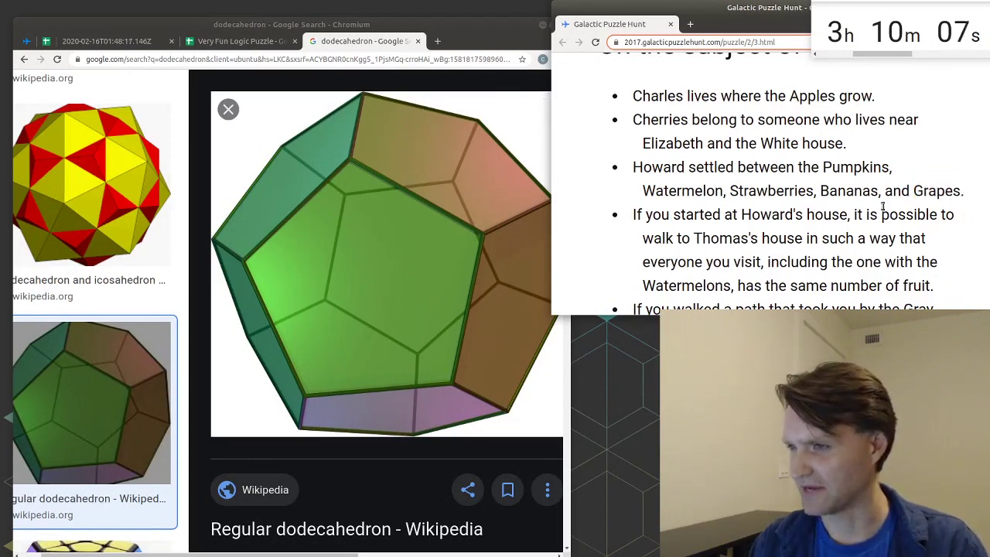
Step: Find and highlight the fruit clue "The Grapes grow opposite from our Red friend."
{"action": "scroll", "coordinate": [882, 206], "scroll_direction": "down", "scroll_amount": 9}
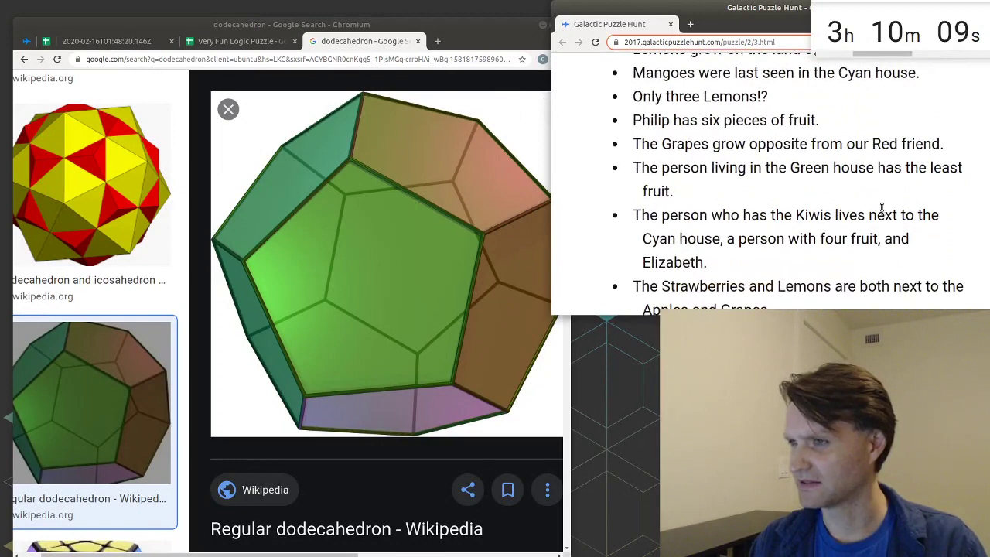
{"action": "scroll", "coordinate": [881, 209], "scroll_direction": "down", "scroll_amount": 3}
{"action": "scroll", "coordinate": [859, 203], "scroll_direction": "up", "scroll_amount": 3}
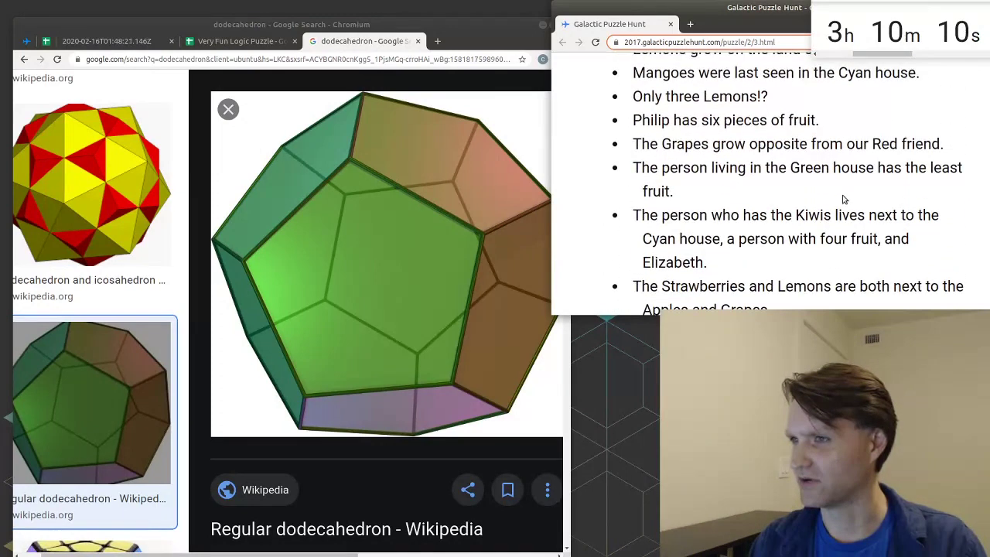
{"action": "triple_click", "coordinate": [767, 152]}
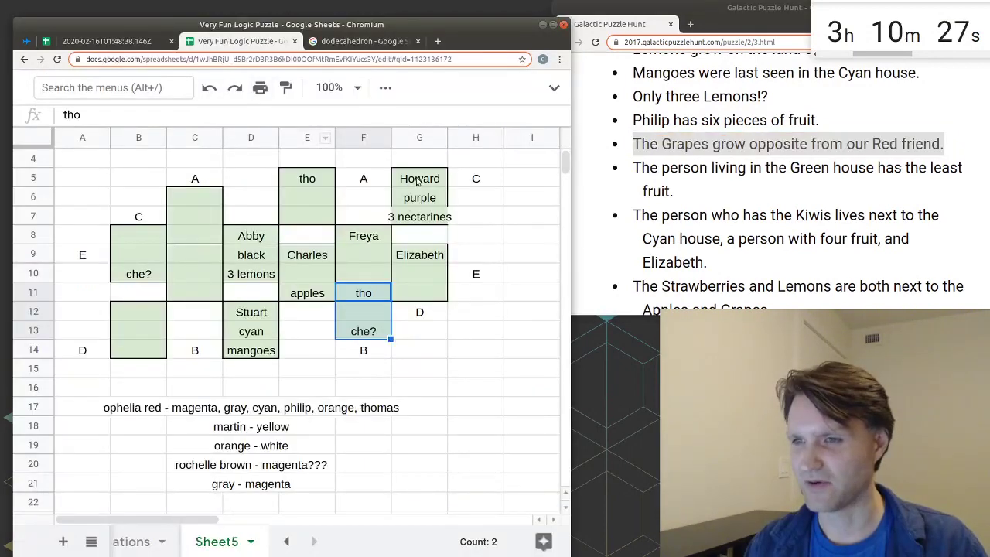
Step: Complete the shortened resident name in F11 and enter red in B13 as the color of the B12:B14 house
{"action": "left_click_drag", "start_coordinate": [416, 182], "coordinate": [423, 219]}
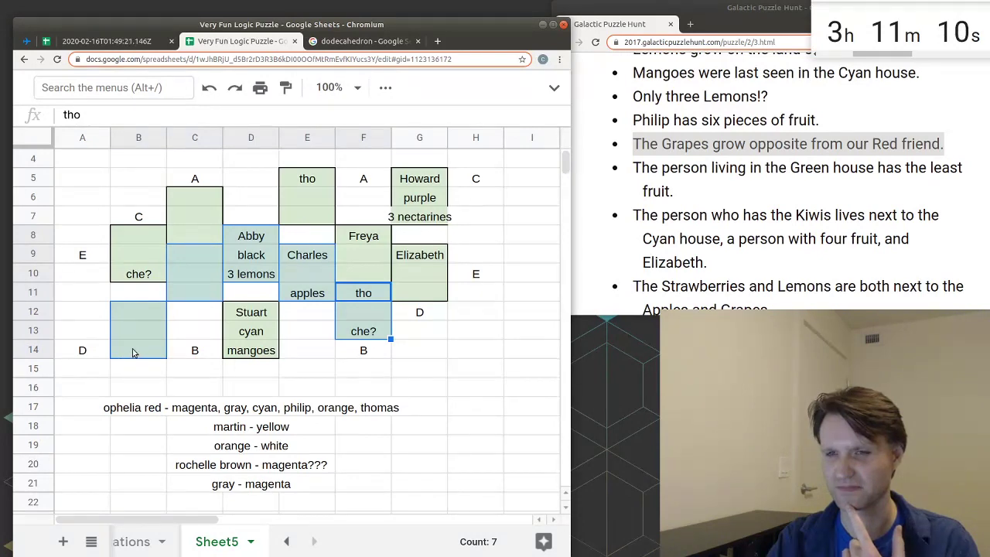
{"action": "left_click", "coordinate": [379, 299]}
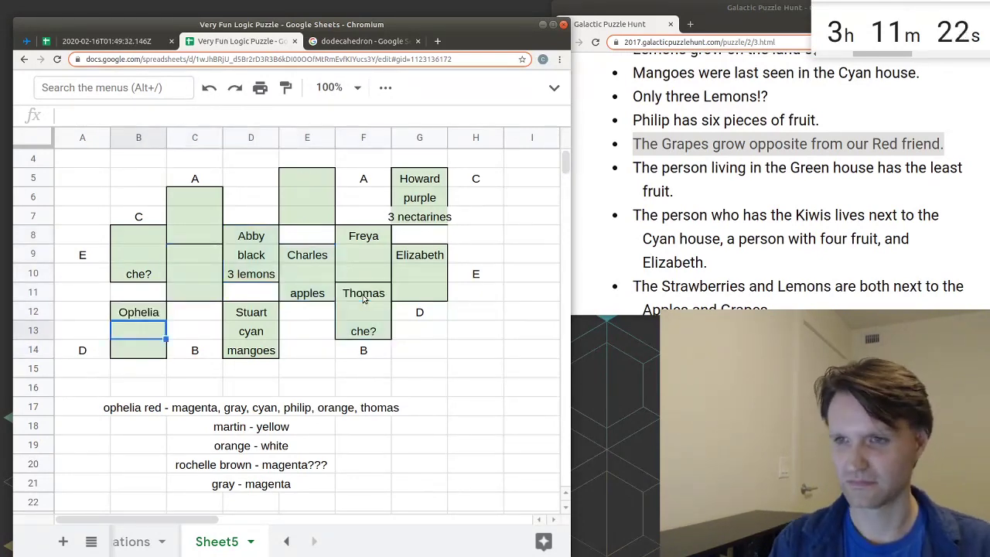
{"action": "type", "text": "red"}
{"action": "key", "text": "Return"}
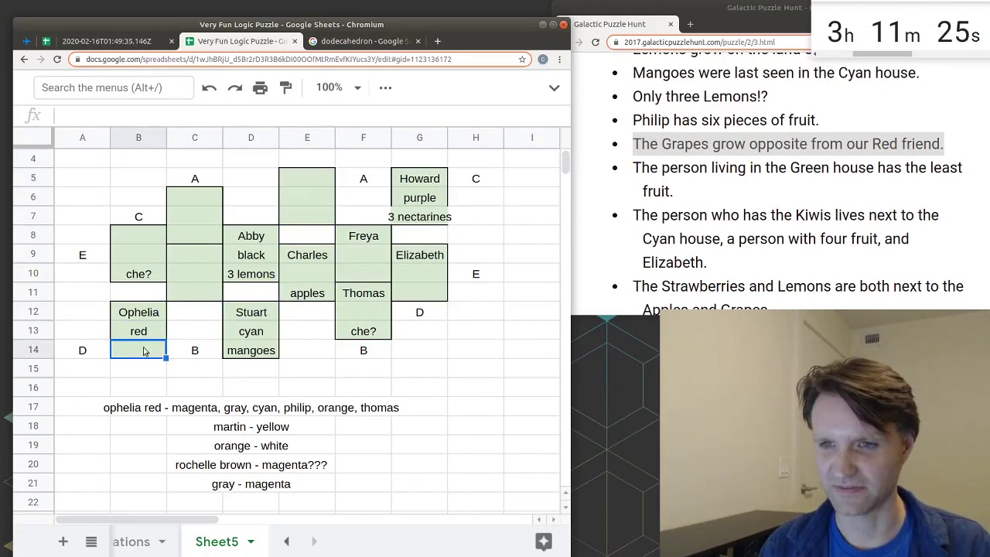
Step: Enter grapes in E7 as the fruit of the E5:E7 house, opposite the red one
{"action": "left_click", "coordinate": [306, 217]}
{"action": "type", "text": "grapes"}
{"action": "key", "text": "Return"}
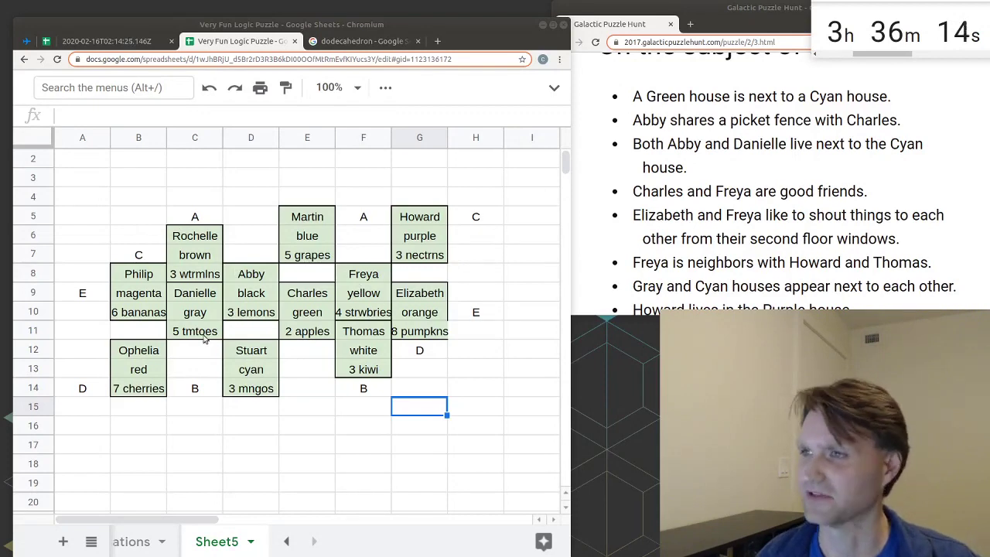
Step: Check the picket fence clue against the solved net by marking the black house in D8:D10 and the neighboring resident in E9
{"action": "left_click", "coordinate": [252, 274]}
{"action": "left_click", "coordinate": [308, 293], "text": "ctrl"}
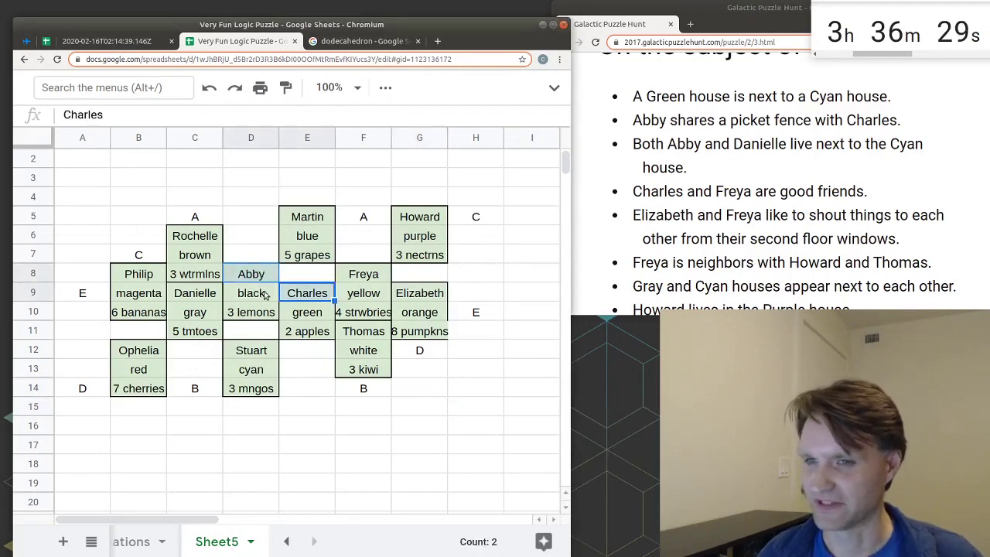
{"action": "left_click", "coordinate": [263, 280]}
{"action": "left_click", "coordinate": [263, 311], "text": "shift"}
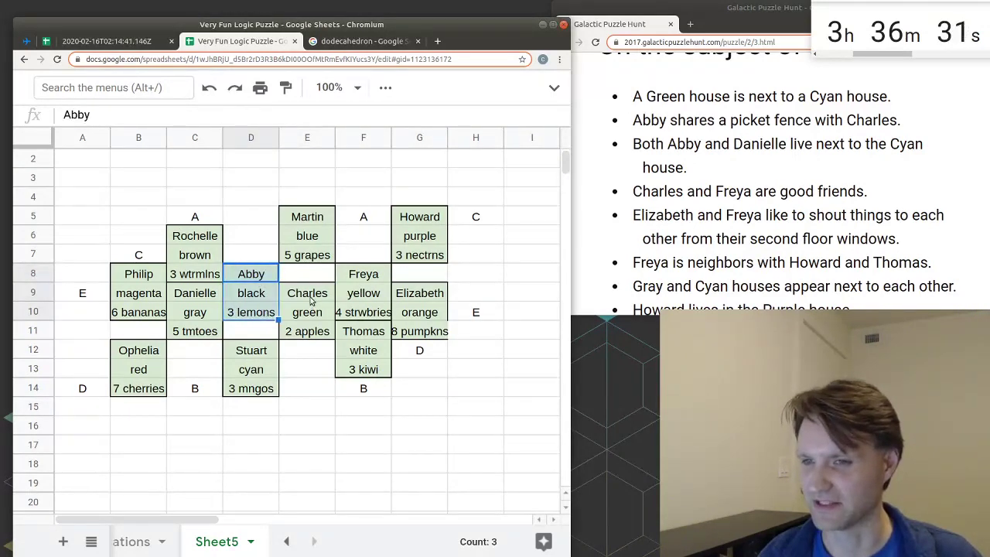
{"action": "left_click", "coordinate": [309, 294], "text": "ctrl"}
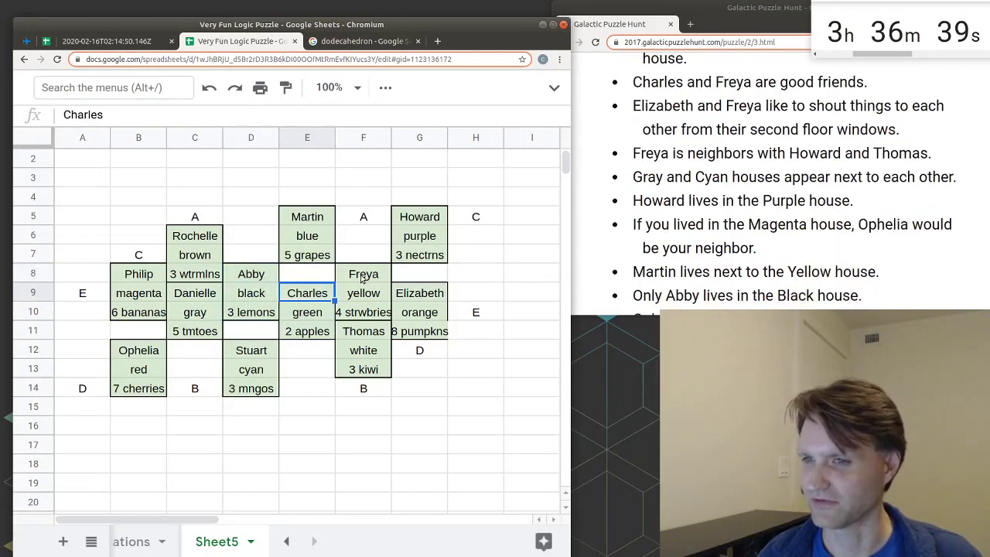
Step: Check the friendship and second-floor-window clues by marking the yellow and orange houses' residents in F8 and G9
{"action": "left_click", "coordinate": [369, 277]}
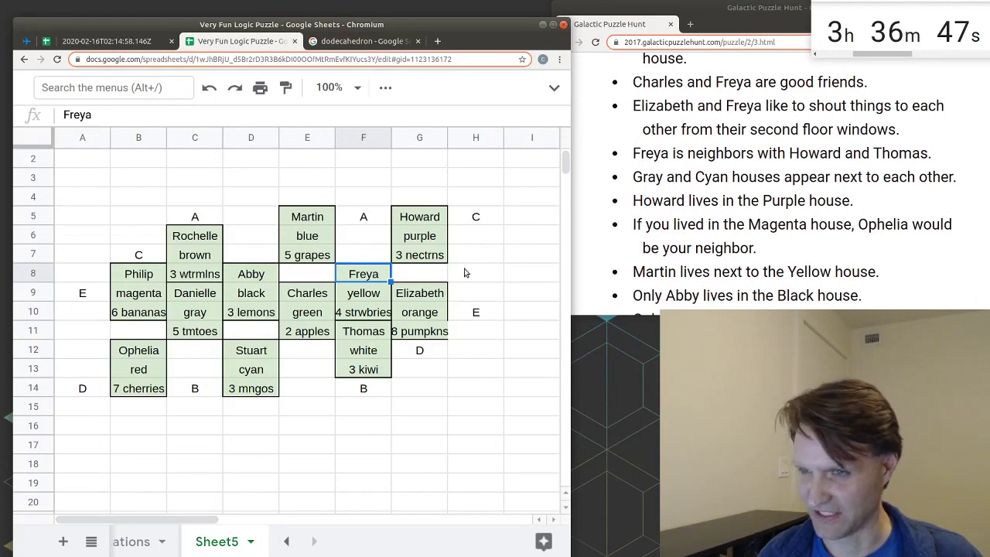
{"action": "left_click", "coordinate": [419, 294]}
{"action": "left_click", "coordinate": [387, 280]}
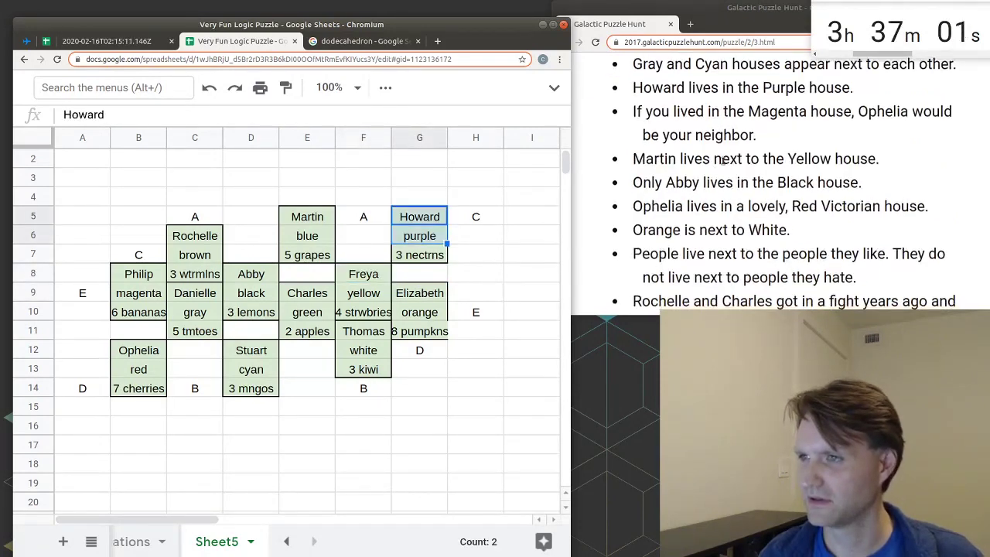
Step: Check the magenta house's neighbor clue against the net by marking the houses in B8:B10 and B12:B14
{"action": "scroll", "coordinate": [738, 184], "scroll_direction": "down", "scroll_amount": 1}
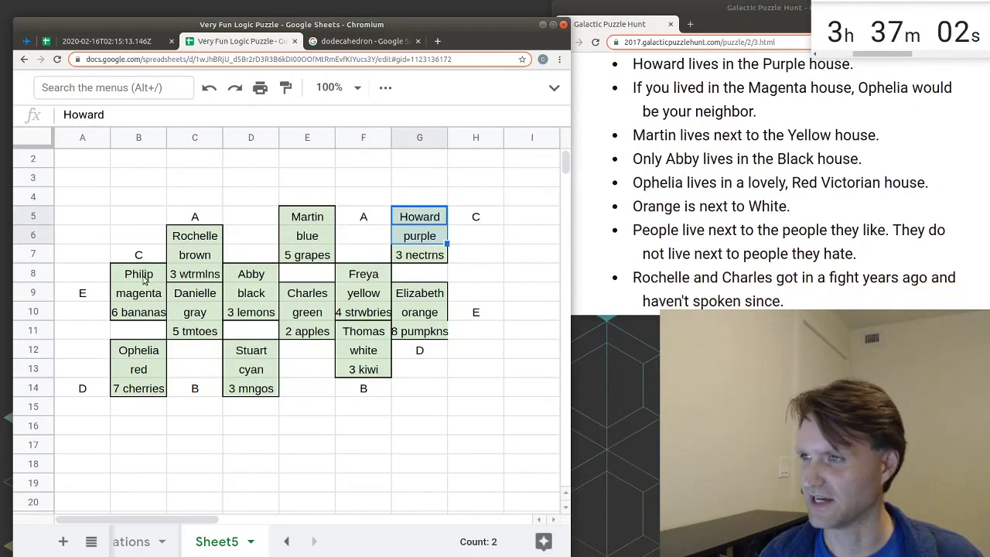
{"action": "left_click_drag", "start_coordinate": [144, 280], "coordinate": [145, 313]}
{"action": "left_click_drag", "start_coordinate": [147, 350], "coordinate": [148, 389]}
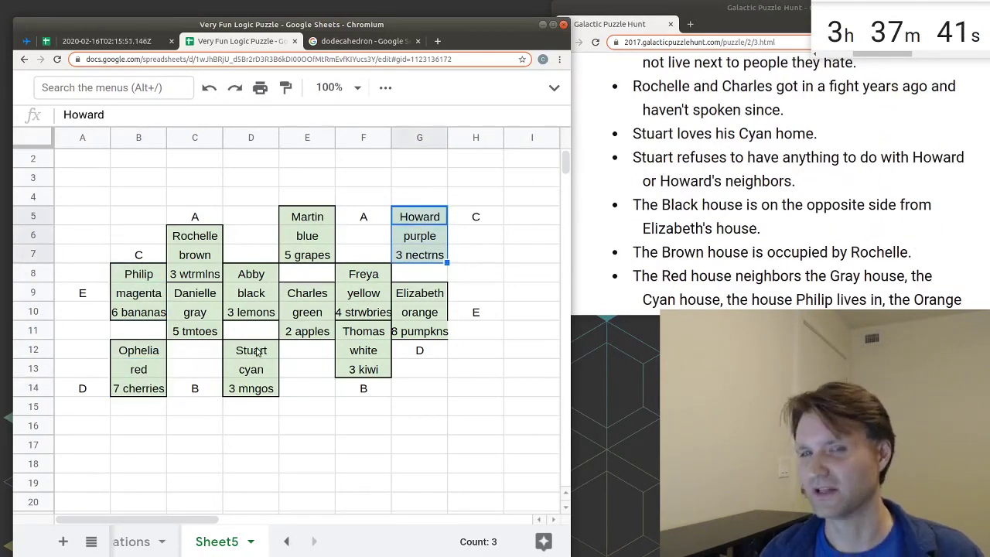
Step: Check the cyan house resident's clues by marking the cyan house in D12:D14 and the purple house in G5:G7
{"action": "left_click", "coordinate": [256, 379], "text": "shift"}
{"action": "left_click", "coordinate": [252, 369]}
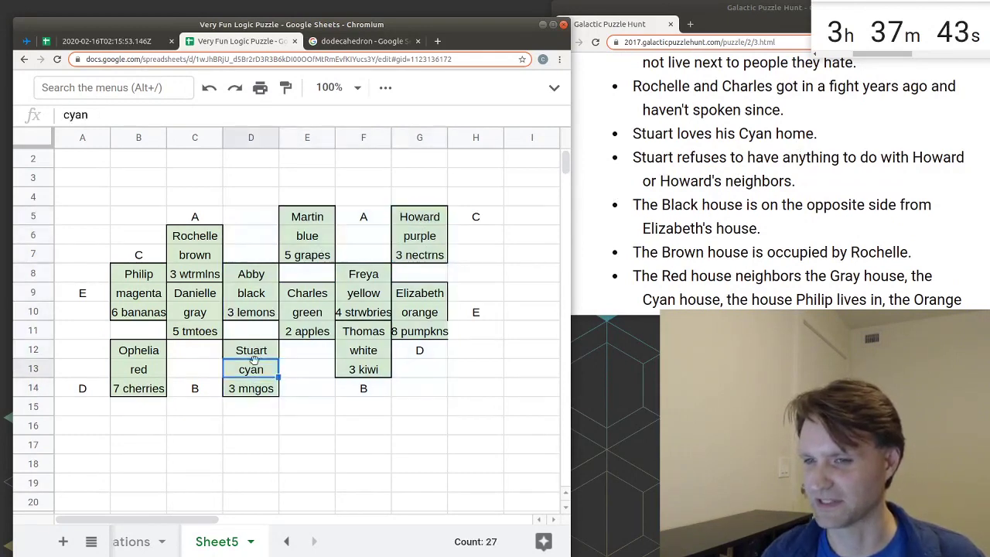
{"action": "left_click", "coordinate": [251, 351]}
{"action": "left_click", "coordinate": [256, 387], "text": "shift"}
{"action": "left_click_drag", "start_coordinate": [419, 221], "coordinate": [449, 257]}
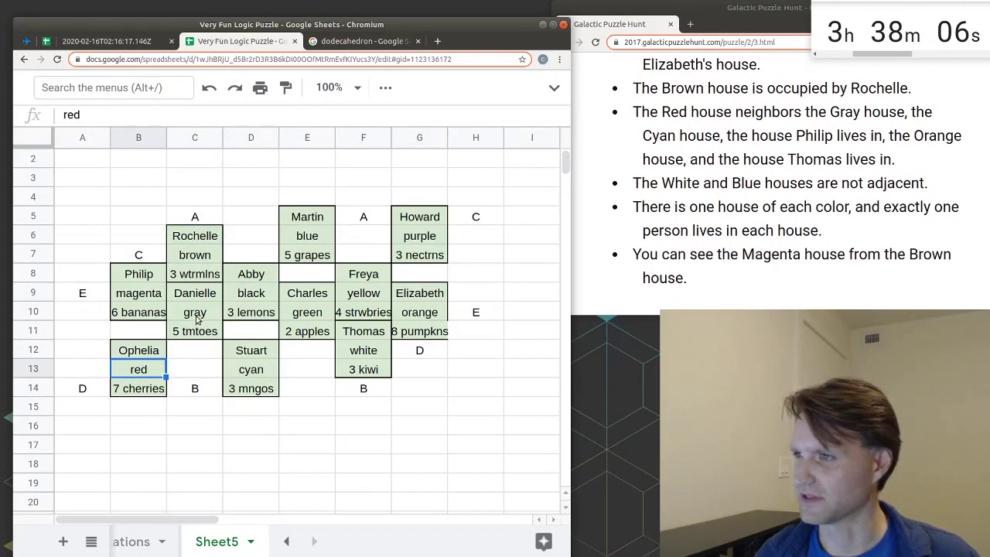
Step: Check the red house's neighbor clue by marking the gray, cyan, magenta, orange and white houses one by one
{"action": "left_click", "coordinate": [197, 319]}
{"action": "left_click", "coordinate": [253, 372]}
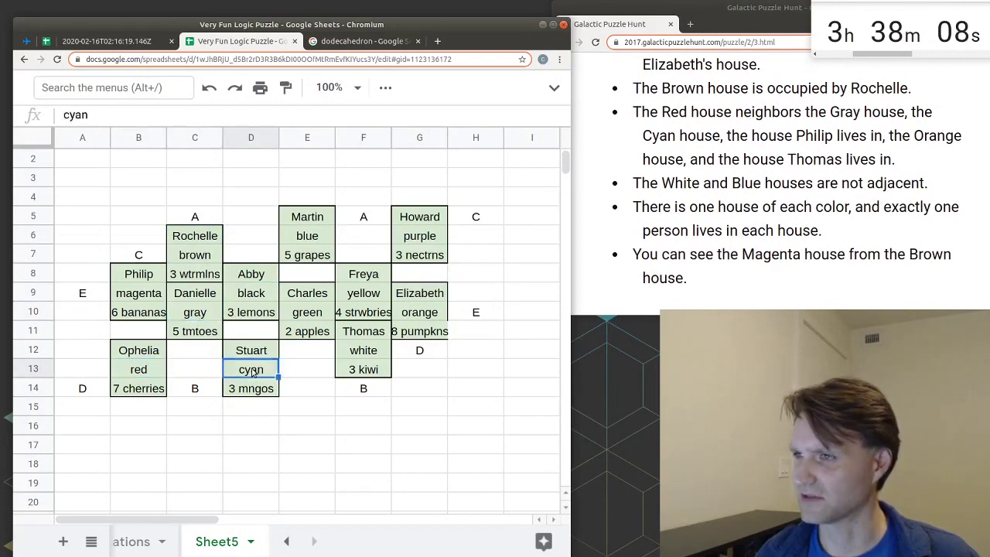
{"action": "left_click", "coordinate": [147, 282]}
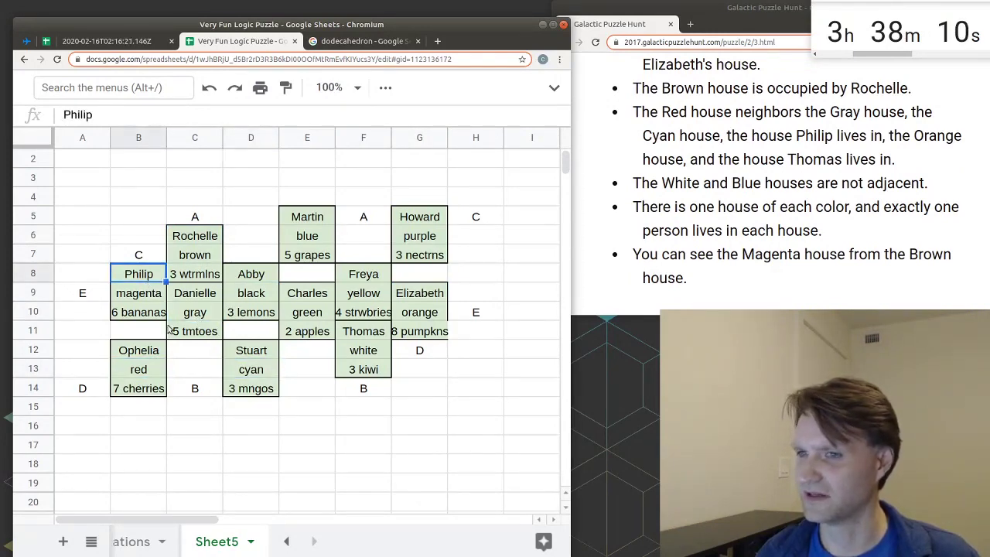
{"action": "left_click", "coordinate": [436, 313]}
{"action": "left_click", "coordinate": [379, 336]}
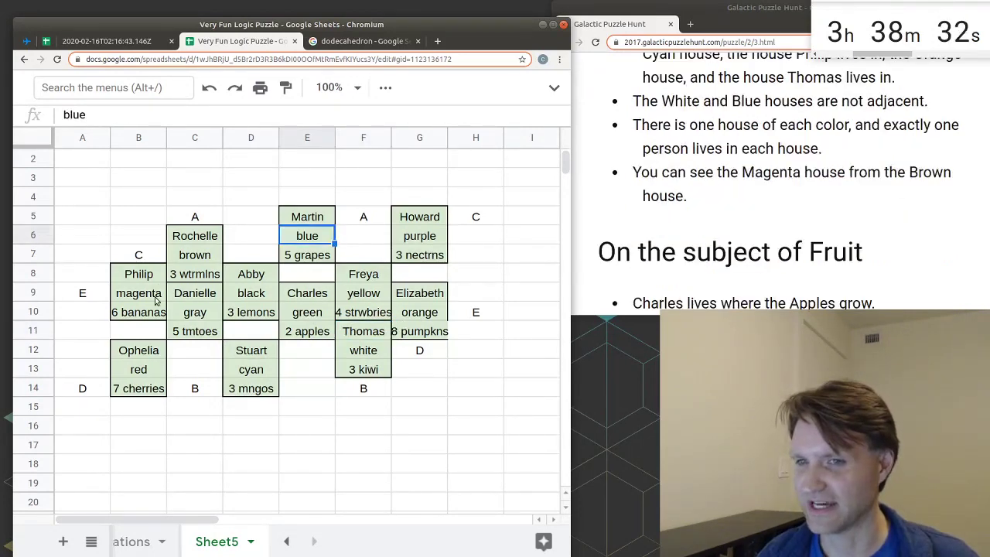
Step: Check that the magenta house in B9 is visible from the brown house in C7, highlighting the matching clue's text
{"action": "left_click", "coordinate": [156, 301]}
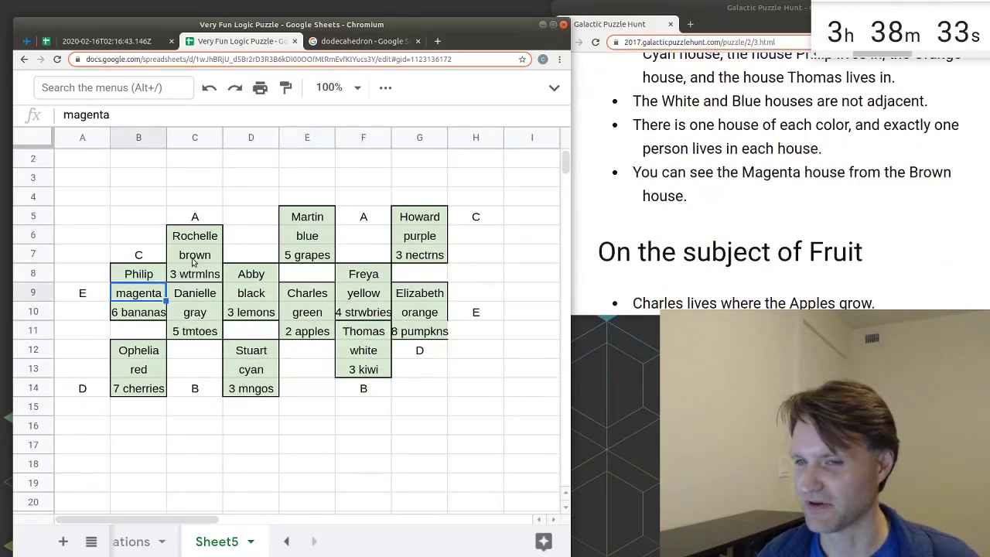
{"action": "left_click", "coordinate": [195, 262], "text": "ctrl"}
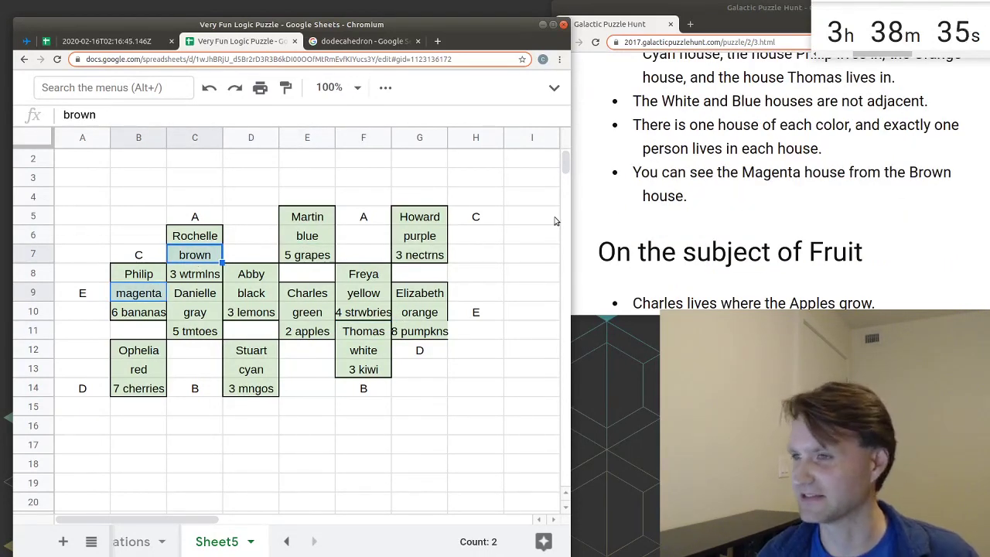
{"action": "triple_click", "coordinate": [736, 183]}
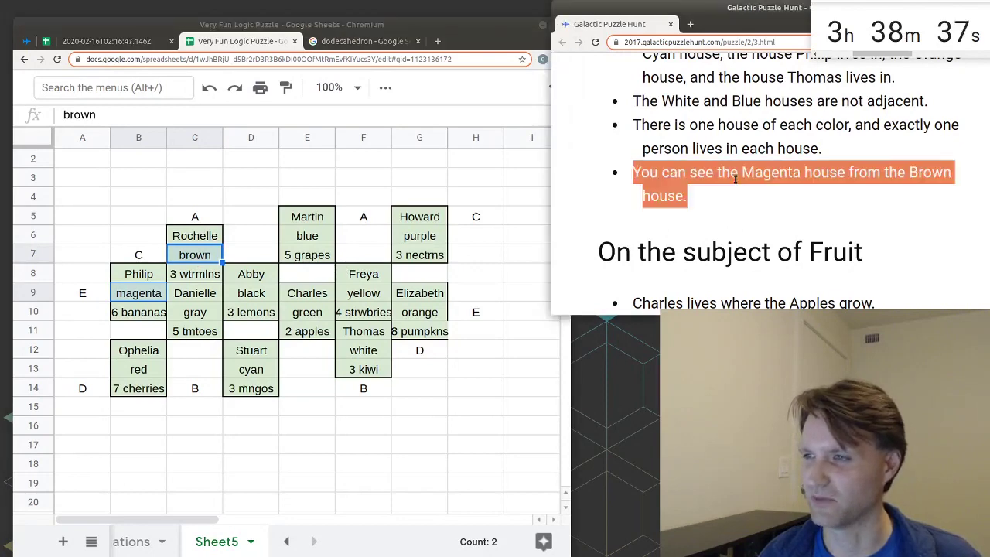
{"action": "left_click", "coordinate": [774, 207]}
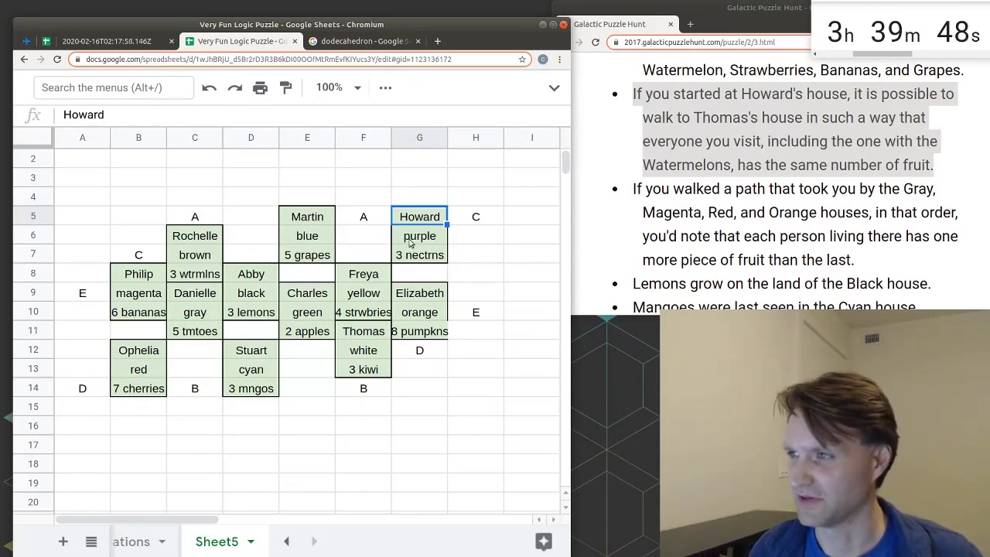
Step: Check the equal-fruit walk clue by marking the houses on the path from the purple house to the white one
{"action": "left_click_drag", "start_coordinate": [417, 225], "coordinate": [419, 260]}
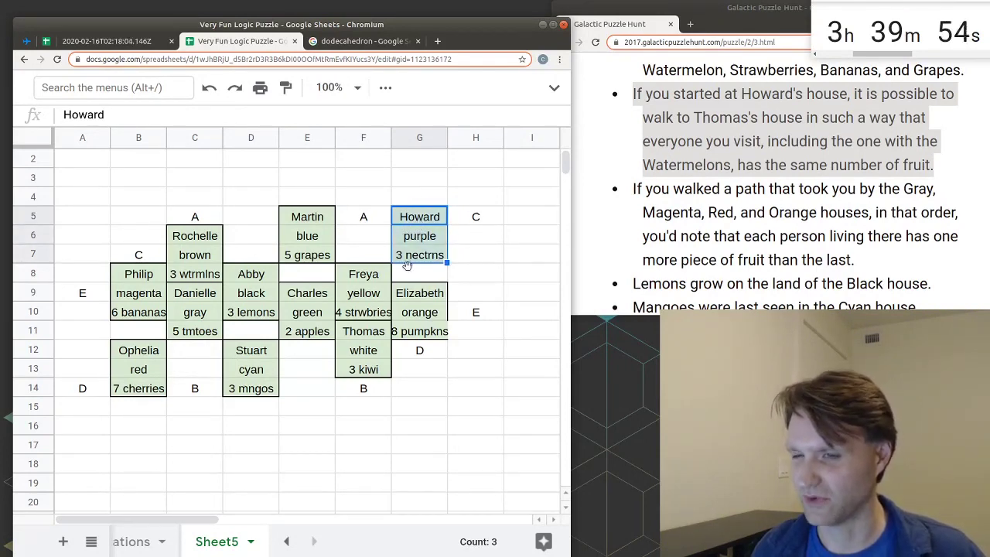
{"action": "left_click_drag", "start_coordinate": [207, 244], "coordinate": [255, 313]}
{"action": "left_click_drag", "start_coordinate": [246, 355], "coordinate": [248, 391]}
{"action": "left_click_drag", "start_coordinate": [372, 340], "coordinate": [364, 375]}
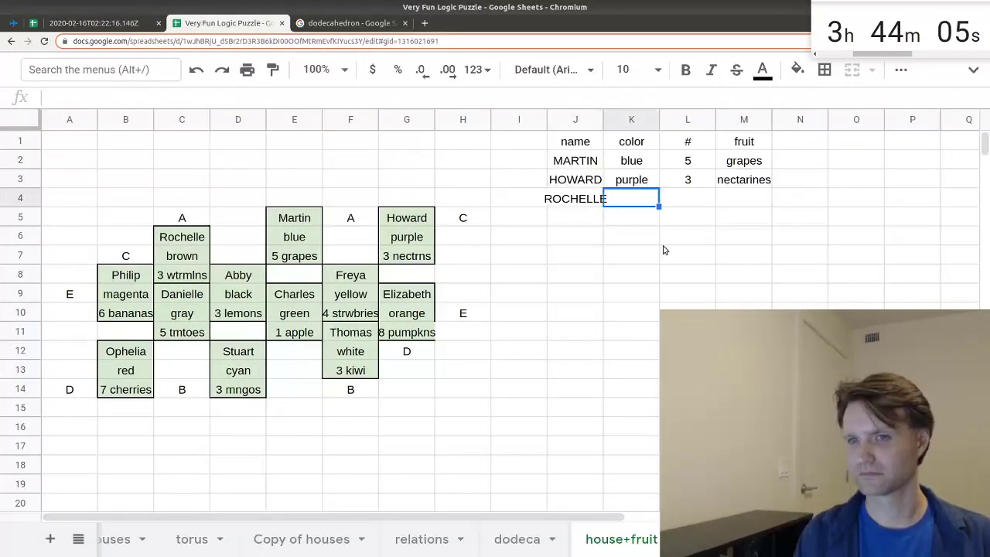
Step: Enter brown in K4 as the color of the third resident in the house+fruit table
{"action": "type", "text": "brown"}
{"action": "key", "text": "Tab"}
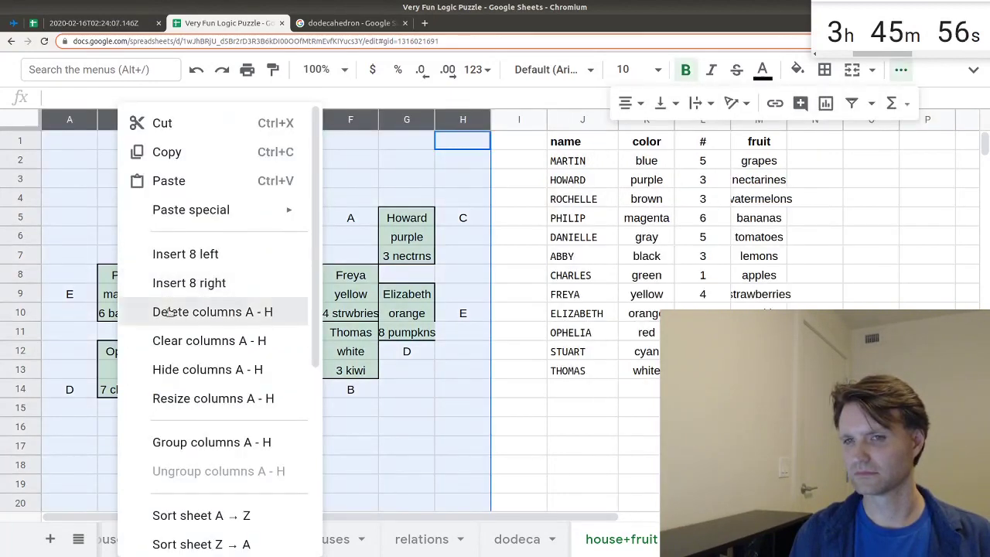
Step: Delete columns A to H with the dodecahedron net from the house+fruit sheet
{"action": "left_click", "coordinate": [169, 310]}
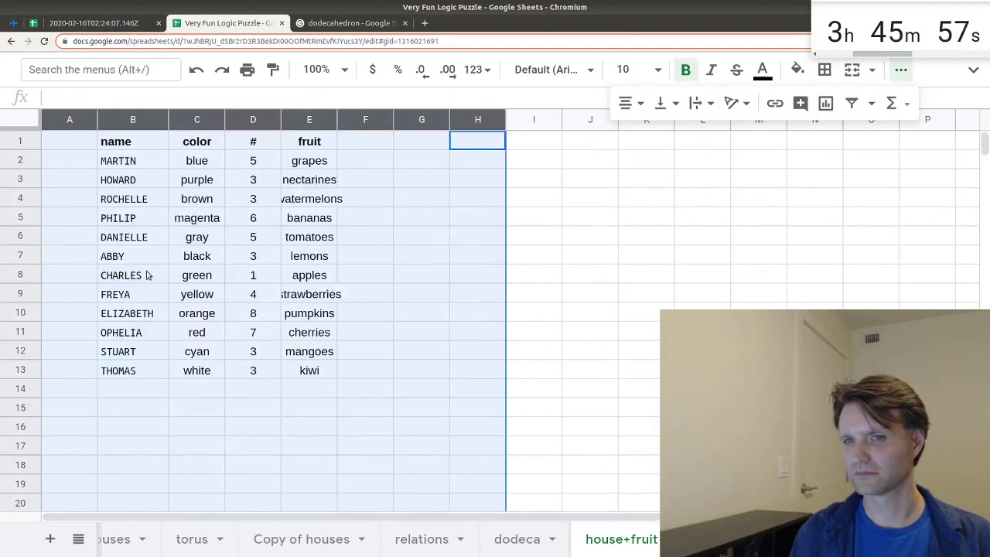
{"action": "left_click", "coordinate": [123, 255]}
{"action": "left_click", "coordinate": [389, 180]}
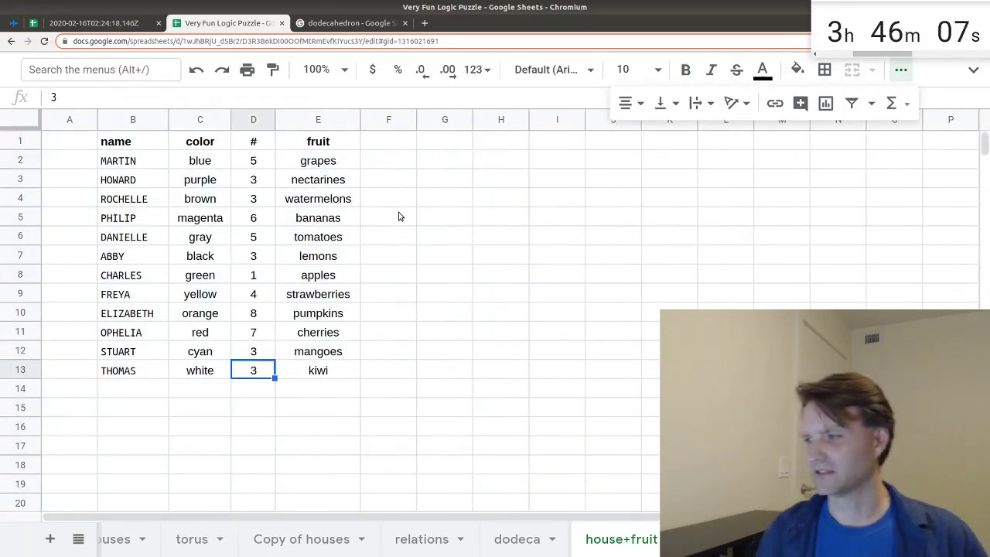
Step: Extract a letter from the first resident's name using the number in D2, and fill the formula from F2 down to F13
{"action": "left_click", "coordinate": [380, 160]}
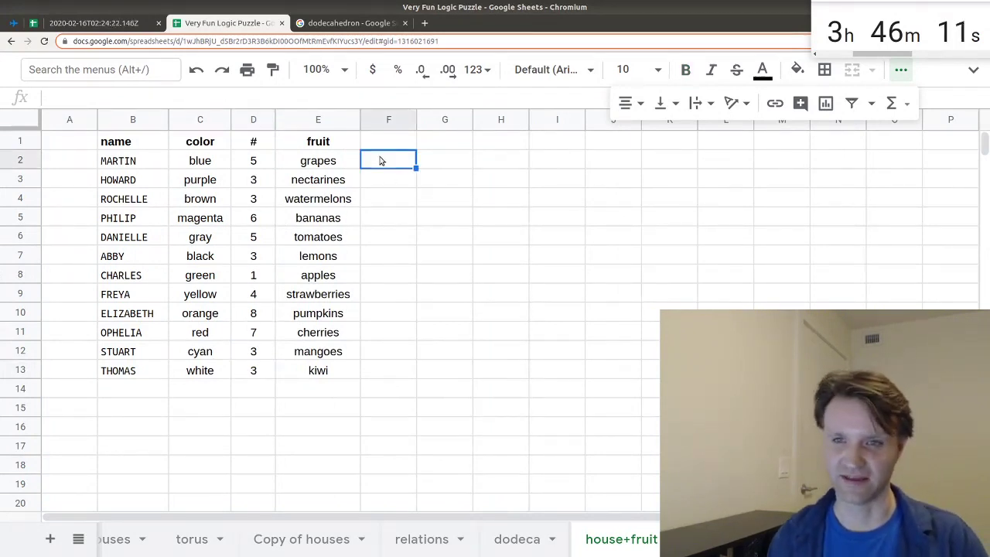
{"action": "left_click", "coordinate": [255, 162]}
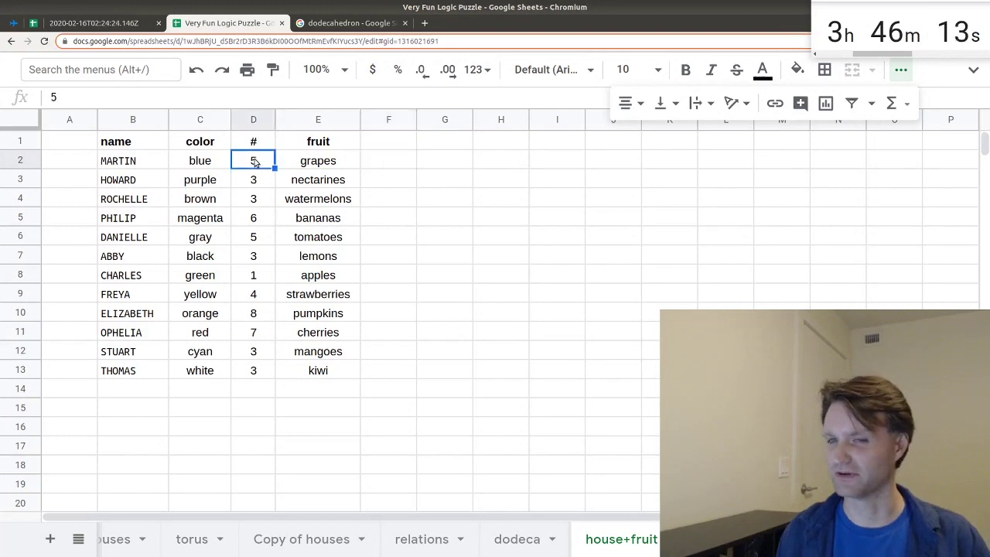
{"action": "left_click", "coordinate": [140, 160]}
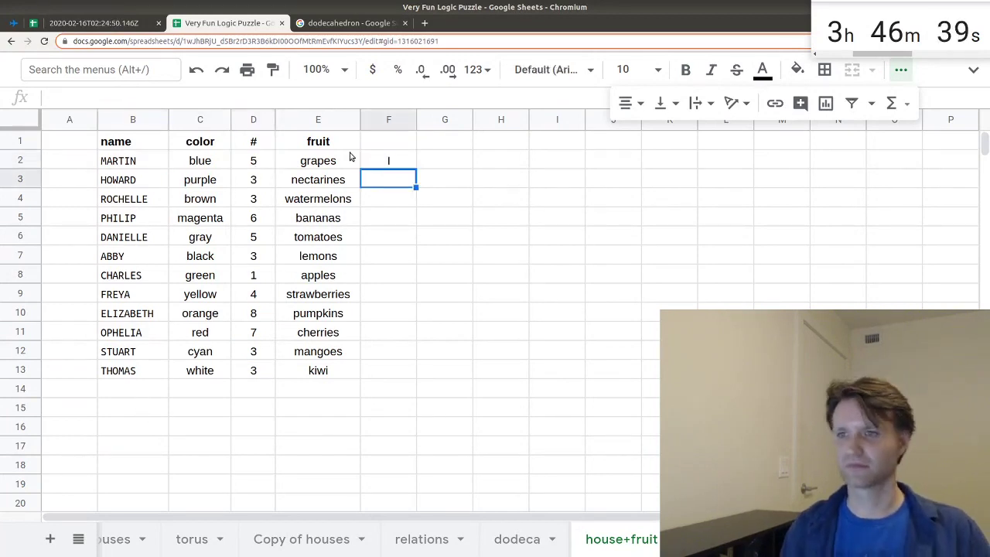
{"action": "left_click", "coordinate": [394, 164]}
{"action": "left_click_drag", "start_coordinate": [415, 167], "coordinate": [400, 371]}
{"action": "left_click", "coordinate": [399, 162]}
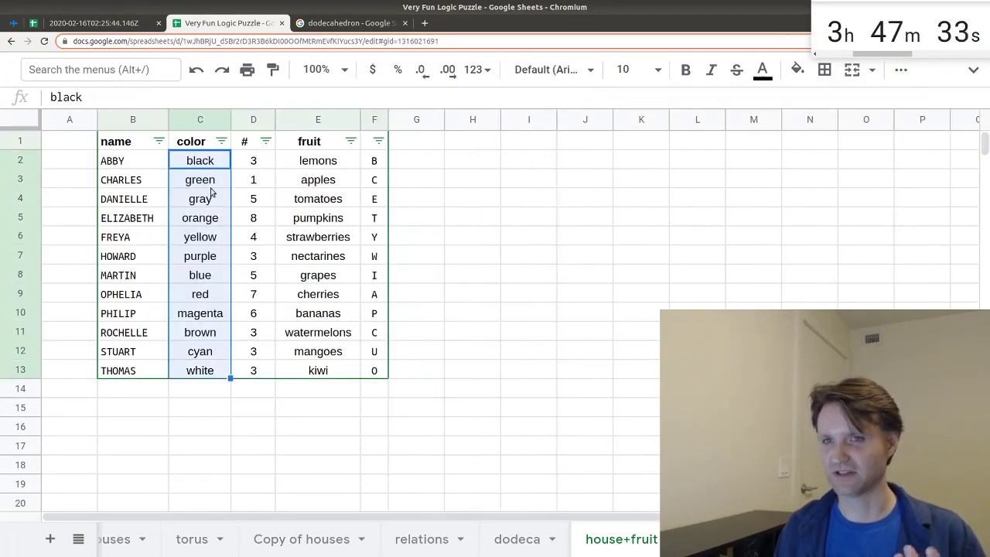
Step: Compare the colors in C2:C13 with the color order in B2:B15 of the rose row sheet
{"action": "left_click_drag", "start_coordinate": [203, 160], "coordinate": [203, 371]}
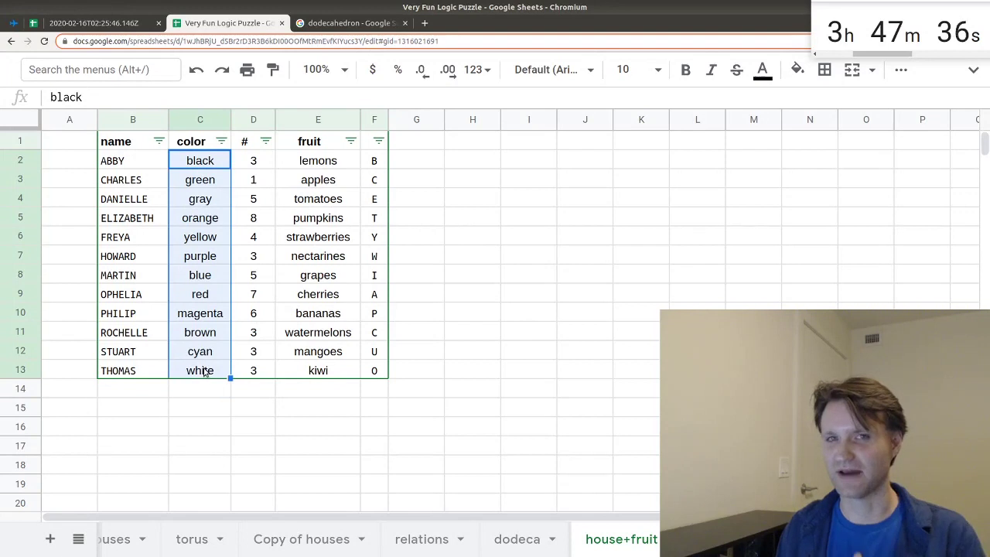
{"action": "scroll", "coordinate": [256, 534], "scroll_direction": "up", "scroll_amount": 3}
{"action": "left_click", "coordinate": [256, 535]}
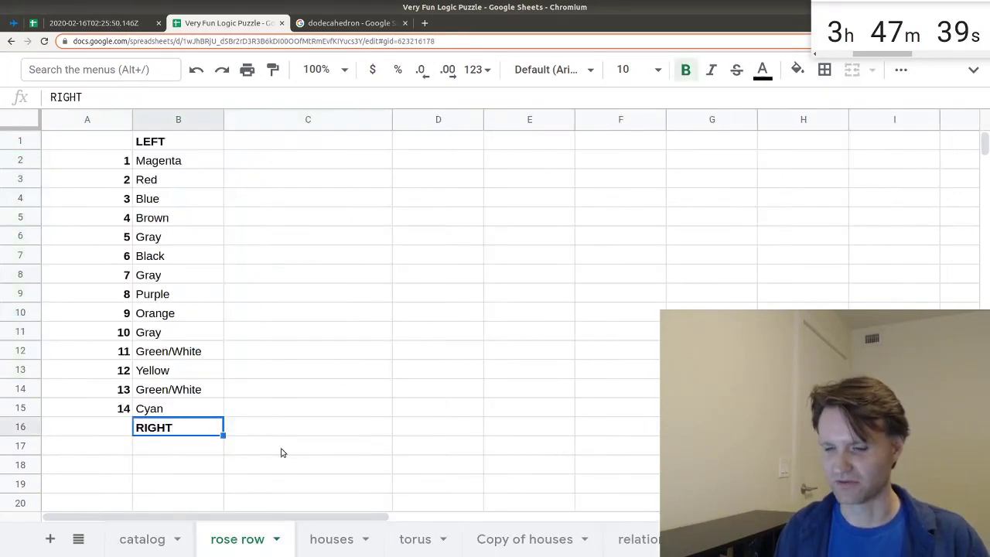
{"action": "left_click_drag", "start_coordinate": [192, 160], "coordinate": [195, 410]}
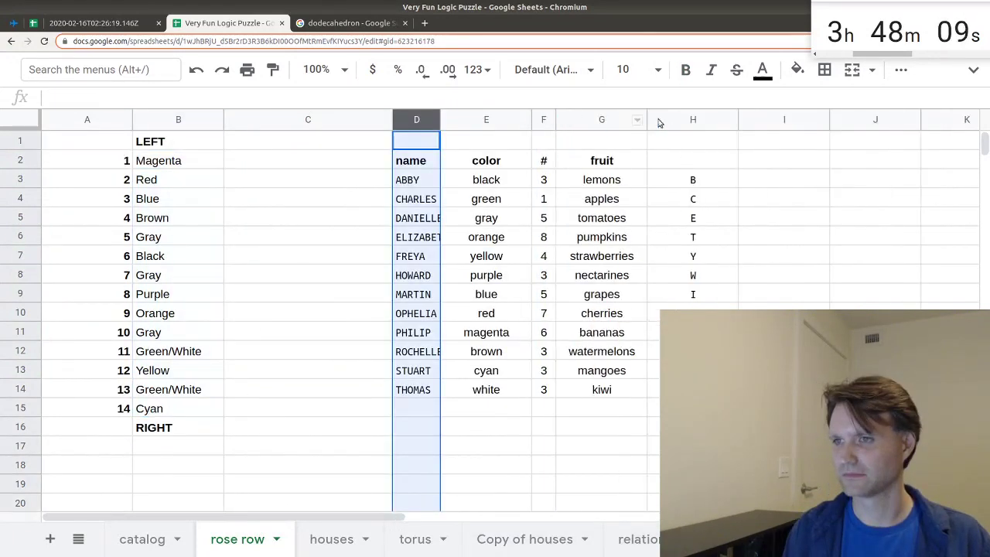
Step: Narrow the fruit column on the rose row sheet and enter the letters P for Magenta and A for Red in C2:C3
{"action": "left_click_drag", "start_coordinate": [647, 120], "coordinate": [641, 120]}
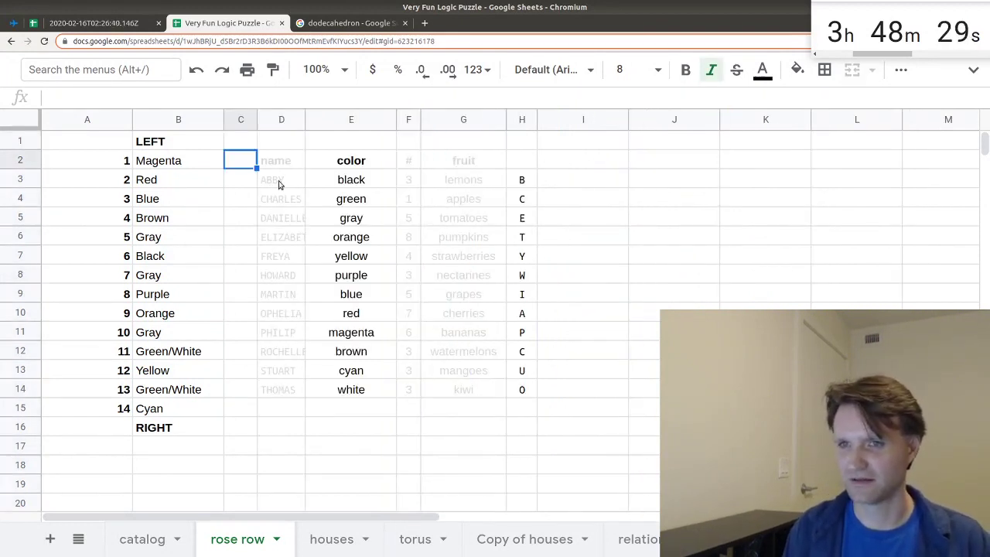
{"action": "type", "text": "P"}
{"action": "key", "text": "Return"}
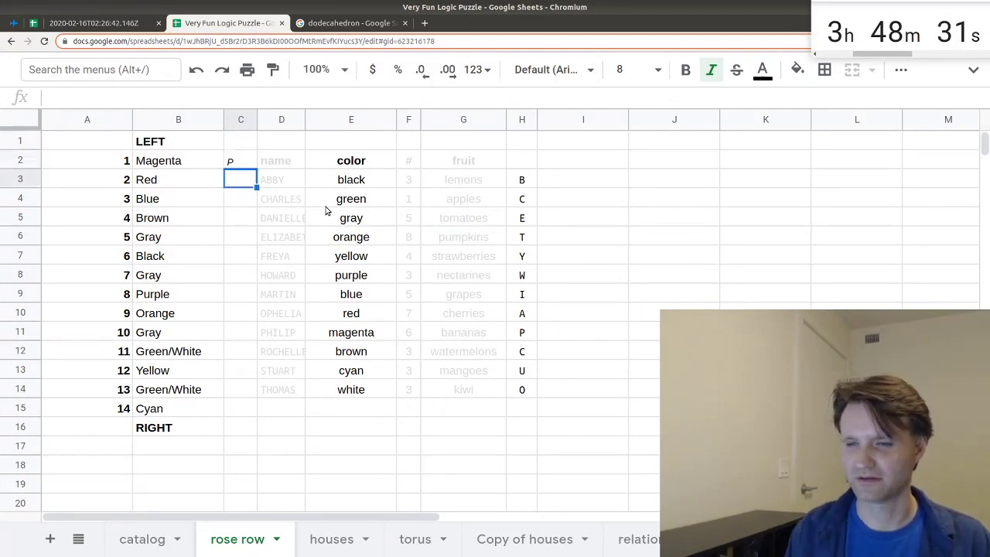
{"action": "left_click", "coordinate": [240, 120]}
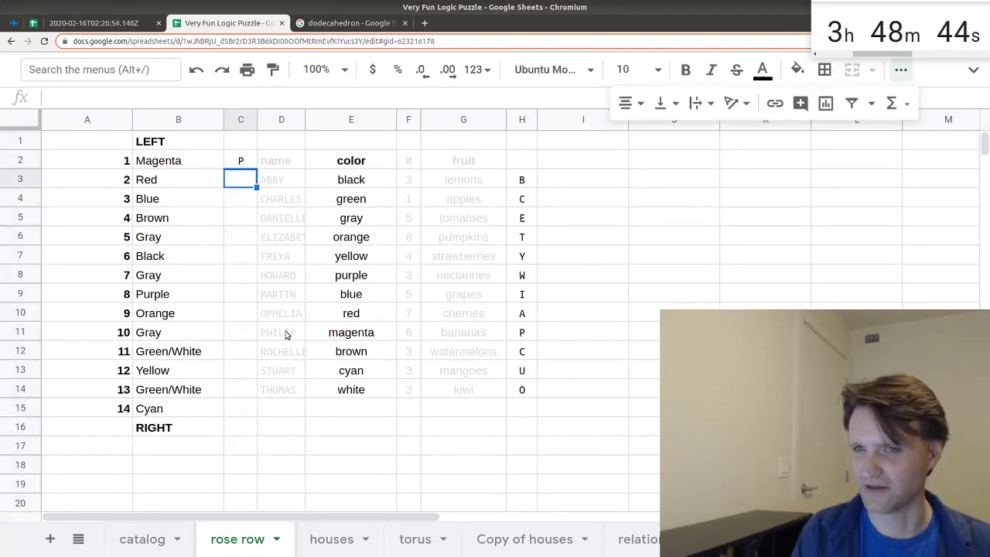
{"action": "type", "text": "A"}
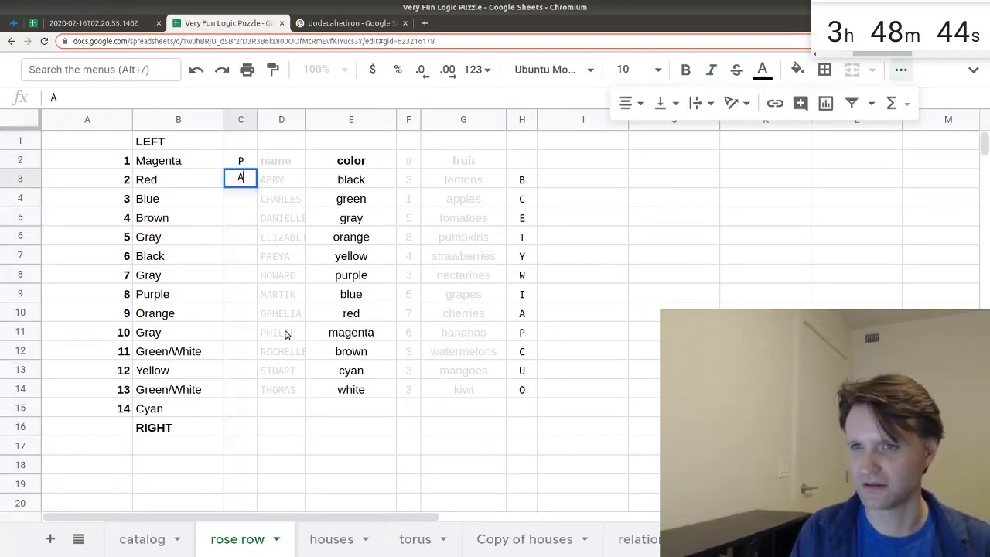
{"action": "key", "text": "Return"}
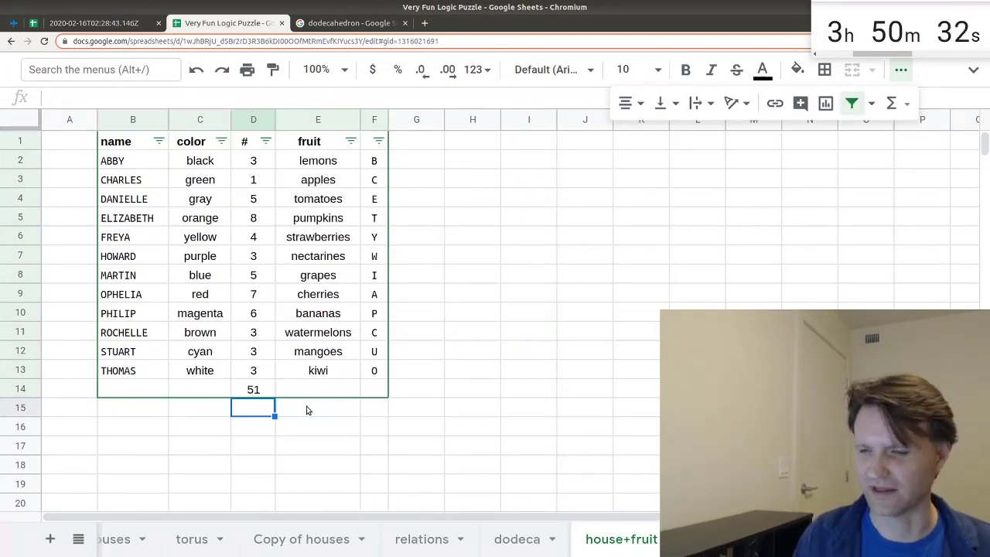
Step: Move the fruit total on the house+fruit sheet to D15 and set the green house's apple number in D3 to 2
{"action": "key", "text": "Up"}
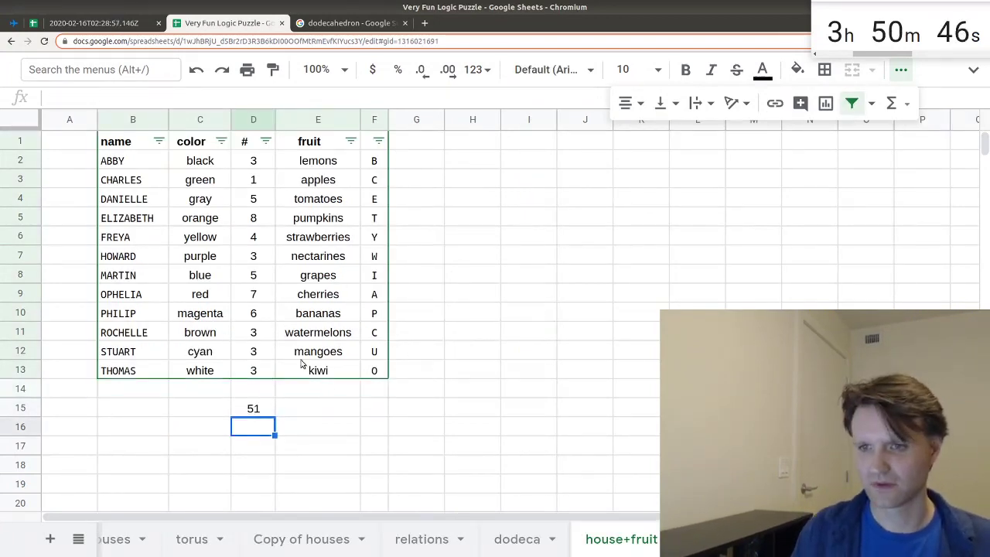
{"action": "left_click", "coordinate": [250, 416]}
{"action": "left_click", "coordinate": [251, 180]}
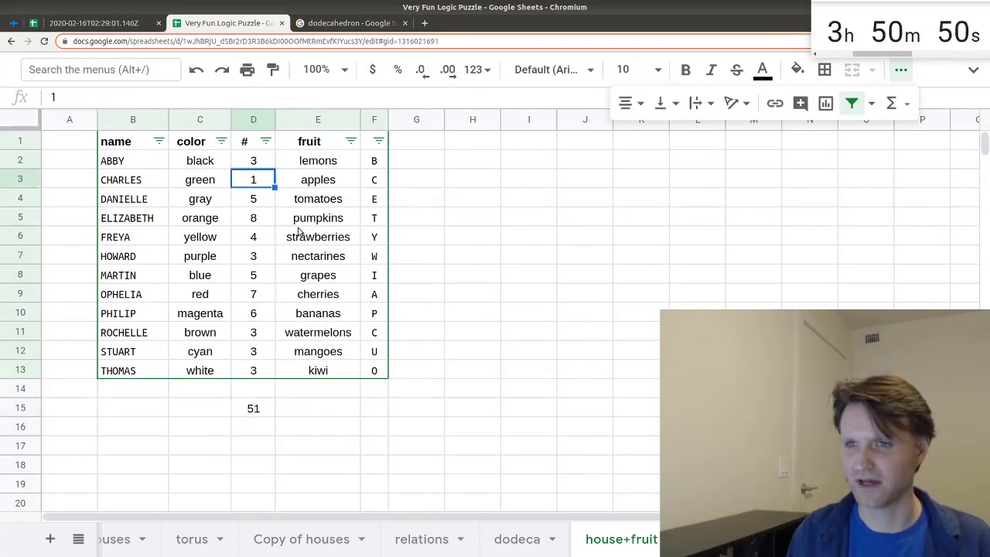
{"action": "type", "text": "2"}
{"action": "key", "text": "Return"}
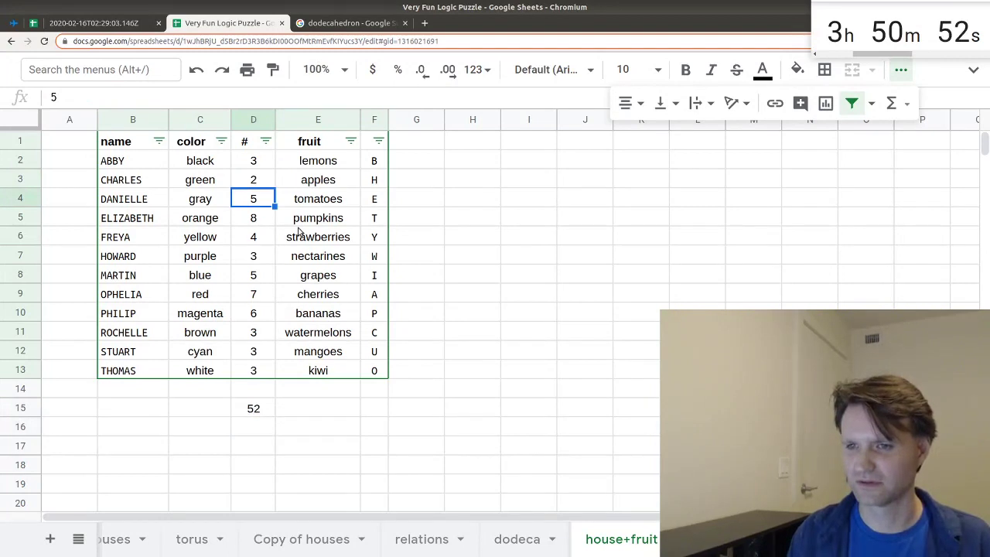
Step: Return to the rose row sheet and review the extracted letters in column C, marking Purple's letter in C9
{"action": "scroll", "coordinate": [197, 542], "scroll_direction": "up", "scroll_amount": 2}
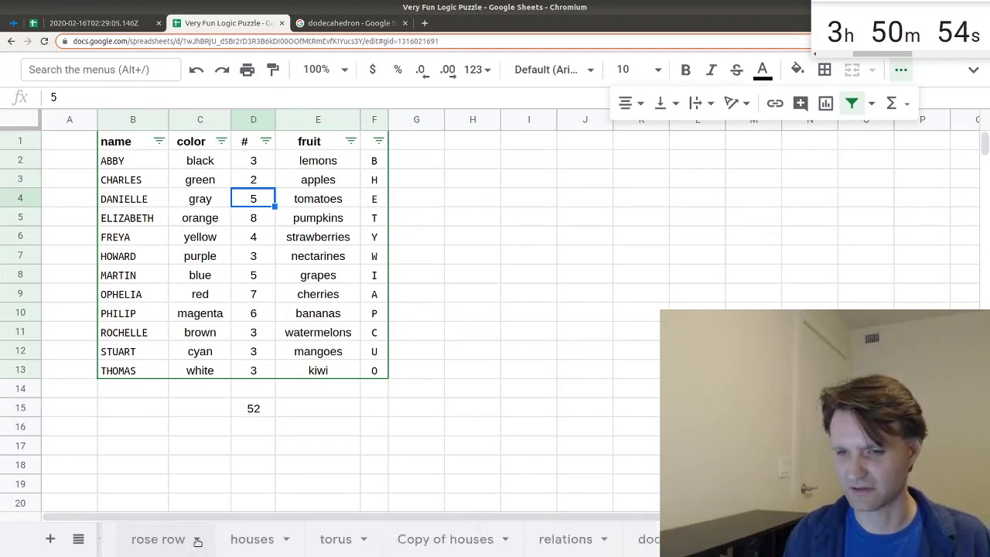
{"action": "left_click", "coordinate": [197, 542]}
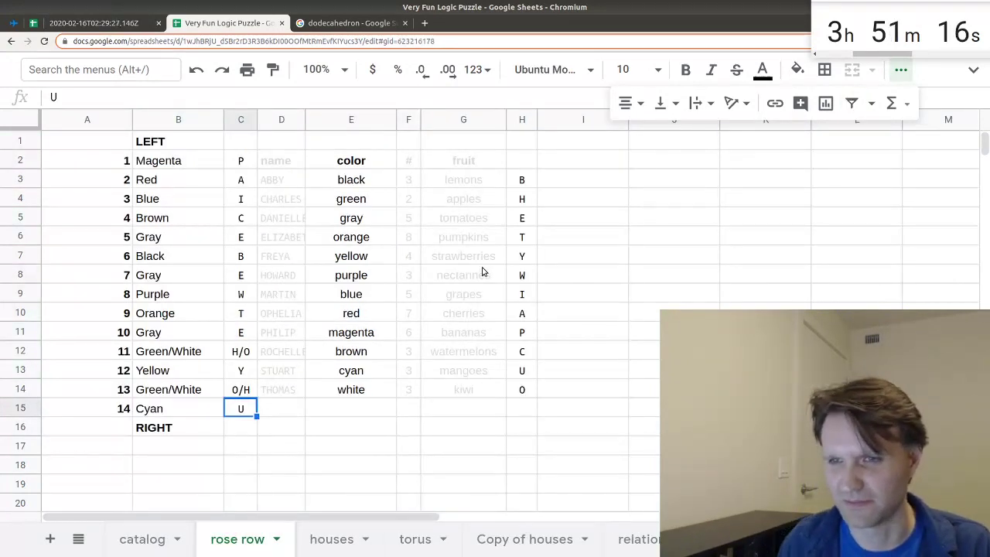
{"action": "left_click", "coordinate": [252, 295]}
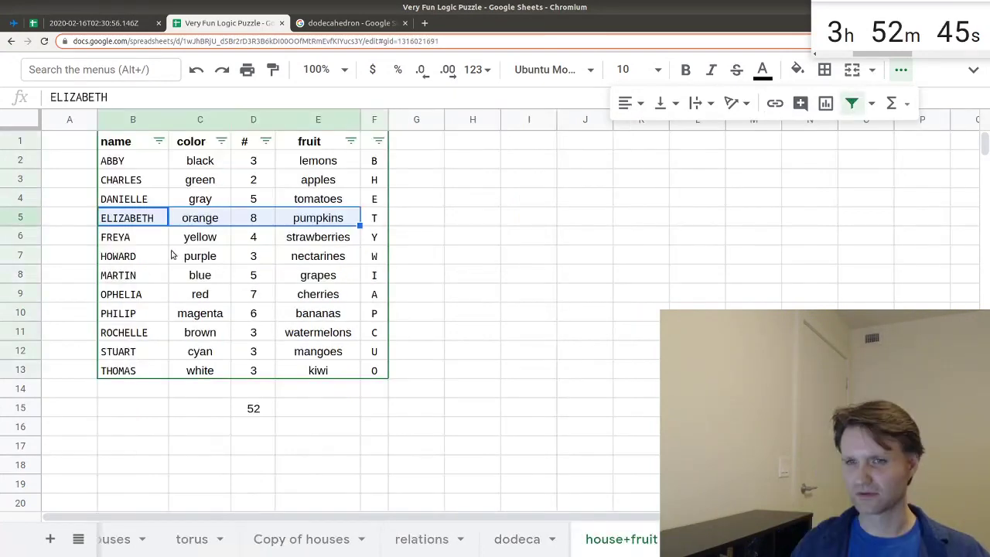
Step: Mark the yellow house's record in B6:E6 and open the dodeca sheet to check its position
{"action": "left_click_drag", "start_coordinate": [159, 237], "coordinate": [321, 238]}
{"action": "left_click", "coordinate": [530, 538]}
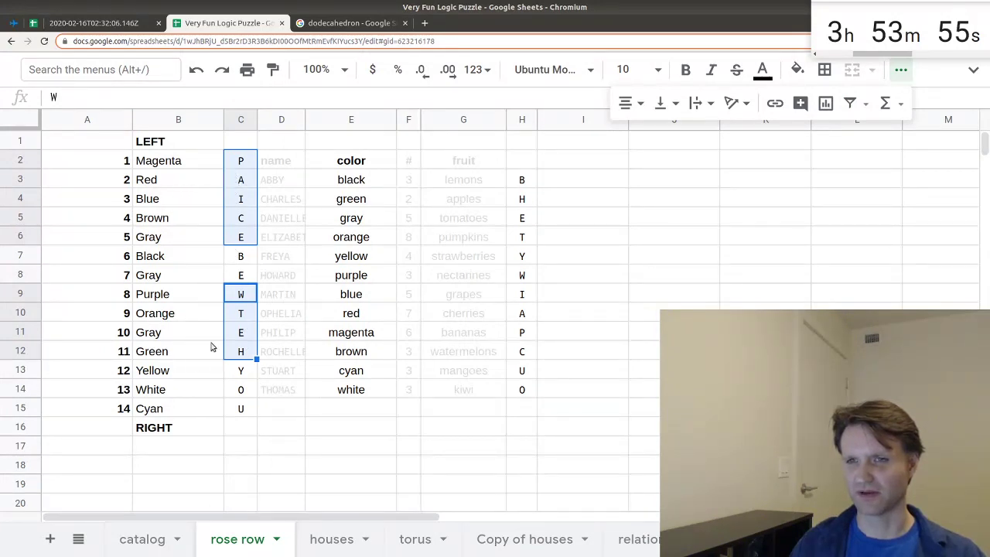
Step: Compare the right half of the rose row in B9:B15 with the clue that its roses appear only once in the row
{"action": "left_click", "coordinate": [207, 313]}
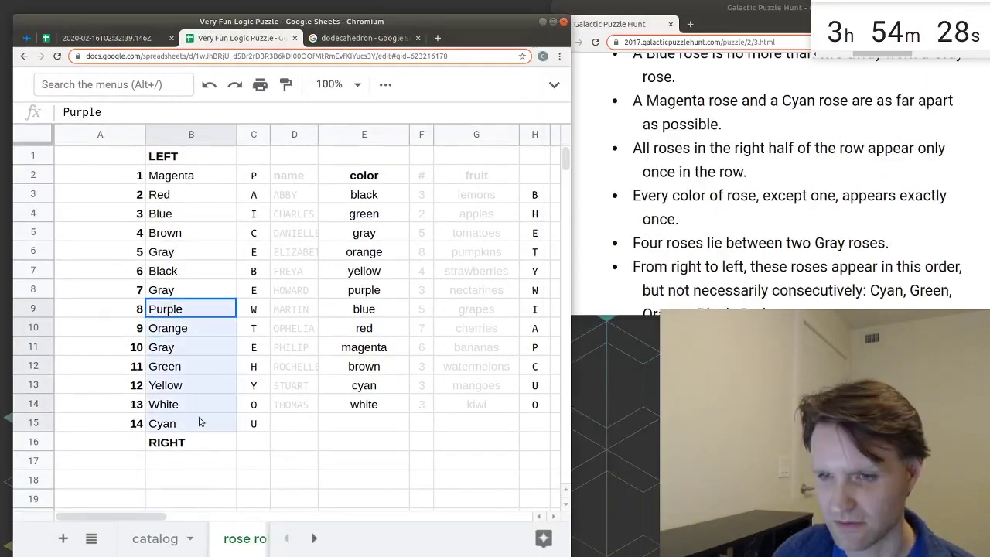
{"action": "left_click_drag", "start_coordinate": [199, 420], "coordinate": [200, 429]}
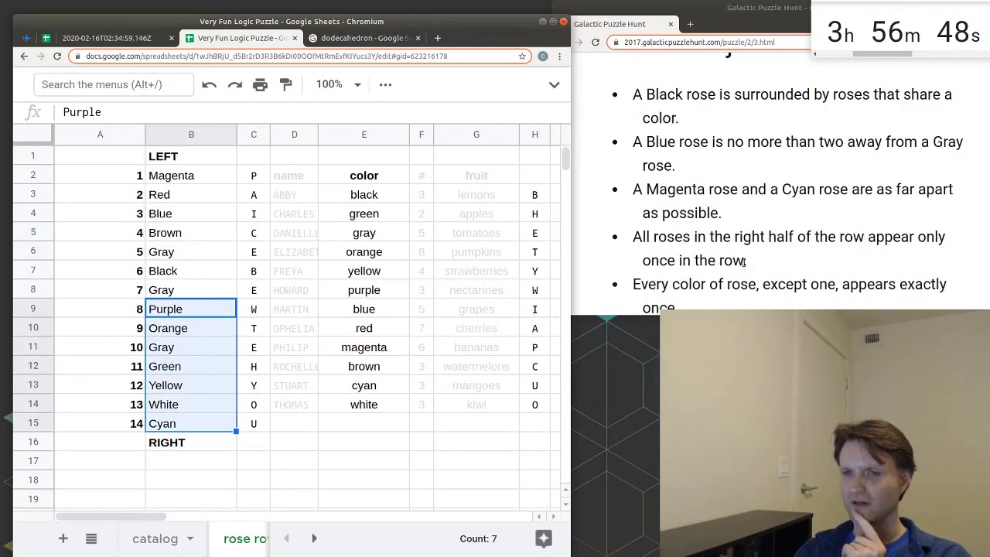
{"action": "triple_click", "coordinate": [707, 239]}
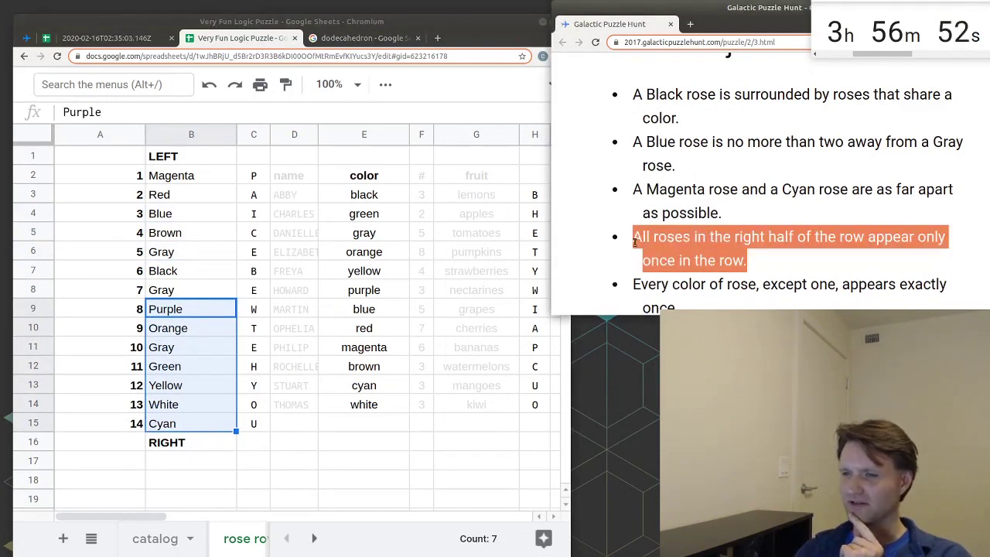
{"action": "left_click_drag", "start_coordinate": [636, 239], "coordinate": [765, 262]}
{"action": "left_click", "coordinate": [762, 263]}
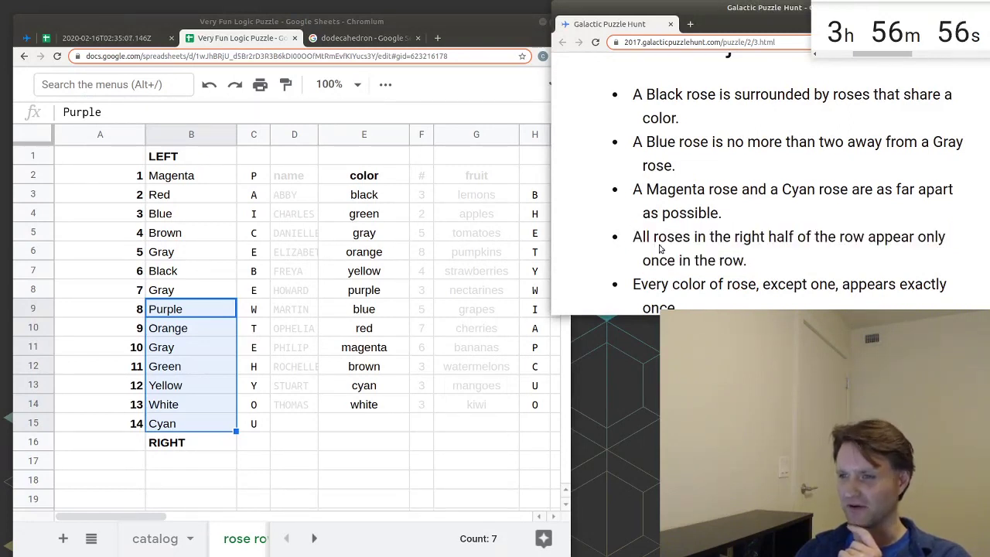
{"action": "left_click_drag", "start_coordinate": [635, 238], "coordinate": [747, 265]}
{"action": "left_click", "coordinate": [757, 269]}
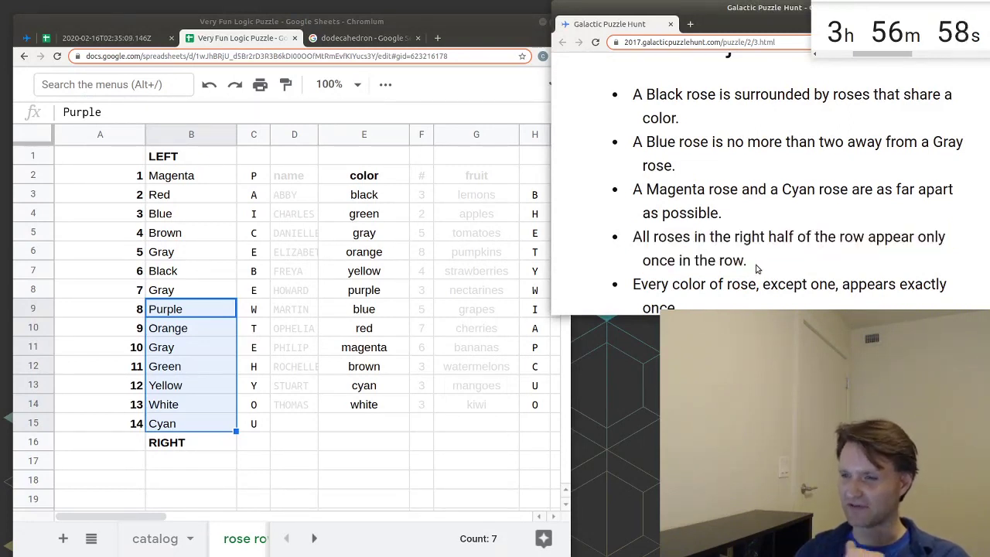
Step: Clear the extracted letters in column C and the rose colors in B3:B7 and B10:B14
{"action": "left_click", "coordinate": [197, 349]}
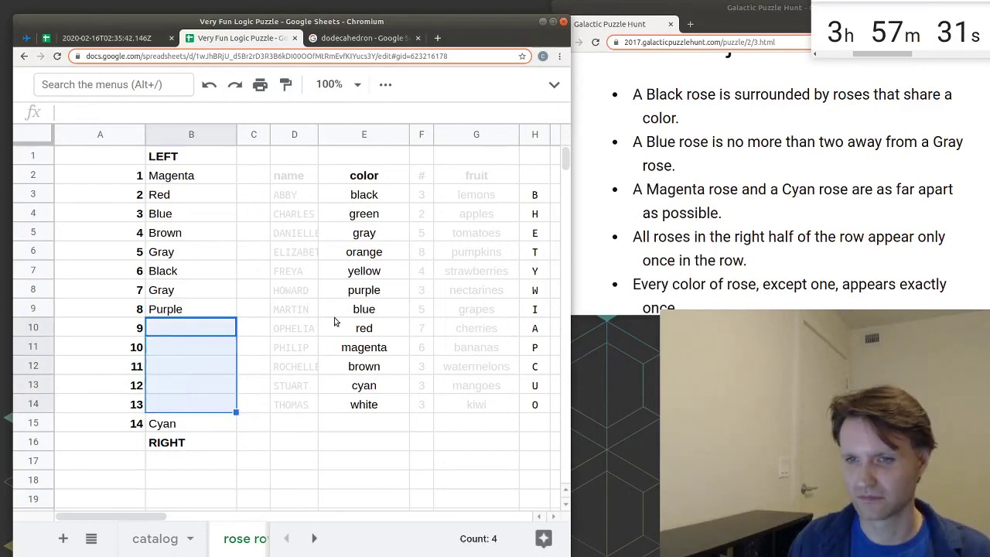
{"action": "key", "text": "Up"}
{"action": "key", "text": "Up"}
{"action": "key", "text": "Up"}
{"action": "key", "text": "Down"}
{"action": "key", "text": "Down"}
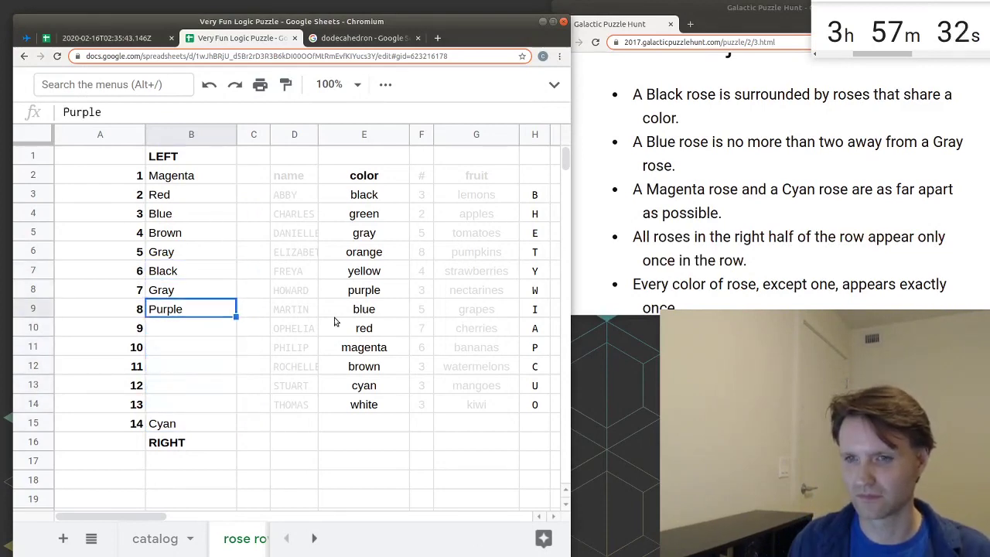
{"action": "key", "text": "Up"}
{"action": "key", "text": "Up"}
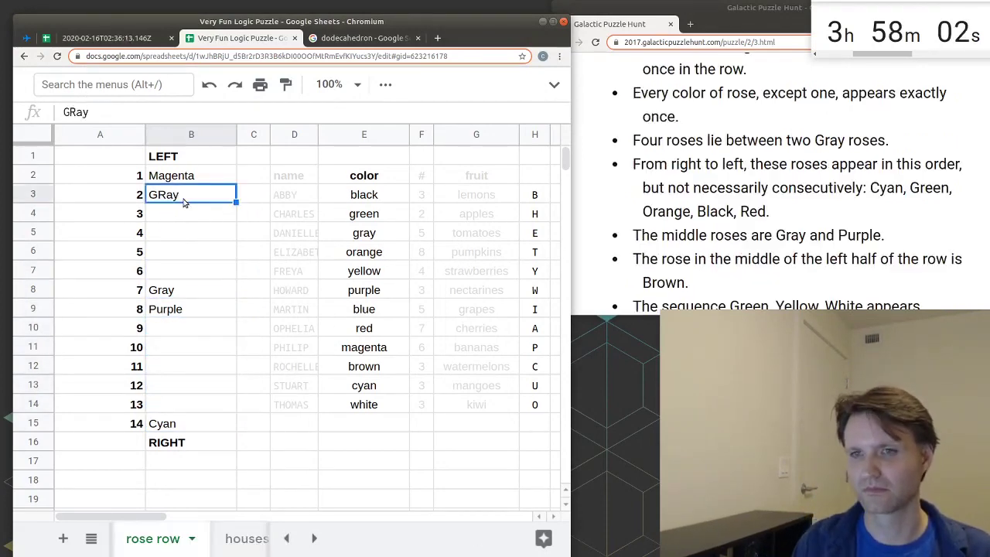
Step: Correct the spelling of the second rose's color in B3 to Gray
{"action": "key", "text": "BackSpace"}
{"action": "key", "text": "BackSpace"}
{"action": "key", "text": "BackSpace"}
{"action": "type", "text": "ray"}
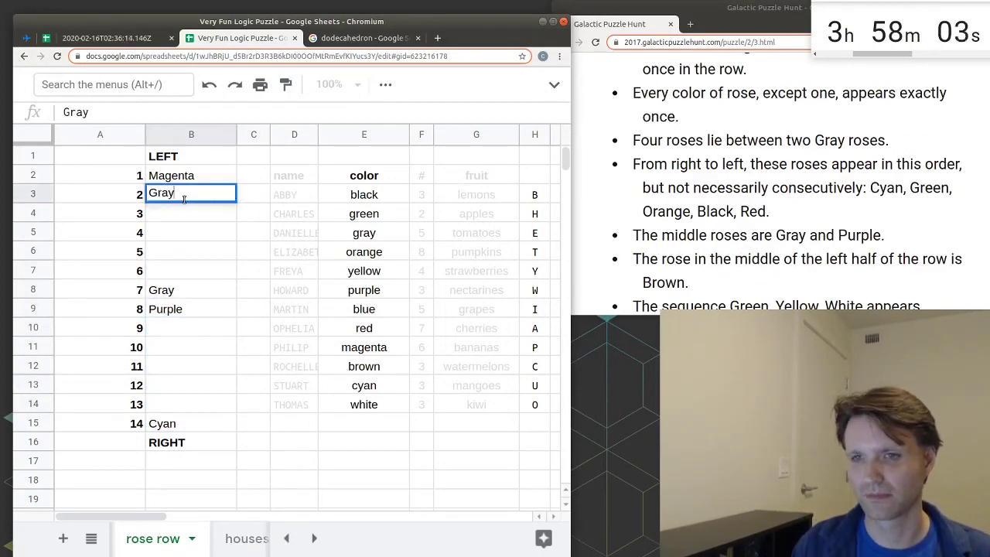
{"action": "key", "text": "Return"}
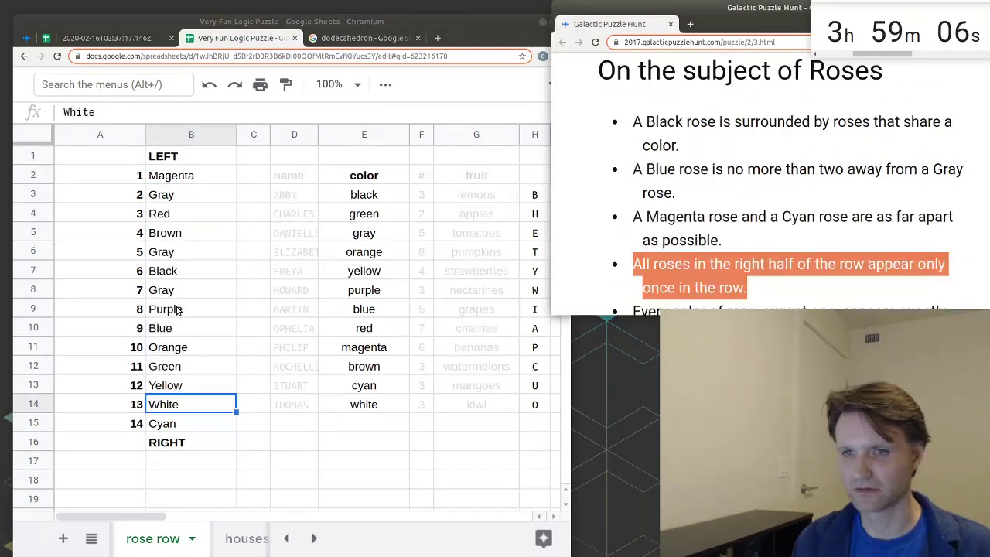
Step: Check the rose order against the Roses clues, then enter the matching letters P, E, A, C, E, B, E, W in C2:C9
{"action": "left_click_drag", "start_coordinate": [179, 309], "coordinate": [193, 423]}
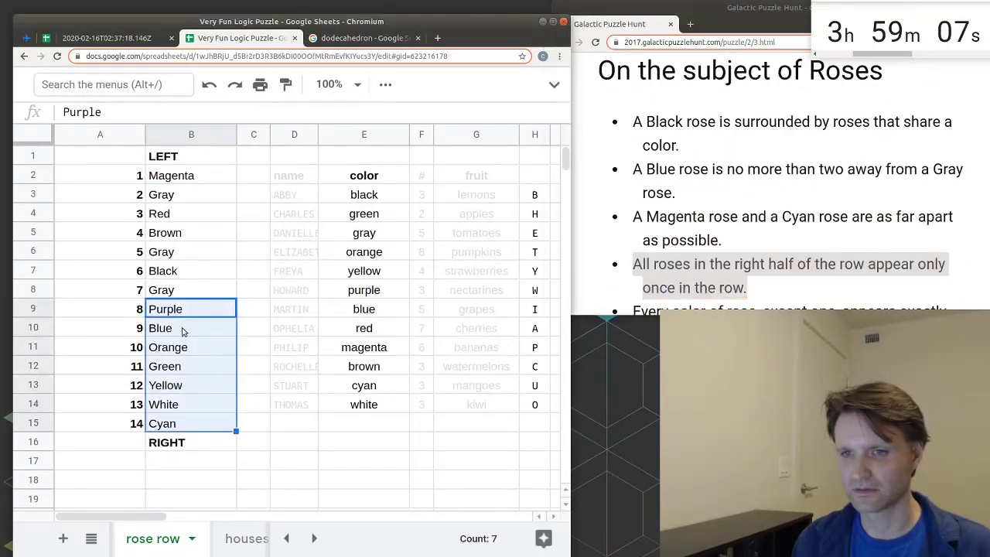
{"action": "scroll", "coordinate": [719, 221], "scroll_direction": "down", "scroll_amount": 2}
{"action": "left_click", "coordinate": [209, 289]}
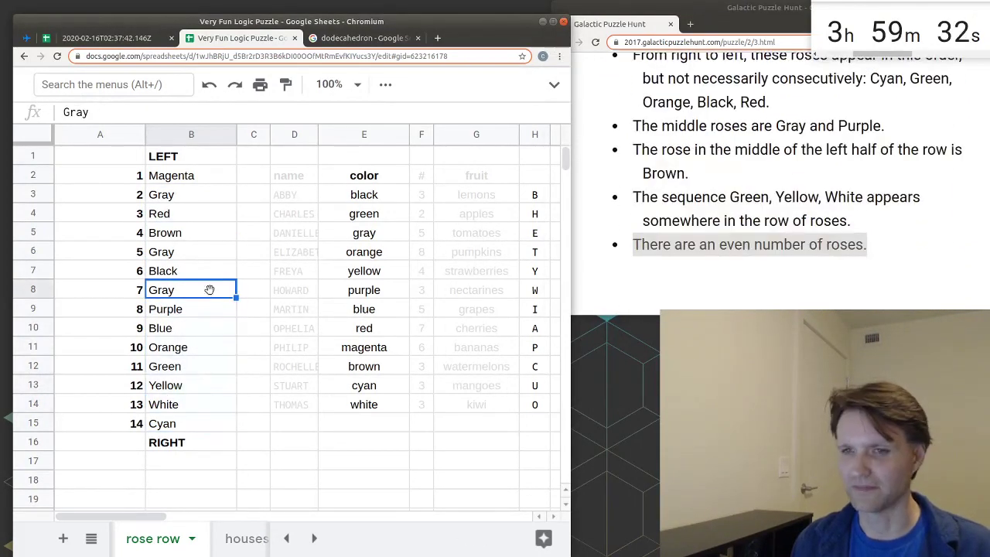
{"action": "left_click", "coordinate": [203, 346]}
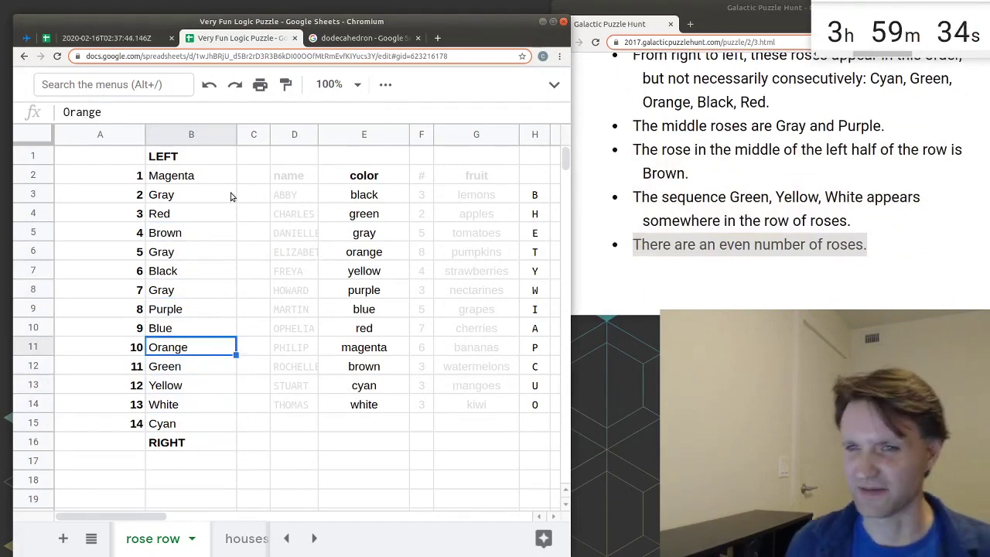
{"action": "left_click", "coordinate": [250, 173]}
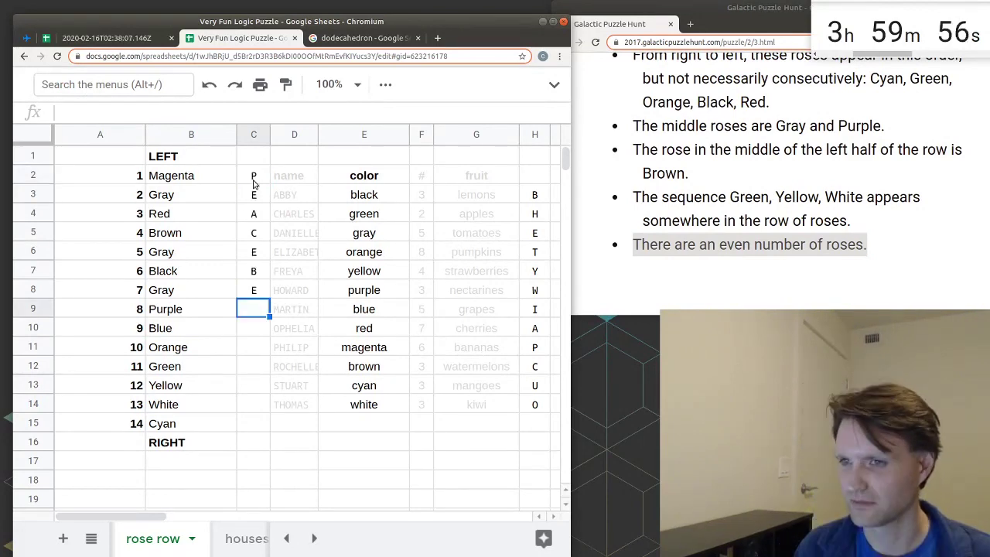
{"action": "type", "text": "W"}
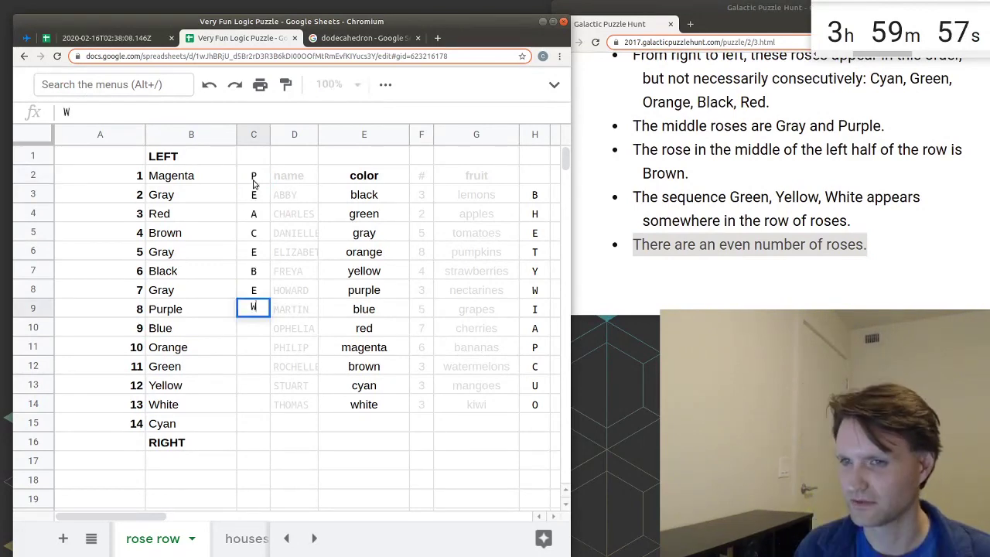
{"action": "key", "text": "Return"}
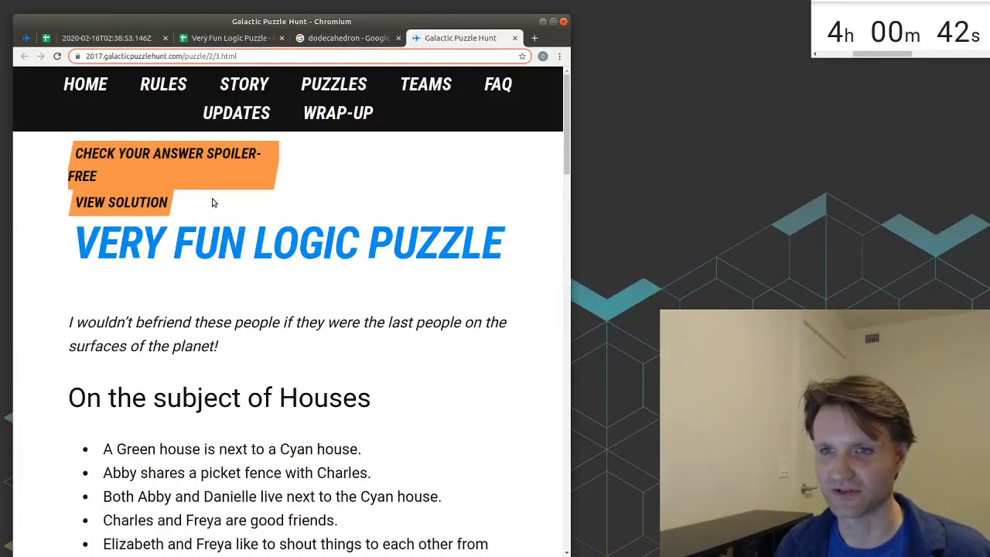
Step: Submit PEACEBEWITHYOU in the spoiler-free answer checker for Very Fun Logic Puzzle
{"action": "left_click", "coordinate": [171, 162]}
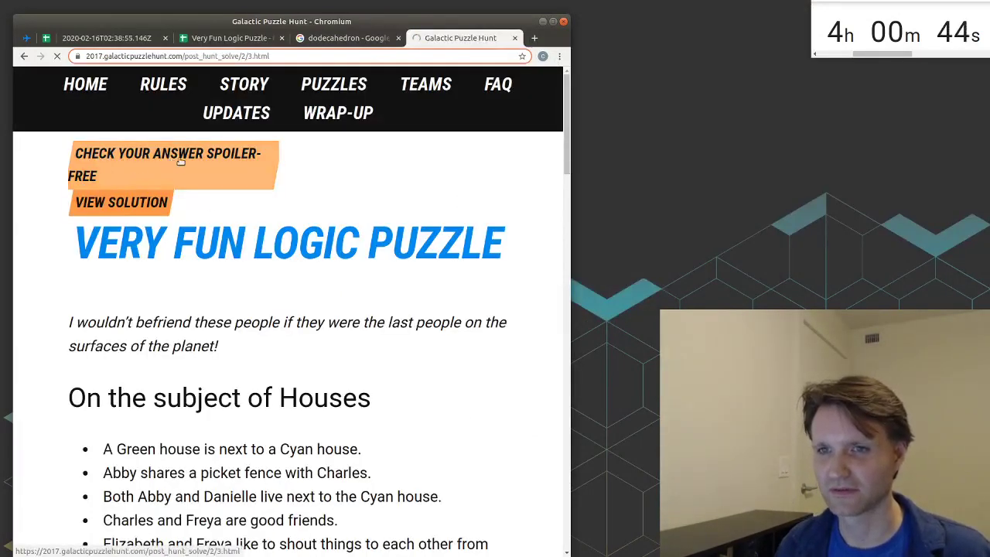
{"action": "left_click", "coordinate": [287, 380]}
{"action": "type", "text": "PEACEBEWITHYOU"}
{"action": "left_click", "coordinate": [427, 379]}
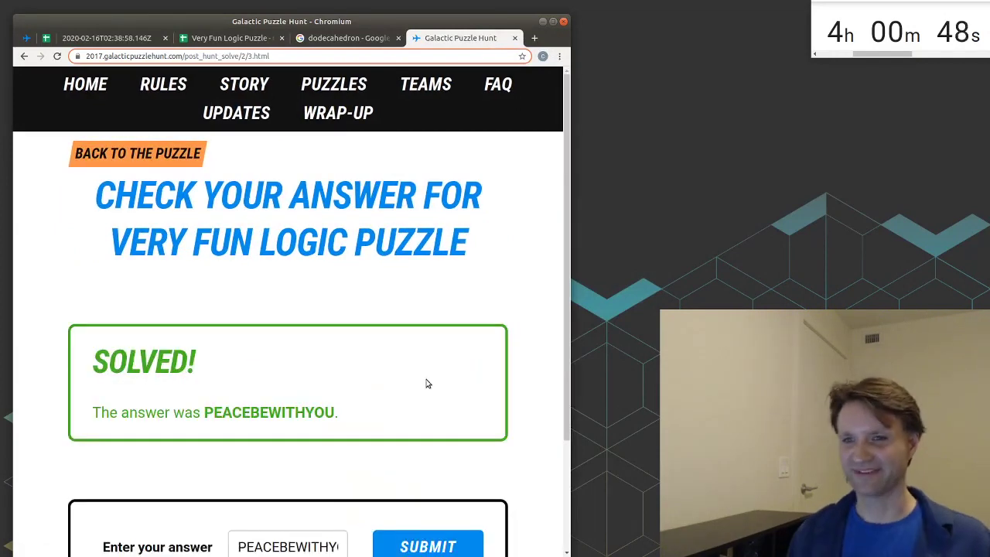
Step: Stop the timer and record the answer PEACEBEWITHYOU and solve time 4:00:49 for Very Fun Logic Puzzle in the main spreadsheet
{"action": "left_click", "coordinate": [872, 46]}
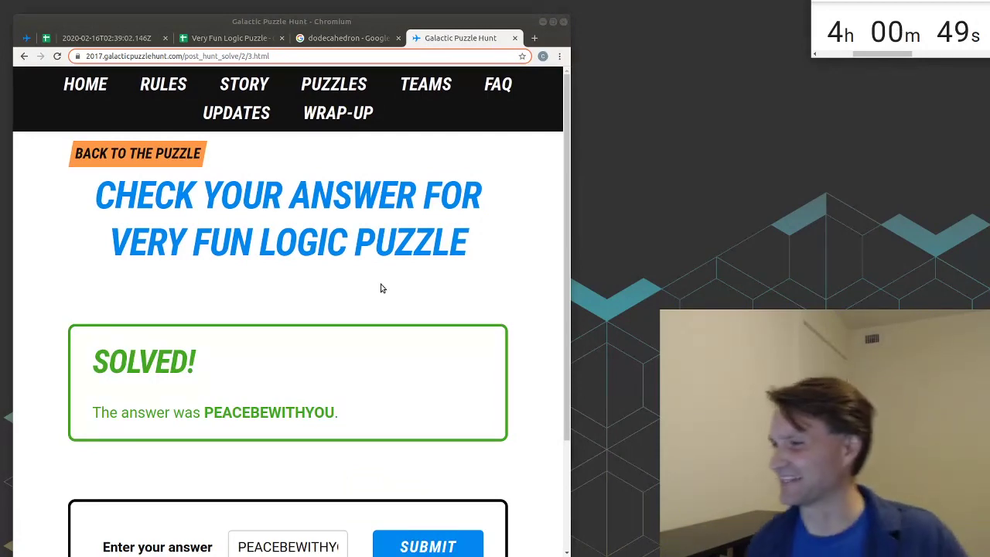
{"action": "key", "text": "ctrl+2"}
{"action": "type", "text": "4:00:49"}
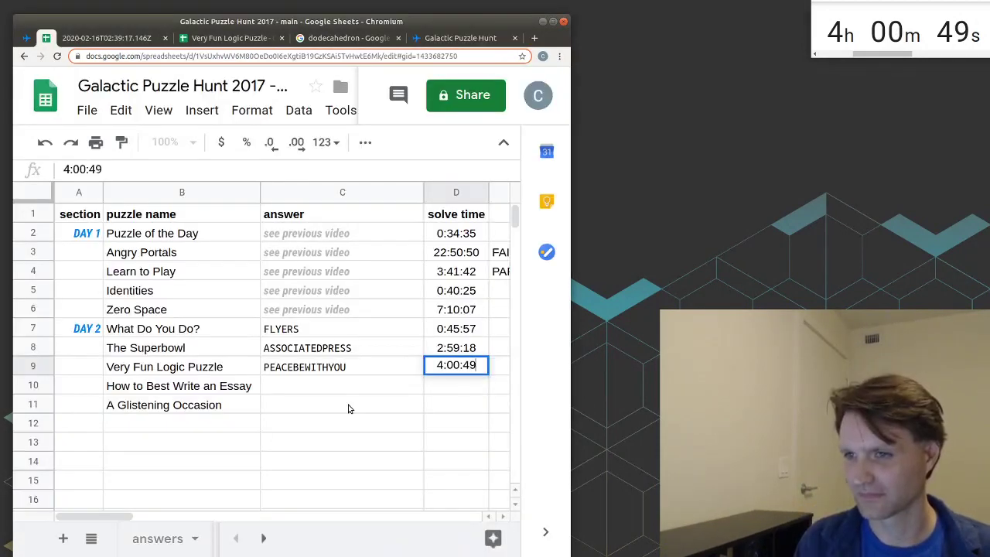
{"action": "key", "text": "Return"}
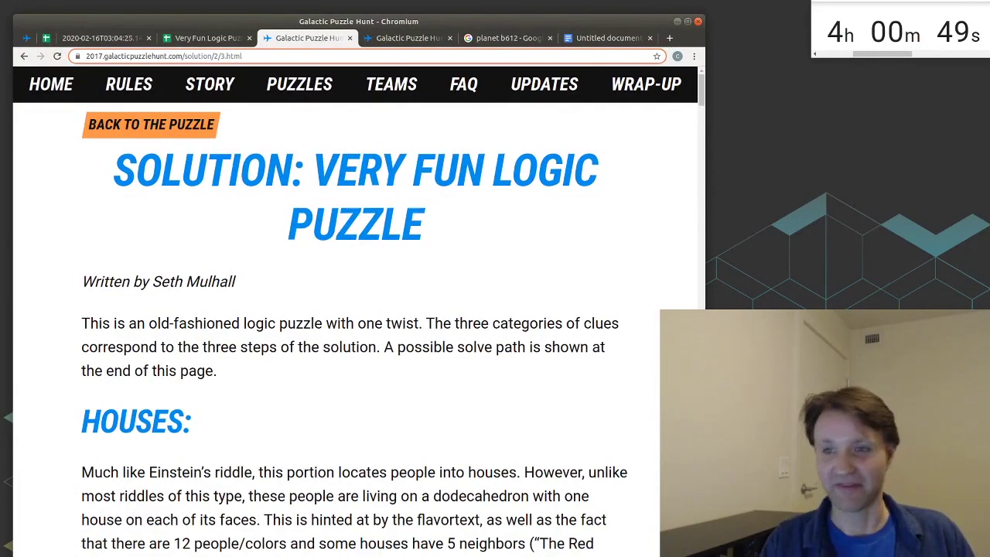
Step: Read through the Very Fun Logic Puzzle solution, including the house deductions in the possible solve path and the repeated fruit clues
{"action": "scroll", "coordinate": [606, 253], "scroll_direction": "down", "scroll_amount": 20}
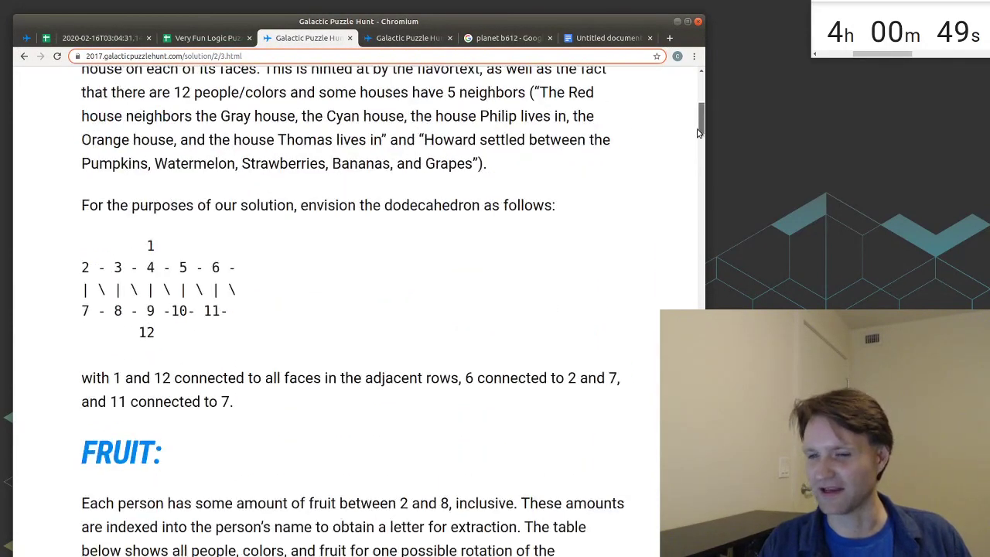
{"action": "left_click_drag", "start_coordinate": [695, 265], "coordinate": [662, 236]}
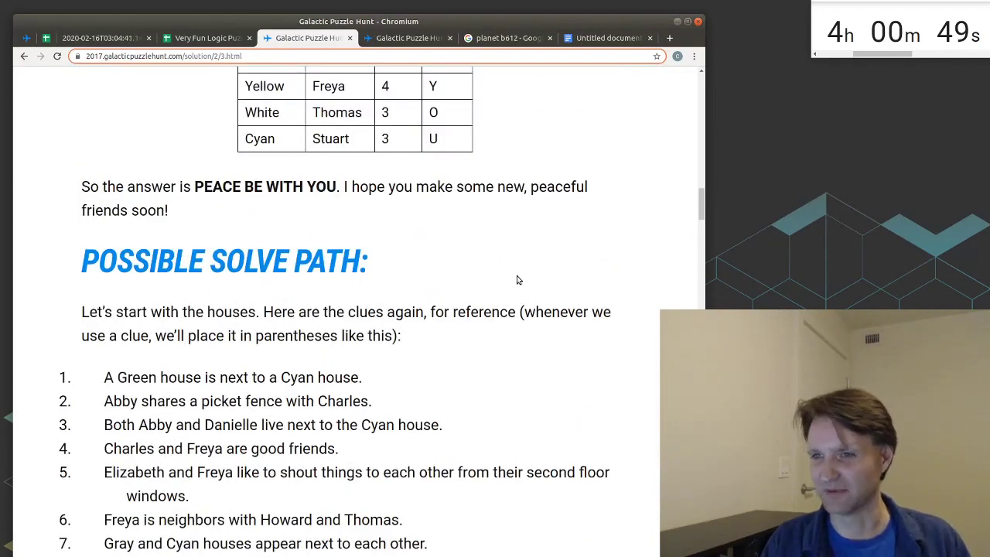
{"action": "scroll", "coordinate": [517, 280], "scroll_direction": "down", "scroll_amount": 10}
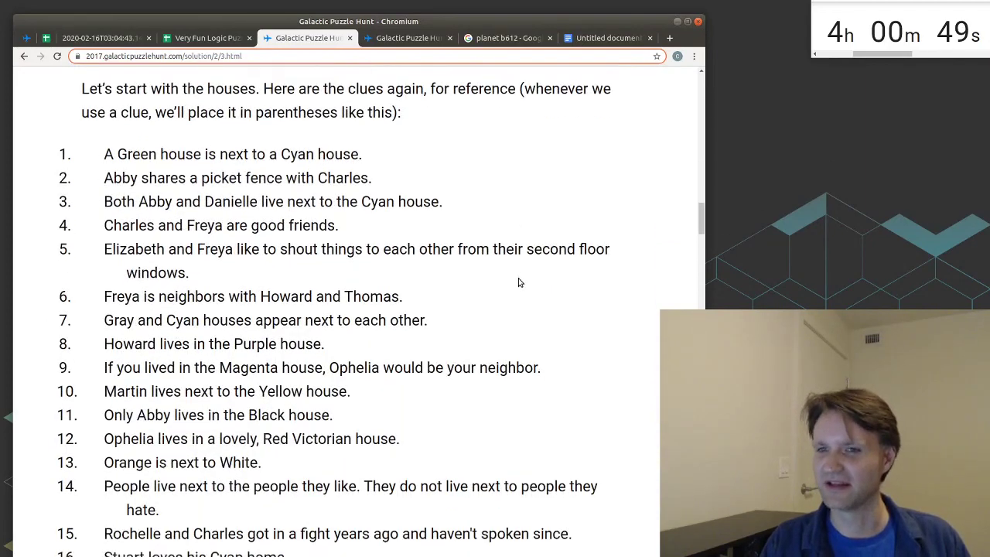
{"action": "scroll", "coordinate": [518, 280], "scroll_direction": "down", "scroll_amount": 3}
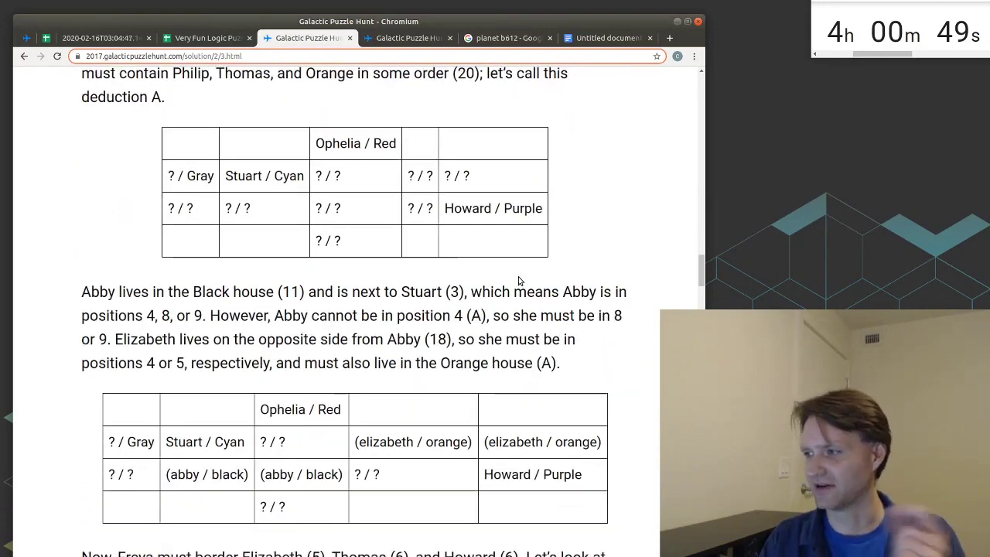
{"action": "scroll", "coordinate": [518, 281], "scroll_direction": "down", "scroll_amount": 5}
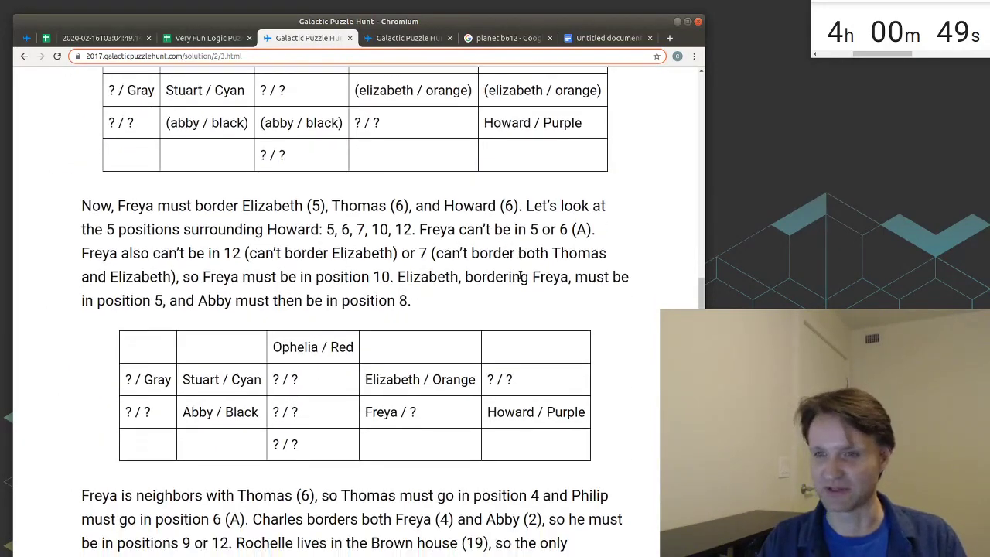
{"action": "scroll", "coordinate": [691, 263], "scroll_direction": "down", "scroll_amount": 10}
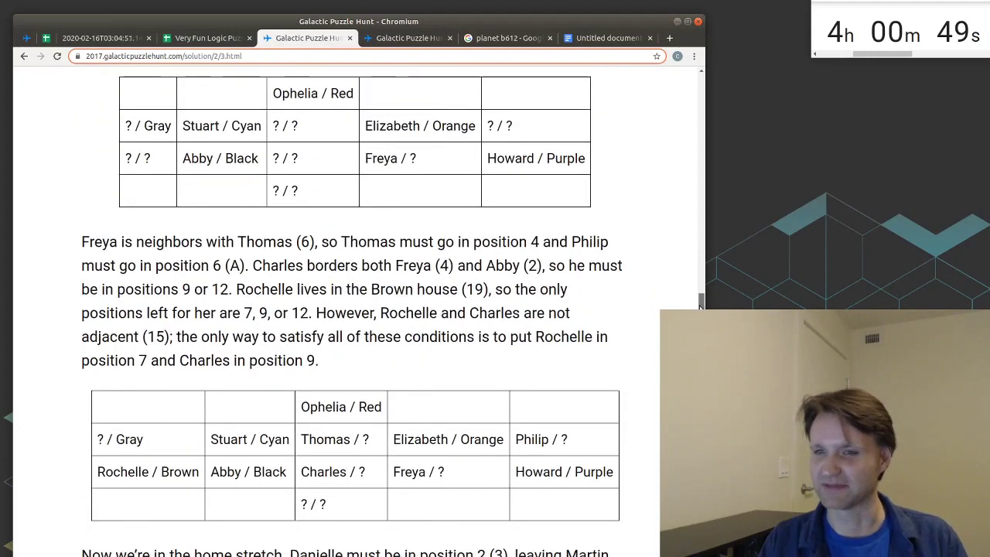
{"action": "scroll", "coordinate": [356, 309], "scroll_direction": "down", "scroll_amount": 5}
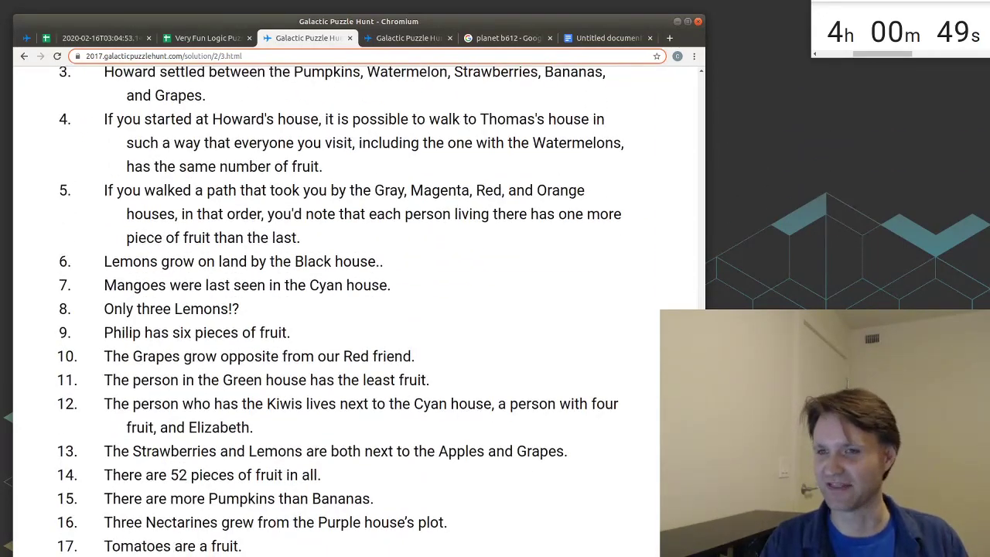
Step: Review the solution's Houses section and highlight the hints about the flavortext, 12 people/colors and houses with 5 neighbors
{"action": "scroll", "coordinate": [545, 368], "scroll_direction": "up", "scroll_amount": 20}
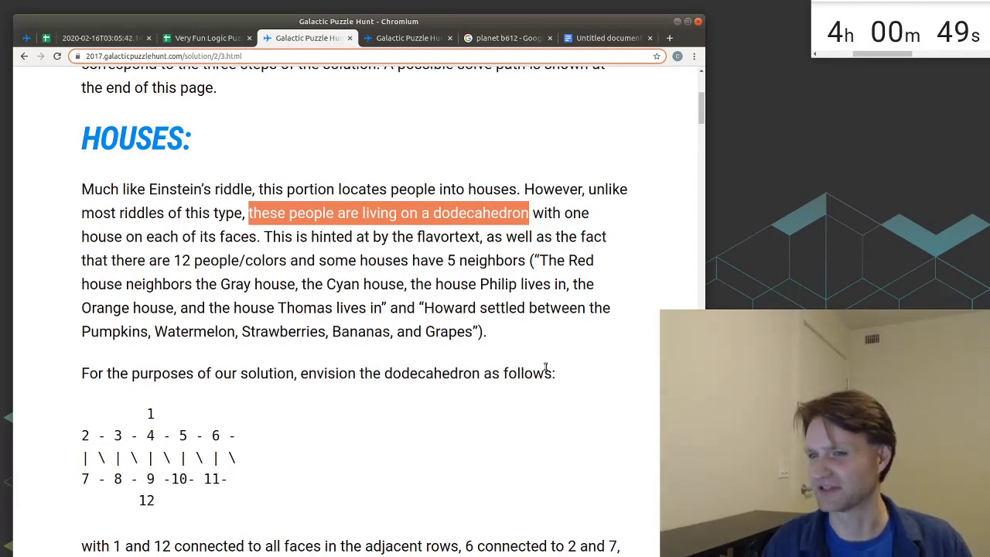
{"action": "left_click", "coordinate": [383, 256]}
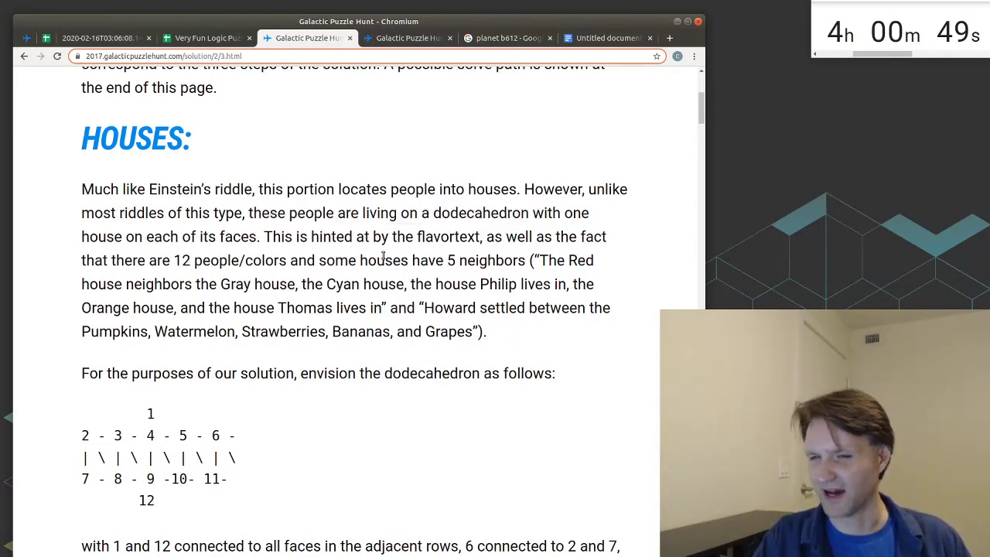
{"action": "scroll", "coordinate": [465, 210], "scroll_direction": "up", "scroll_amount": 1}
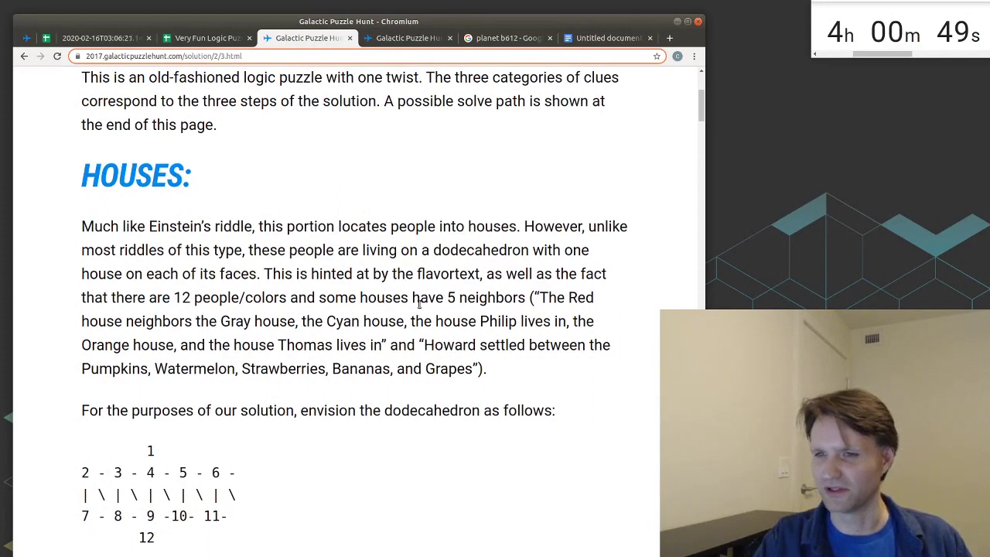
{"action": "left_click_drag", "start_coordinate": [393, 274], "coordinate": [486, 294]}
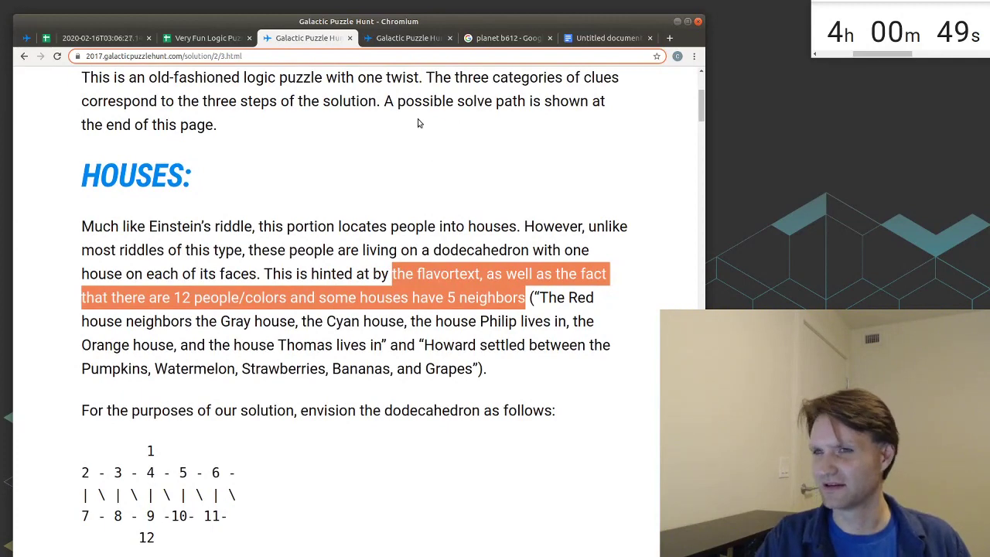
Step: Return to the original puzzle page and highlight the Magenta house and Brown house in the last Houses clue
{"action": "left_click", "coordinate": [410, 44]}
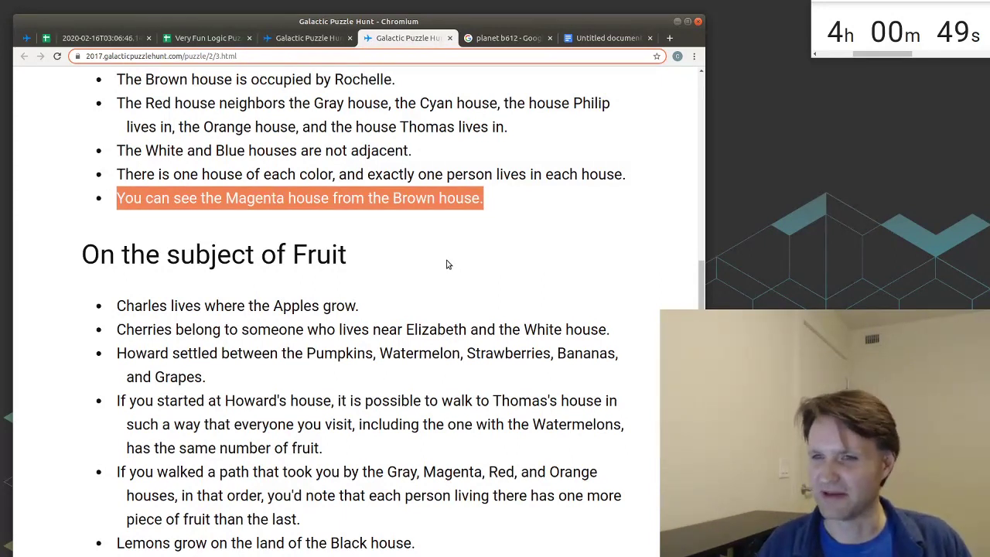
{"action": "double_click", "coordinate": [463, 200]}
{"action": "left_click_drag", "start_coordinate": [226, 201], "coordinate": [301, 198]}
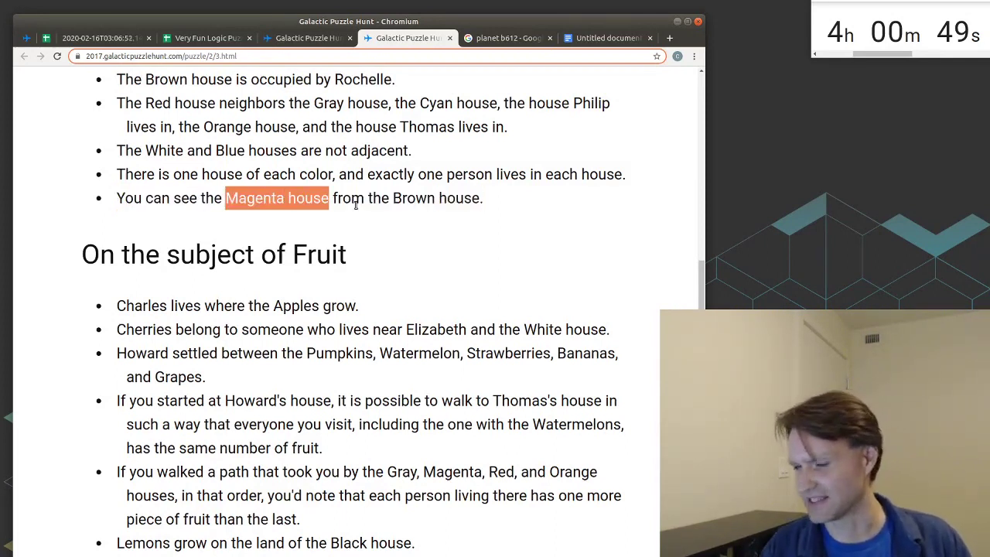
{"action": "double_click", "coordinate": [413, 200]}
{"action": "left_click_drag", "start_coordinate": [413, 200], "coordinate": [446, 198]}
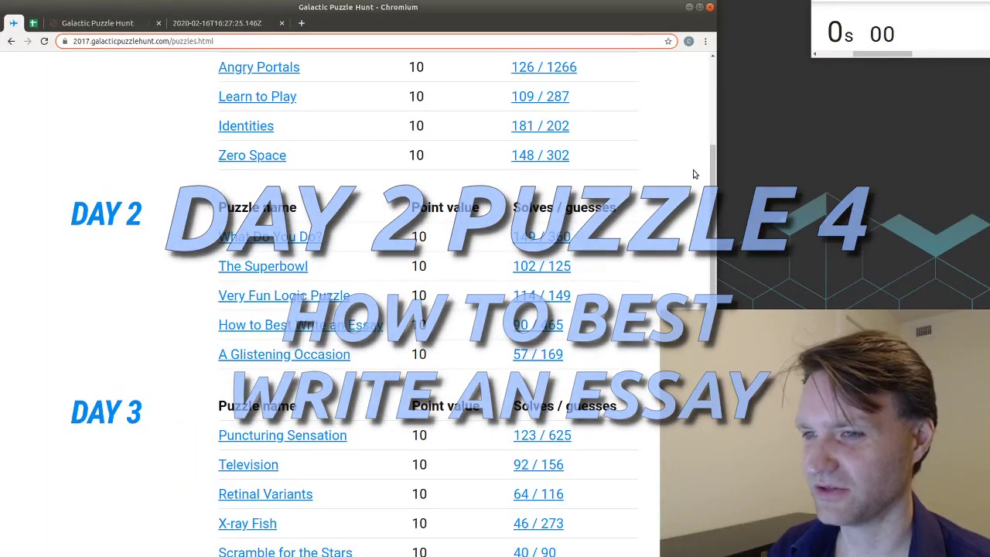
Step: Start the timer and open the How to Best Write an Essay puzzle with its essay image at full size
{"action": "left_click", "coordinate": [923, 75]}
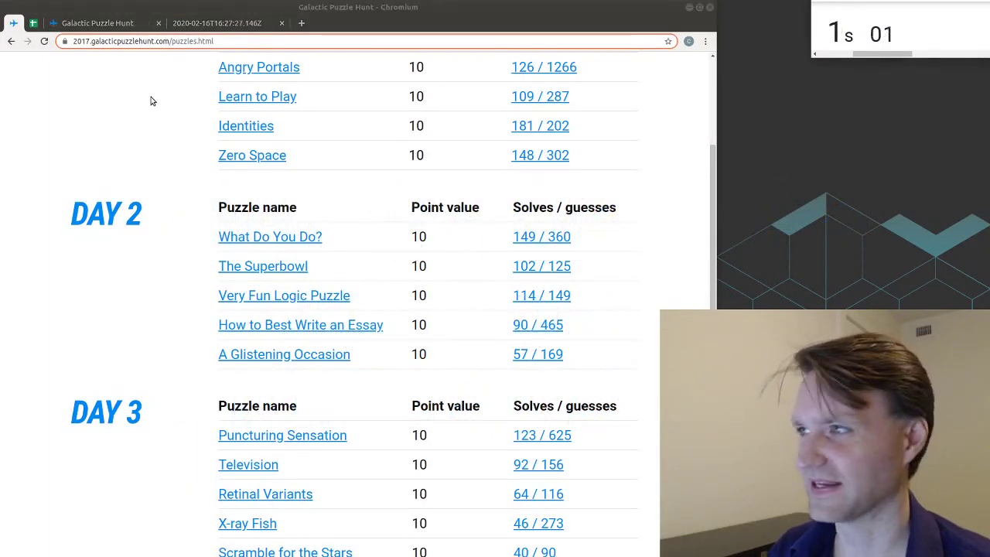
{"action": "left_click", "coordinate": [78, 25]}
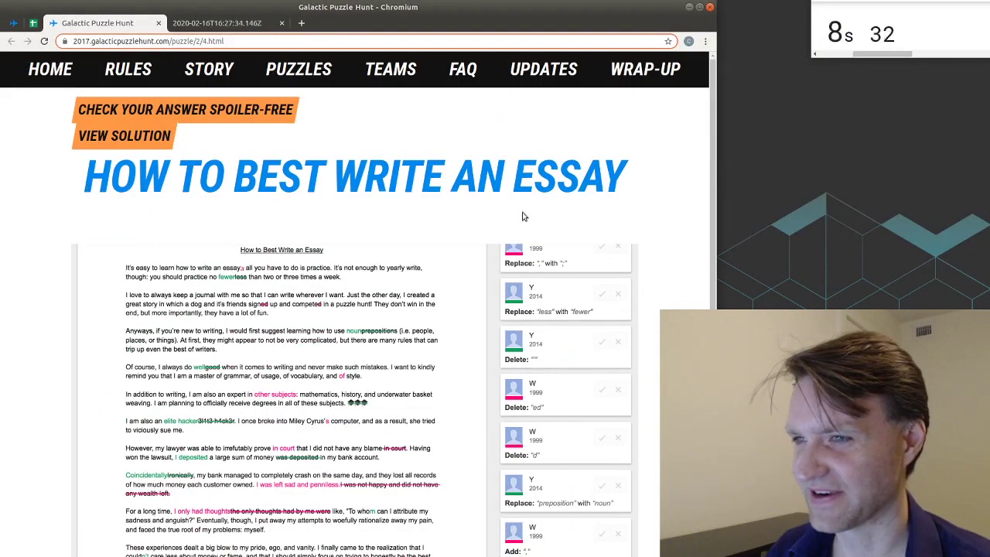
{"action": "scroll", "coordinate": [414, 240], "scroll_direction": "down", "scroll_amount": 2}
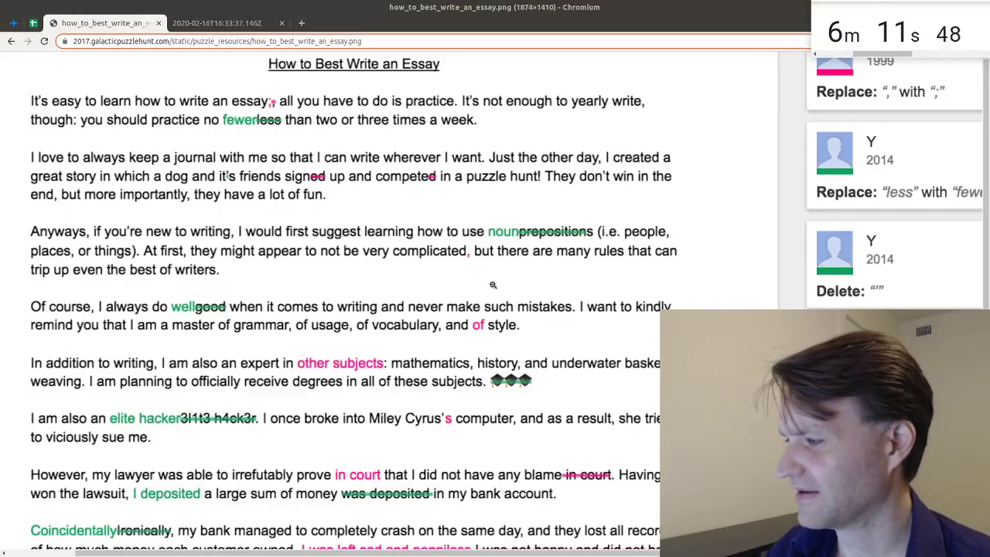
Step: Examine the essay text and its pink and green suggested edits, comparing them with the comments by W and Y
{"action": "scroll", "coordinate": [493, 284], "scroll_direction": "down", "scroll_amount": 5}
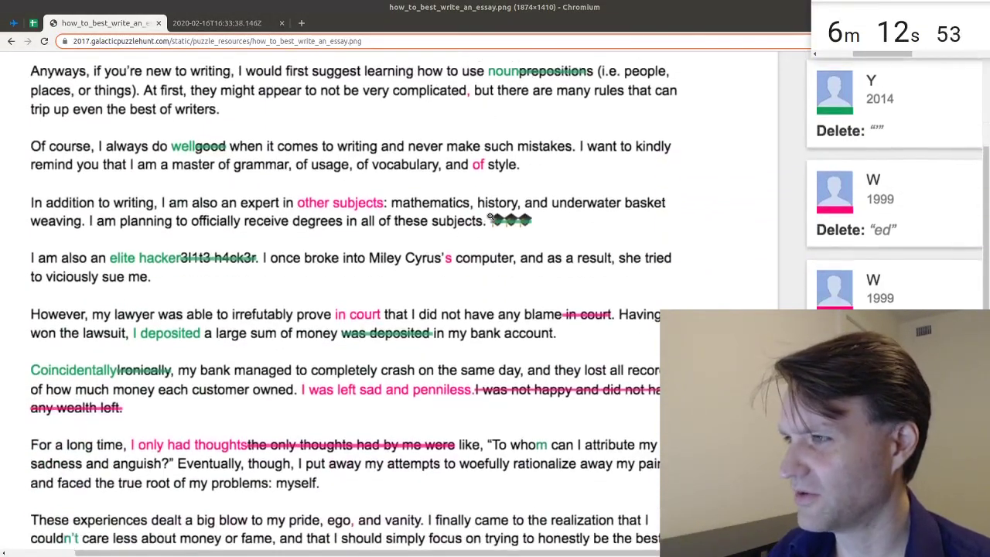
{"action": "scroll", "coordinate": [490, 216], "scroll_direction": "up", "scroll_amount": 6}
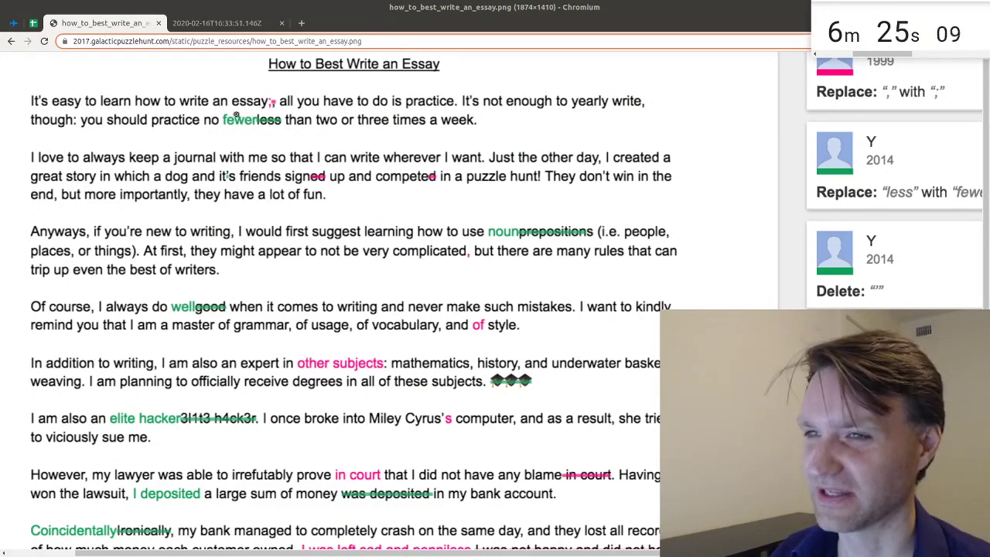
{"action": "scroll", "coordinate": [298, 277], "scroll_direction": "down", "scroll_amount": 2}
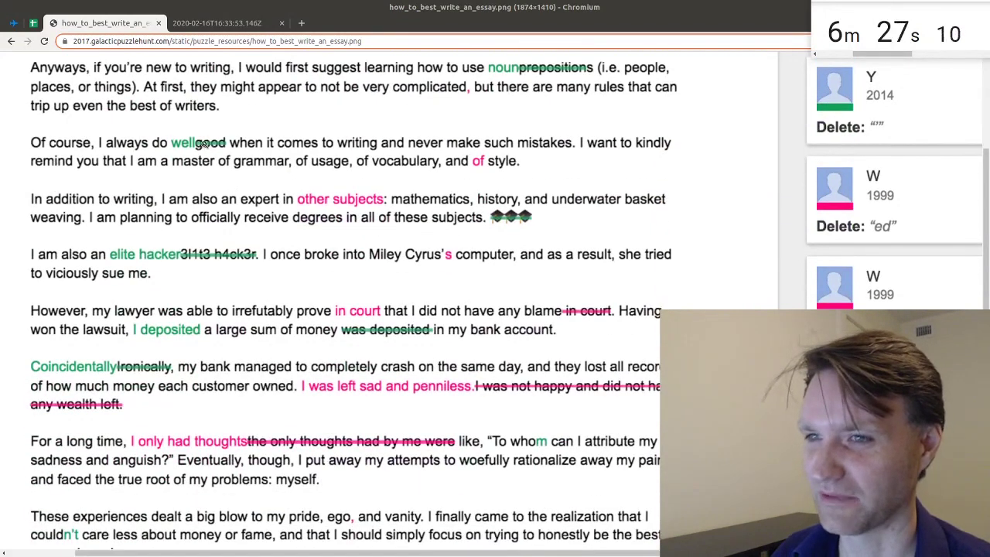
{"action": "scroll", "coordinate": [250, 161], "scroll_direction": "down", "scroll_amount": 3}
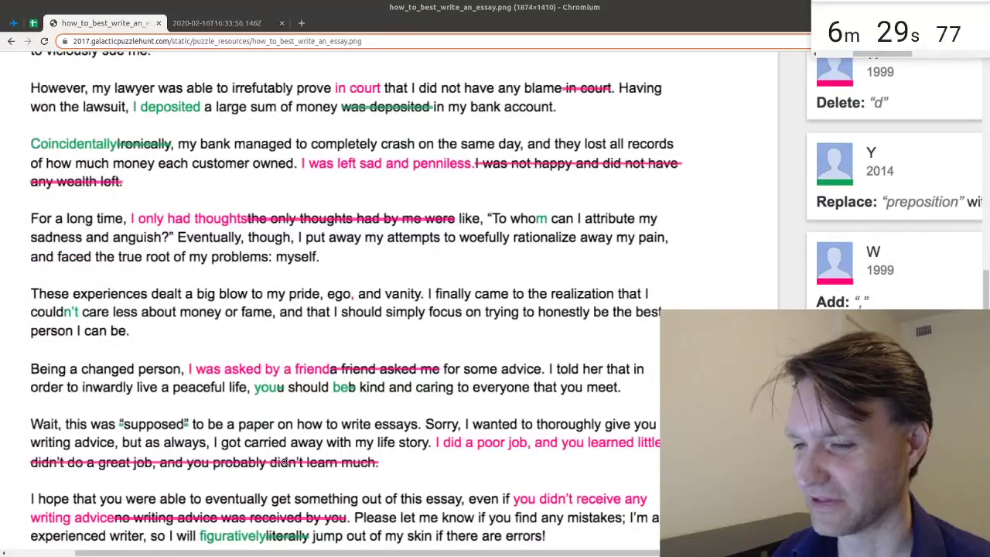
{"action": "scroll", "coordinate": [415, 341], "scroll_direction": "up", "scroll_amount": 5}
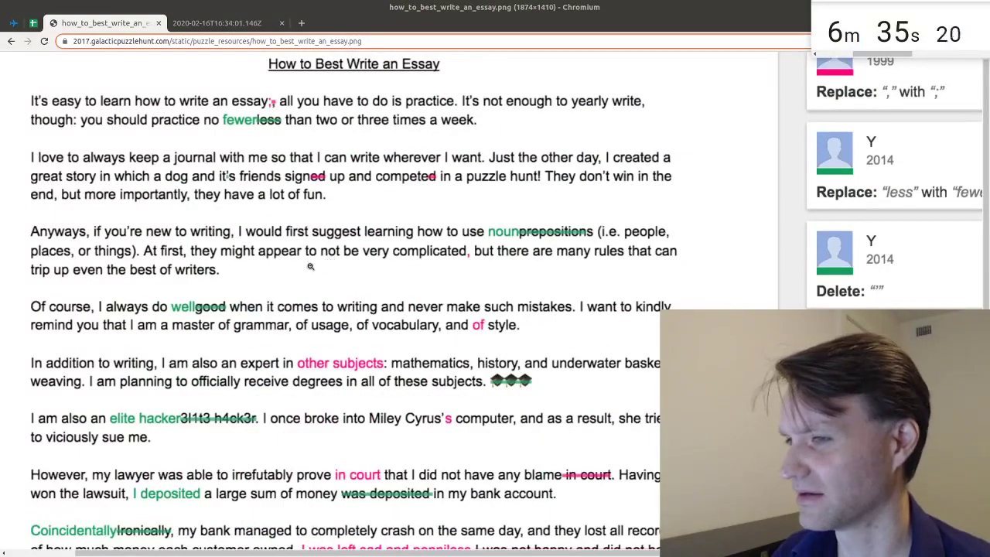
{"action": "scroll", "coordinate": [378, 207], "scroll_direction": "down", "scroll_amount": 2}
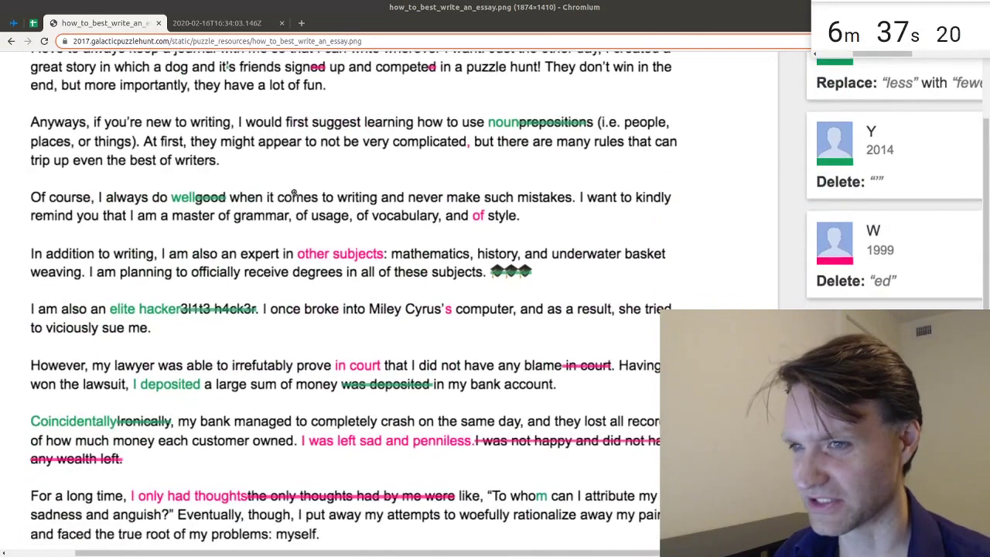
{"action": "scroll", "coordinate": [338, 387], "scroll_direction": "down", "scroll_amount": 3}
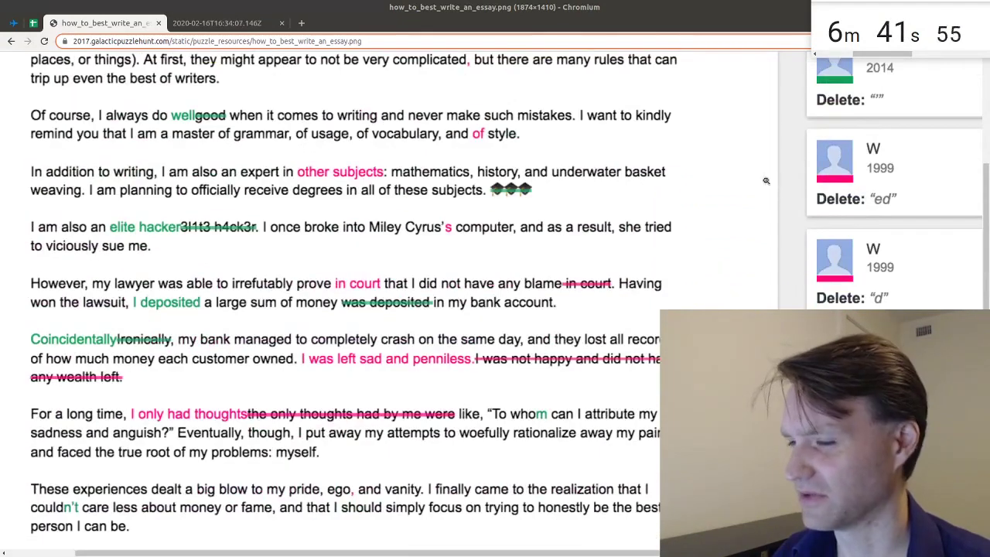
Step: Review the edits in the essay's remaining paragraphs against the W 1999 and Y 2014 comment cards
{"action": "scroll", "coordinate": [356, 230], "scroll_direction": "down", "scroll_amount": 4}
{"action": "scroll", "coordinate": [356, 230], "scroll_direction": "down", "scroll_amount": 3}
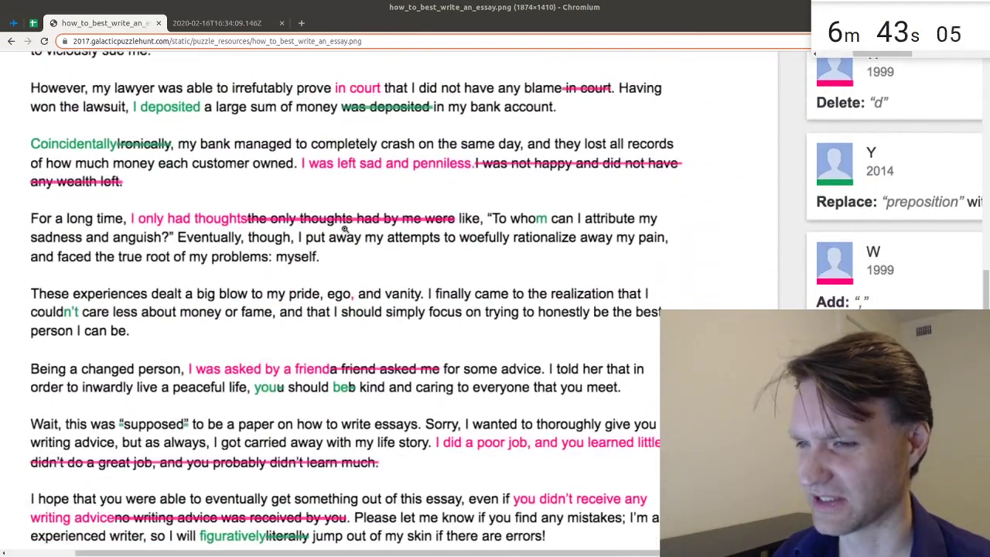
{"action": "scroll", "coordinate": [463, 259], "scroll_direction": "down", "scroll_amount": 4}
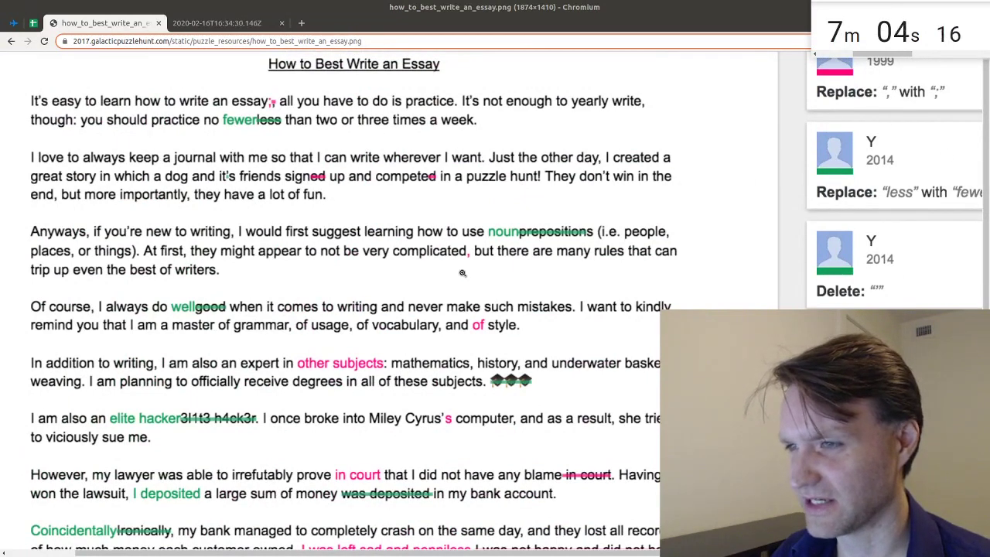
{"action": "scroll", "coordinate": [820, 208], "scroll_direction": "right", "scroll_amount": 3}
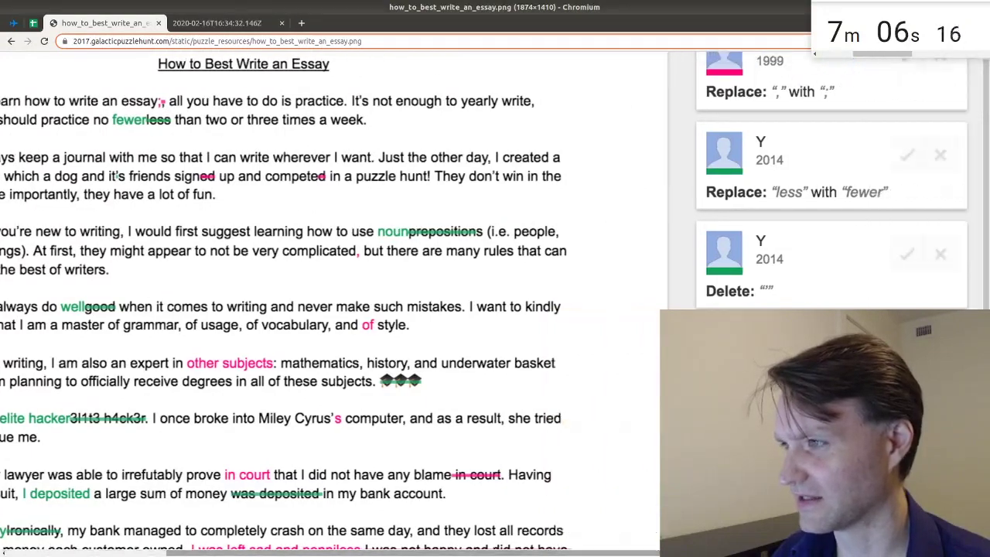
{"action": "scroll", "coordinate": [803, 169], "scroll_direction": "down", "scroll_amount": 3}
{"action": "scroll", "coordinate": [715, 256], "scroll_direction": "down", "scroll_amount": 5}
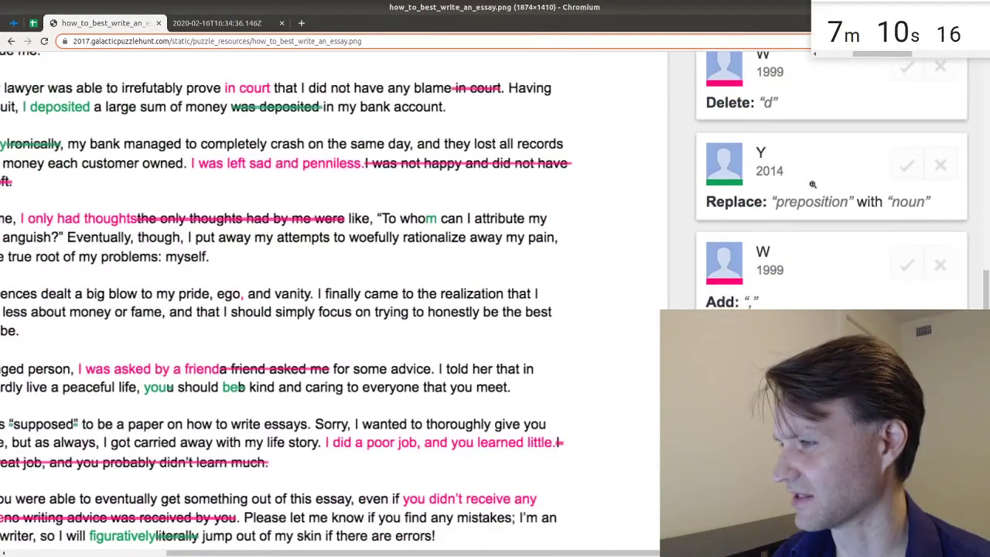
{"action": "scroll", "coordinate": [808, 188], "scroll_direction": "up", "scroll_amount": 8}
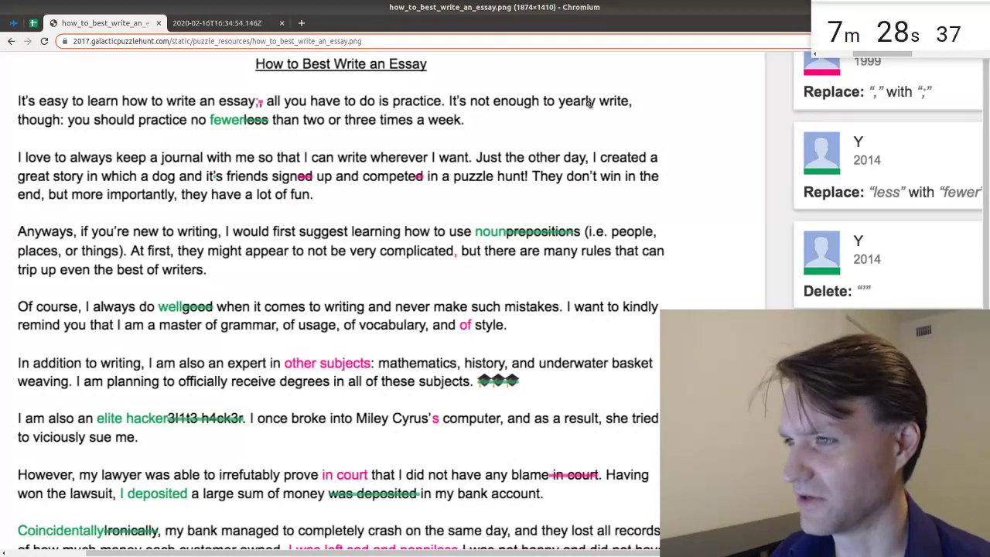
Step: Scan the essay paragraph by paragraph for the adverbs that split infinitives, such as yearly, kindly and viciously
{"action": "scroll", "coordinate": [75, 264], "scroll_direction": "down", "scroll_amount": 2}
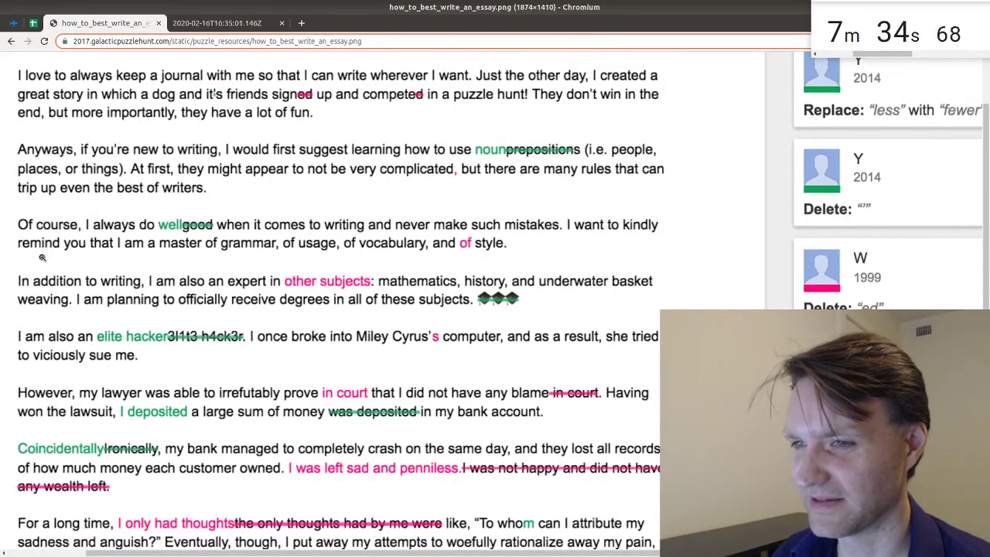
{"action": "scroll", "coordinate": [42, 258], "scroll_direction": "down", "scroll_amount": 2}
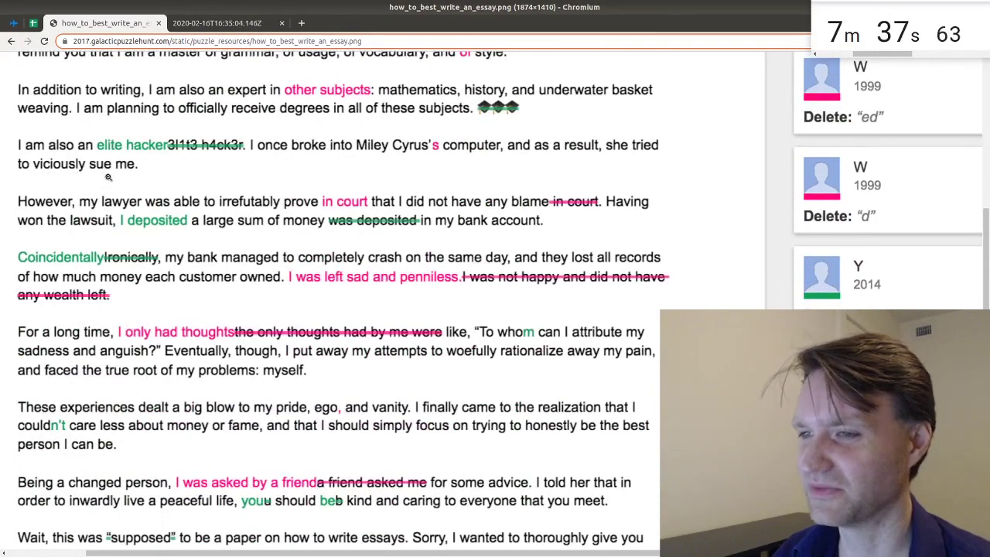
{"action": "scroll", "coordinate": [108, 178], "scroll_direction": "up", "scroll_amount": 4}
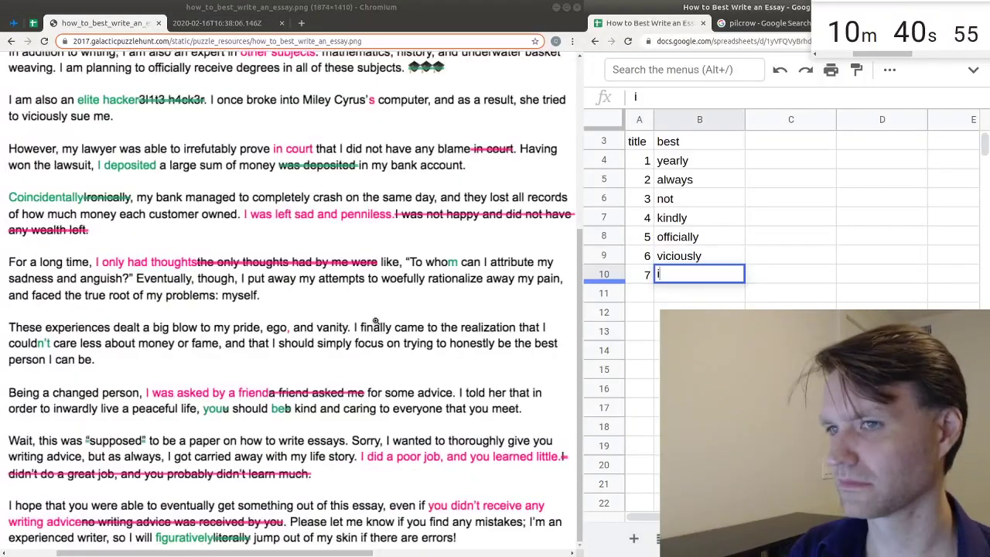
Step: Enter irrefutably as the adverb for paragraph 7 in the split infinitives list
{"action": "type", "text": "rrefutably"}
{"action": "key", "text": "Return"}
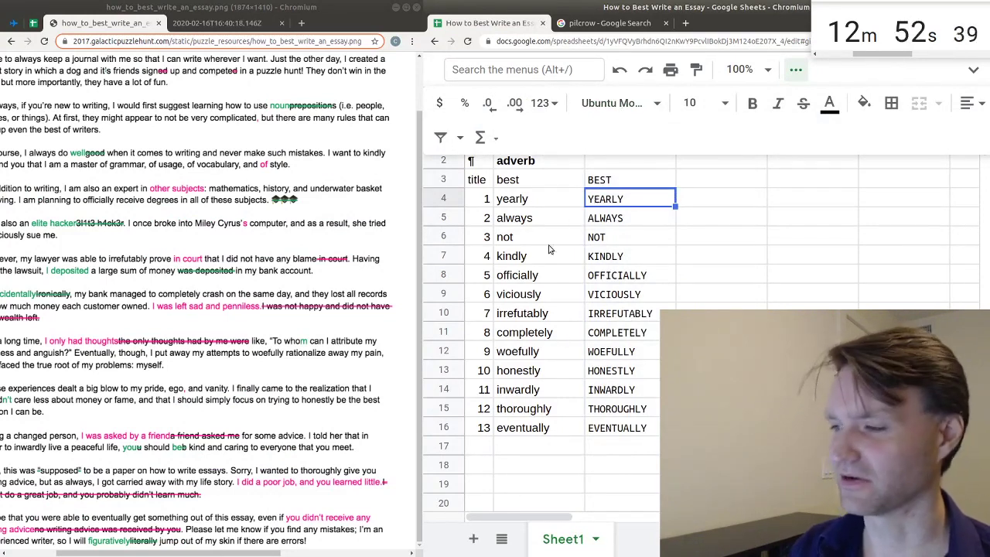
Step: Narrow column C and join the initial letters in D4:D16 with a CONCATENATE formula in D1
{"action": "left_click_drag", "start_coordinate": [542, 518], "coordinate": [552, 517]}
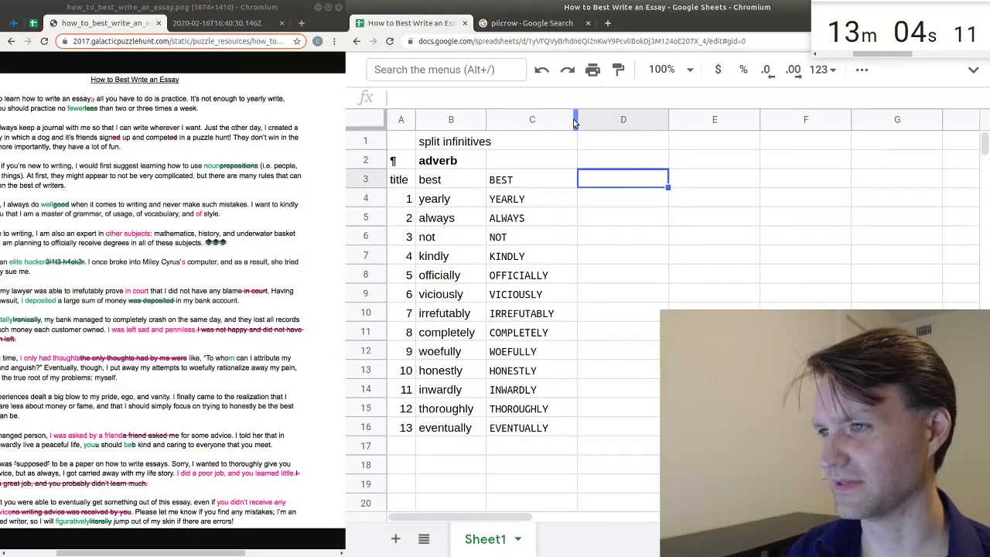
{"action": "left_click_drag", "start_coordinate": [575, 122], "coordinate": [556, 119]}
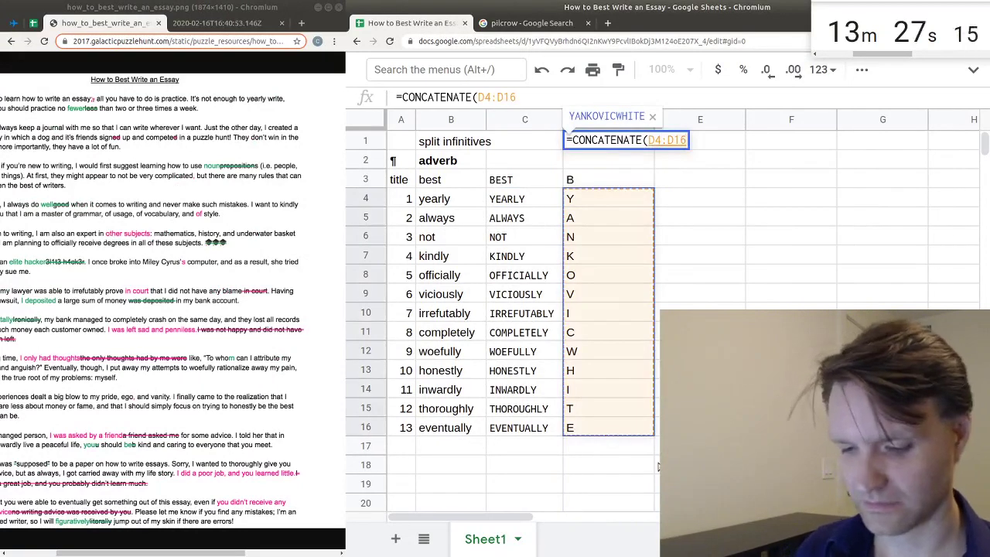
{"action": "key", "text": "Return"}
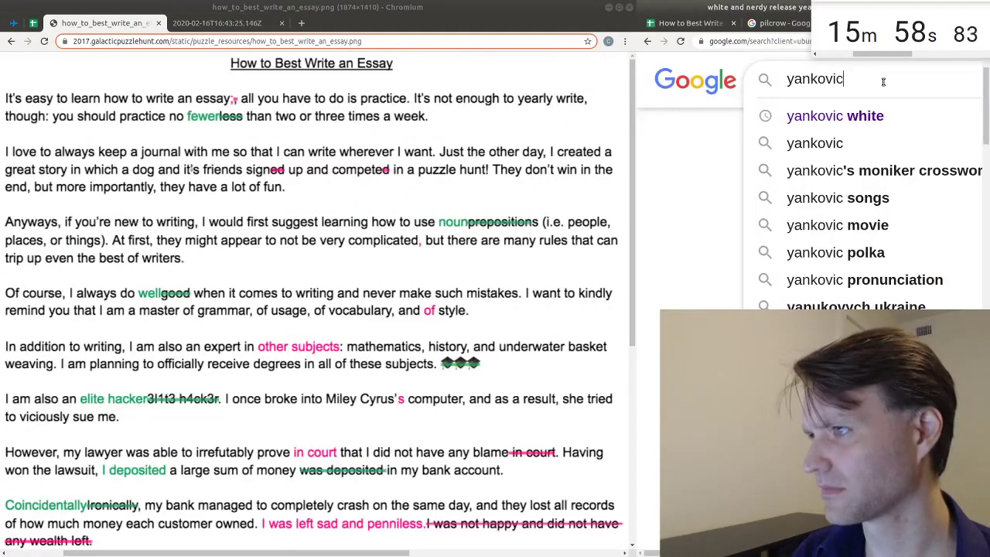
Step: Search Google for yankovic grammar, and move the results page into the essay's browser window at full size
{"action": "type", "text": "grammar"}
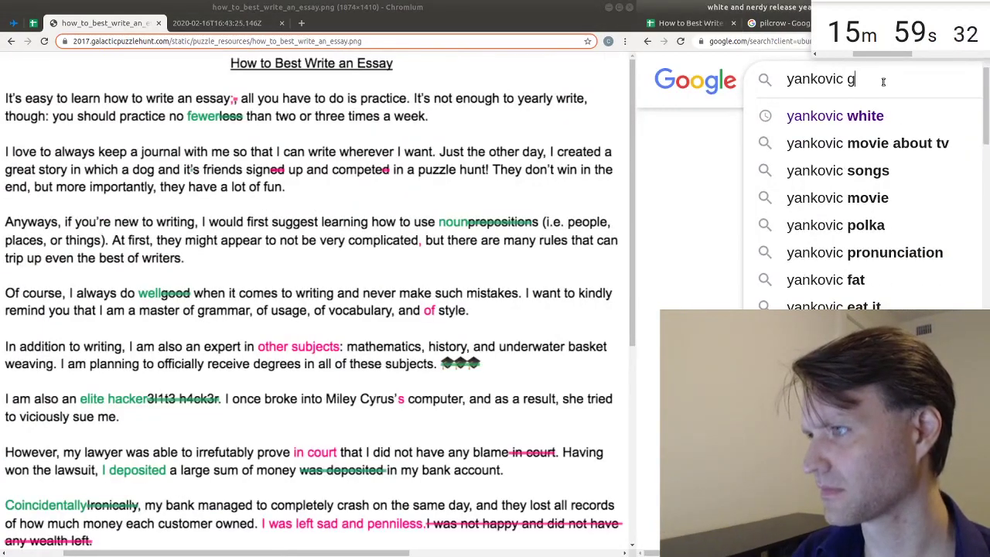
{"action": "key", "text": "Return"}
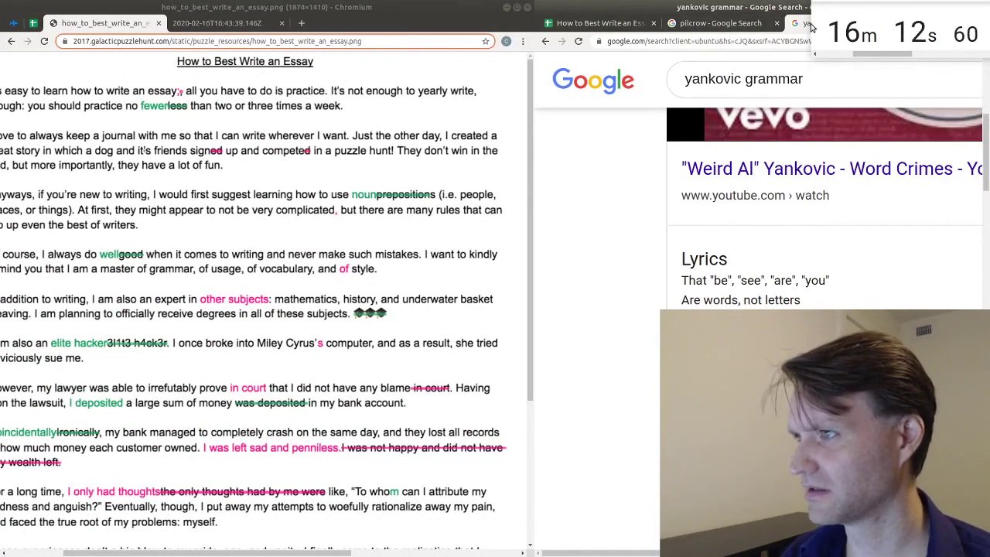
{"action": "left_click_drag", "start_coordinate": [801, 22], "coordinate": [332, 17]}
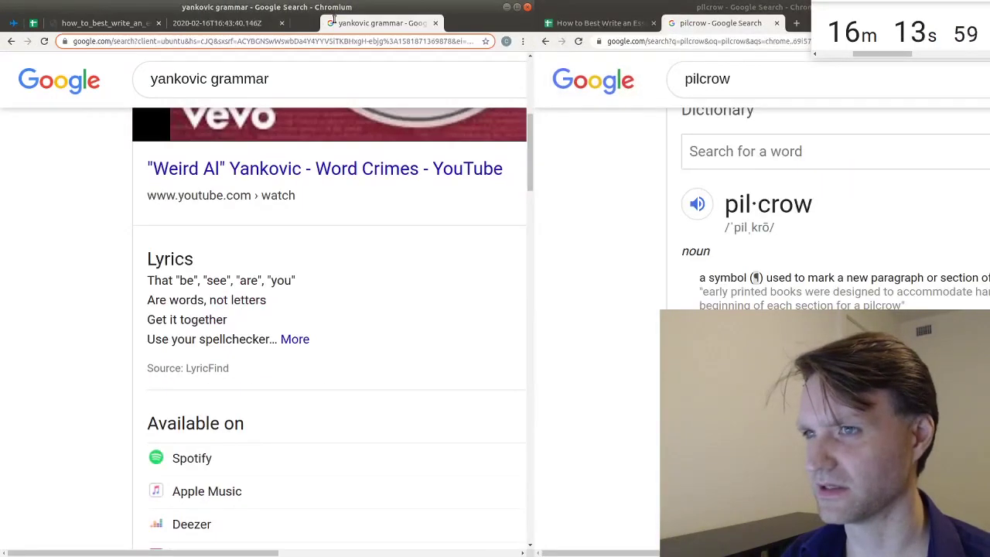
{"action": "double_click", "coordinate": [461, 25]}
{"action": "scroll", "coordinate": [382, 297], "scroll_direction": "up", "scroll_amount": 3}
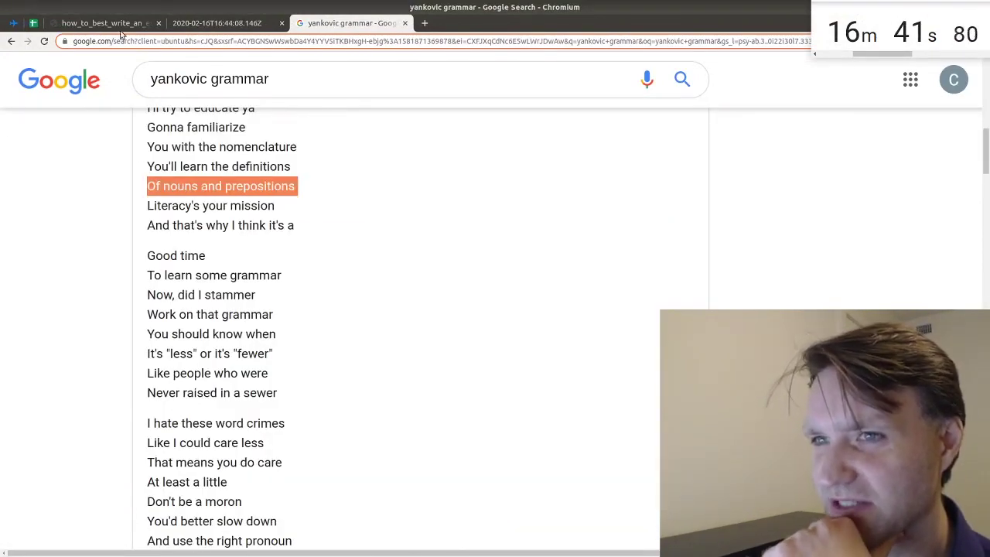
Step: Compare the Word Crimes lyrics on nouns and prepositions, "could care less" and "it's" with the green edits in the essay
{"action": "left_click", "coordinate": [105, 22]}
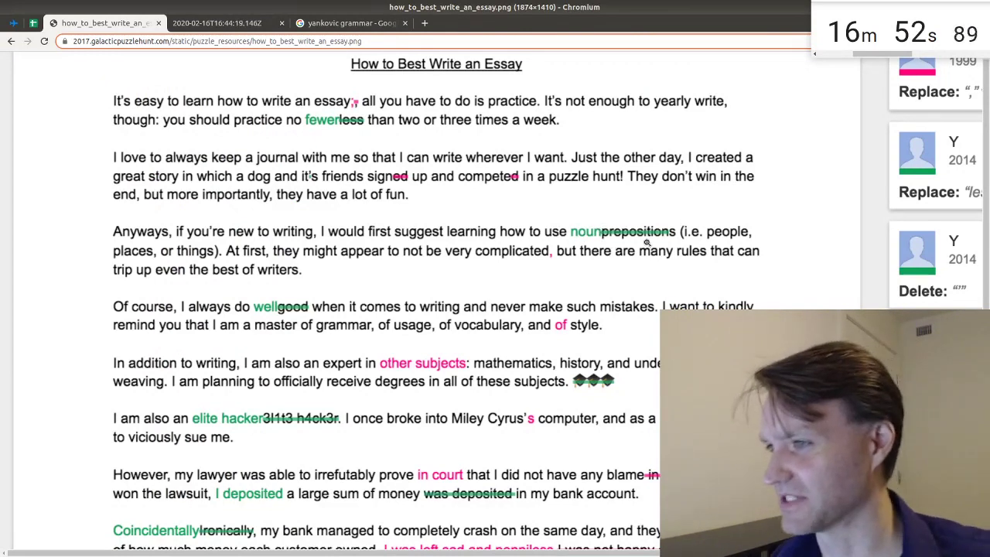
{"action": "key", "text": "ctrl+9"}
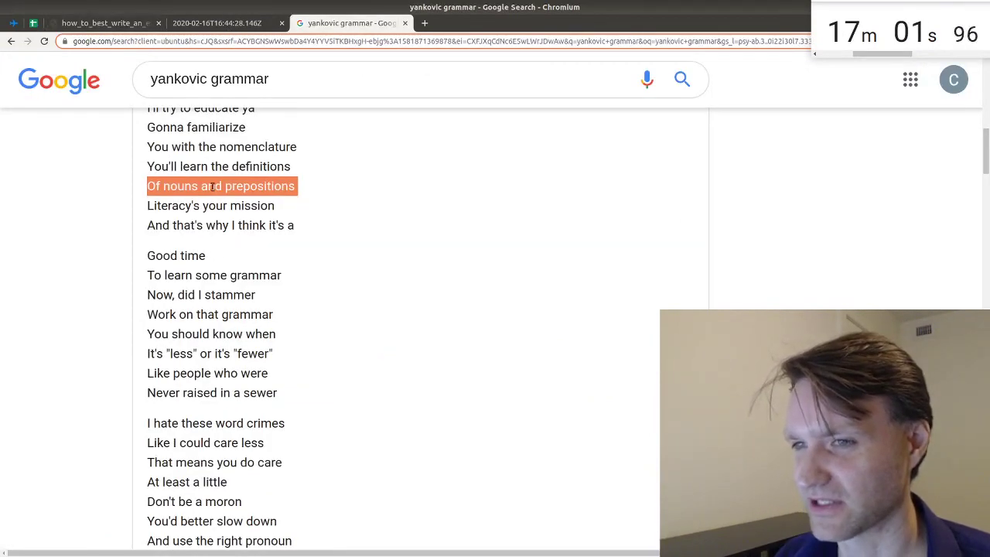
{"action": "key", "text": "ctrl+1"}
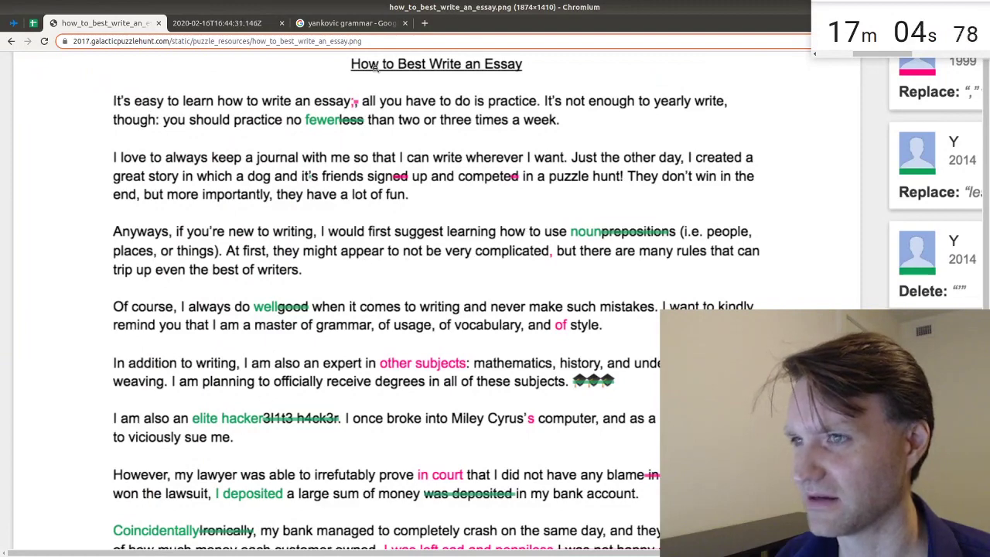
{"action": "key", "text": "ctrl+9"}
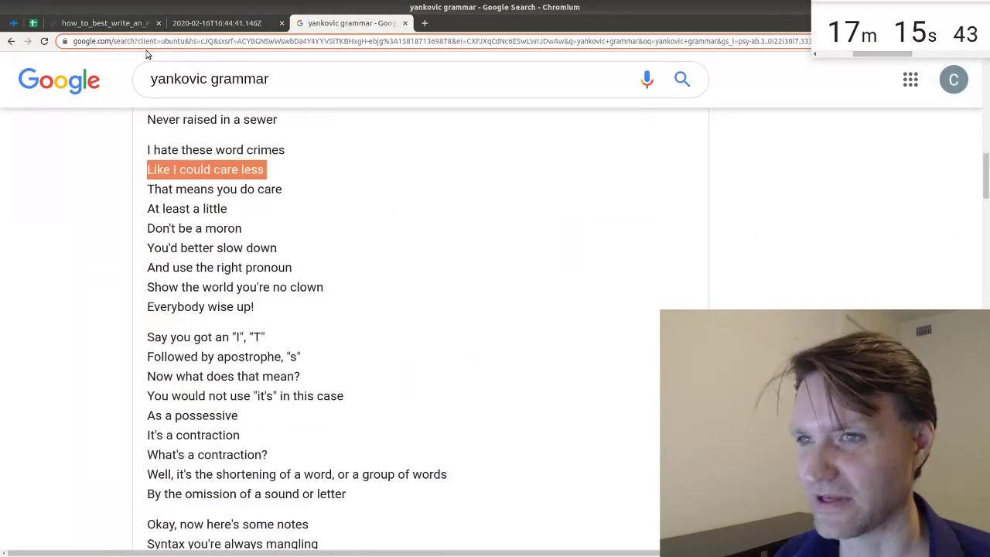
{"action": "left_click", "coordinate": [130, 33]}
{"action": "scroll", "coordinate": [365, 348], "scroll_direction": "down", "scroll_amount": 8}
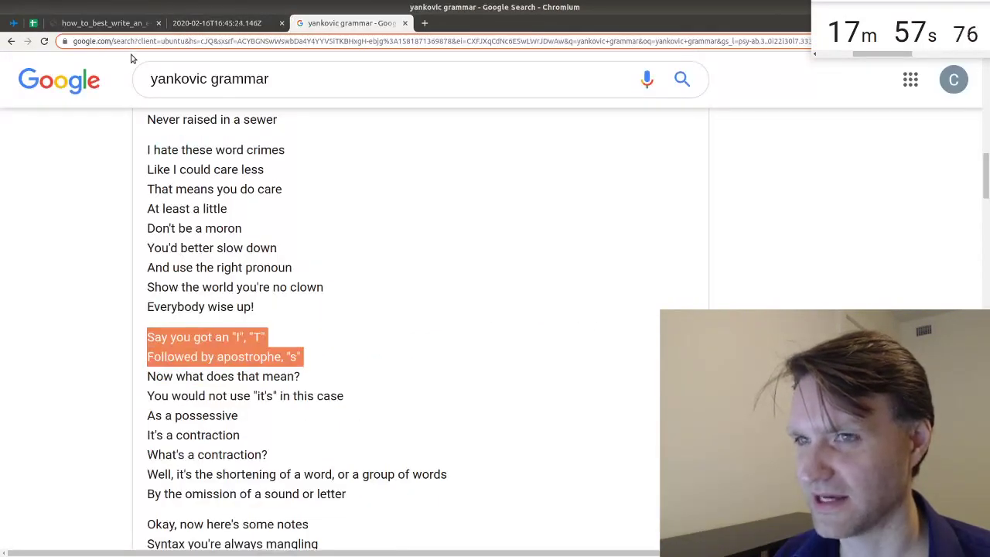
{"action": "left_click", "coordinate": [107, 24]}
{"action": "scroll", "coordinate": [315, 170], "scroll_direction": "up", "scroll_amount": 4}
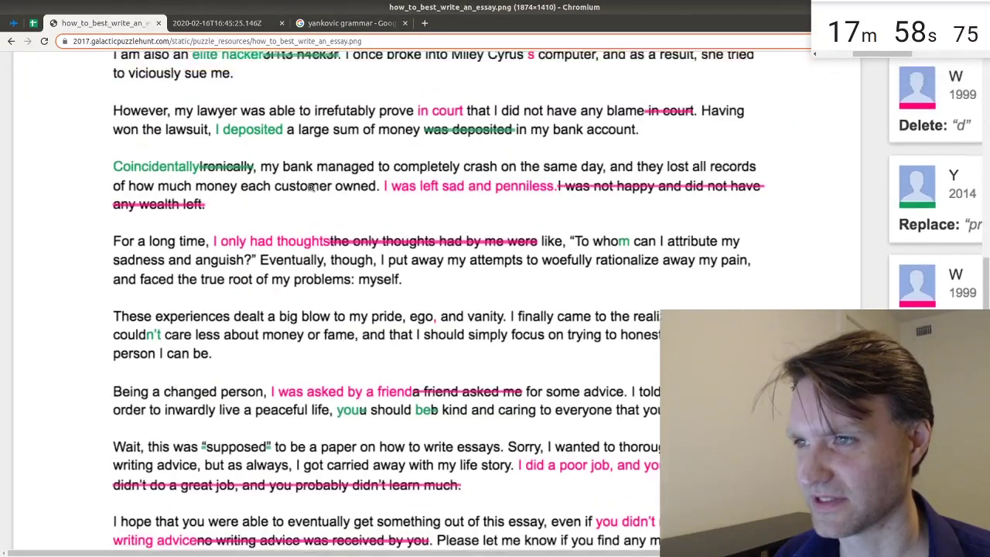
{"action": "scroll", "coordinate": [316, 171], "scroll_direction": "up", "scroll_amount": 3}
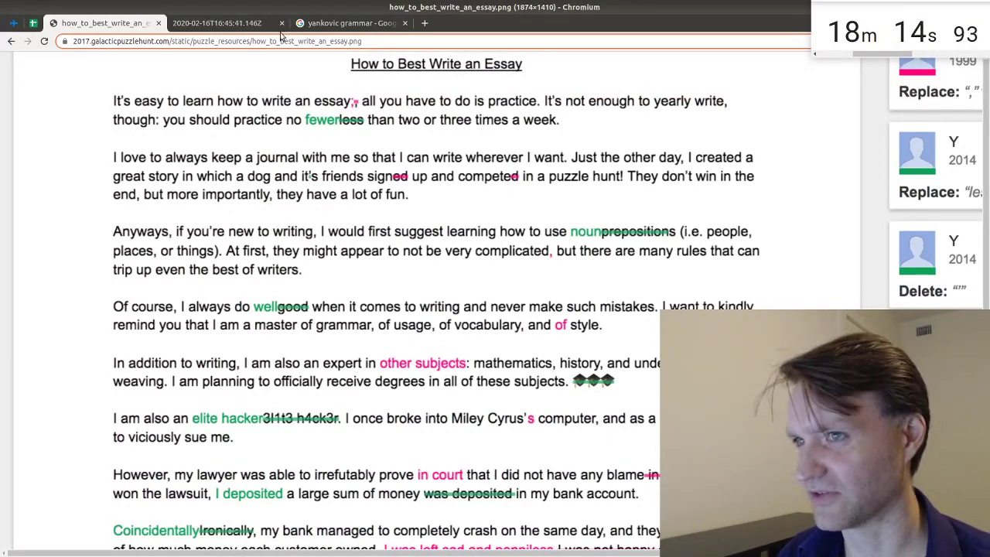
{"action": "left_click", "coordinate": [339, 26]}
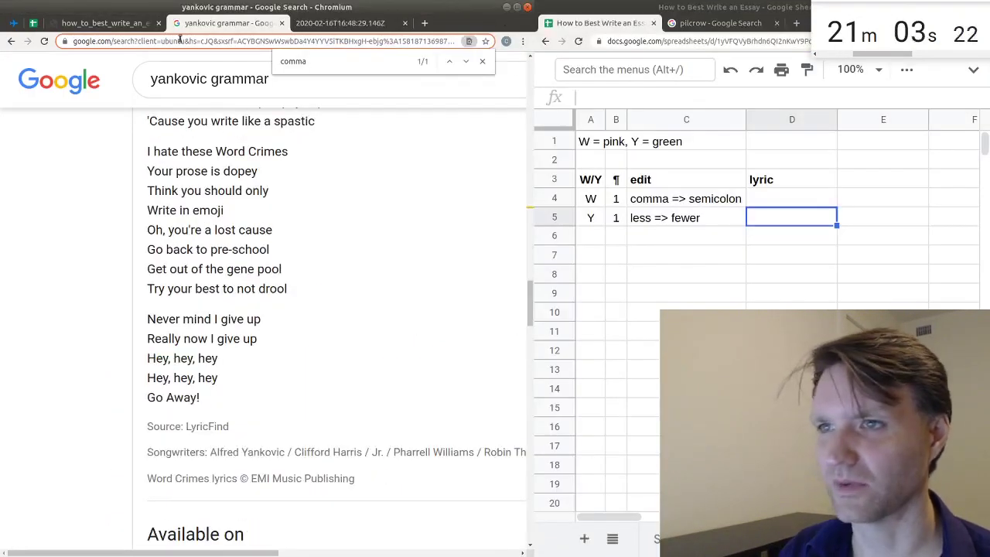
Step: Look up the Word Crimes release year, highlight 2014 in the result, and relate it to the Y edit in the sheet
{"action": "scroll", "coordinate": [327, 256], "scroll_direction": "up", "scroll_amount": 7}
{"action": "scroll", "coordinate": [330, 269], "scroll_direction": "down", "scroll_amount": 4}
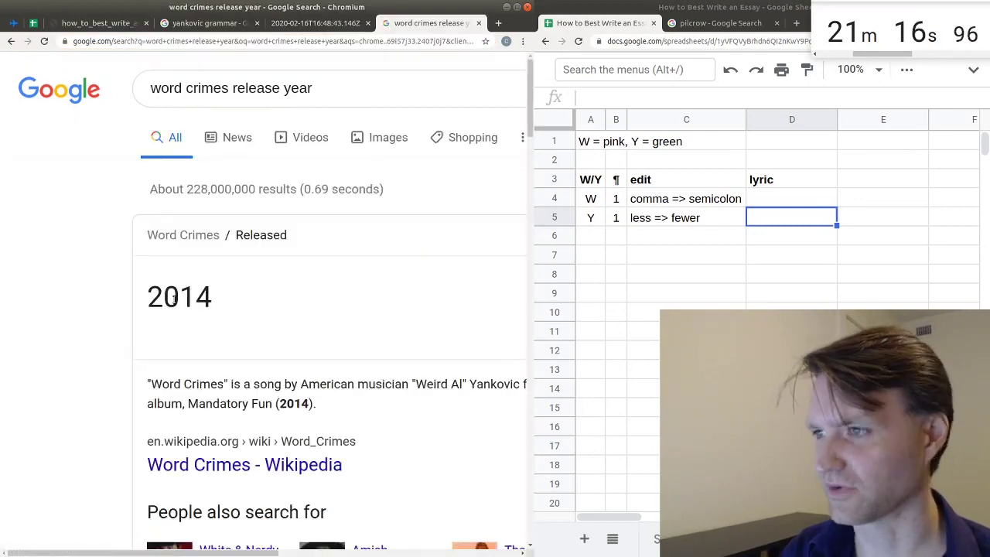
{"action": "double_click", "coordinate": [197, 297]}
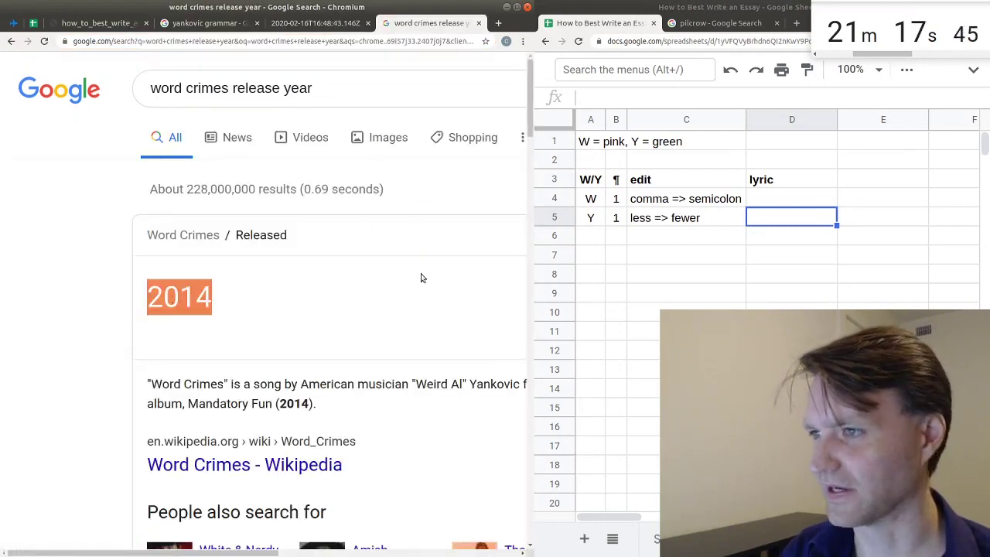
{"action": "left_click", "coordinate": [600, 220]}
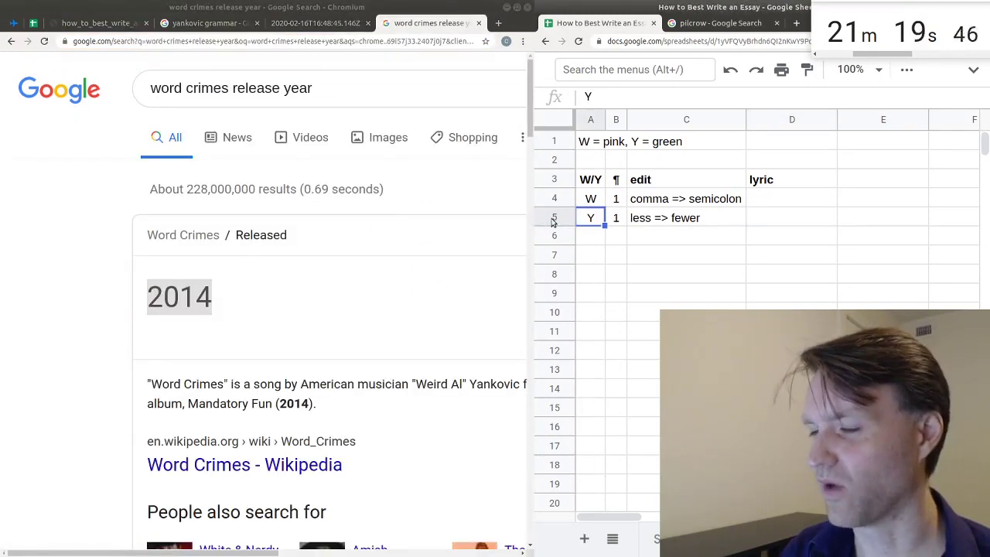
{"action": "left_click", "coordinate": [232, 9]}
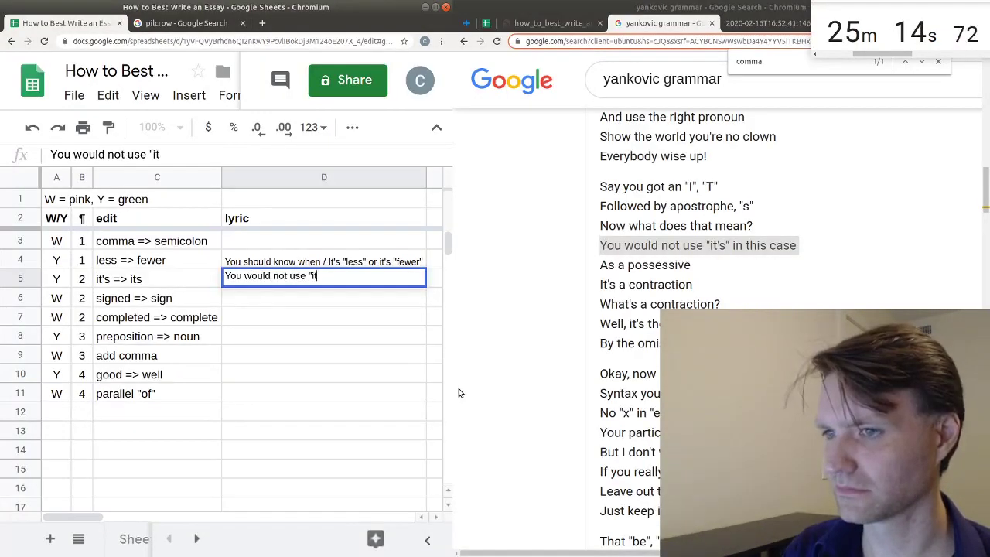
Step: Complete the lyric for it's => its with You would not use "it's" in this case, and for preposition => noun with Of nouns and prepositions
{"action": "type", "text": "'s\" in this case"}
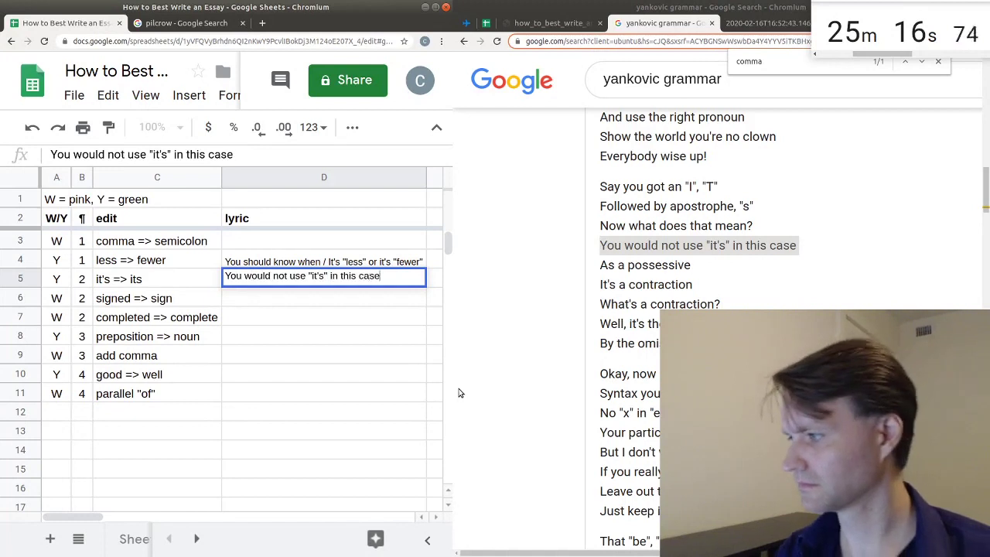
{"action": "key", "text": "Return"}
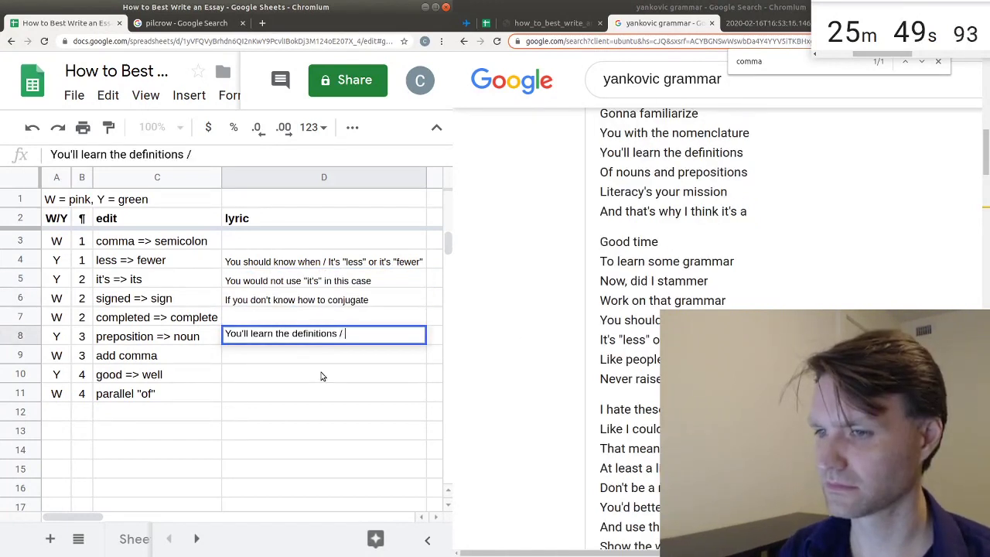
{"action": "type", "text": "Of nou"}
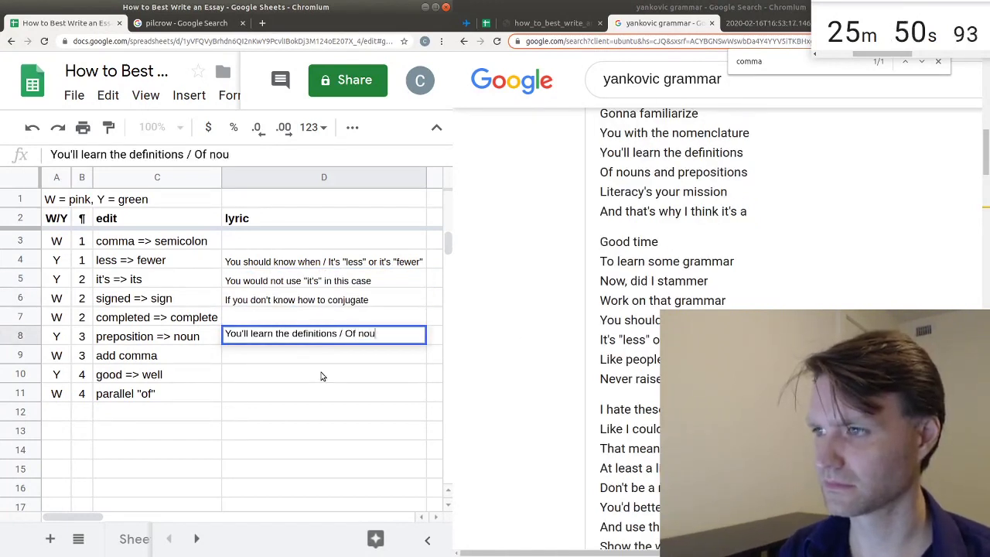
{"action": "type", "text": "ns and prepositions"}
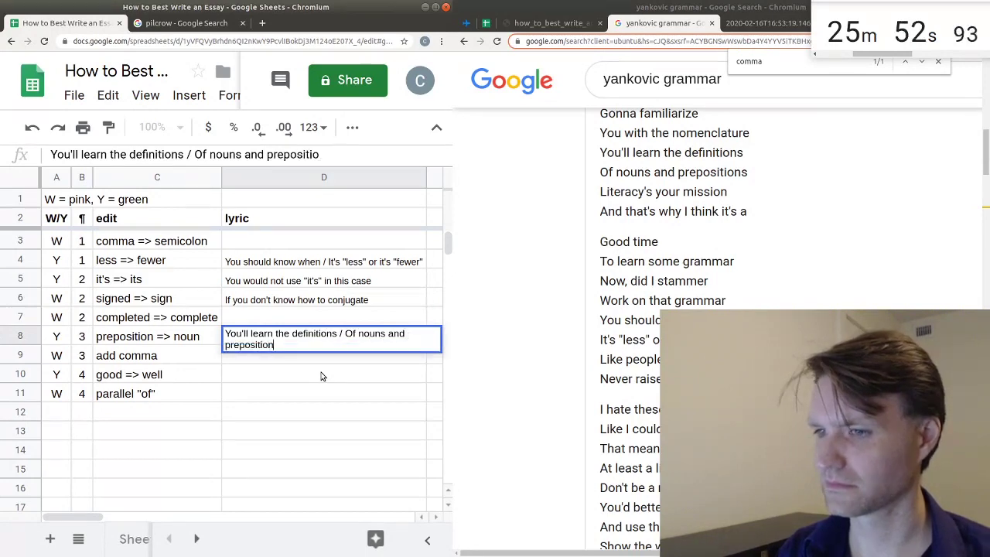
{"action": "key", "text": "Return"}
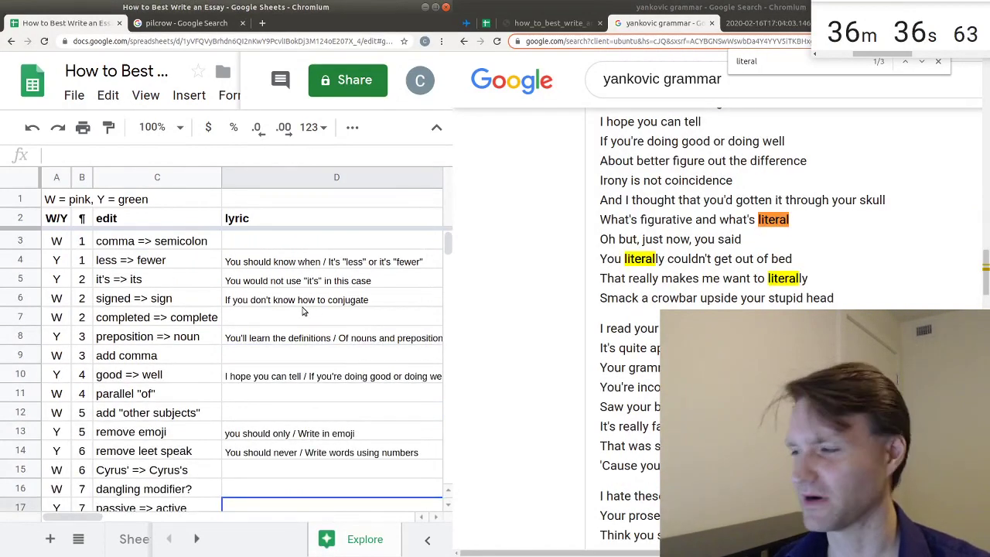
Step: Select the less => fewer row and check the Y edits against the essay image and the song lyrics
{"action": "left_click", "coordinate": [57, 260]}
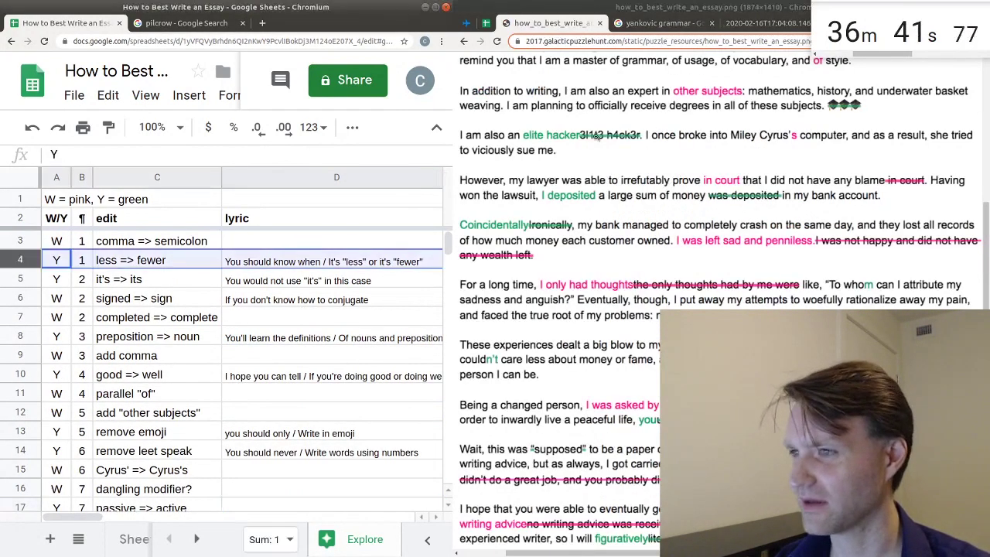
{"action": "scroll", "coordinate": [671, 146], "scroll_direction": "up", "scroll_amount": 3}
{"action": "scroll", "coordinate": [672, 146], "scroll_direction": "up", "scroll_amount": 2}
{"action": "left_click", "coordinate": [663, 22]}
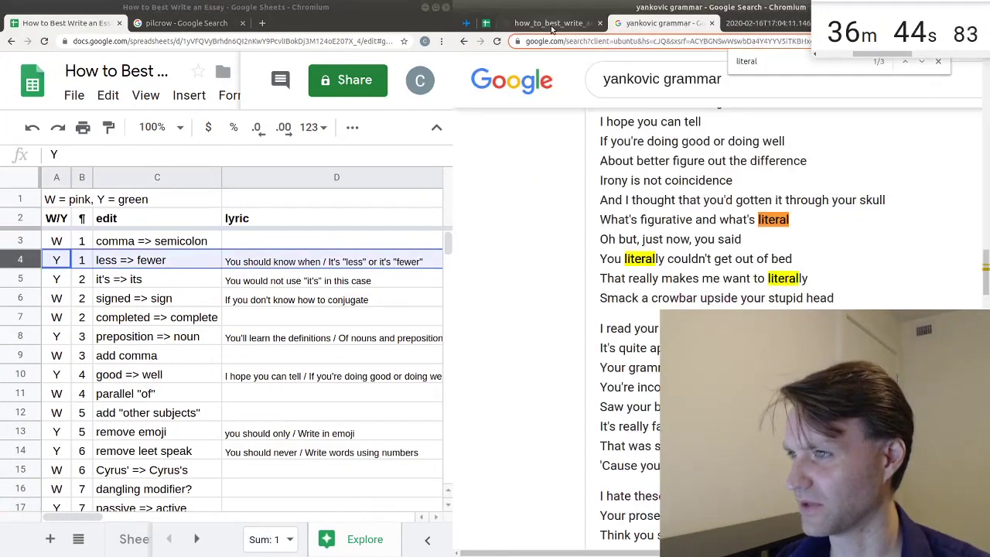
Step: Review the W and Y edit rows in the sheet against the pink and green edits in the essay image
{"action": "left_click", "coordinate": [544, 28]}
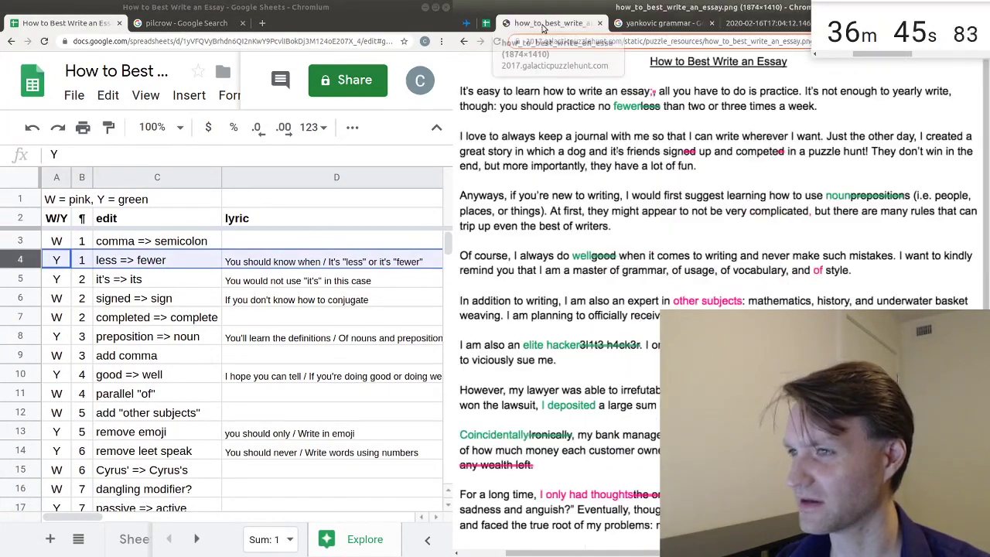
{"action": "left_click", "coordinate": [18, 299]}
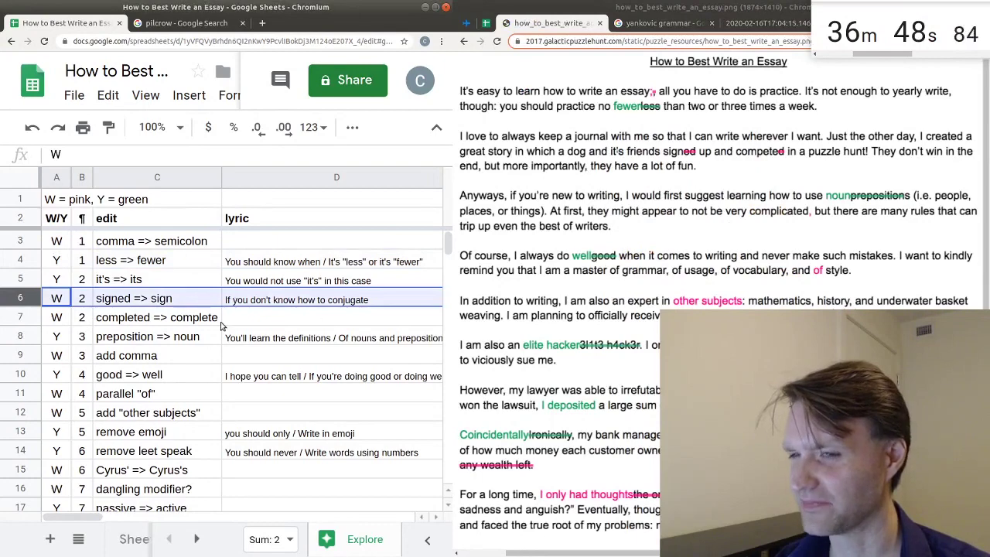
{"action": "scroll", "coordinate": [325, 310], "scroll_direction": "down", "scroll_amount": 3}
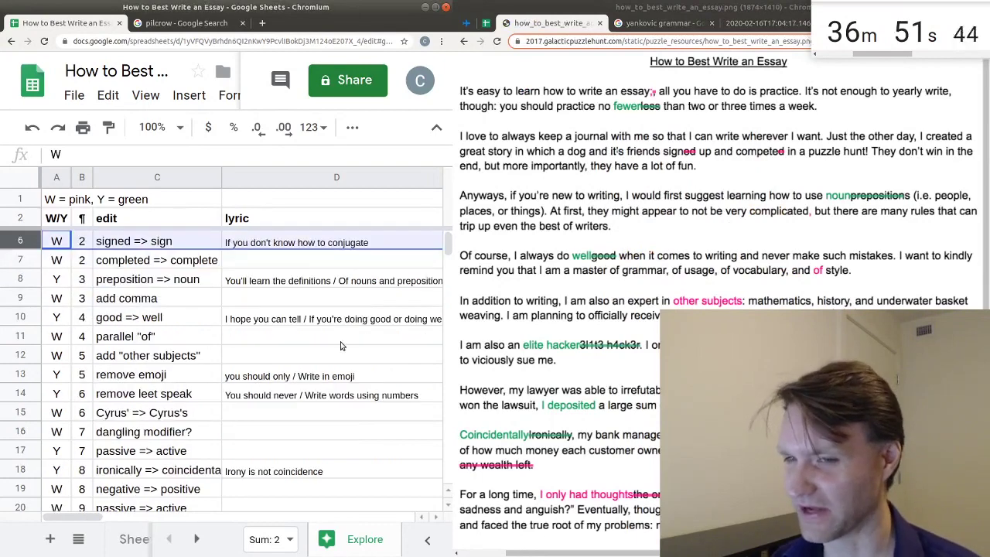
{"action": "left_click", "coordinate": [387, 336]}
{"action": "scroll", "coordinate": [585, 218], "scroll_direction": "down", "scroll_amount": 2}
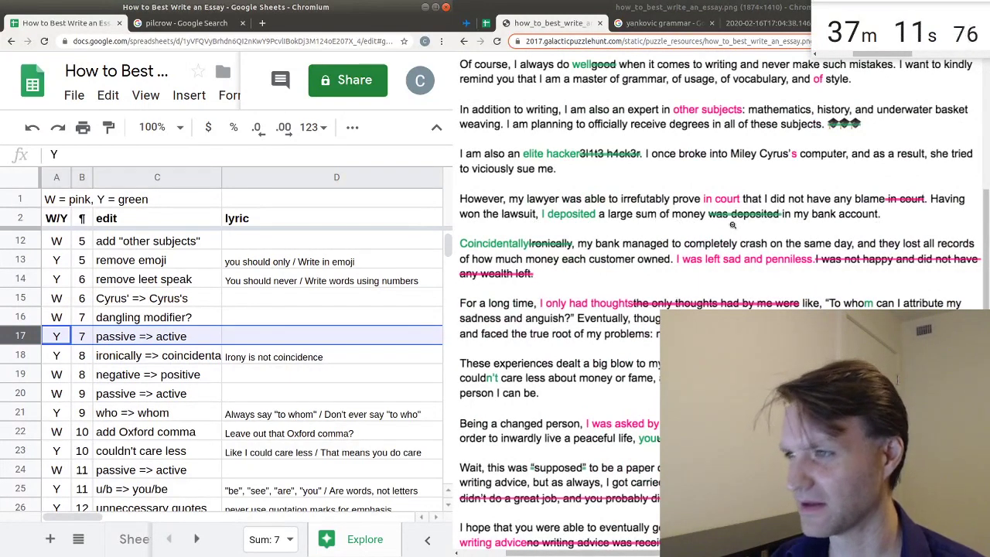
{"action": "left_click", "coordinate": [636, 27]}
{"action": "scroll", "coordinate": [632, 232], "scroll_direction": "up", "scroll_amount": 5}
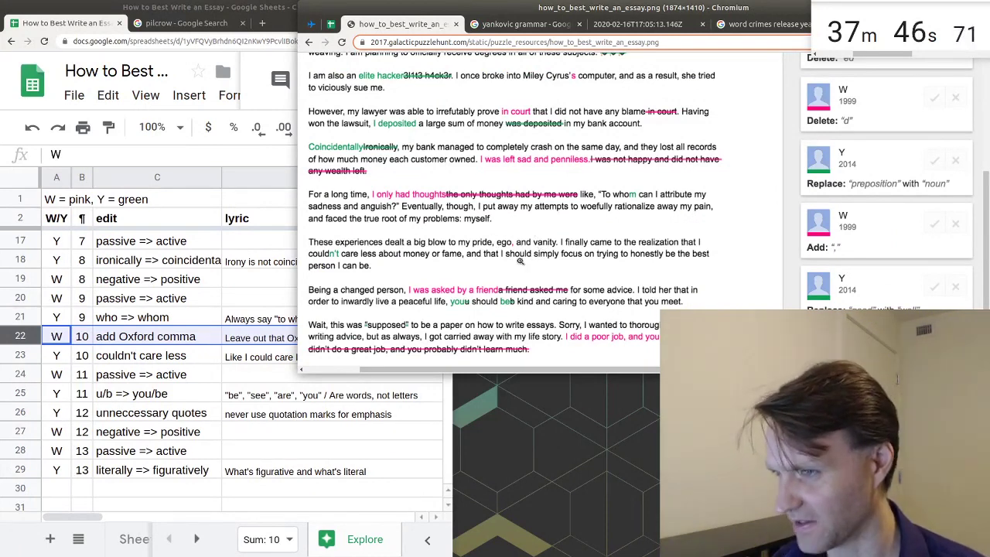
Step: Read the Word Crimes lyrics around "to whom", quotation marks and the Oxford comma for matches to the listed edits
{"action": "left_click", "coordinate": [519, 26]}
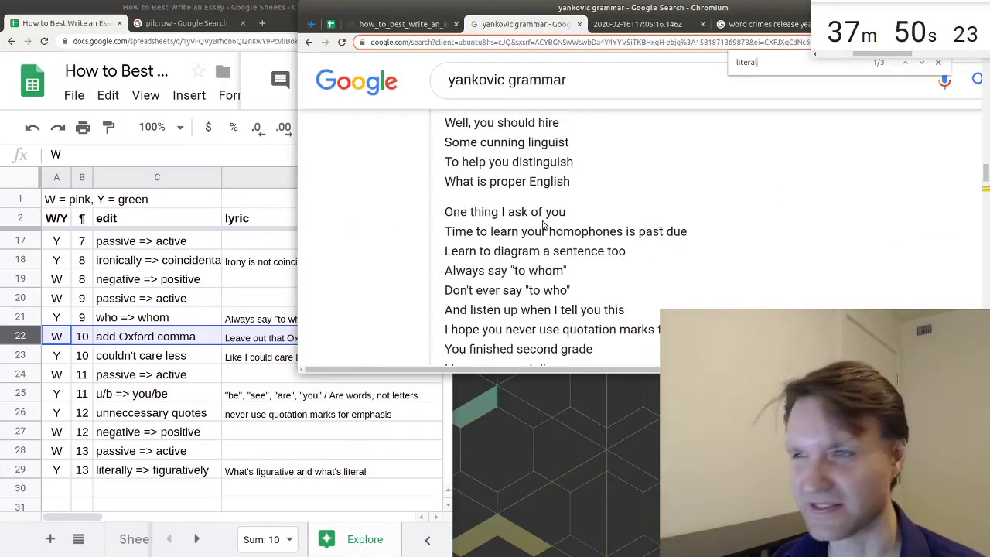
{"action": "scroll", "coordinate": [583, 201], "scroll_direction": "up", "scroll_amount": 2}
{"action": "scroll", "coordinate": [546, 220], "scroll_direction": "down", "scroll_amount": 1}
{"action": "scroll", "coordinate": [544, 221], "scroll_direction": "down", "scroll_amount": 3}
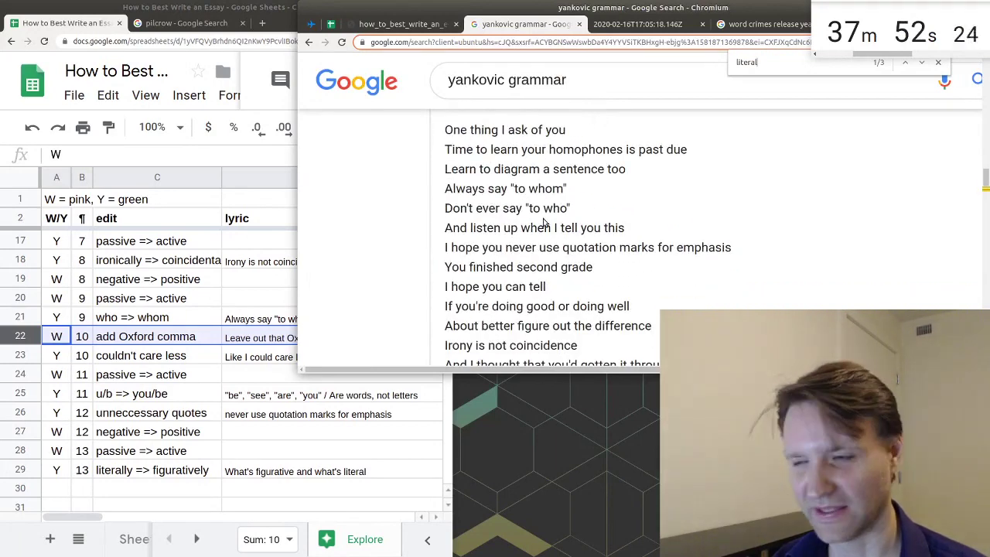
{"action": "scroll", "coordinate": [544, 222], "scroll_direction": "down", "scroll_amount": 3}
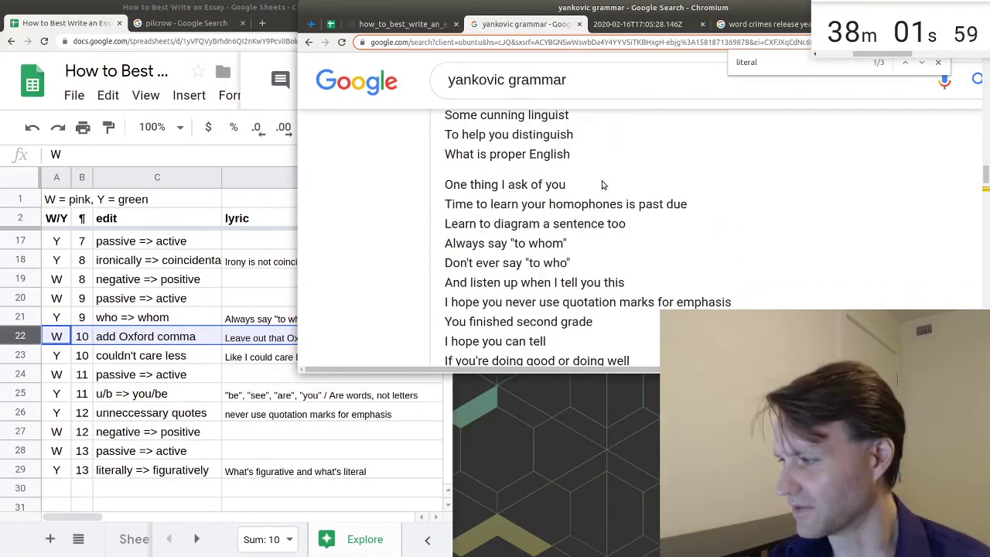
{"action": "scroll", "coordinate": [575, 224], "scroll_direction": "up", "scroll_amount": 5}
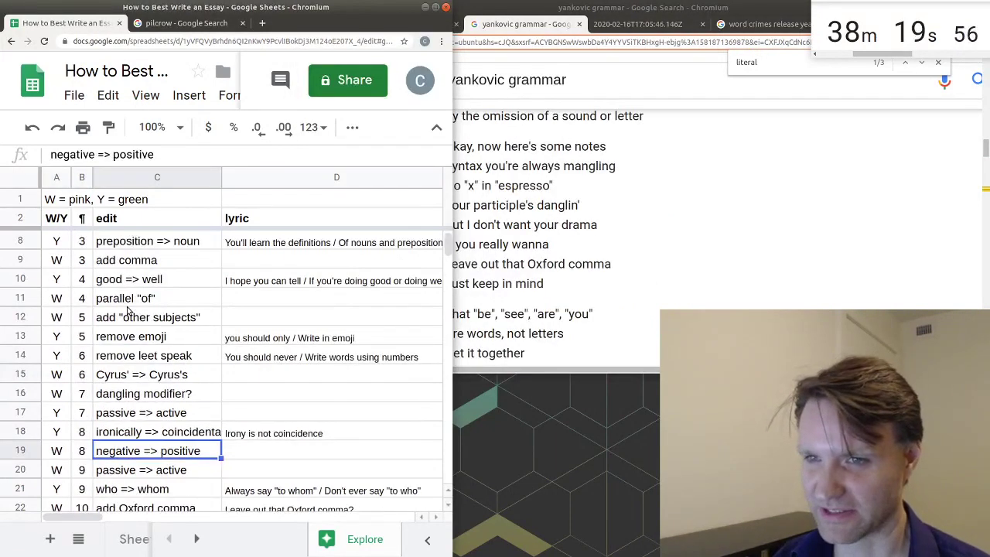
Step: Compare the first edit rows, starting with comma => semicolon and less => fewer, with the opening verses of the lyrics
{"action": "scroll", "coordinate": [129, 309], "scroll_direction": "up", "scroll_amount": 2}
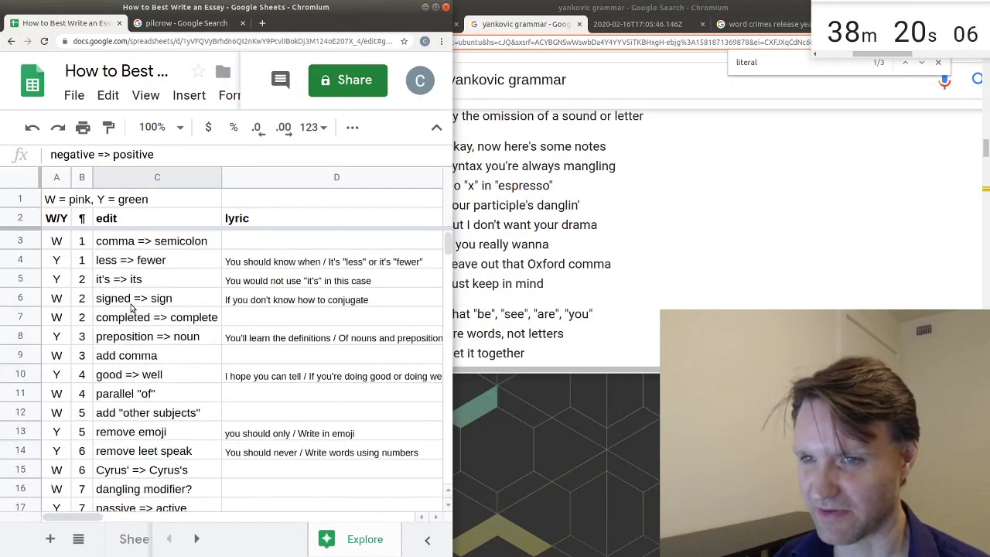
{"action": "left_click", "coordinate": [34, 244]}
{"action": "left_click", "coordinate": [34, 260]}
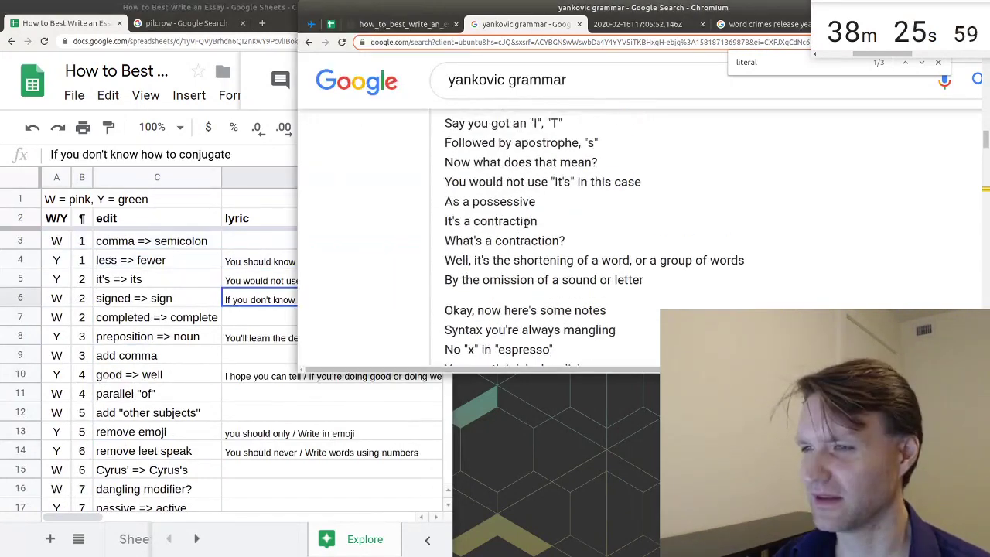
{"action": "scroll", "coordinate": [475, 132], "scroll_direction": "up", "scroll_amount": 10}
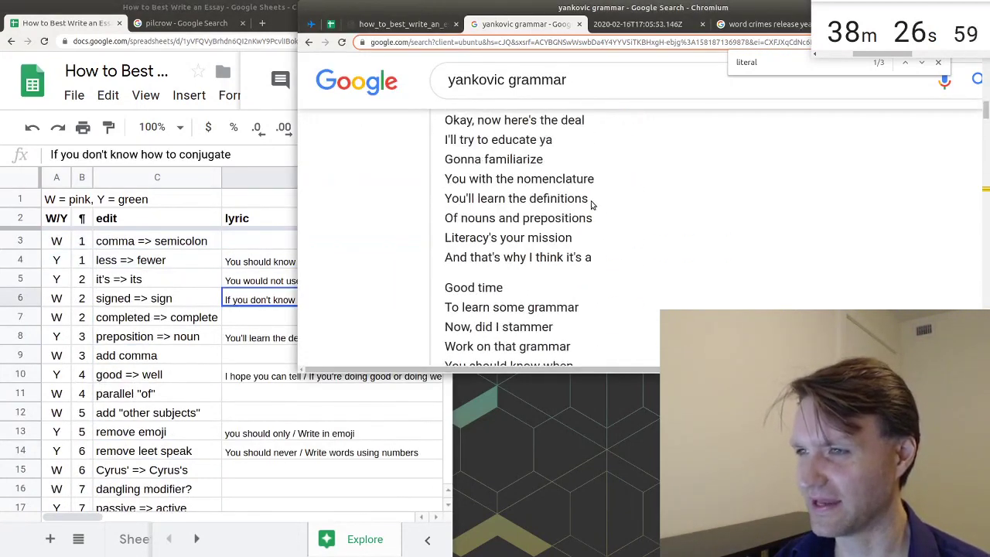
{"action": "scroll", "coordinate": [594, 213], "scroll_direction": "up", "scroll_amount": 2}
{"action": "scroll", "coordinate": [594, 214], "scroll_direction": "down", "scroll_amount": 5}
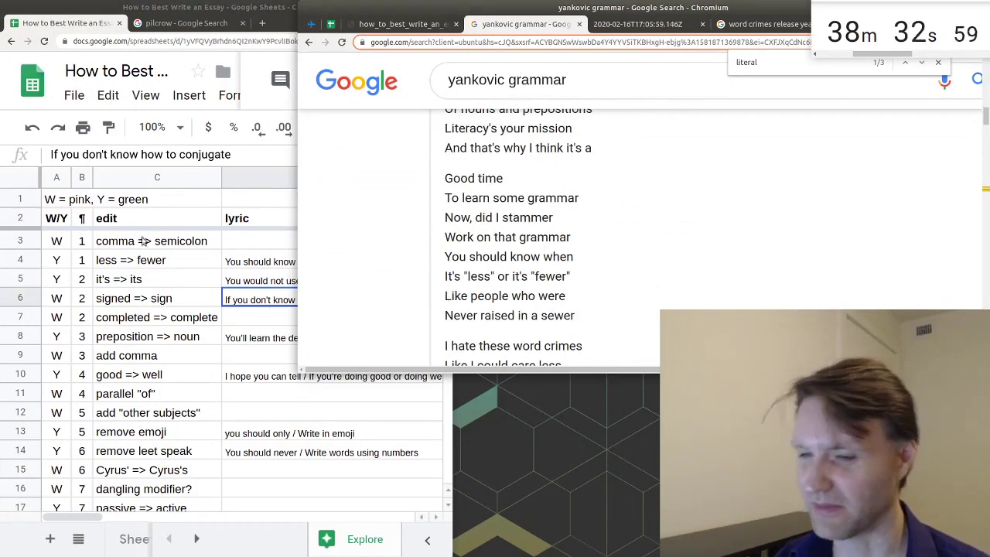
{"action": "scroll", "coordinate": [544, 163], "scroll_direction": "down", "scroll_amount": 4}
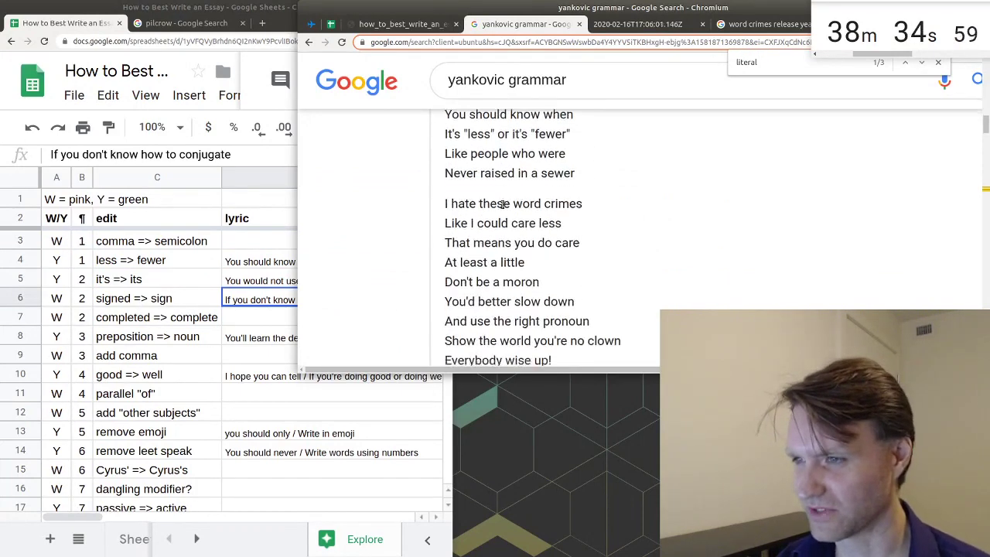
Step: Examine the "white 1999 grammar" search results and view the Wikipedia article on The Elements of Style
{"action": "key", "text": "Down"}
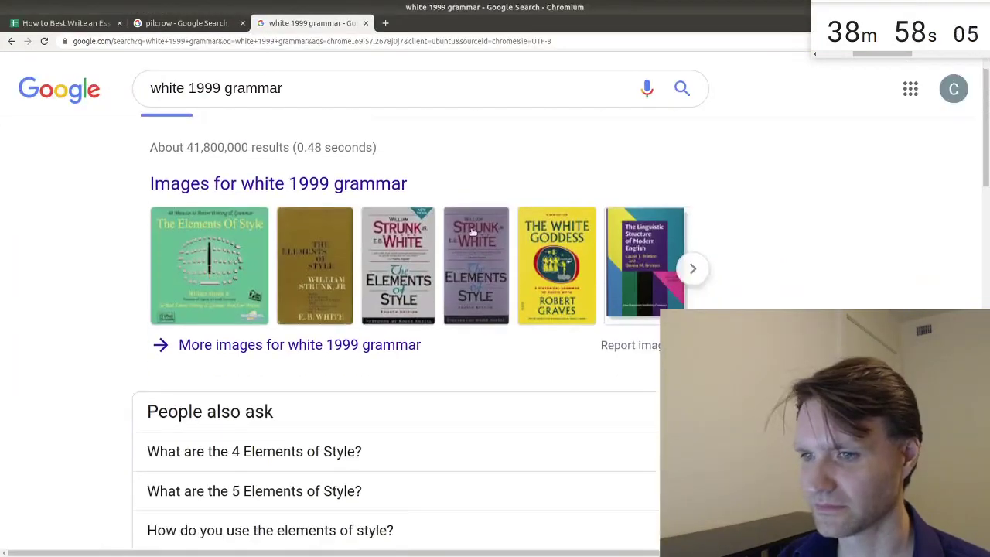
{"action": "scroll", "coordinate": [174, 184], "scroll_direction": "up", "scroll_amount": 1}
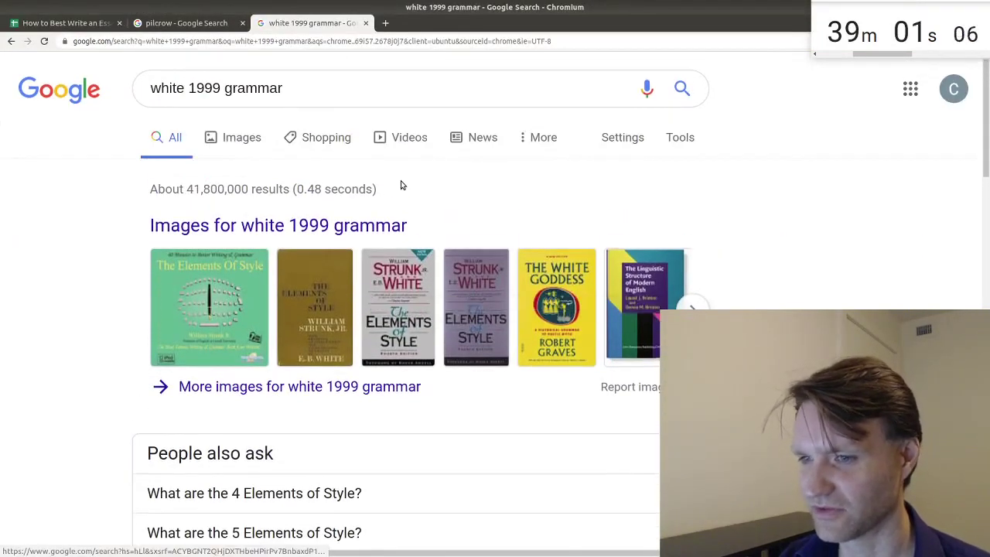
{"action": "scroll", "coordinate": [471, 179], "scroll_direction": "down", "scroll_amount": 4}
{"action": "scroll", "coordinate": [451, 250], "scroll_direction": "down", "scroll_amount": 6}
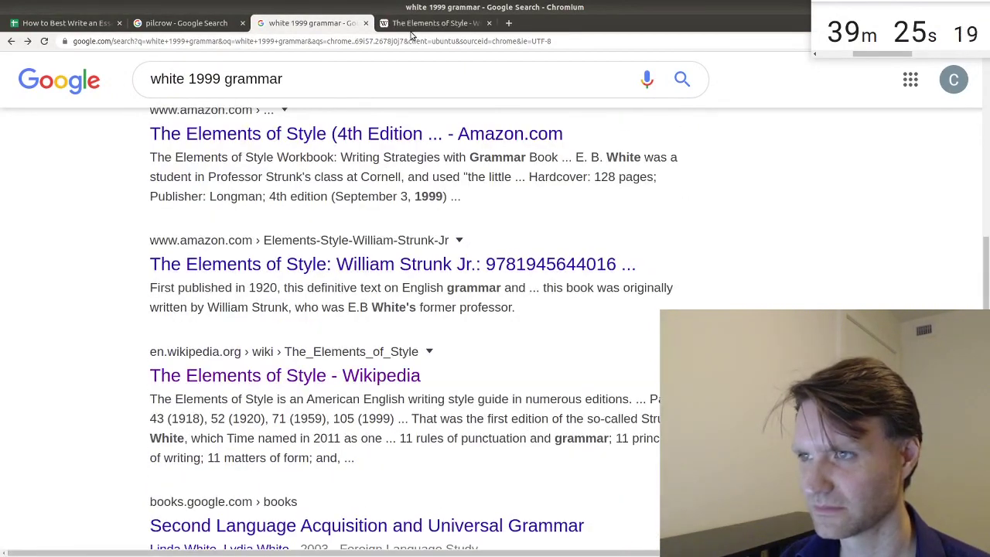
{"action": "left_click", "coordinate": [396, 25]}
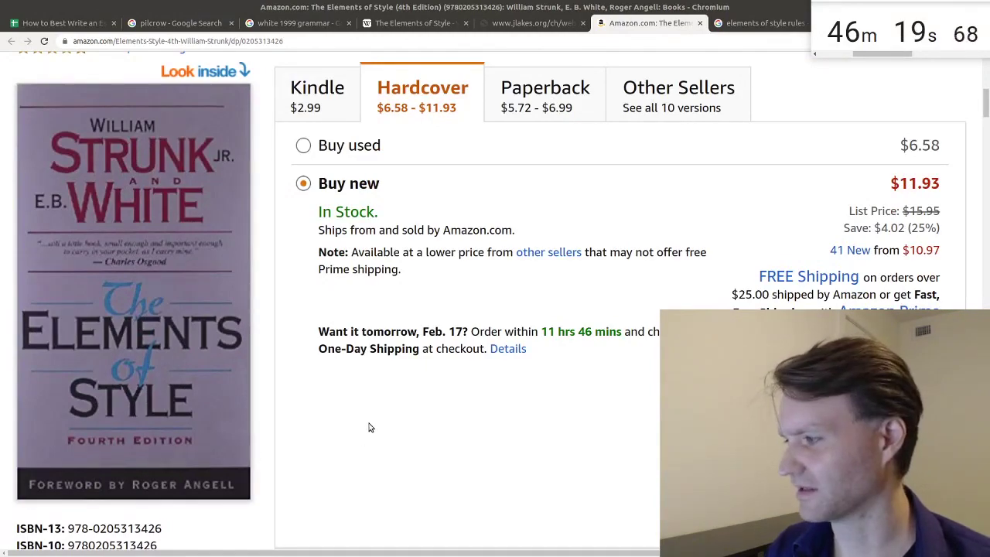
Step: Look over the Amazon page for the fourth edition of The Elements of Style, including its description and authors
{"action": "scroll", "coordinate": [370, 428], "scroll_direction": "down", "scroll_amount": 5}
{"action": "scroll", "coordinate": [372, 420], "scroll_direction": "down", "scroll_amount": 2}
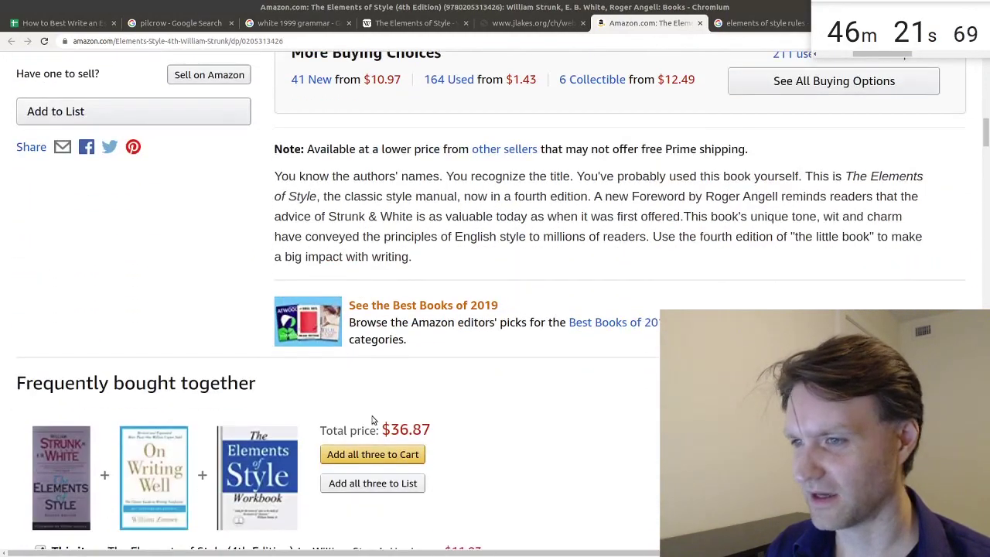
{"action": "scroll", "coordinate": [373, 421], "scroll_direction": "up", "scroll_amount": 7}
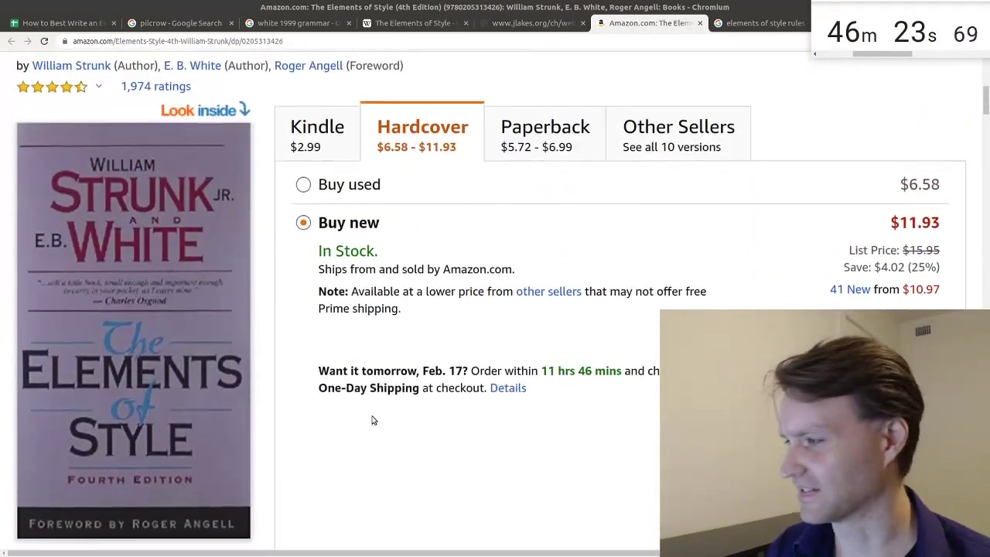
{"action": "scroll", "coordinate": [372, 420], "scroll_direction": "up", "scroll_amount": 1}
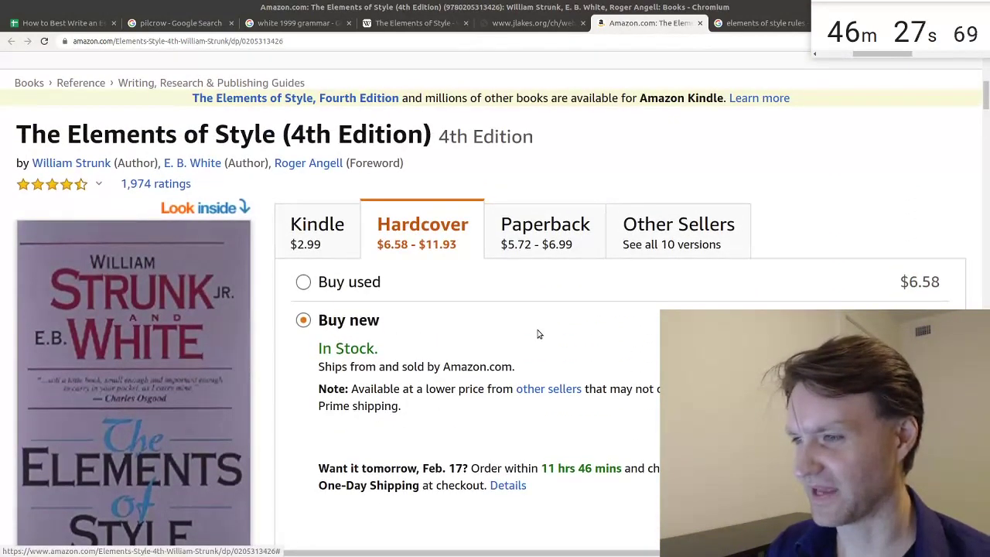
{"action": "scroll", "coordinate": [539, 334], "scroll_direction": "down", "scroll_amount": 2}
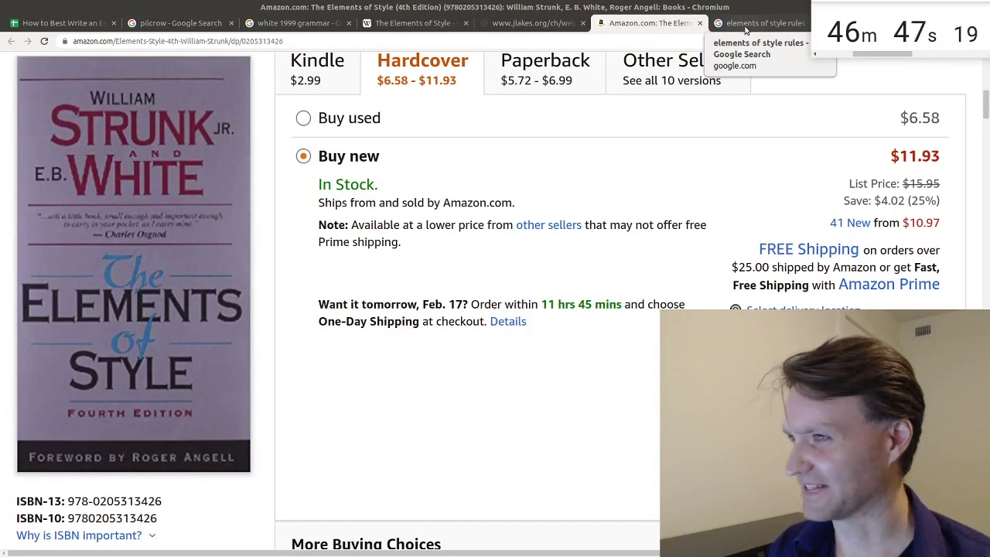
Step: Check the "elements of style rules" search results for online copies of the book
{"action": "left_click", "coordinate": [747, 24]}
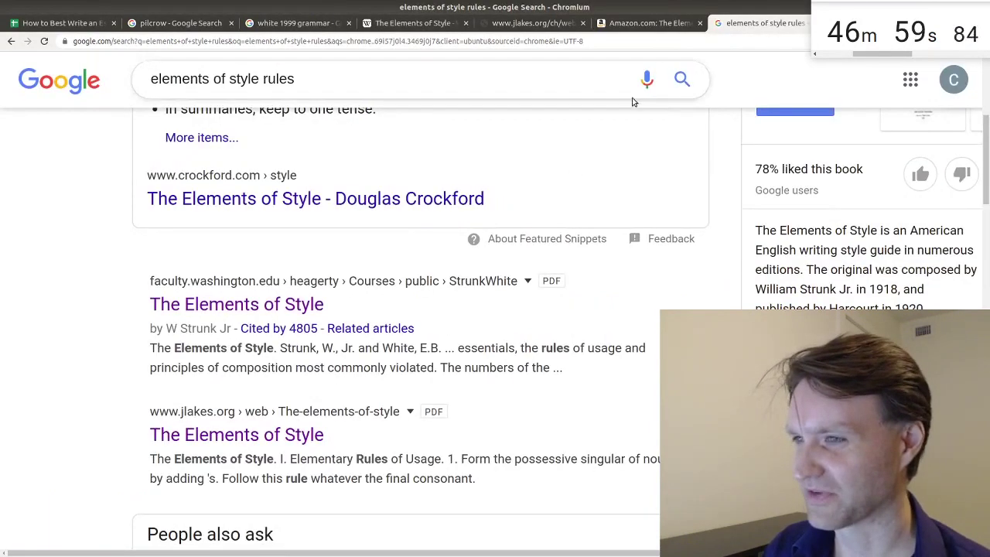
{"action": "scroll", "coordinate": [564, 150], "scroll_direction": "down", "scroll_amount": 1}
{"action": "scroll", "coordinate": [545, 192], "scroll_direction": "down", "scroll_amount": 1}
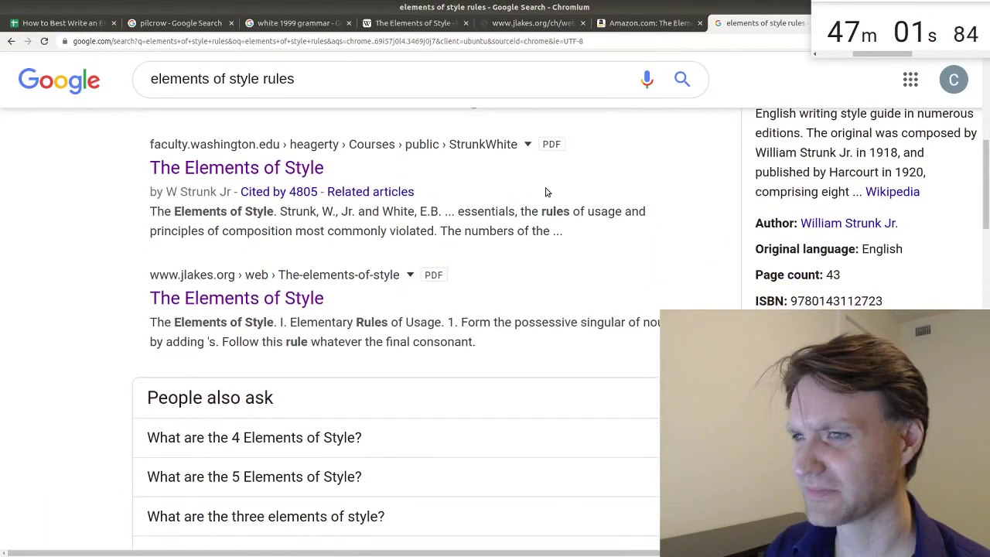
Step: Search the Strunk & White PDF for "people" and find the People usage entry
{"action": "key", "text": "ctrl+Tab"}
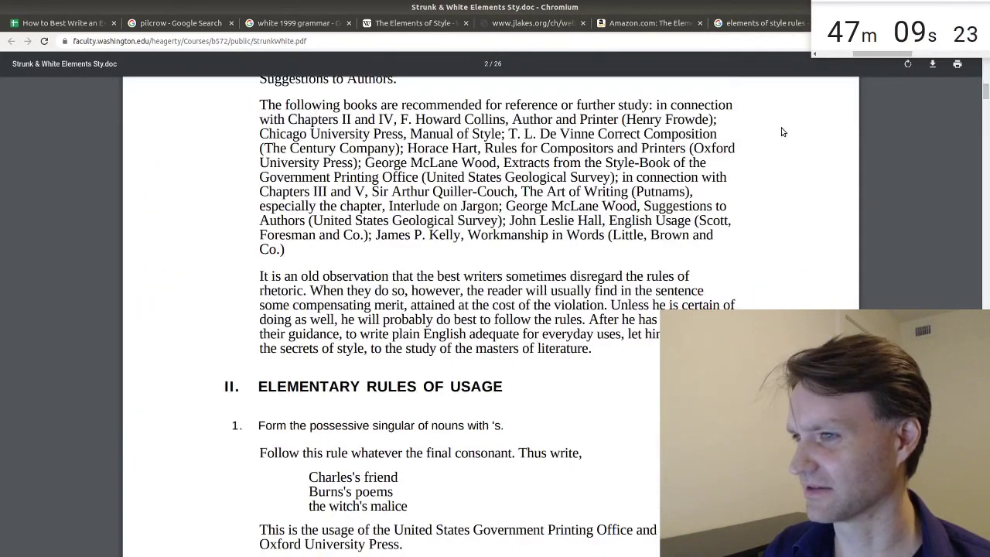
{"action": "key", "text": "ctrl+f"}
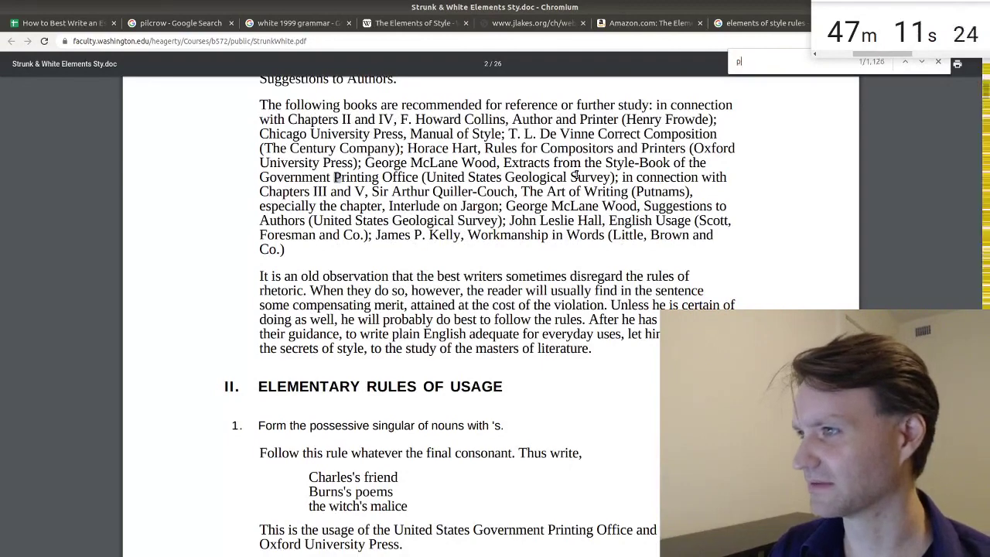
{"action": "type", "text": "people"}
{"action": "scroll", "coordinate": [475, 194], "scroll_direction": "down", "scroll_amount": 3}
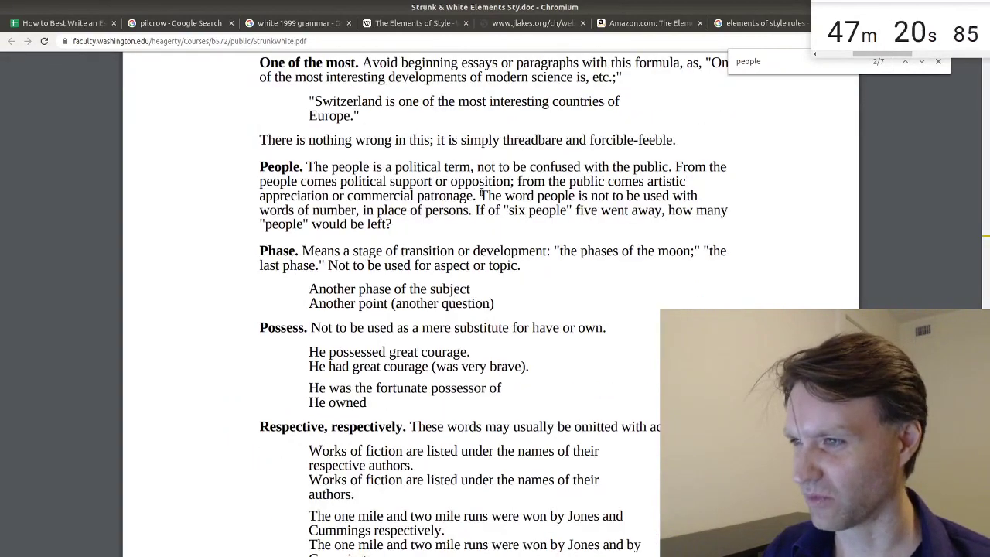
Step: Highlight and read the People entry's rule on words of number and its "six people" example
{"action": "left_click_drag", "start_coordinate": [480, 196], "coordinate": [397, 226]}
{"action": "left_click", "coordinate": [475, 211]}
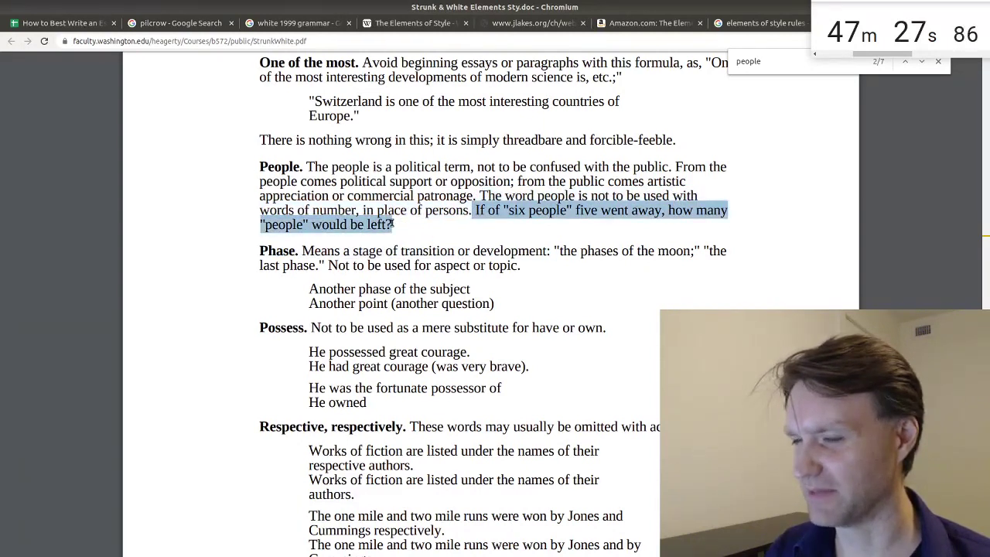
{"action": "left_click", "coordinate": [376, 236]}
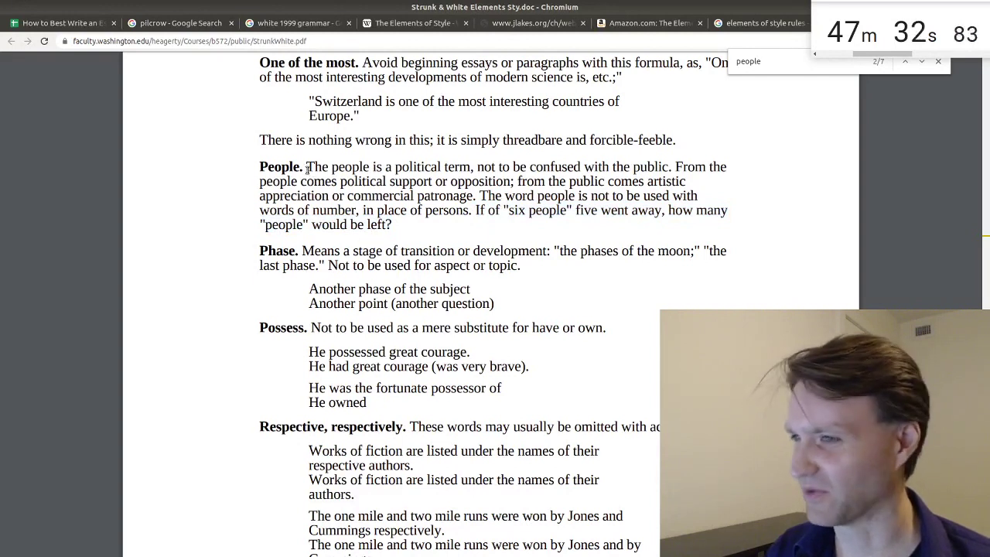
{"action": "left_click_drag", "start_coordinate": [479, 198], "coordinate": [397, 226]}
{"action": "left_click", "coordinate": [397, 226]}
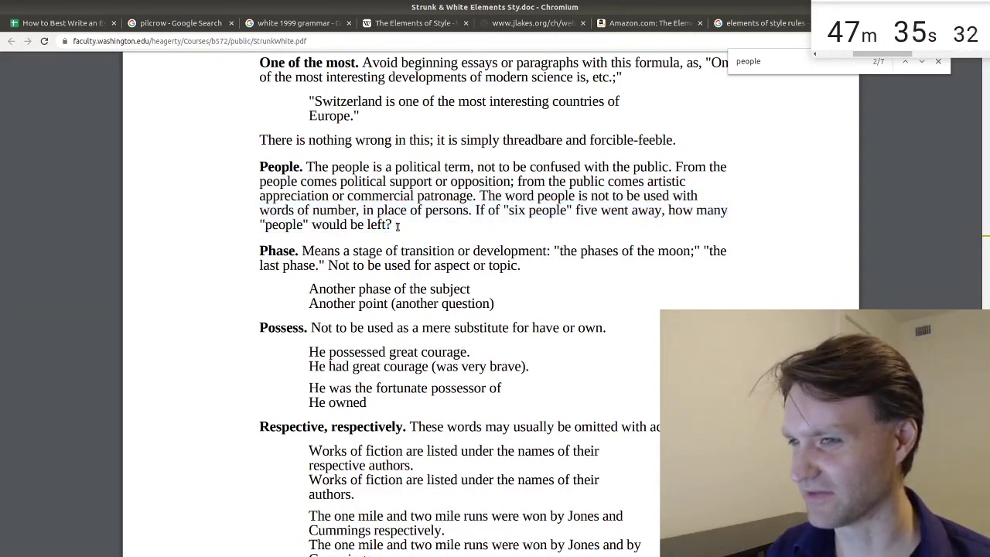
{"action": "double_click", "coordinate": [516, 211]}
{"action": "left_click", "coordinate": [384, 220]}
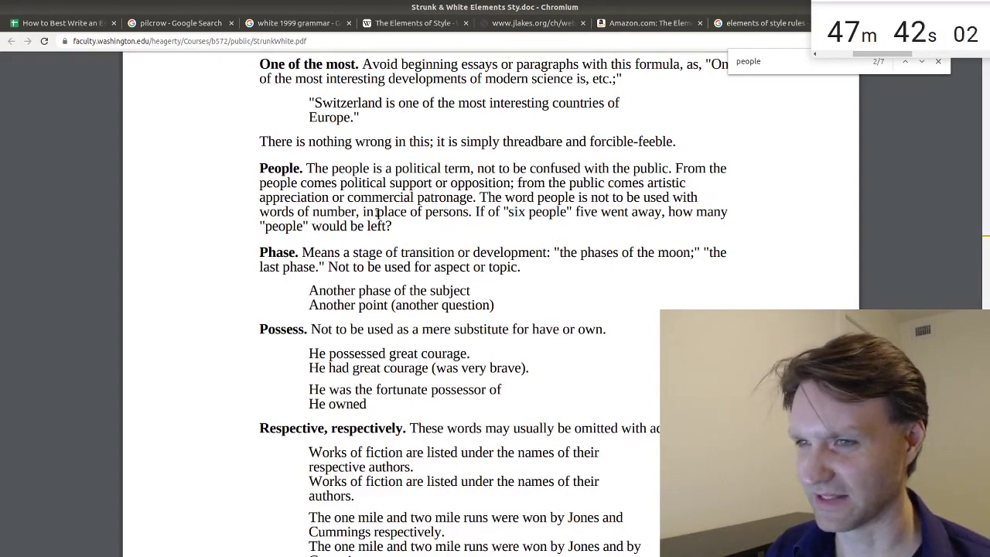
Step: Return to the Elementary Rules of Usage and highlight the section heading and the start of rule 1 on possessive singulars
{"action": "scroll", "coordinate": [388, 190], "scroll_direction": "up", "scroll_amount": 2}
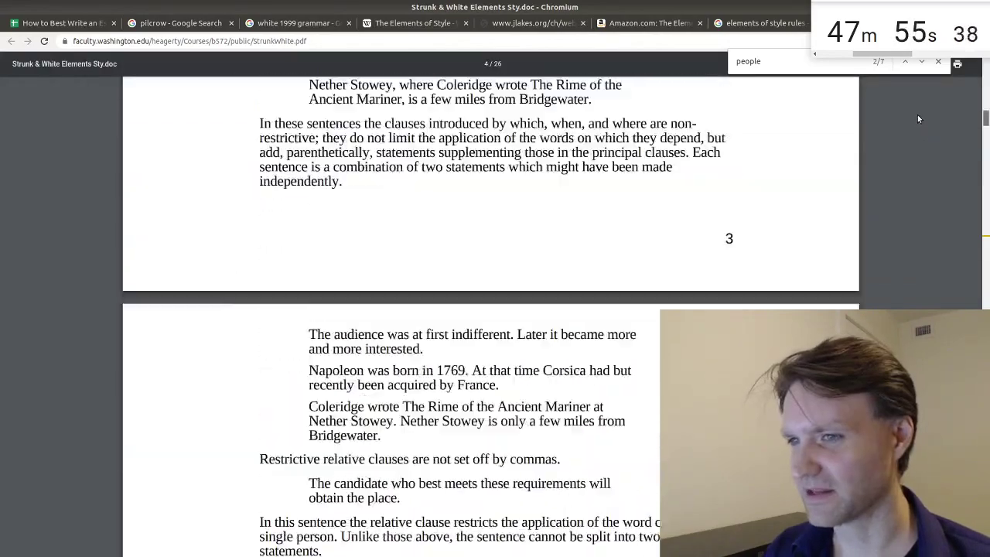
{"action": "scroll", "coordinate": [918, 115], "scroll_direction": "up", "scroll_amount": 12}
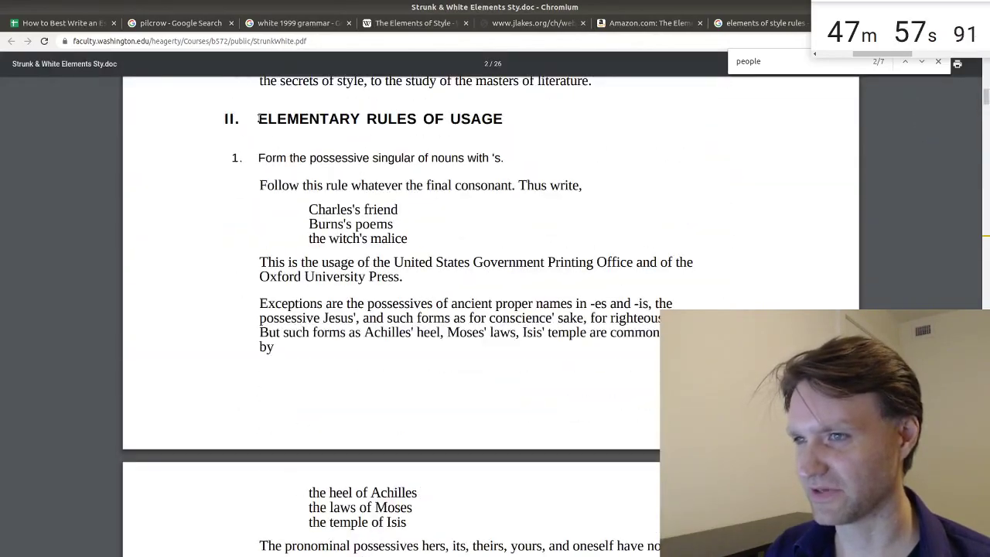
{"action": "left_click_drag", "start_coordinate": [260, 118], "coordinate": [508, 120]}
{"action": "left_click_drag", "start_coordinate": [289, 155], "coordinate": [256, 159]}
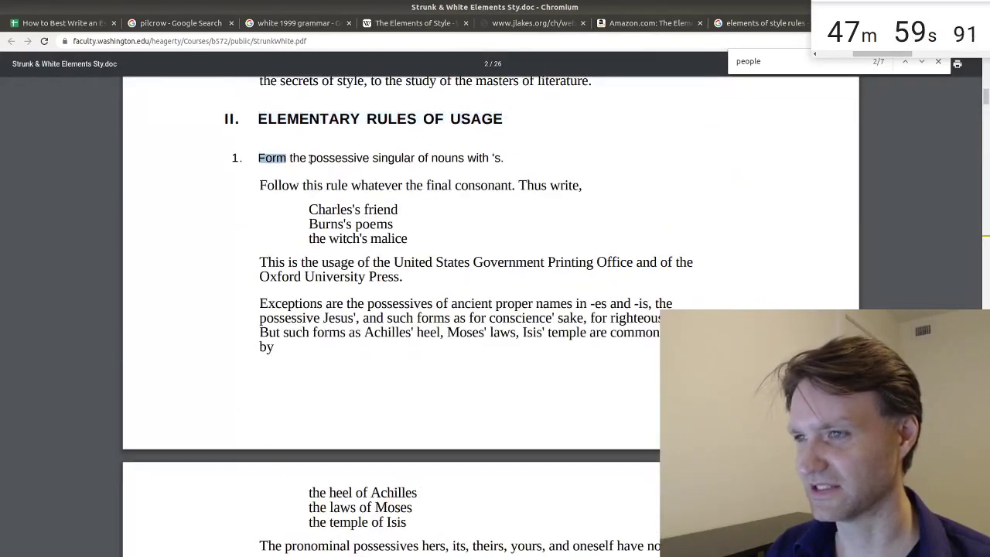
{"action": "left_click", "coordinate": [466, 160]}
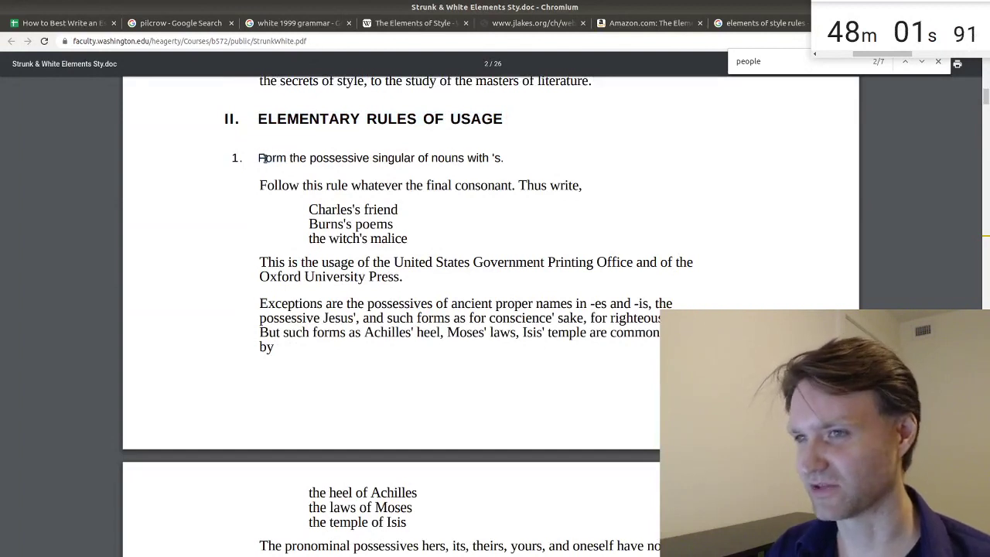
Step: Highlight and read rule 1 on forming possessive singulars with 's and its "Charles's friend" example
{"action": "left_click_drag", "start_coordinate": [272, 158], "coordinate": [524, 151]}
{"action": "left_click", "coordinate": [501, 158]}
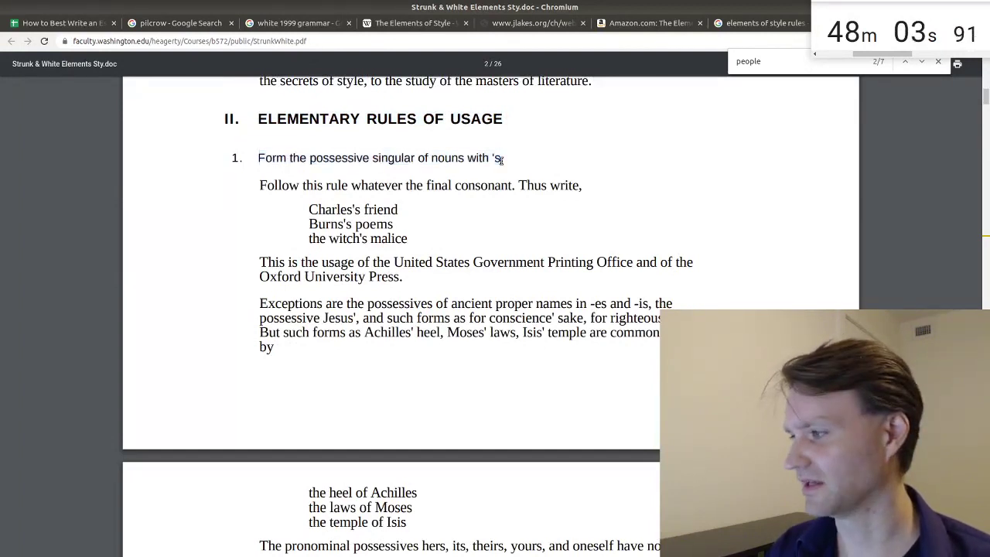
{"action": "left_click_drag", "start_coordinate": [257, 158], "coordinate": [503, 160]}
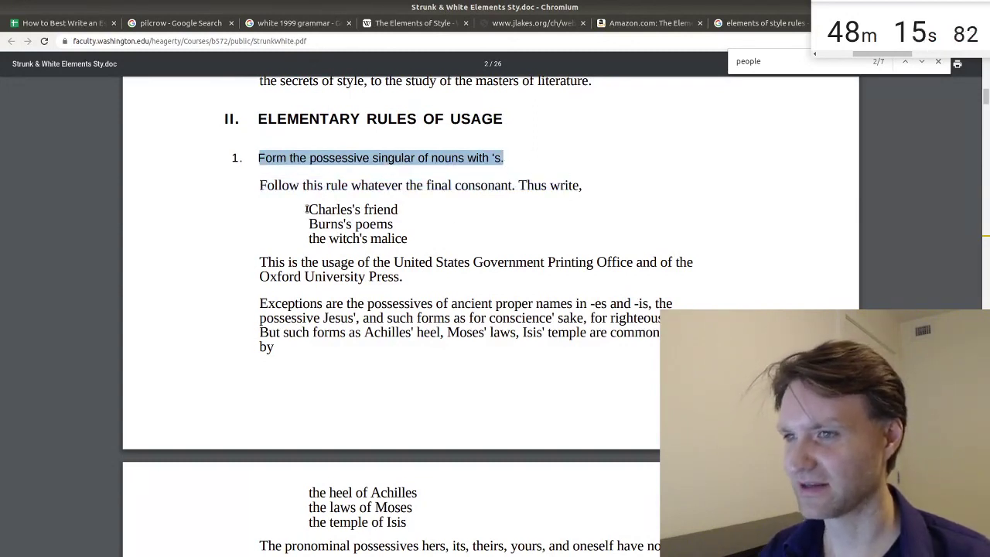
{"action": "left_click_drag", "start_coordinate": [307, 209], "coordinate": [361, 209]}
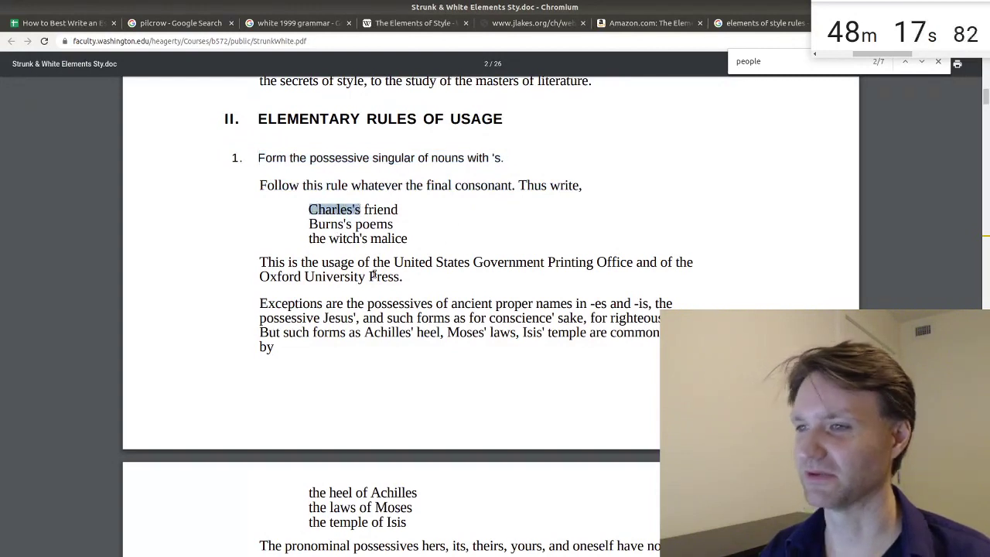
{"action": "left_click", "coordinate": [356, 211]}
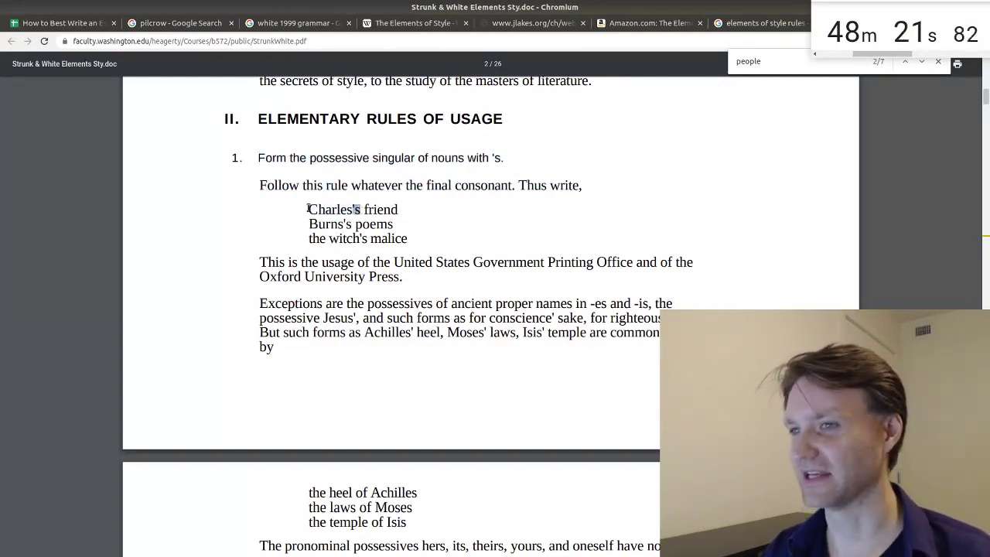
{"action": "left_click_drag", "start_coordinate": [308, 209], "coordinate": [360, 211]}
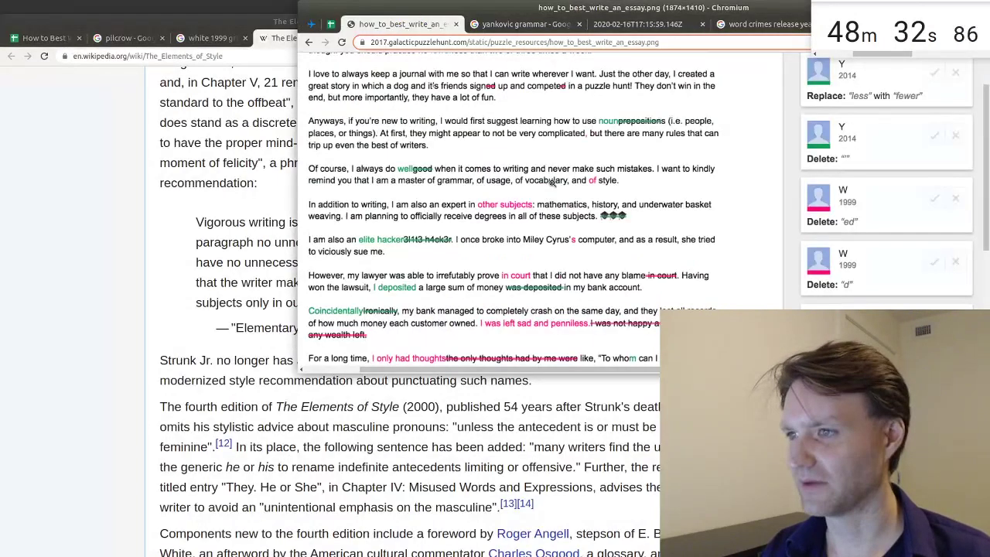
Step: Title column D "rule #" in the edits sheet and go to the rule cell of the Cyrus' => Cyrus's edit
{"action": "scroll", "coordinate": [500, 144], "scroll_direction": "down", "scroll_amount": 2}
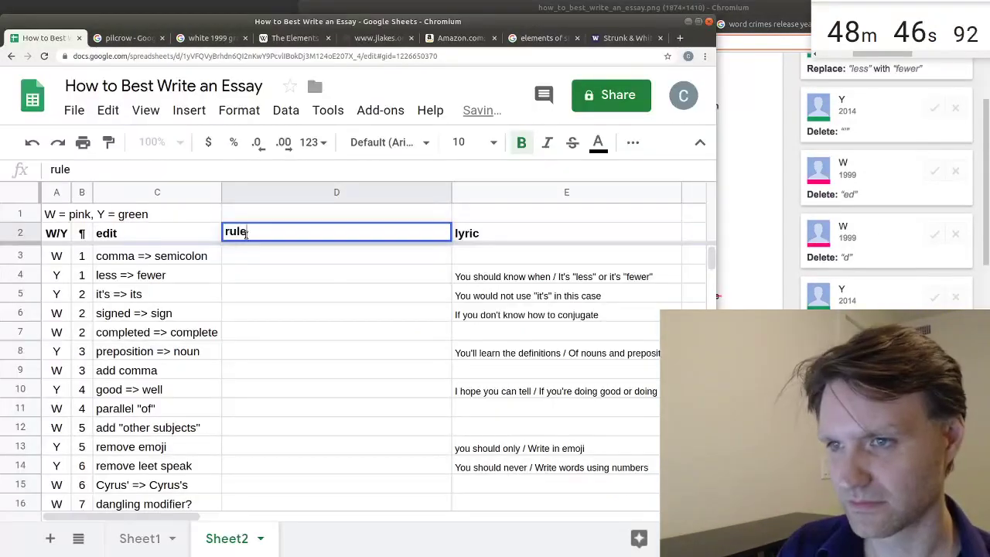
{"action": "type", "text": "#"}
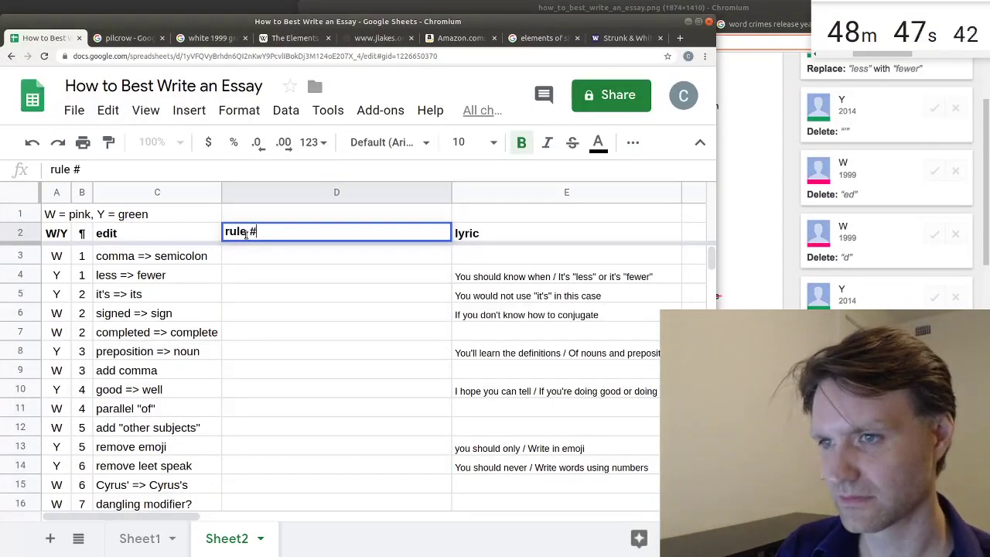
{"action": "key", "text": "Return"}
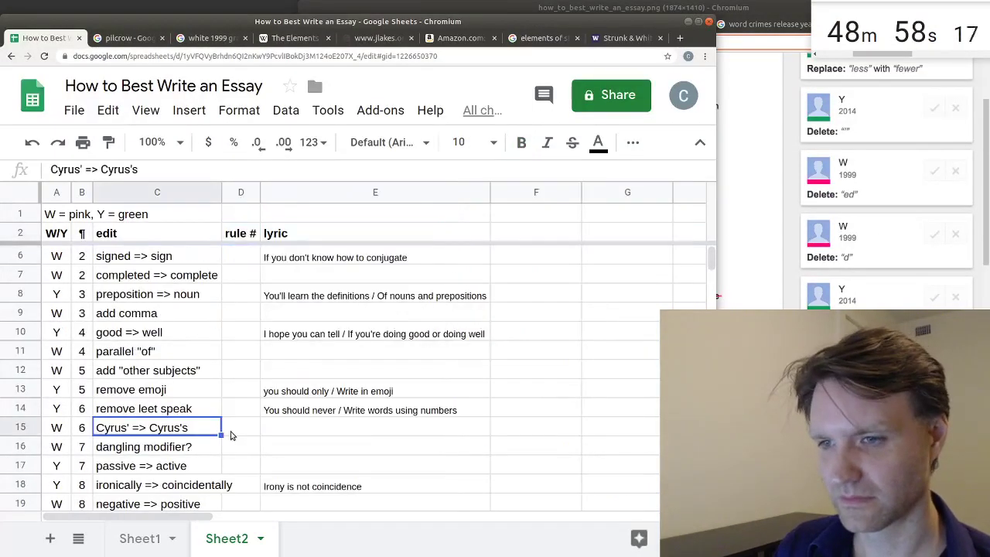
{"action": "key", "text": "Right"}
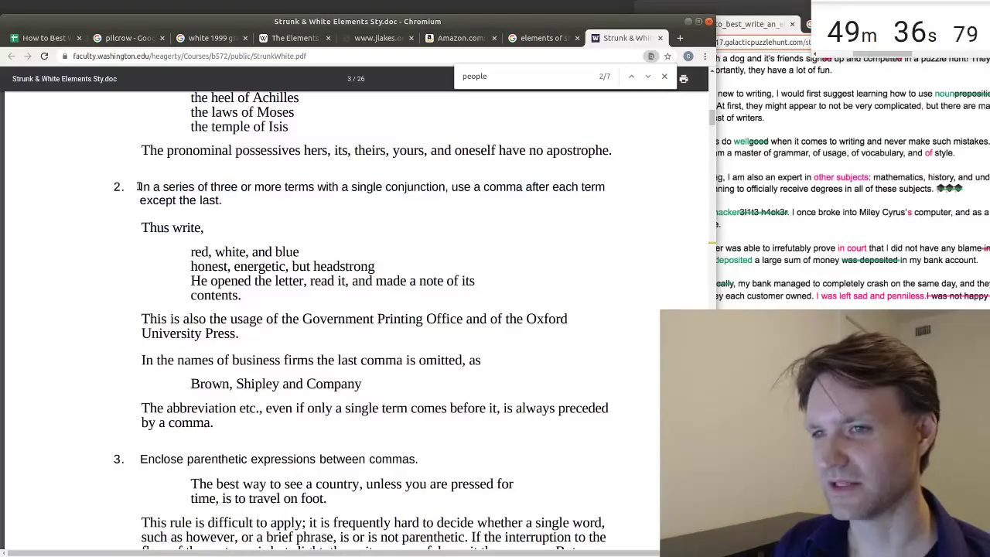
Step: Read the Strunk & White PDF from comma rules 2 and 4 through the paragraph composition section, comparing them with the essay's pink edits
{"action": "left_click_drag", "start_coordinate": [140, 187], "coordinate": [229, 201]}
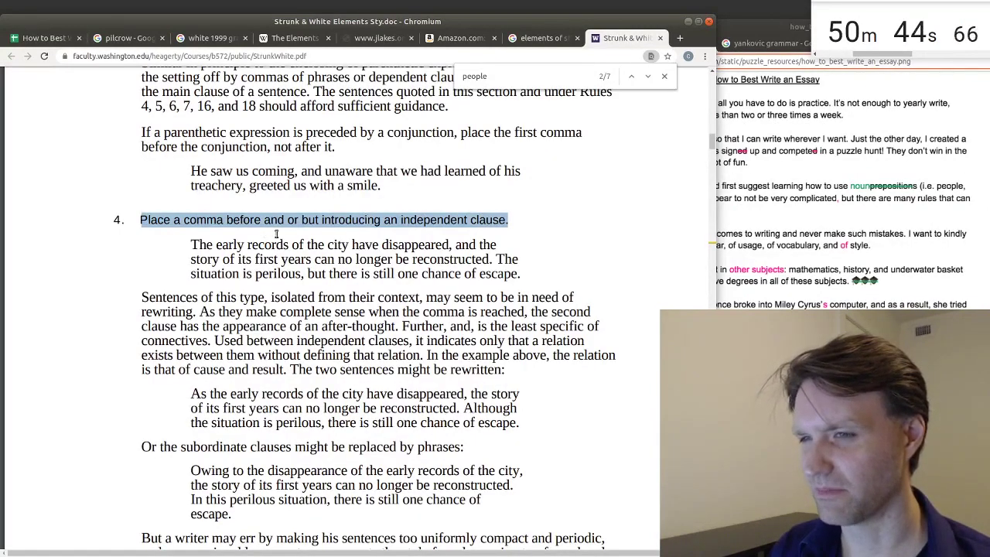
{"action": "scroll", "coordinate": [341, 209], "scroll_direction": "down", "scroll_amount": 1}
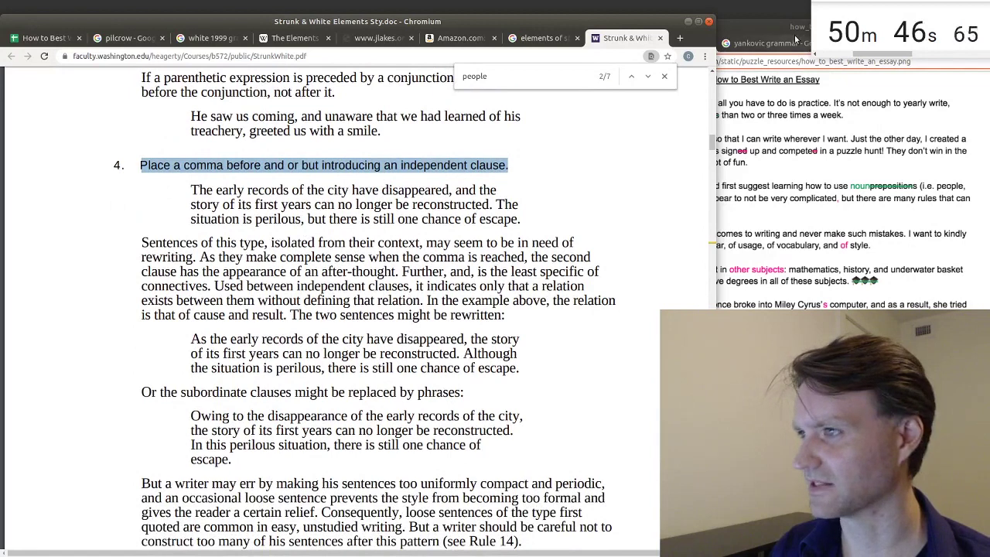
{"action": "left_click", "coordinate": [796, 39]}
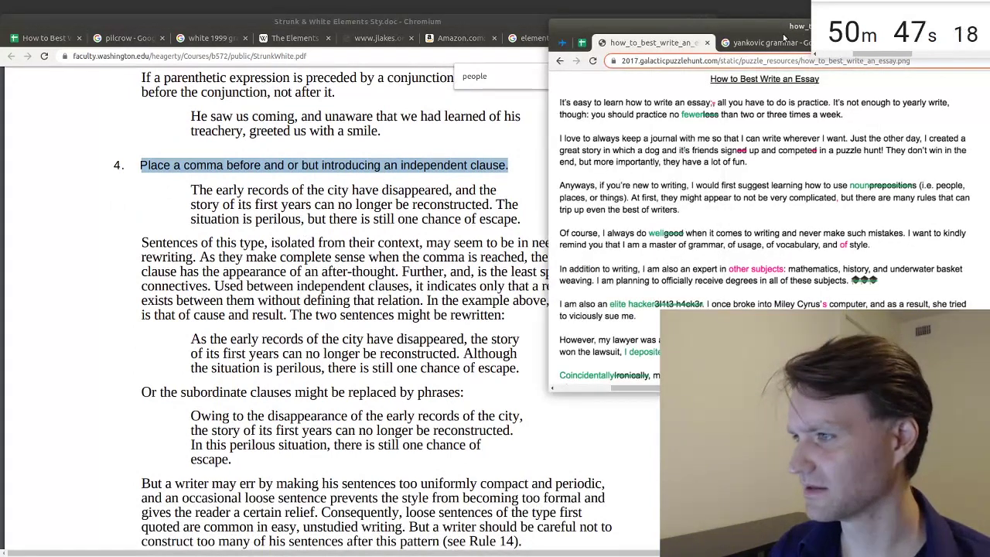
{"action": "left_click", "coordinate": [46, 37]}
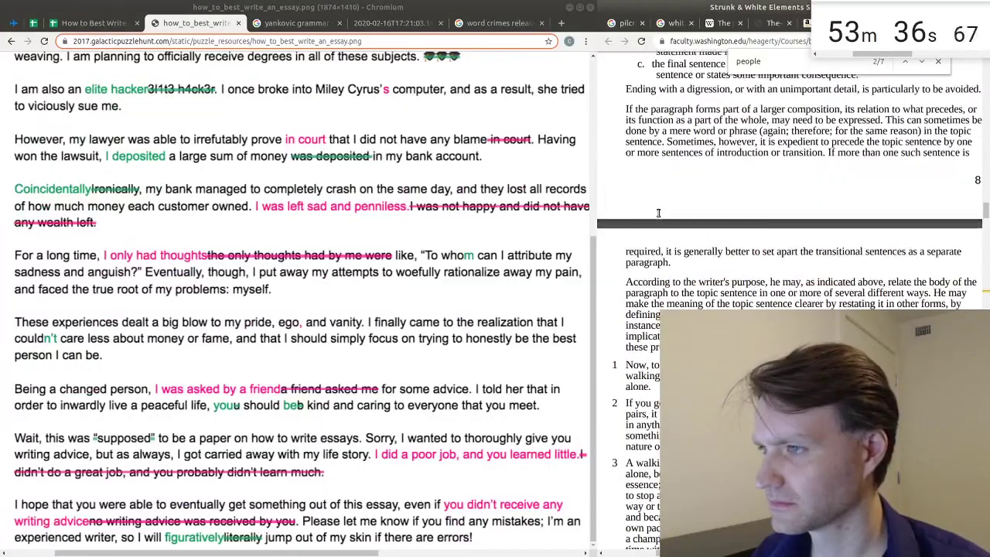
{"action": "scroll", "coordinate": [652, 209], "scroll_direction": "down", "scroll_amount": 5}
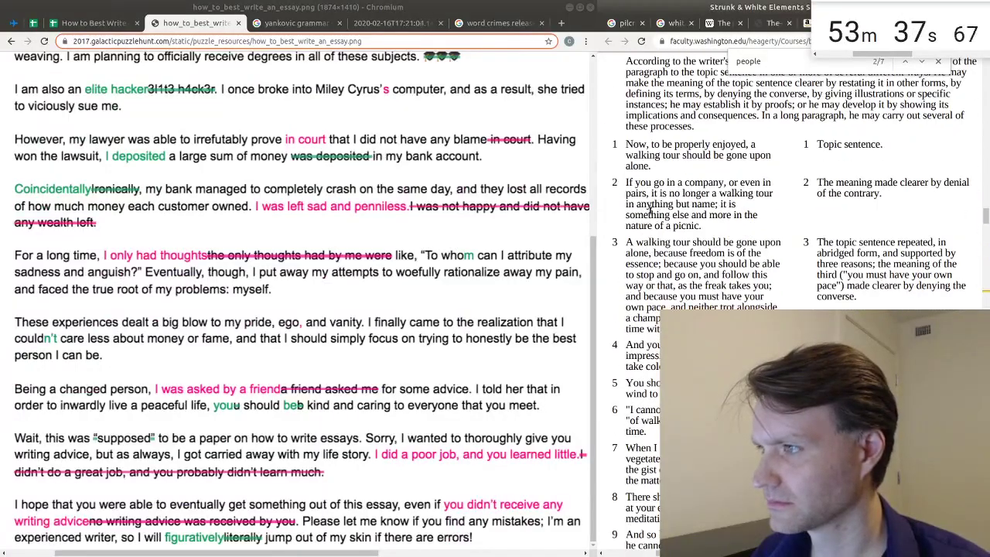
{"action": "scroll", "coordinate": [650, 210], "scroll_direction": "down", "scroll_amount": 5}
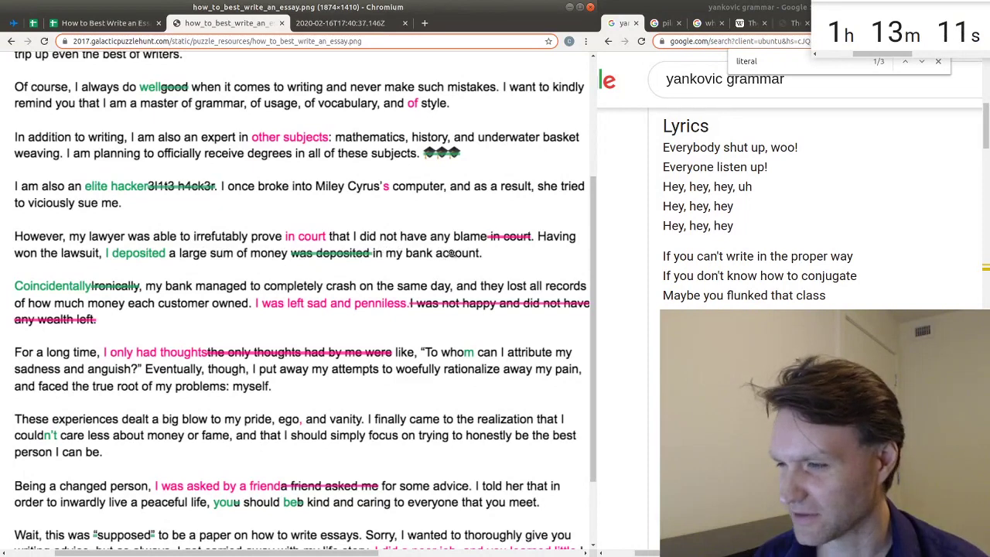
Step: Highlight and read the opening lines of the Word Crimes lyrics to find the order of the Y edits
{"action": "triple_click", "coordinate": [713, 149]}
{"action": "left_click_drag", "start_coordinate": [714, 149], "coordinate": [766, 257]}
{"action": "left_click", "coordinate": [761, 216]}
{"action": "scroll", "coordinate": [751, 194], "scroll_direction": "down", "scroll_amount": 3}
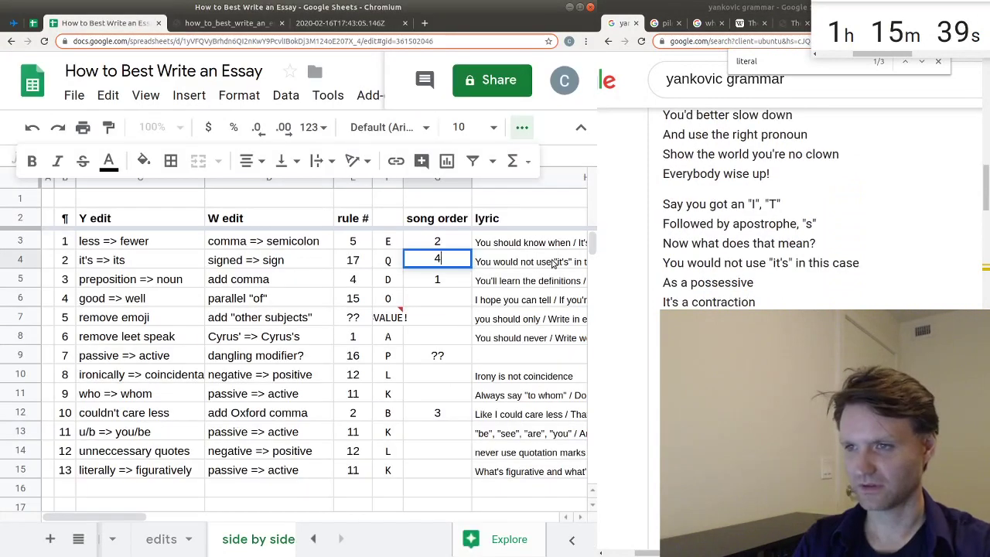
Step: Set the song order of the it's => its edit to 4 and read the lyrics on contractions
{"action": "key", "text": "Return"}
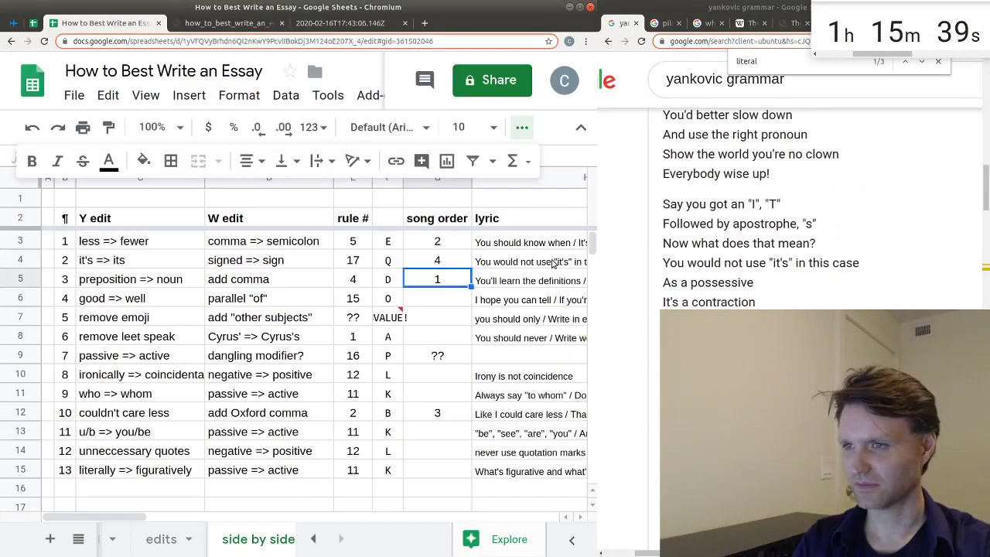
{"action": "scroll", "coordinate": [693, 194], "scroll_direction": "down", "scroll_amount": 3}
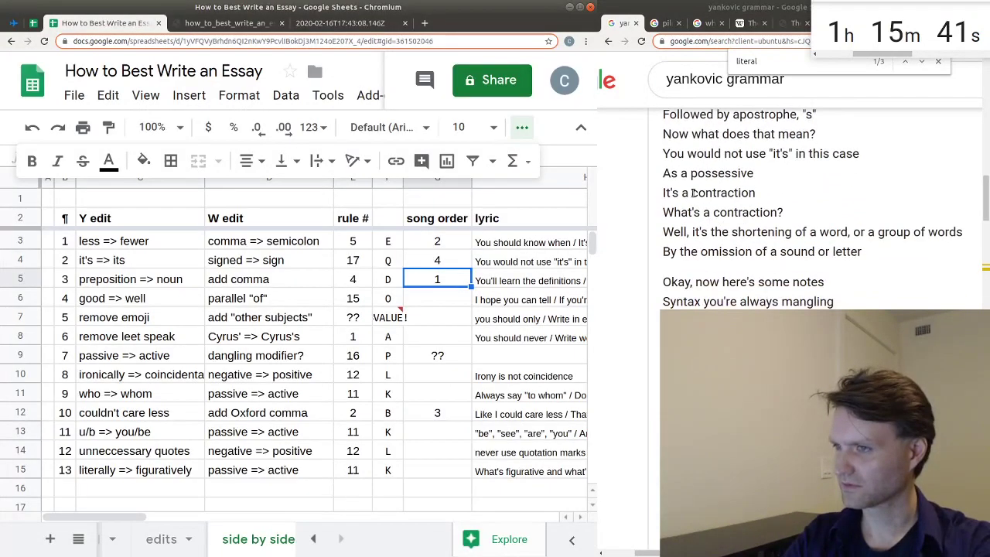
{"action": "left_click_drag", "start_coordinate": [713, 153], "coordinate": [691, 240]}
{"action": "left_click", "coordinate": [691, 237]}
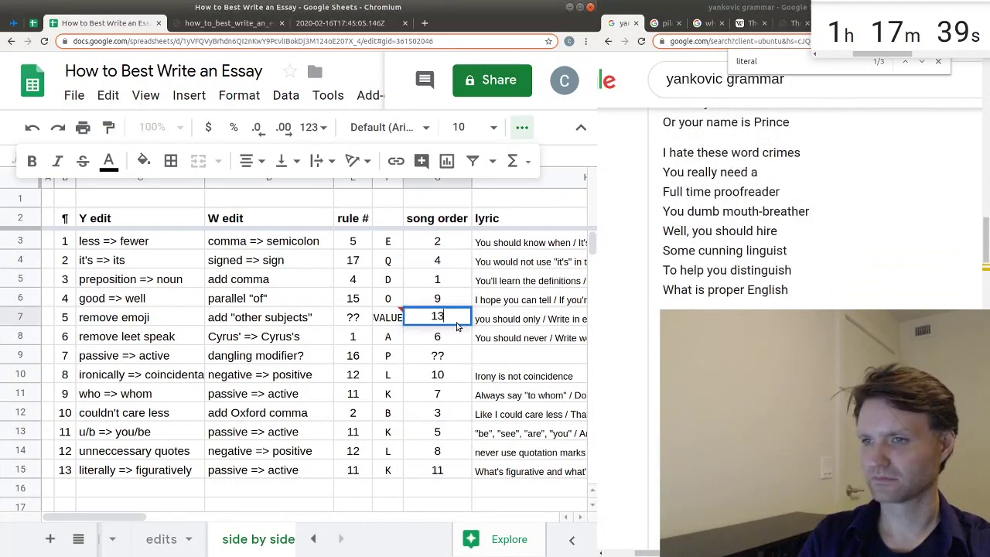
Step: Set the song order of the remove emoji edit to 12 and sort the table by song order from A to Z
{"action": "key", "text": "BackSpace"}
{"action": "type", "text": "2"}
{"action": "key", "text": "Return"}
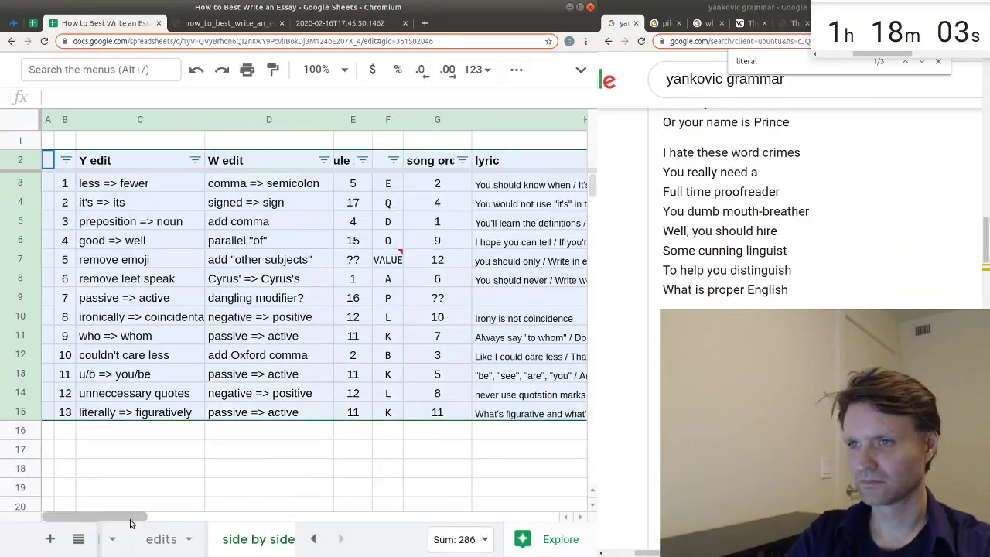
{"action": "left_click", "coordinate": [462, 161]}
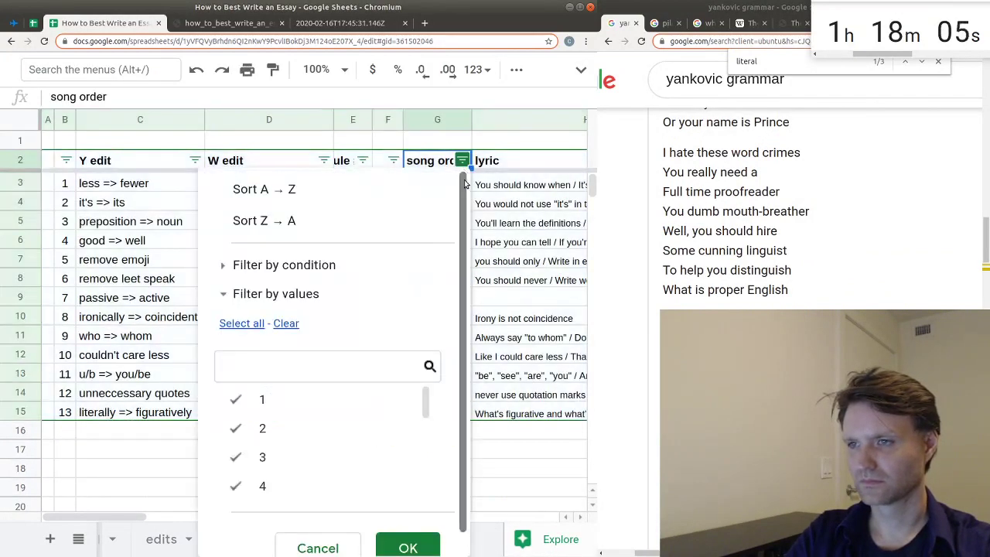
{"action": "left_click", "coordinate": [394, 203]}
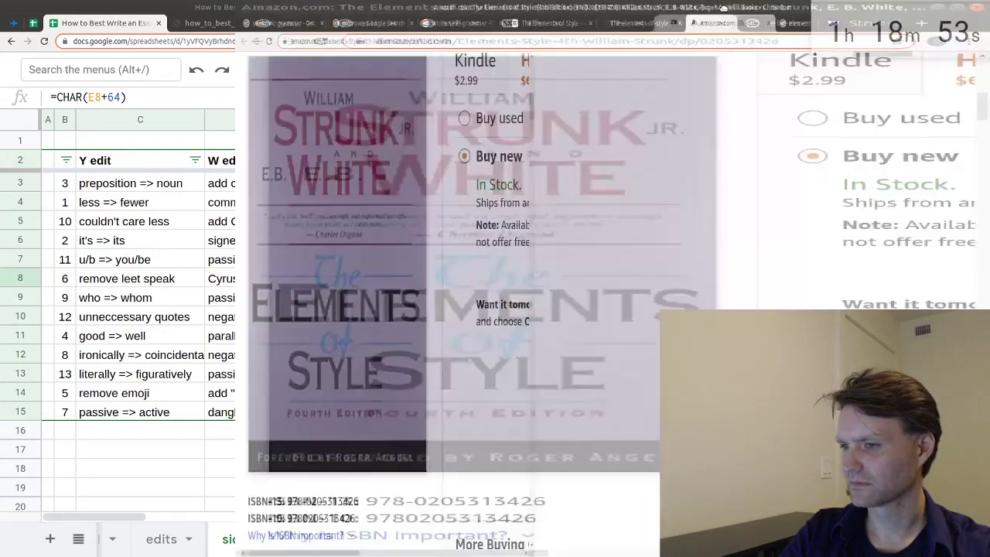
Step: Open the Look Inside preview of The Elements of Style (4th Edition) on its Amazon page
{"action": "scroll", "coordinate": [326, 339], "scroll_direction": "down", "scroll_amount": 3}
{"action": "scroll", "coordinate": [209, 380], "scroll_direction": "up", "scroll_amount": 2}
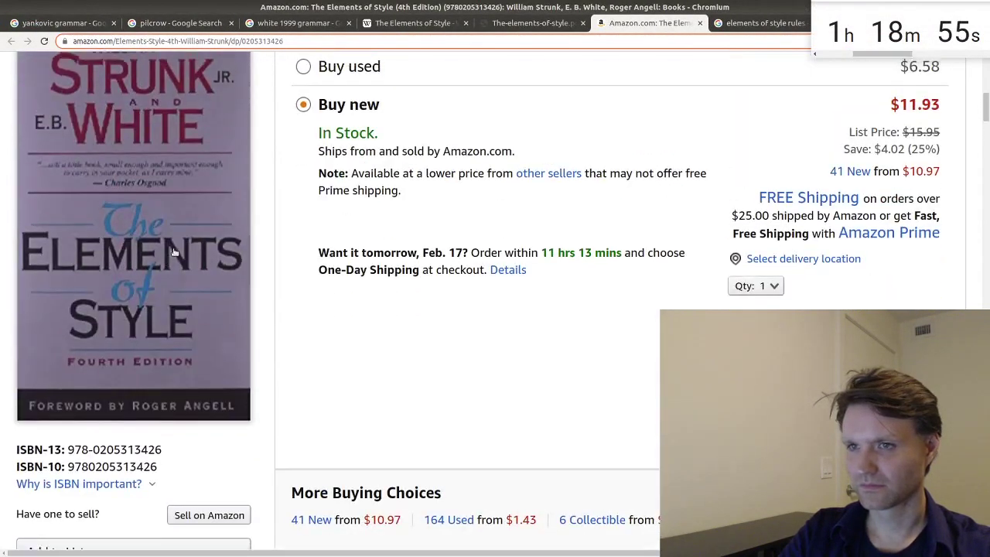
{"action": "scroll", "coordinate": [175, 266], "scroll_direction": "up", "scroll_amount": 2}
{"action": "left_click", "coordinate": [209, 174]}
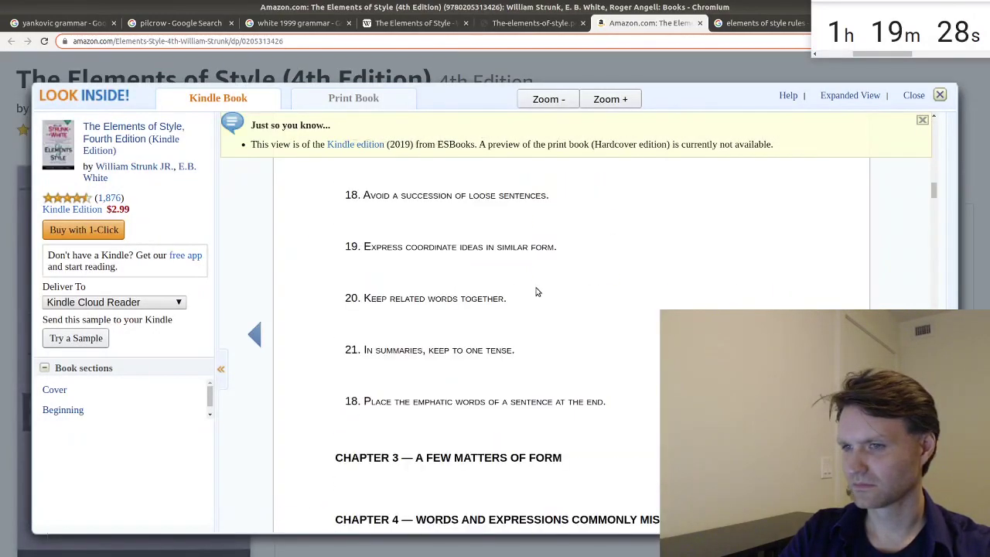
Step: Examine the numbered rules of chapters 1 and 2 in the Kindle edition's table of contents
{"action": "scroll", "coordinate": [545, 293], "scroll_direction": "up", "scroll_amount": 5}
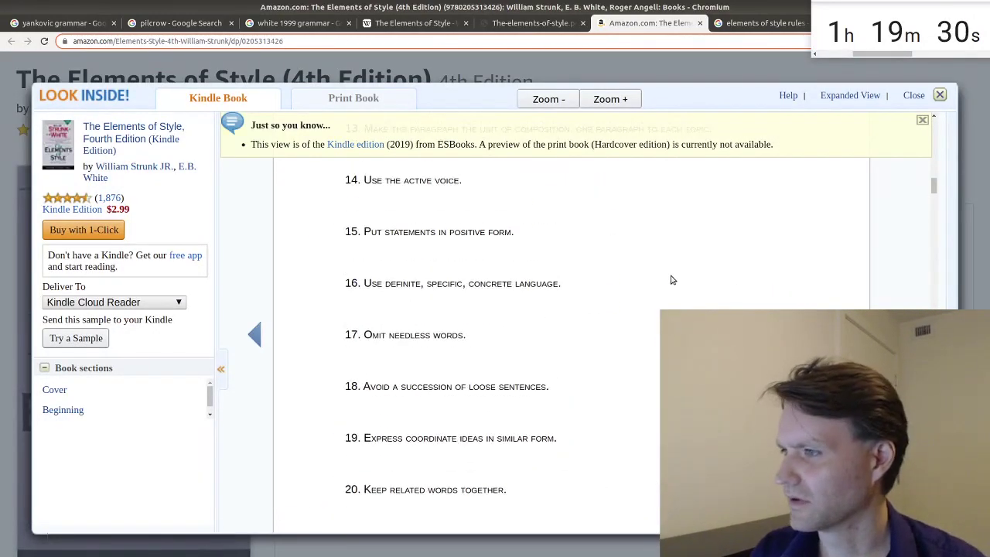
{"action": "mouse_move", "coordinate": [934, 182]}
{"action": "left_mouse_down"}
{"action": "mouse_move", "coordinate": [940, 137]}
{"action": "mouse_move", "coordinate": [942, 189]}
{"action": "left_mouse_up"}
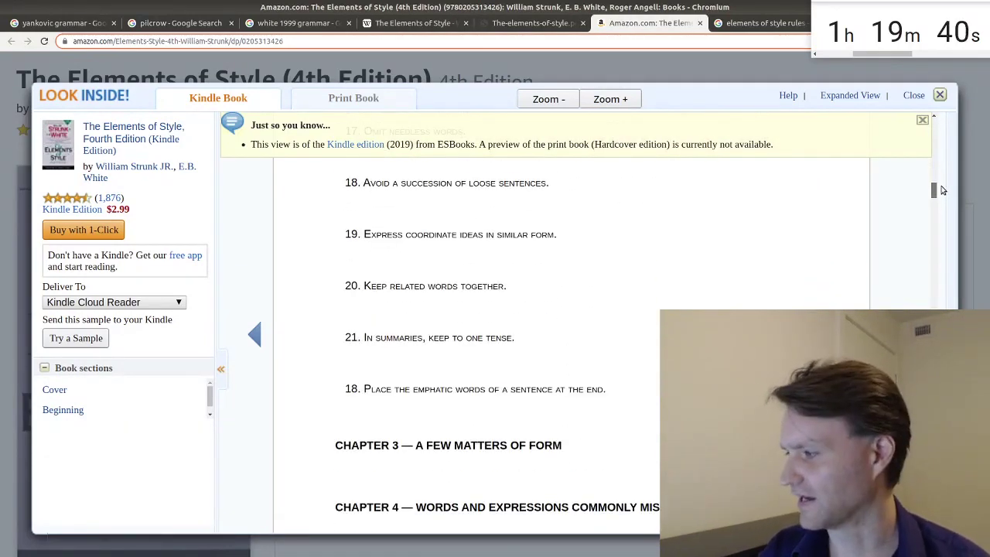
{"action": "left_click_drag", "start_coordinate": [942, 189], "coordinate": [942, 184]}
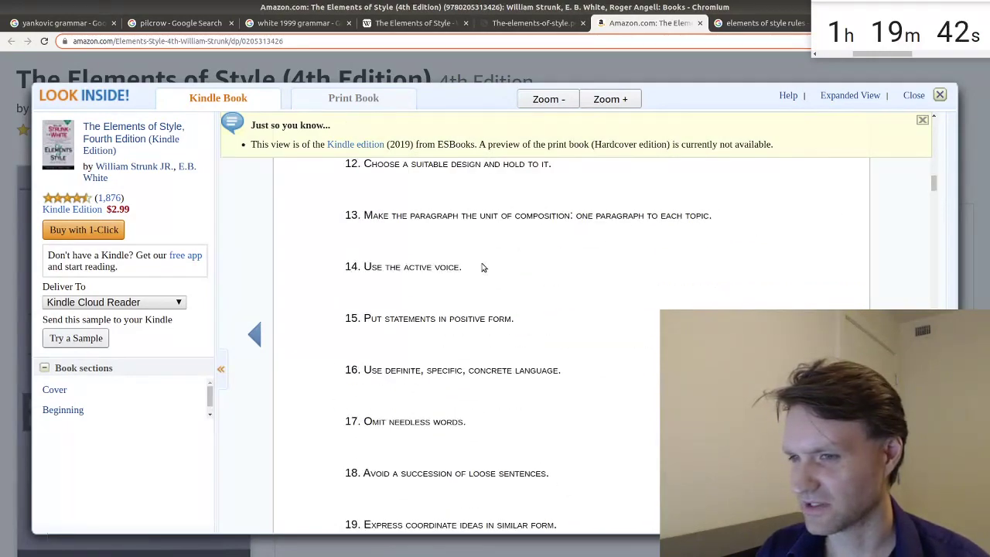
{"action": "scroll", "coordinate": [431, 290], "scroll_direction": "down", "scroll_amount": 2}
{"action": "scroll", "coordinate": [434, 263], "scroll_direction": "down", "scroll_amount": 4}
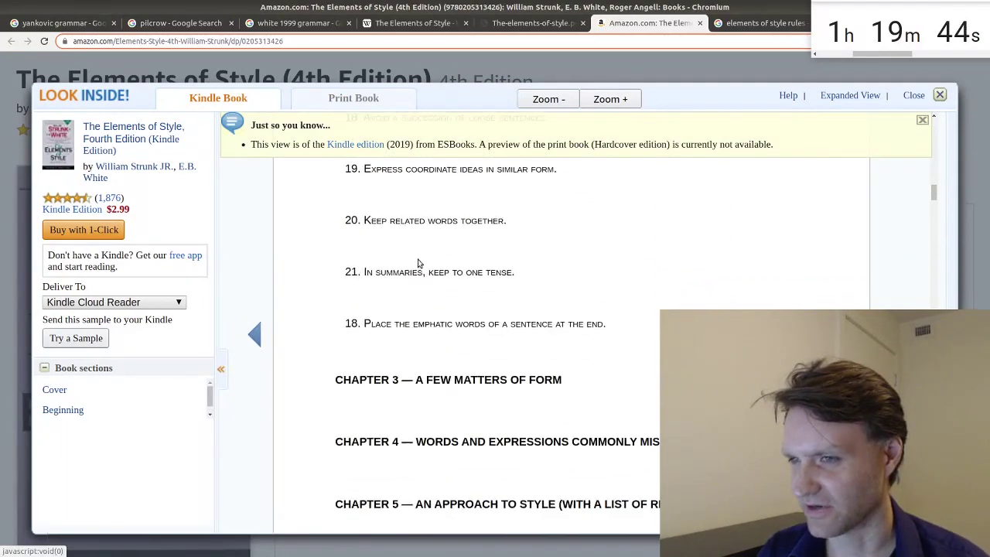
{"action": "scroll", "coordinate": [420, 265], "scroll_direction": "up", "scroll_amount": 5}
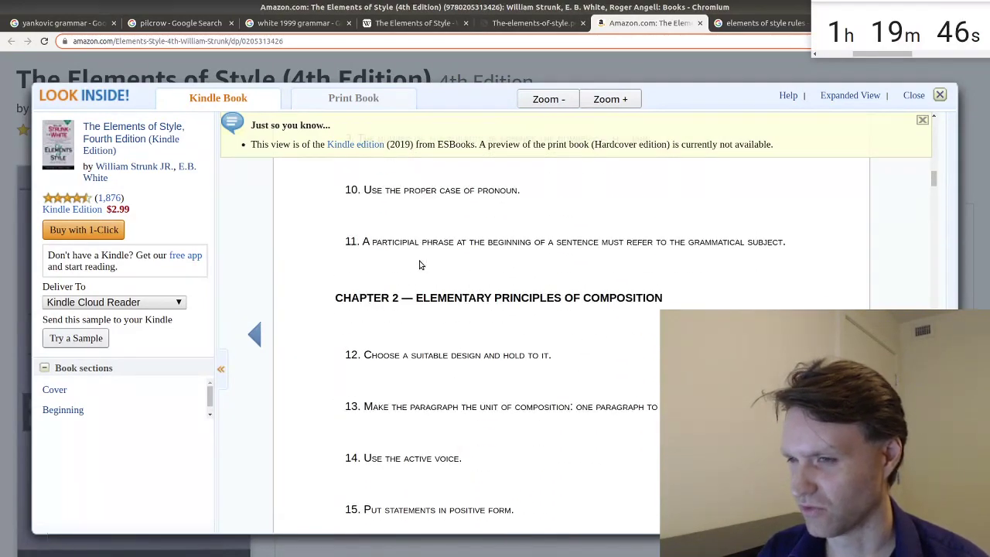
{"action": "scroll", "coordinate": [420, 266], "scroll_direction": "up", "scroll_amount": 3}
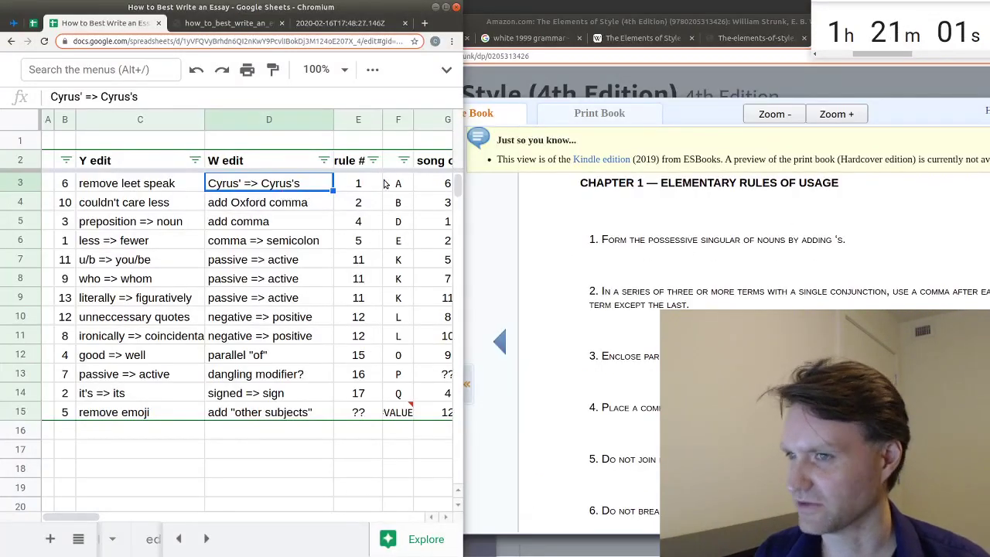
Step: Compare the Cyrus' => Cyrus's and add Oxford comma edits and their rule numbers with rules 1 and 2 in the Kindle preview
{"action": "left_click_drag", "start_coordinate": [312, 183], "coordinate": [348, 183]}
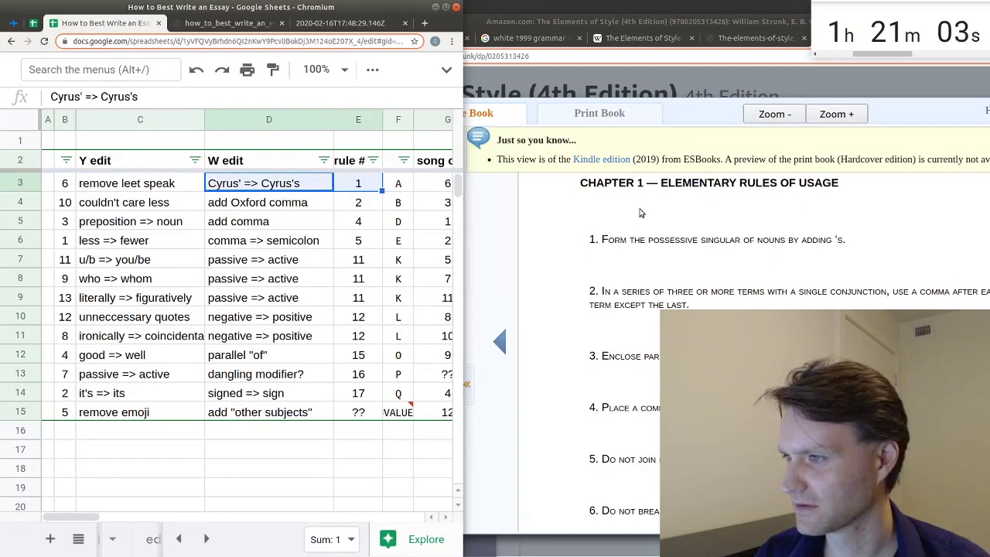
{"action": "scroll", "coordinate": [641, 213], "scroll_direction": "down", "scroll_amount": 1}
{"action": "left_click_drag", "start_coordinate": [321, 209], "coordinate": [358, 209]}
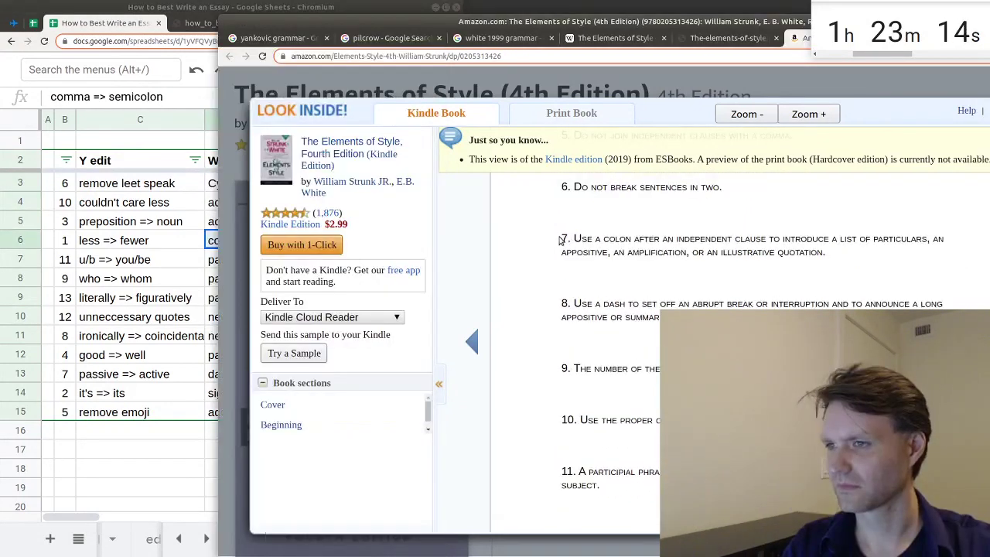
Step: Check rules 6 to 12 in the Kindle preview and clear the rule numbers of the W edits in rows 7 to 14
{"action": "left_click", "coordinate": [200, 25]}
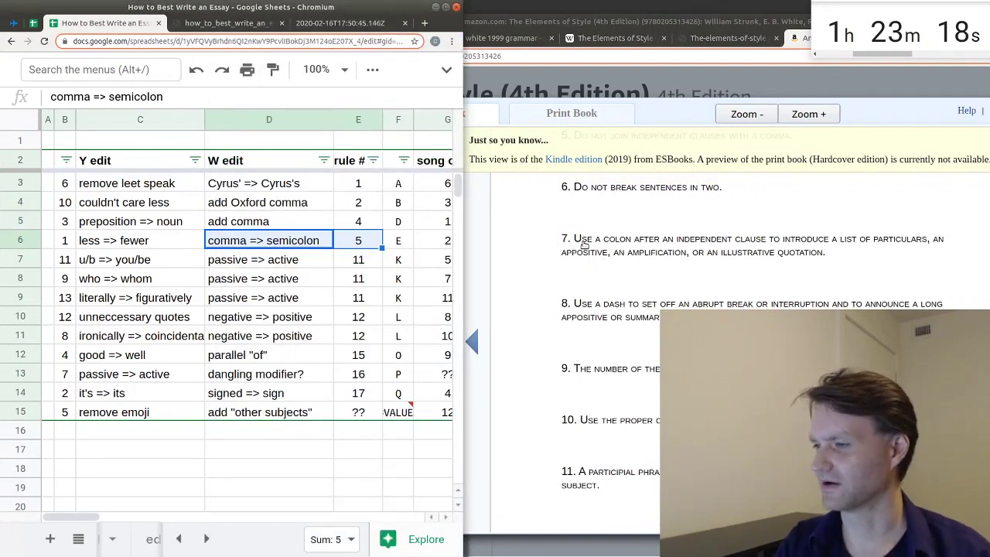
{"action": "scroll", "coordinate": [588, 241], "scroll_direction": "down", "scroll_amount": 3}
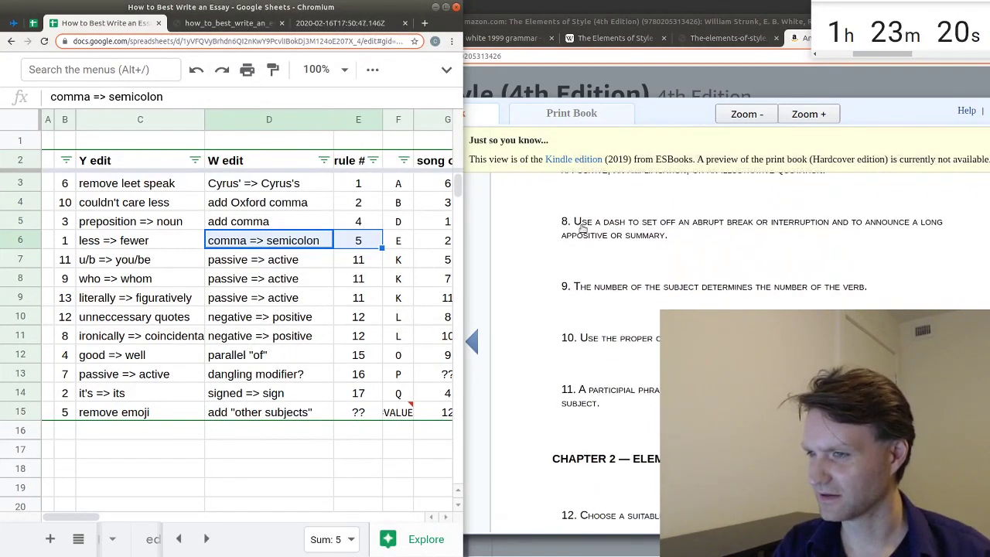
{"action": "scroll", "coordinate": [609, 240], "scroll_direction": "down", "scroll_amount": 2}
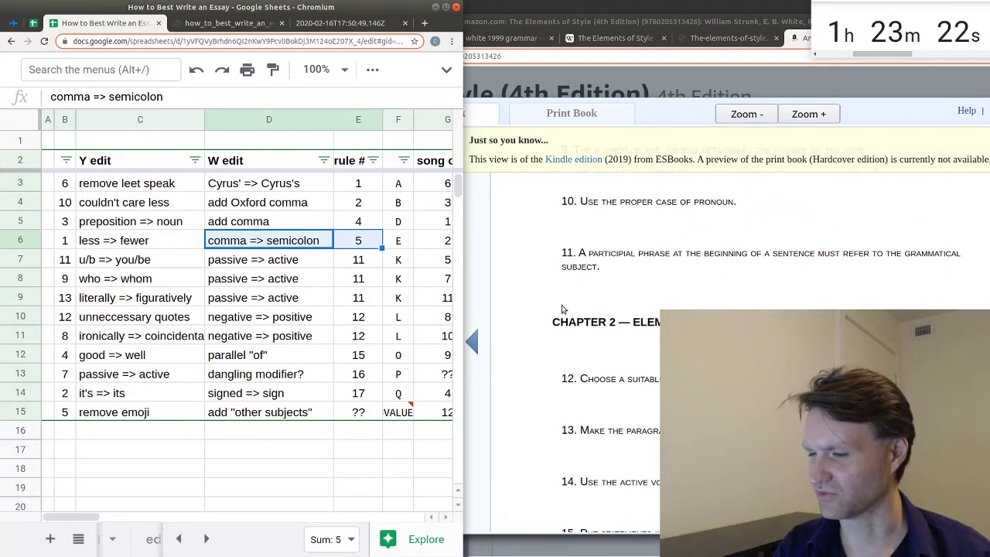
{"action": "scroll", "coordinate": [603, 238], "scroll_direction": "up", "scroll_amount": 3}
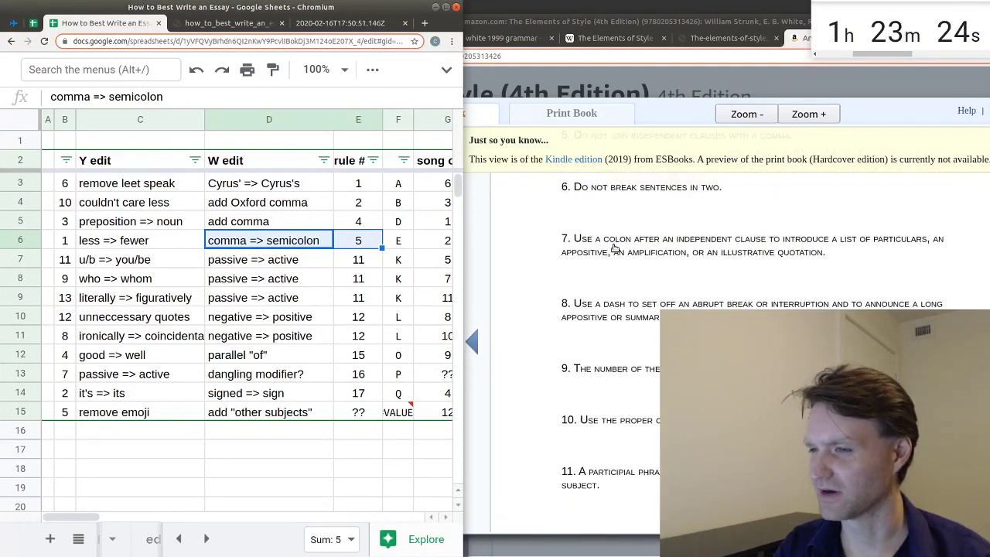
{"action": "left_click_drag", "start_coordinate": [358, 263], "coordinate": [384, 393]}
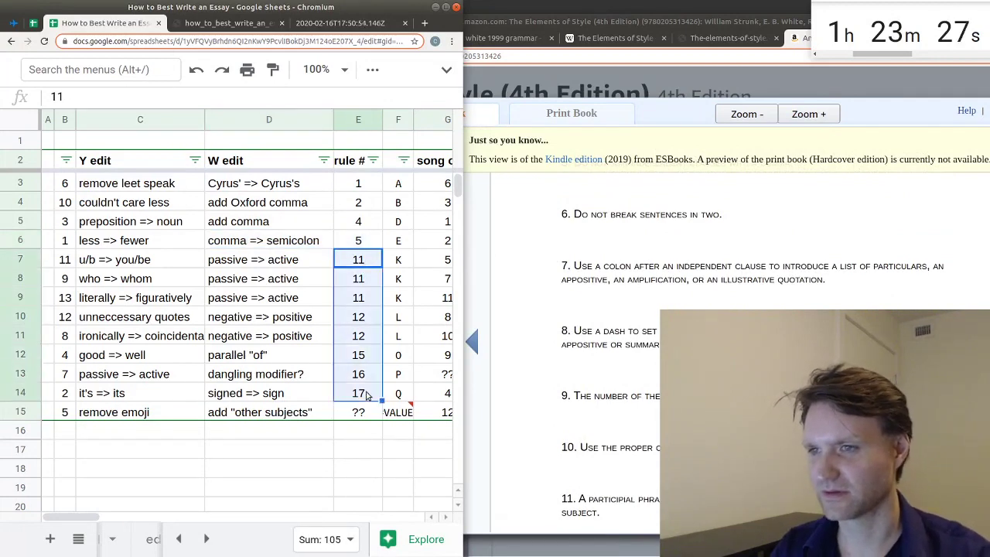
{"action": "key", "text": "Delete"}
{"action": "left_click", "coordinate": [358, 265]}
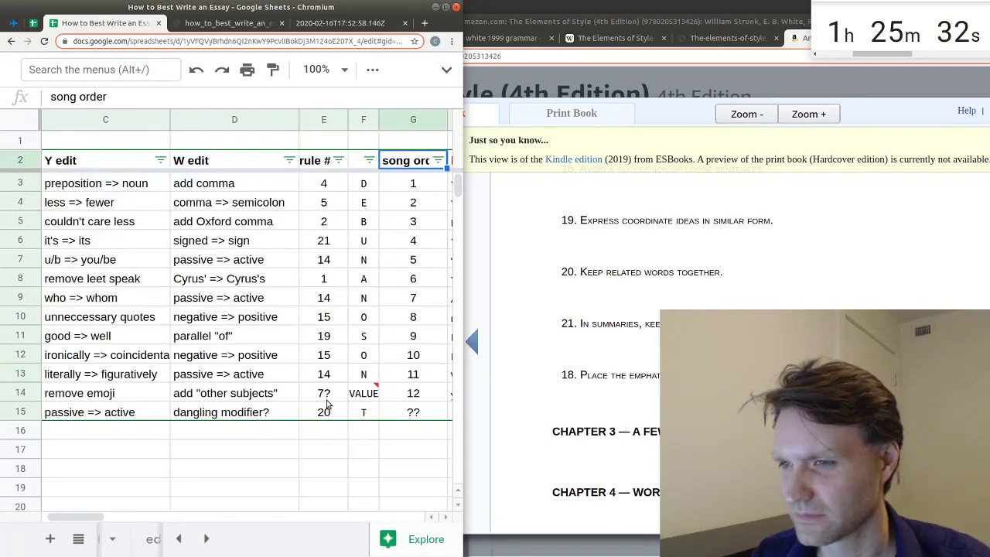
Step: Read the letters derived from the rule numbers down column F, splitting them between song orders 8 and 9
{"action": "left_click_drag", "start_coordinate": [364, 184], "coordinate": [376, 320]}
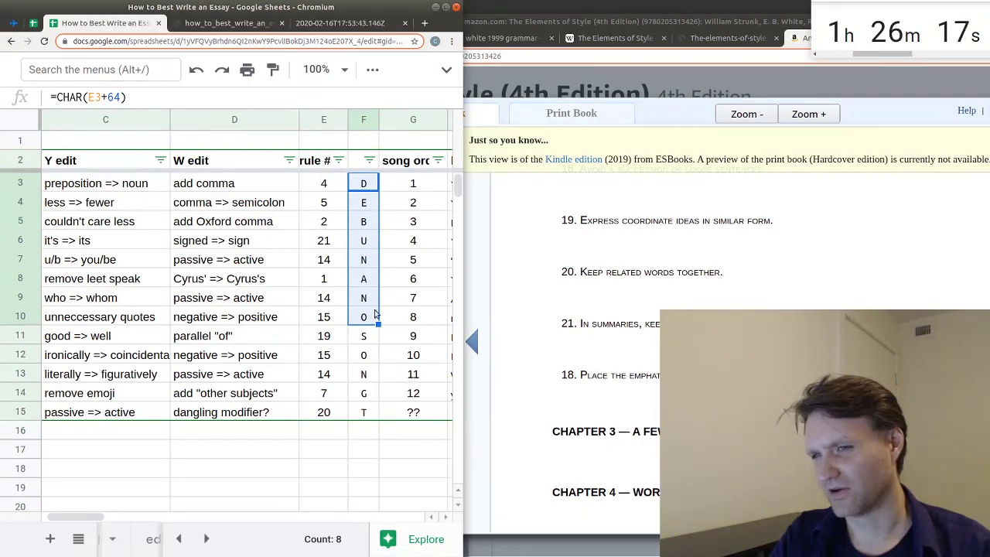
{"action": "left_click_drag", "start_coordinate": [376, 340], "coordinate": [376, 395]}
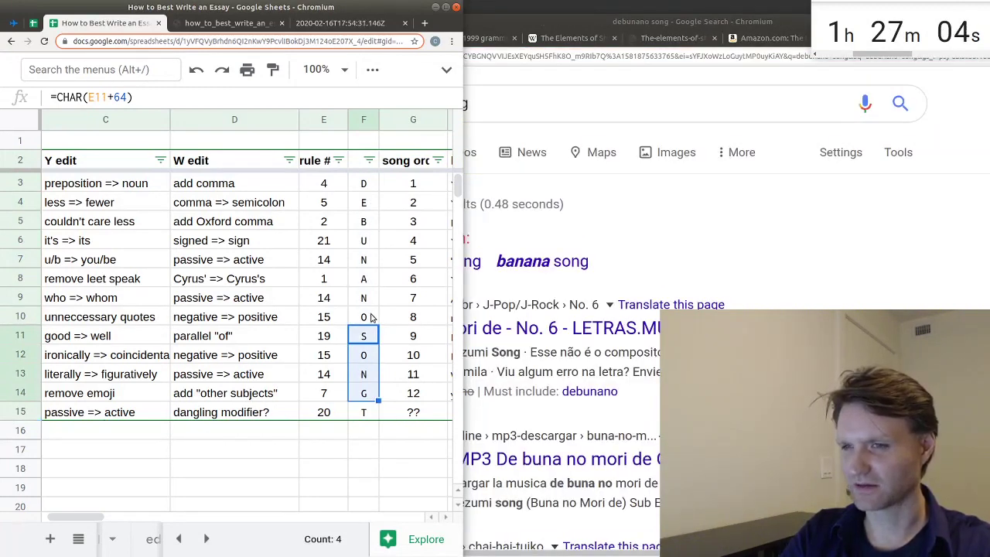
{"action": "left_click_drag", "start_coordinate": [371, 317], "coordinate": [367, 184]}
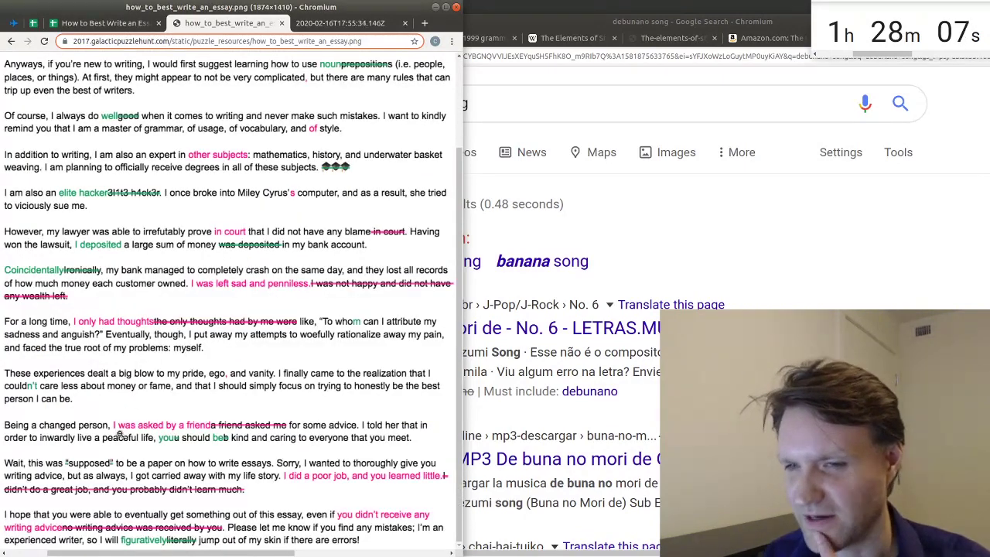
Step: Check the "Being a changed person" sentence in the essay image and set the rule number of the changed person, I edit to 20
{"action": "left_click", "coordinate": [114, 420]}
{"action": "mouse_move", "coordinate": [116, 554]}
{"action": "left_mouse_down"}
{"action": "mouse_move", "coordinate": [193, 554]}
{"action": "mouse_move", "coordinate": [99, 554]}
{"action": "mouse_move", "coordinate": [211, 553]}
{"action": "mouse_move", "coordinate": [112, 554]}
{"action": "left_mouse_up"}
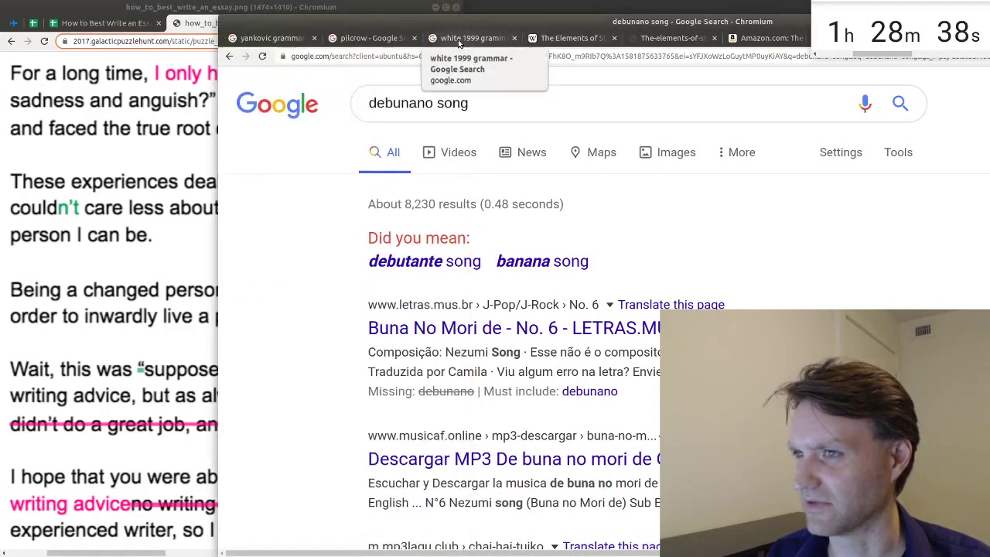
{"action": "left_click", "coordinate": [371, 37]}
{"action": "left_click", "coordinate": [603, 39]}
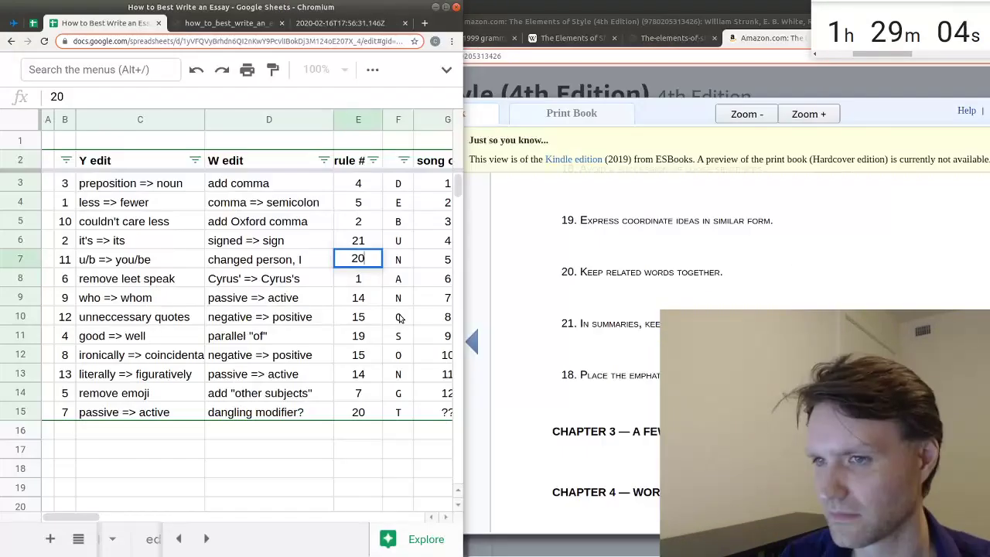
{"action": "type", "text": "20"}
{"action": "key", "text": "Return"}
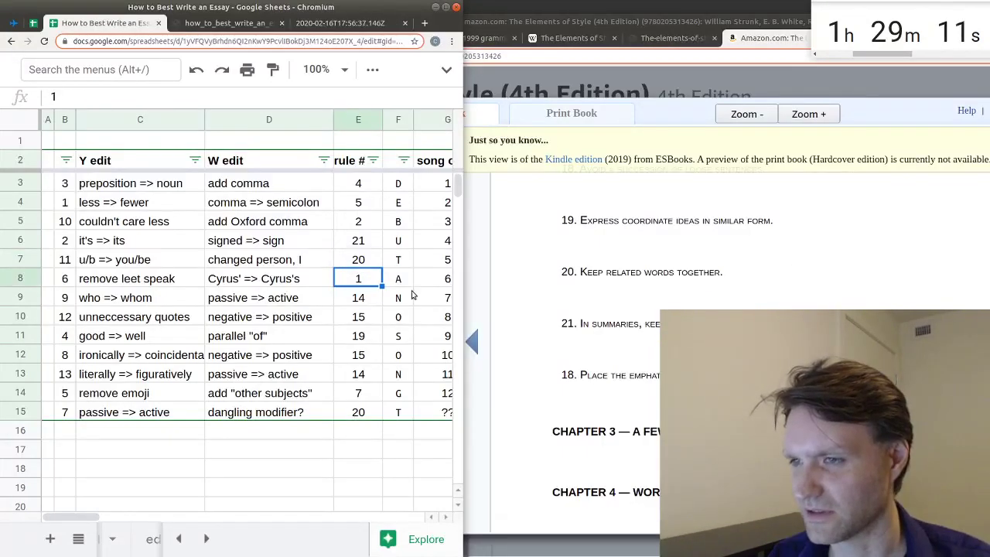
Step: Look up the definition of dangling participle on Dictionary.com
{"action": "left_click", "coordinate": [31, 318]}
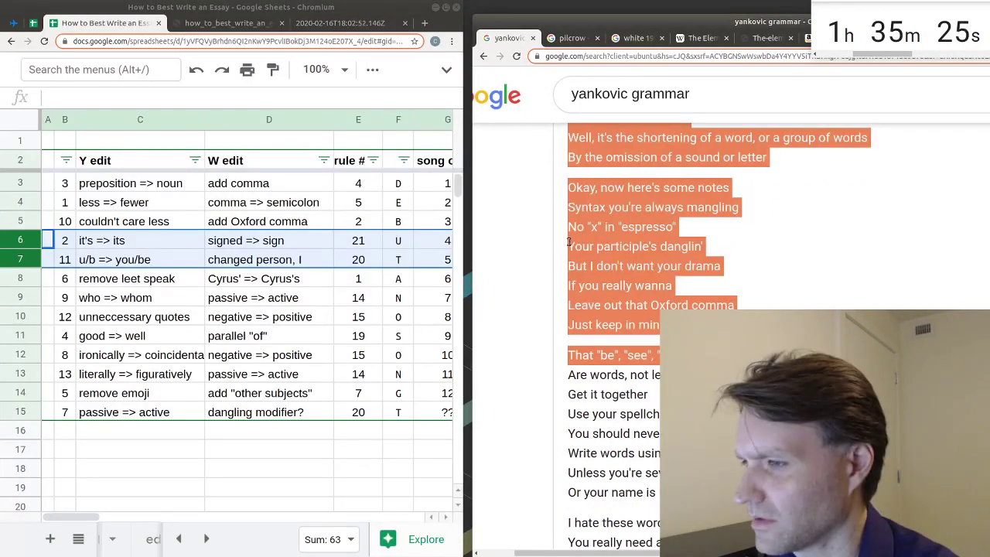
{"action": "left_click", "coordinate": [198, 25]}
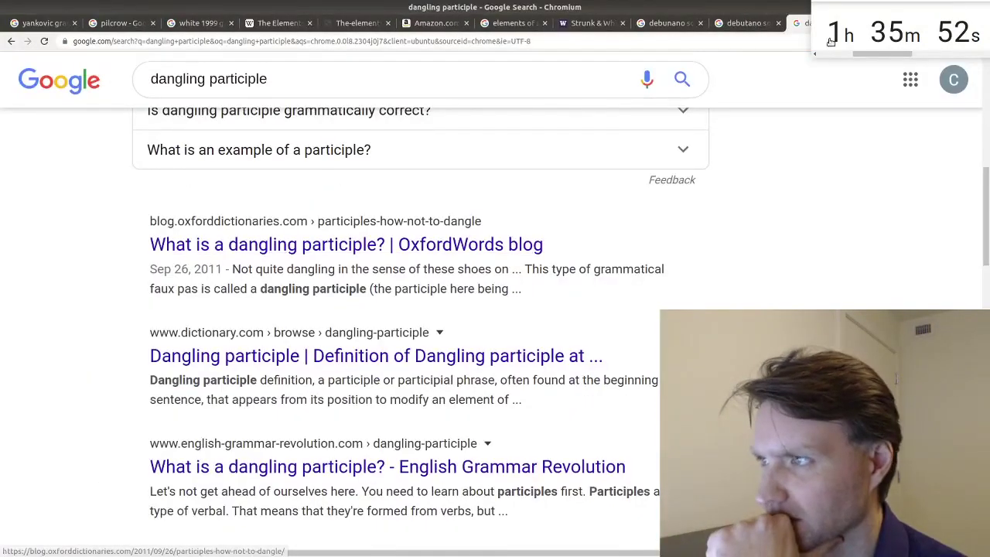
{"action": "left_click", "coordinate": [166, 356]}
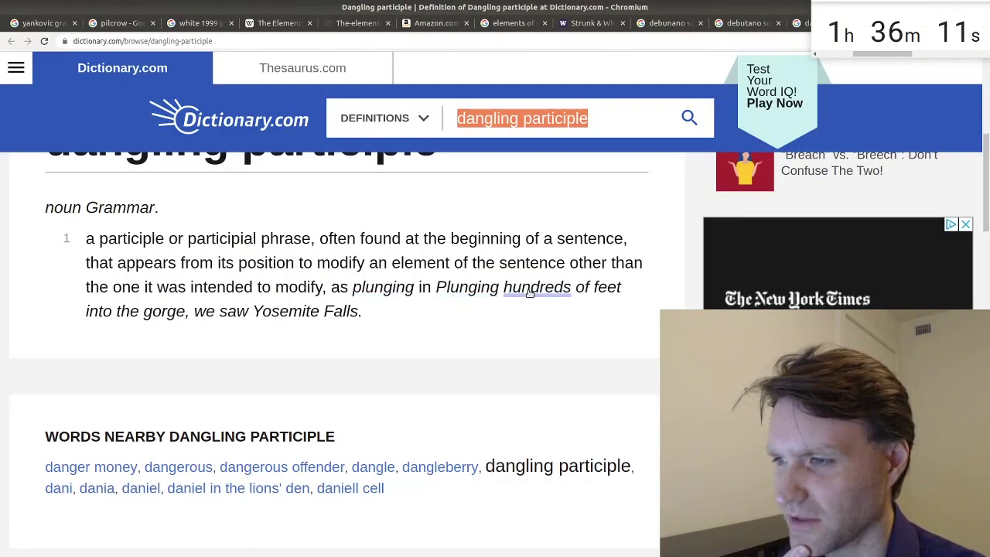
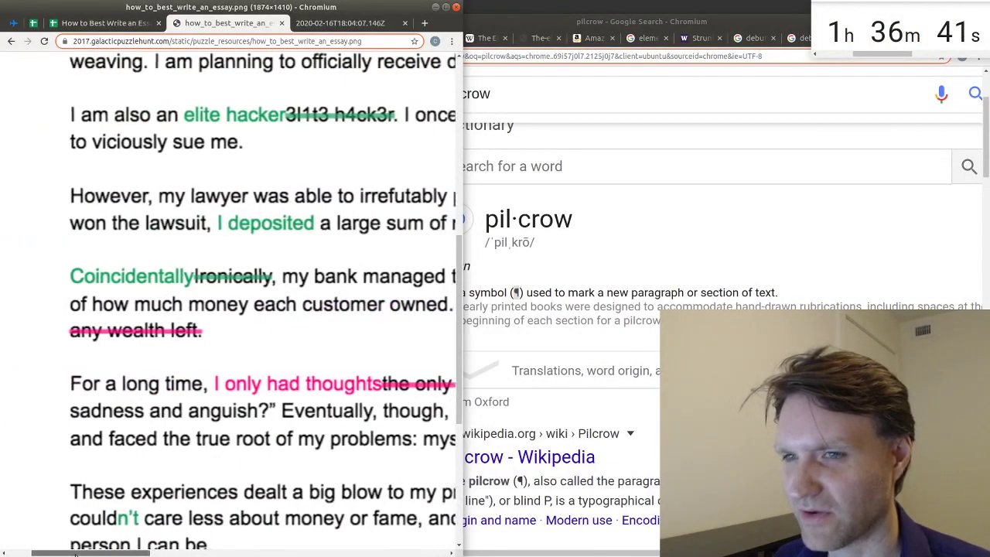
Step: Examine the edited sentence beginning "Having won the lawsuit" across its full width in the essay image
{"action": "left_click_drag", "start_coordinate": [44, 554], "coordinate": [112, 554]}
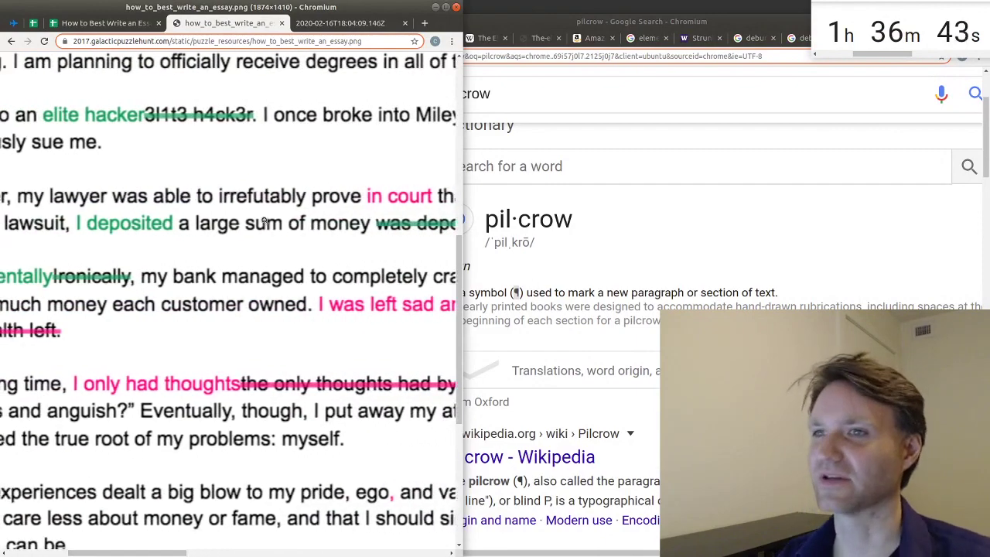
{"action": "double_click", "coordinate": [365, 9]}
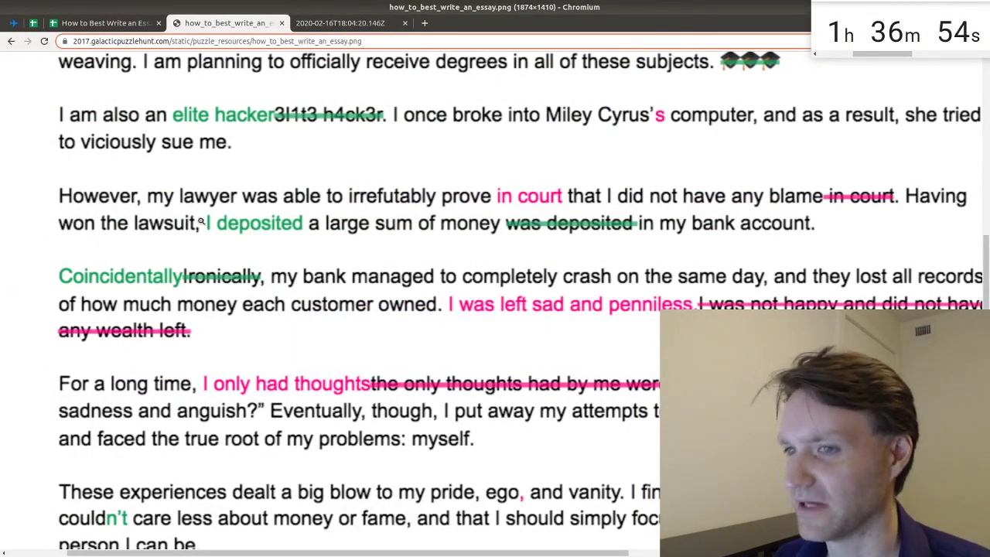
{"action": "left_click_drag", "start_coordinate": [511, 46], "coordinate": [1, 118]}
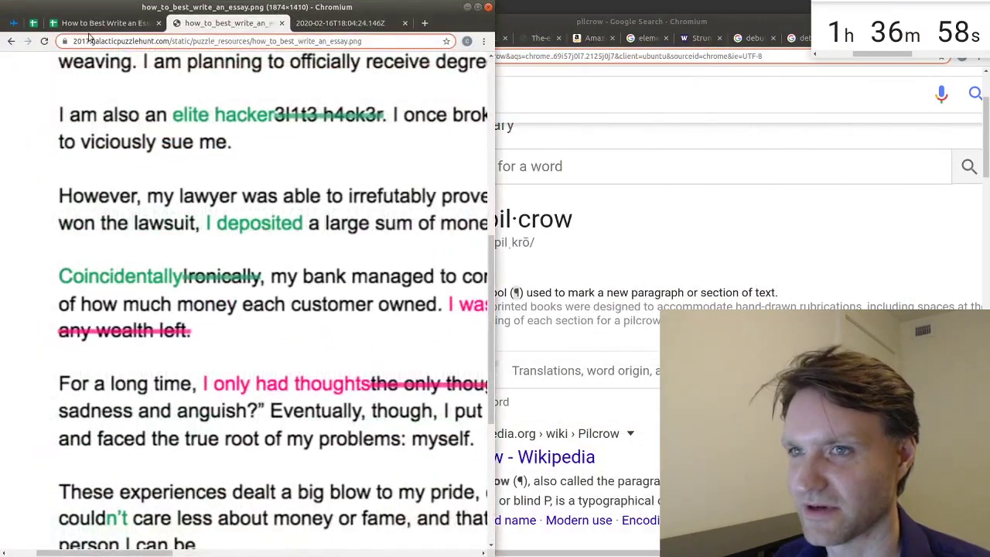
Step: Set the song order of the passive => active edit paired with dangling modifier? to 5
{"action": "left_click", "coordinate": [75, 25]}
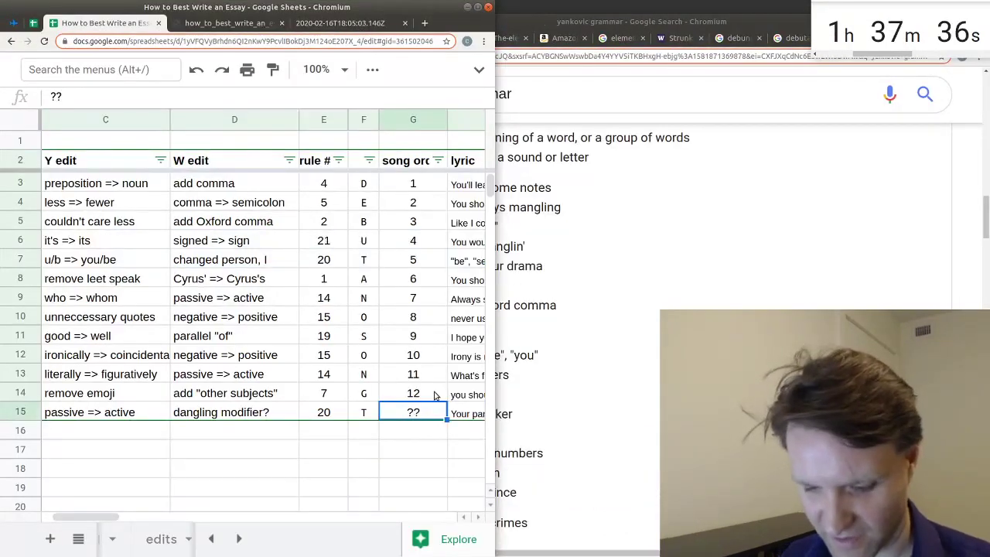
{"action": "type", "text": "5"}
{"action": "key", "text": "Up"}
{"action": "key", "text": "Up"}
{"action": "key", "text": "Up"}
{"action": "key", "text": "Up"}
{"action": "key", "text": "Up"}
{"action": "key", "text": "Up"}
{"action": "key", "text": "Up"}
{"action": "key", "text": "Up"}
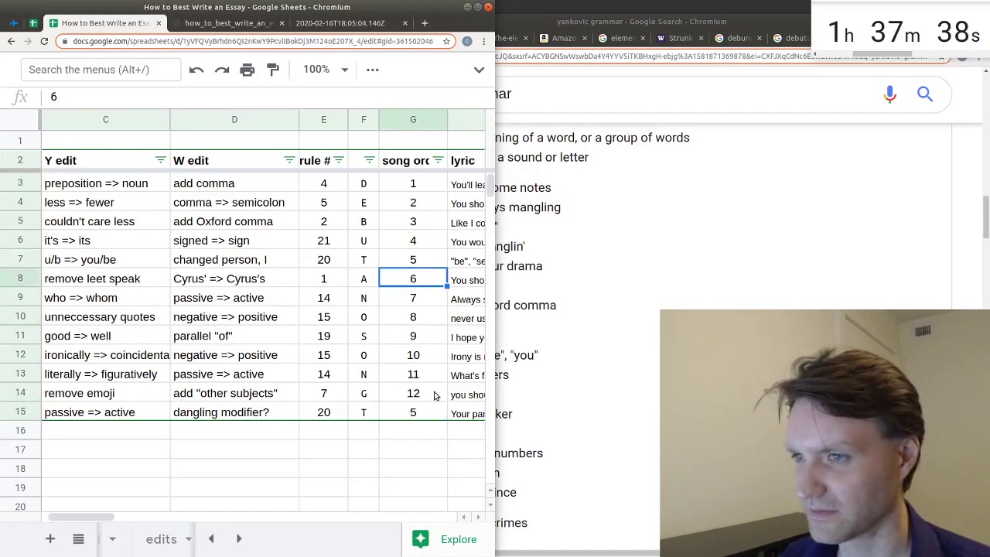
Step: Read the column F letters in song order in groups 1 to 5, 6 to 9 and 10 to 13, and recheck rows 8 to 11
{"action": "left_click_drag", "start_coordinate": [398, 278], "coordinate": [403, 357]}
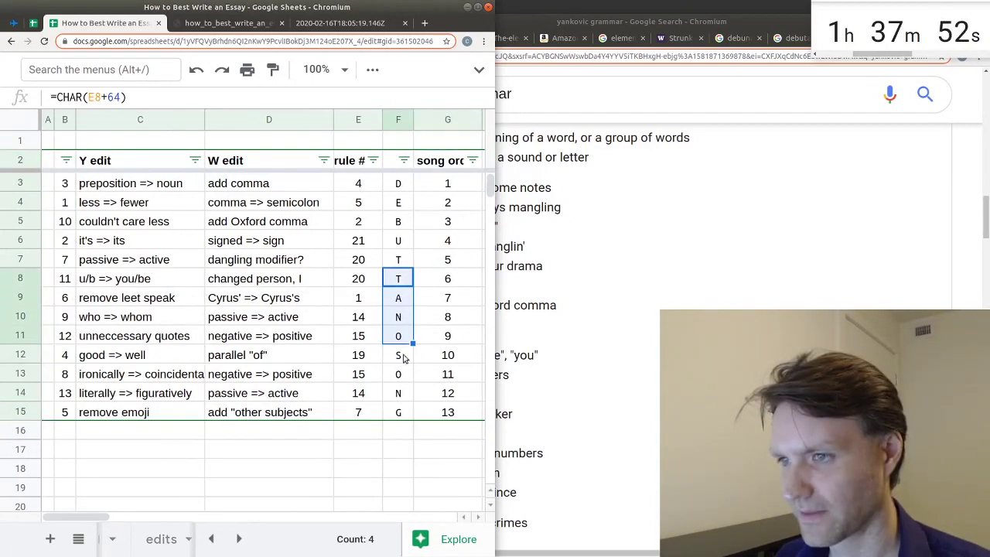
{"action": "left_click_drag", "start_coordinate": [398, 184], "coordinate": [406, 260]}
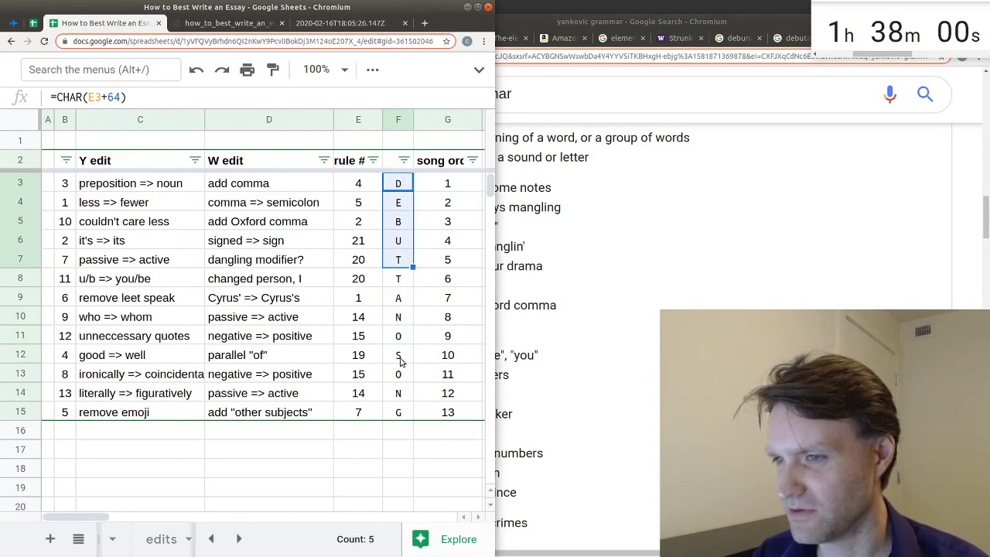
{"action": "left_click_drag", "start_coordinate": [401, 361], "coordinate": [402, 417]}
{"action": "left_click_drag", "start_coordinate": [405, 285], "coordinate": [404, 334]}
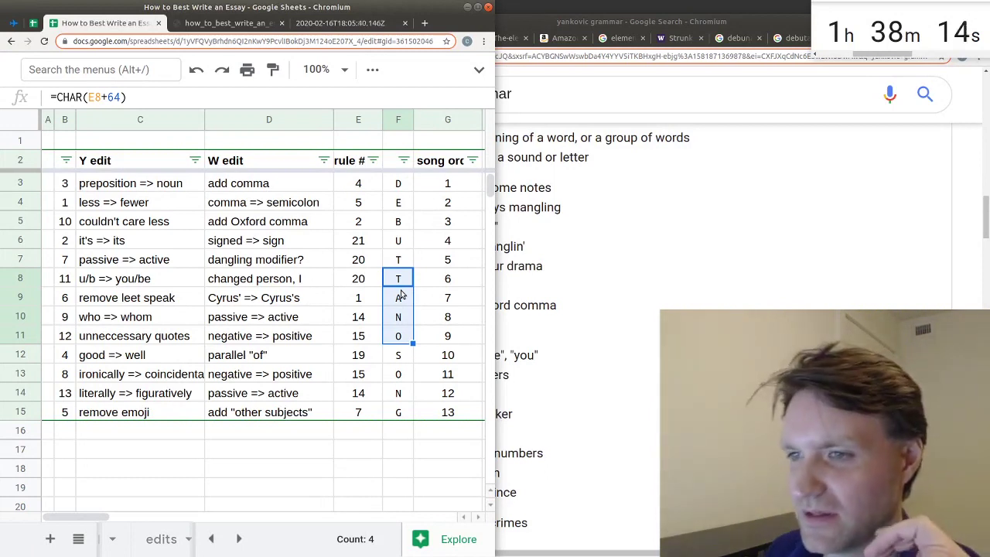
{"action": "left_click_drag", "start_coordinate": [20, 279], "coordinate": [20, 335]}
{"action": "left_click_drag", "start_coordinate": [362, 277], "coordinate": [388, 347]}
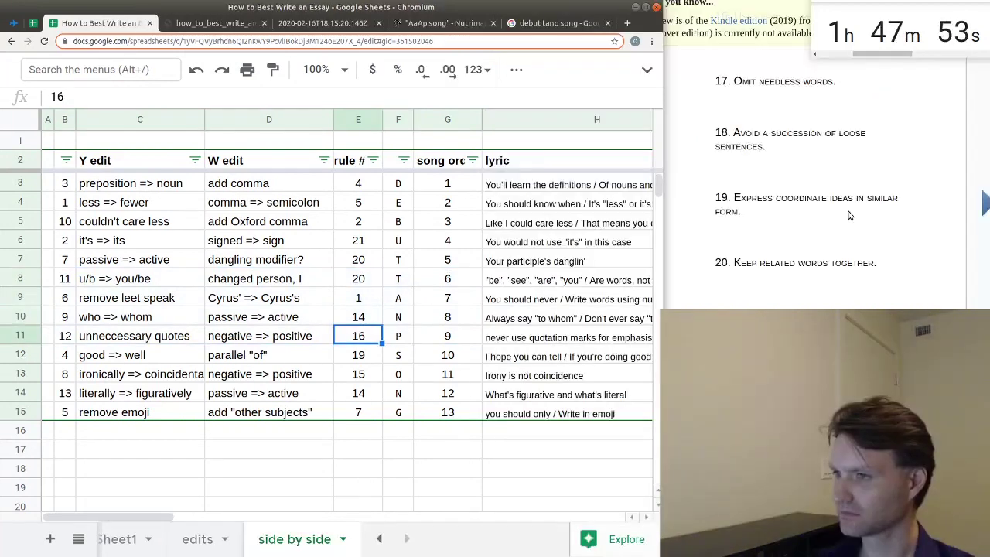
Step: Compare the rule number of the negative => positive edit in row 11 with the Kindle rule list and the essay image
{"action": "scroll", "coordinate": [839, 222], "scroll_direction": "down", "scroll_amount": 1}
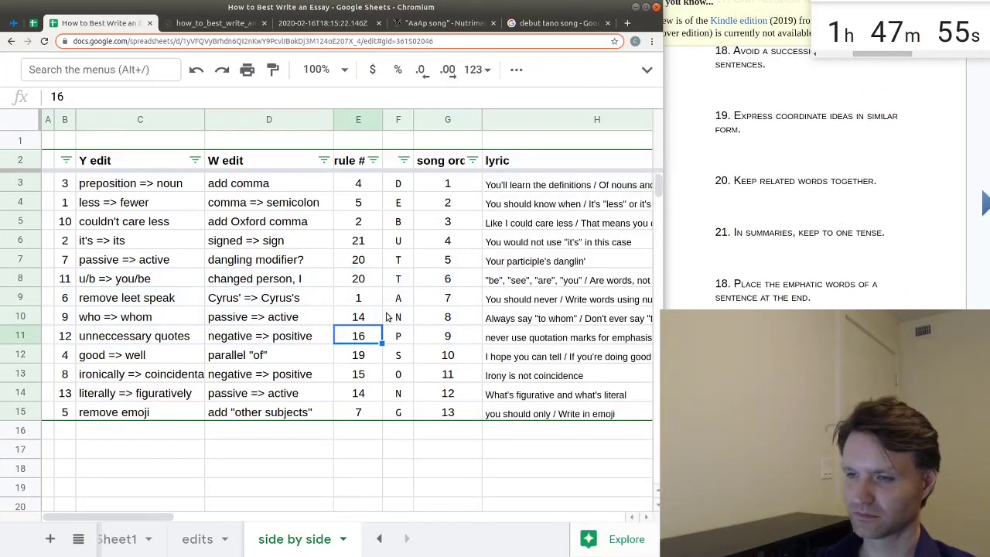
{"action": "left_click", "coordinate": [246, 24]}
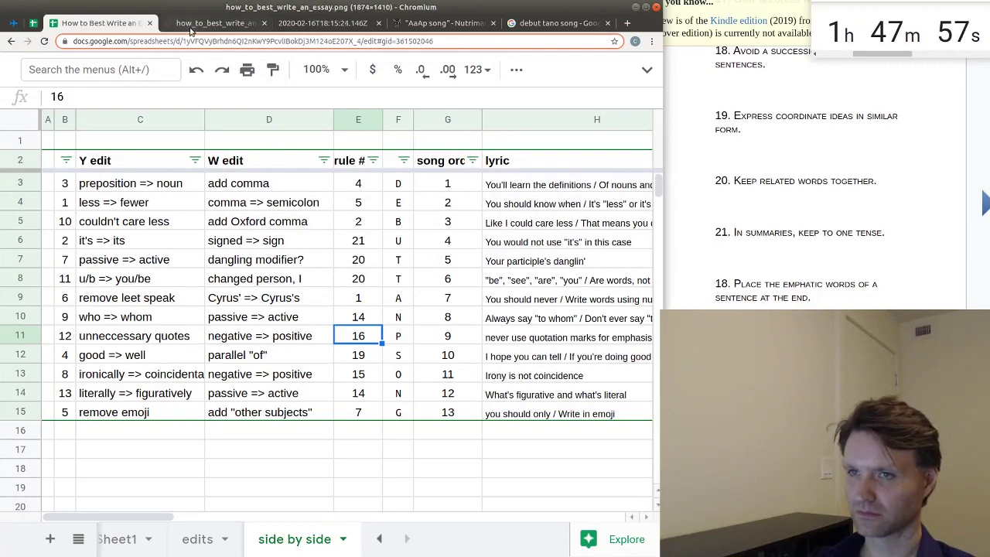
{"action": "left_click", "coordinate": [132, 24]}
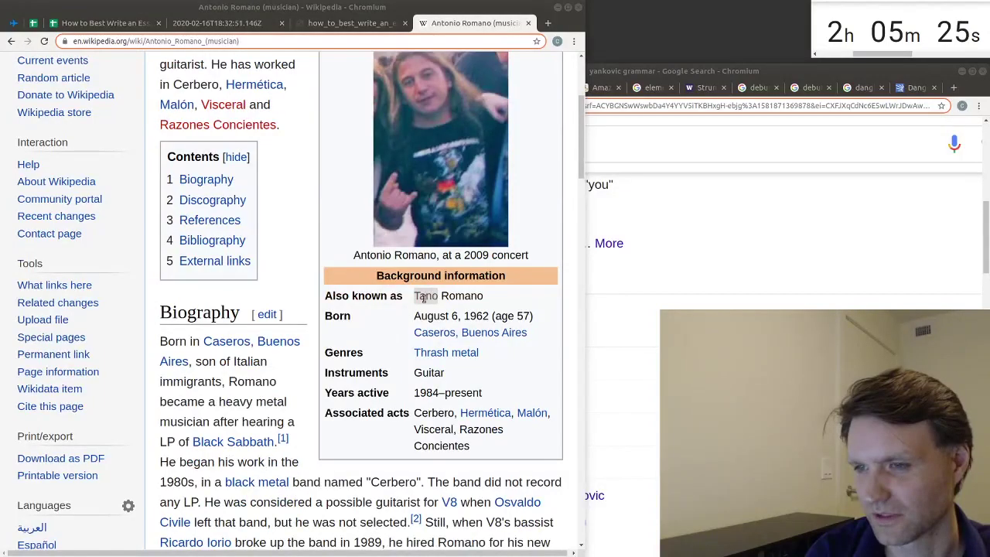
Step: Highlight the nickname Tano and read the introduction of Antonio Romano's Wikipedia article
{"action": "double_click", "coordinate": [424, 297]}
{"action": "scroll", "coordinate": [354, 312], "scroll_direction": "up", "scroll_amount": 4}
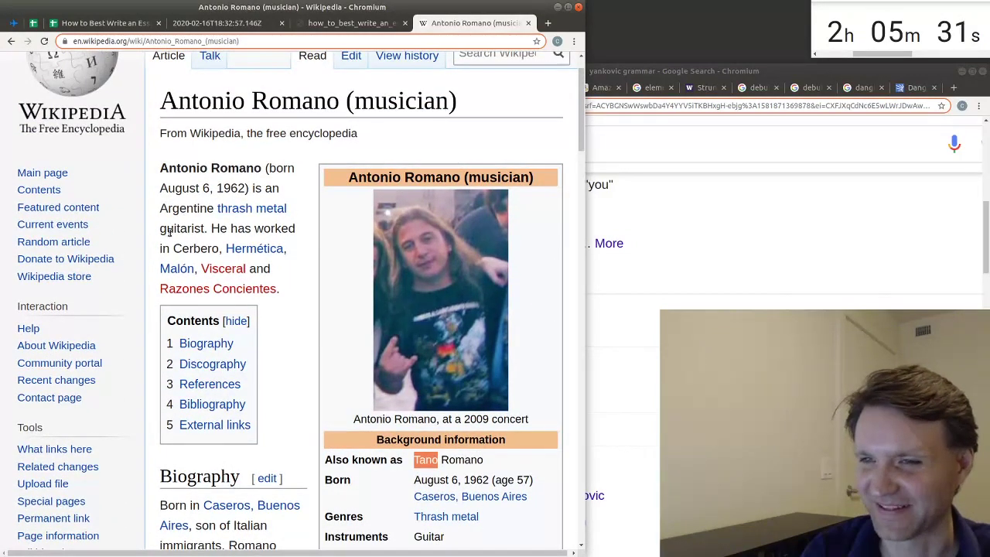
{"action": "scroll", "coordinate": [286, 365], "scroll_direction": "down", "scroll_amount": 3}
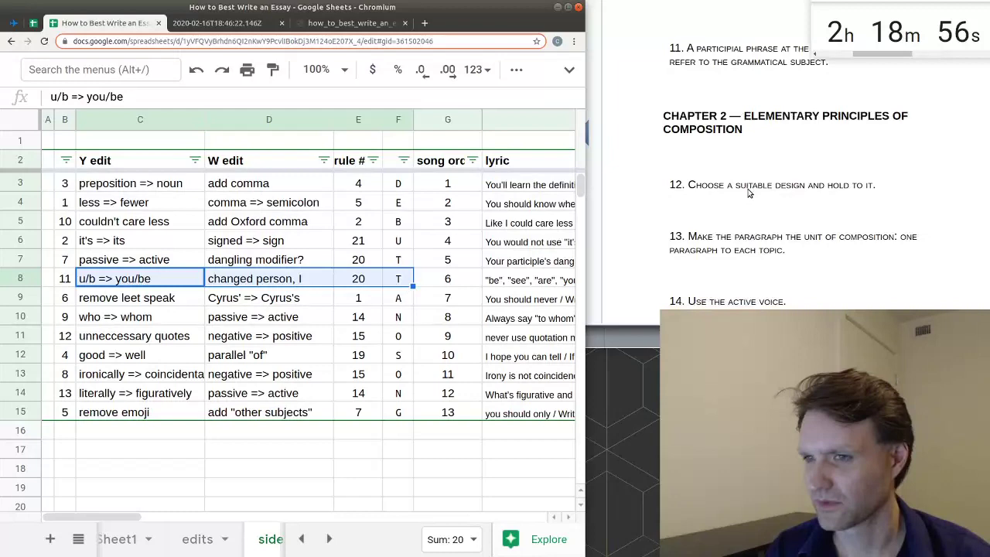
Step: Compare the "Being a changed person" edit in the essay image with the chapter 2 rules and its spreadsheet row
{"action": "scroll", "coordinate": [791, 207], "scroll_direction": "down", "scroll_amount": 10}
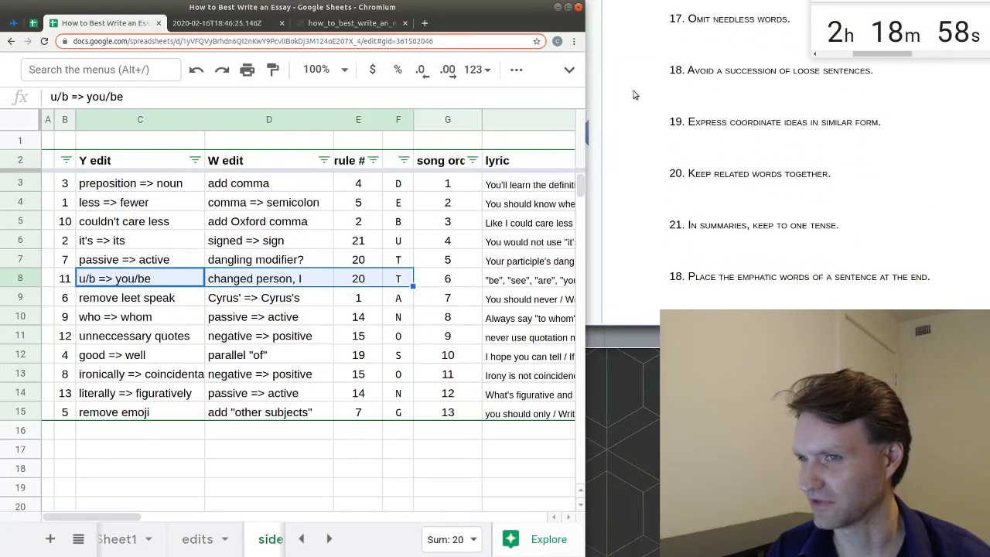
{"action": "left_click", "coordinate": [348, 22]}
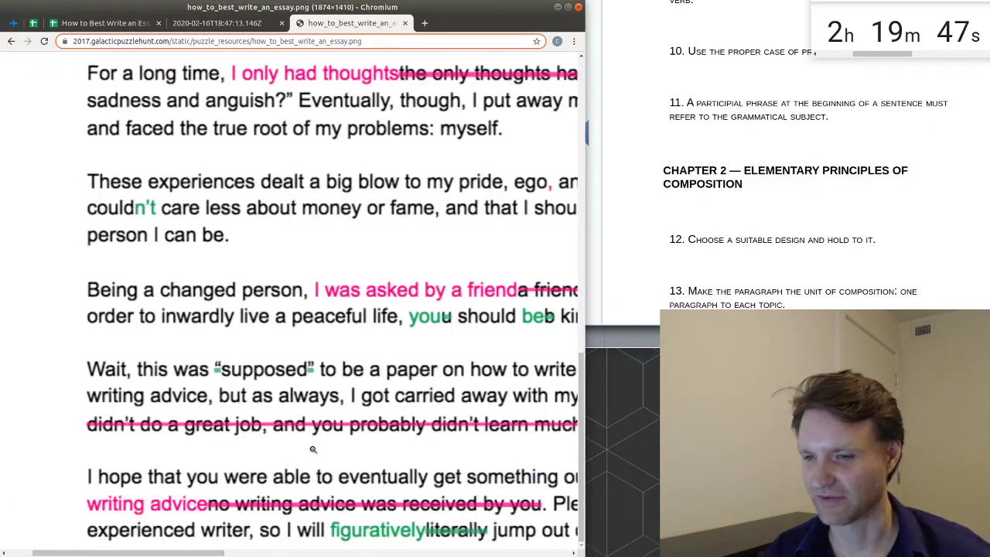
{"action": "scroll", "coordinate": [349, 260], "scroll_direction": "right", "scroll_amount": 5}
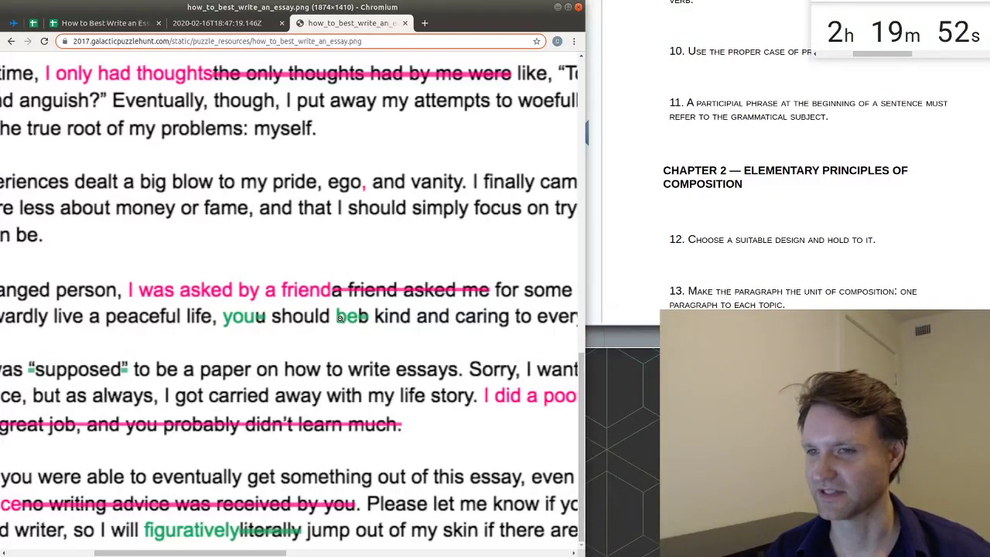
{"action": "left_click_drag", "start_coordinate": [190, 551], "coordinate": [103, 551]}
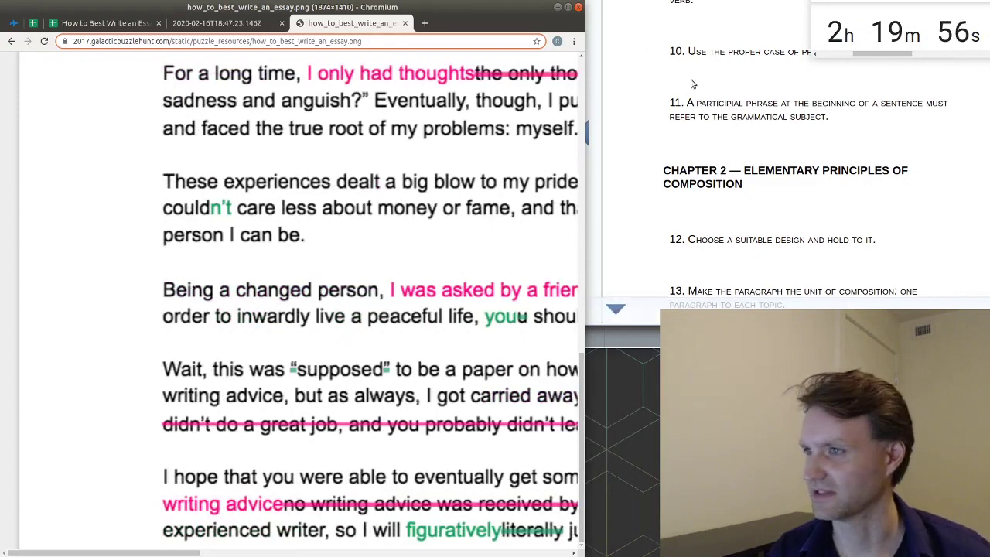
{"action": "left_click", "coordinate": [118, 24]}
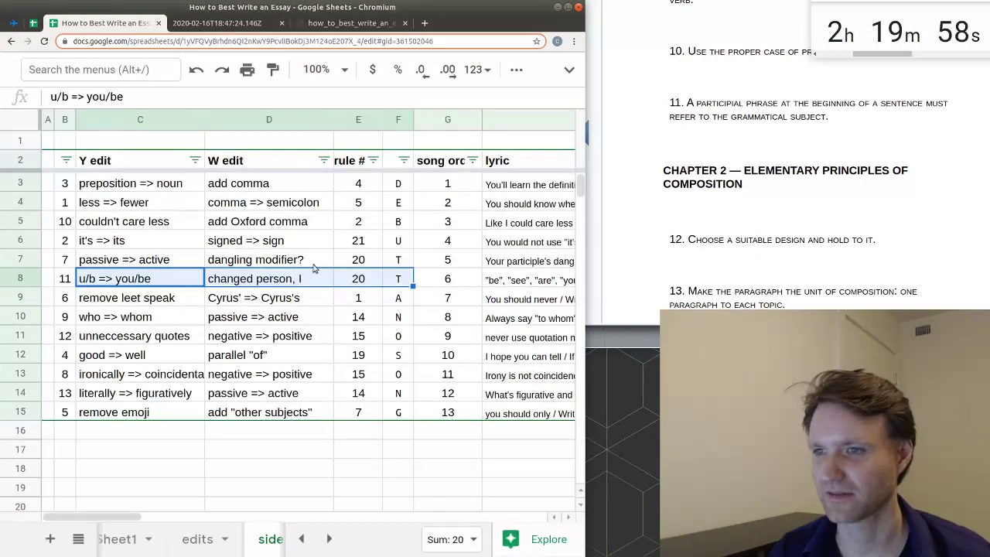
Step: Set the rule number of the "changed person, I" edit in row 8 to 11
{"action": "left_click", "coordinate": [357, 281]}
{"action": "type", "text": "11"}
{"action": "key", "text": "Return"}
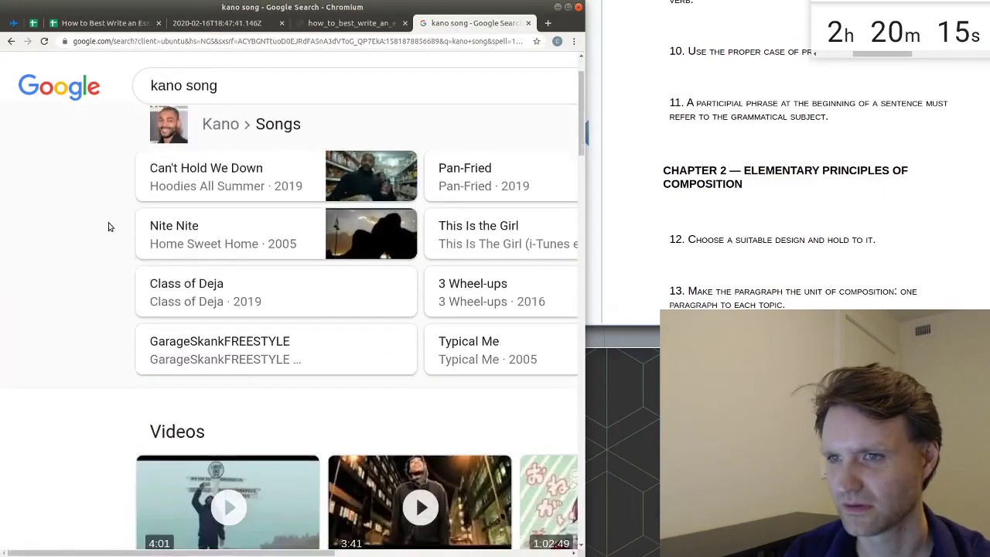
Step: Read the Wikipedia article on the band Kano from the "kano song" results and submit IMREADY as an answer guess
{"action": "scroll", "coordinate": [109, 224], "scroll_direction": "down", "scroll_amount": 4}
{"action": "scroll", "coordinate": [108, 226], "scroll_direction": "down", "scroll_amount": 3}
{"action": "scroll", "coordinate": [109, 227], "scroll_direction": "down", "scroll_amount": 2}
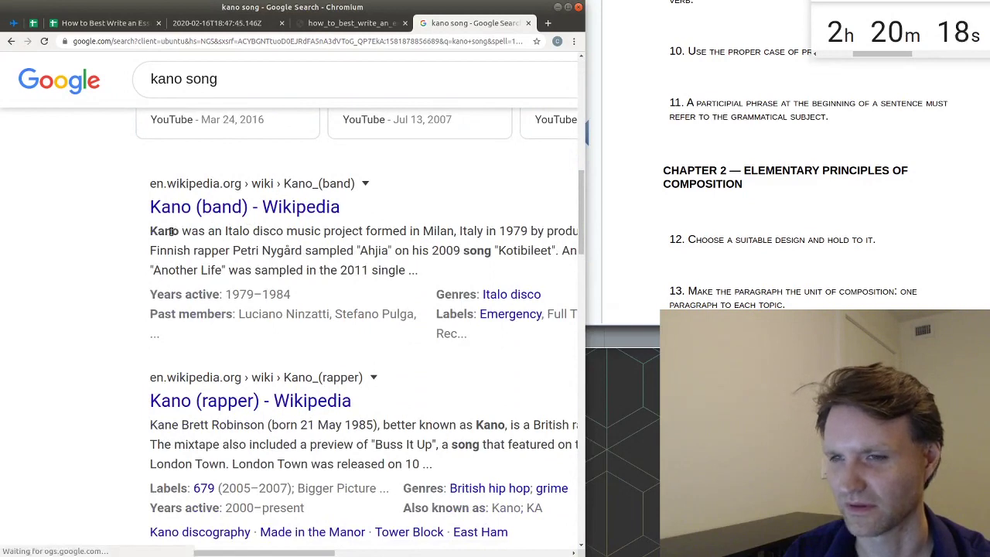
{"action": "left_click", "coordinate": [229, 209]}
{"action": "scroll", "coordinate": [222, 239], "scroll_direction": "down", "scroll_amount": 1}
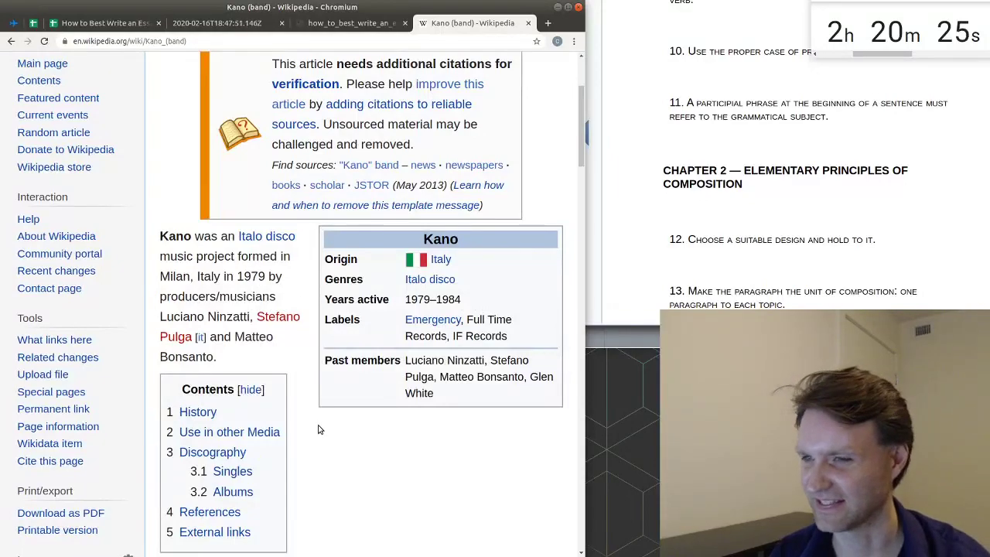
{"action": "scroll", "coordinate": [317, 429], "scroll_direction": "down", "scroll_amount": 6}
{"action": "left_click_drag", "start_coordinate": [161, 148], "coordinate": [252, 149]}
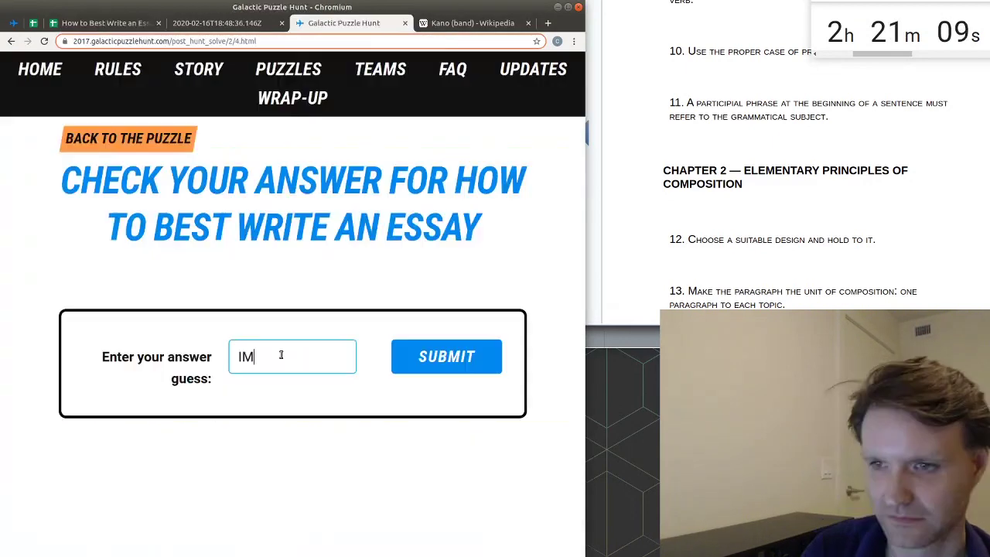
{"action": "type", "text": "READY"}
{"action": "key", "text": "Return"}
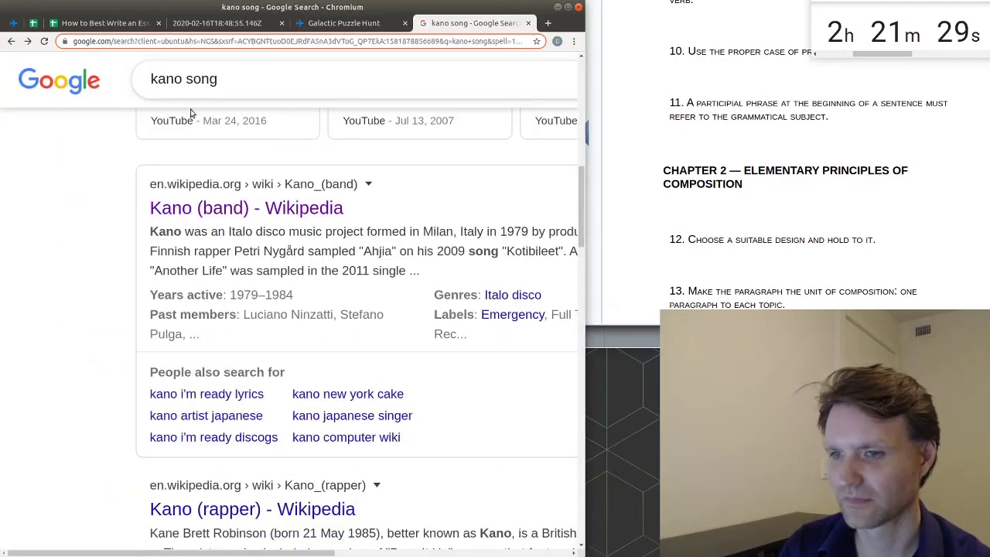
Step: Open the Kano (rapper) Wikipedia article from the "kano song" results and read about his career
{"action": "scroll", "coordinate": [263, 223], "scroll_direction": "down", "scroll_amount": 5}
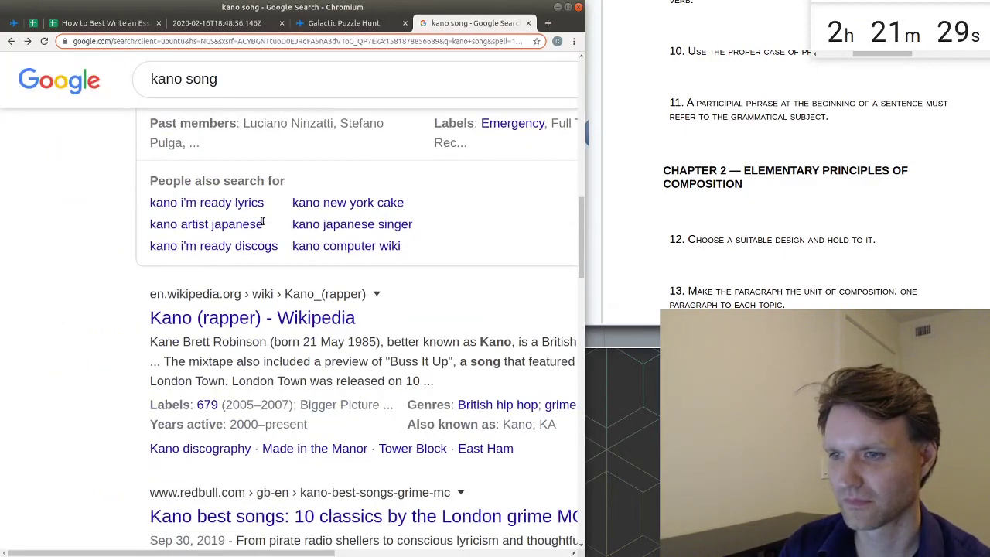
{"action": "left_click", "coordinate": [272, 318]}
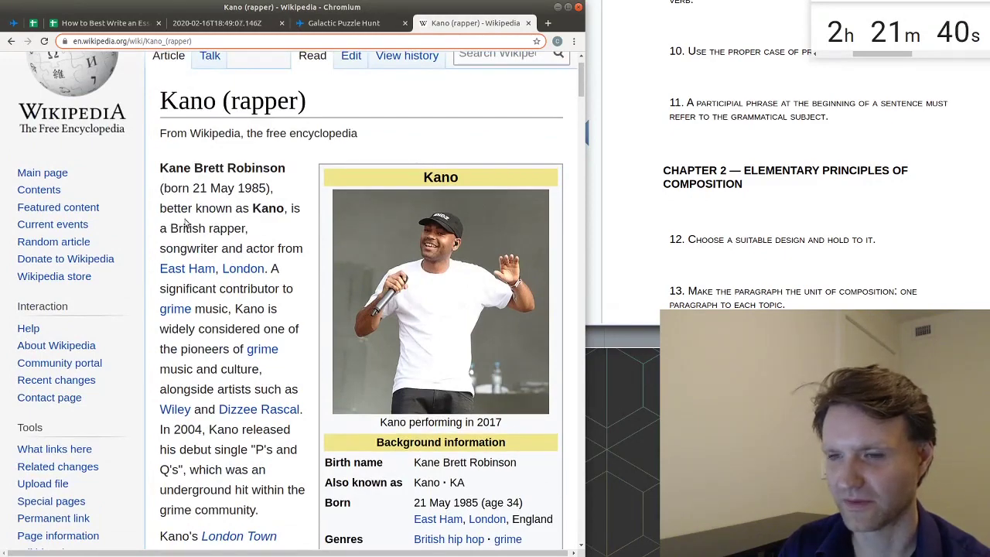
{"action": "scroll", "coordinate": [243, 253], "scroll_direction": "down", "scroll_amount": 10}
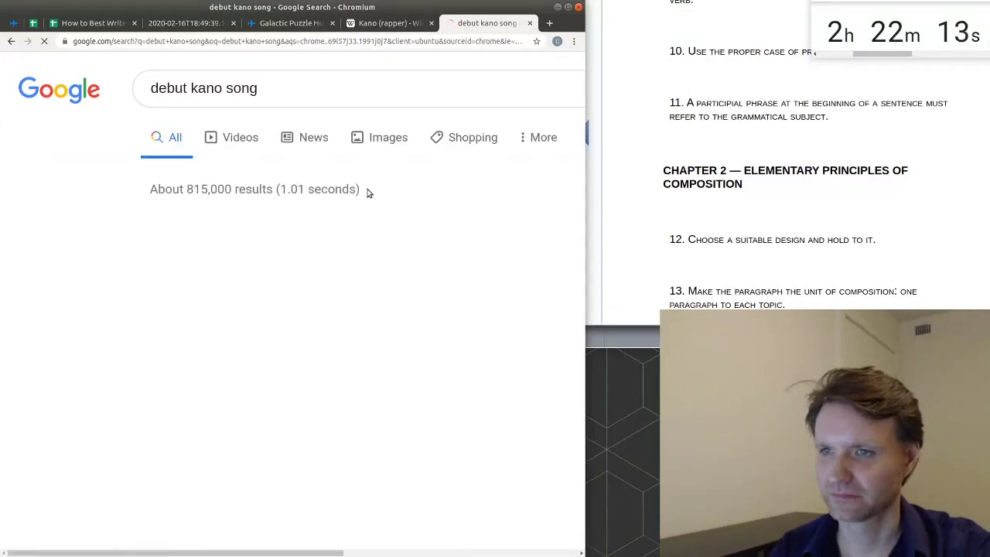
Step: Check the "debut kano song" results and the Kano (rapper) article for his debut solo single, highlighting the relevant passage
{"action": "scroll", "coordinate": [96, 239], "scroll_direction": "down", "scroll_amount": 2}
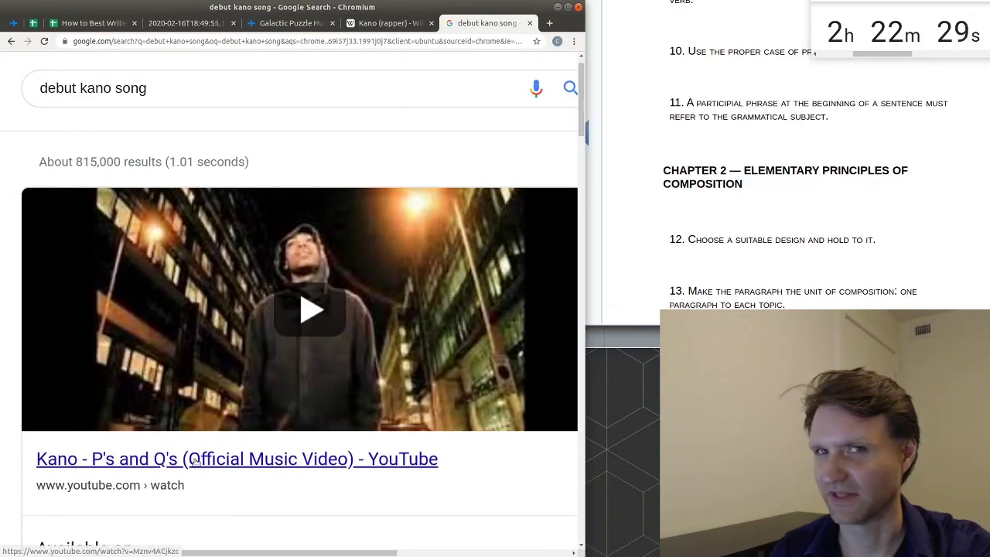
{"action": "left_click", "coordinate": [385, 25]}
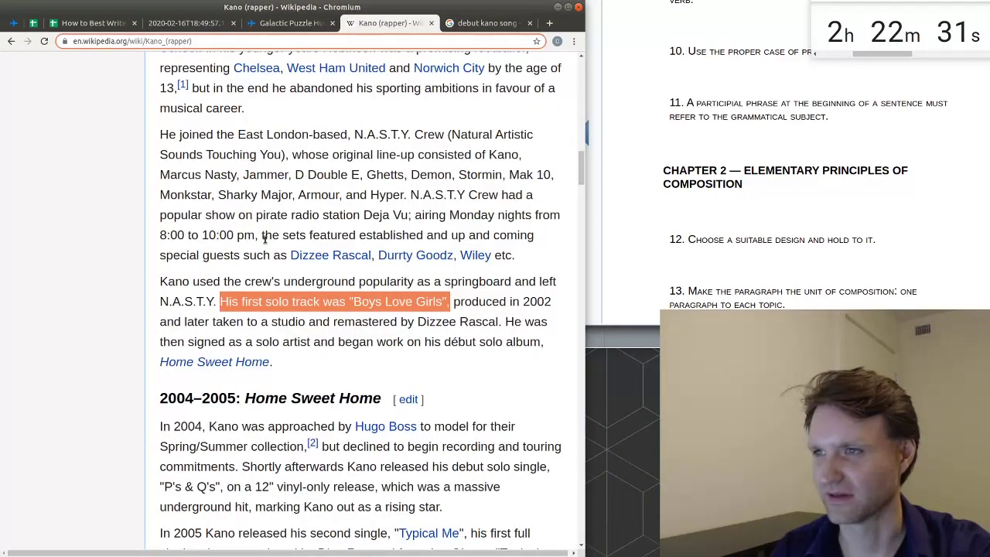
{"action": "scroll", "coordinate": [265, 239], "scroll_direction": "up", "scroll_amount": 4}
{"action": "scroll", "coordinate": [263, 294], "scroll_direction": "down", "scroll_amount": 4}
{"action": "left_click", "coordinate": [261, 316]}
{"action": "scroll", "coordinate": [477, 330], "scroll_direction": "down", "scroll_amount": 5}
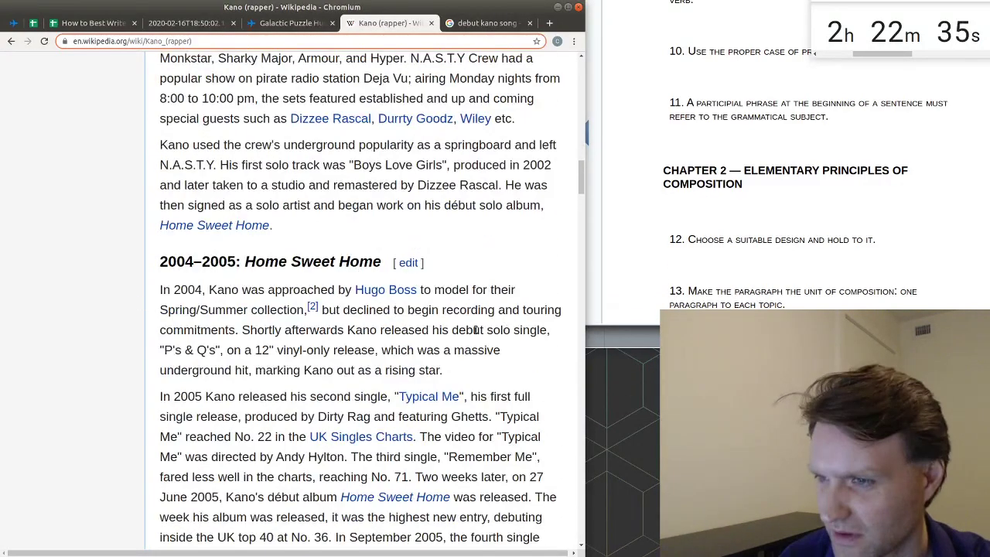
{"action": "left_click_drag", "start_coordinate": [477, 330], "coordinate": [547, 331]}
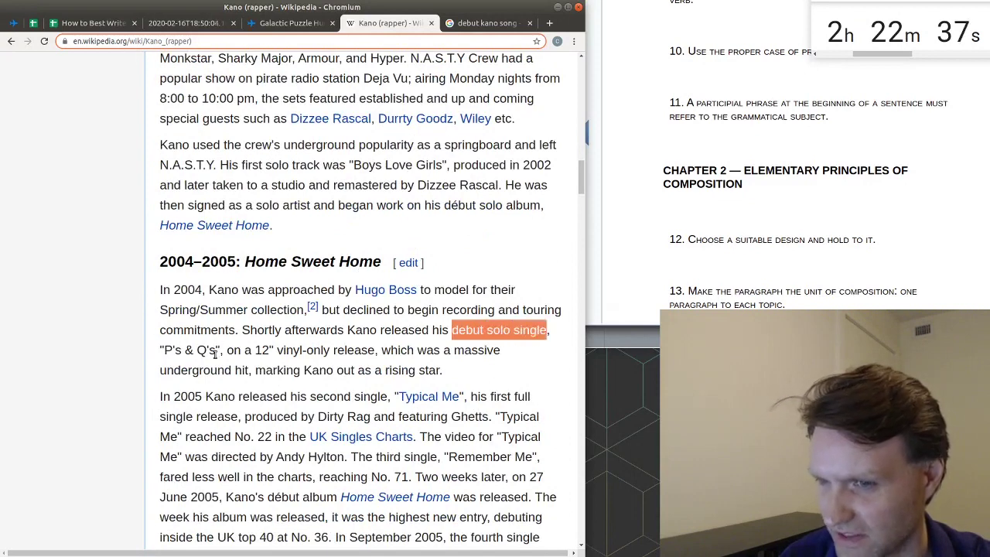
{"action": "left_click_drag", "start_coordinate": [220, 352], "coordinate": [464, 350]}
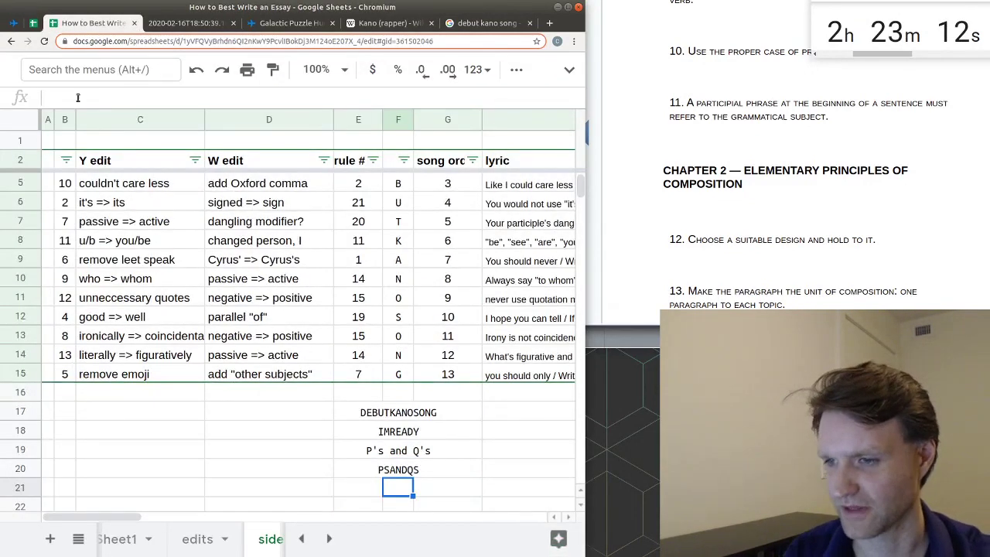
Step: Submit PSANDQS from the spreadsheet as the answer to How to Best Write an Essay
{"action": "key", "text": "Up"}
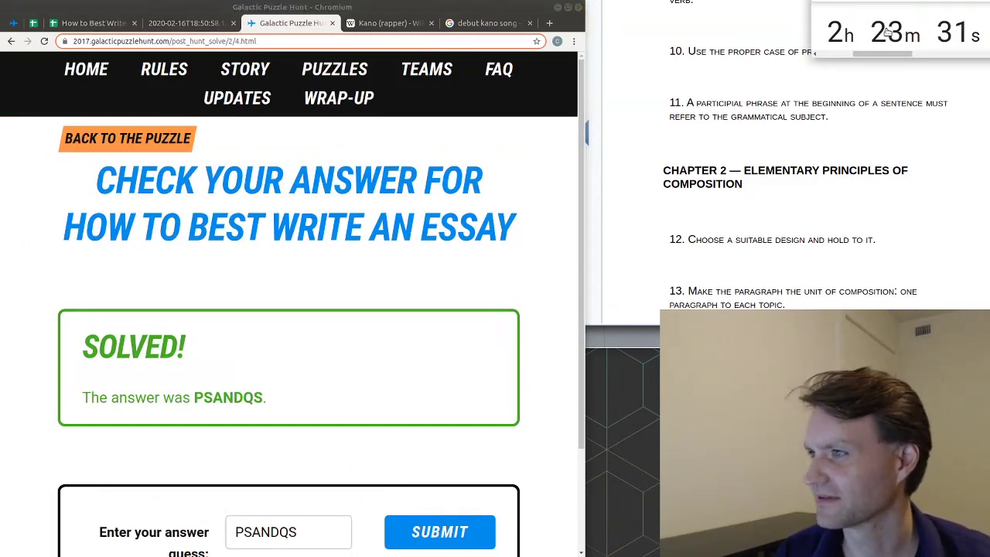
{"action": "key", "text": "alt+Tab"}
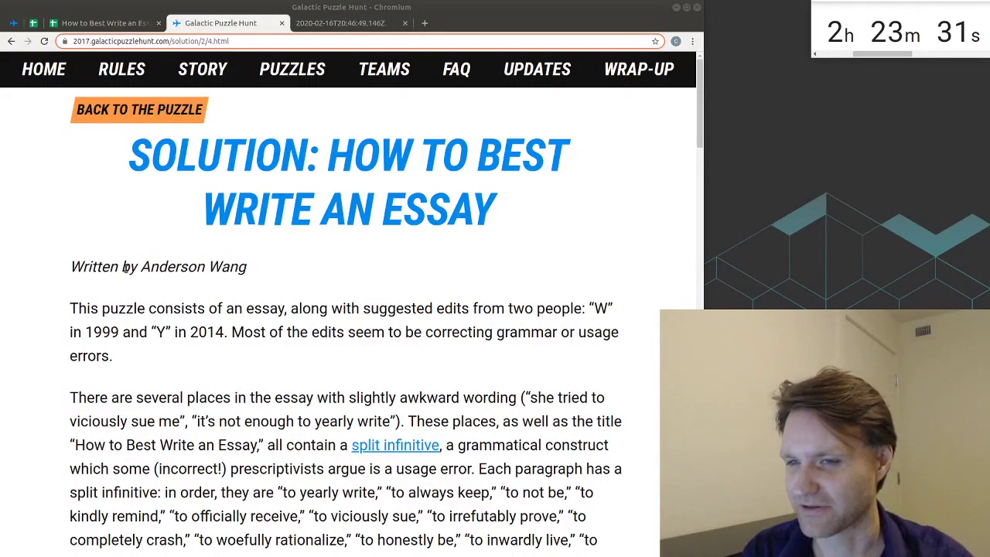
Step: Examine the author credit and opening explanation on the How to Best Write an Essay solution page
{"action": "left_click_drag", "start_coordinate": [123, 268], "coordinate": [294, 280]}
{"action": "left_click", "coordinate": [299, 270]}
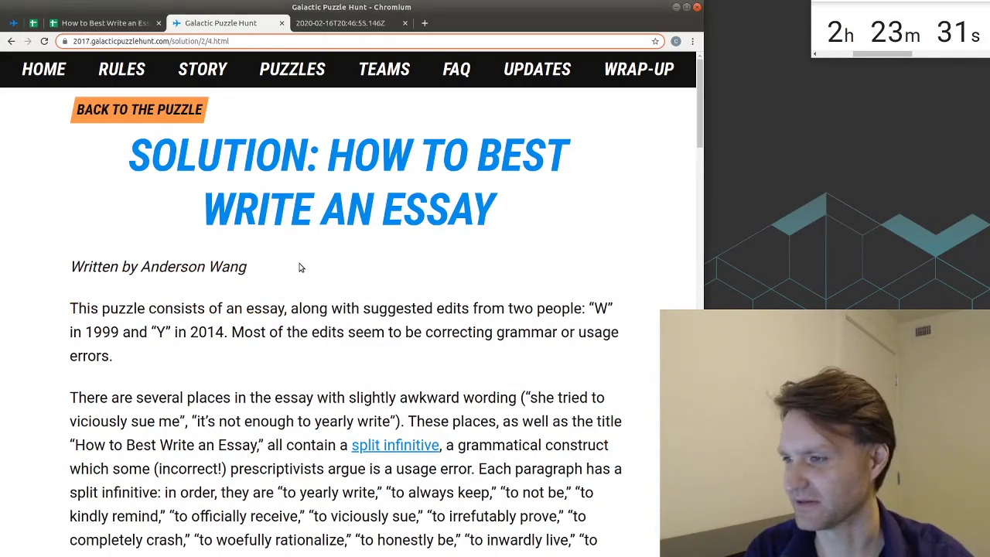
{"action": "scroll", "coordinate": [302, 268], "scroll_direction": "down", "scroll_amount": 3}
{"action": "scroll", "coordinate": [303, 264], "scroll_direction": "up", "scroll_amount": 3}
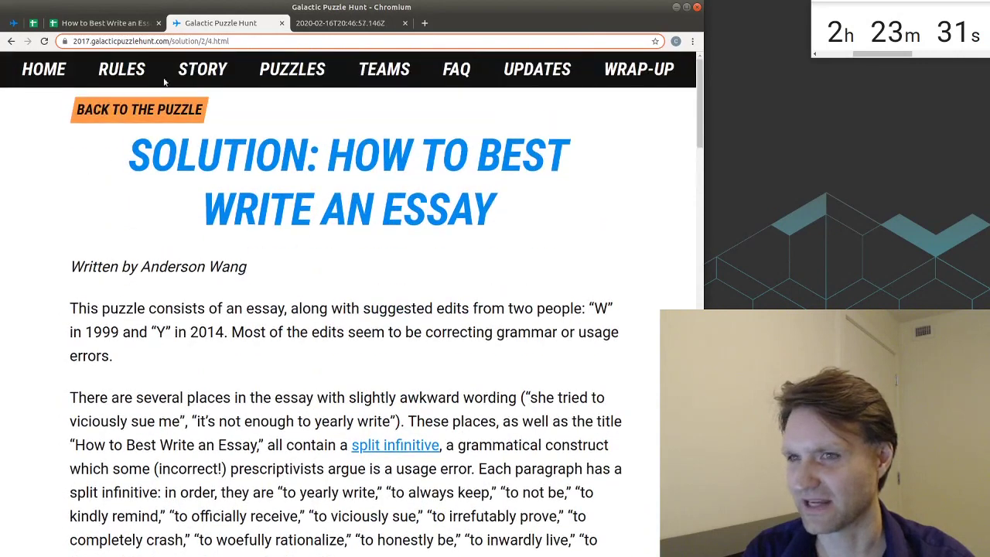
Step: Review how rule numbers, converted letters and song order line up in the side by side sheet, including the row 7 entry
{"action": "left_click", "coordinate": [106, 23]}
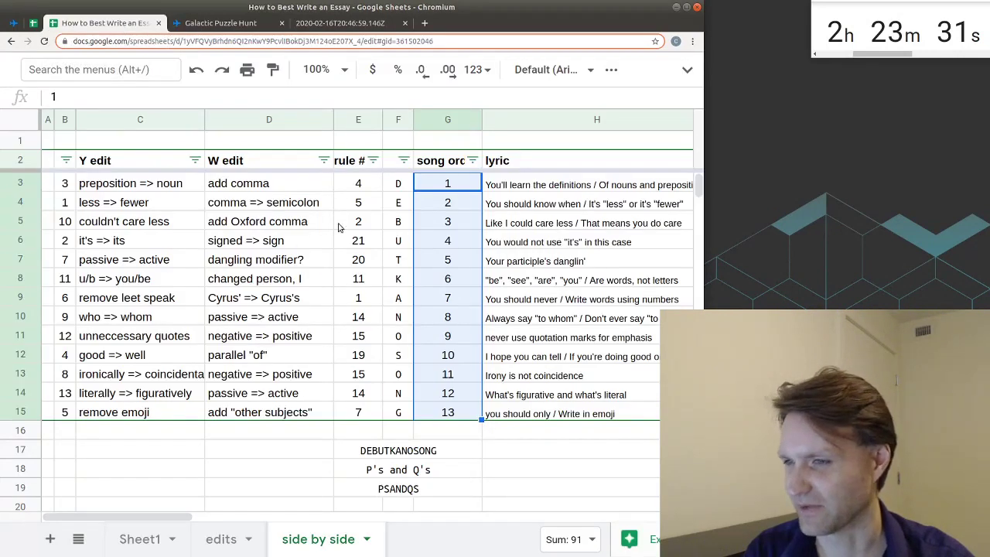
{"action": "left_click", "coordinate": [347, 186]}
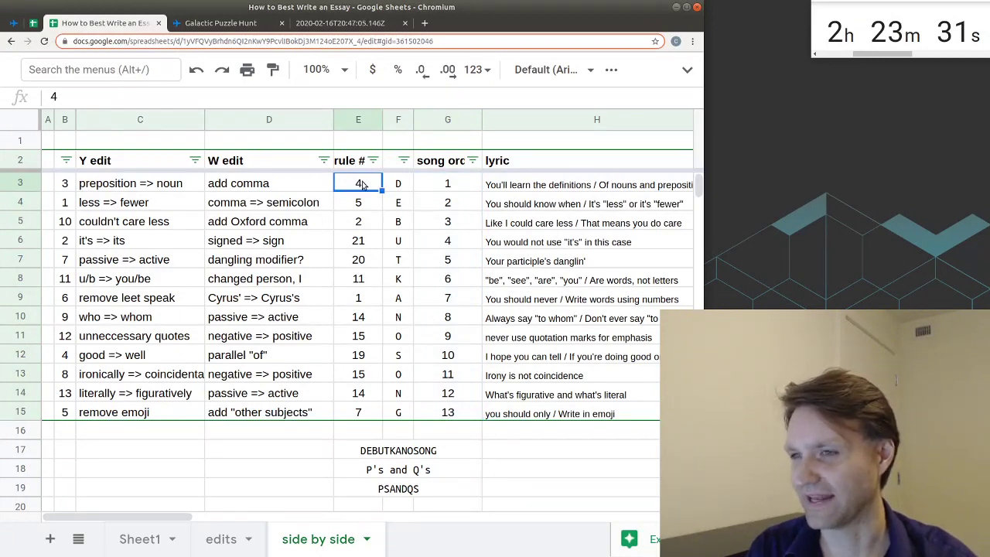
{"action": "left_click_drag", "start_coordinate": [369, 188], "coordinate": [404, 202]}
{"action": "left_click", "coordinate": [448, 188]}
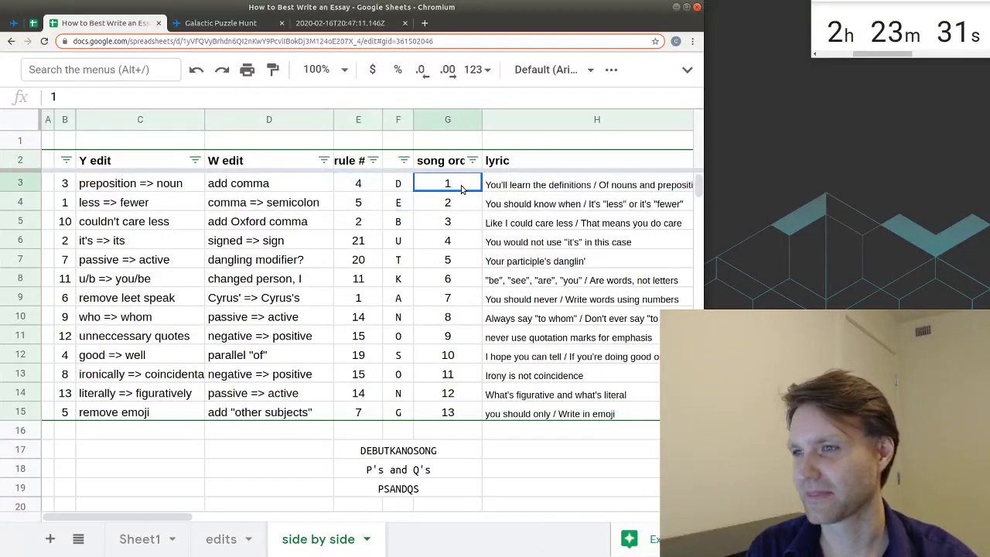
{"action": "left_click", "coordinate": [409, 186]}
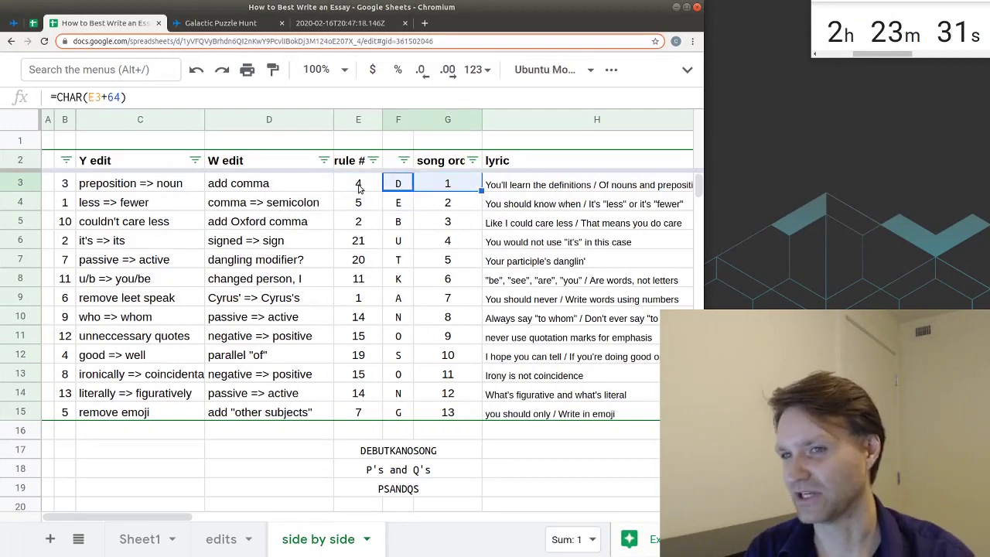
{"action": "left_click_drag", "start_coordinate": [359, 188], "coordinate": [449, 193]}
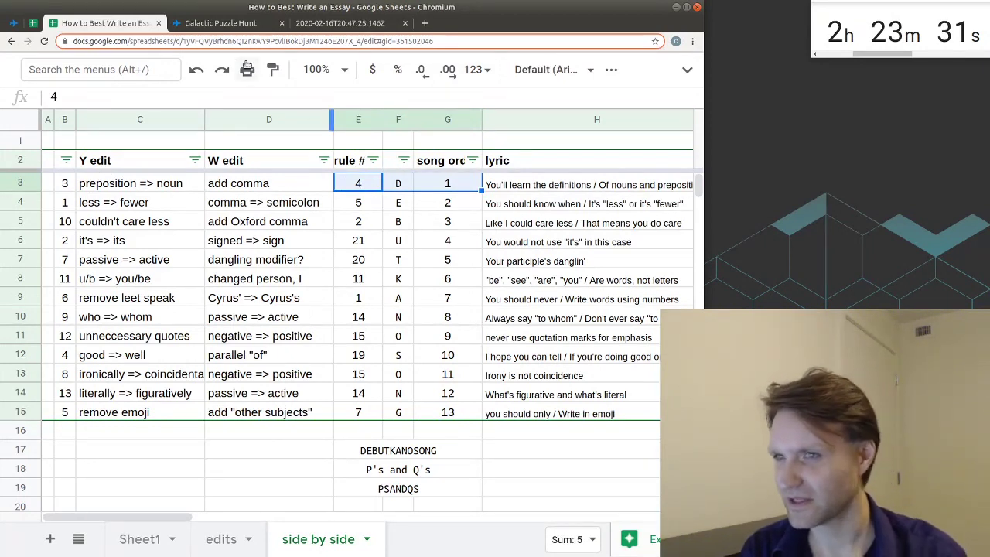
{"action": "left_click_drag", "start_coordinate": [373, 205], "coordinate": [514, 409]}
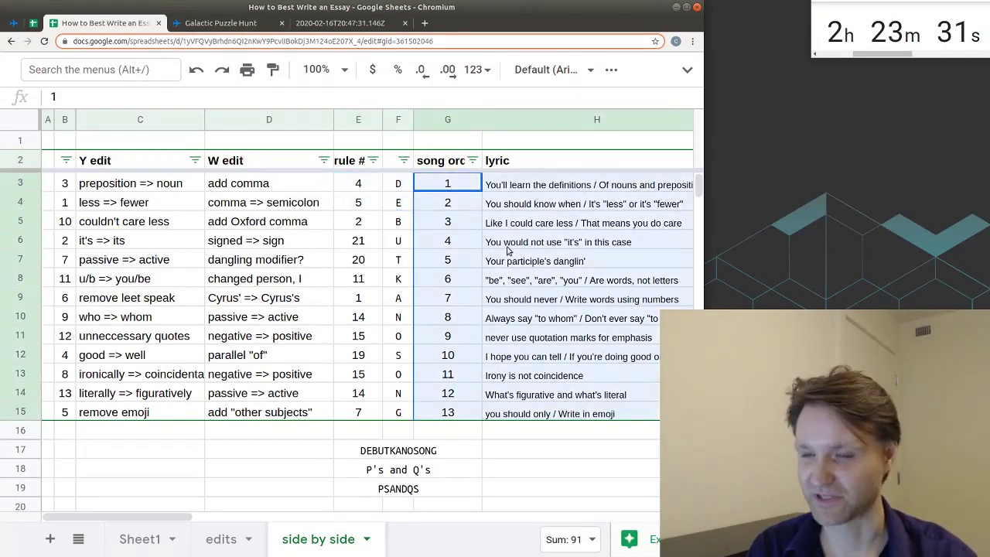
{"action": "left_click_drag", "start_coordinate": [372, 266], "coordinate": [425, 261]}
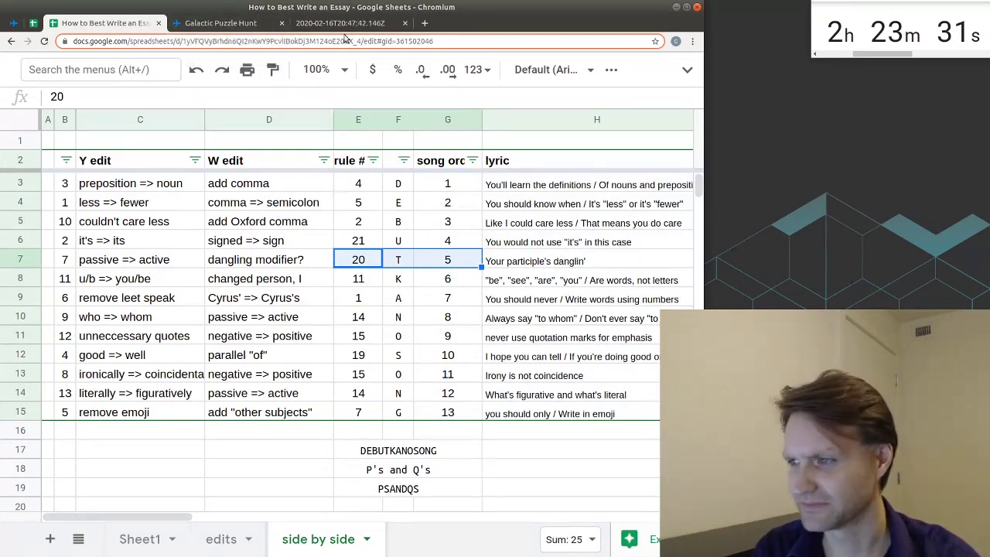
Step: Read the rest of the solution page through the Author's Notes, highlighting the sentence about split infinitives
{"action": "key", "text": "ctrl+Tab"}
{"action": "left_click_drag", "start_coordinate": [701, 115], "coordinate": [685, 325]}
{"action": "scroll", "coordinate": [165, 377], "scroll_direction": "down", "scroll_amount": 14}
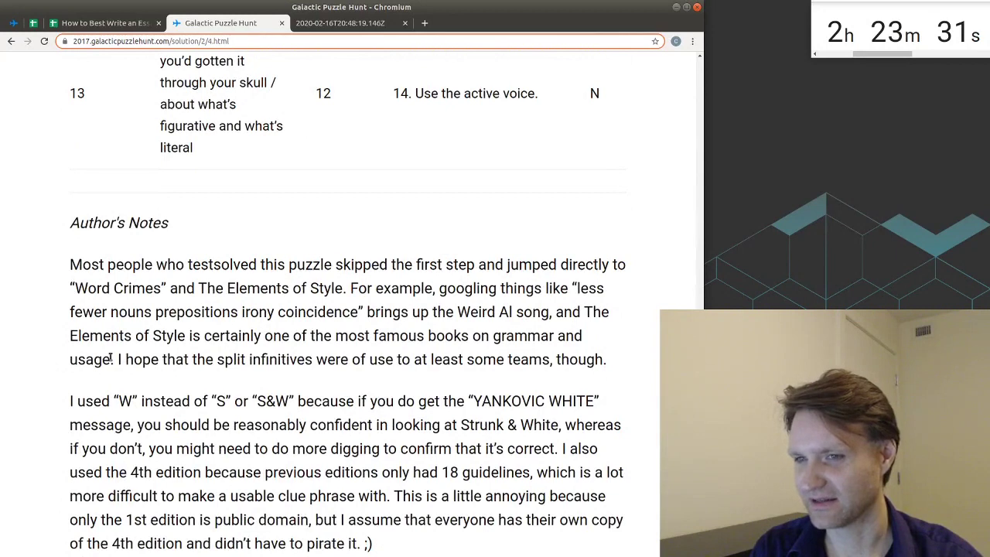
{"action": "left_click_drag", "start_coordinate": [117, 360], "coordinate": [611, 373]}
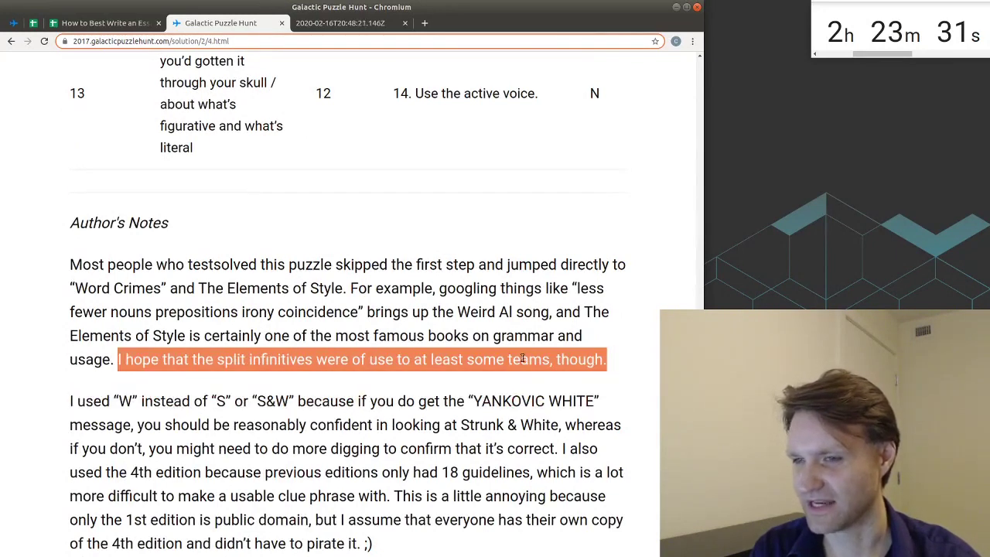
{"action": "scroll", "coordinate": [523, 359], "scroll_direction": "down", "scroll_amount": 3}
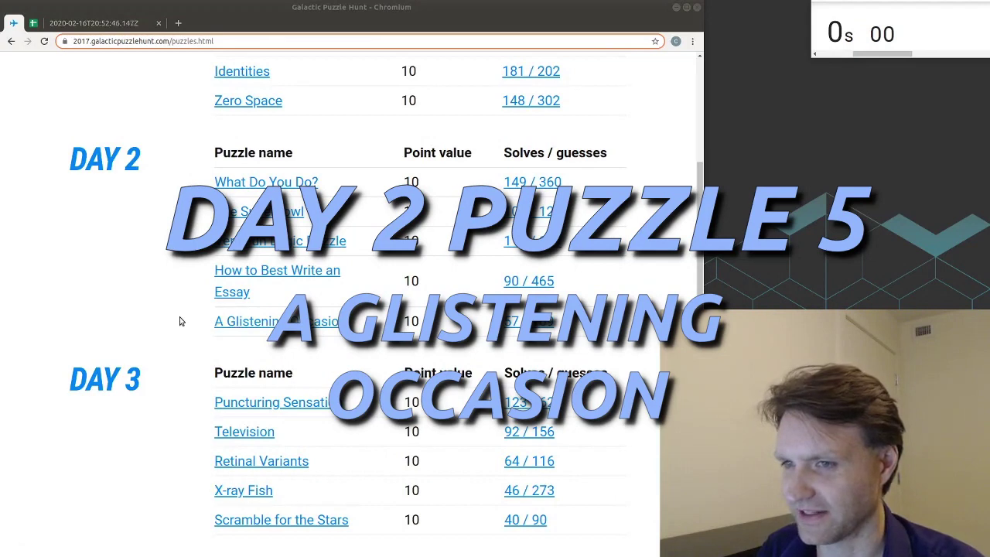
Step: Open the Day 2 puzzle A Glistening Occasion, start the solving timer and read the puzzle's flavour text and clues
{"action": "middle_click", "coordinate": [257, 321]}
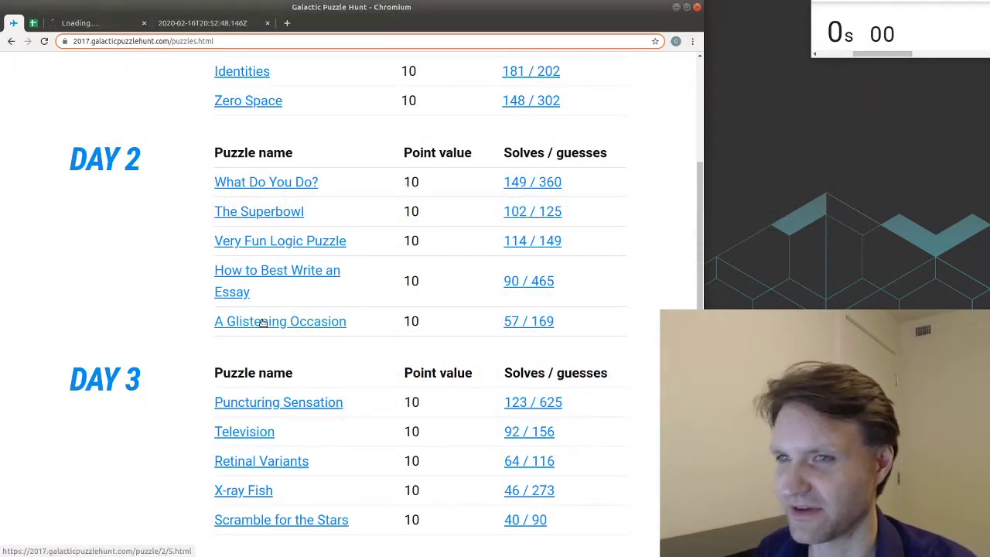
{"action": "left_click", "coordinate": [865, 39]}
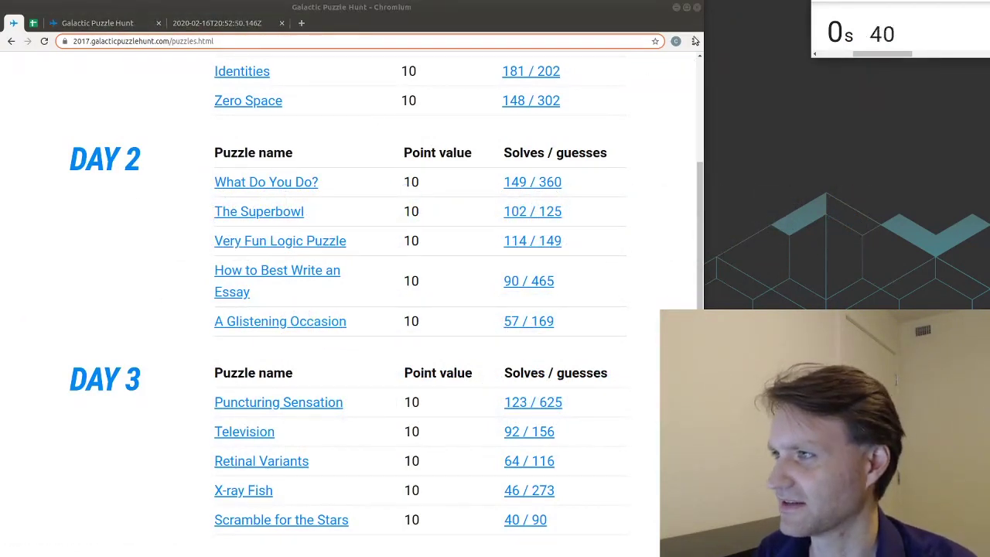
{"action": "left_click", "coordinate": [81, 23]}
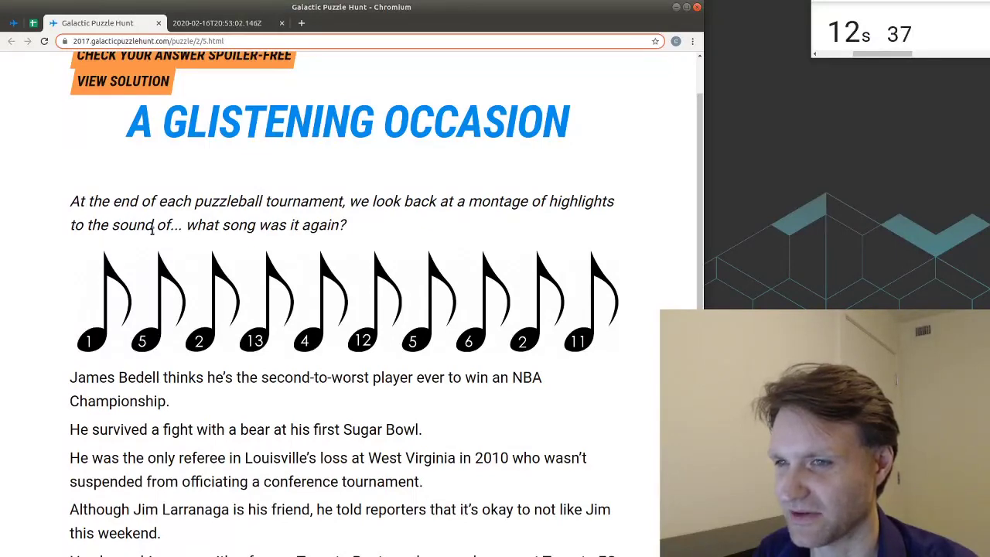
{"action": "scroll", "coordinate": [365, 223], "scroll_direction": "down", "scroll_amount": 3}
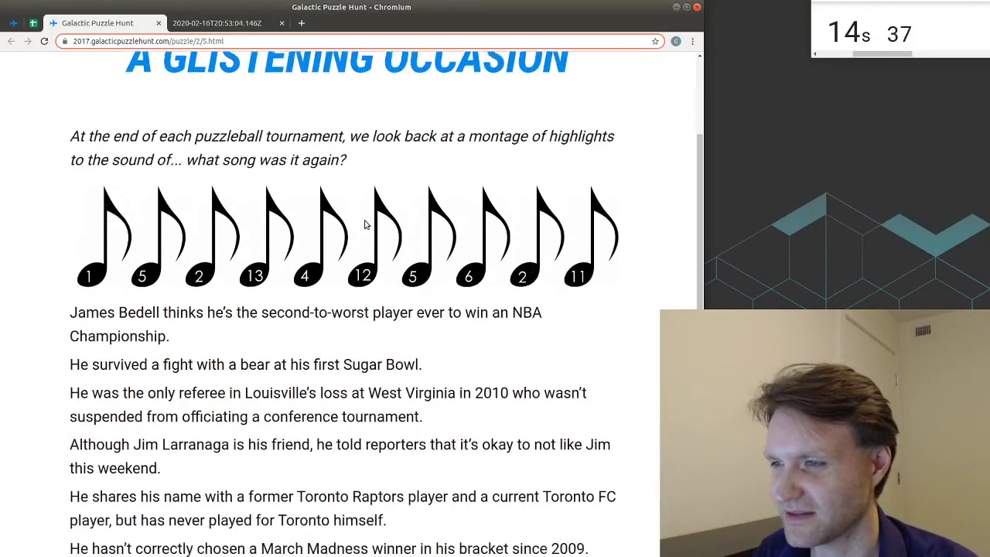
{"action": "scroll", "coordinate": [149, 246], "scroll_direction": "down", "scroll_amount": 2}
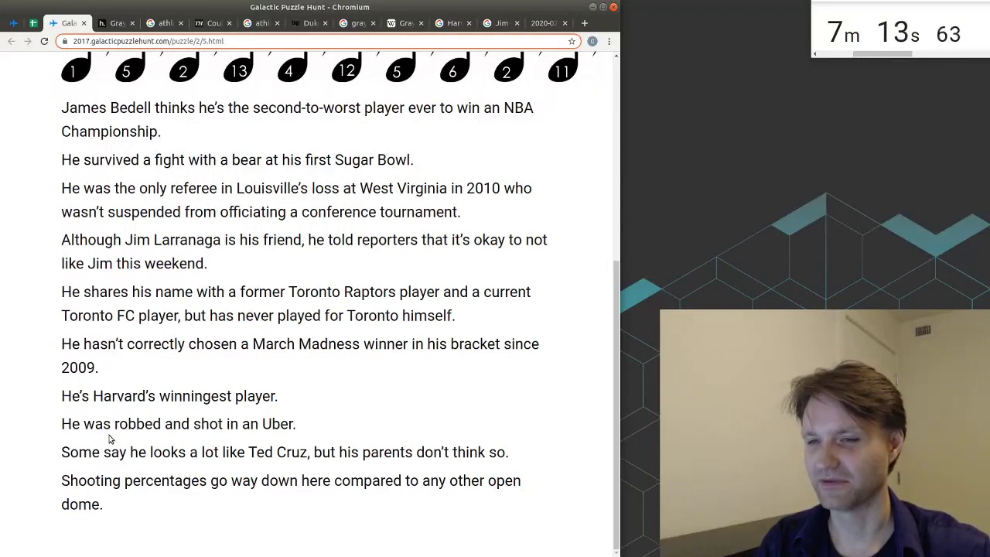
Step: Compare the Ted Cruz look-alike clue with the Heavy.com article on Grayson Allen's family
{"action": "triple_click", "coordinate": [72, 452]}
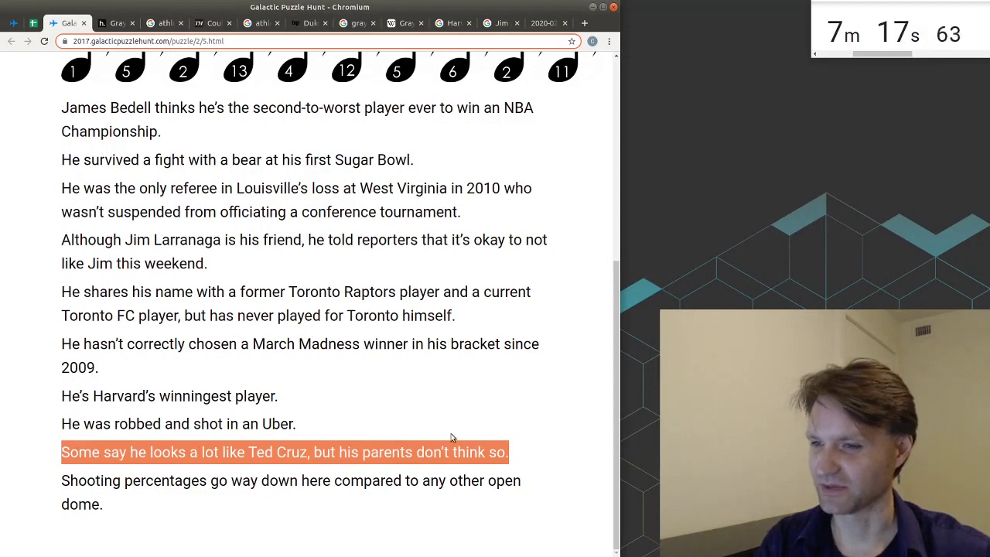
{"action": "left_click", "coordinate": [116, 26]}
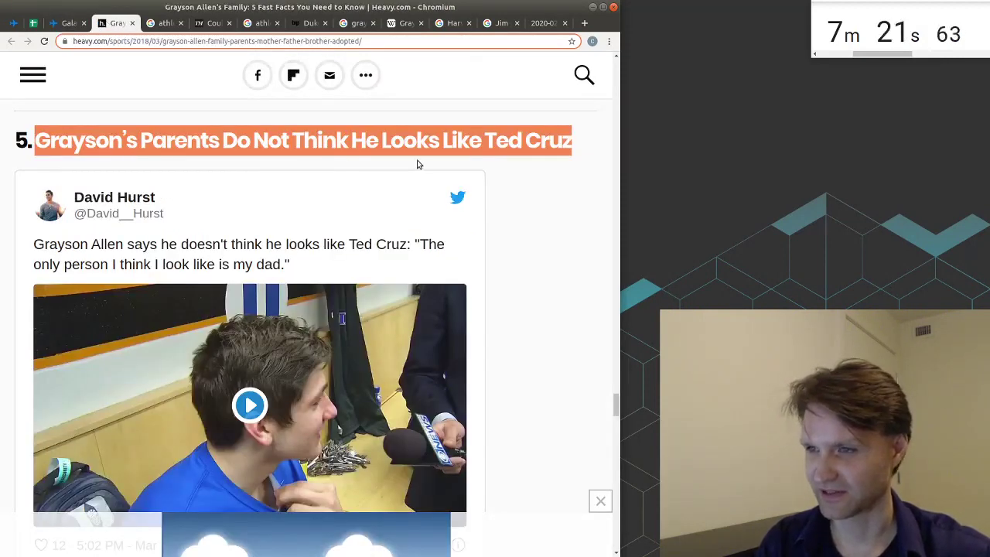
{"action": "left_click", "coordinate": [558, 238]}
{"action": "scroll", "coordinate": [558, 237], "scroll_direction": "down", "scroll_amount": 3}
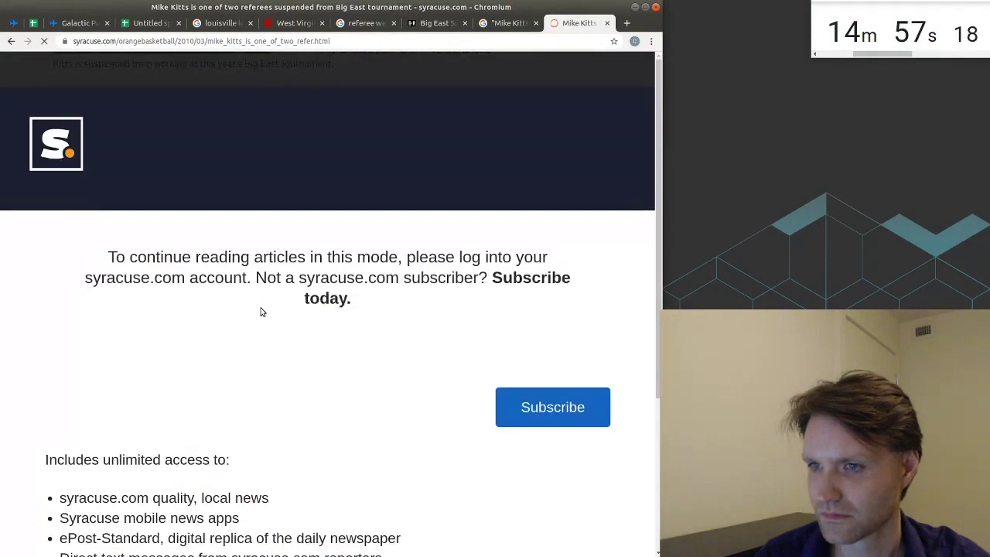
Step: Read the Morning Call article about the referees barred from the Big East tournament, dismissing the video overlay
{"action": "scroll", "coordinate": [460, 235], "scroll_direction": "down", "scroll_amount": 3}
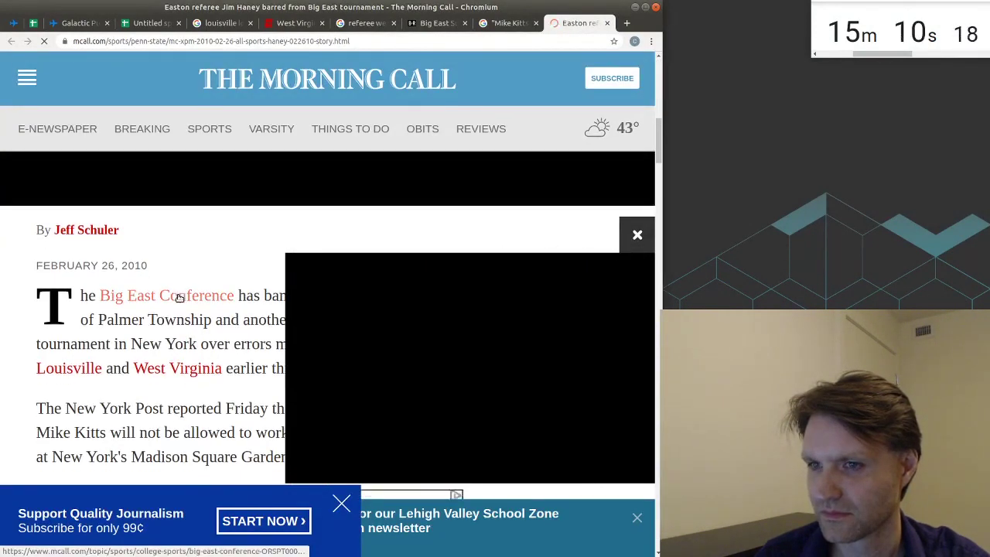
{"action": "scroll", "coordinate": [182, 292], "scroll_direction": "down", "scroll_amount": 3}
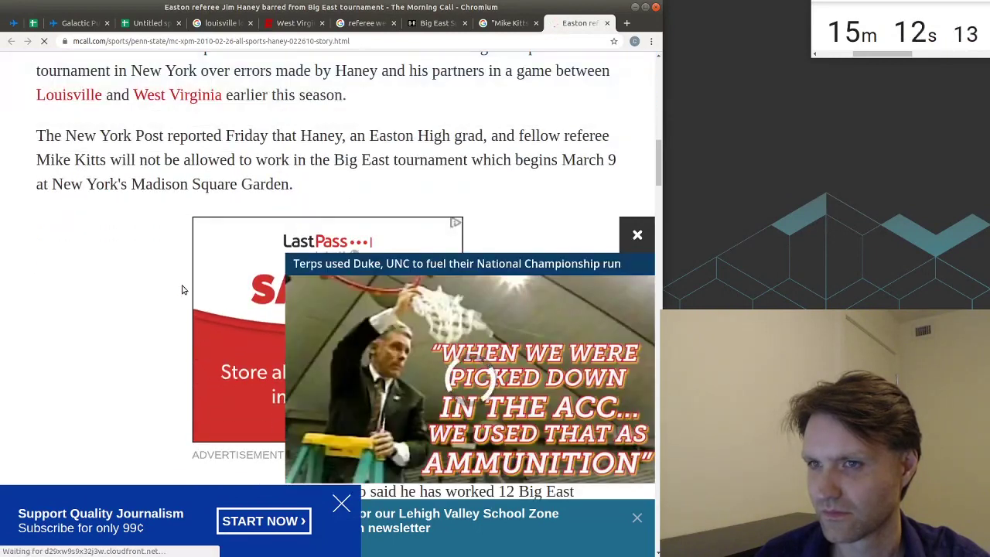
{"action": "left_click", "coordinate": [632, 240]}
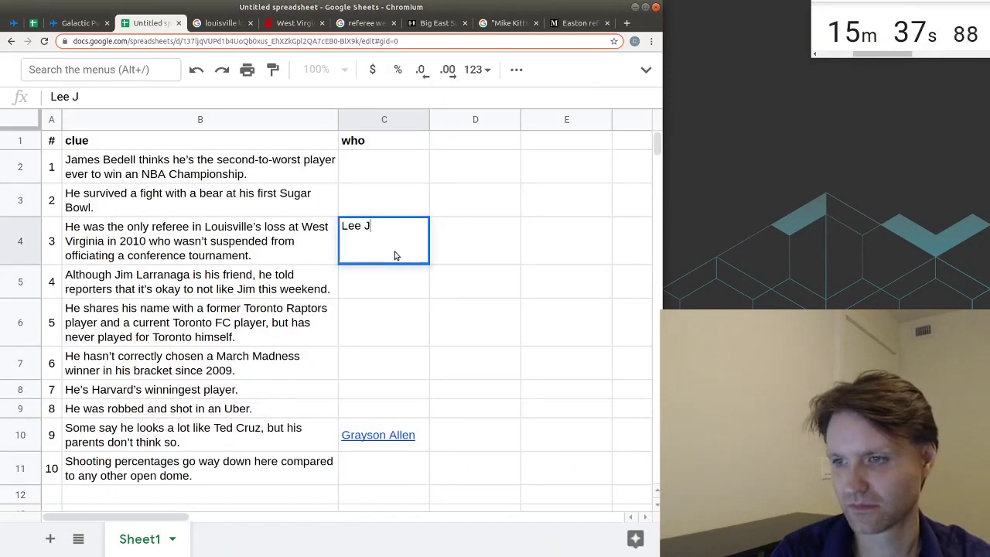
Step: Enter Lee Jones as the answer to clue 3, linked to the Morning Call article
{"action": "type", "text": "ones"}
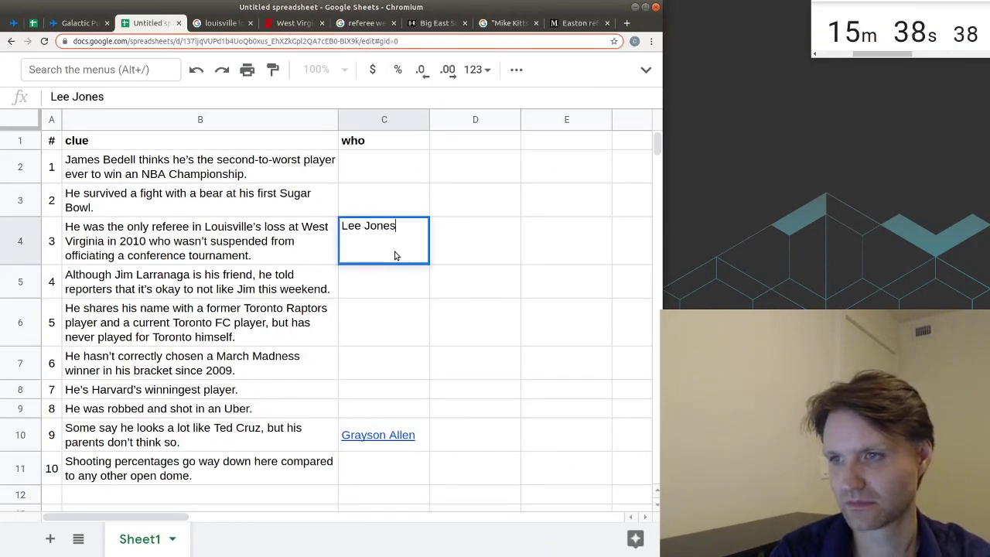
{"action": "key", "text": "ctrl+k"}
{"action": "key", "text": "ctrl+v"}
{"action": "key", "text": "Return"}
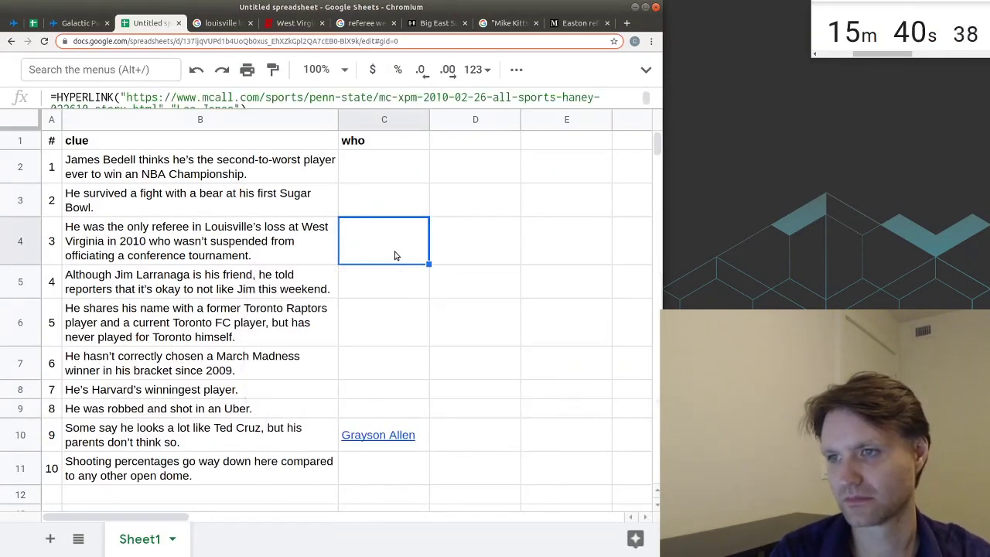
{"action": "left_click", "coordinate": [241, 248]}
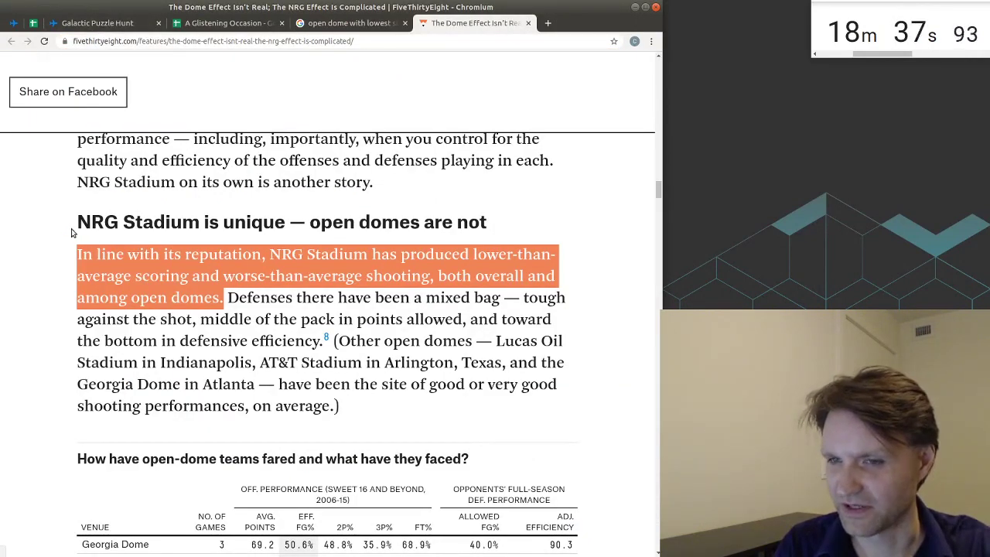
Step: Link the NRG Stadium answer for clue 10 to the FiveThirtyEight dome effect article and return to the unanswered clues
{"action": "left_click", "coordinate": [93, 23]}
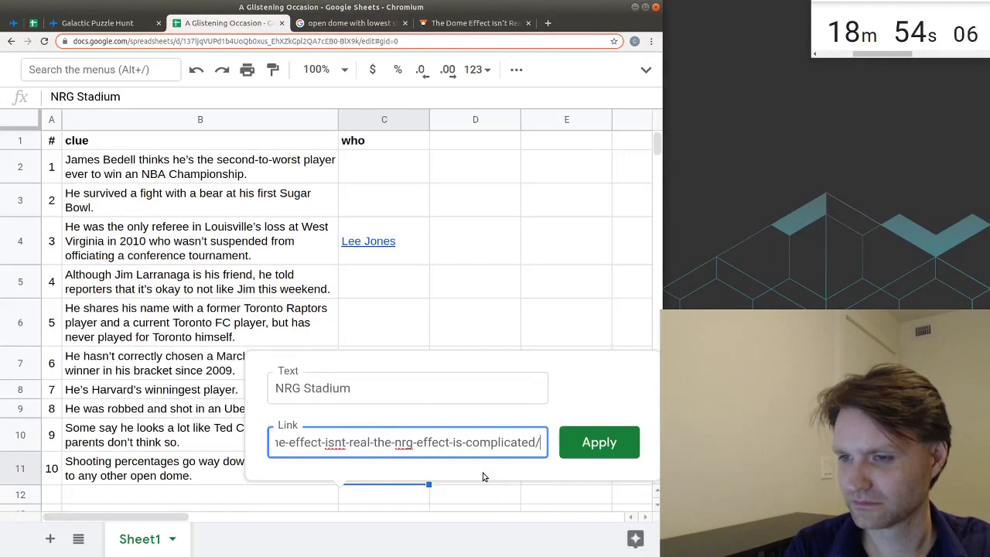
{"action": "key", "text": "Return"}
{"action": "key", "text": "Left"}
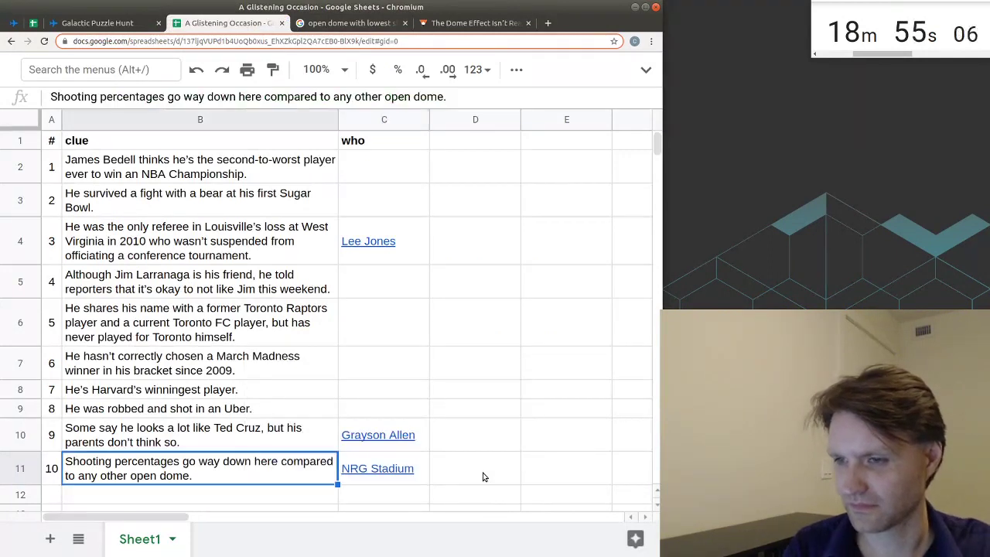
{"action": "key", "text": "Up"}
{"action": "key", "text": "Up"}
{"action": "key", "text": "Up"}
{"action": "key", "text": "Right"}
{"action": "key", "text": "Up"}
{"action": "key", "text": "Up"}
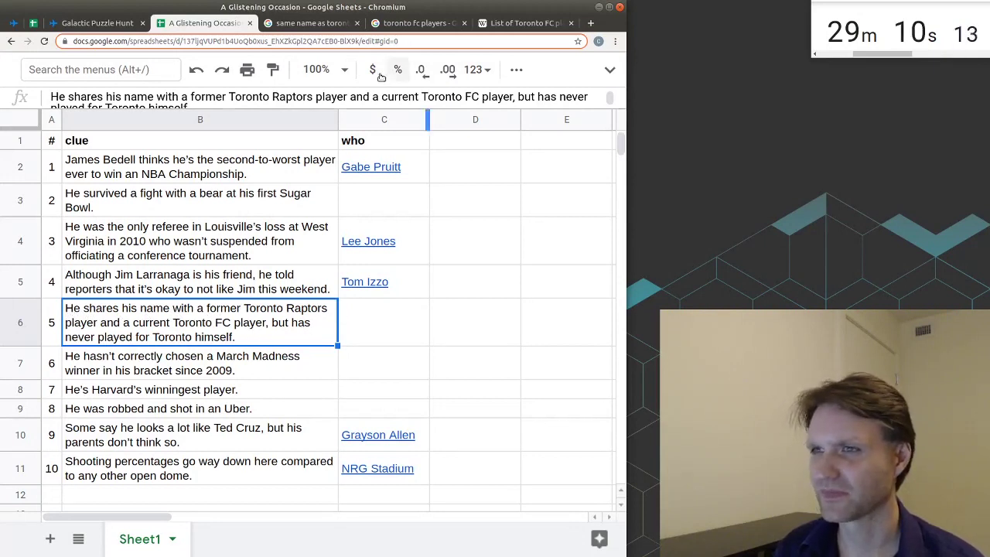
Step: Check Wikipedia's list of Toronto FC players for candidates for clue 5
{"action": "key", "text": "Tab"}
{"action": "left_click", "coordinate": [491, 24]}
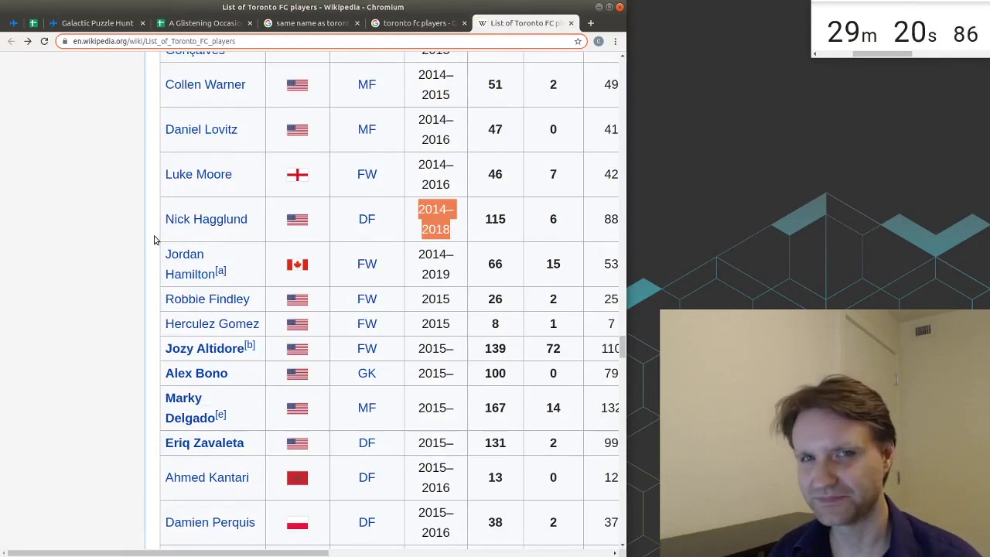
{"action": "mouse_move", "coordinate": [175, 222]}
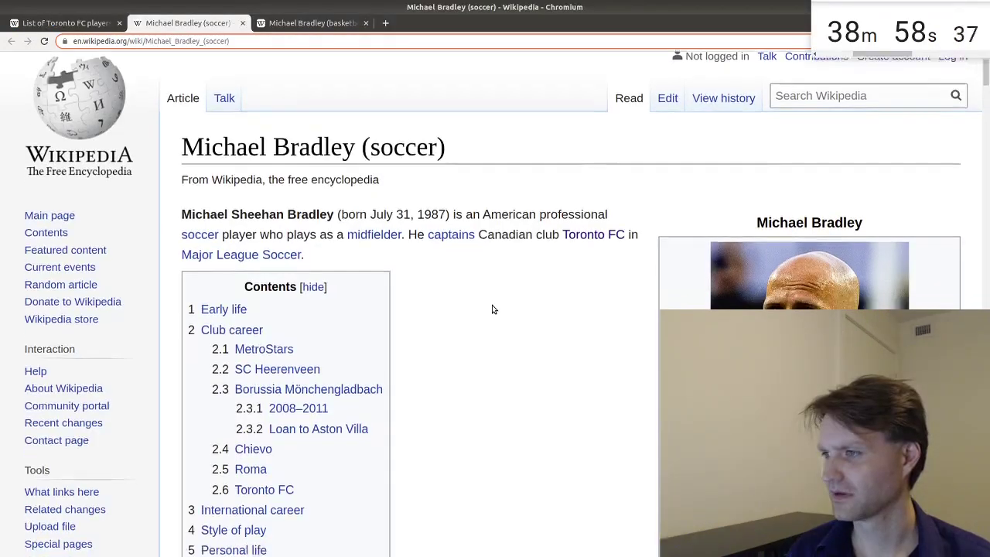
Step: Compare the Wikipedia articles on Michael Bradley the soccer player and the basketball player, highlighting Toronto Raptors in the latter's career history
{"action": "scroll", "coordinate": [492, 304], "scroll_direction": "down", "scroll_amount": 3}
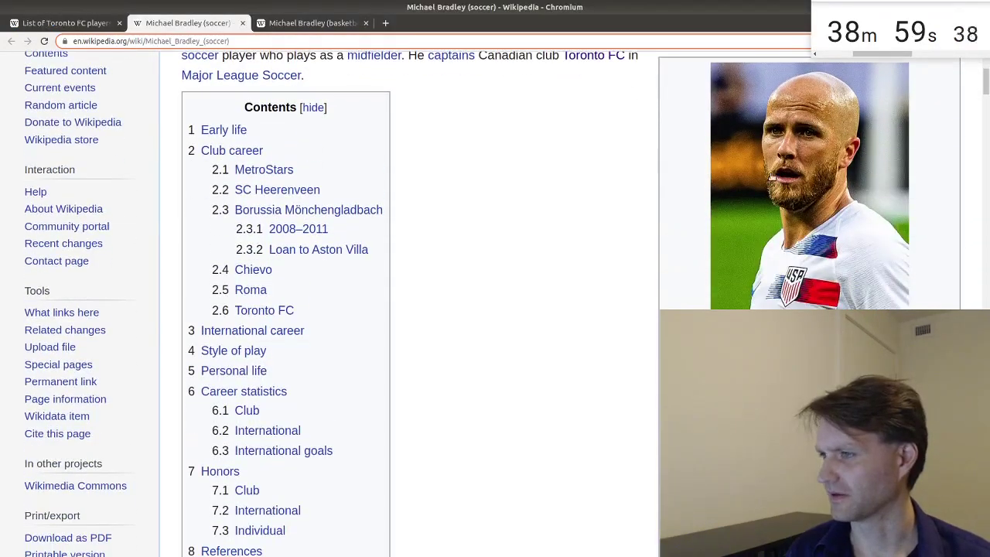
{"action": "scroll", "coordinate": [508, 232], "scroll_direction": "up", "scroll_amount": 2}
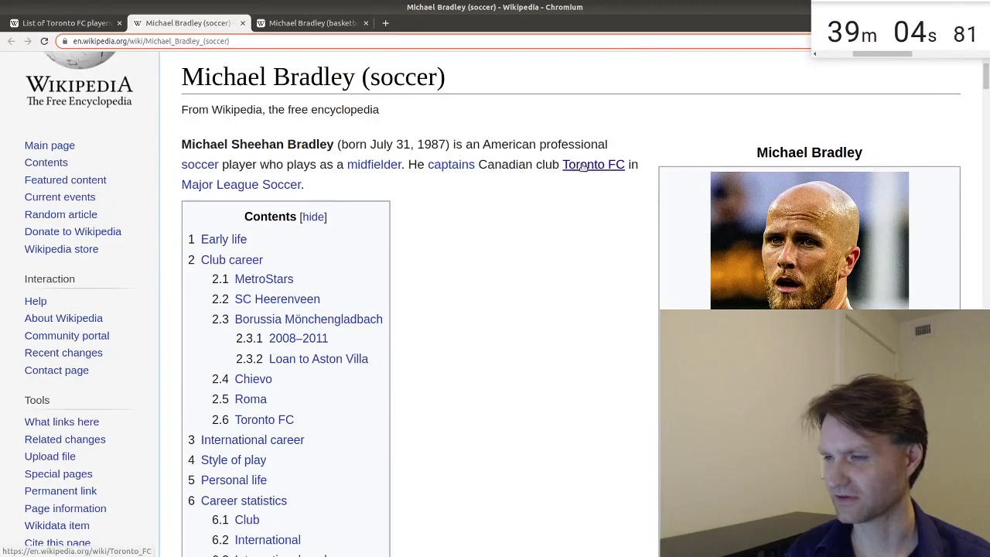
{"action": "scroll", "coordinate": [559, 204], "scroll_direction": "down", "scroll_amount": 1}
{"action": "scroll", "coordinate": [557, 204], "scroll_direction": "up", "scroll_amount": 1}
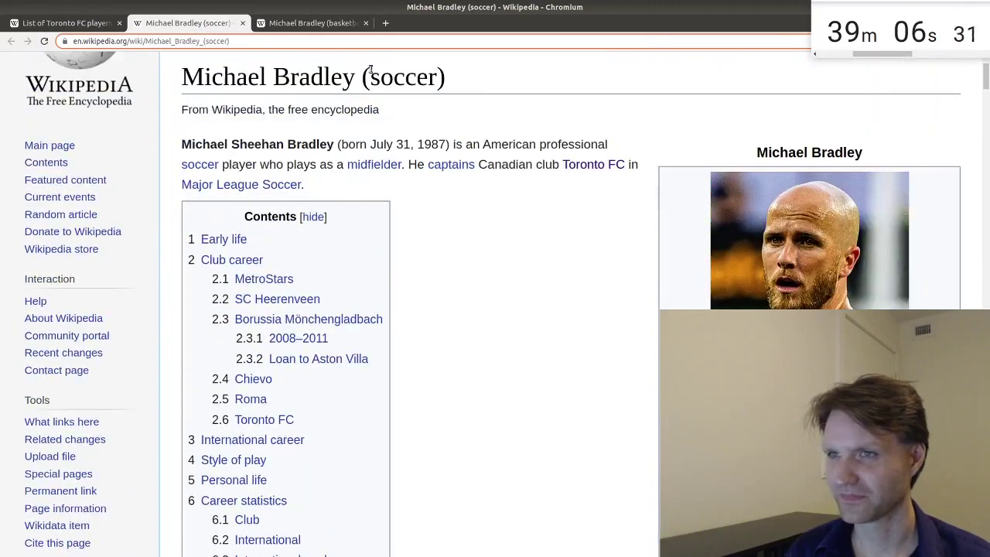
{"action": "left_click", "coordinate": [317, 25]}
{"action": "scroll", "coordinate": [557, 221], "scroll_direction": "down", "scroll_amount": 3}
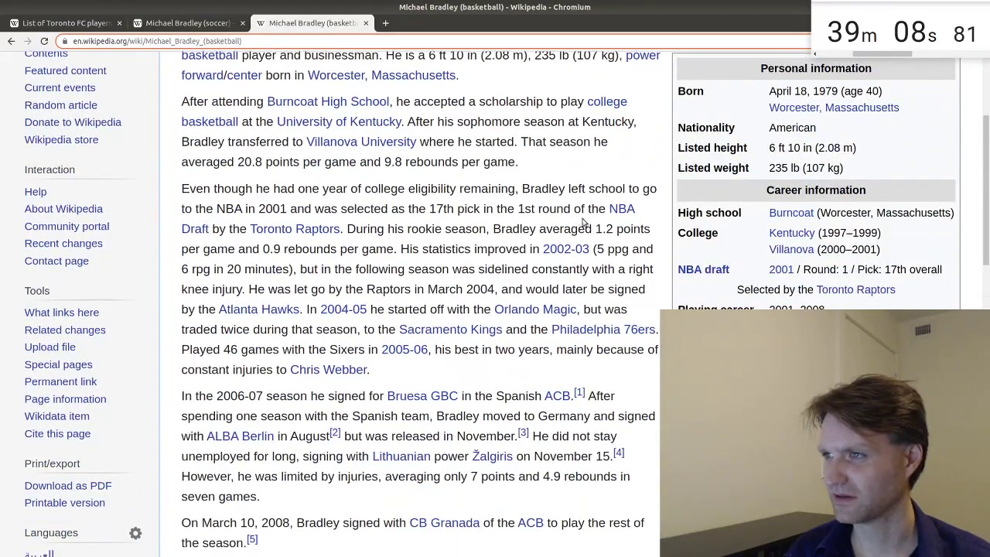
{"action": "scroll", "coordinate": [696, 222], "scroll_direction": "up", "scroll_amount": 2}
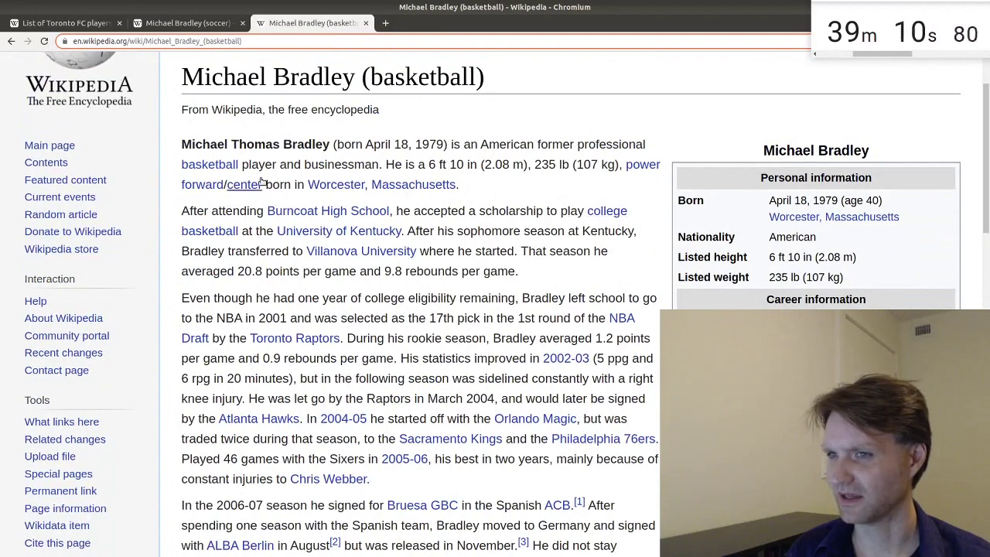
{"action": "scroll", "coordinate": [829, 108], "scroll_direction": "down", "scroll_amount": 5}
{"action": "left_click_drag", "start_coordinate": [762, 119], "coordinate": [873, 120]}
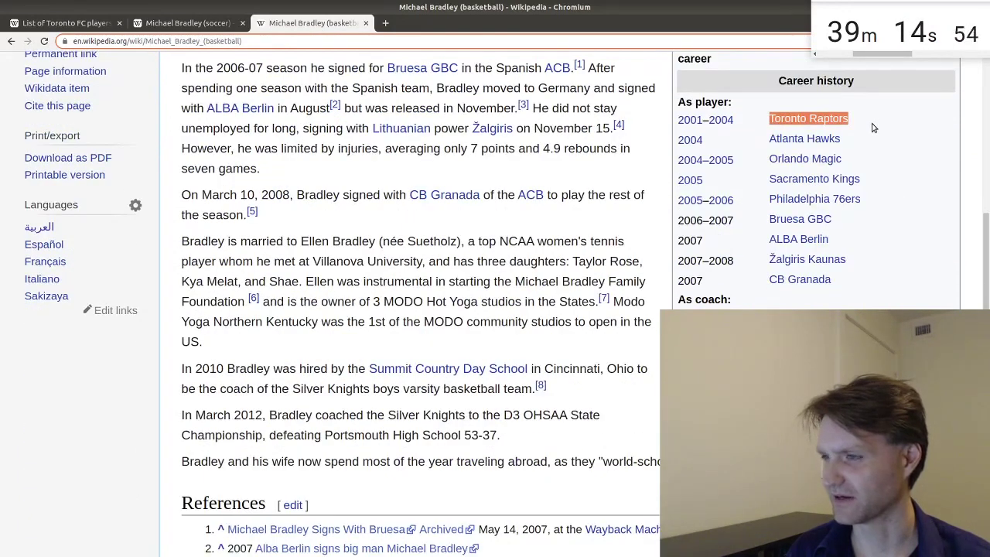
Step: Look through Wikipedia's Michael Bradley name list and open the article on the Canadian football player Mike Bradley
{"action": "left_click", "coordinate": [385, 22]}
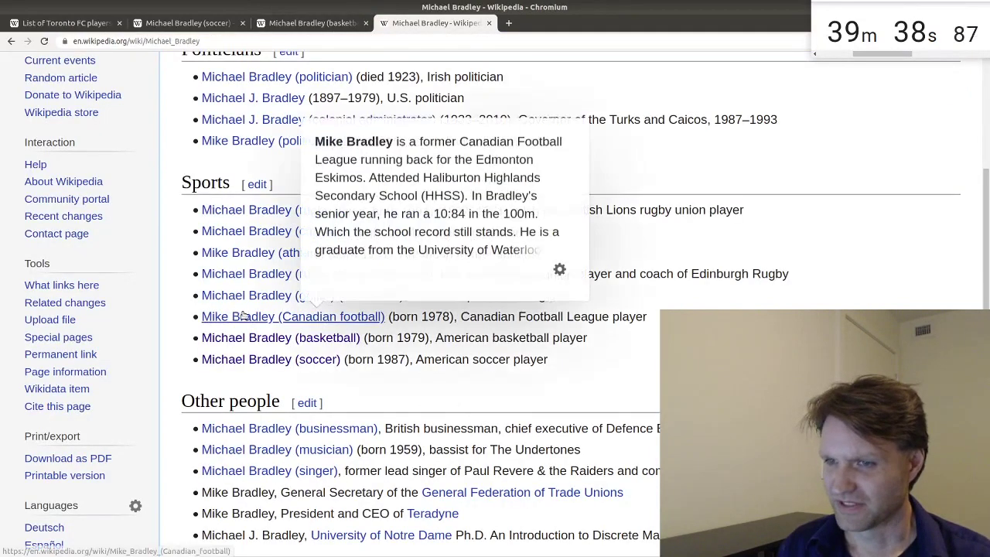
{"action": "middle_click", "coordinate": [244, 315]}
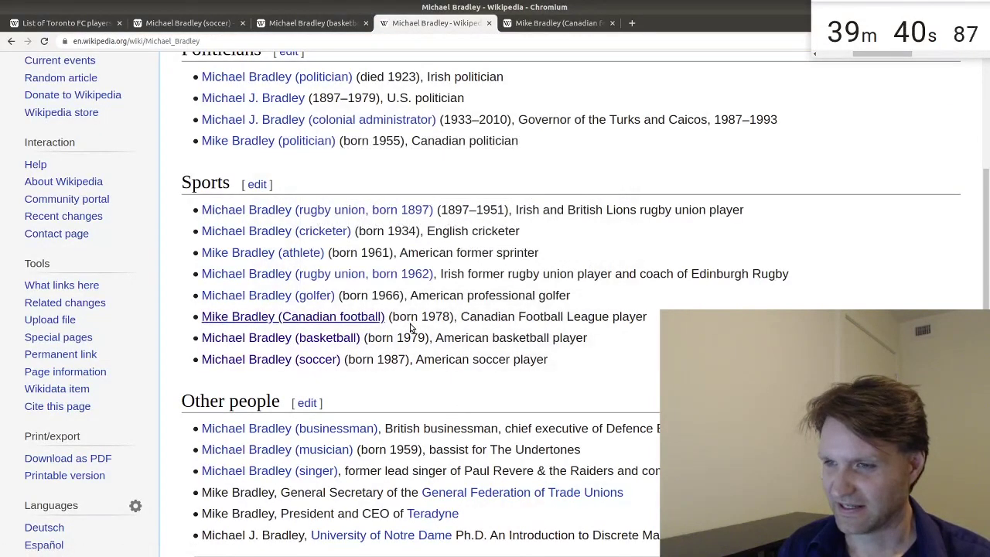
{"action": "left_click", "coordinate": [560, 24]}
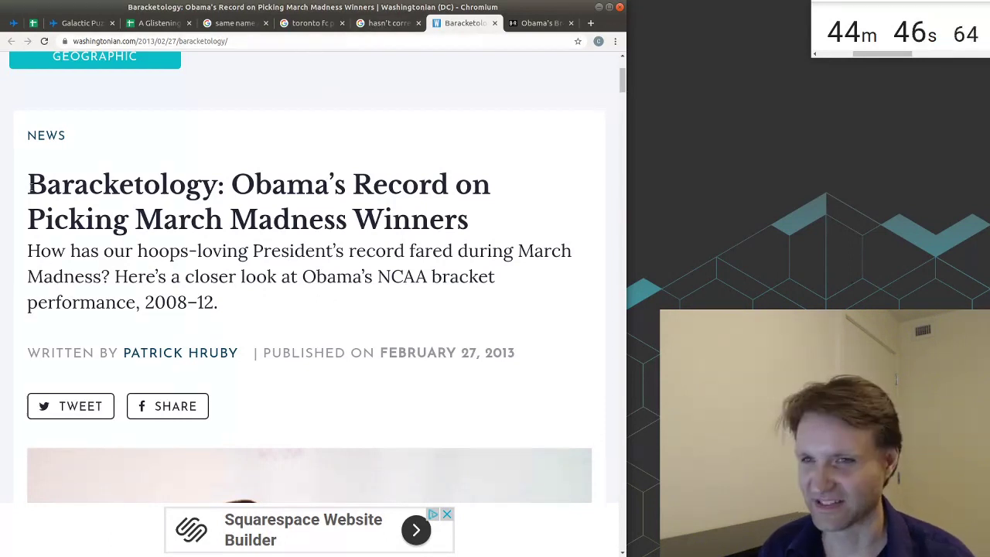
Step: Read the Washingtonian article on Obama's March Madness picks for clue 6, and open the male career achievements page for the Harvard clue
{"action": "left_click", "coordinate": [244, 309]}
{"action": "scroll", "coordinate": [255, 325], "scroll_direction": "down", "scroll_amount": 3}
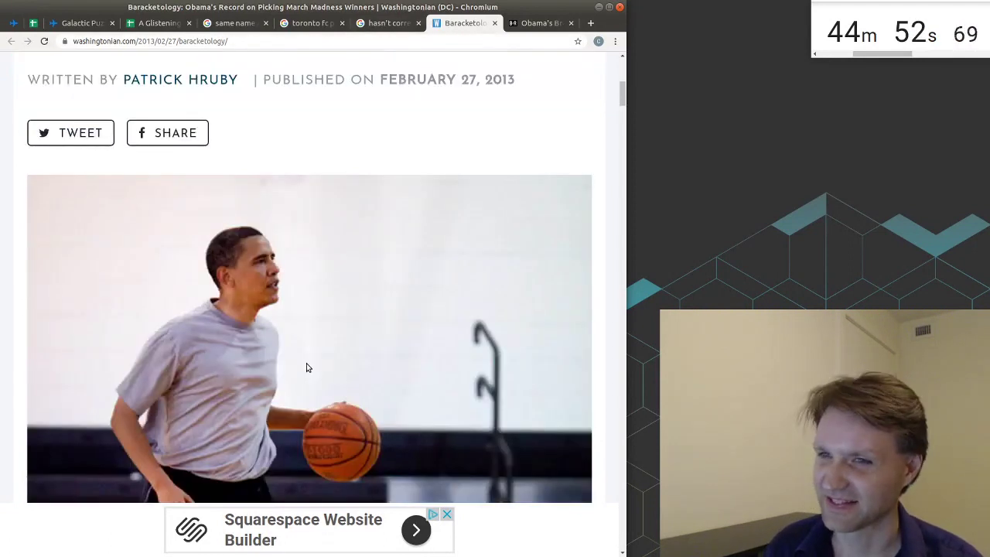
{"action": "scroll", "coordinate": [302, 348], "scroll_direction": "down", "scroll_amount": 7}
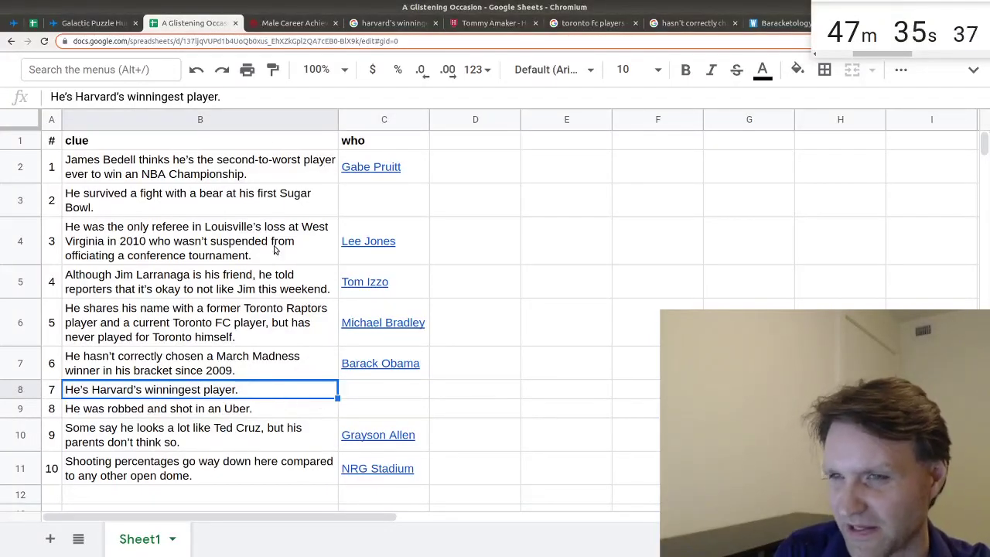
{"action": "left_click", "coordinate": [291, 23]}
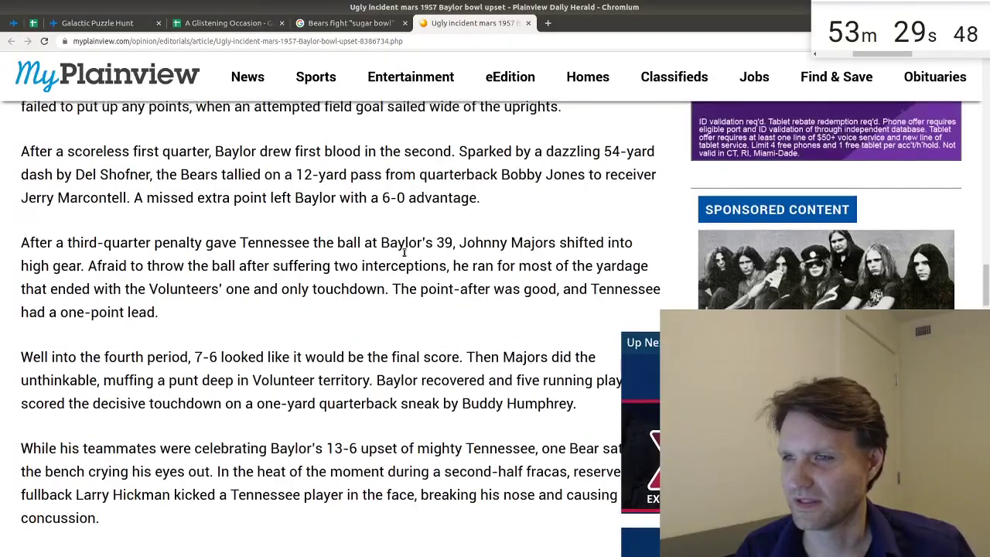
Step: Read the Plainview Daily Herald article on Baylor's 1957 Sugar Bowl upset, highlighting the phrase "drew first blood"
{"action": "scroll", "coordinate": [404, 252], "scroll_direction": "up", "scroll_amount": 1}
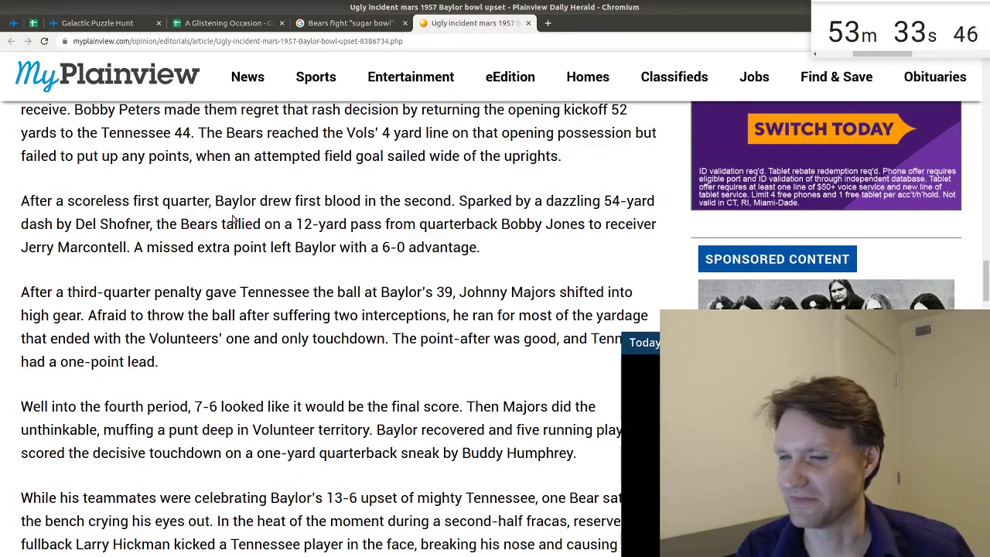
{"action": "scroll", "coordinate": [294, 308], "scroll_direction": "down", "scroll_amount": 1}
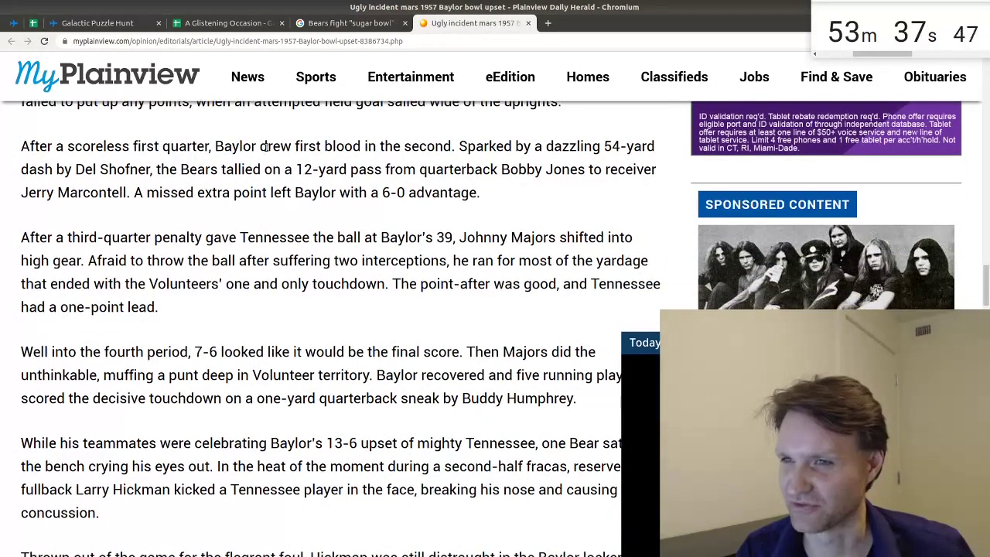
{"action": "left_click_drag", "start_coordinate": [262, 147], "coordinate": [360, 147]}
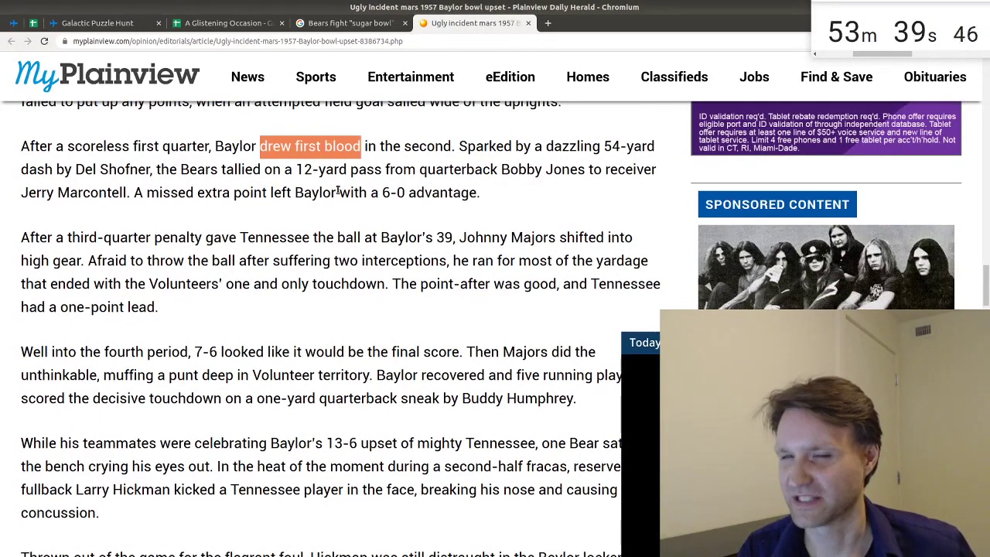
{"action": "scroll", "coordinate": [338, 191], "scroll_direction": "down", "scroll_amount": 3}
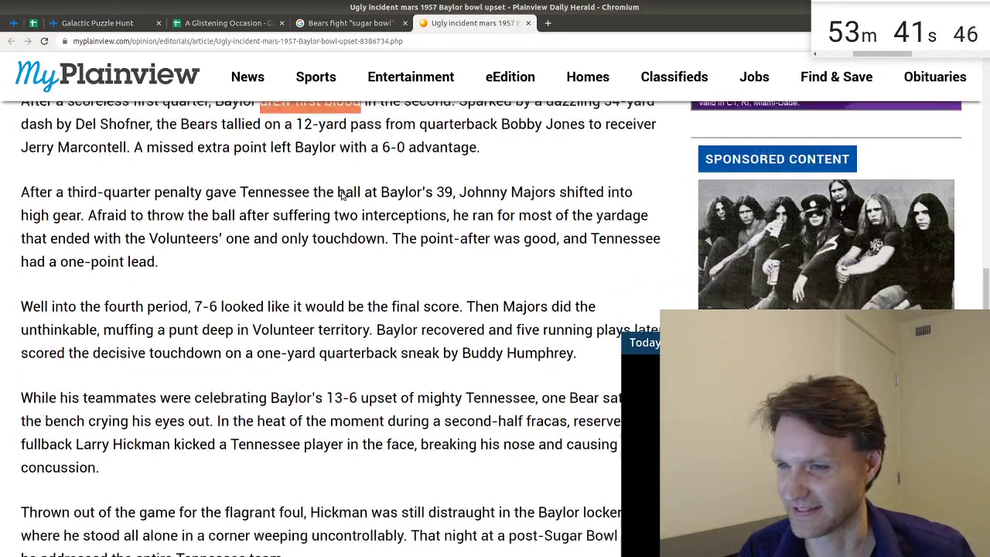
{"action": "left_click_drag", "start_coordinate": [471, 224], "coordinate": [543, 222]}
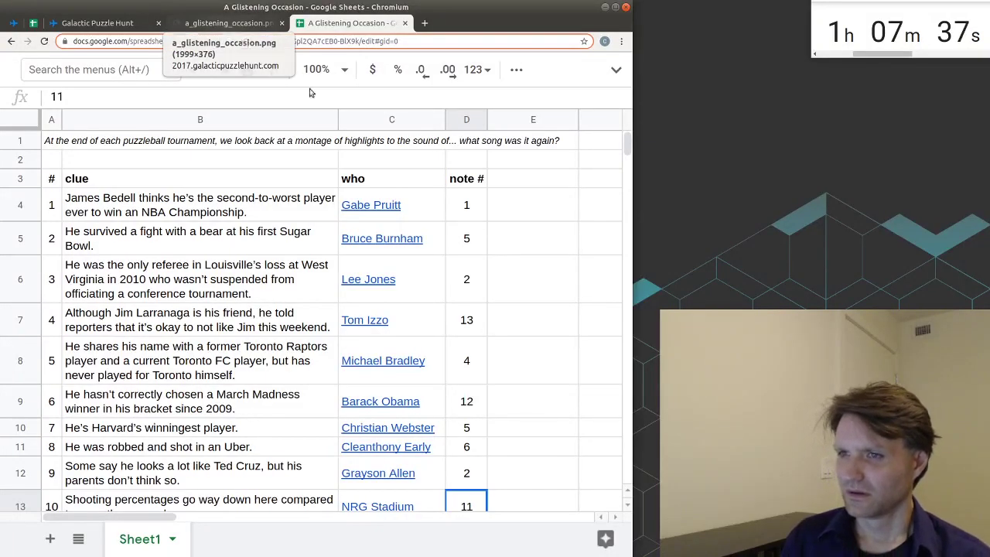
Step: Compare the note # column of the sheet with the numbered music notes in the puzzle image
{"action": "left_click", "coordinate": [472, 210]}
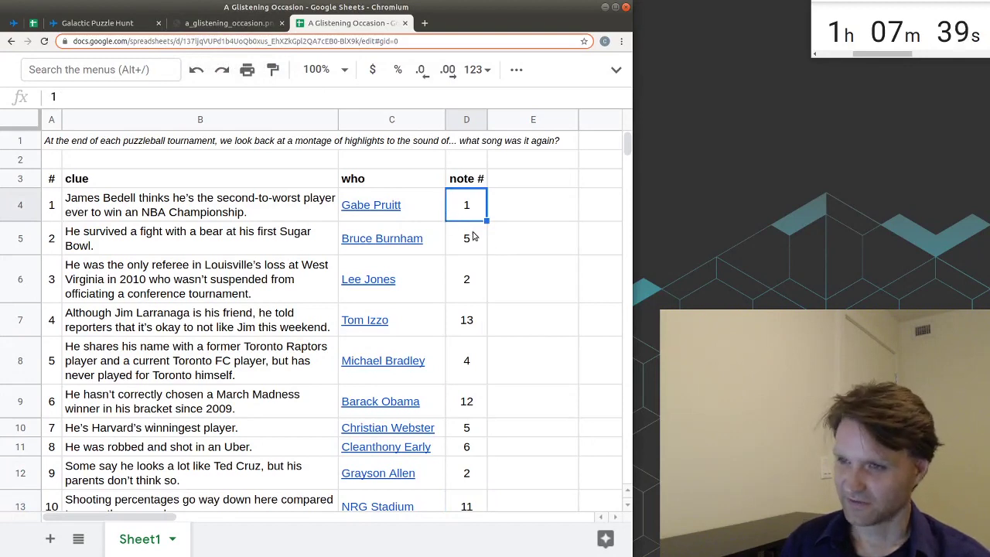
{"action": "left_click", "coordinate": [246, 27]}
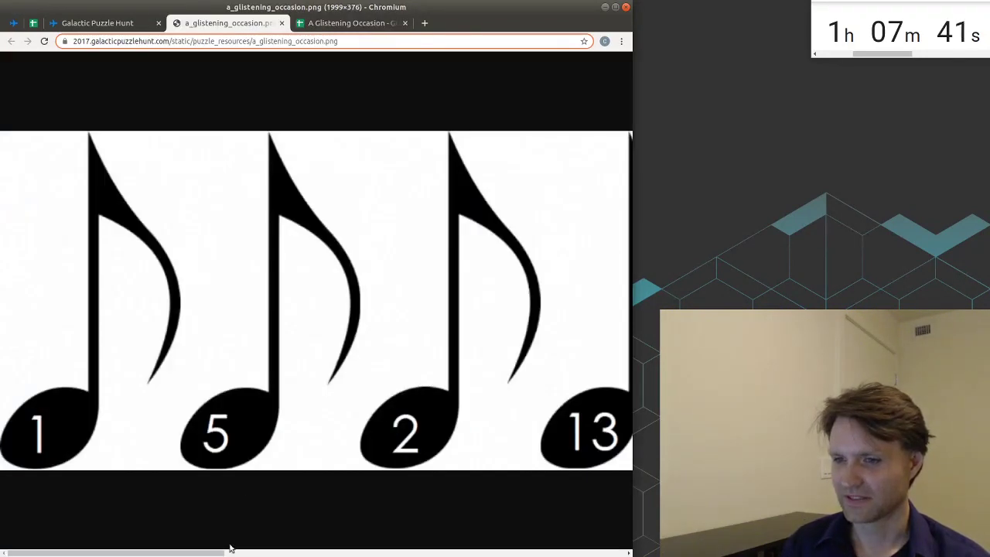
{"action": "left_click", "coordinate": [358, 23]}
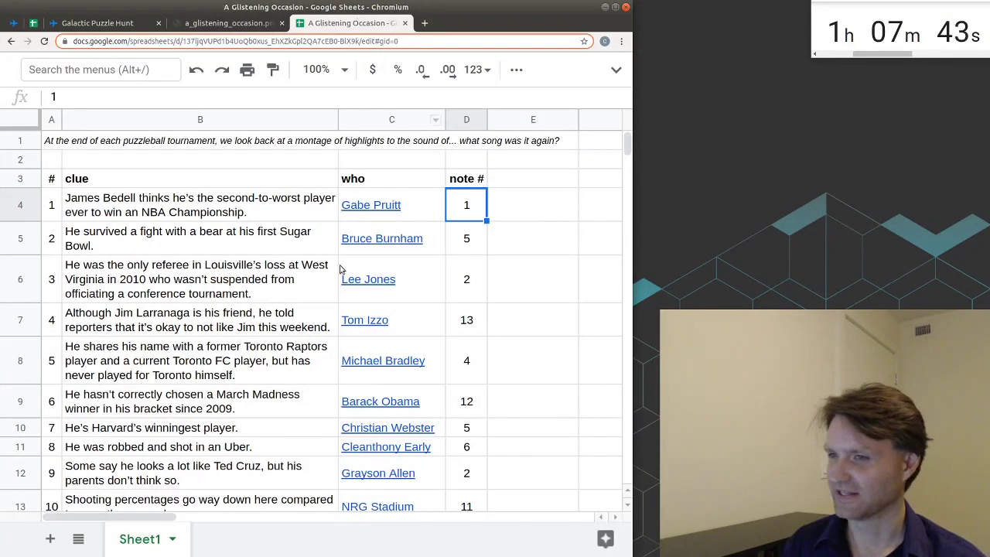
Step: Check the Tom Izzo and Barack Obama answers against their note numbers as possible letter indexes
{"action": "scroll", "coordinate": [447, 242], "scroll_direction": "down", "scroll_amount": 1}
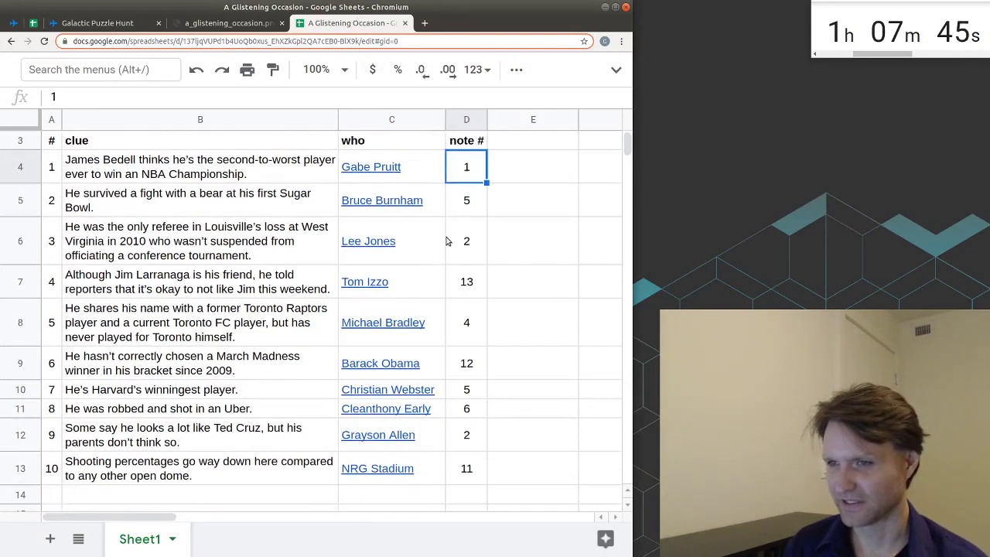
{"action": "left_click", "coordinate": [412, 291]}
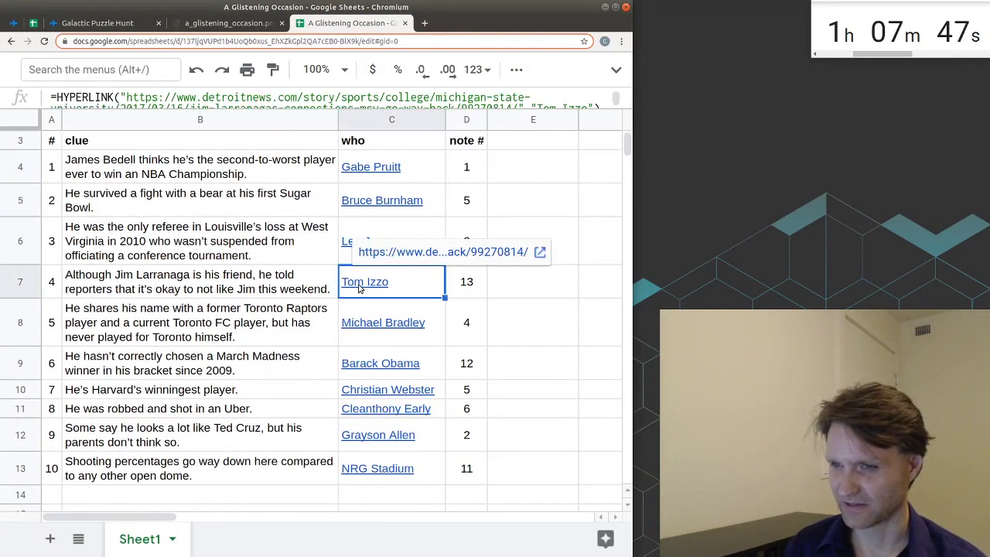
{"action": "left_click", "coordinate": [480, 292]}
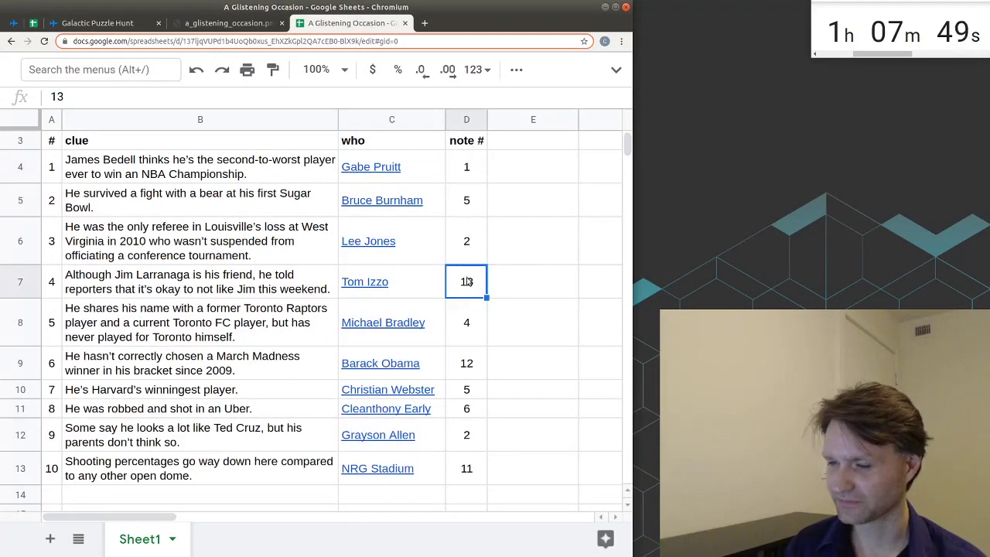
{"action": "left_click", "coordinate": [364, 376]}
{"action": "left_click", "coordinate": [460, 378]}
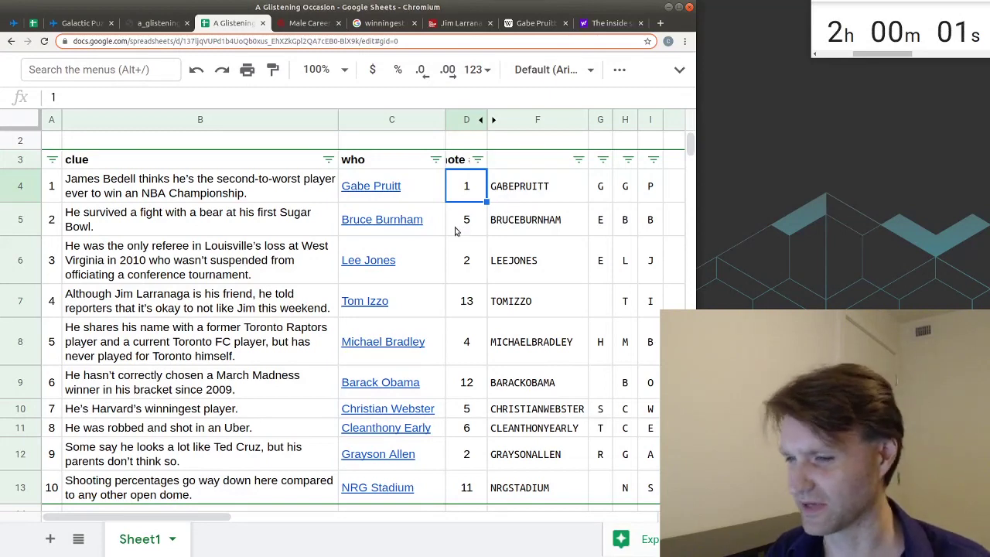
Step: Recheck the referee, Barack Obama and NRG Stadium answers in the sheet against their note numbers
{"action": "left_click", "coordinate": [441, 390]}
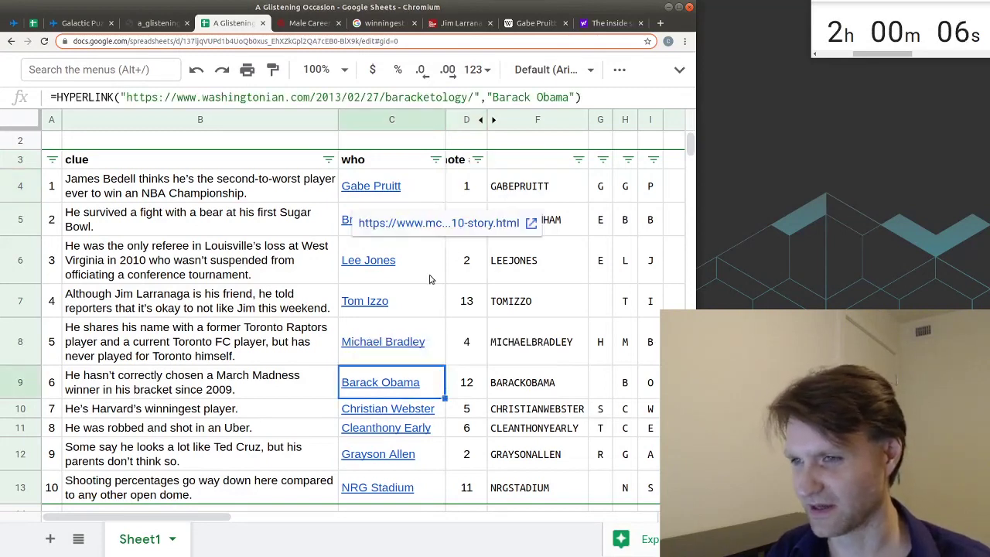
{"action": "left_click", "coordinate": [431, 279]}
{"action": "left_click", "coordinate": [434, 398]}
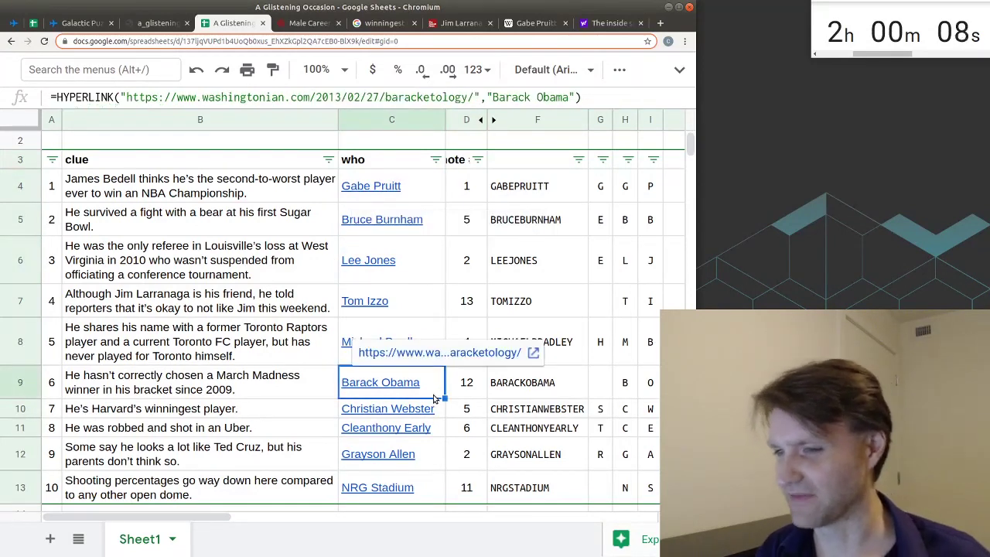
{"action": "left_click", "coordinate": [430, 494]}
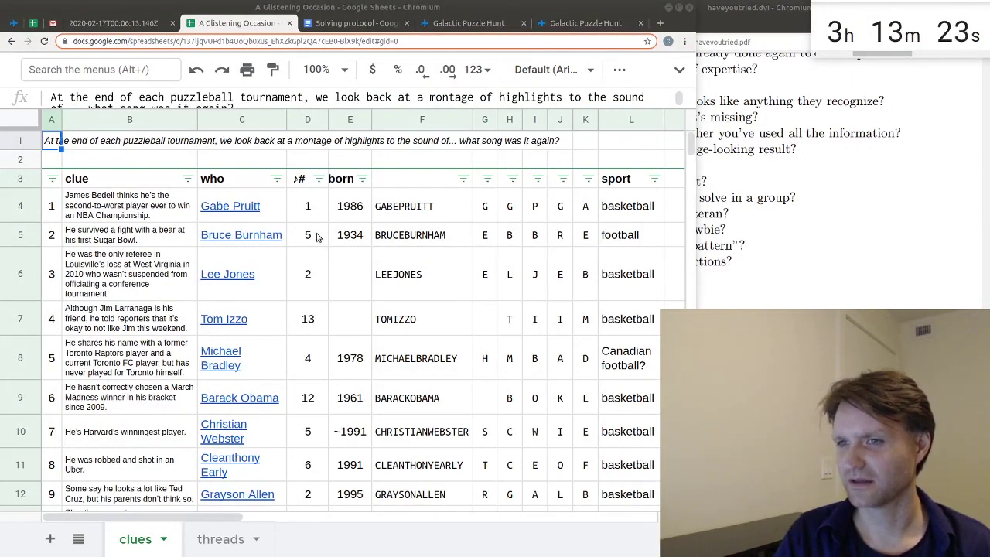
Step: Review the note numbers, birth years, indexed letters and sports recorded for the ten clues
{"action": "scroll", "coordinate": [263, 396], "scroll_direction": "down", "scroll_amount": 1}
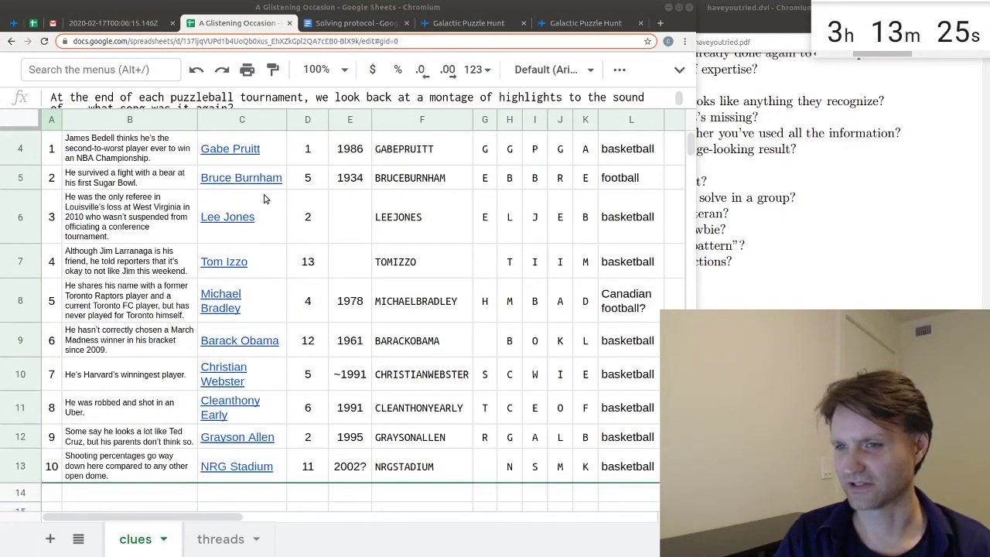
{"action": "scroll", "coordinate": [280, 322], "scroll_direction": "up", "scroll_amount": 1}
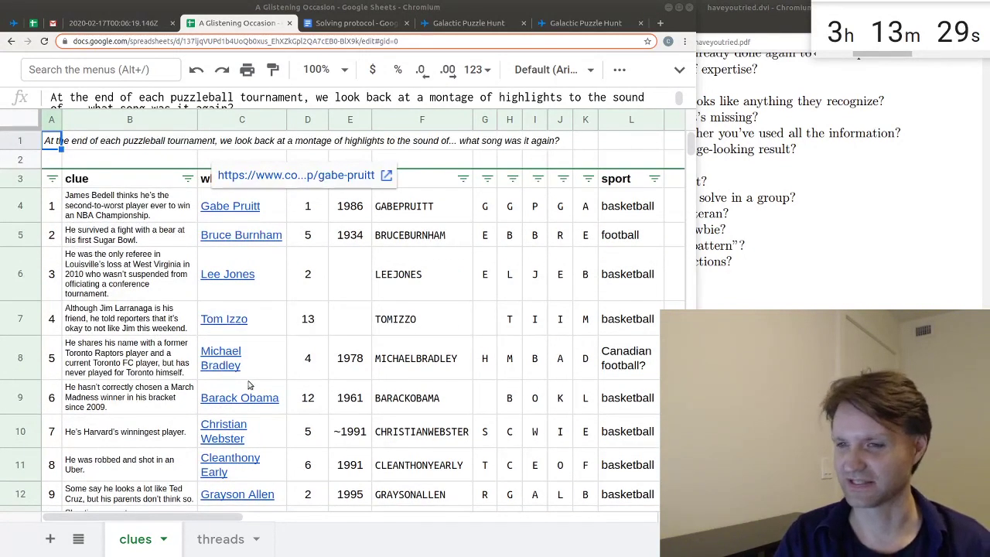
{"action": "left_click", "coordinate": [308, 274]}
Step: Review the four observations about the clues recorded in the threads sheet
{"action": "left_click", "coordinate": [206, 540]}
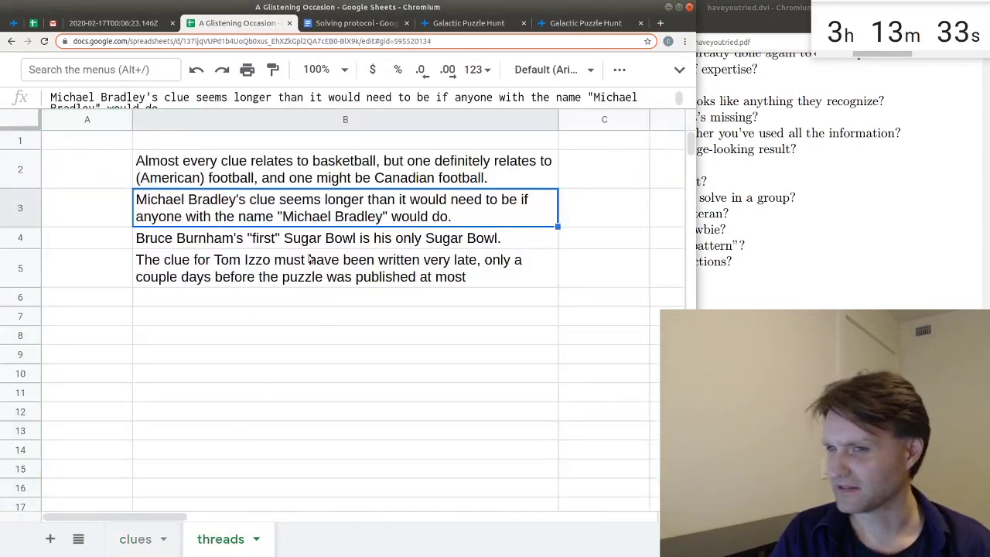
{"action": "left_click", "coordinate": [320, 190]}
{"action": "left_click_drag", "start_coordinate": [335, 177], "coordinate": [324, 272]}
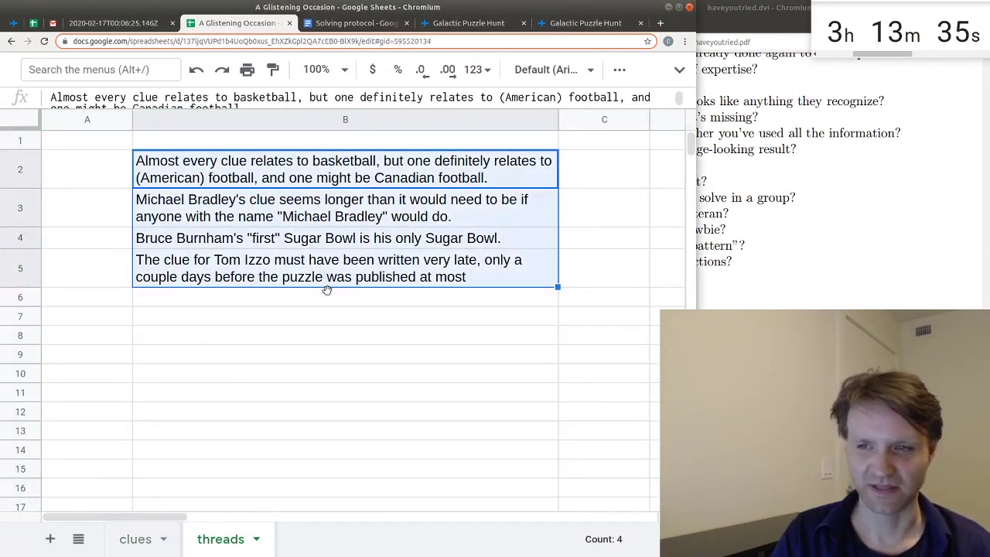
{"action": "left_click", "coordinate": [324, 299]}
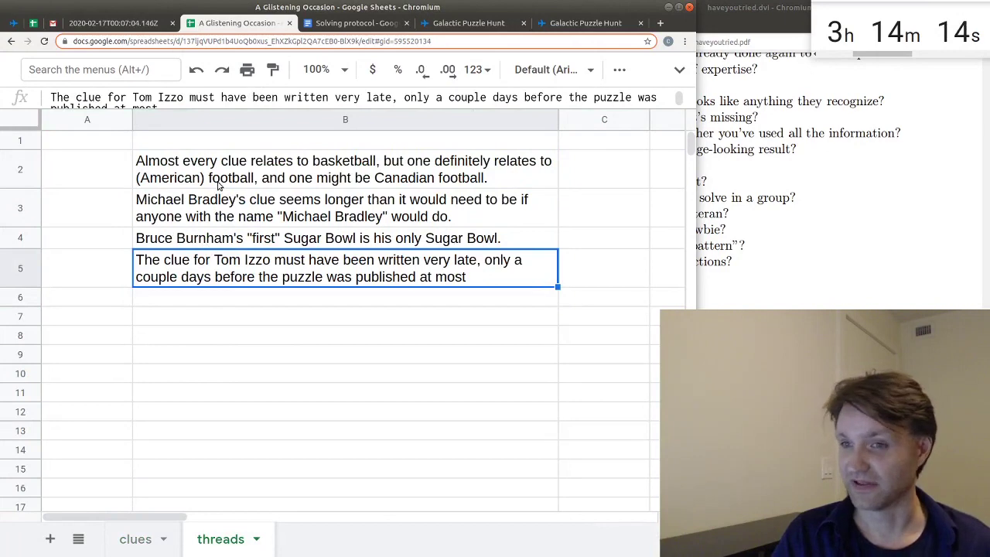
{"action": "left_click_drag", "start_coordinate": [220, 184], "coordinate": [224, 275]}
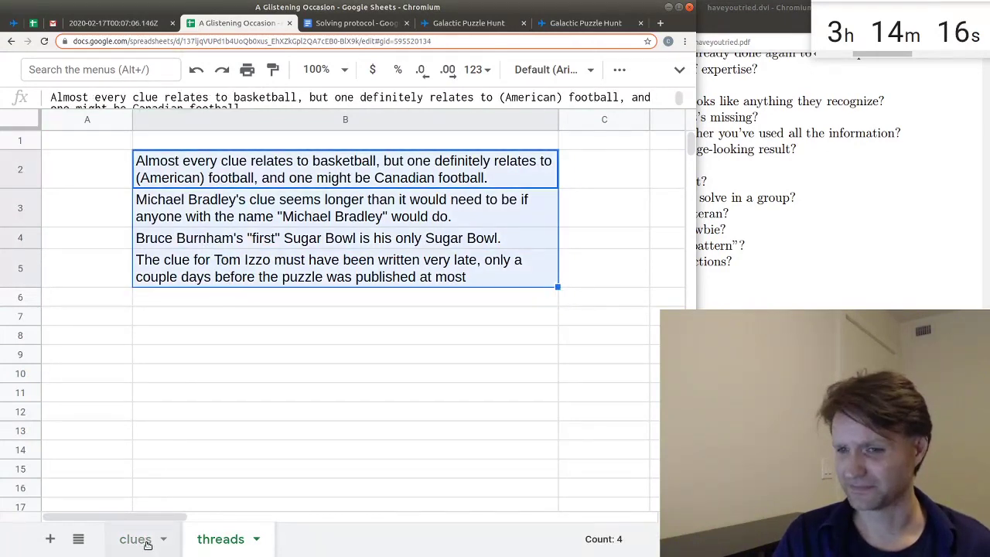
Step: Read rules 2 and 4 of the Solving protocol document on requesting a hint and stopping the timer
{"action": "left_click", "coordinate": [147, 546]}
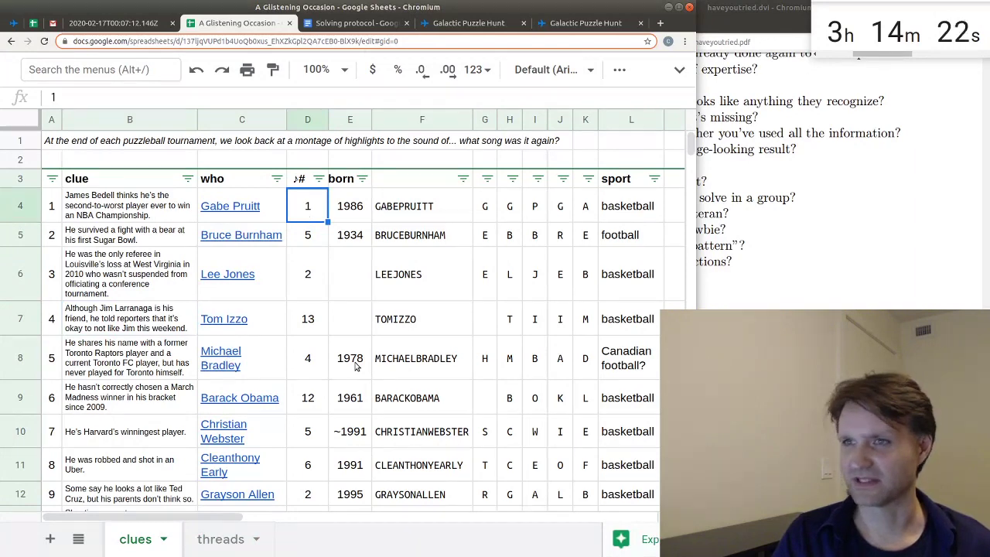
{"action": "left_click", "coordinate": [338, 24]}
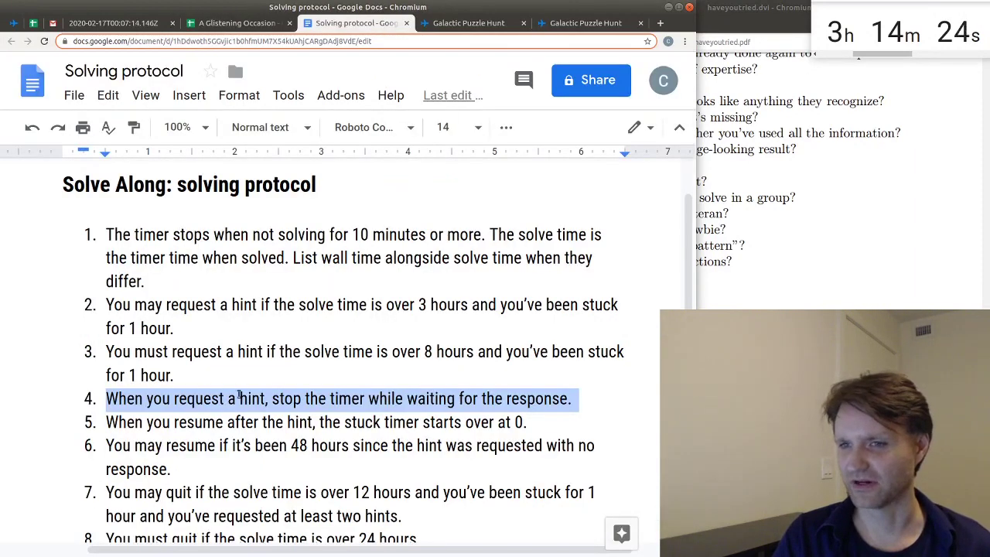
{"action": "triple_click", "coordinate": [171, 302]}
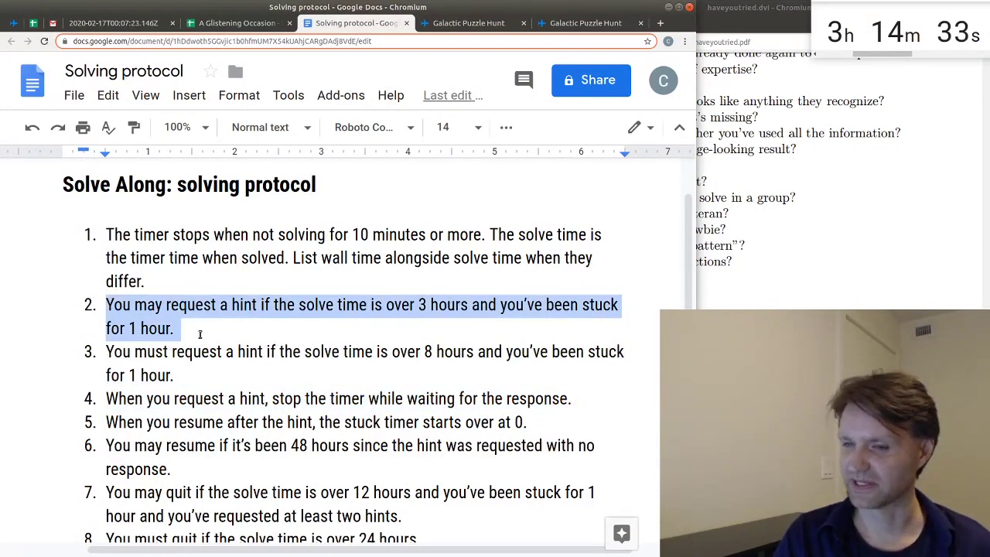
{"action": "triple_click", "coordinate": [164, 399]}
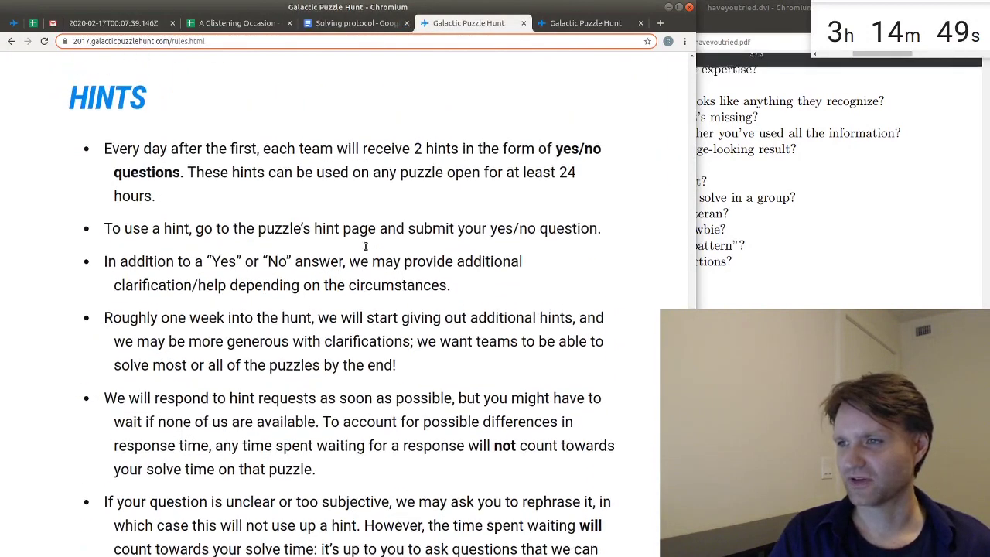
Step: Read the Hints section of the Galactic Puzzle Hunt rules, focusing on the rule about yes/no questions
{"action": "scroll", "coordinate": [374, 247], "scroll_direction": "up", "scroll_amount": 2}
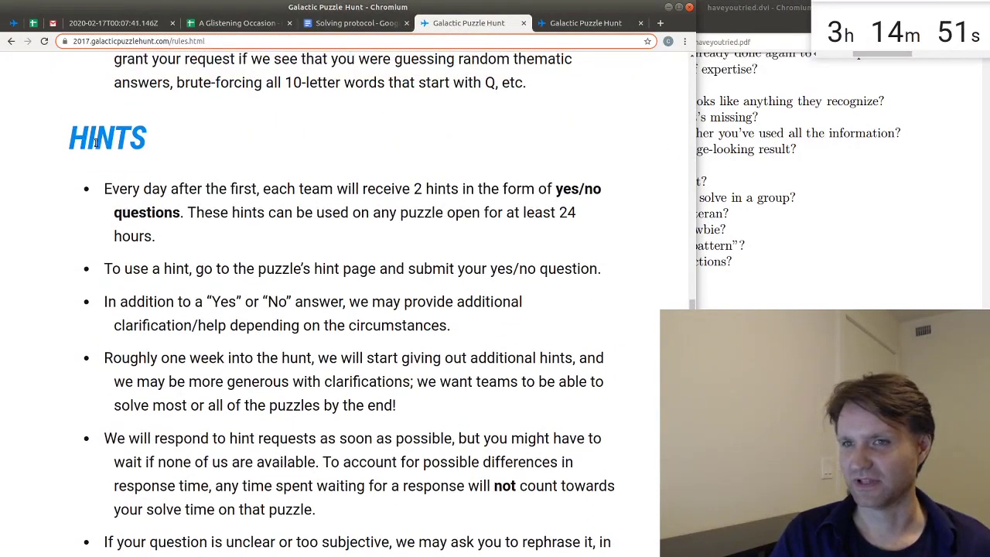
{"action": "left_click_drag", "start_coordinate": [106, 186], "coordinate": [173, 232]}
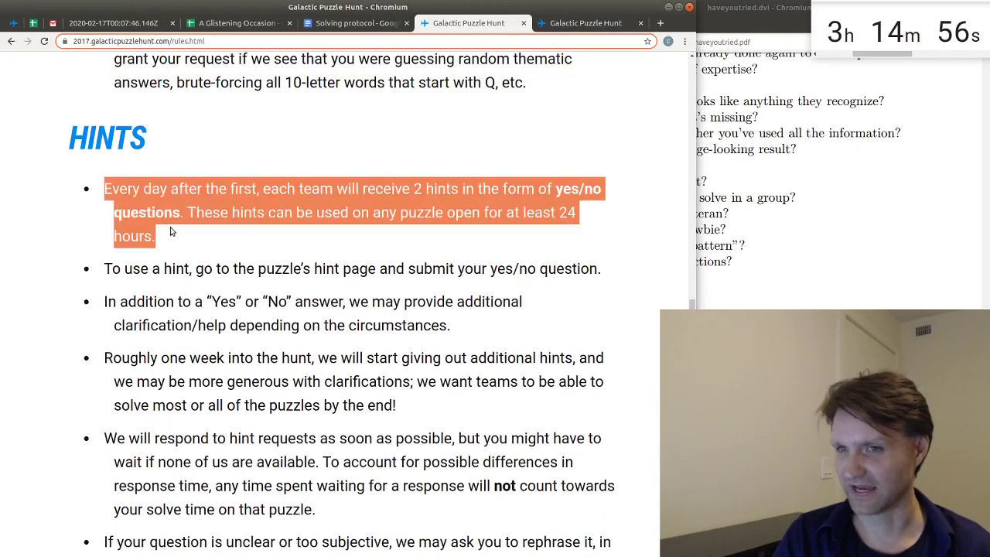
{"action": "left_click", "coordinate": [175, 236]}
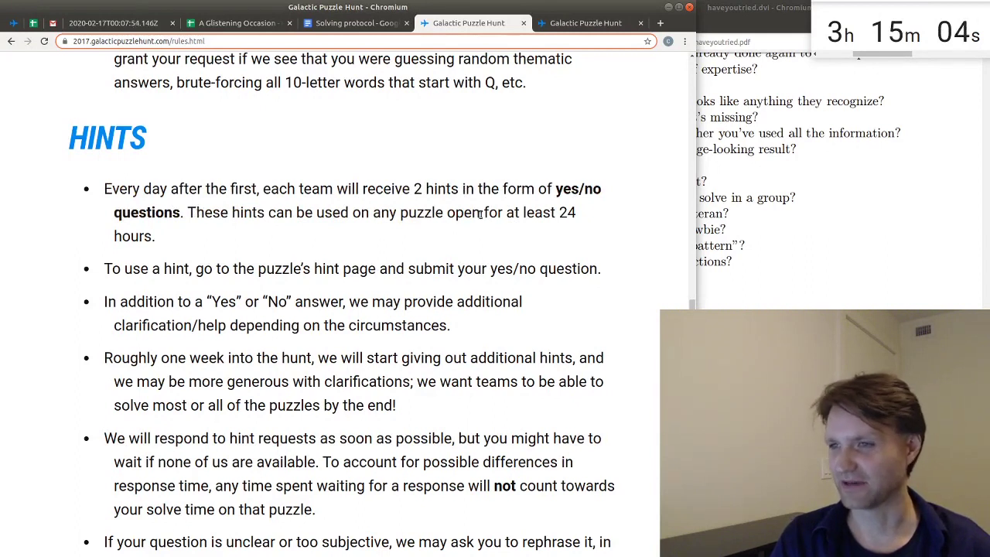
{"action": "triple_click", "coordinate": [215, 237]}
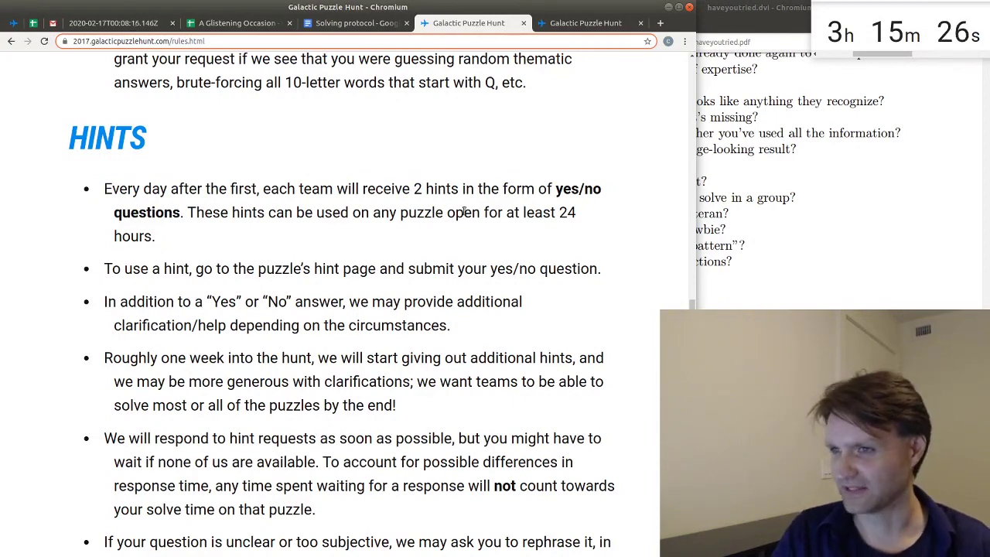
{"action": "left_click_drag", "start_coordinate": [557, 191], "coordinate": [601, 192]}
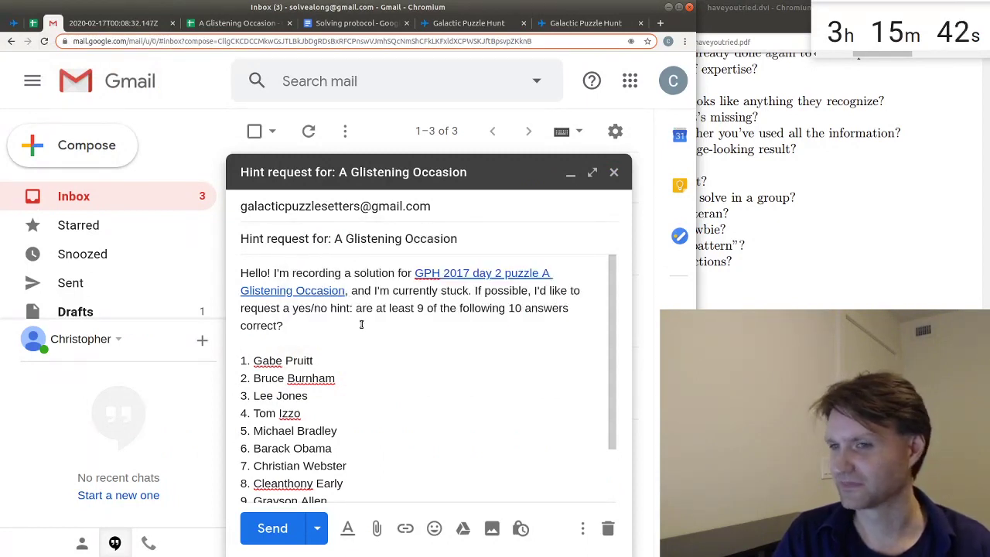
Step: Proofread the drafted hint request in Gmail, from the greeting through the ten listed answers to the closing "Thank you!"
{"action": "left_click", "coordinate": [352, 333]}
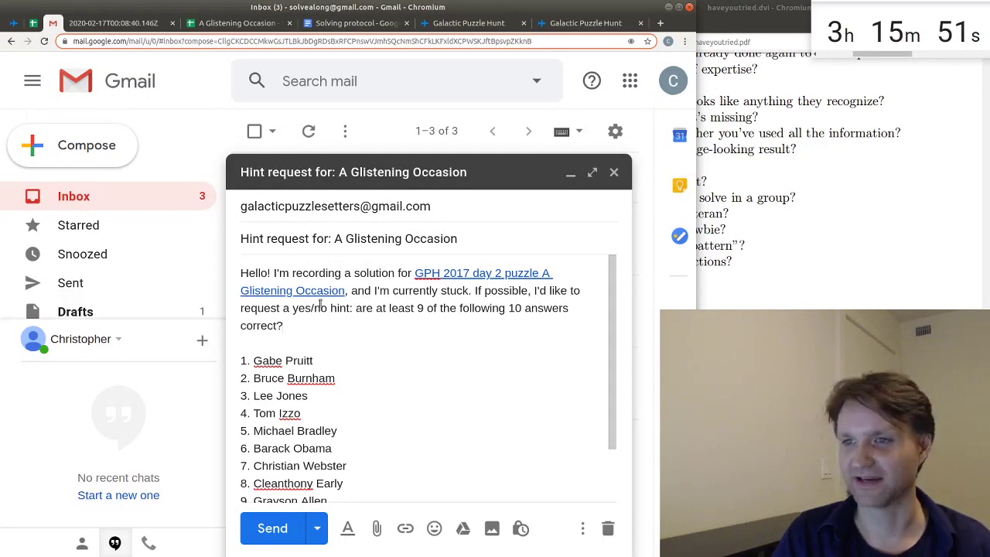
{"action": "scroll", "coordinate": [394, 324], "scroll_direction": "down", "scroll_amount": 2}
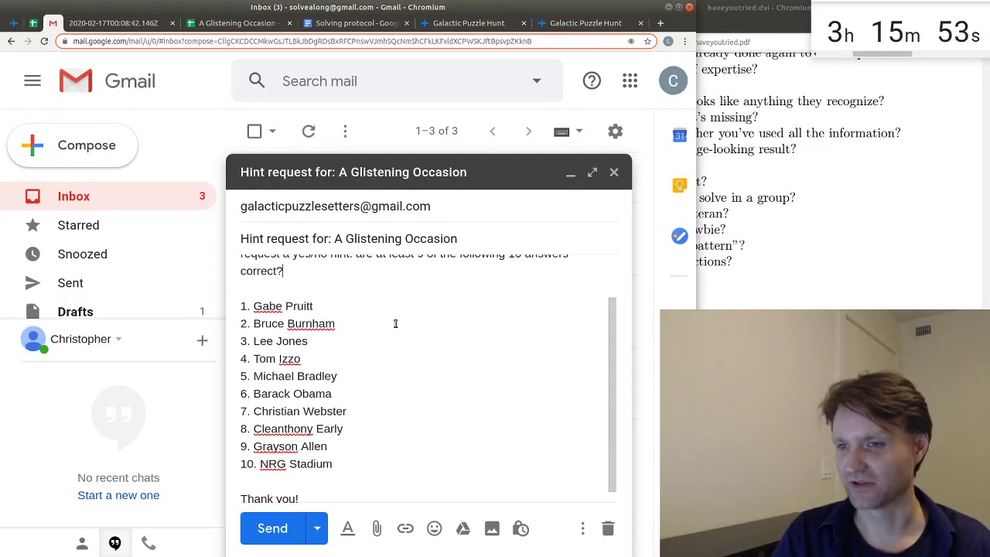
{"action": "scroll", "coordinate": [425, 294], "scroll_direction": "up", "scroll_amount": 2}
{"action": "scroll", "coordinate": [464, 333], "scroll_direction": "down", "scroll_amount": 2}
{"action": "left_click_drag", "start_coordinate": [335, 464], "coordinate": [242, 304]}
{"action": "left_click", "coordinate": [364, 462]}
{"action": "scroll", "coordinate": [380, 457], "scroll_direction": "up", "scroll_amount": 2}
{"action": "scroll", "coordinate": [380, 352], "scroll_direction": "down", "scroll_amount": 2}
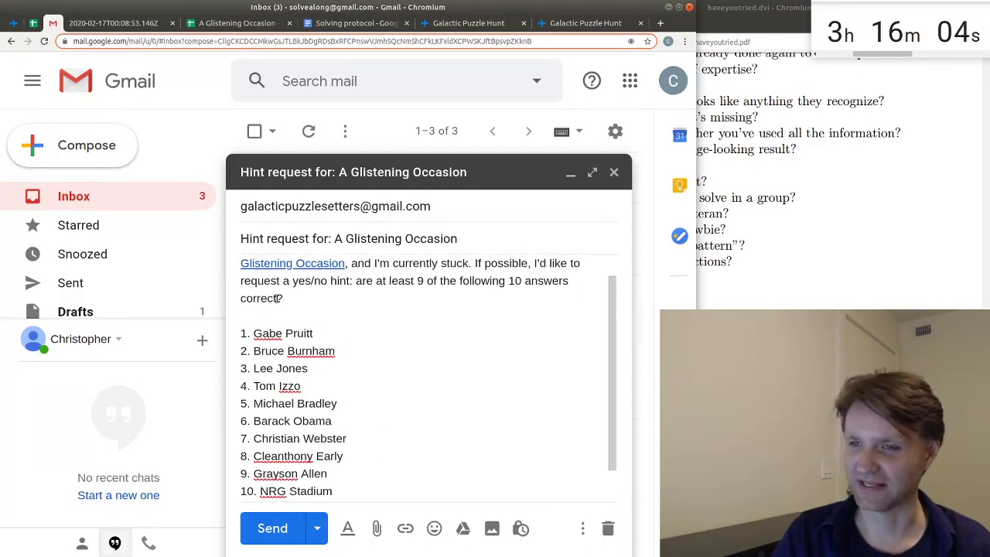
{"action": "key", "text": "Return"}
{"action": "key", "text": "Return"}
{"action": "type", "text": "Thank you!"}
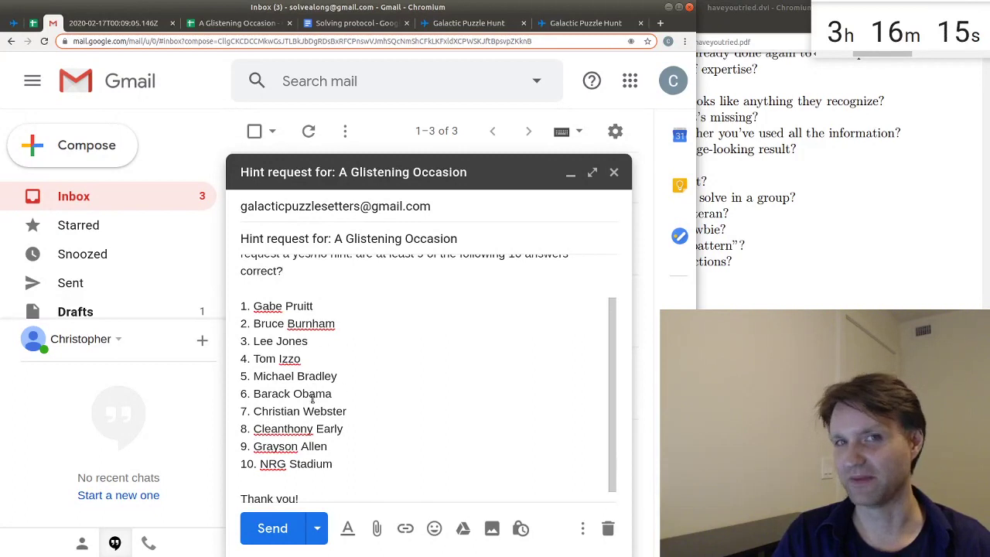
Step: Reread the draft's yes/no question asking whether at least 9 of the 10 answers are correct
{"action": "left_click", "coordinate": [361, 330]}
{"action": "scroll", "coordinate": [347, 334], "scroll_direction": "up", "scroll_amount": 1}
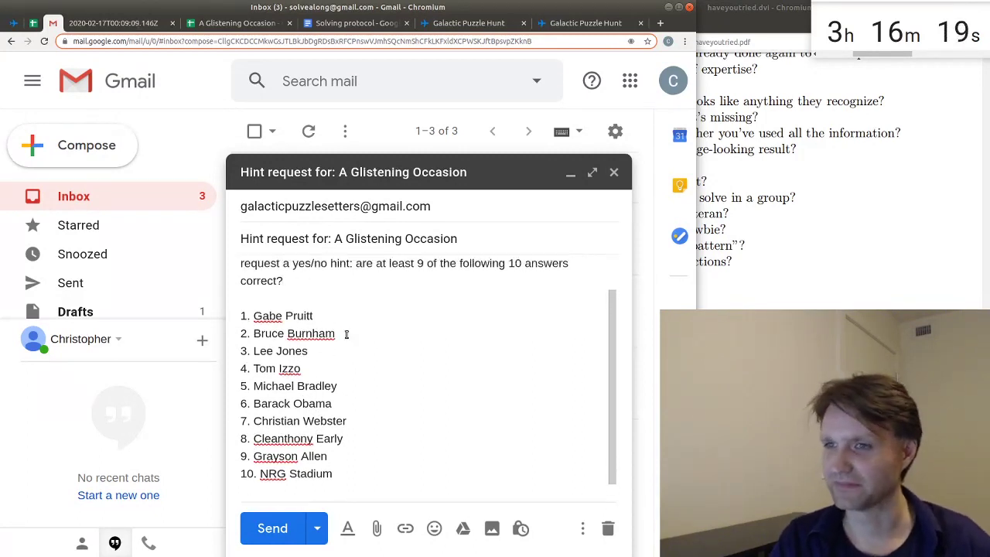
{"action": "scroll", "coordinate": [347, 334], "scroll_direction": "up", "scroll_amount": 1}
{"action": "left_click", "coordinate": [415, 294]}
{"action": "scroll", "coordinate": [438, 353], "scroll_direction": "down", "scroll_amount": 2}
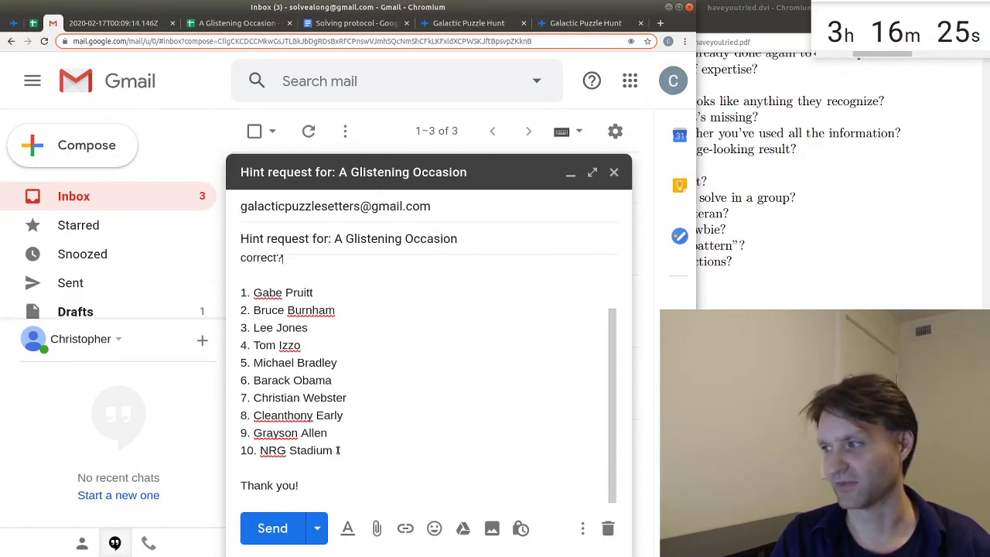
{"action": "scroll", "coordinate": [298, 294], "scroll_direction": "up", "scroll_amount": 3}
{"action": "left_click_drag", "start_coordinate": [298, 294], "coordinate": [523, 294]}
{"action": "left_click", "coordinate": [354, 314]}
{"action": "left_click", "coordinate": [474, 317]}
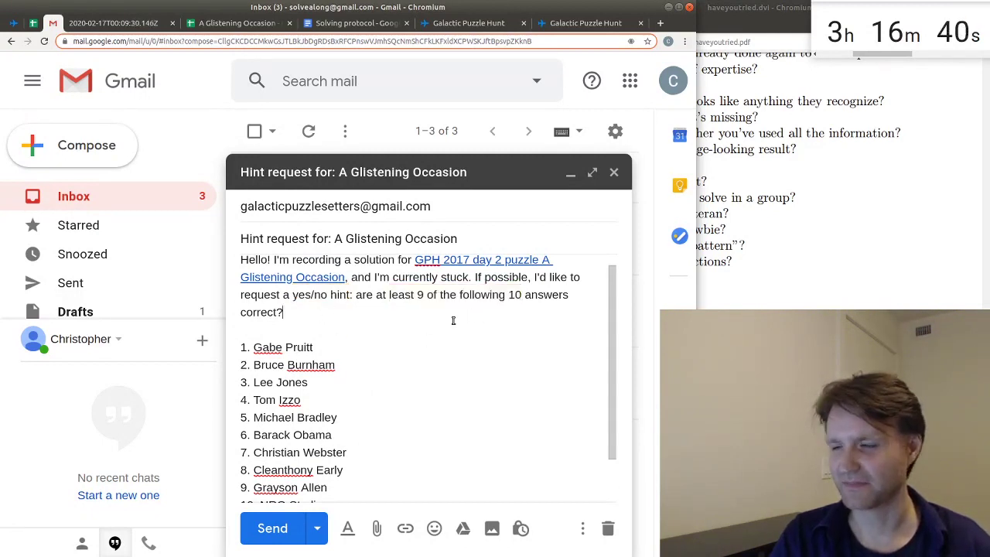
Step: Make a final check of the ten-answer list and send the hint request for A Glistening Occasion to the puzzle setters
{"action": "scroll", "coordinate": [445, 321], "scroll_direction": "down", "scroll_amount": 3}
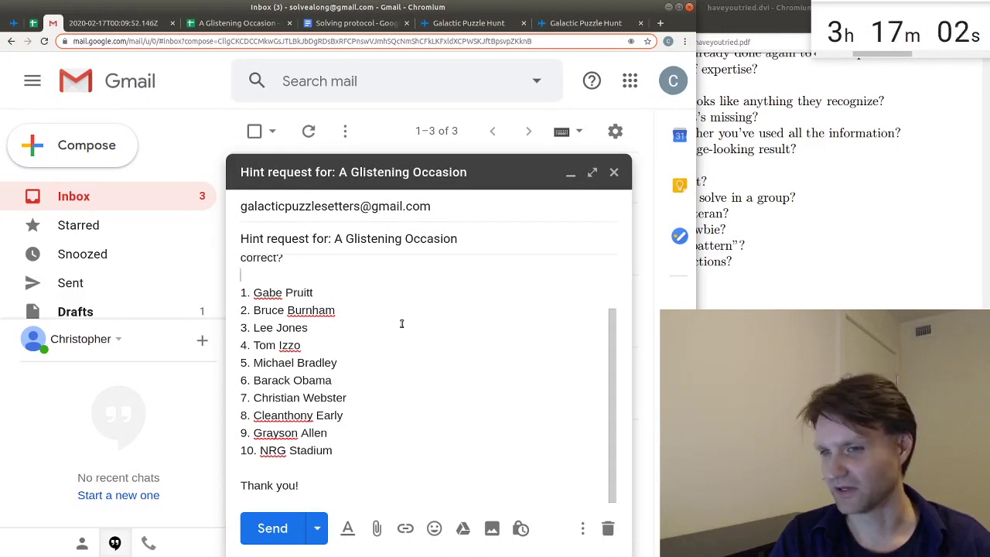
{"action": "scroll", "coordinate": [406, 302], "scroll_direction": "up", "scroll_amount": 1}
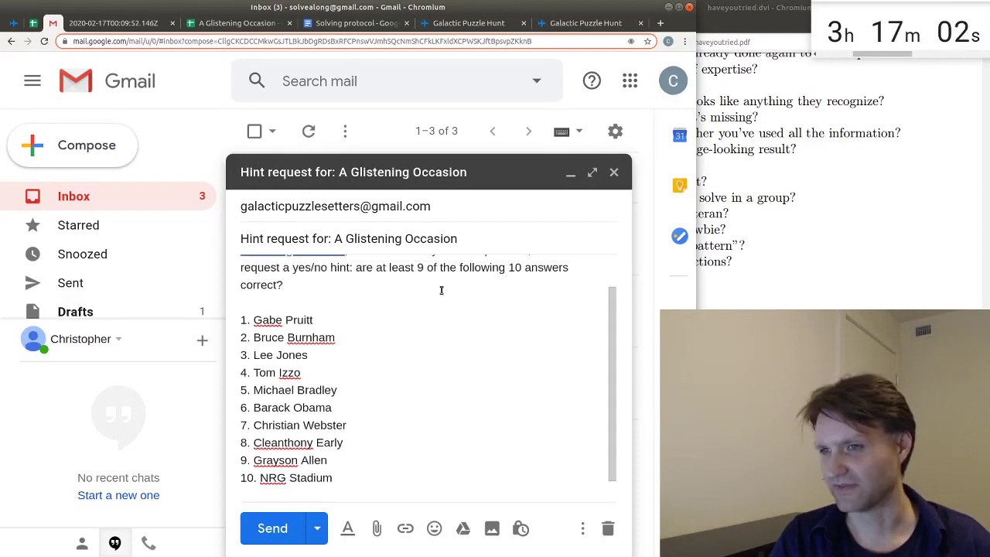
{"action": "scroll", "coordinate": [407, 331], "scroll_direction": "down", "scroll_amount": 1}
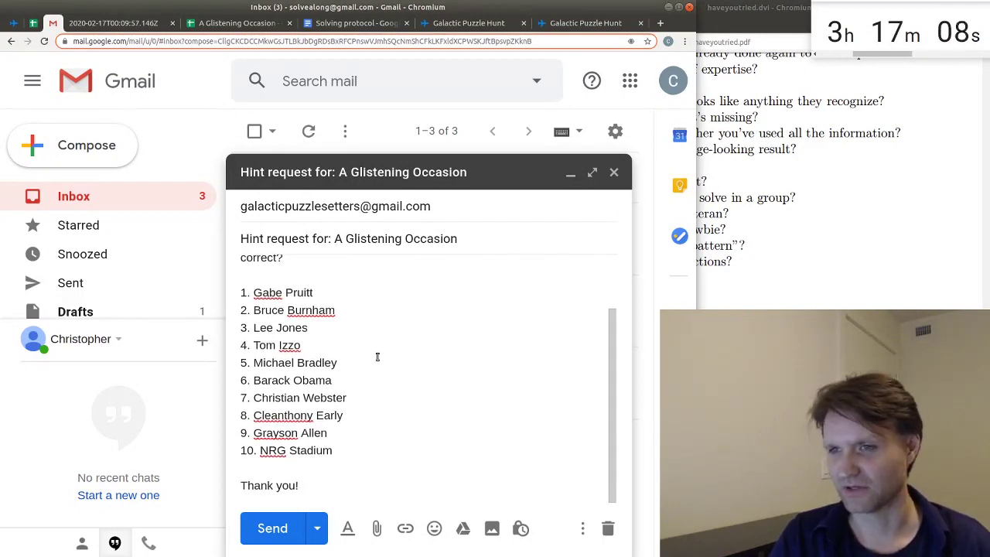
{"action": "scroll", "coordinate": [380, 356], "scroll_direction": "up", "scroll_amount": 2}
{"action": "scroll", "coordinate": [380, 358], "scroll_direction": "down", "scroll_amount": 2}
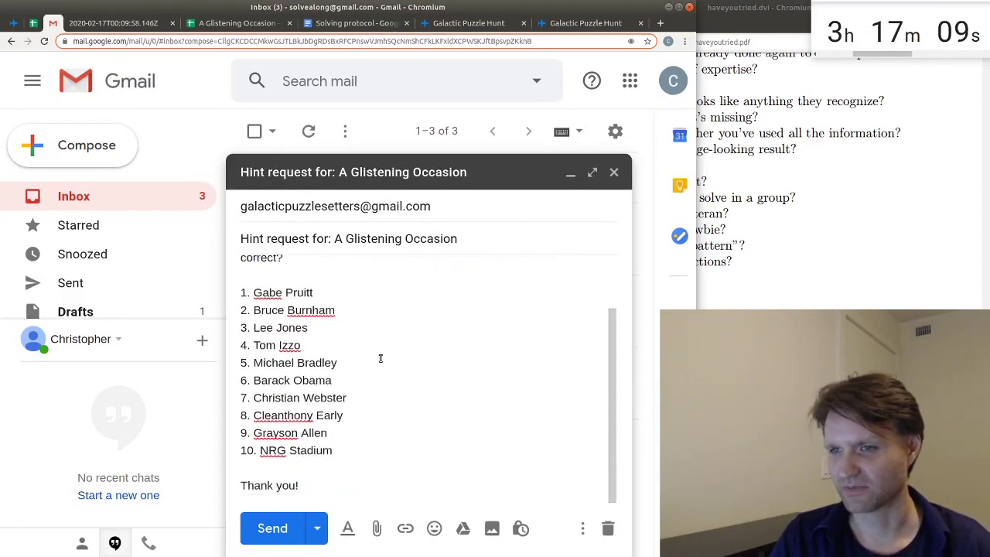
{"action": "scroll", "coordinate": [381, 358], "scroll_direction": "up", "scroll_amount": 2}
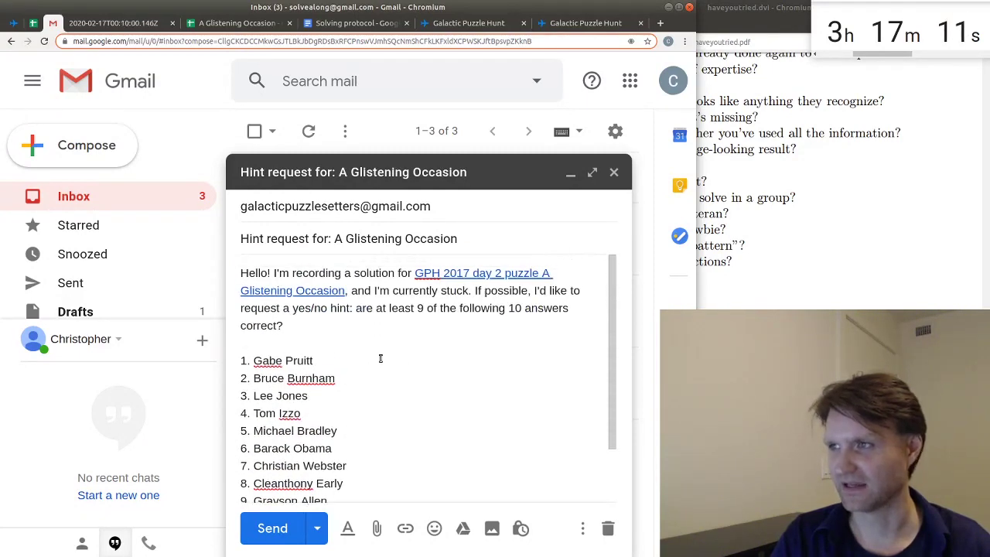
{"action": "scroll", "coordinate": [390, 363], "scroll_direction": "down", "scroll_amount": 2}
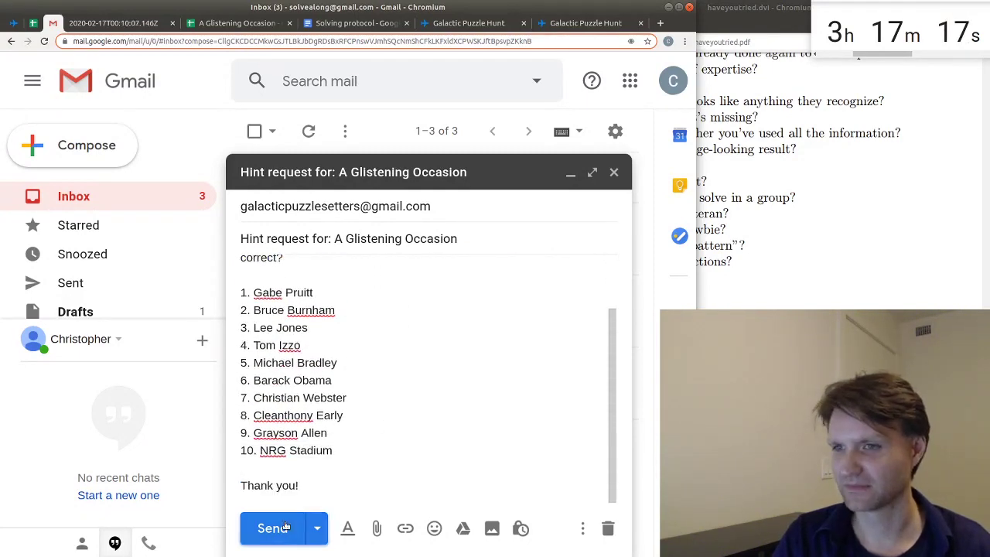
{"action": "left_click", "coordinate": [266, 526]}
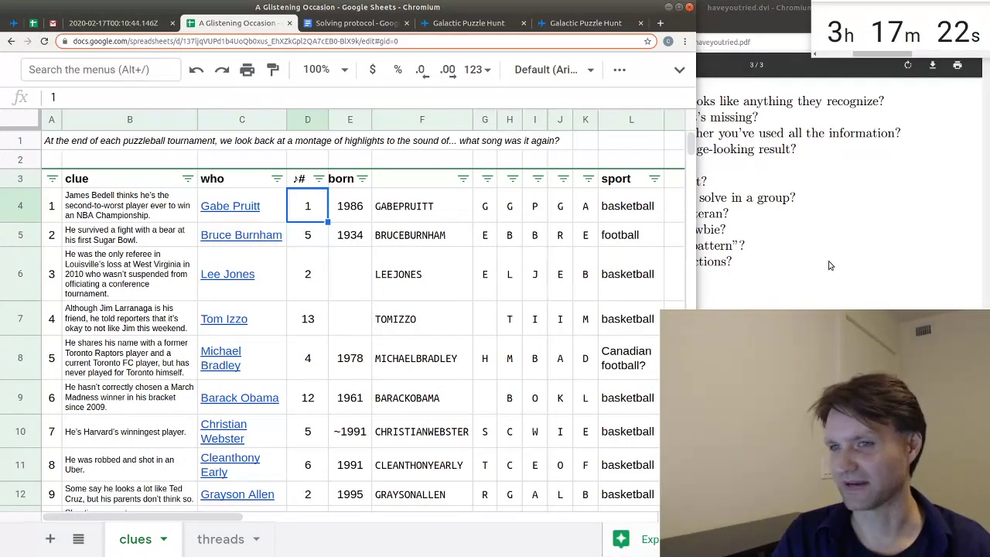
Step: Consult the Solving protocol's rule on waiting for hints, and read the puzzle setters' email reply to the hint request
{"action": "key", "text": "ctrl+Tab"}
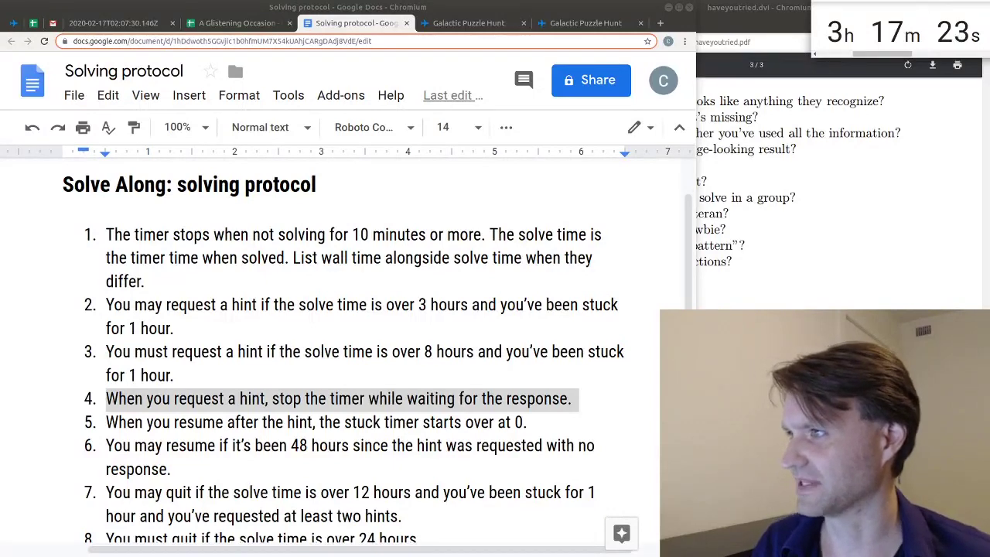
{"action": "key", "text": "ctrl+2"}
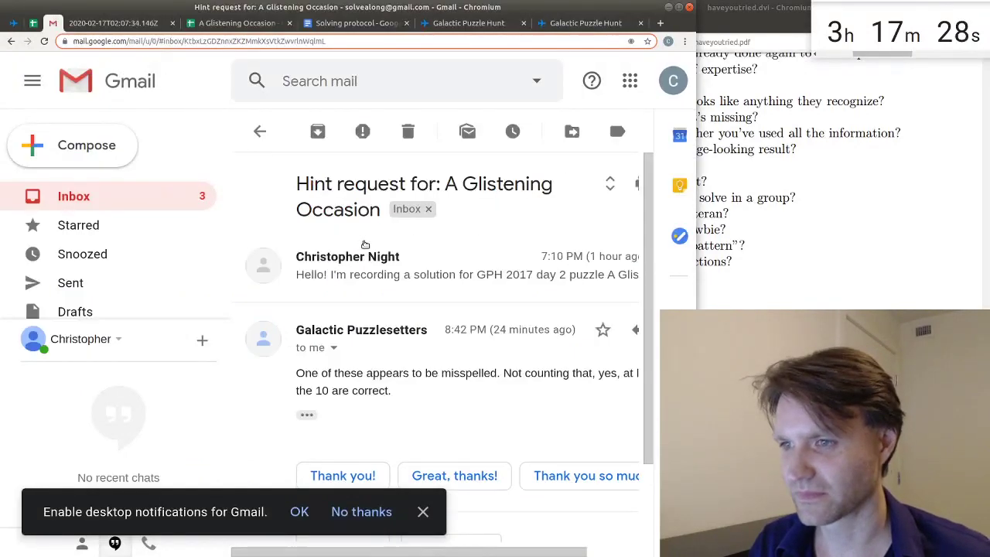
{"action": "scroll", "coordinate": [390, 376], "scroll_direction": "down", "scroll_amount": 1}
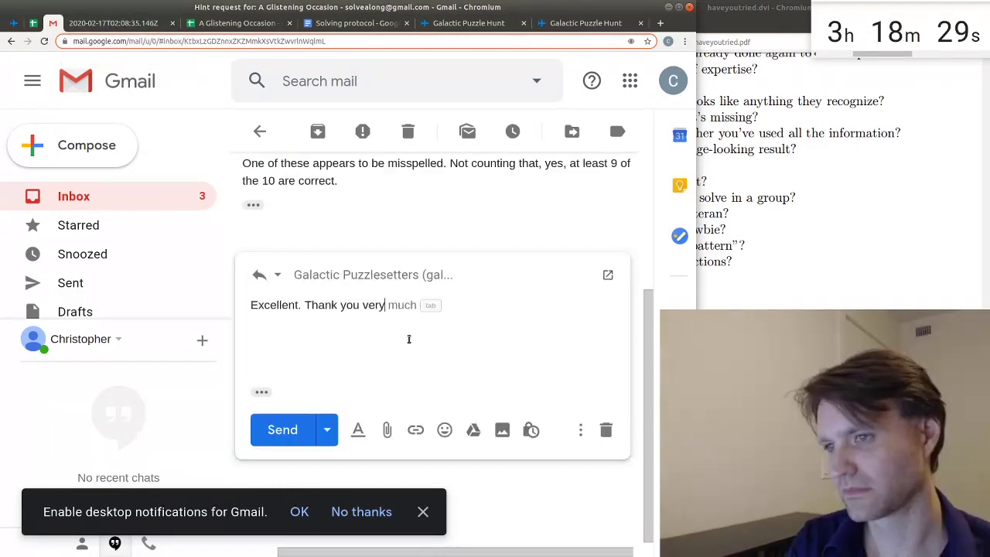
Step: Complete and send the puzzle setters the reply "Excellent. Thank you very much!"
{"action": "key", "text": "Tab"}
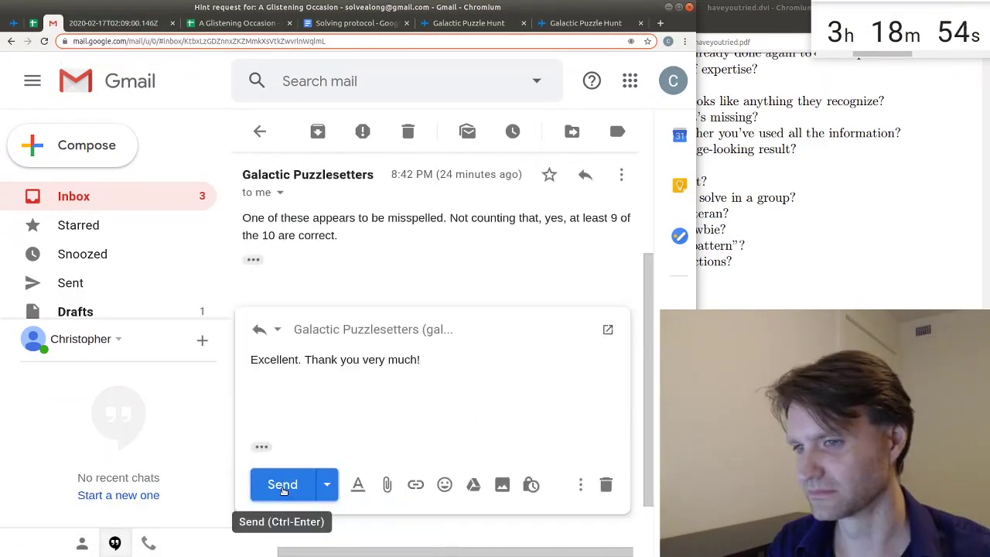
{"action": "left_click", "coordinate": [283, 487]}
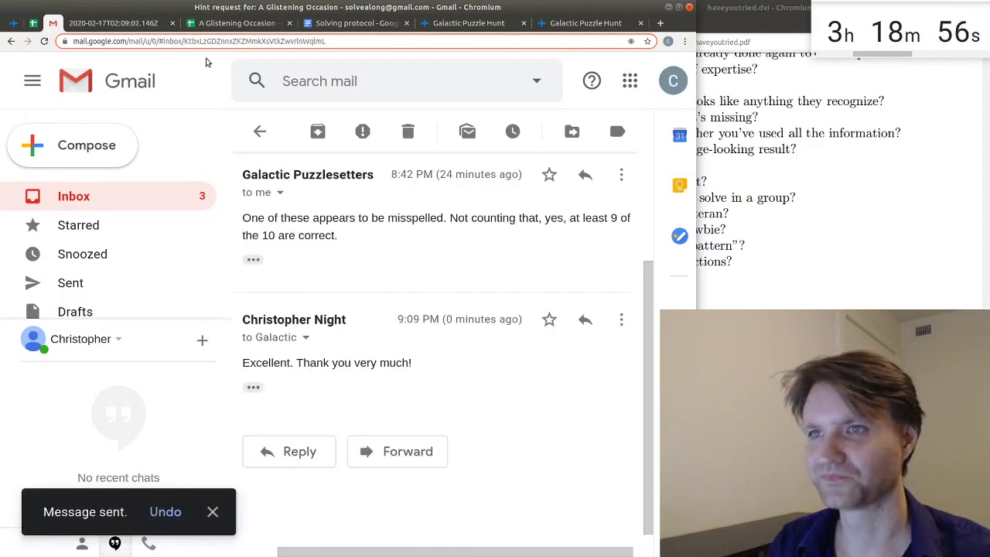
Step: Recheck the linked source articles in the clues spreadsheet for the Sugar Bowl fight, Louisville referee and Uber robbery answers
{"action": "left_click", "coordinate": [232, 22]}
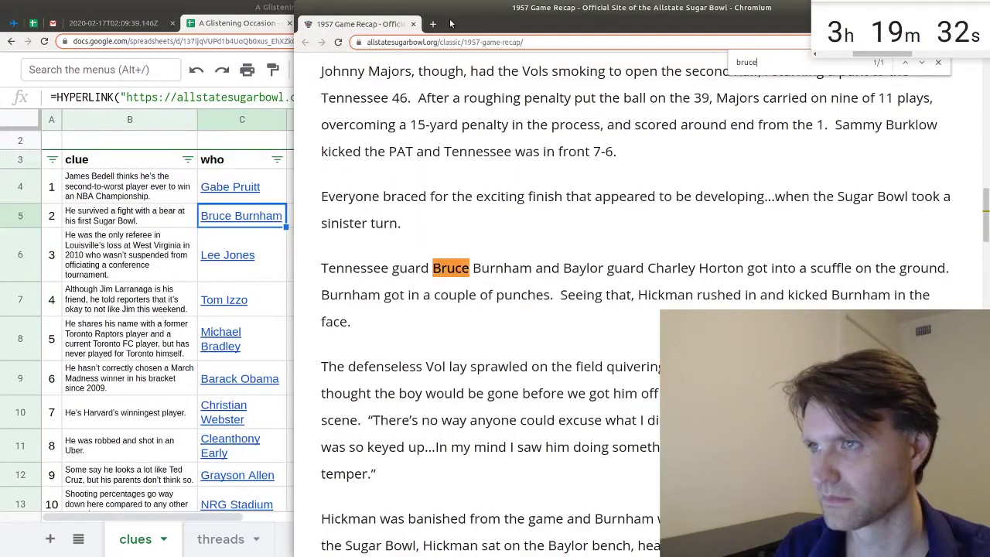
{"action": "left_click_drag", "start_coordinate": [451, 23], "coordinate": [298, 79]}
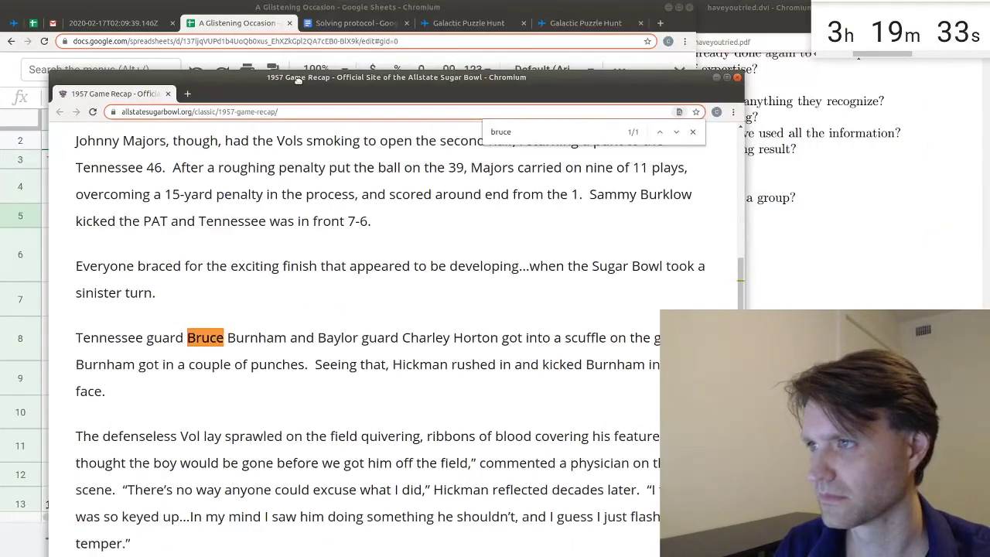
{"action": "left_click", "coordinate": [737, 78]}
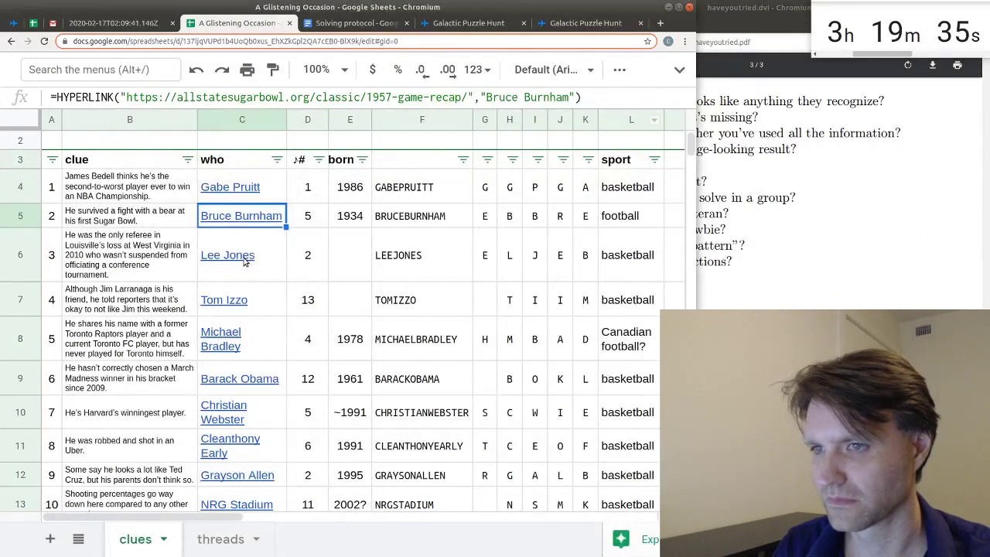
{"action": "left_click", "coordinate": [275, 236]}
{"action": "left_click", "coordinate": [275, 220]}
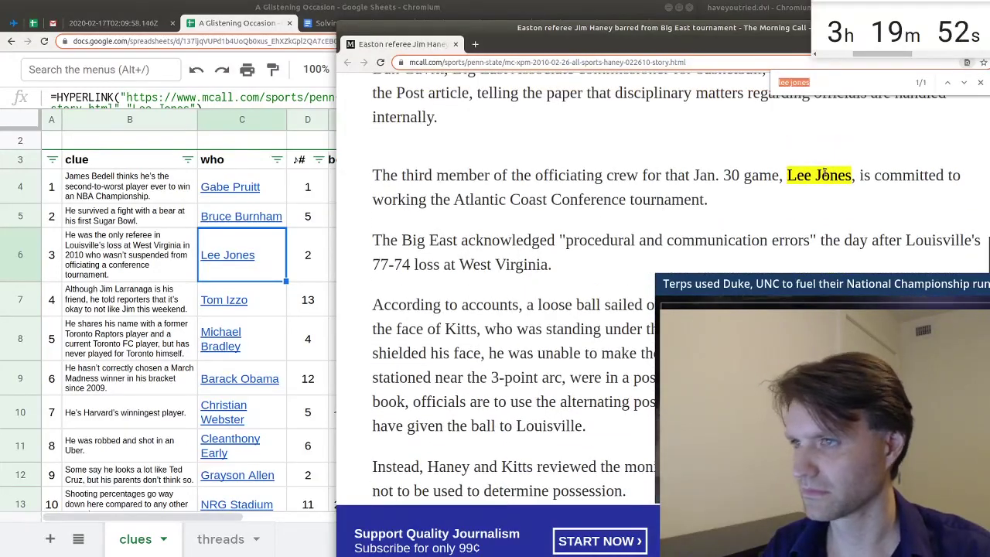
{"action": "left_click_drag", "start_coordinate": [497, 48], "coordinate": [239, 101]}
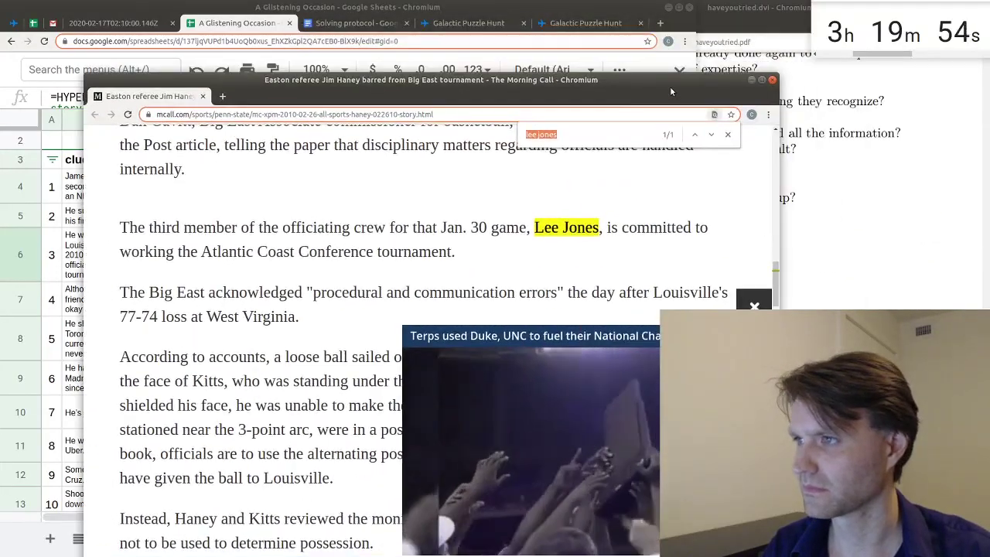
{"action": "left_click", "coordinate": [772, 80]}
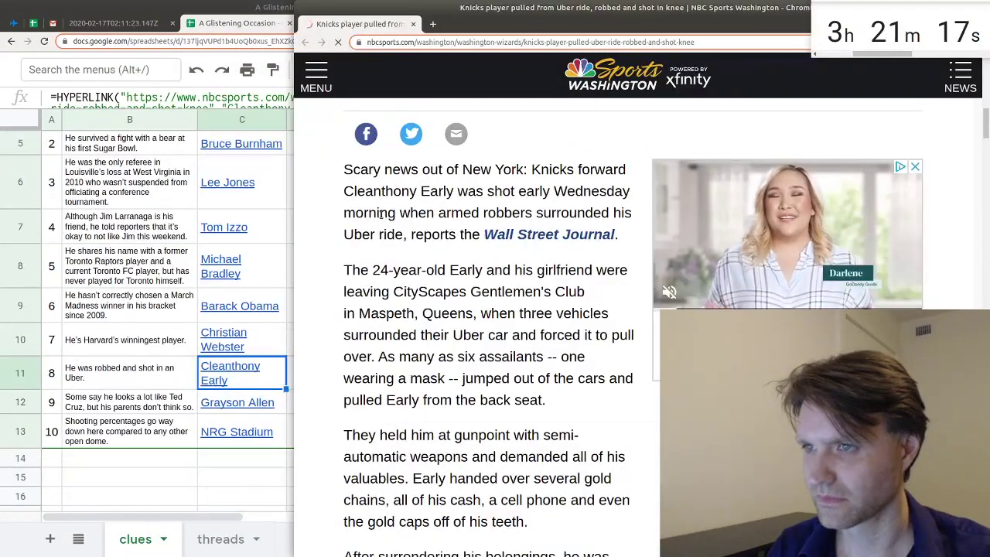
{"action": "left_click_drag", "start_coordinate": [344, 191], "coordinate": [454, 192]}
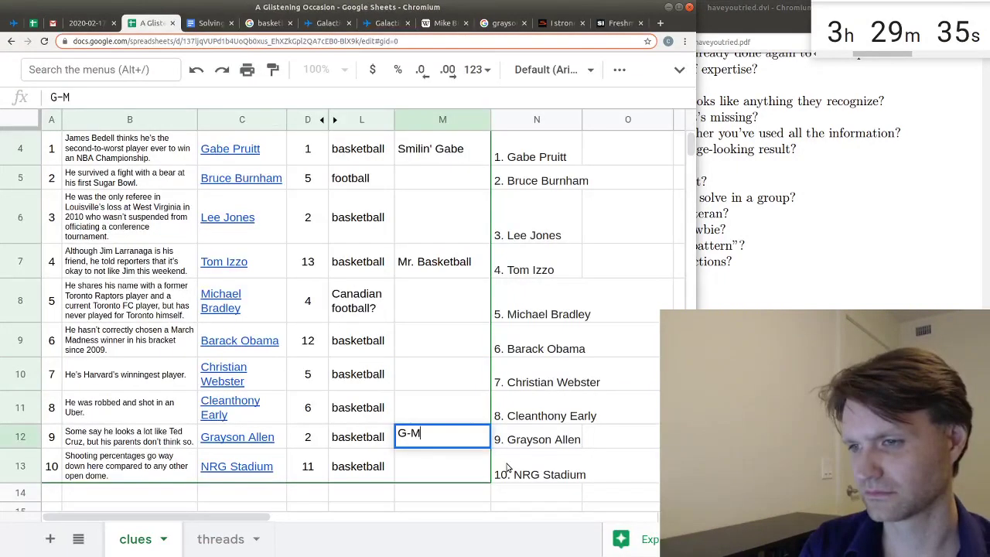
Step: Enter "G-Money / Deebo" as the nickname for the clue 9 answer
{"action": "type", "text": "oney / Deebo"}
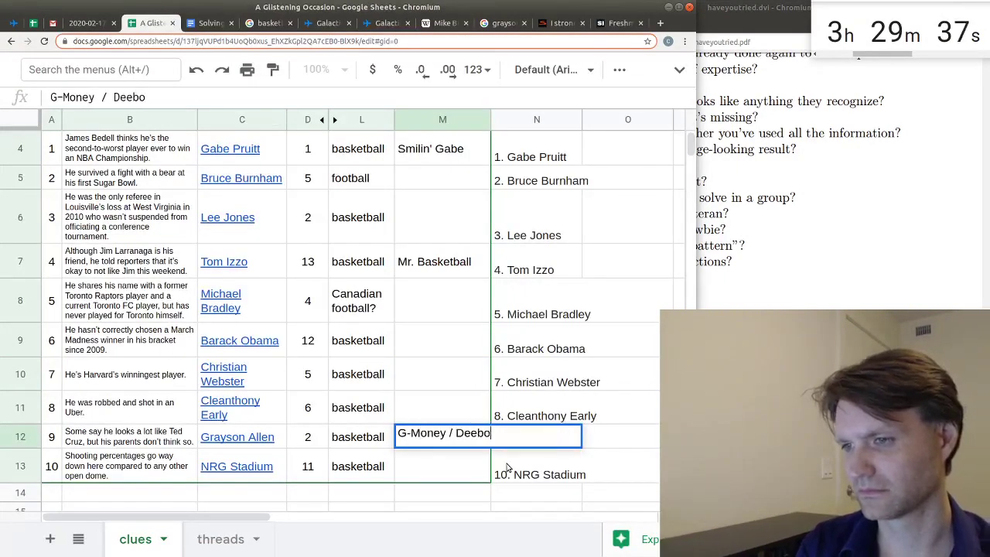
{"action": "key", "text": "Return"}
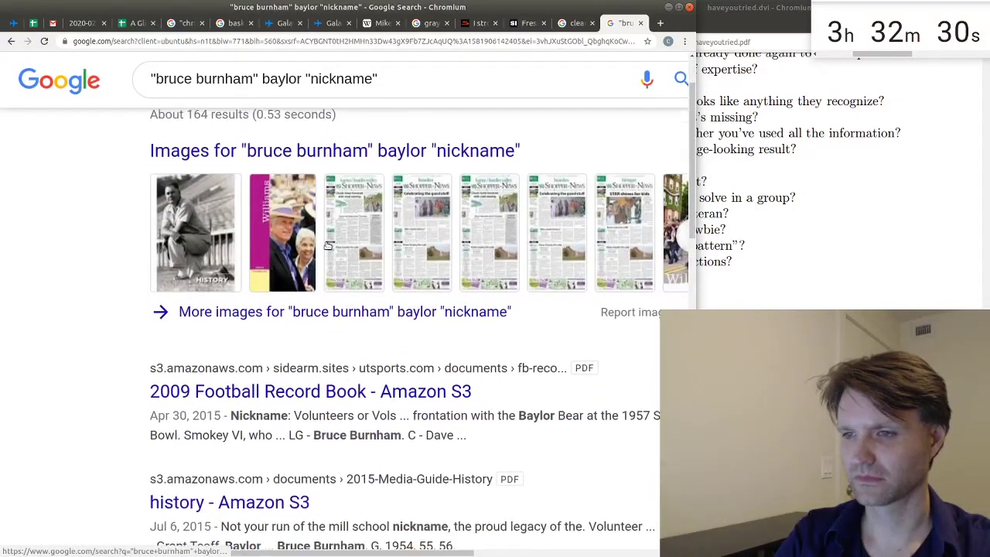
Step: Scan the search results for the clue 2 player's nickname and compare them with the spreadsheet's nickname column
{"action": "scroll", "coordinate": [328, 246], "scroll_direction": "down", "scroll_amount": 3}
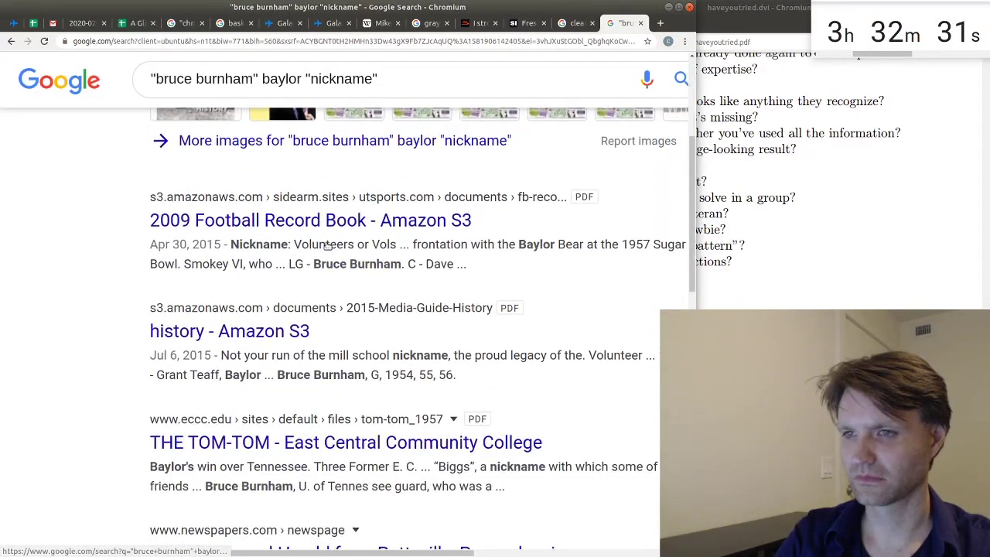
{"action": "scroll", "coordinate": [327, 246], "scroll_direction": "down", "scroll_amount": 1}
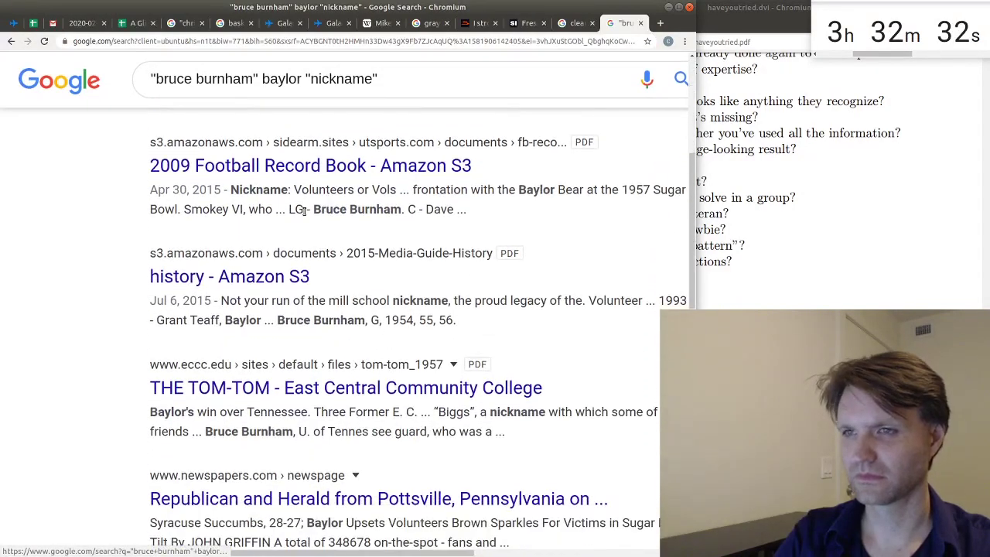
{"action": "left_click", "coordinate": [127, 26]}
{"action": "left_click", "coordinate": [438, 236]}
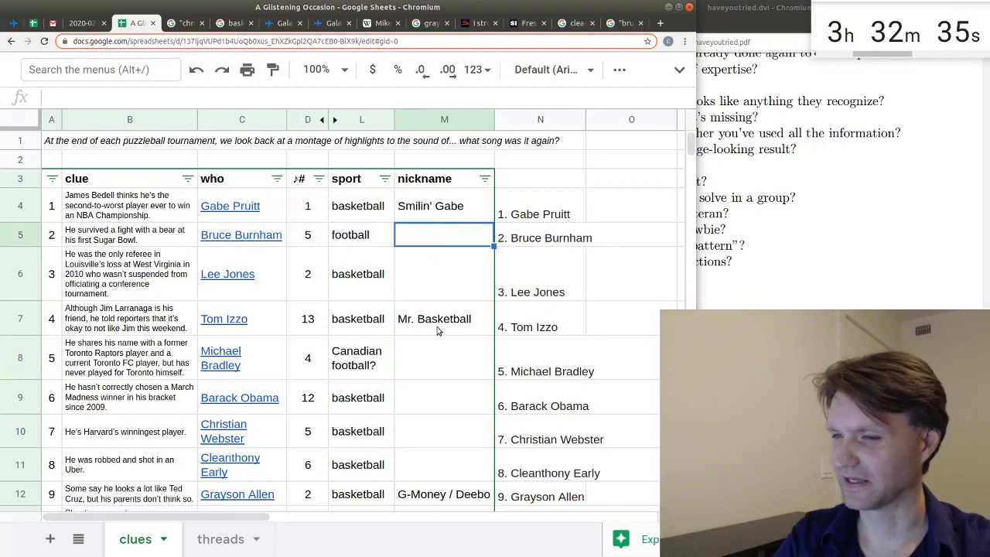
{"action": "scroll", "coordinate": [435, 325], "scroll_direction": "down", "scroll_amount": 3}
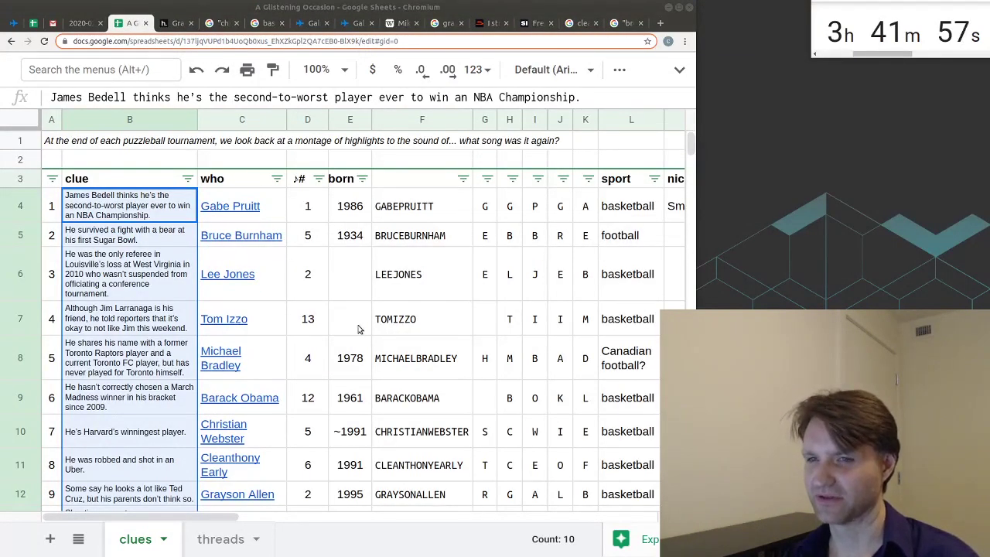
Step: Reread the clue texts and examine the ten answer names alongside their split first and last names for a pattern
{"action": "left_click", "coordinate": [136, 216]}
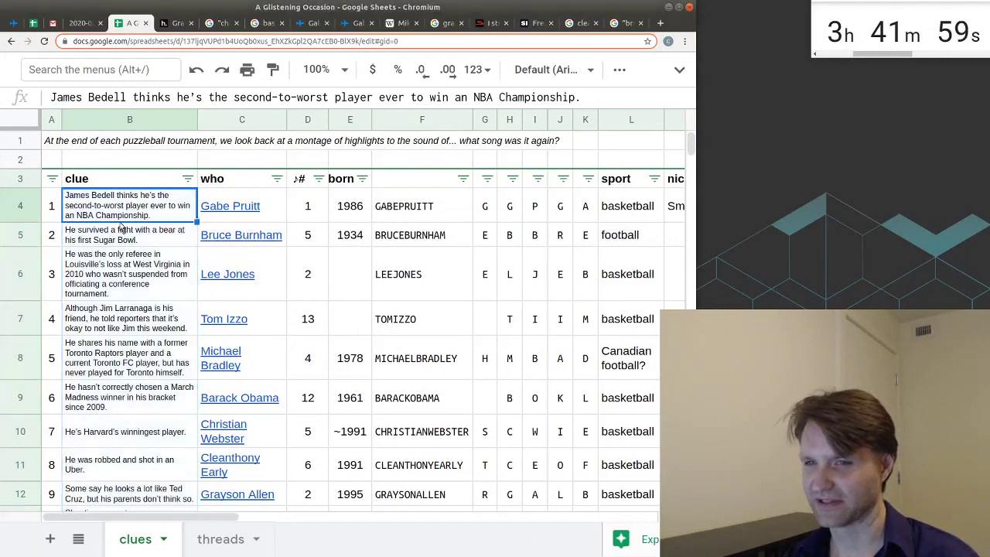
{"action": "left_click", "coordinate": [127, 357], "text": "shift"}
{"action": "left_click", "coordinate": [141, 325]}
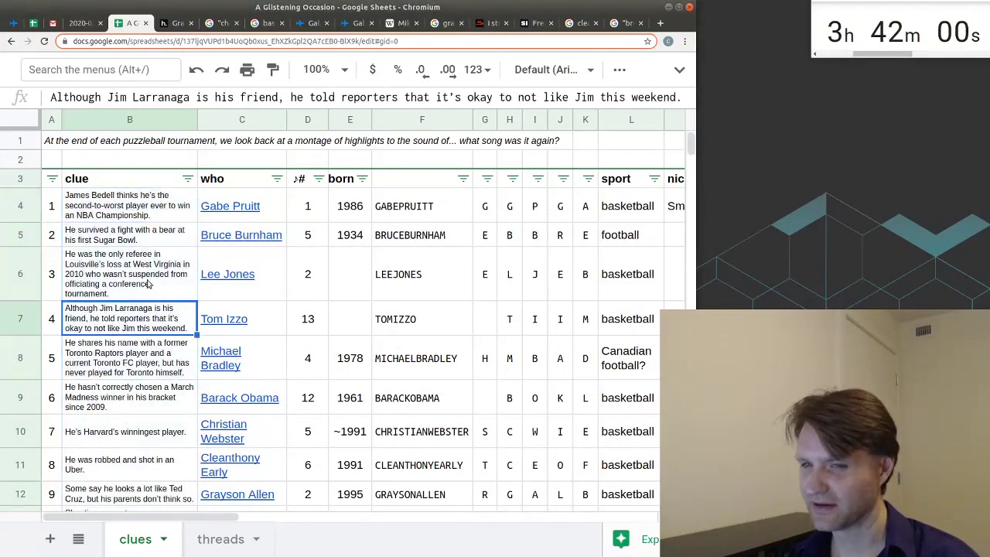
{"action": "left_click", "coordinate": [145, 220]}
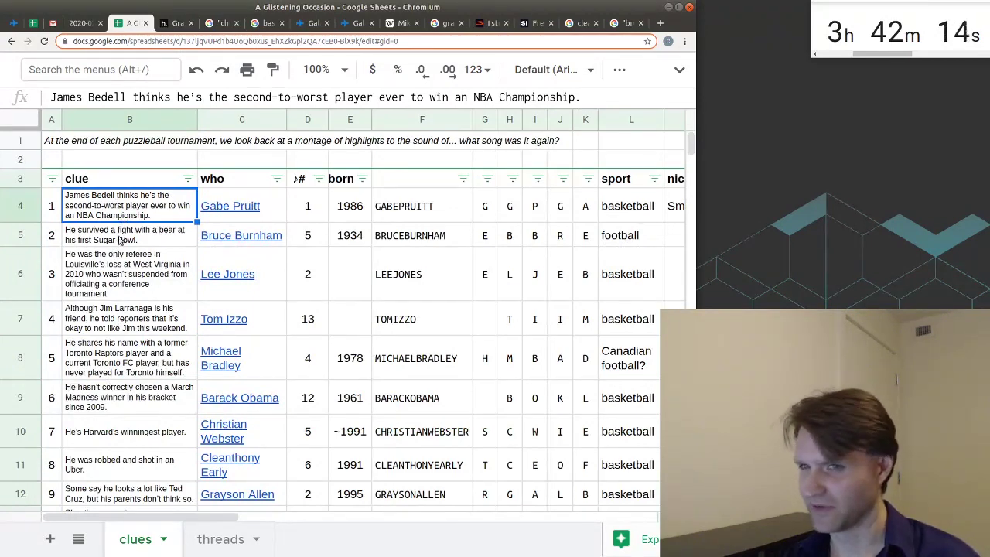
{"action": "scroll", "coordinate": [129, 279], "scroll_direction": "down", "scroll_amount": 2}
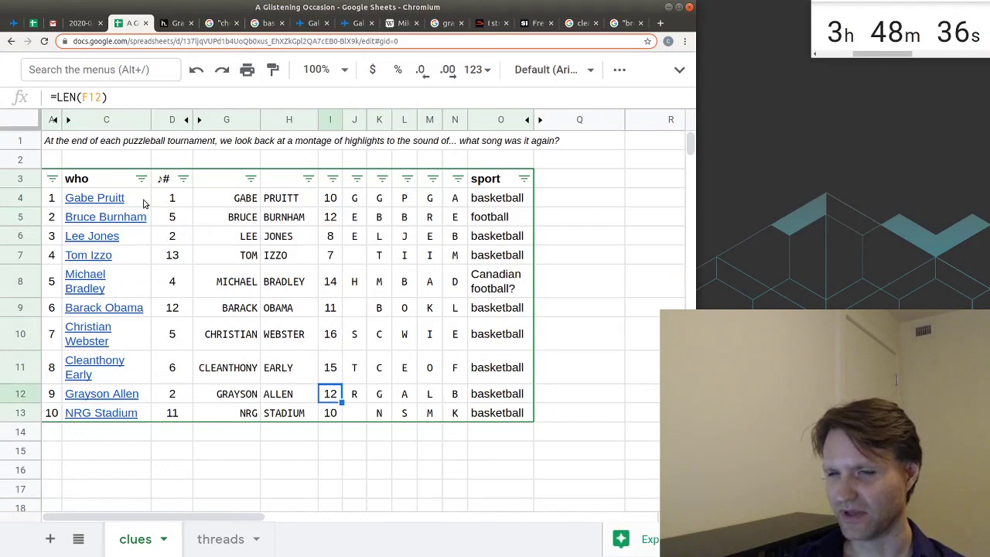
{"action": "left_click_drag", "start_coordinate": [143, 204], "coordinate": [145, 413]}
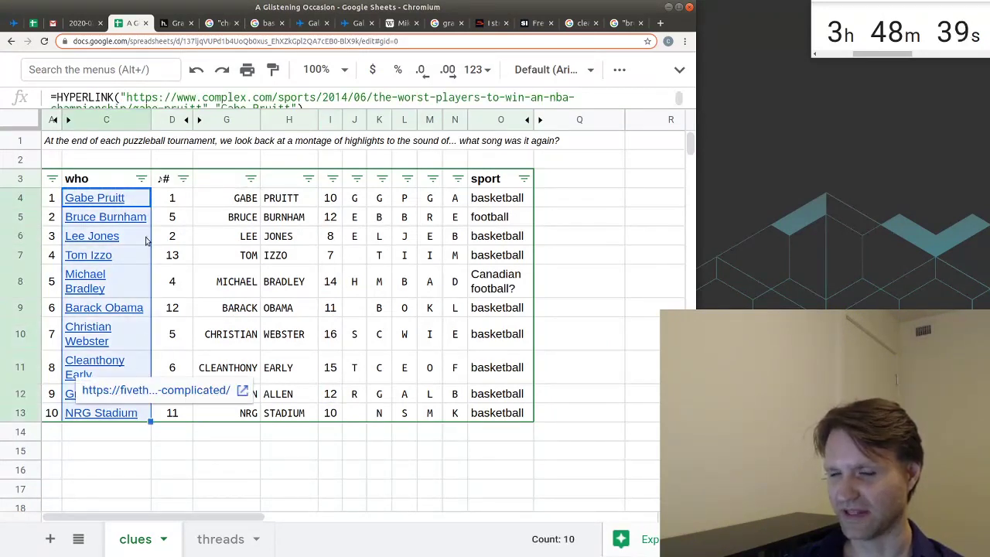
{"action": "left_click", "coordinate": [247, 203]}
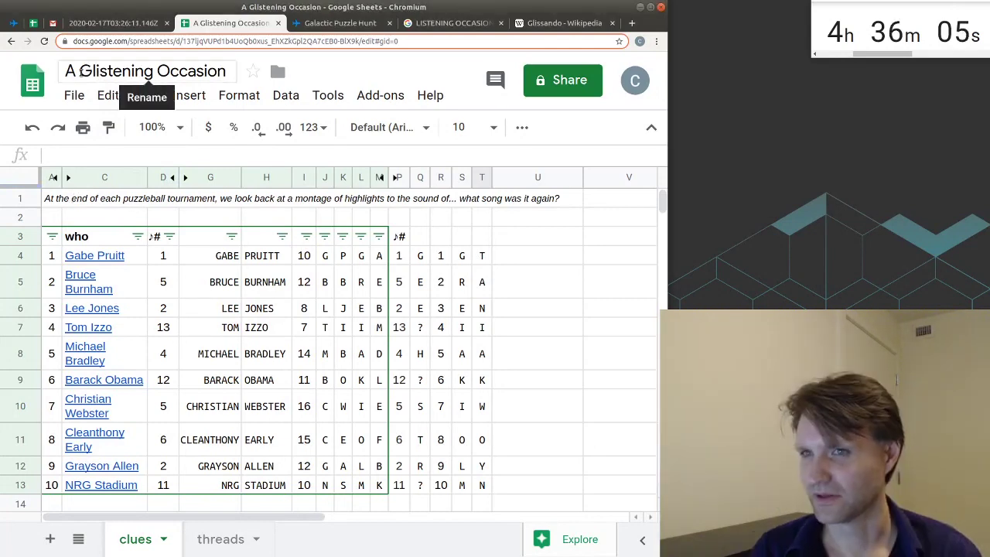
Step: Highlight "Glis" in the title A Glistening Occasion and consult the Notation section of Wikipedia's Glissando article
{"action": "left_click_drag", "start_coordinate": [80, 71], "coordinate": [107, 72]}
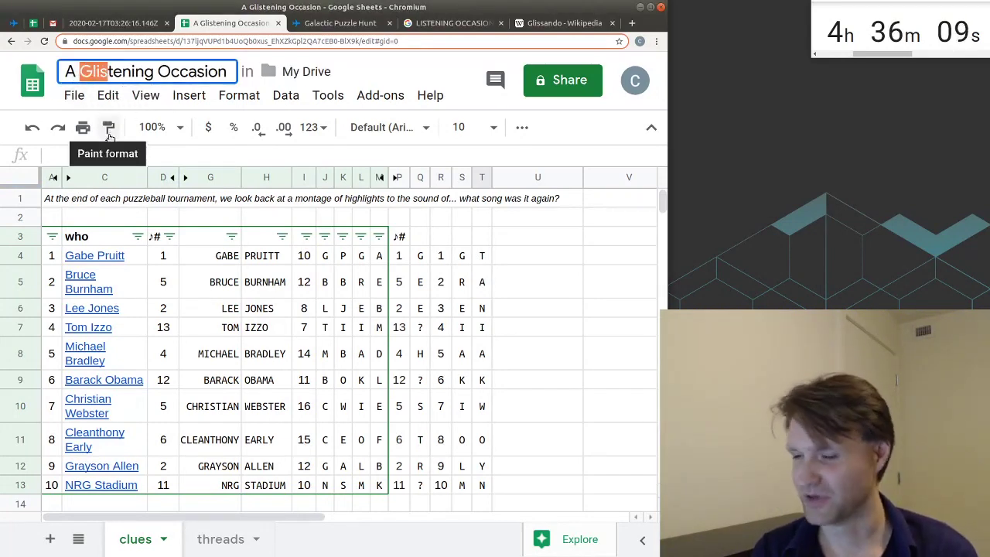
{"action": "left_click", "coordinate": [560, 24]}
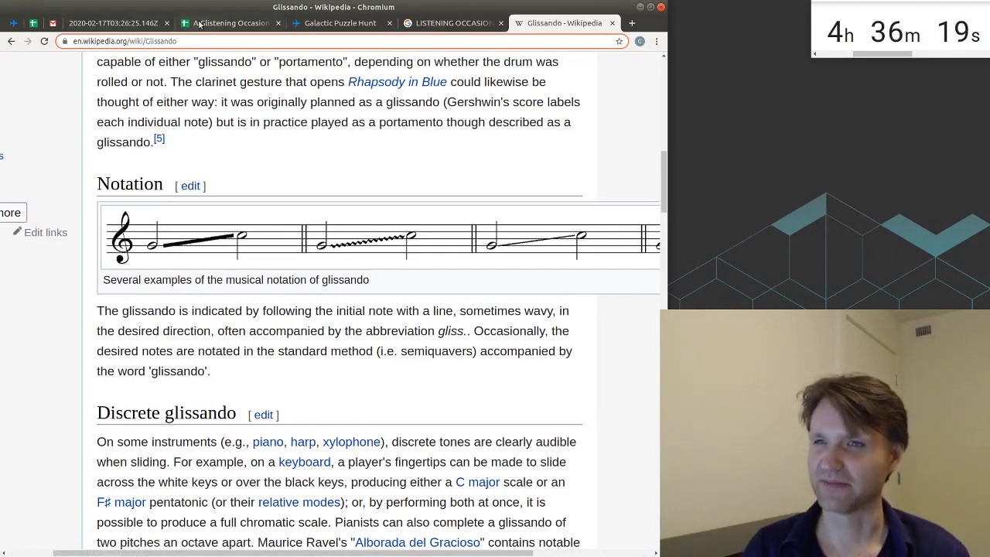
{"action": "left_click", "coordinate": [229, 23]}
Step: Examine the flavour text in row 1 and the extracted letters in T4:T13
{"action": "left_click", "coordinate": [507, 264]}
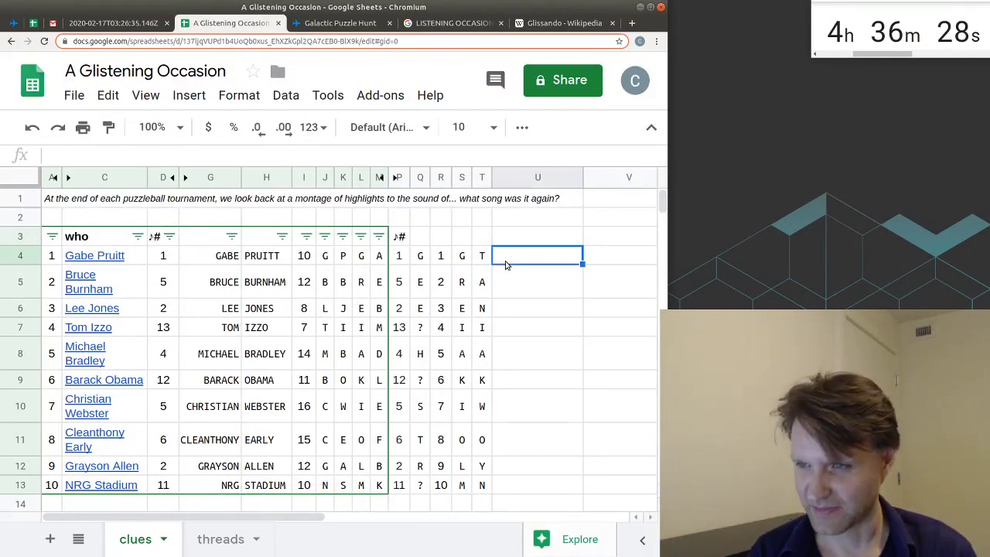
{"action": "left_click", "coordinate": [483, 261]}
{"action": "left_click", "coordinate": [62, 204]}
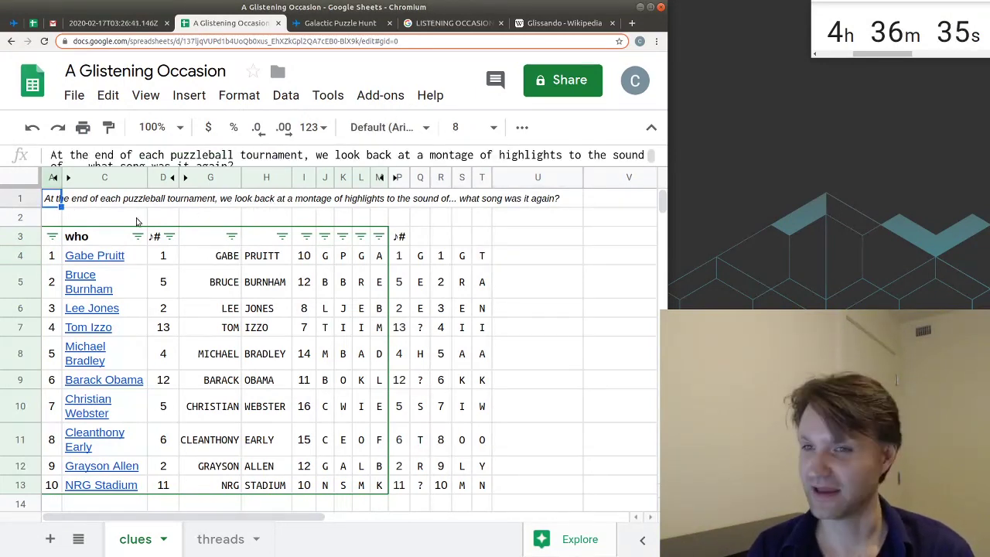
{"action": "key", "text": "Down"}
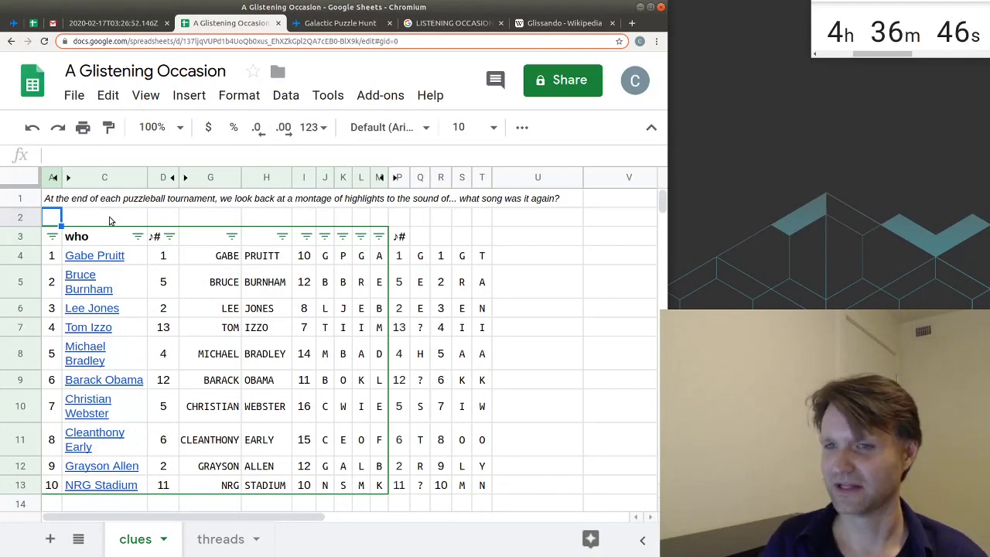
{"action": "left_click_drag", "start_coordinate": [489, 258], "coordinate": [481, 486]}
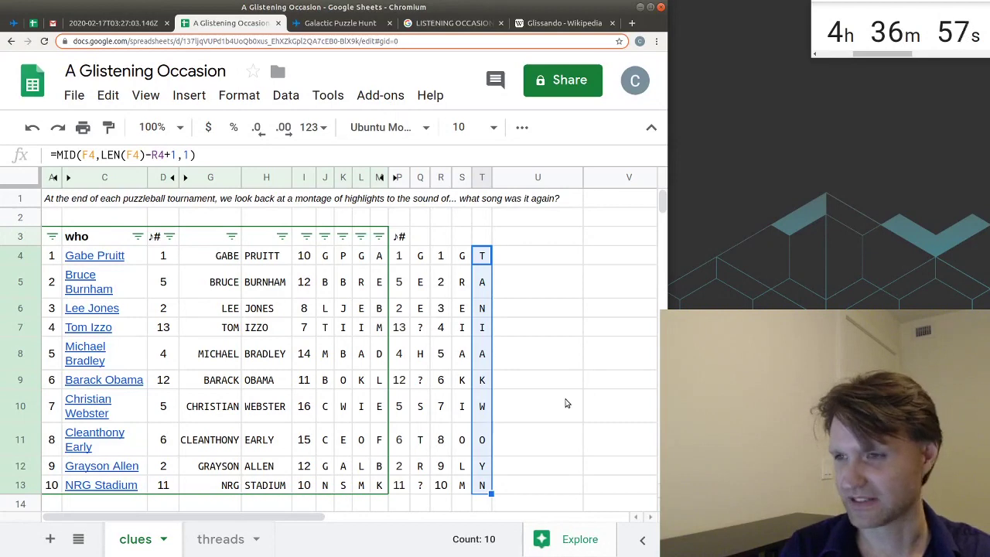
{"action": "key", "text": "ctrl+t"}
{"action": "type", "text": "tania"}
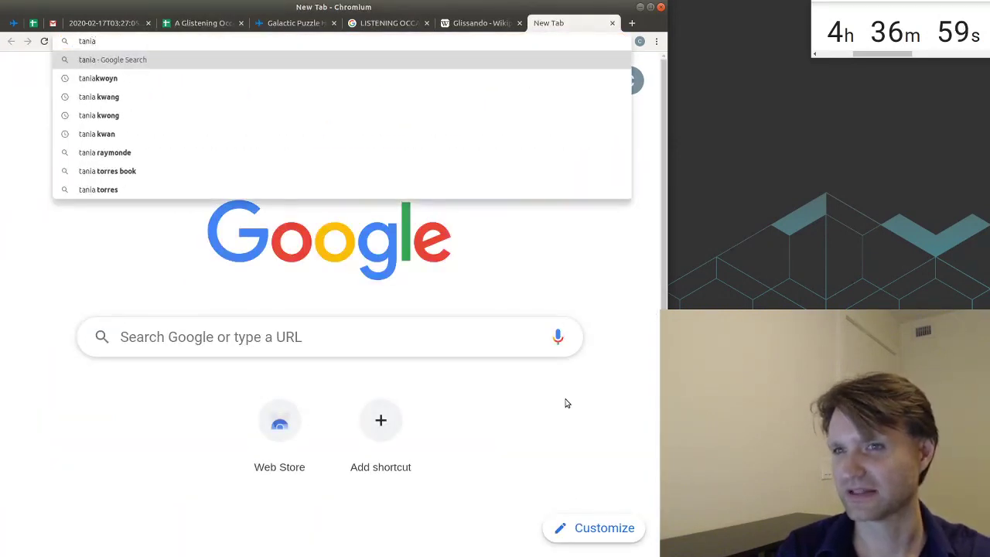
{"action": "type", "text": "kwoyn"}
{"action": "key", "text": "Return"}
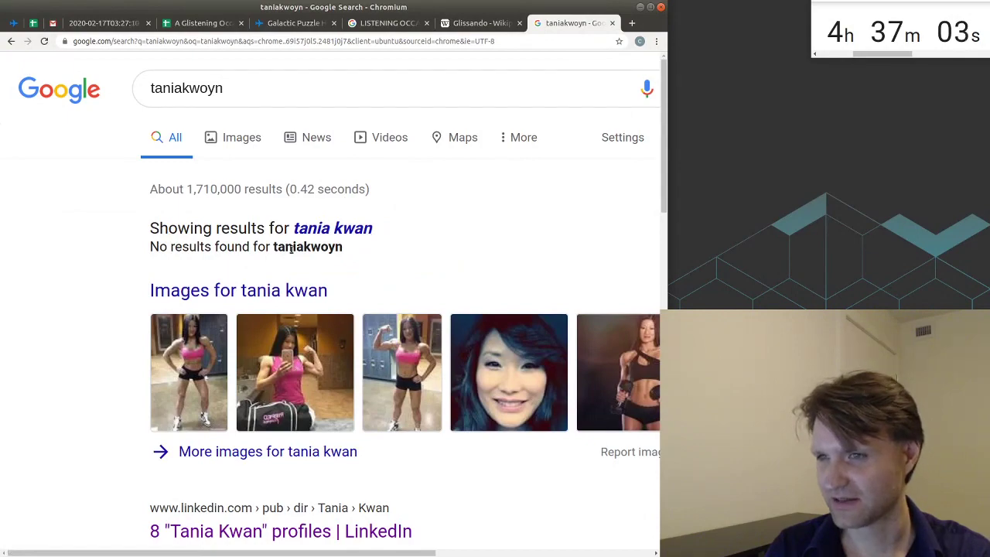
{"action": "scroll", "coordinate": [271, 211], "scroll_direction": "down", "scroll_amount": 4}
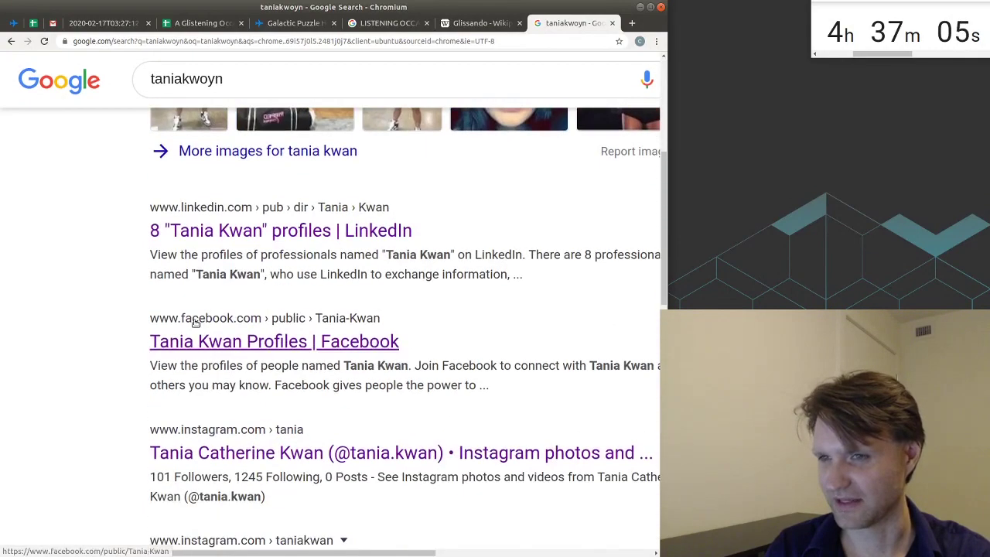
{"action": "scroll", "coordinate": [221, 309], "scroll_direction": "up", "scroll_amount": 2}
{"action": "scroll", "coordinate": [217, 319], "scroll_direction": "down", "scroll_amount": 3}
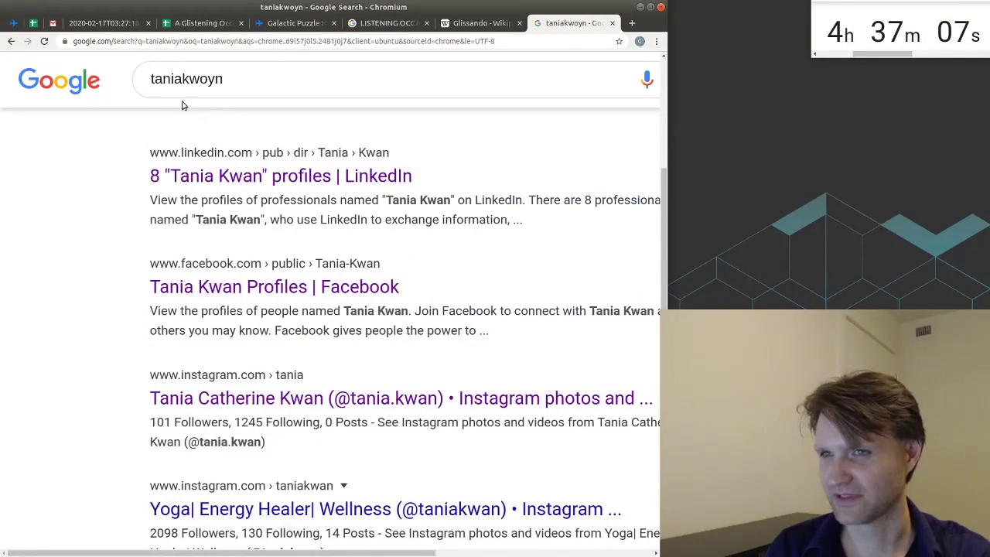
Step: Search again with the letters split as "tania kwoyn" and look through the results
{"action": "left_click_drag", "start_coordinate": [184, 79], "coordinate": [210, 80]}
{"action": "type", "text": "kw"}
{"action": "key", "text": "Return"}
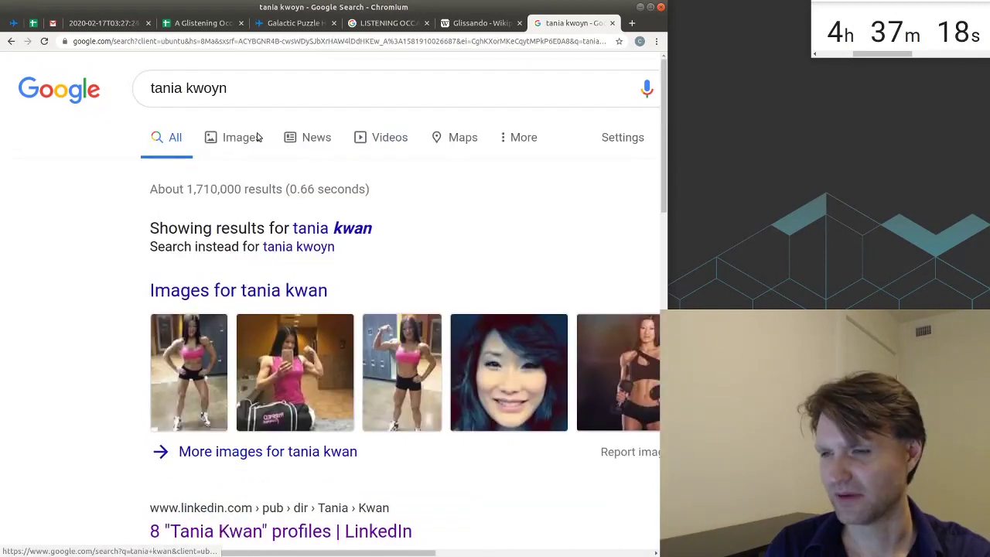
{"action": "scroll", "coordinate": [414, 224], "scroll_direction": "down", "scroll_amount": 5}
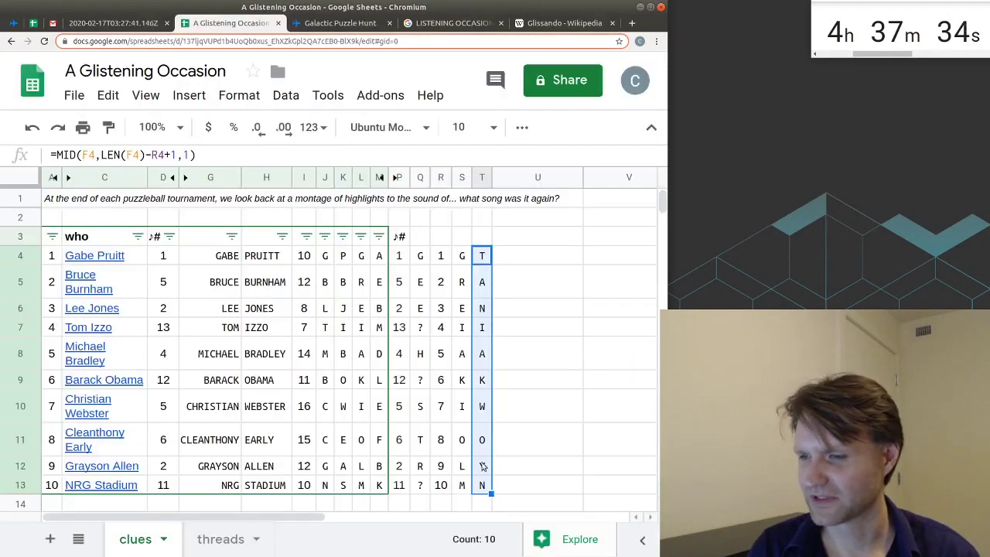
Step: Reread the extracted letters in T4:T13 of the clues sheet, from the first answer to the last
{"action": "left_click", "coordinate": [485, 262]}
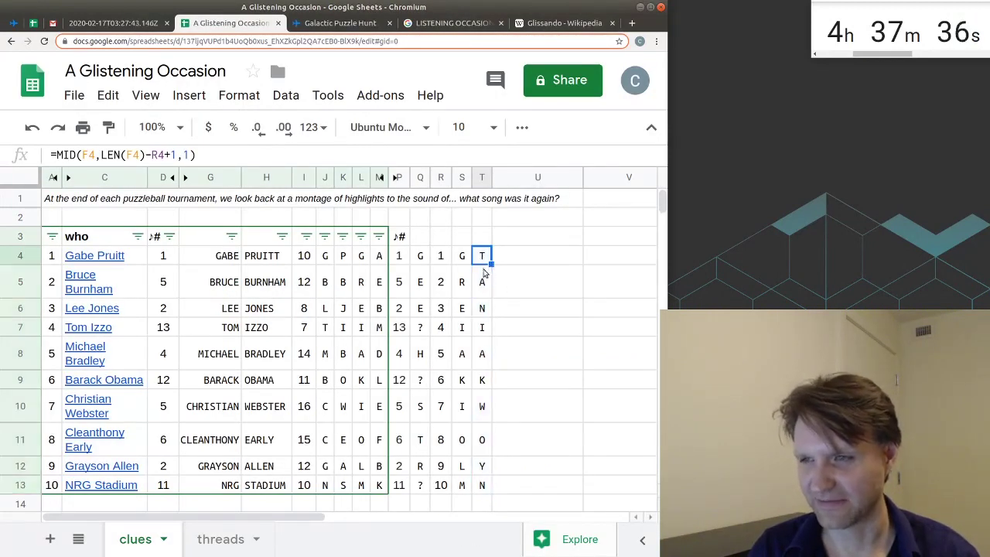
{"action": "left_click_drag", "start_coordinate": [483, 263], "coordinate": [481, 486]}
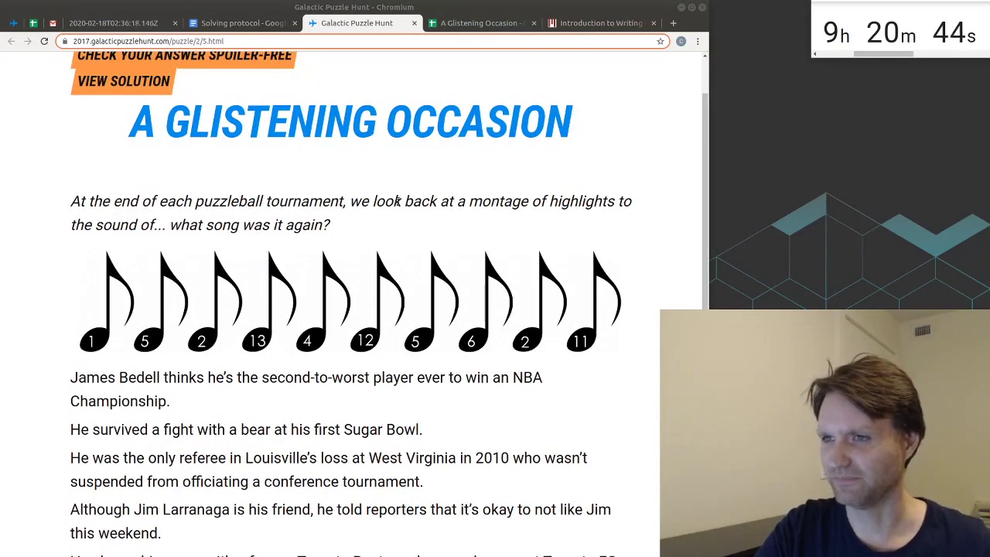
Step: Review the drafted hint request about the note numbers against the clues sheet and the puzzle page
{"action": "left_click", "coordinate": [261, 25]}
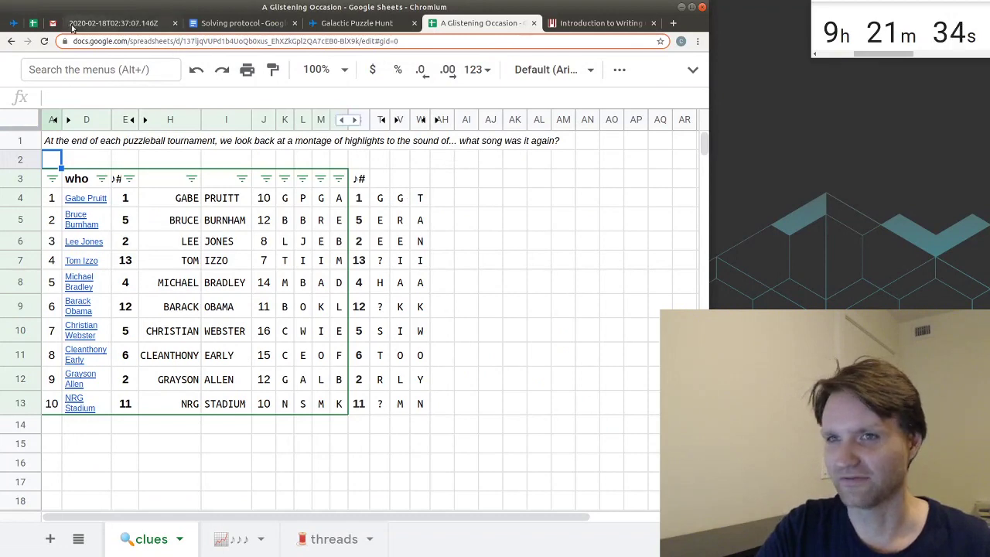
{"action": "left_click", "coordinate": [54, 23]}
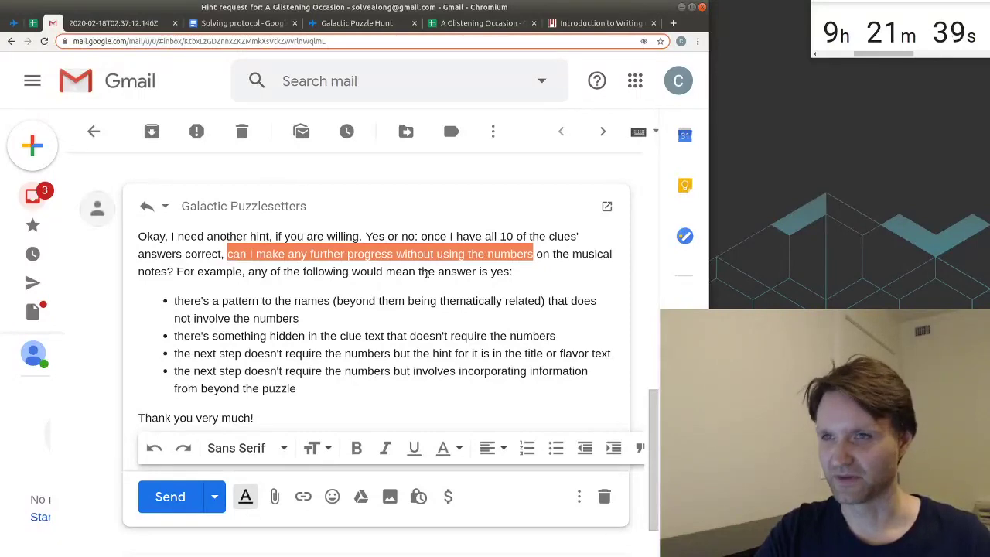
{"action": "left_click", "coordinate": [379, 22]}
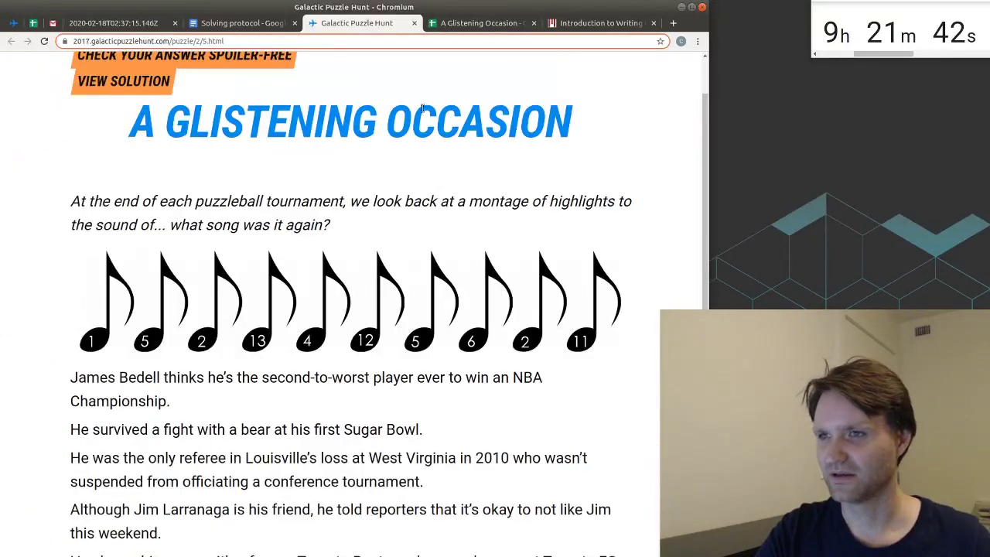
{"action": "left_click", "coordinate": [52, 24]}
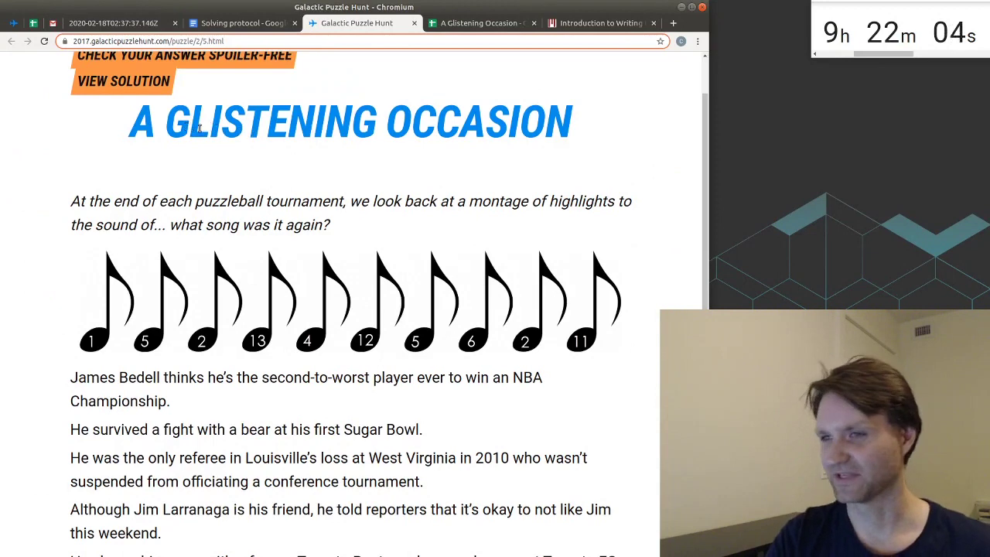
Step: Reread the puzzle's title, flavour text and opening clues on the Galactic Puzzle Hunt page
{"action": "triple_click", "coordinate": [301, 201]}
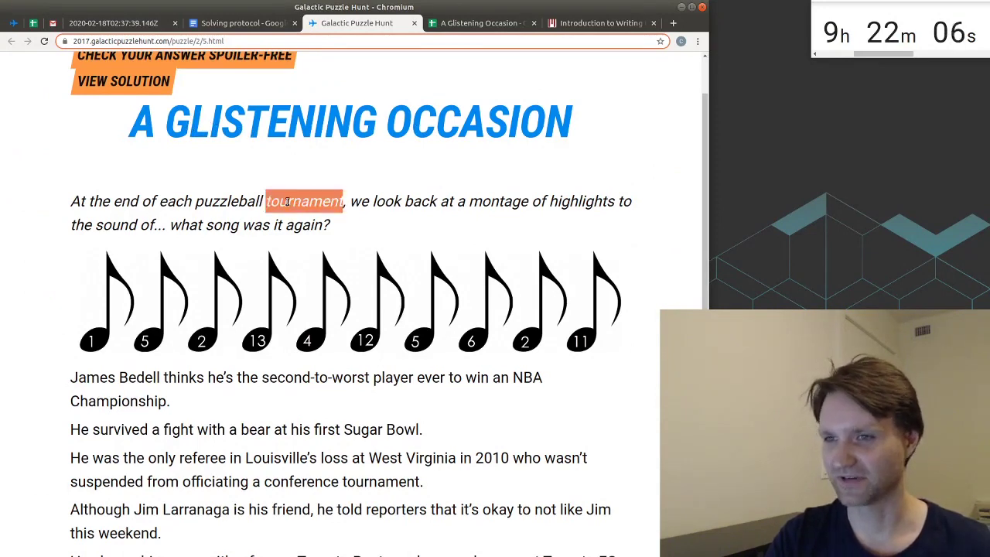
{"action": "left_click_drag", "start_coordinate": [178, 378], "coordinate": [178, 351]}
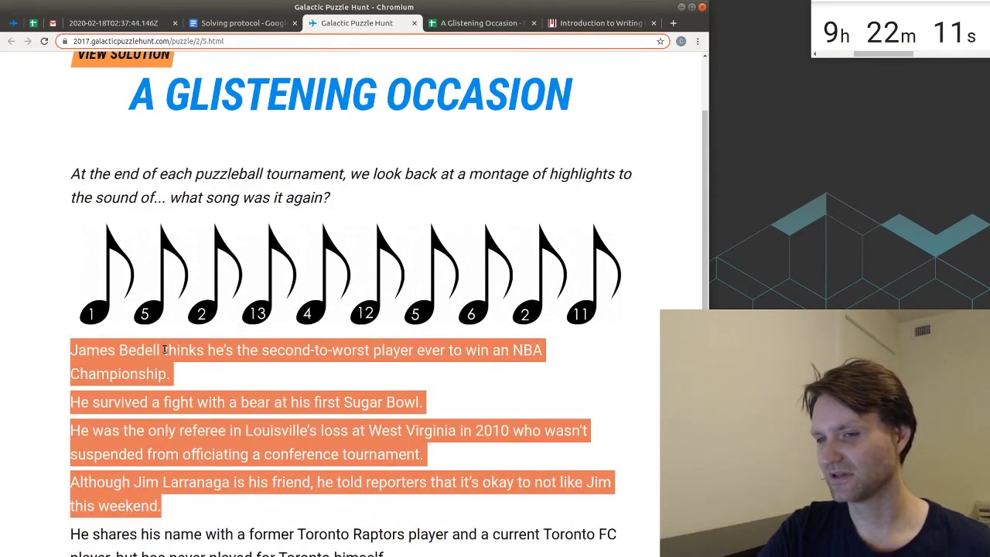
{"action": "scroll", "coordinate": [201, 232], "scroll_direction": "up", "scroll_amount": 1}
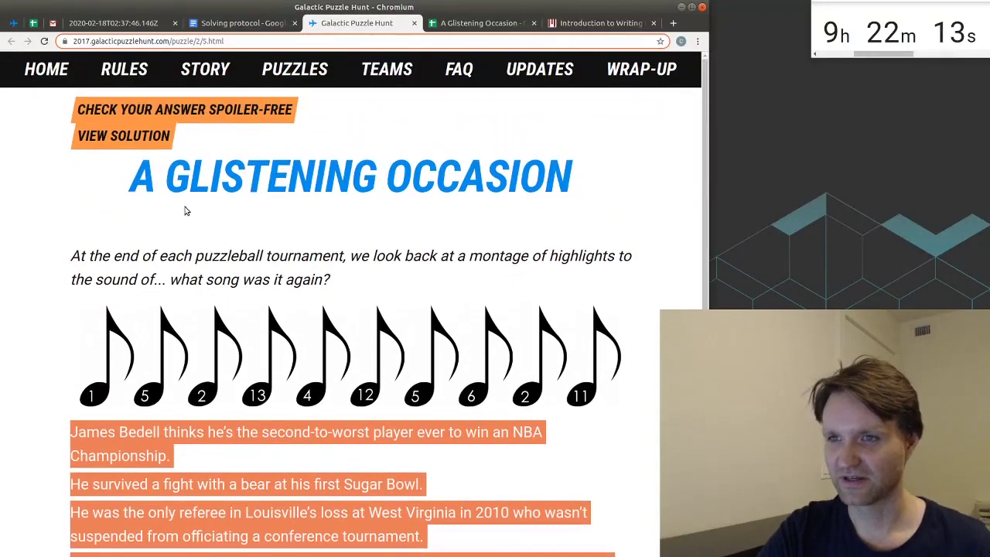
{"action": "scroll", "coordinate": [186, 214], "scroll_direction": "down", "scroll_amount": 1}
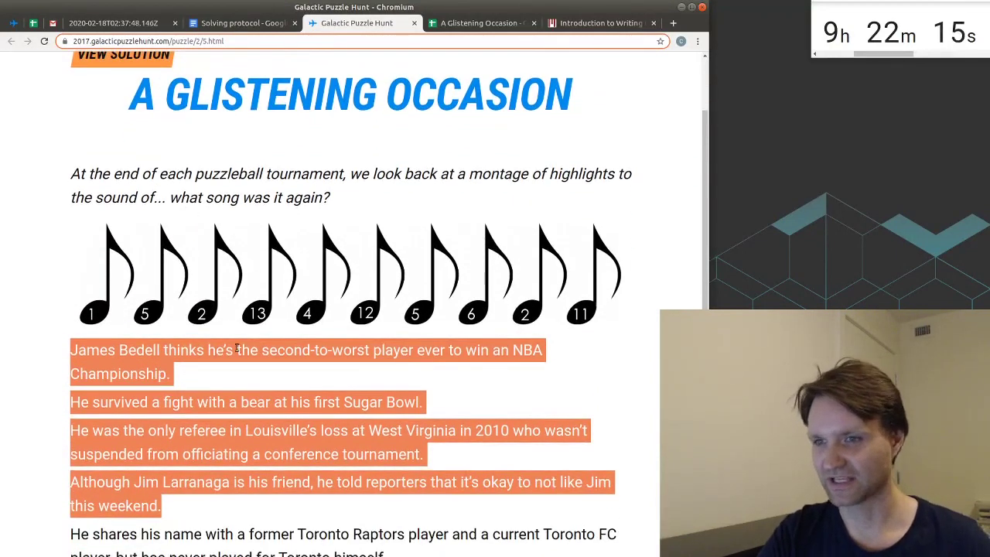
{"action": "triple_click", "coordinate": [236, 353]}
{"action": "left_click", "coordinate": [232, 404]}
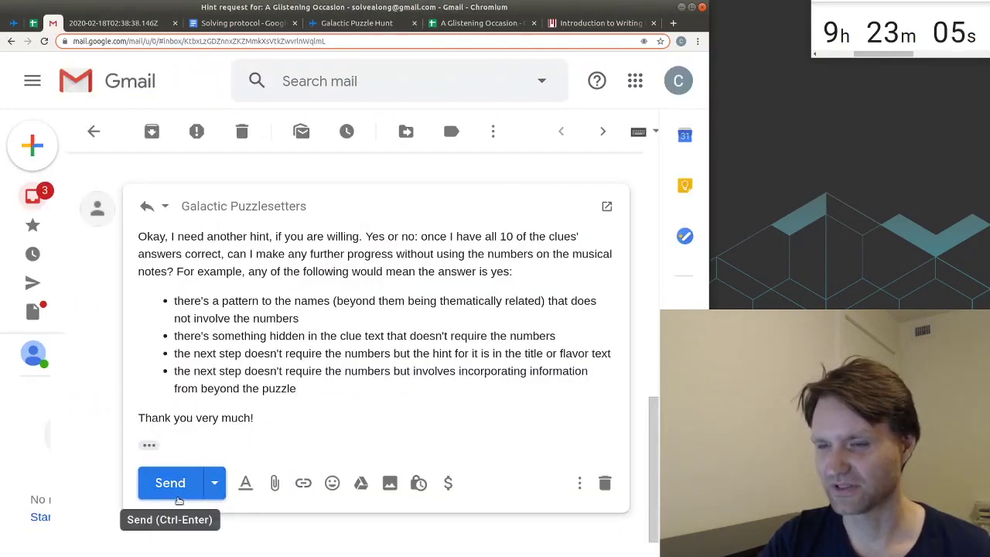
Step: Send the yes-or-no hint request about progressing without the note numbers, and open the reply from Galactic Puzzlesetters
{"action": "left_click", "coordinate": [181, 494]}
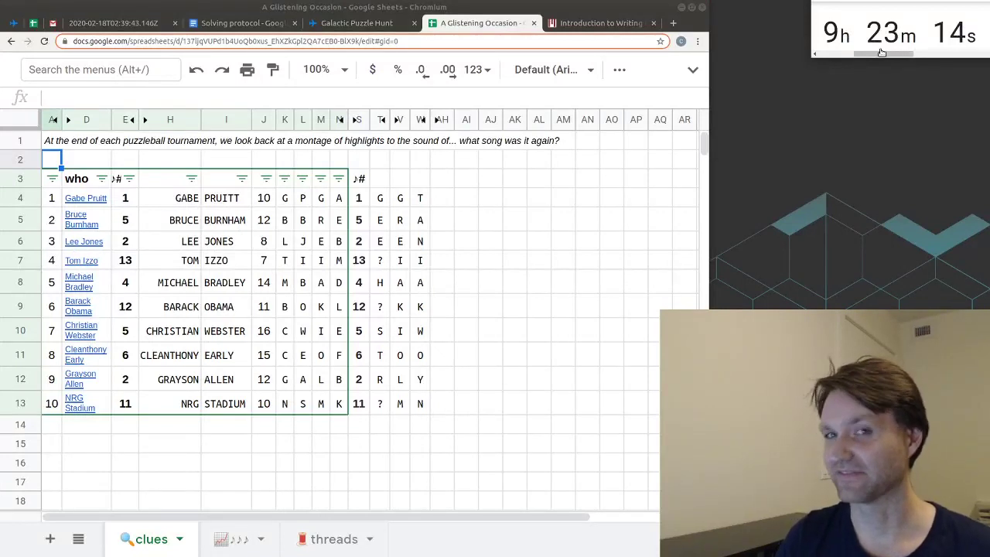
{"action": "key", "text": "alt+Tab"}
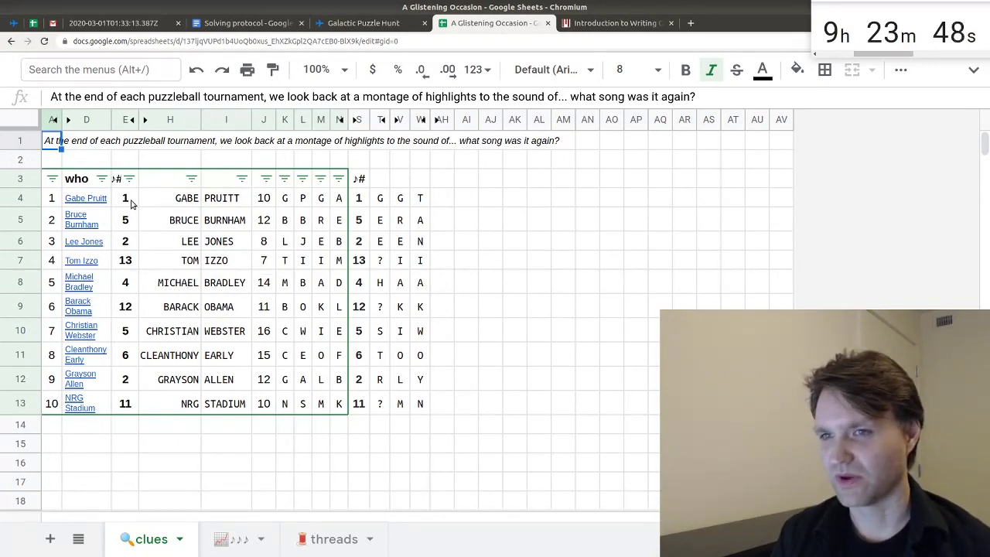
{"action": "left_click_drag", "start_coordinate": [131, 202], "coordinate": [132, 416]}
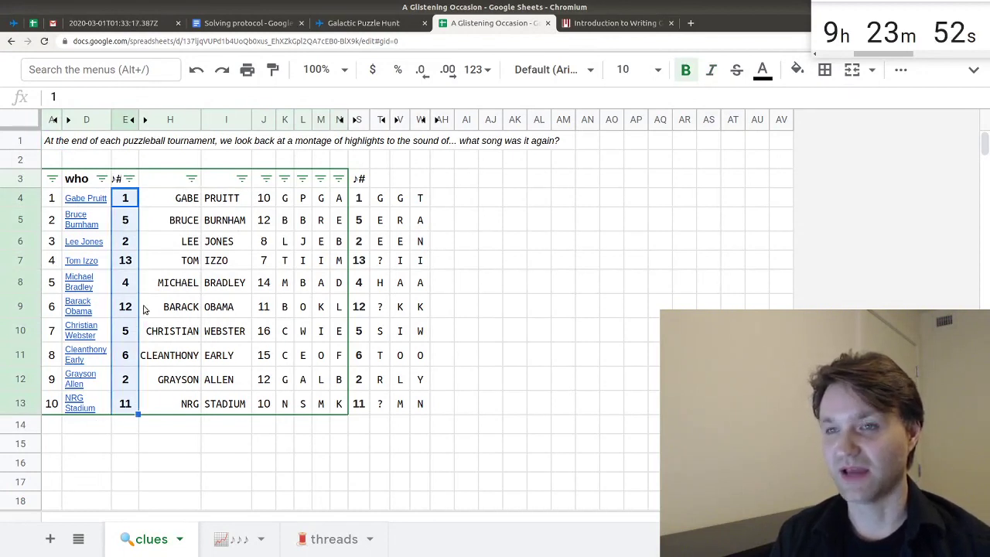
{"action": "left_click", "coordinate": [54, 28]}
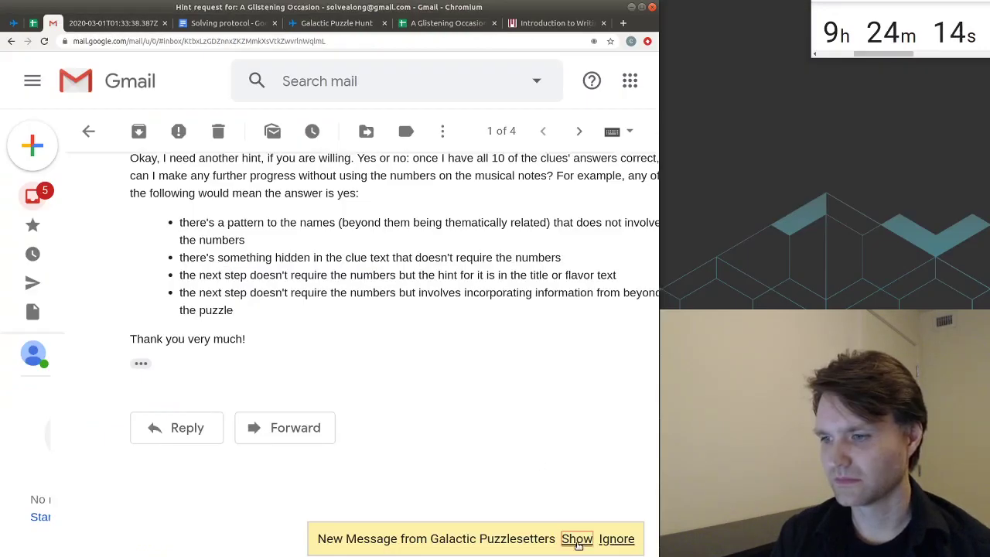
{"action": "left_click", "coordinate": [577, 539]}
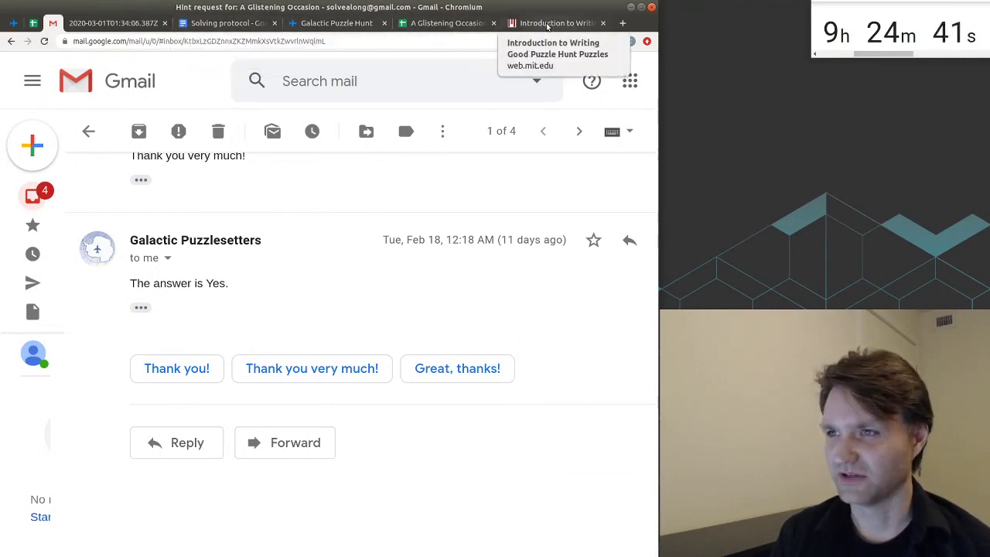
Step: Check rules 7 and 8 on quitting in the solving protocol document
{"action": "left_click", "coordinate": [459, 24]}
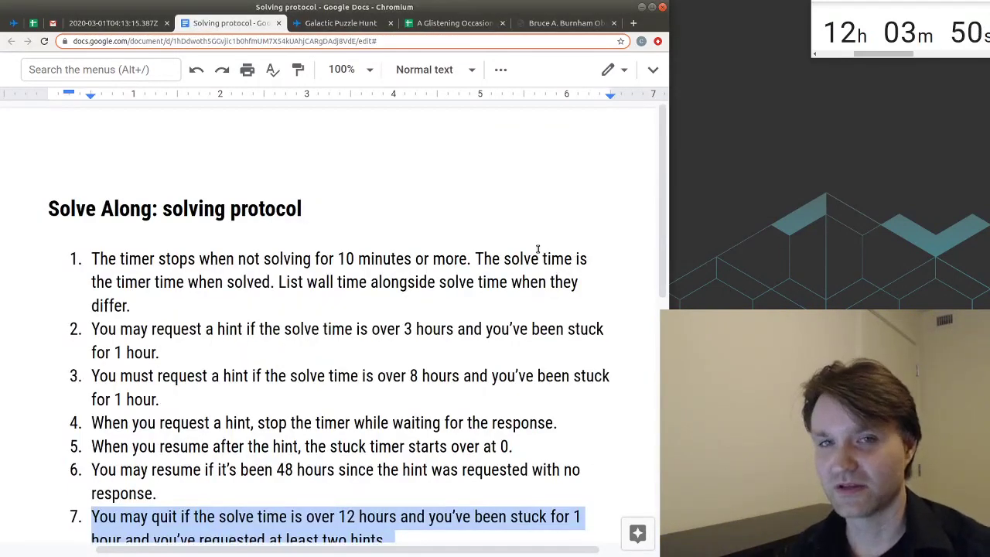
{"action": "scroll", "coordinate": [538, 249], "scroll_direction": "down", "scroll_amount": 4}
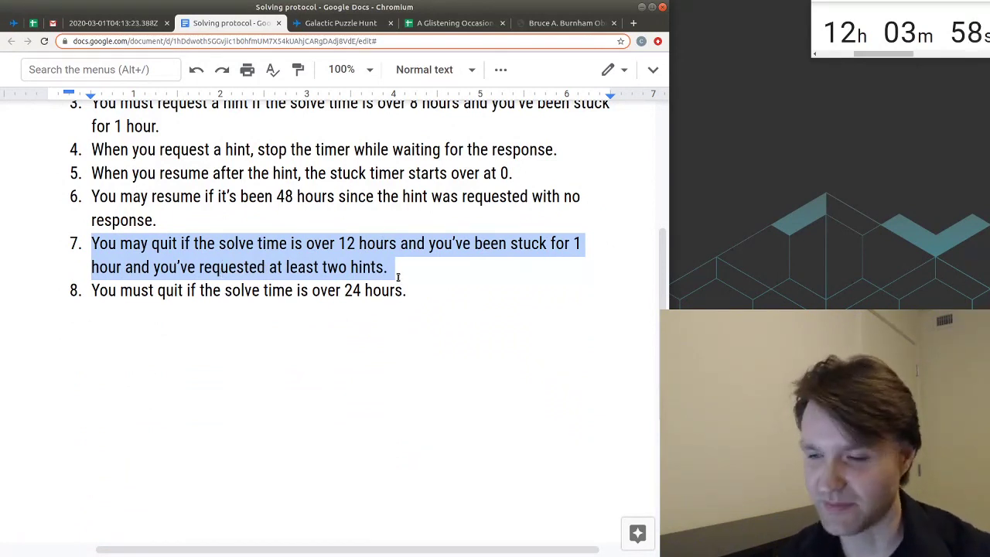
{"action": "key", "text": "ctrl+4"}
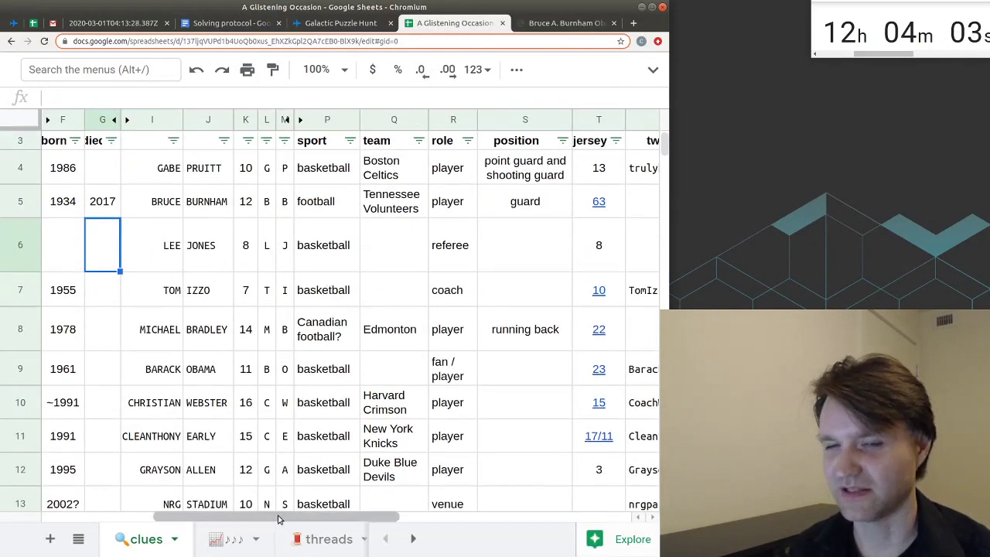
Step: Examine the clues sheet from clue text through sport, team, jersey, twitter and nickname to the extracted letters, comparing with the puzzle page
{"action": "left_click_drag", "start_coordinate": [297, 516], "coordinate": [101, 489]}
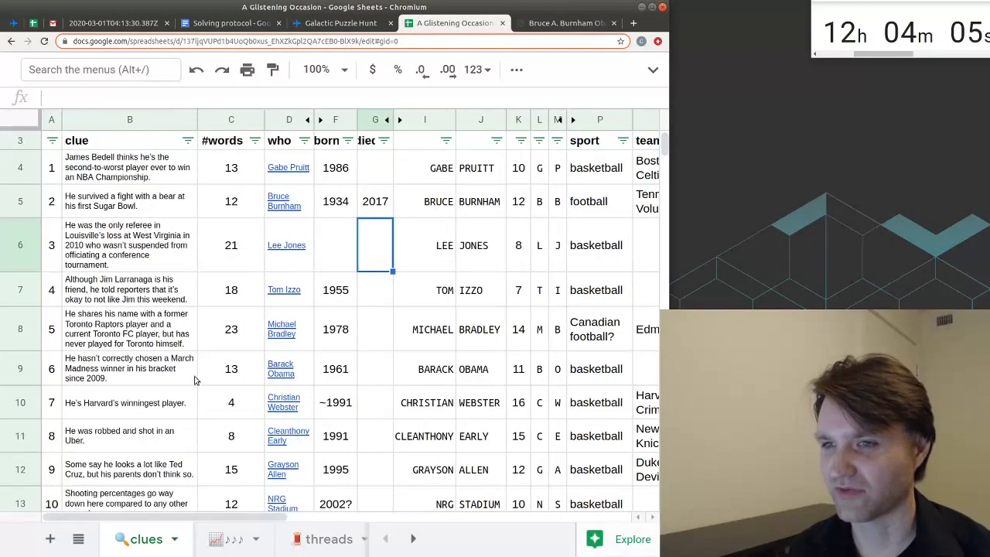
{"action": "left_click", "coordinate": [300, 517]}
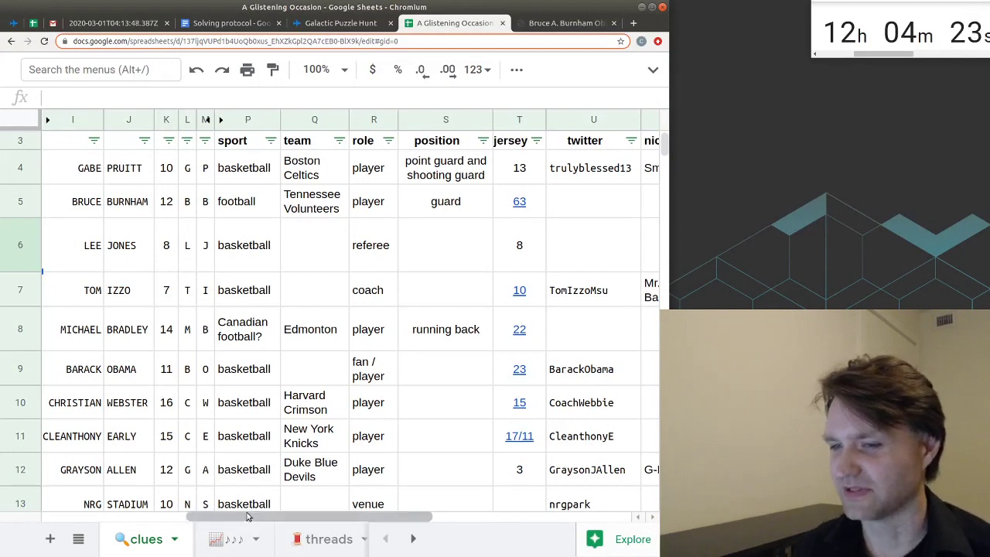
{"action": "left_click_drag", "start_coordinate": [265, 520], "coordinate": [331, 522]}
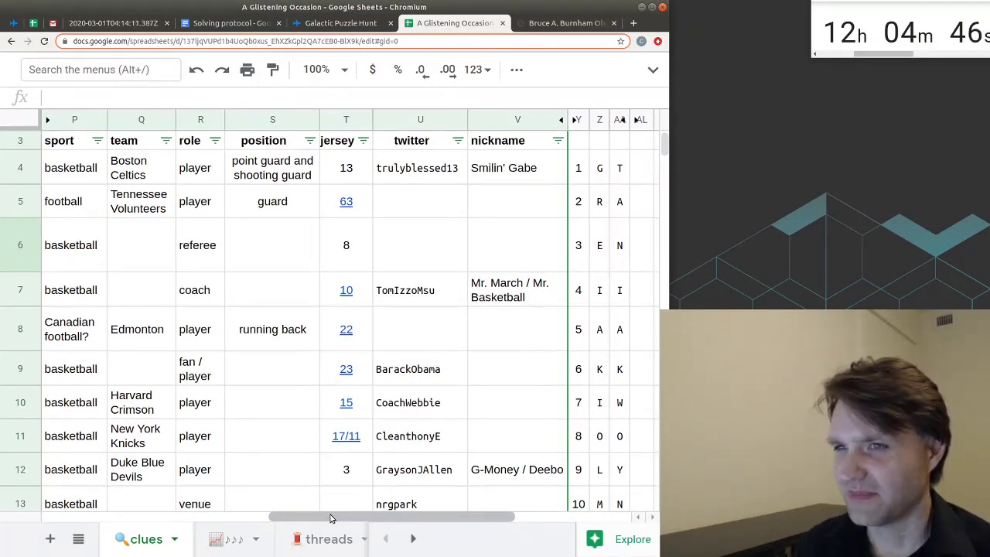
{"action": "left_click", "coordinate": [325, 23]}
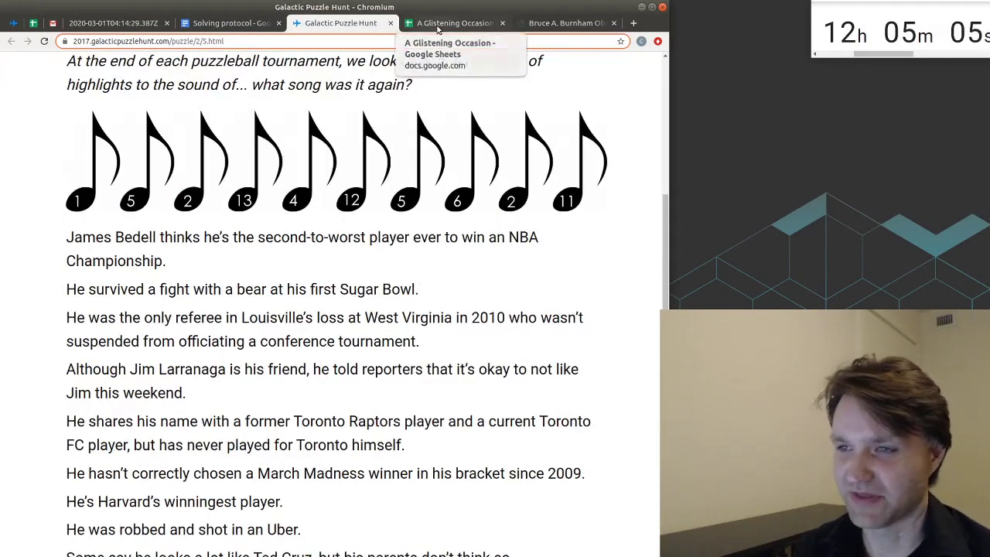
{"action": "left_click", "coordinate": [449, 23]}
{"action": "left_click_drag", "start_coordinate": [295, 516], "coordinate": [320, 503]}
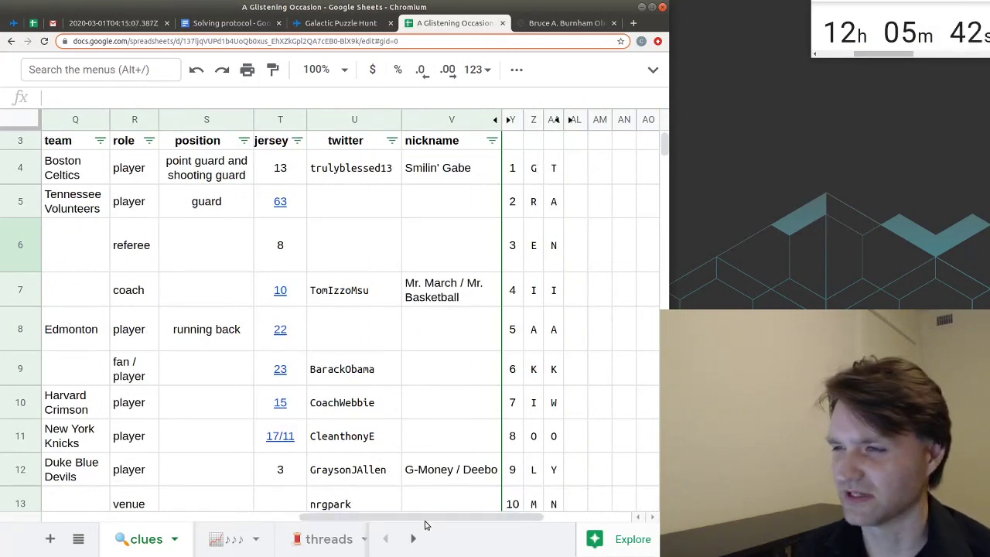
{"action": "scroll", "coordinate": [459, 296], "scroll_direction": "up", "scroll_amount": 1}
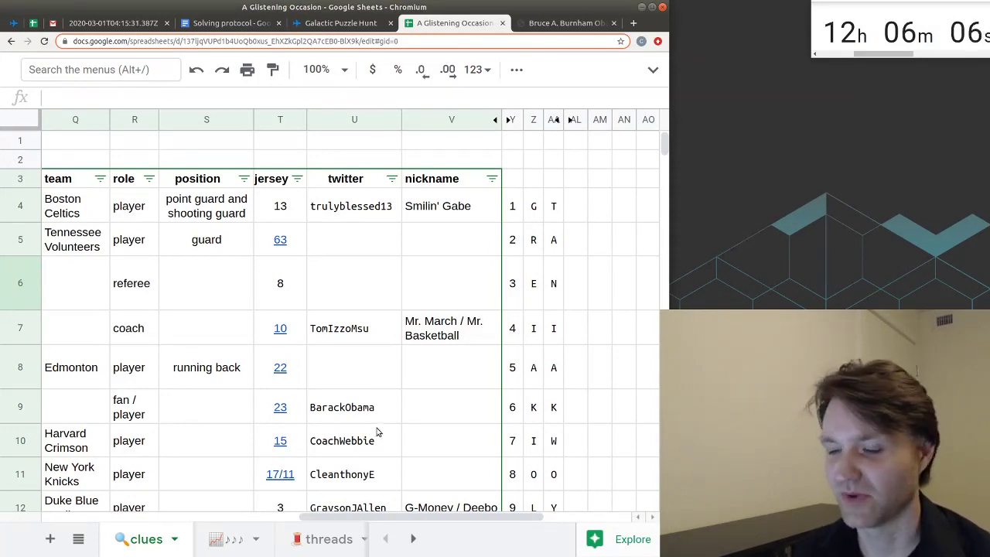
{"action": "scroll", "coordinate": [379, 432], "scroll_direction": "down", "scroll_amount": 2}
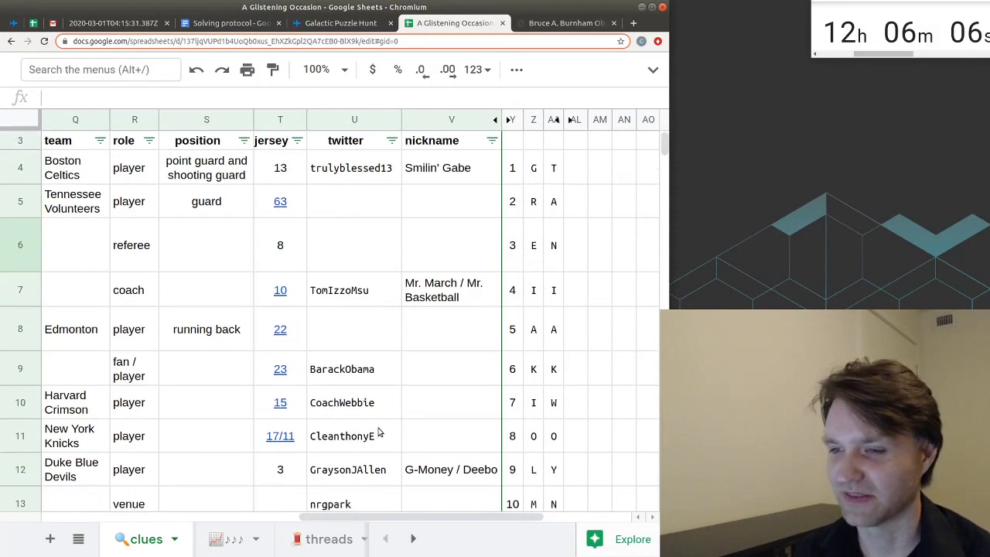
Step: Review the observations in B2:B10 of the threads sheet
{"action": "left_click", "coordinate": [329, 540]}
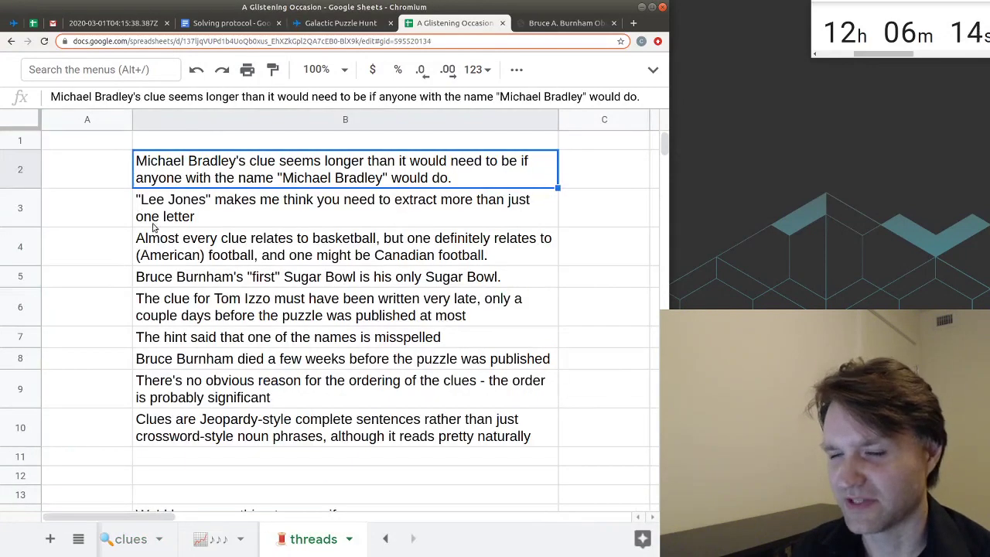
{"action": "left_click", "coordinate": [203, 225]}
{"action": "left_click_drag", "start_coordinate": [249, 178], "coordinate": [243, 264]}
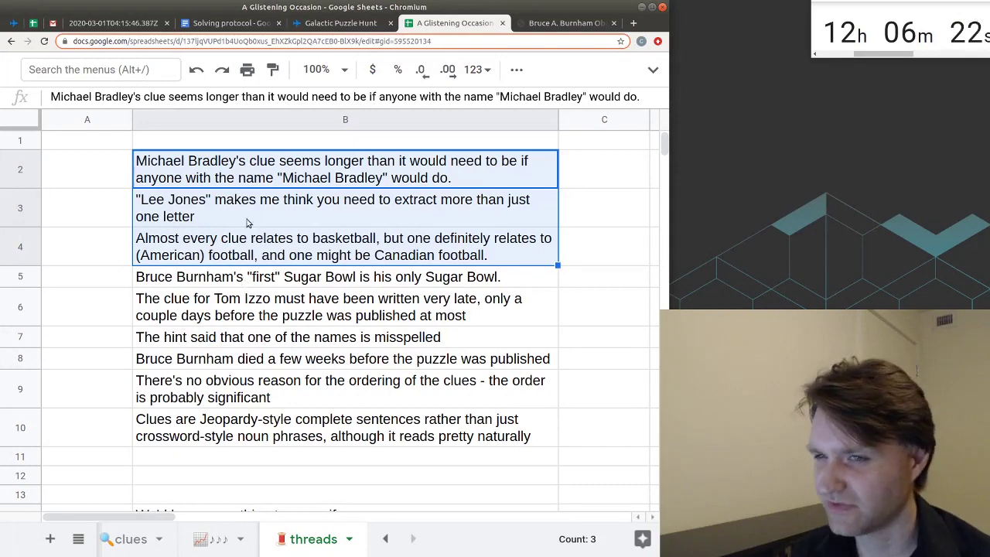
{"action": "left_click", "coordinate": [189, 175]}
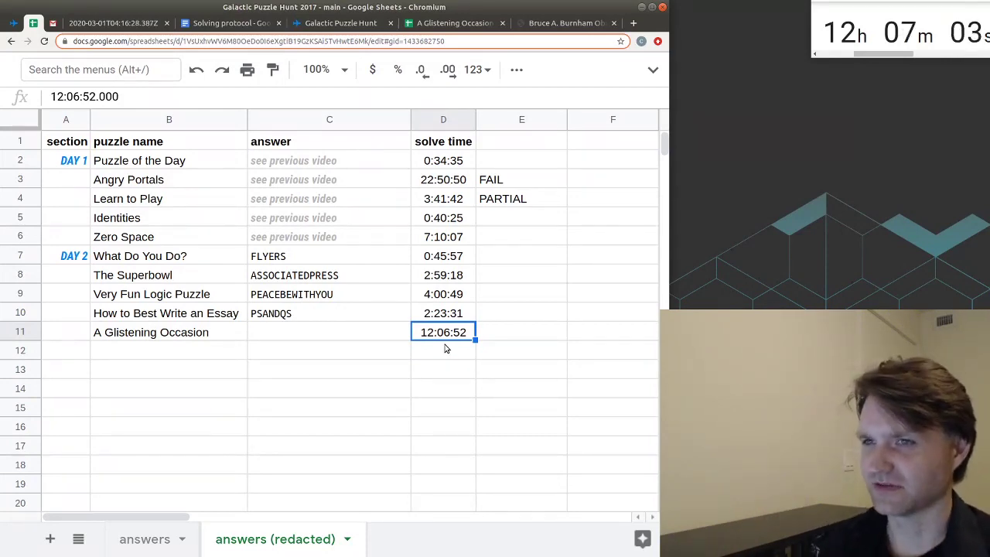
Step: Open the solution to A Glistening Occasion in a new tab and shrink the browser window to a small size
{"action": "left_click", "coordinate": [337, 24]}
{"action": "scroll", "coordinate": [462, 141], "scroll_direction": "up", "scroll_amount": 3}
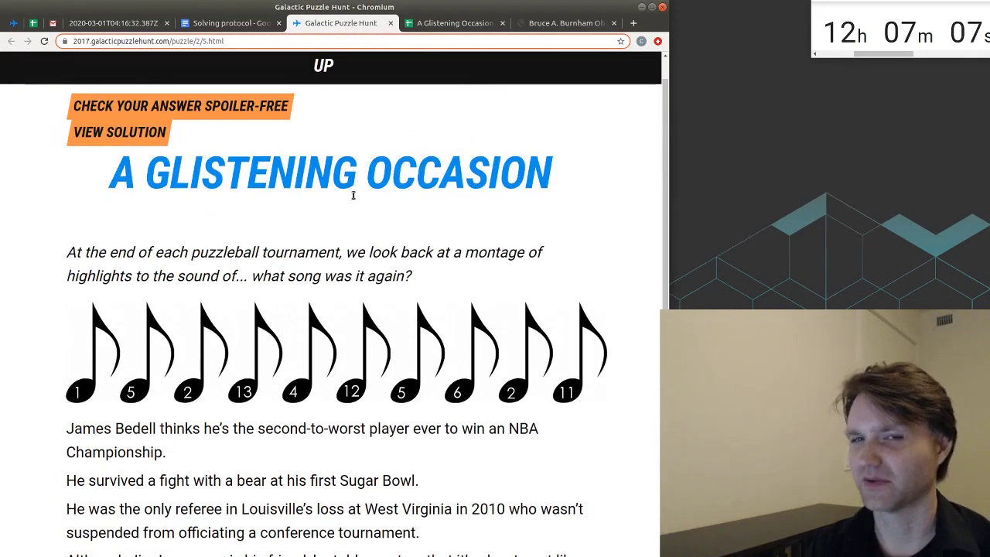
{"action": "middle_click", "coordinate": [436, 71]}
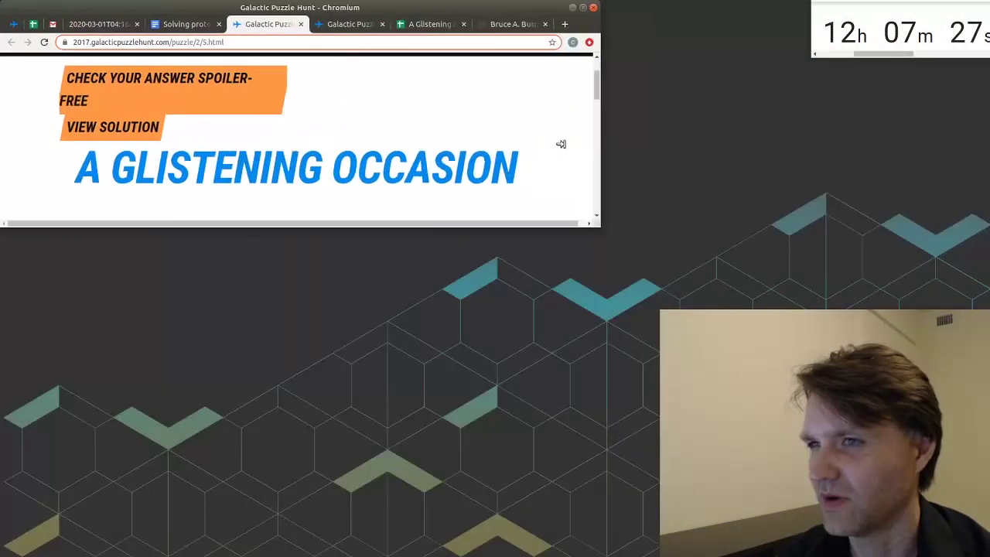
{"action": "left_click_drag", "start_coordinate": [560, 144], "coordinate": [451, 142]}
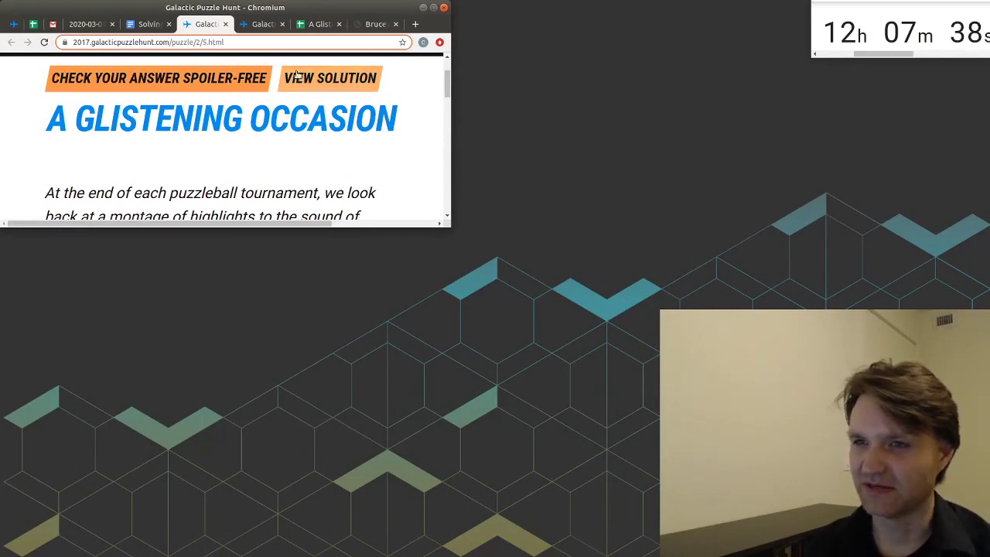
Step: Read the opening of the solution to A Glistening Occasion to find which song is the key
{"action": "left_click", "coordinate": [262, 24]}
{"action": "scroll", "coordinate": [276, 115], "scroll_direction": "down", "scroll_amount": 2}
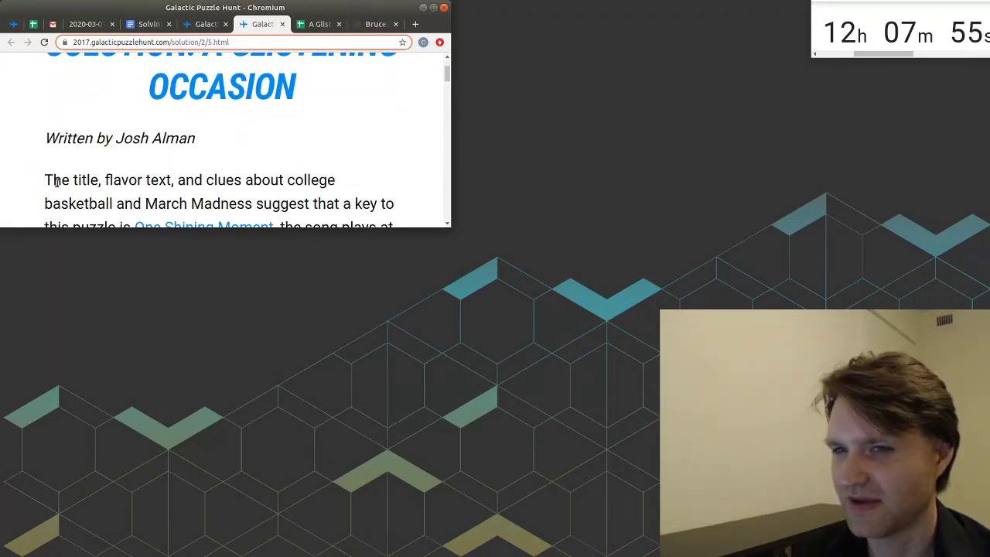
{"action": "scroll", "coordinate": [329, 190], "scroll_direction": "down", "scroll_amount": 1}
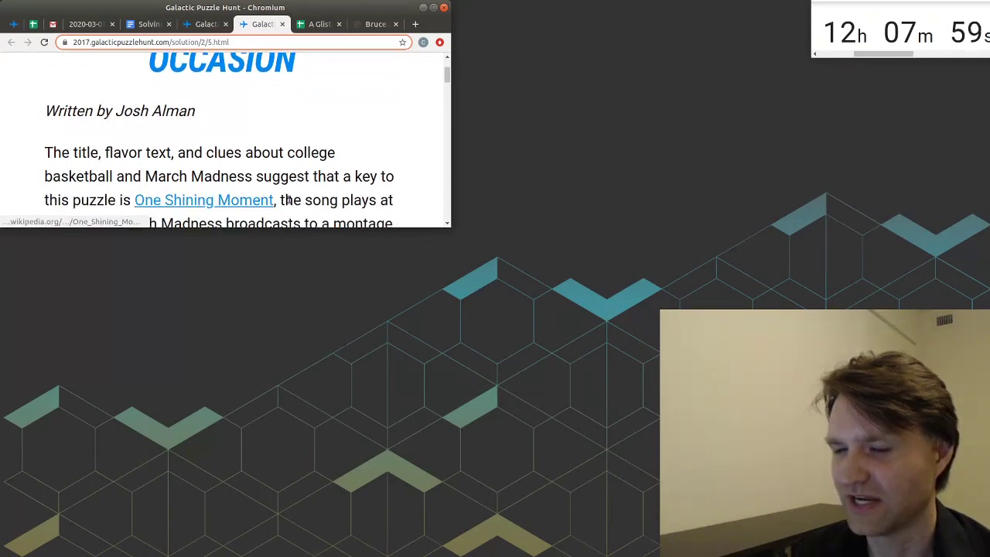
{"action": "scroll", "coordinate": [343, 177], "scroll_direction": "down", "scroll_amount": 1}
{"action": "scroll", "coordinate": [118, 201], "scroll_direction": "up", "scroll_amount": 5}
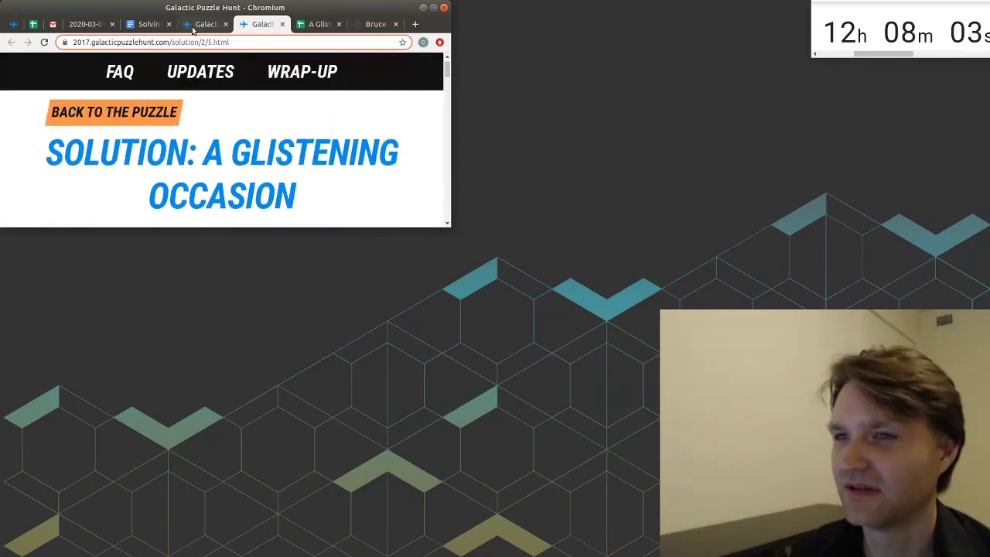
Step: Enlarge the browser window and search the web for "one shining moment" from a new tab
{"action": "double_click", "coordinate": [360, 7]}
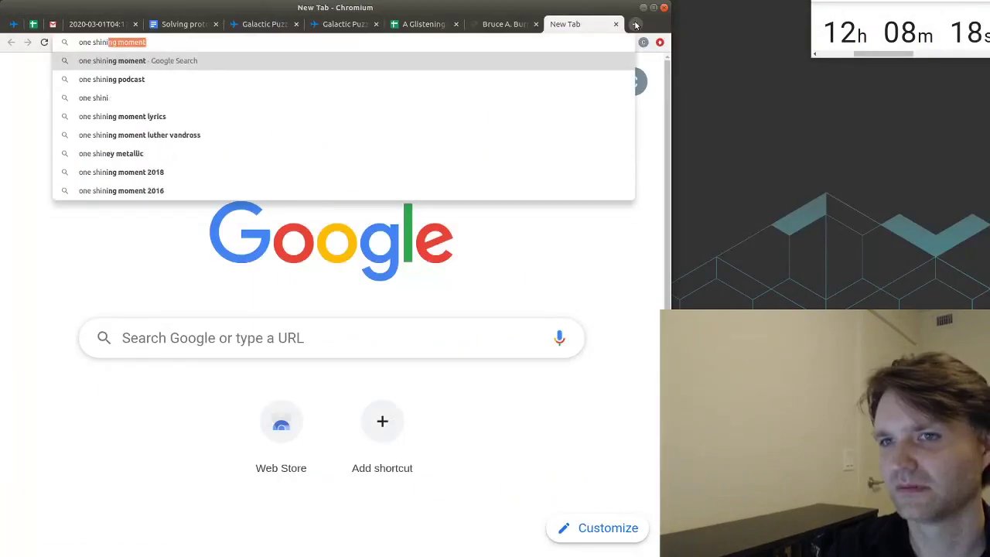
{"action": "type", "text": "ning moment"}
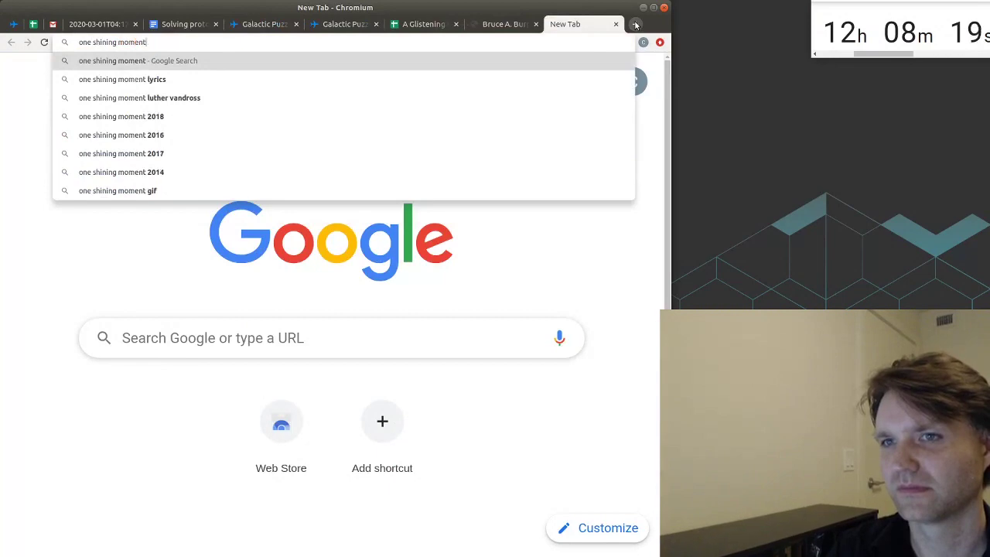
{"action": "key", "text": "Return"}
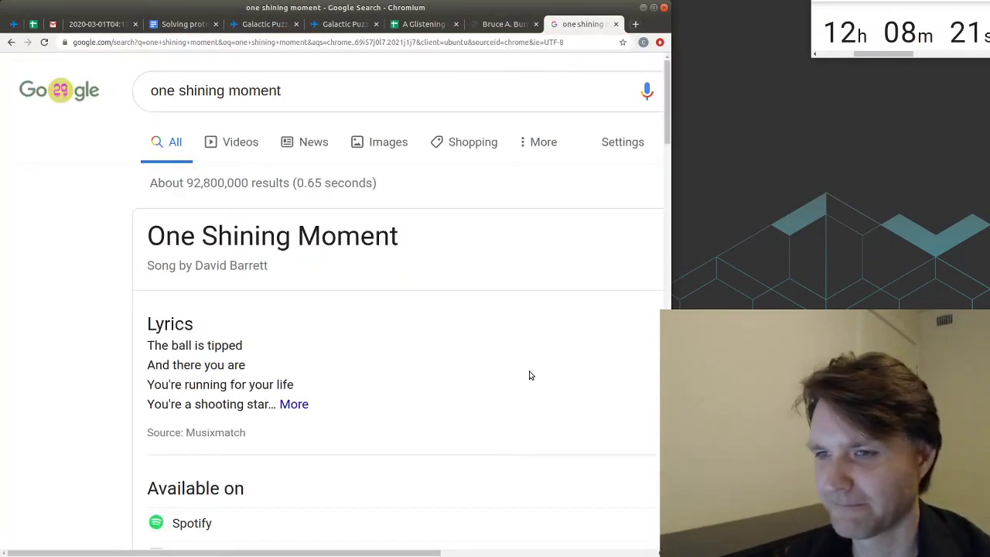
Step: Open the Wikipedia article on One Shining Moment from the search results in a new tab and view it
{"action": "scroll", "coordinate": [494, 285], "scroll_direction": "down", "scroll_amount": 10}
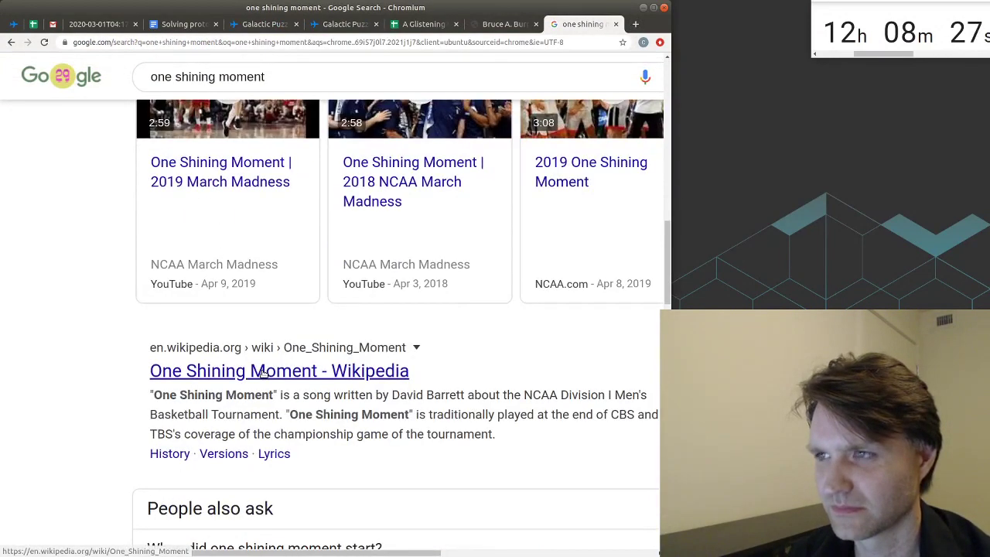
{"action": "middle_click", "coordinate": [263, 373]}
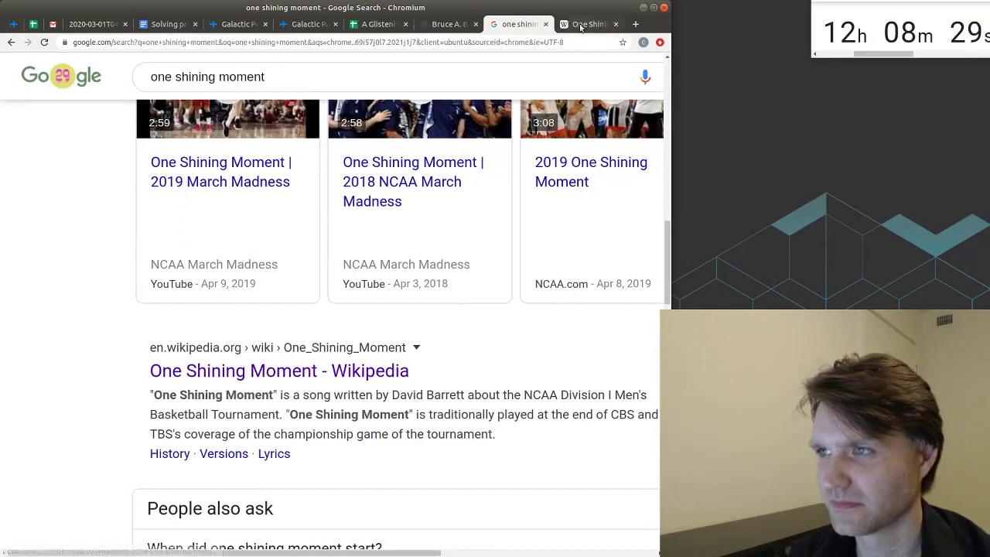
{"action": "left_click", "coordinate": [588, 24]}
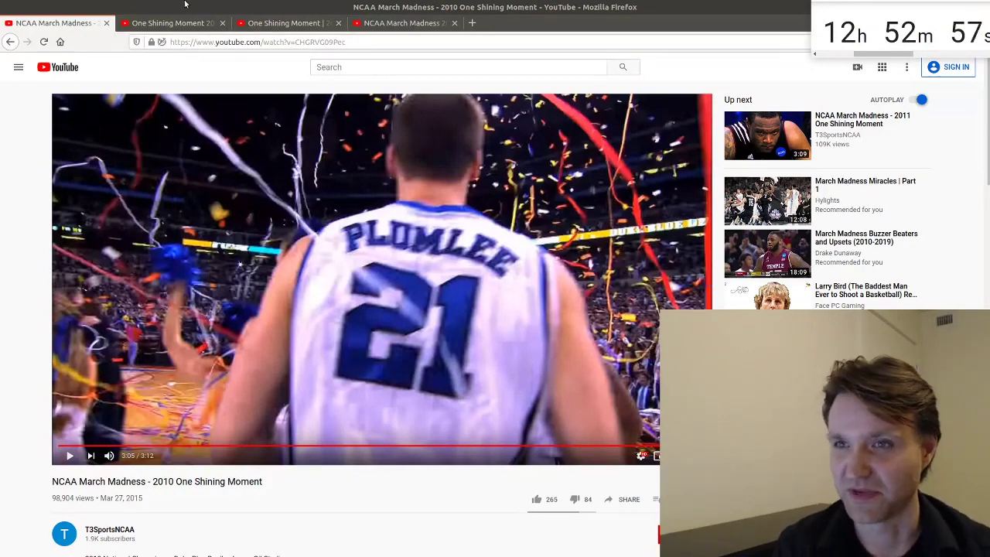
Step: Switch to Firefox and look through the open One Shining Moment montage videos, starting with the 2012 one
{"action": "left_click", "coordinate": [172, 22]}
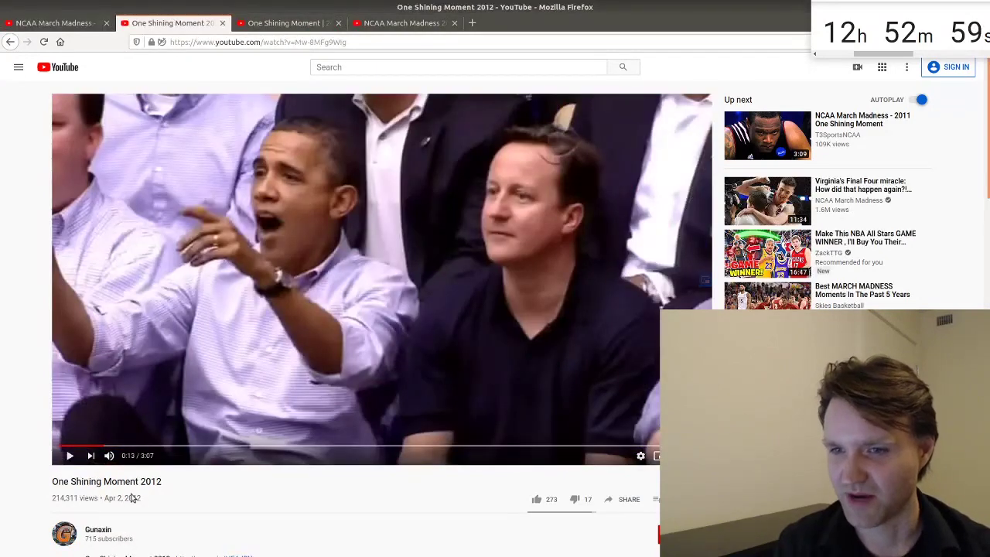
{"action": "left_click", "coordinate": [286, 22]}
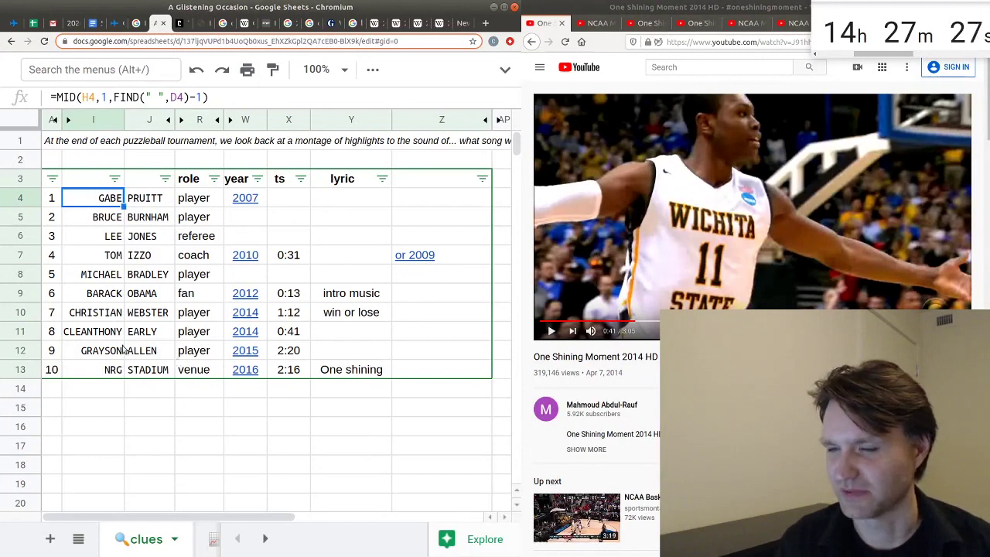
Step: Review the montage years and timestamps on the clues sheet, single out clues 2 to 5, and check clue 4 against the 2010 montage
{"action": "left_click_drag", "start_coordinate": [245, 198], "coordinate": [263, 373]}
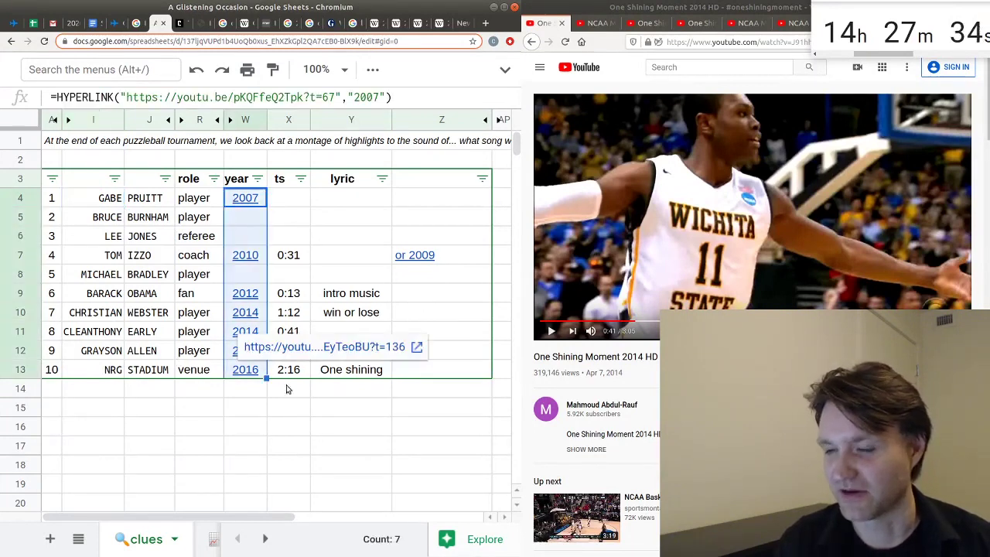
{"action": "left_click", "coordinate": [296, 296]}
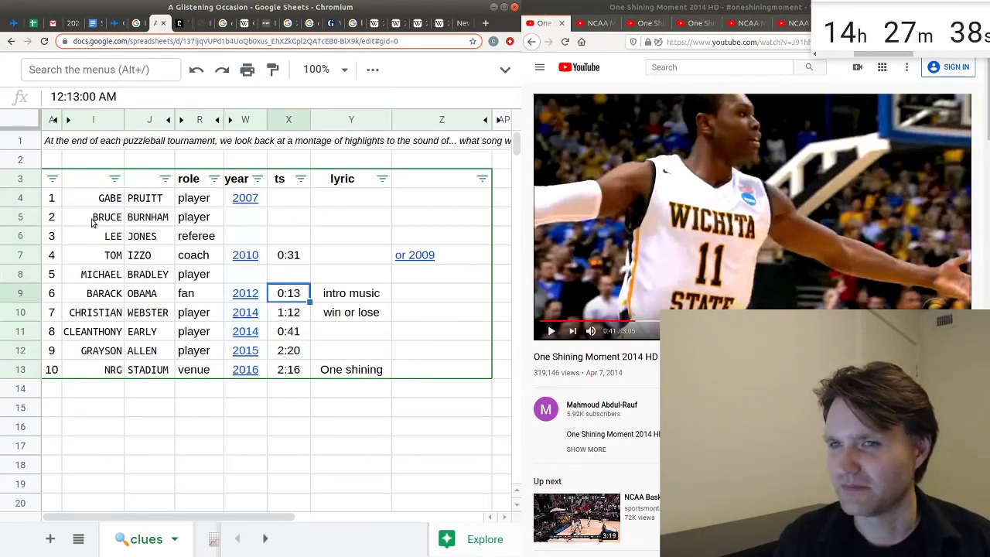
{"action": "left_click", "coordinate": [31, 217]}
{"action": "left_click", "coordinate": [32, 275]}
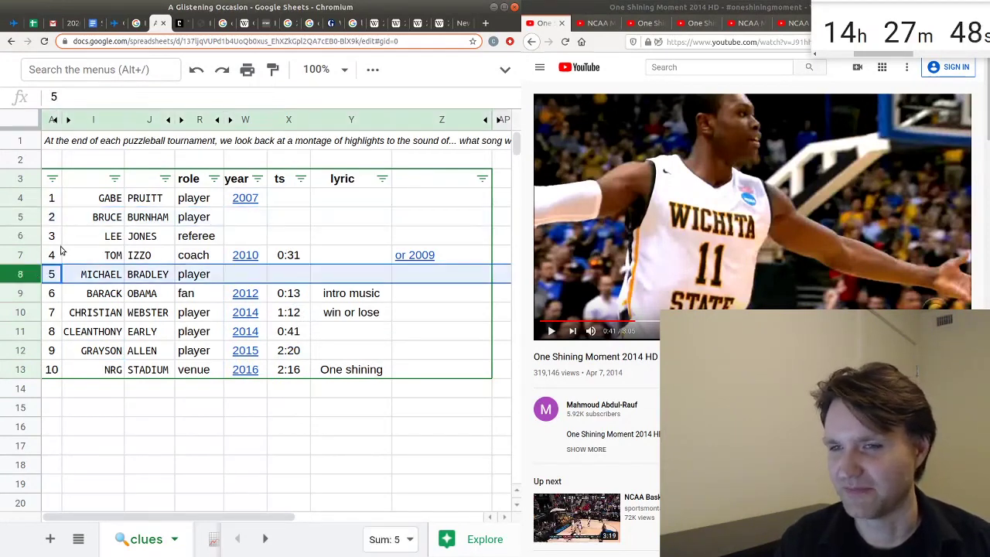
{"action": "left_click", "coordinate": [31, 236]}
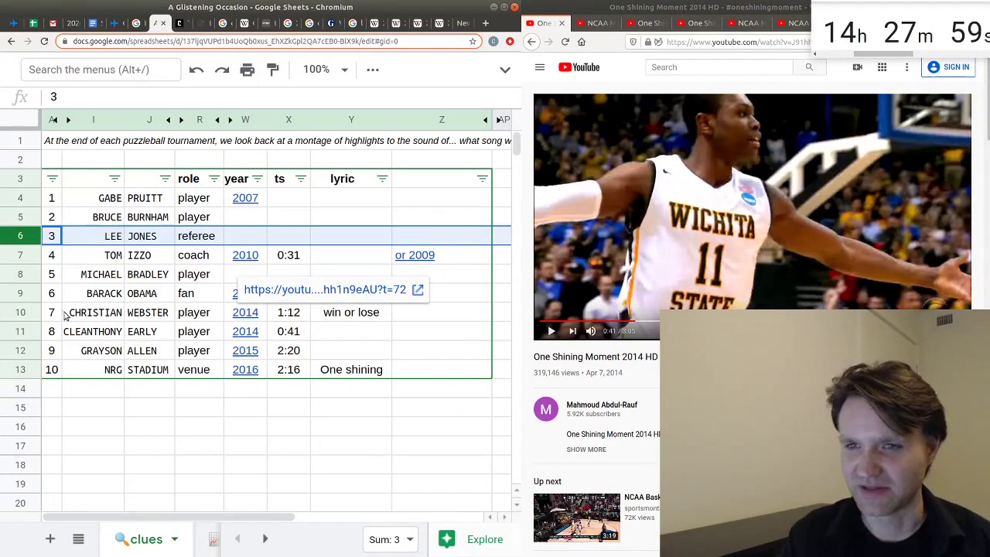
{"action": "left_click", "coordinate": [81, 261]}
{"action": "left_click", "coordinate": [600, 23]}
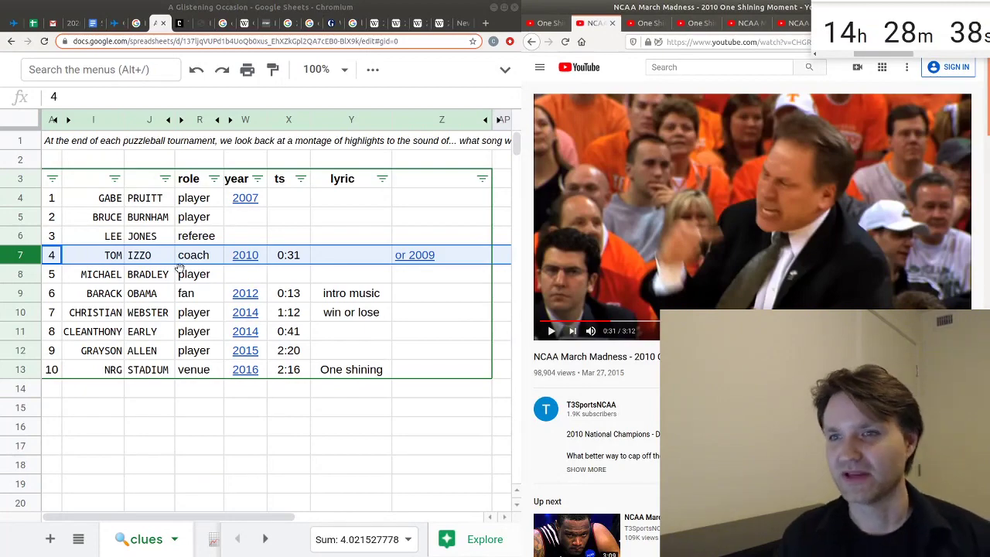
Step: Read the solution's explanation of how the clue answers relate to the montages and how the final answer is extracted
{"action": "left_click", "coordinate": [116, 26]}
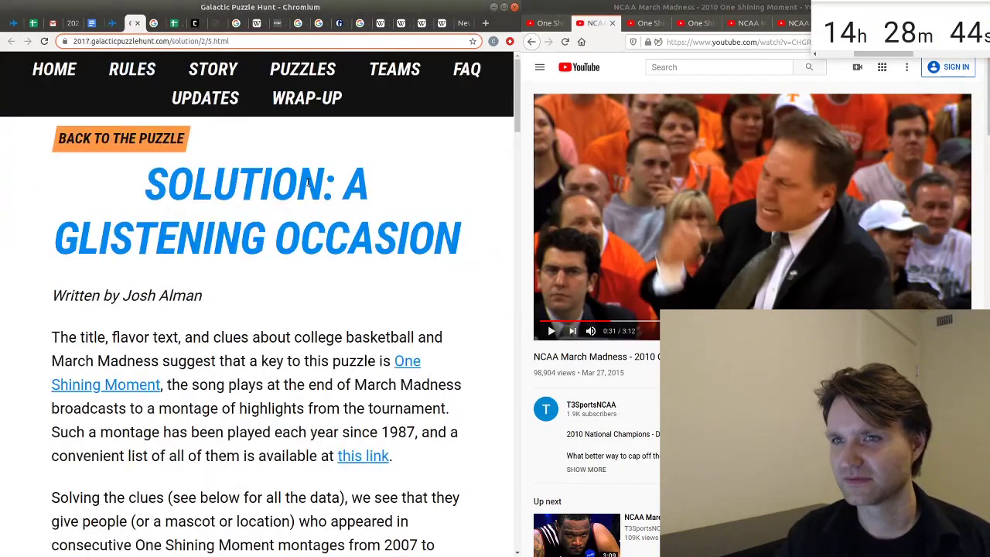
{"action": "scroll", "coordinate": [462, 161], "scroll_direction": "down", "scroll_amount": 2}
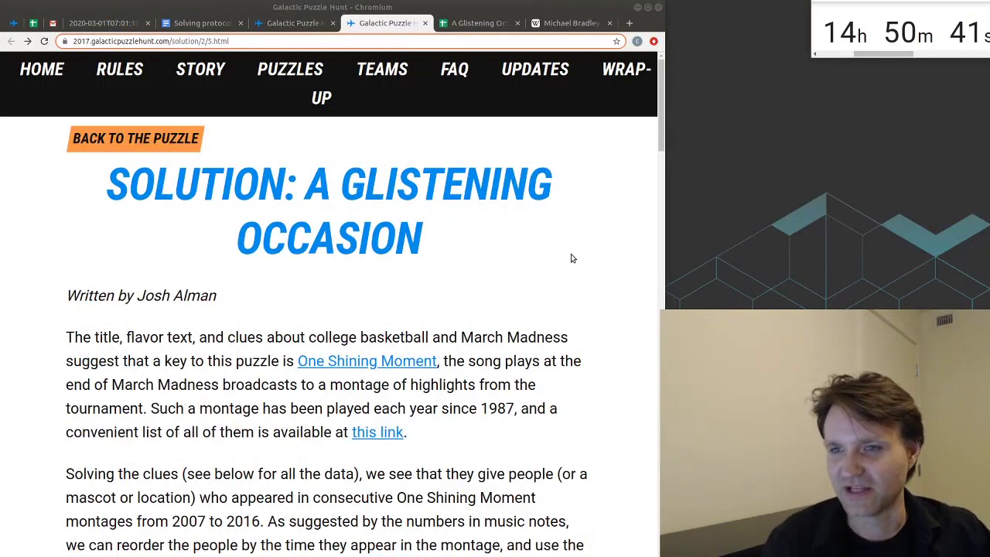
{"action": "scroll", "coordinate": [538, 205], "scroll_direction": "down", "scroll_amount": 2}
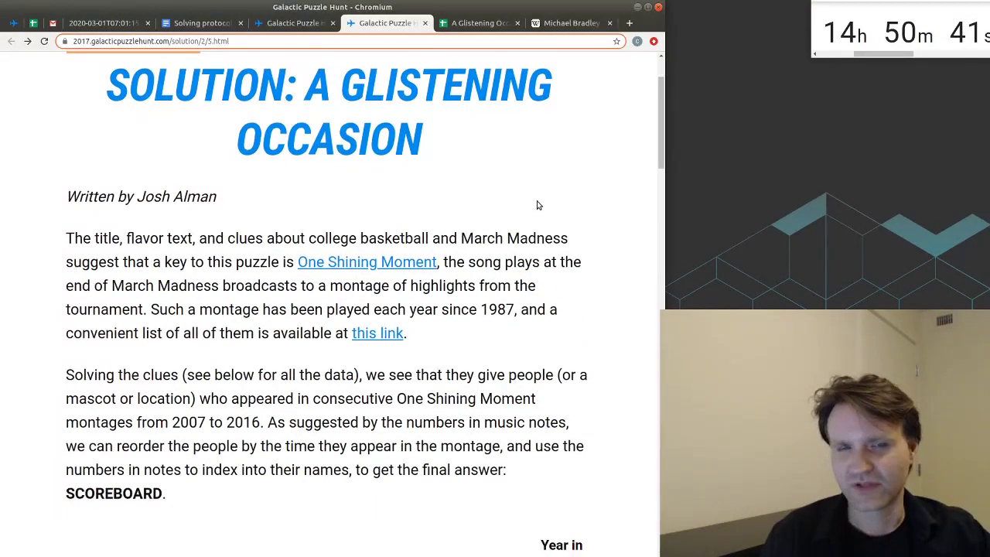
Step: Return to the clues sheet and select the year and ts entries in W4:X13 for review
{"action": "left_click", "coordinate": [479, 23]}
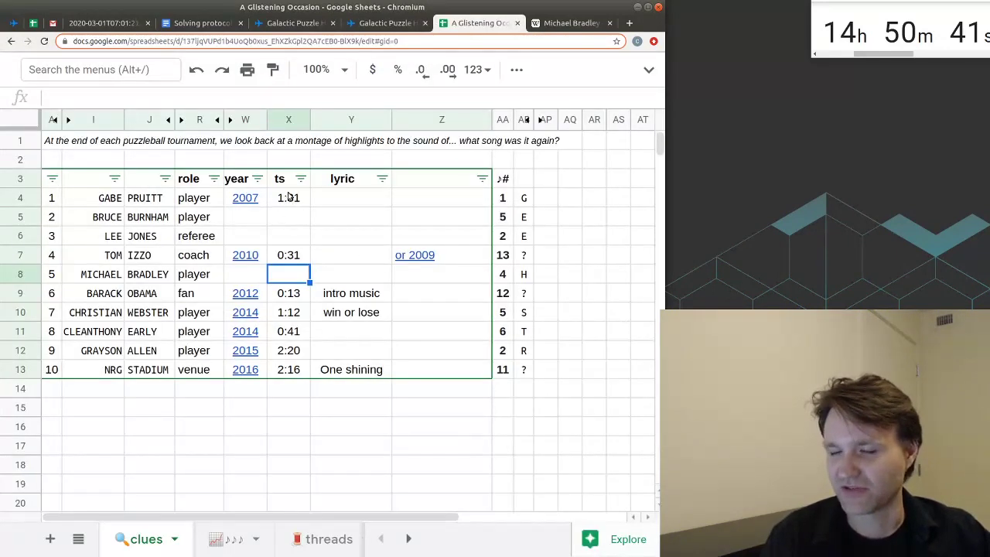
{"action": "key", "text": "Up"}
{"action": "key", "text": "Up"}
{"action": "key", "text": "Up"}
{"action": "key", "text": "Up"}
{"action": "key", "text": "Left"}
{"action": "key", "text": "shift+Right"}
{"action": "key", "text": "shift+Down"}
{"action": "key", "text": "shift+Down"}
{"action": "key", "text": "shift+Down"}
{"action": "key", "text": "shift+Down"}
{"action": "key", "text": "shift+Down"}
{"action": "key", "text": "shift+Down"}
{"action": "key", "text": "shift+Down"}
{"action": "key", "text": "shift+Down"}
{"action": "key", "text": "shift+Down"}
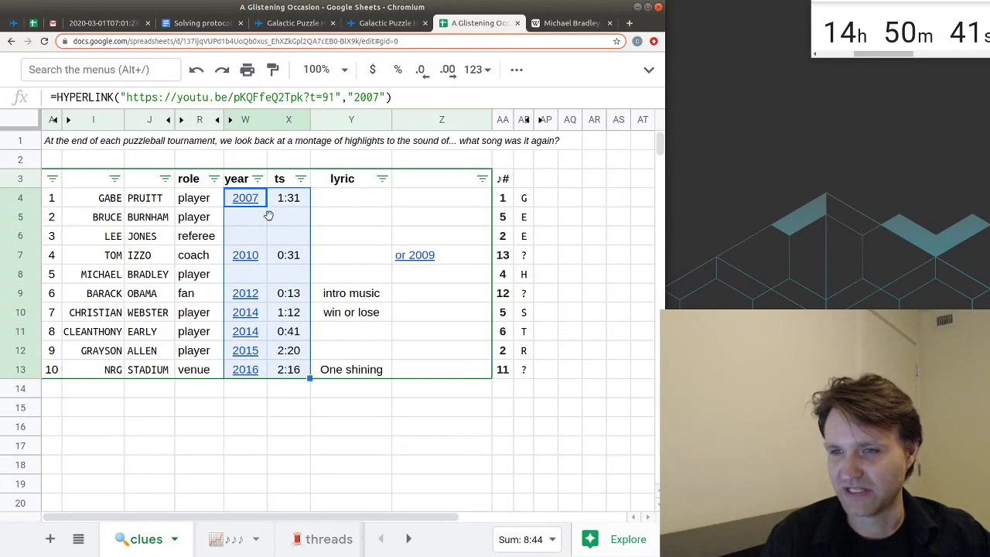
Step: Set the year of clue 7 to 2013, clear its timestamp, and review the note numbers in AA4:AA13
{"action": "key", "text": "Down"}
{"action": "key", "text": "ctrl+z"}
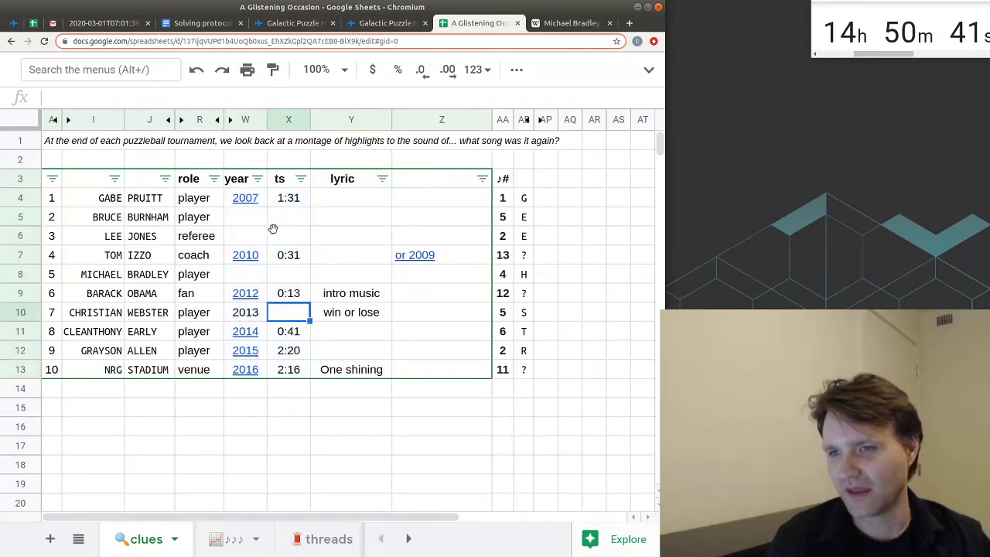
{"action": "left_click", "coordinate": [275, 225]}
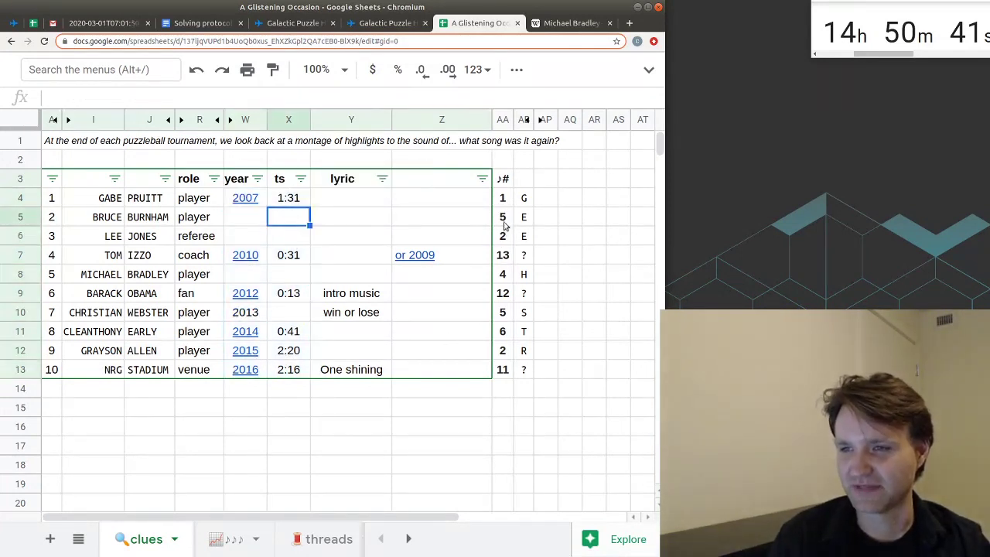
{"action": "left_click_drag", "start_coordinate": [507, 203], "coordinate": [509, 365]}
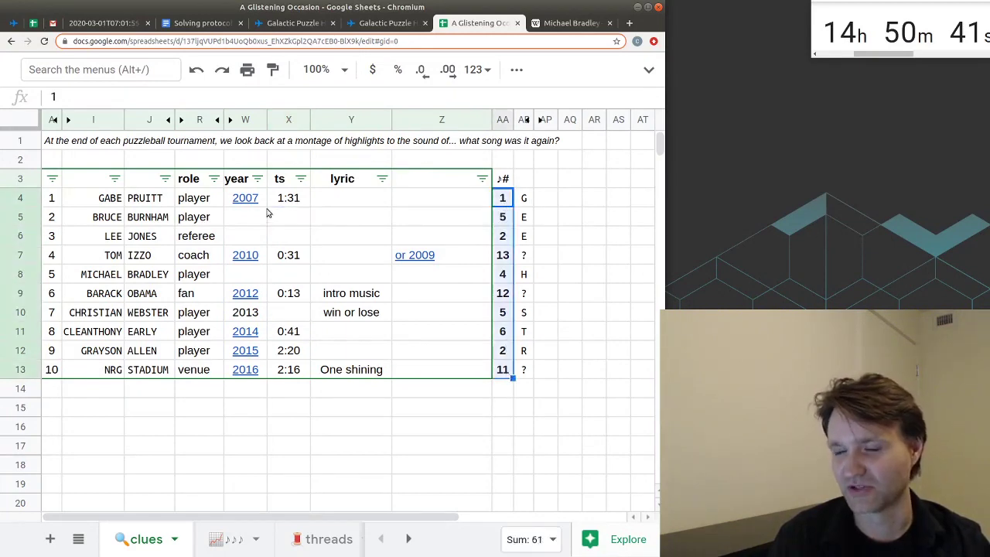
Step: Try sorting the clues table by ts in ascending order to read the extracted letters in the column beside the note numbers
{"action": "left_click", "coordinate": [301, 179]}
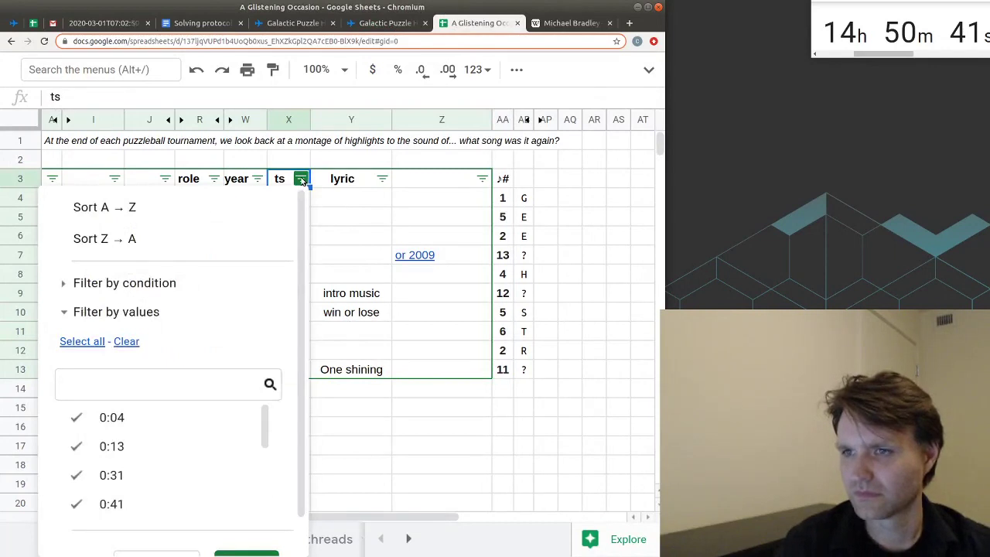
{"action": "left_click", "coordinate": [236, 210]}
{"action": "left_click", "coordinate": [351, 350]}
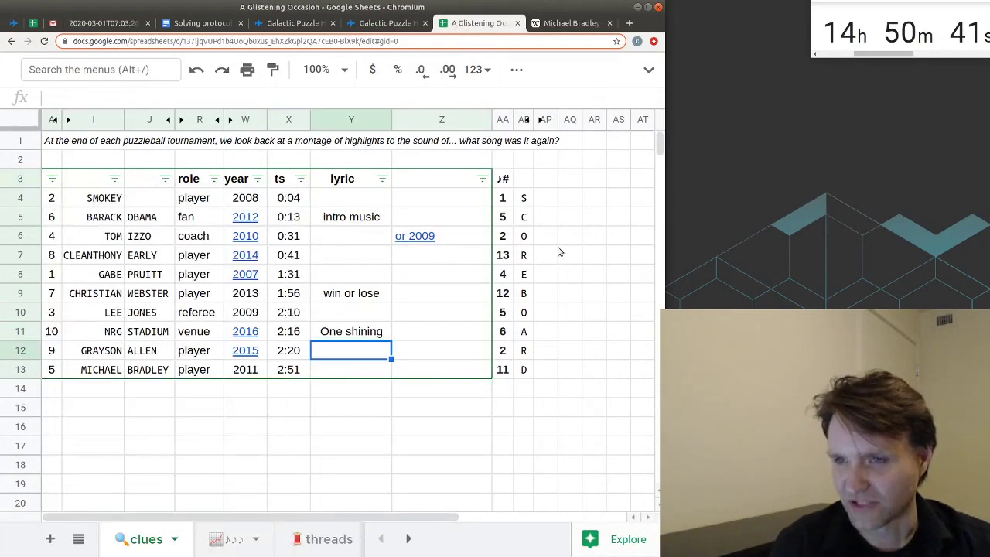
{"action": "left_click_drag", "start_coordinate": [522, 200], "coordinate": [524, 370]}
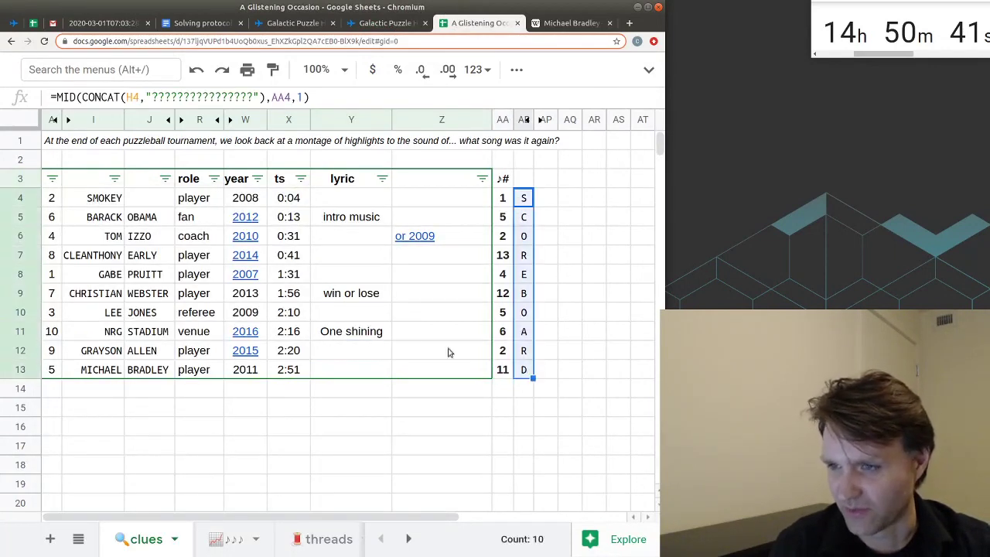
{"action": "key", "text": "ctrl+z"}
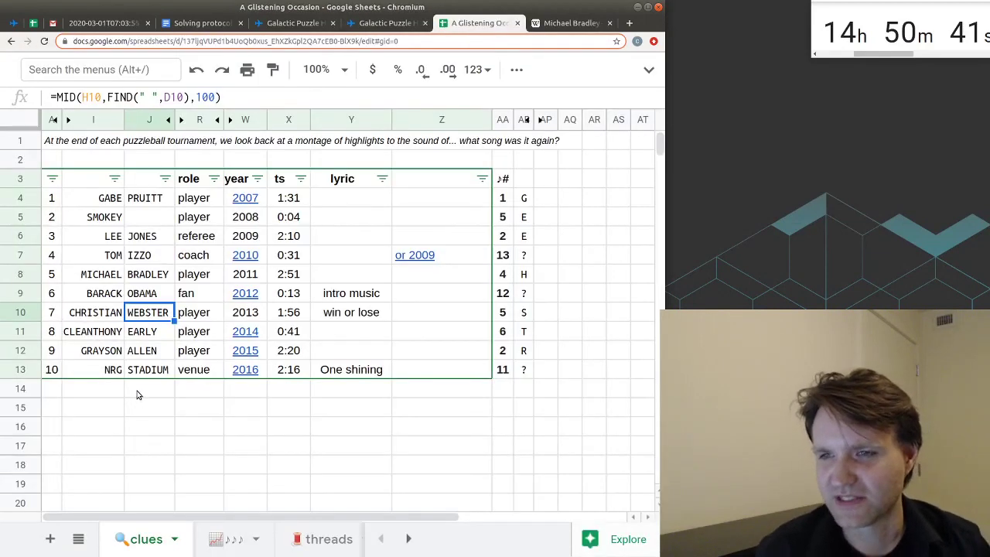
{"action": "left_click", "coordinate": [127, 391]}
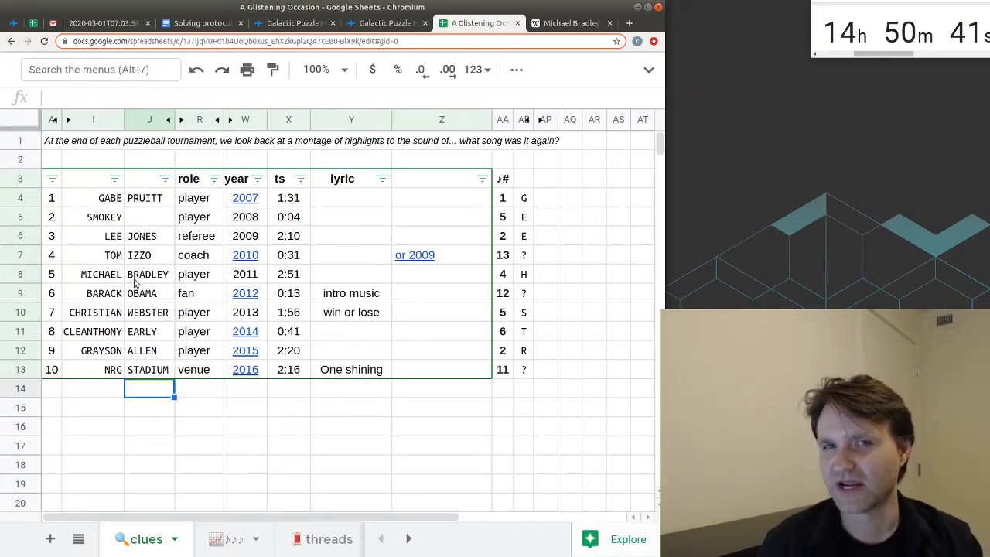
Step: Check the SMOKEY entry for clue 2 and change the referee's first name for clue 3 to LES
{"action": "left_click", "coordinate": [118, 221]}
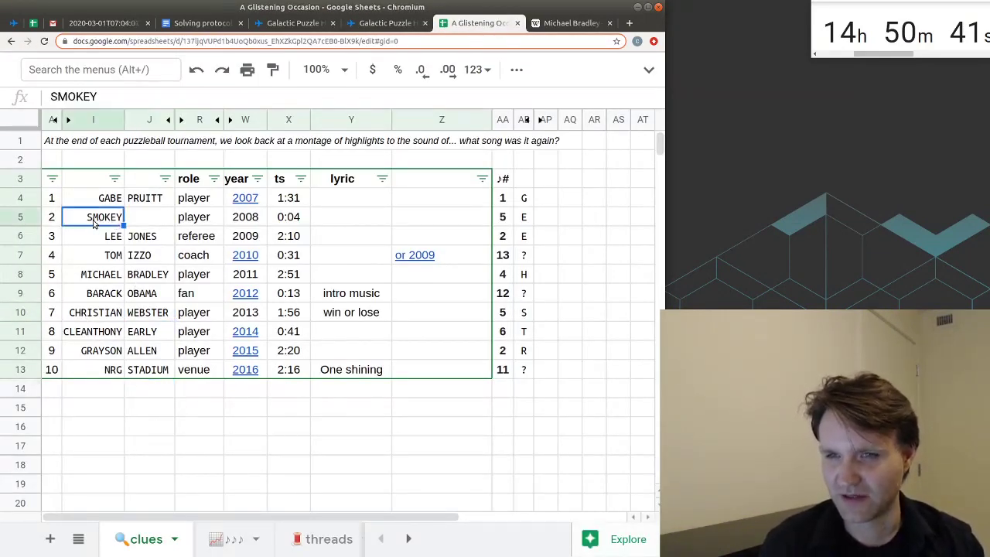
{"action": "left_click_drag", "start_coordinate": [95, 223], "coordinate": [149, 222]}
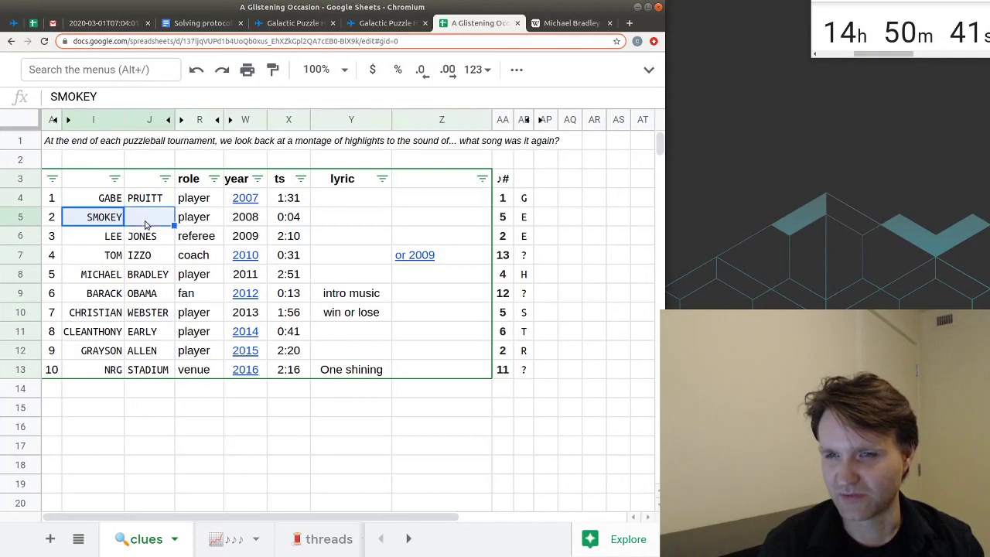
{"action": "left_click", "coordinate": [102, 238]}
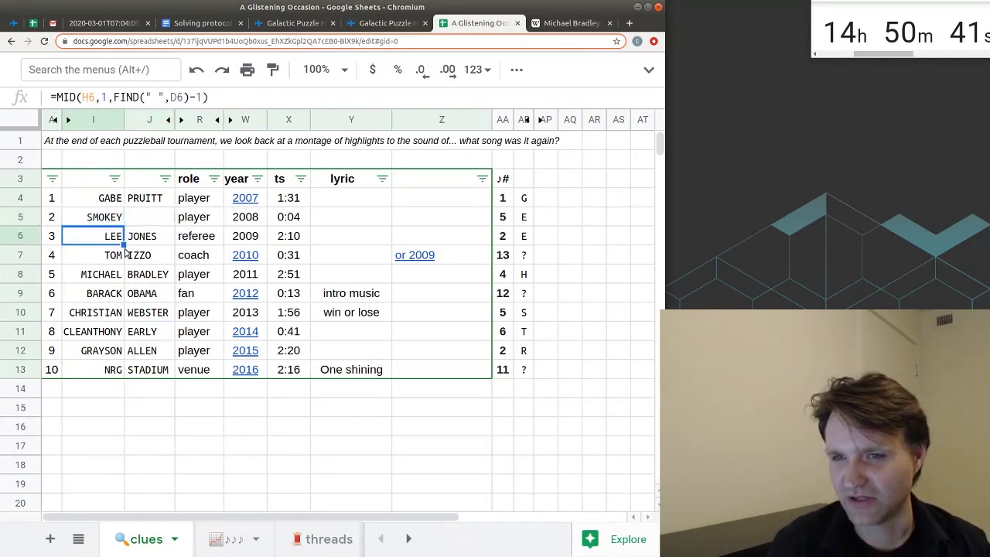
{"action": "type", "text": "LES"}
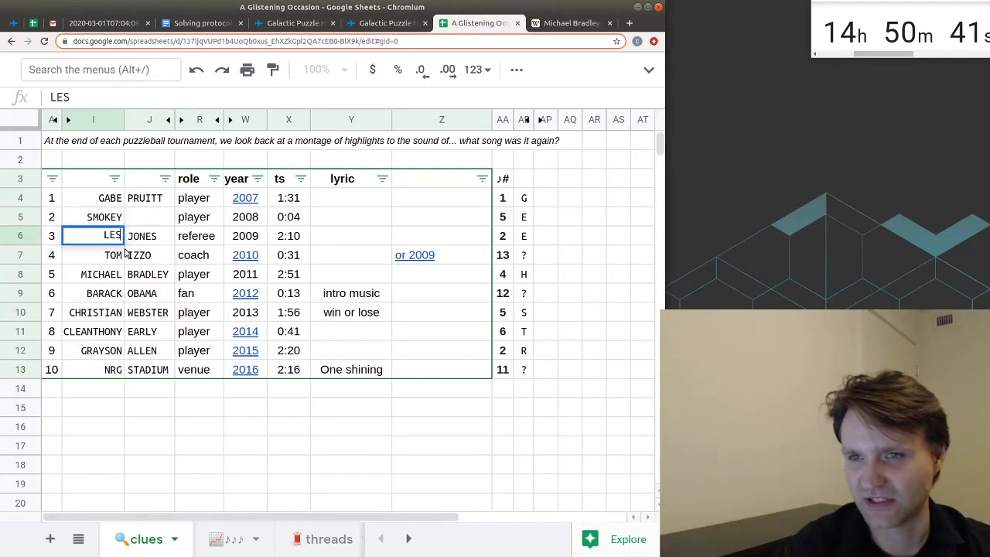
{"action": "key", "text": "Return"}
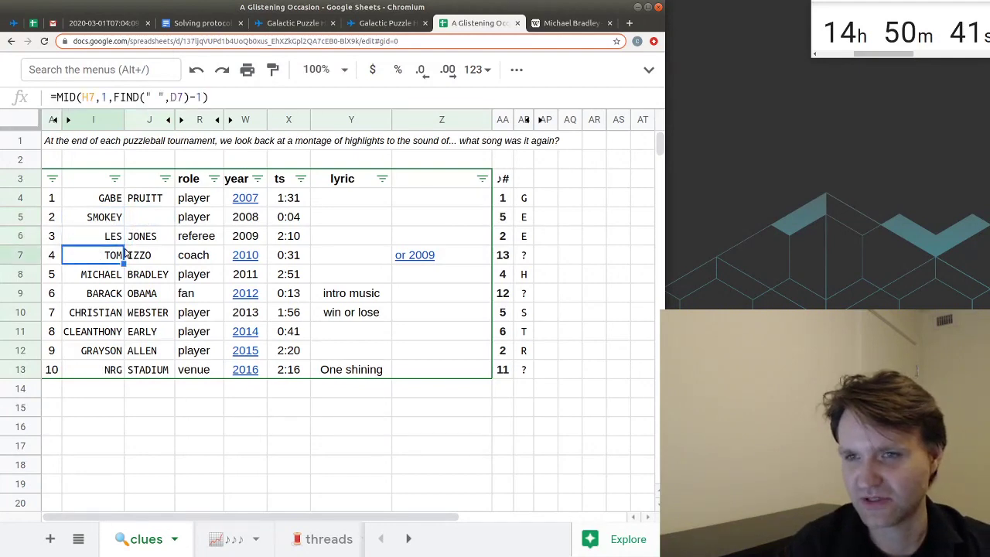
Step: Expand the hidden clue columns, open the news article linked to clue 3's answer, and search it for the referee
{"action": "left_click", "coordinate": [68, 119]}
{"action": "left_click", "coordinate": [286, 277]}
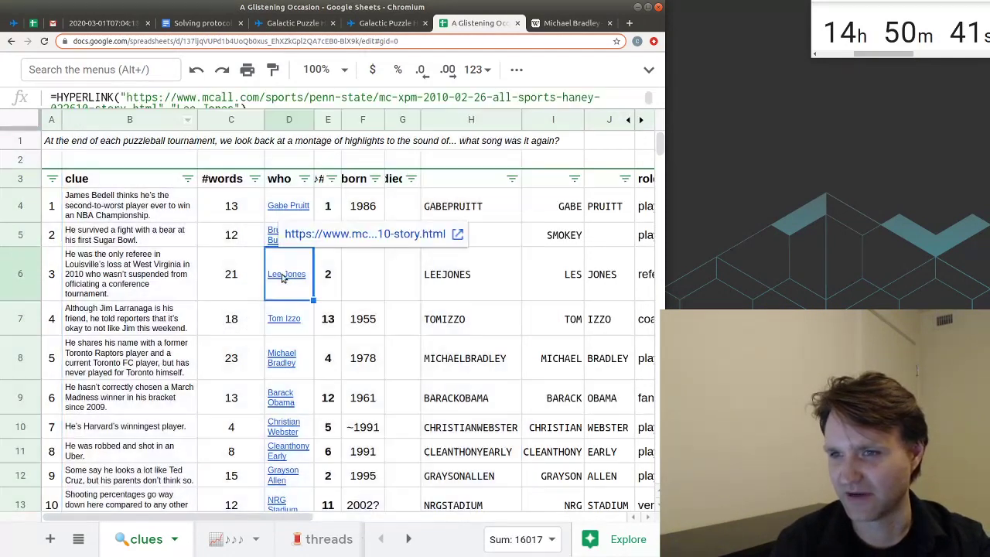
{"action": "left_click", "coordinate": [316, 246]}
{"action": "scroll", "coordinate": [212, 268], "scroll_direction": "down", "scroll_amount": 10}
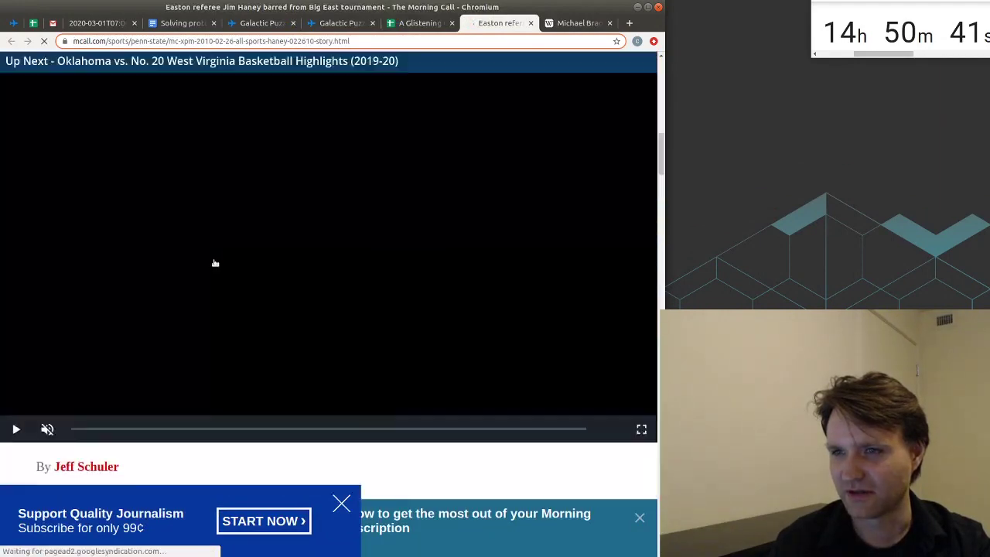
{"action": "key", "text": "ctrl+f"}
{"action": "left_click_drag", "start_coordinate": [452, 303], "coordinate": [496, 296]}
Step: Return to the clues sheet and examine the answer for clue 3 and the whole row of clue 5
{"action": "left_click", "coordinate": [418, 22]}
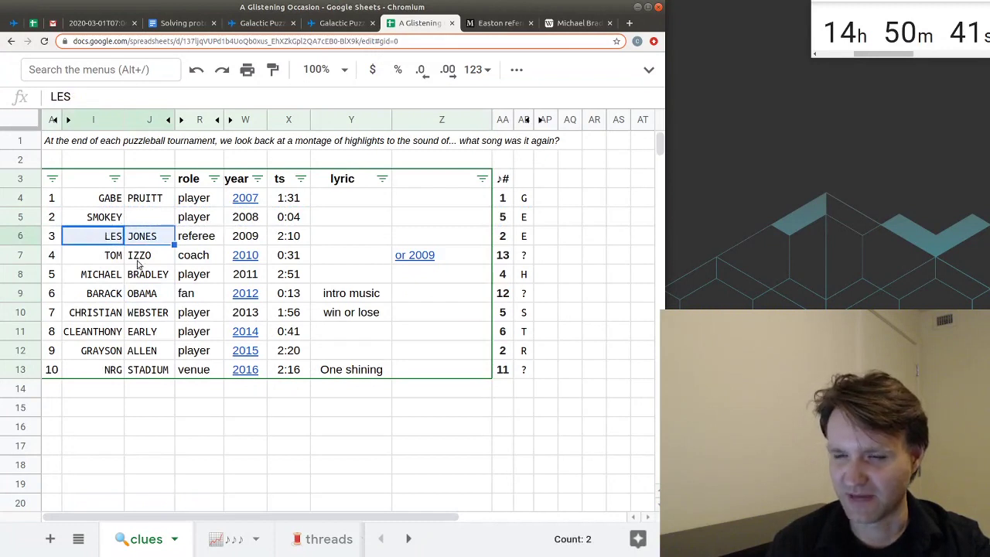
{"action": "left_click", "coordinate": [51, 274]}
{"action": "key", "text": "shift+space"}
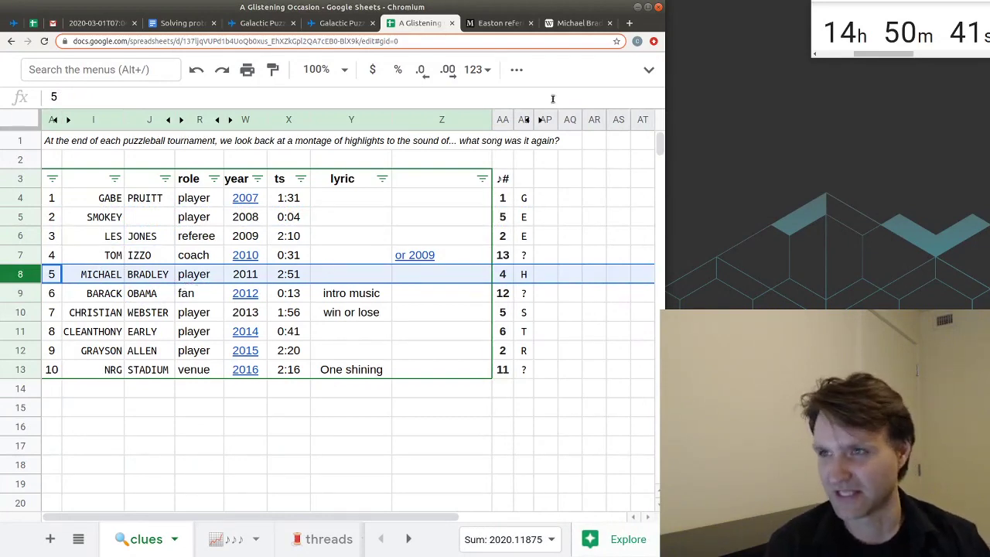
Step: Check the Wikipedia list of namesakes for clue 5's answer and review clues 2, 3 and 5 and all the answer names in the clues sheet
{"action": "left_click", "coordinate": [567, 29]}
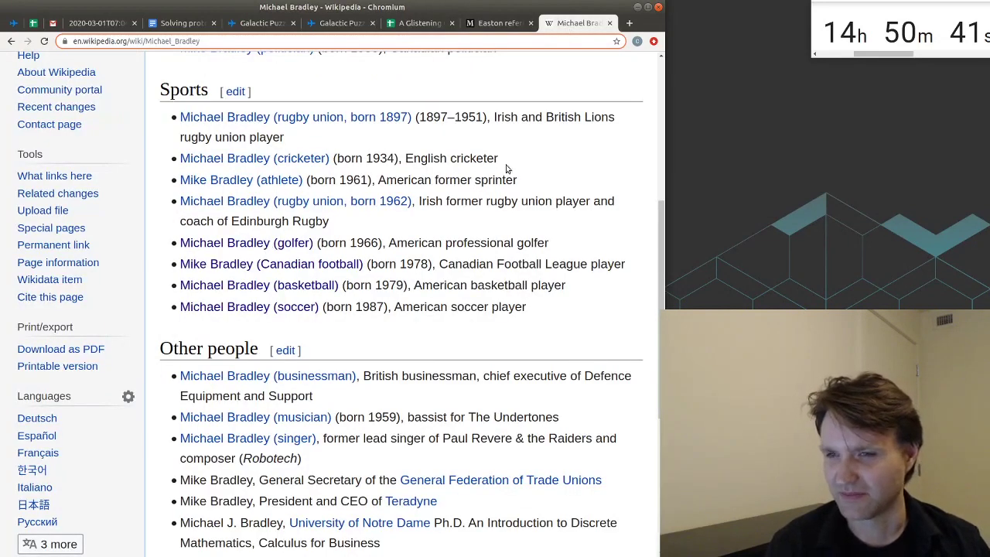
{"action": "left_click", "coordinate": [400, 24]}
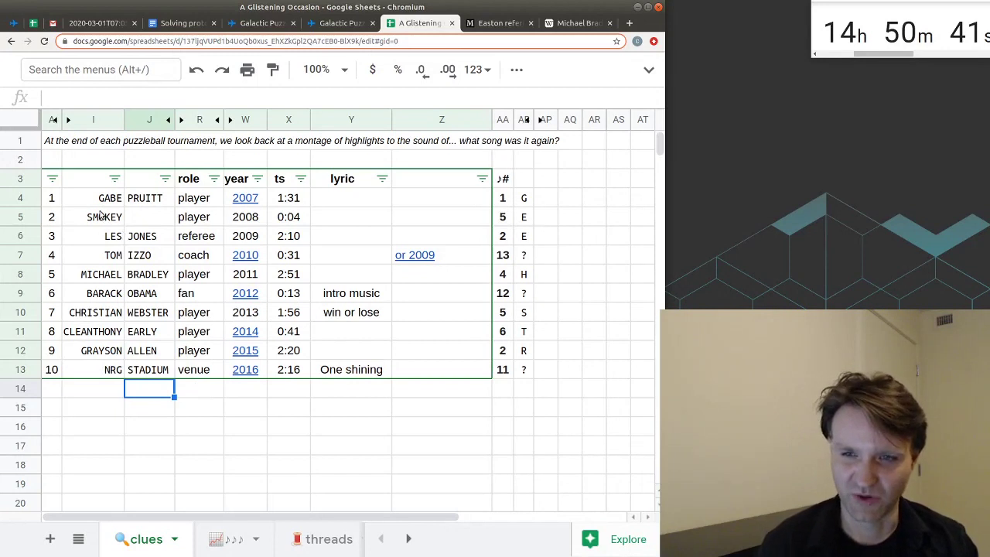
{"action": "left_click", "coordinate": [33, 220]}
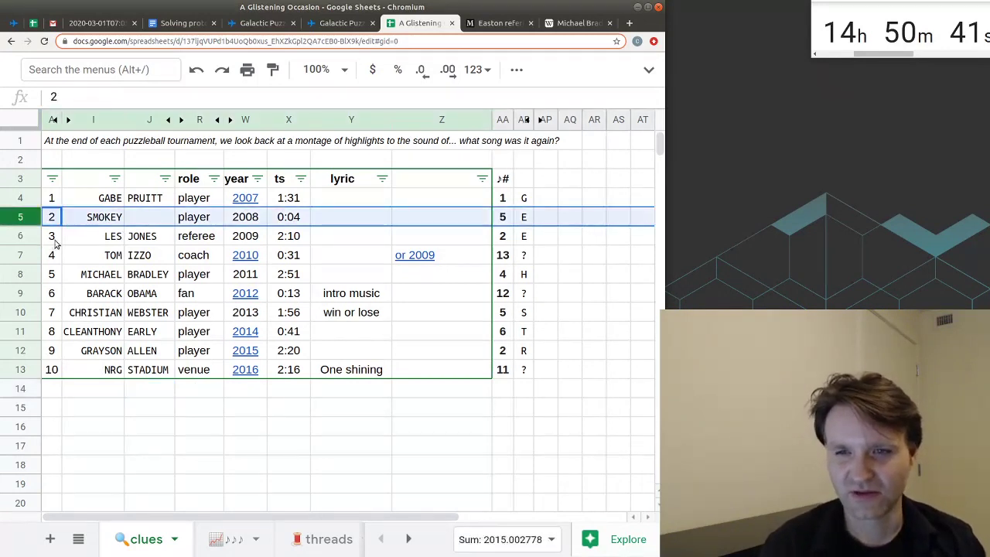
{"action": "left_click", "coordinate": [34, 242]}
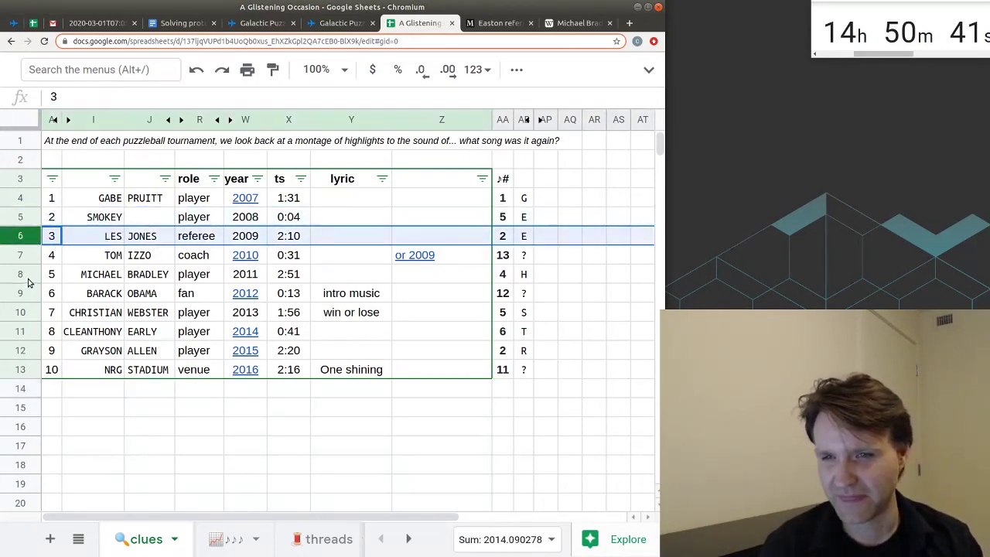
{"action": "left_click", "coordinate": [31, 278]}
{"action": "left_click_drag", "start_coordinate": [108, 200], "coordinate": [161, 368]}
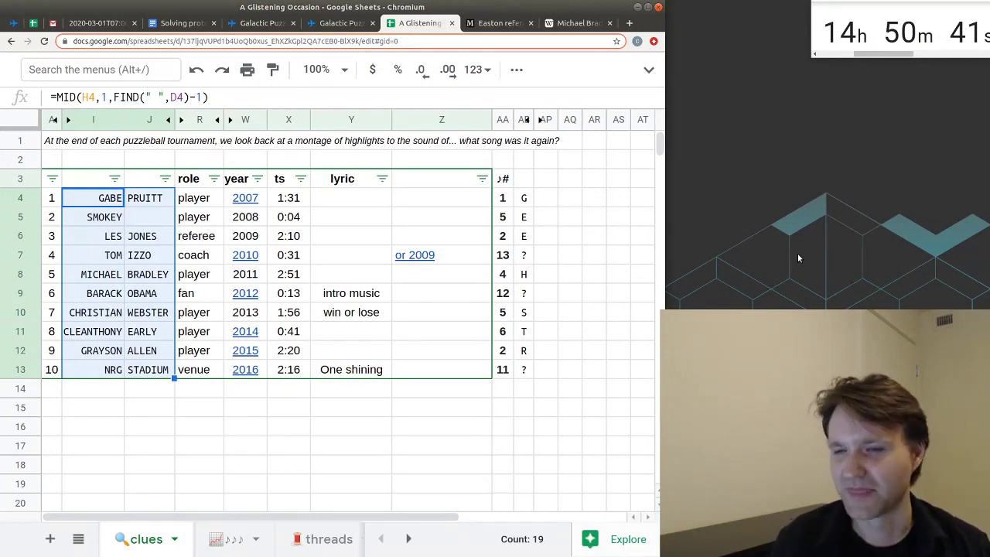
Step: Read the Author's Notes on the solution page, focusing on the remark about people appearing in multiple One Shining Moment videos
{"action": "key", "text": "ctrl+shift+Tab"}
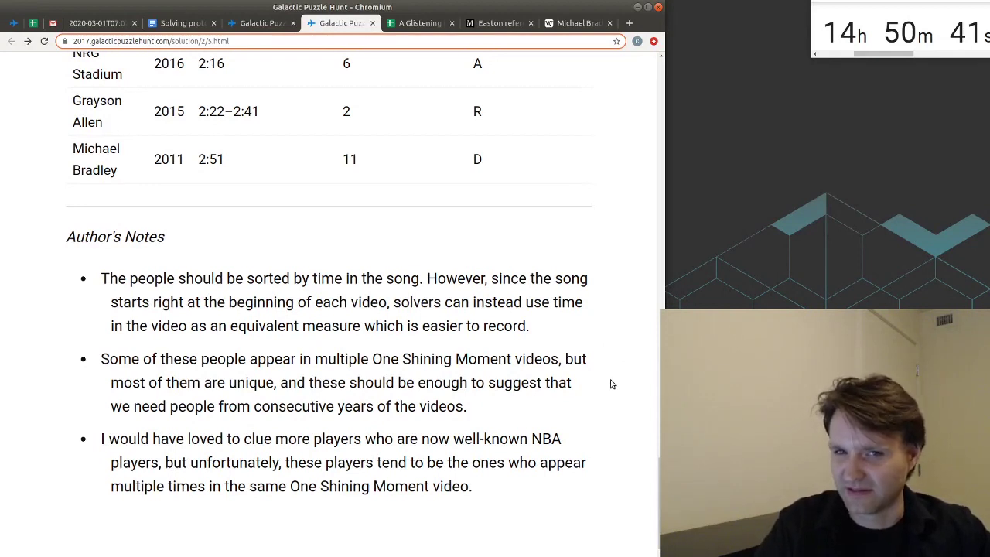
{"action": "left_click_drag", "start_coordinate": [99, 359], "coordinate": [557, 361]}
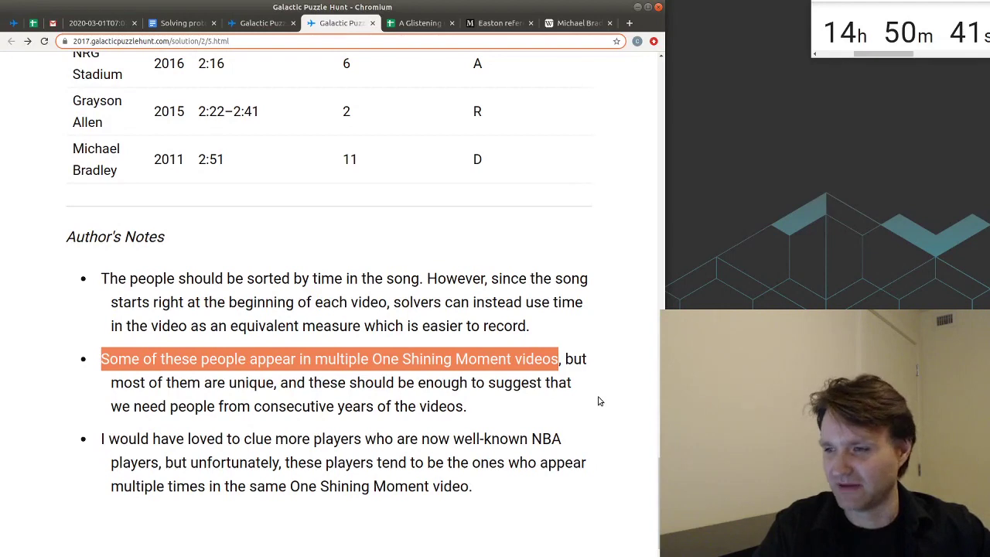
{"action": "scroll", "coordinate": [598, 401], "scroll_direction": "up", "scroll_amount": 2}
{"action": "scroll", "coordinate": [138, 384], "scroll_direction": "down", "scroll_amount": 2}
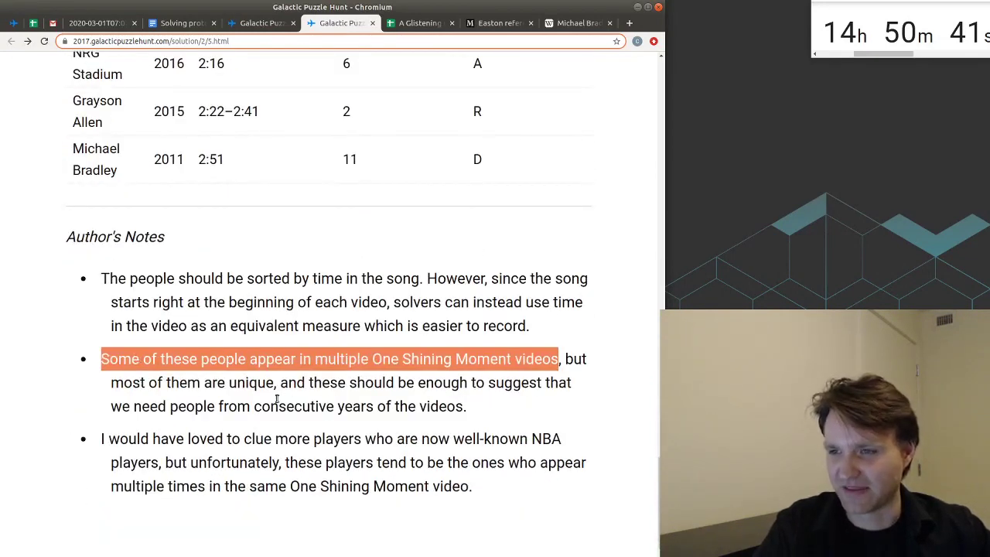
{"action": "scroll", "coordinate": [291, 397], "scroll_direction": "up", "scroll_amount": 2}
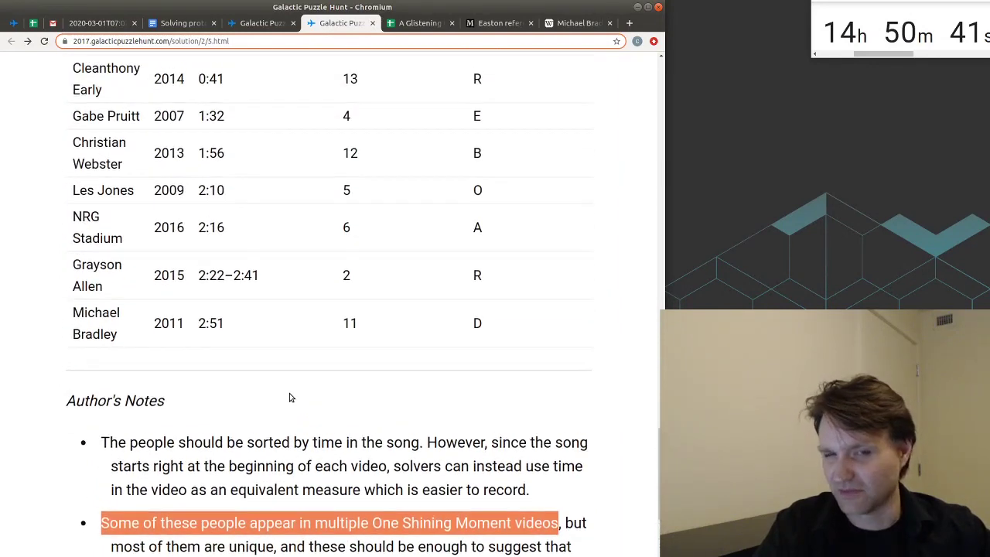
Step: Compare the 2015 player's timestamp range in the solution table with the timestamps of the neighbouring NRG Stadium and 2011 entries
{"action": "scroll", "coordinate": [289, 398], "scroll_direction": "up", "scroll_amount": 2}
{"action": "left_click_drag", "start_coordinate": [71, 402], "coordinate": [265, 405]}
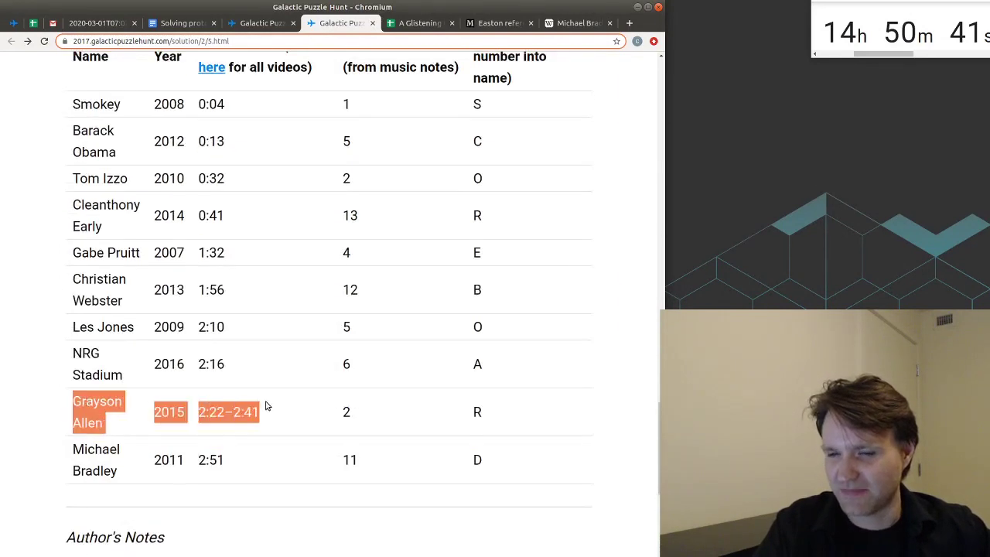
{"action": "left_click_drag", "start_coordinate": [206, 412], "coordinate": [260, 412]}
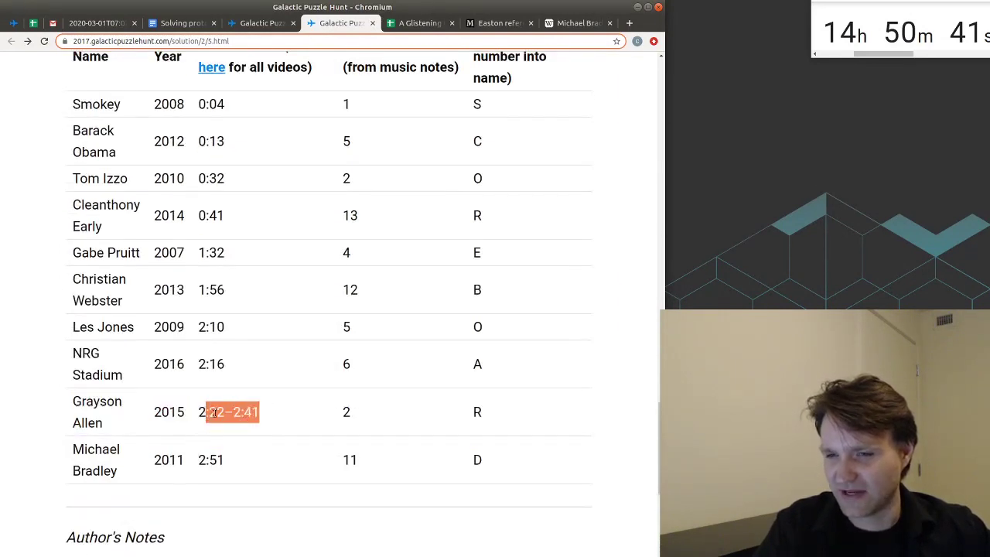
{"action": "double_click", "coordinate": [214, 413]}
{"action": "left_click", "coordinate": [203, 412]}
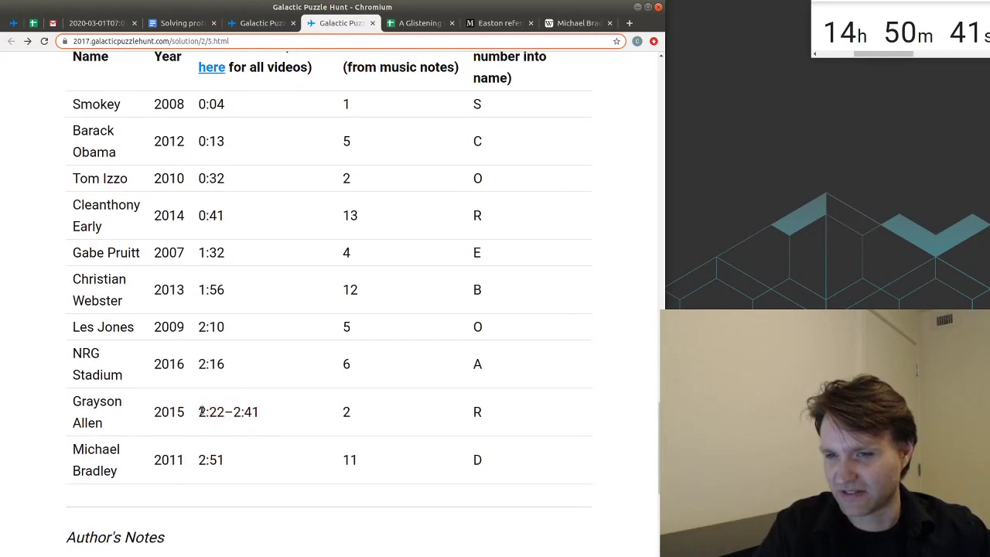
{"action": "left_click_drag", "start_coordinate": [198, 364], "coordinate": [227, 370]}
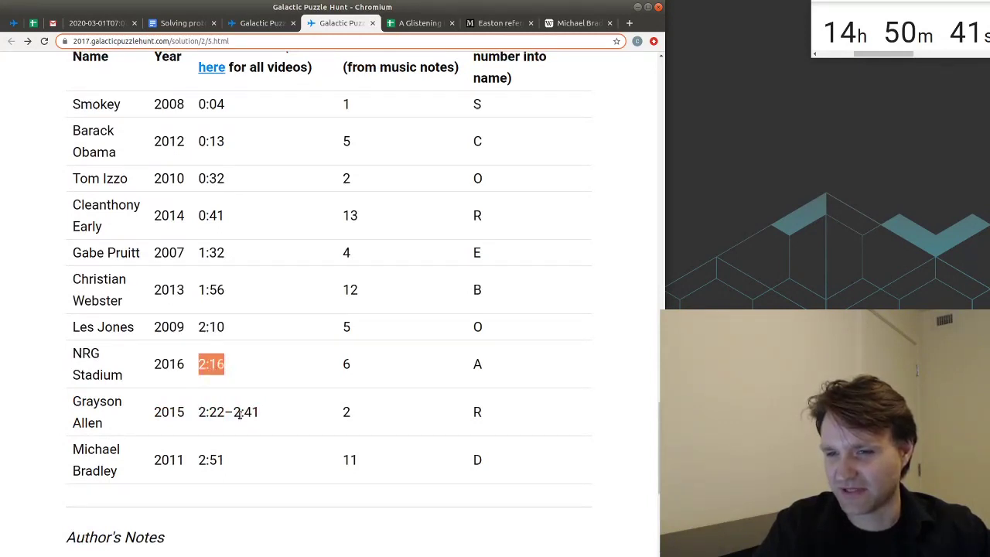
{"action": "left_click_drag", "start_coordinate": [234, 412], "coordinate": [268, 414]}
{"action": "left_click", "coordinate": [203, 459]}
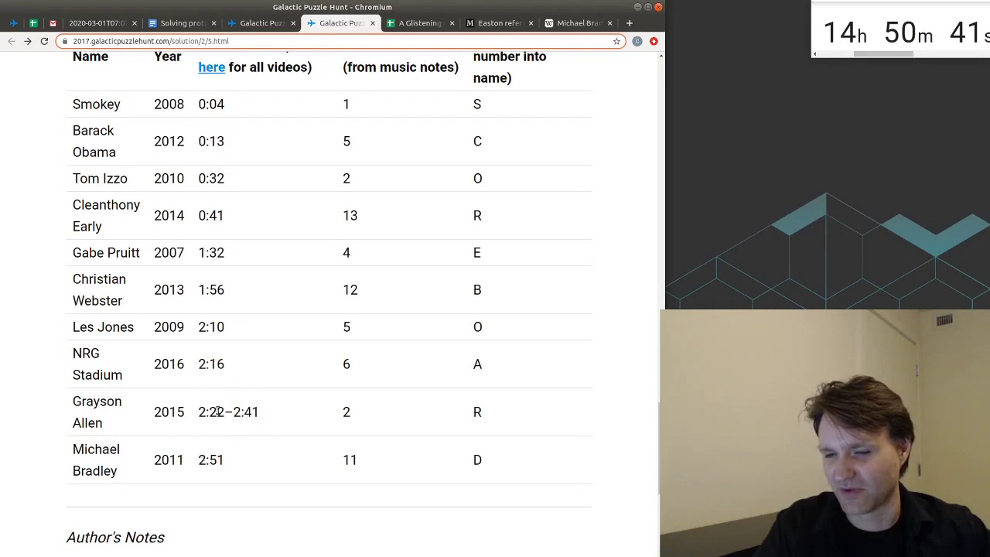